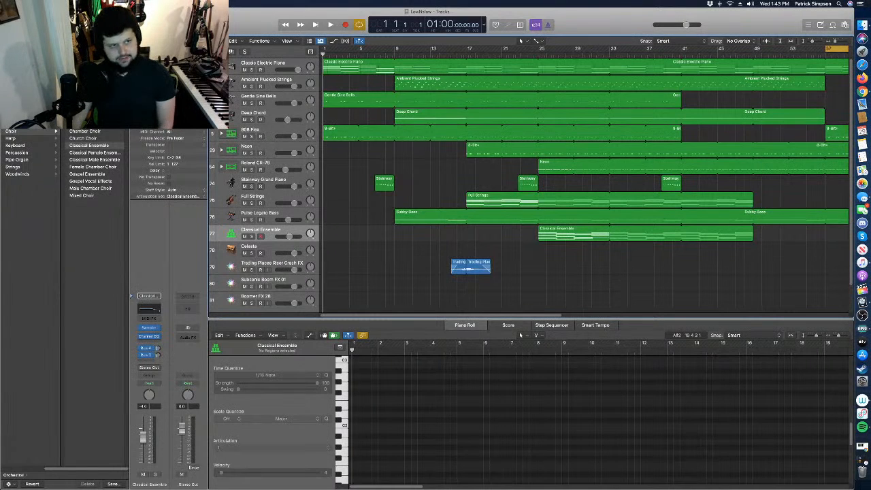
Apply the audio settings in the preferences and return to the arrangement.
{"action": "left_click", "coordinate": [109, 27]}
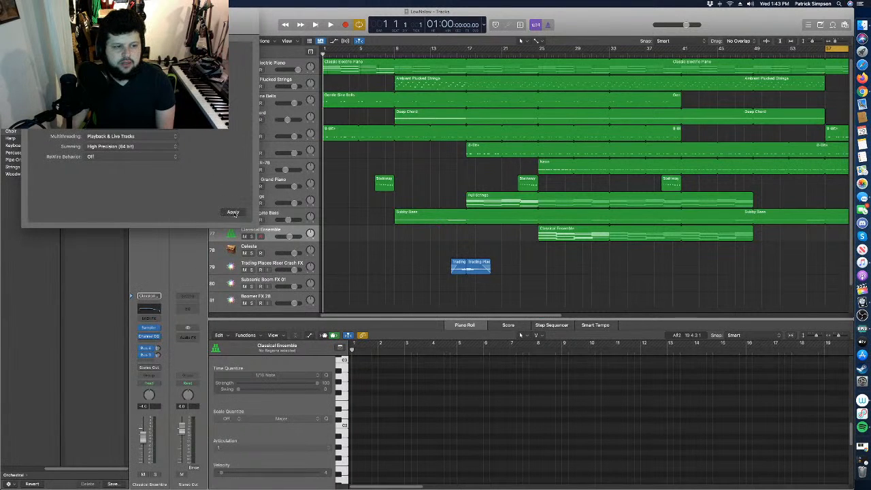
{"action": "left_click", "coordinate": [232, 212]}
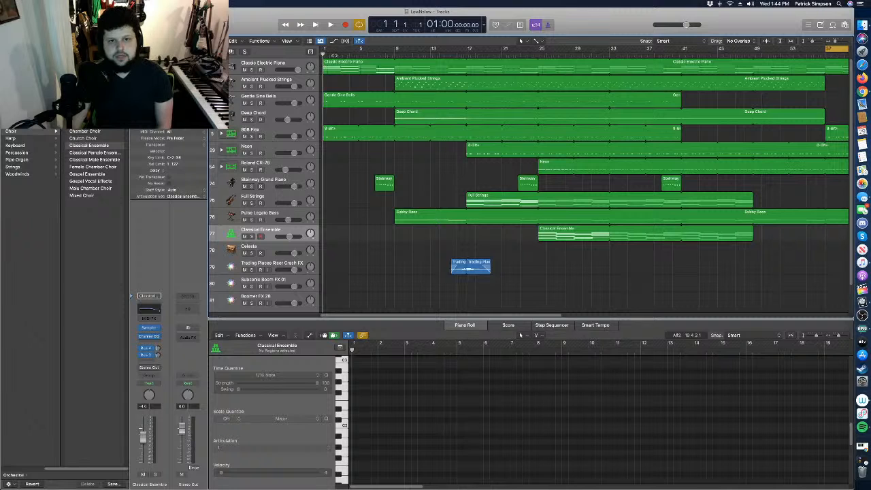
Return the playhead to the start of the project and play the arrangement.
{"action": "left_click_drag", "start_coordinate": [335, 55], "coordinate": [829, 136]}
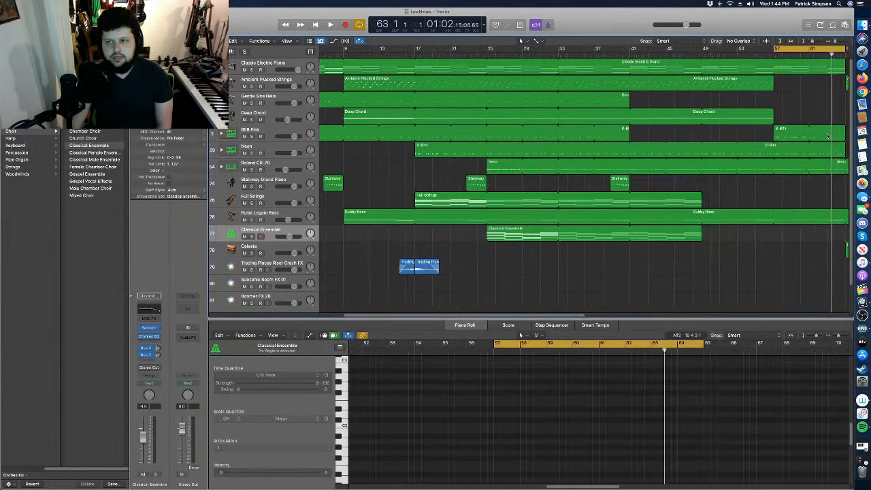
{"action": "key", "text": "Return"}
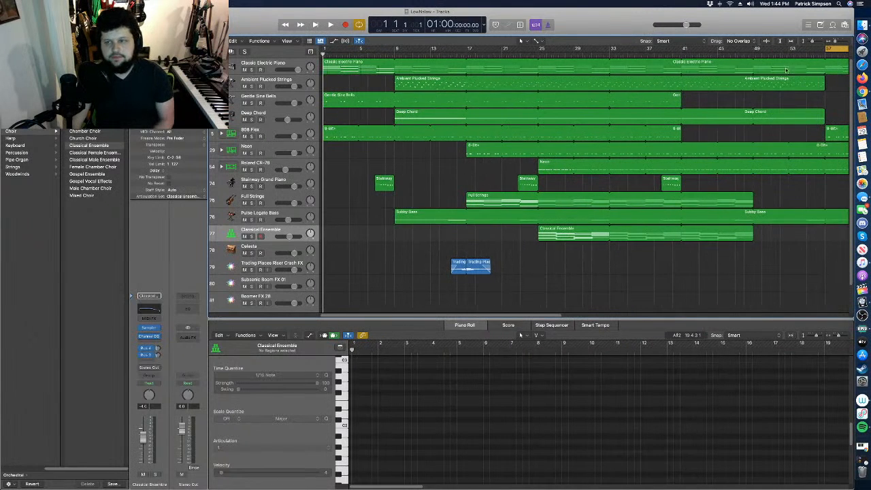
{"action": "key", "text": "space"}
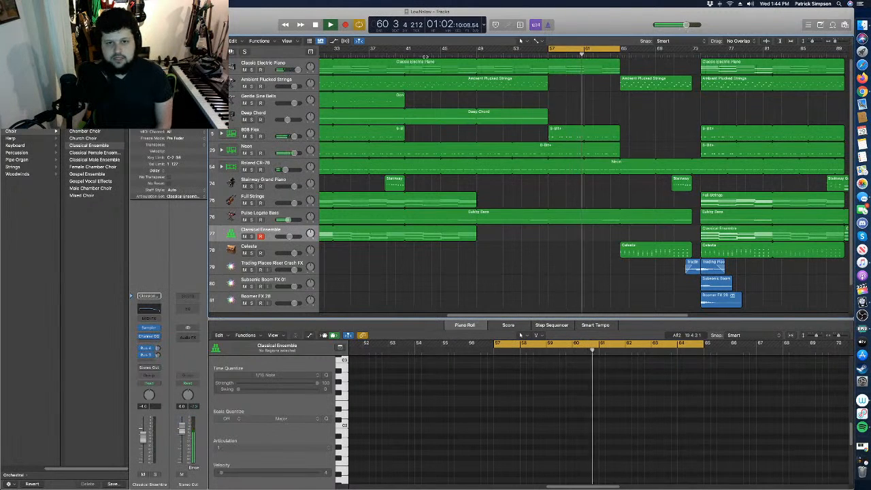
Turn off cycle mode and play the whole arrangement from bar 1.
{"action": "left_click", "coordinate": [360, 25]}
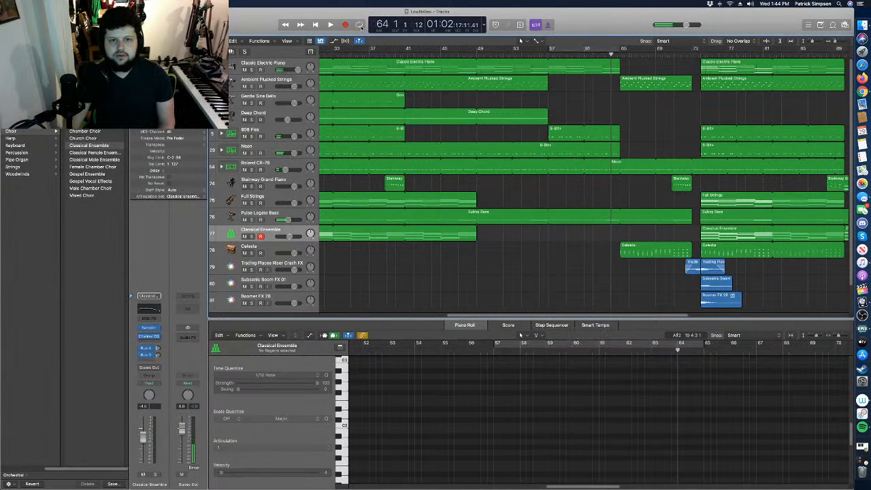
{"action": "left_click_drag", "start_coordinate": [393, 57], "coordinate": [235, 64]}
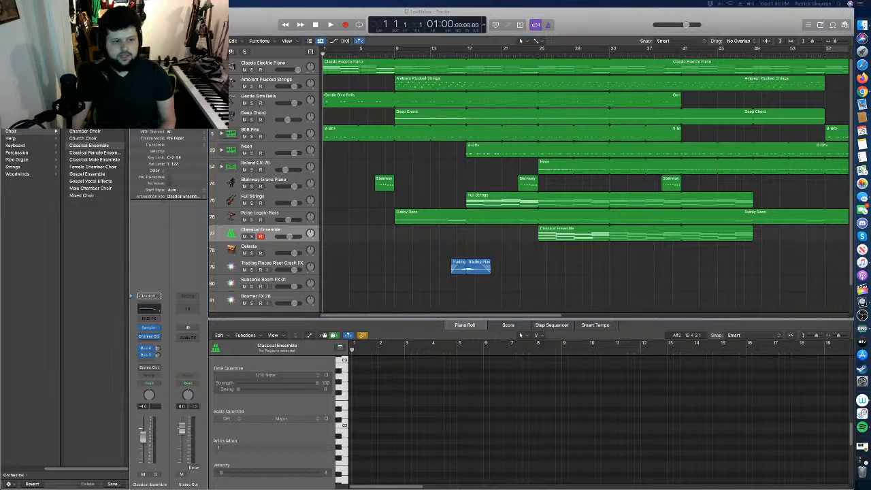
{"action": "key", "text": "space"}
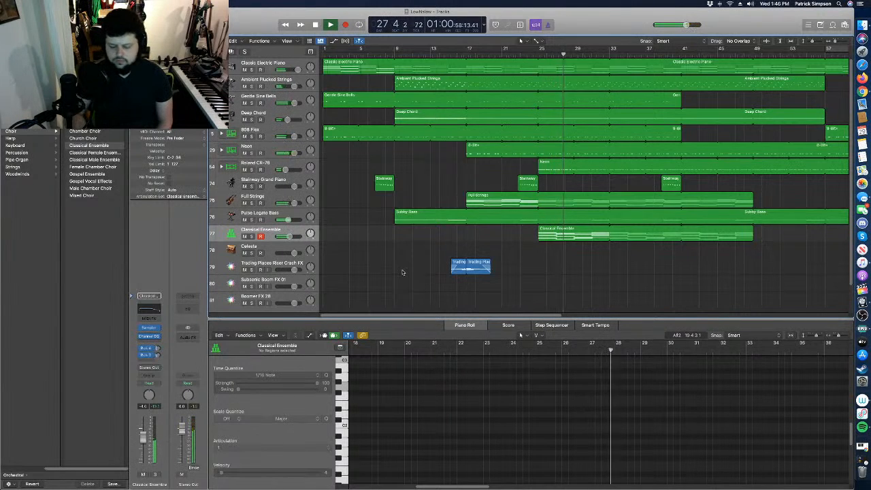
{"action": "key", "text": "XF86AudioRaiseVolume"}
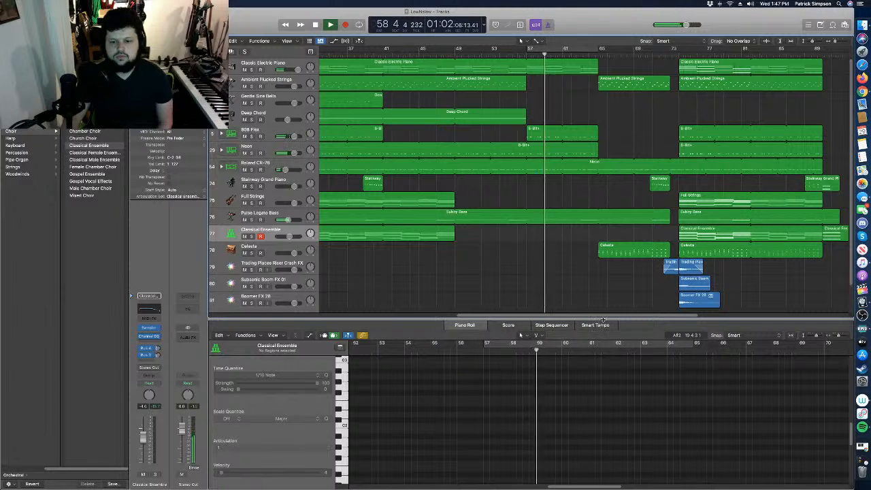
{"action": "left_click_drag", "start_coordinate": [608, 318], "coordinate": [640, 318]}
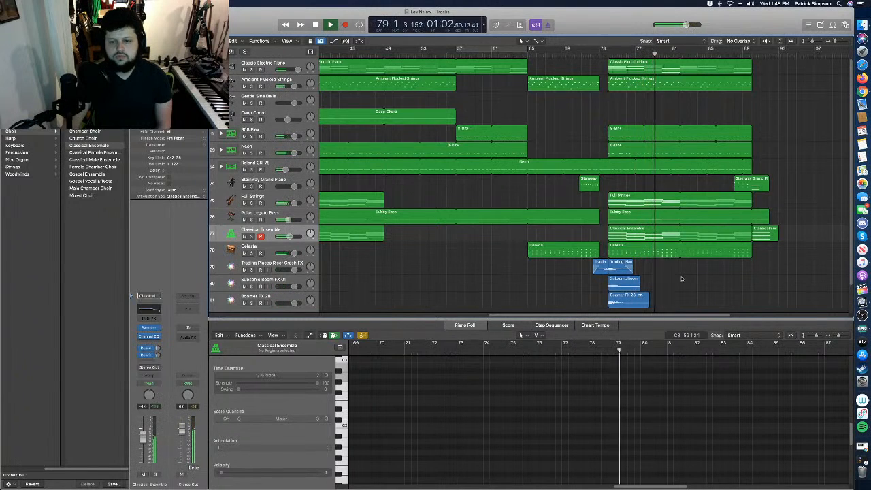
In the Classical Ensemble region starting at bar 74, set the articulation of the two lower notes at bar 78 to Oo.
{"action": "left_click", "coordinate": [644, 235]}
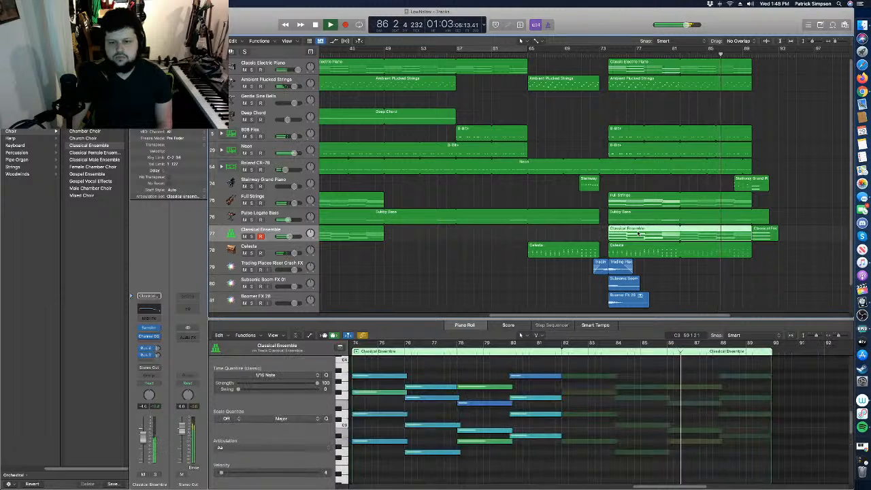
{"action": "left_click", "coordinate": [483, 427]}
{"action": "left_click_drag", "start_coordinate": [483, 426], "coordinate": [482, 452]}
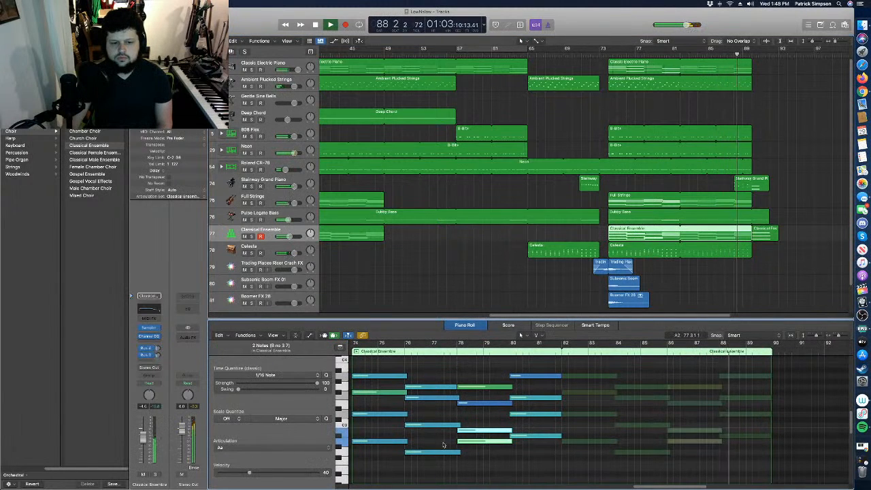
{"action": "left_click_drag", "start_coordinate": [421, 420], "coordinate": [433, 477]}
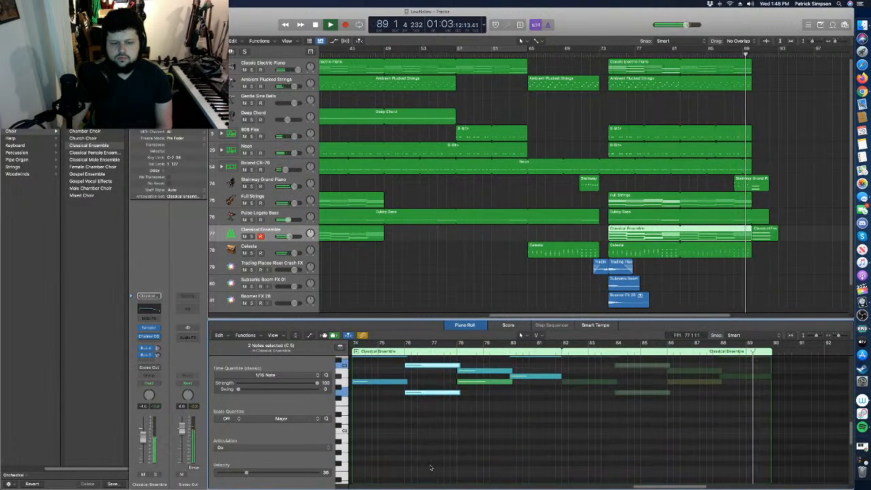
{"action": "scroll", "coordinate": [442, 463], "scroll_direction": "up", "scroll_amount": 3}
{"action": "scroll", "coordinate": [442, 463], "scroll_direction": "up", "scroll_amount": 1}
{"action": "left_click_drag", "start_coordinate": [477, 396], "coordinate": [488, 430]}
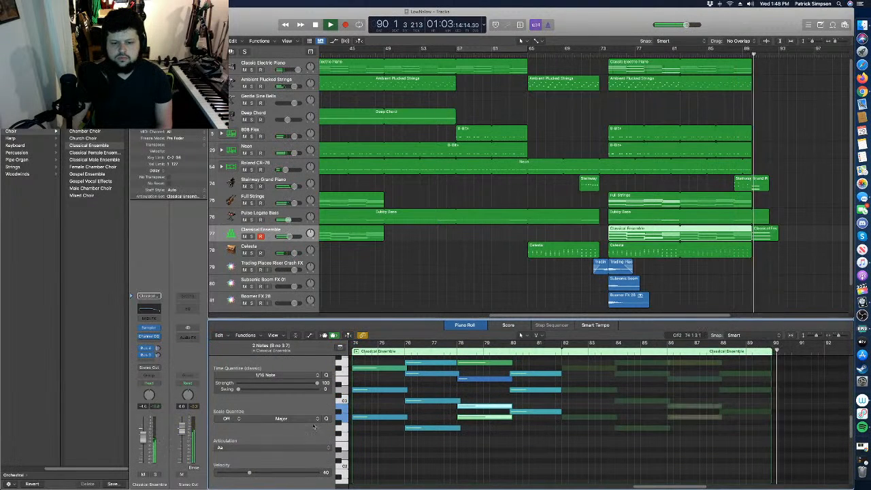
{"action": "left_click", "coordinate": [267, 447]}
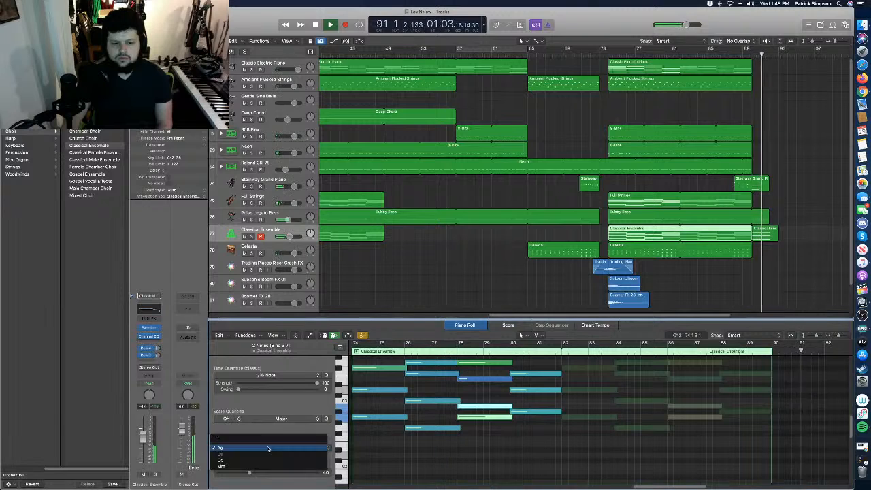
{"action": "left_click", "coordinate": [259, 460]}
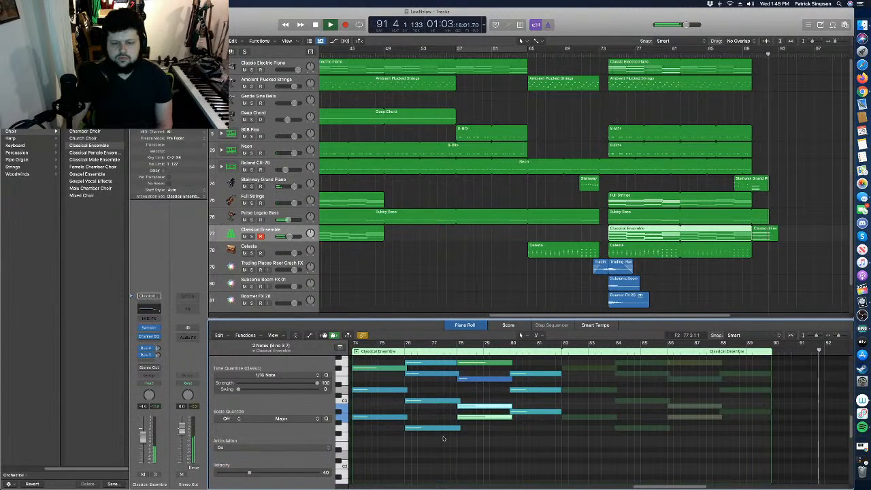
Check the articulations of the neighbouring choir notes and set the two upper notes at bar 76 to Aa.
{"action": "left_click", "coordinate": [534, 437]}
{"action": "left_click", "coordinate": [536, 389], "text": "shift"}
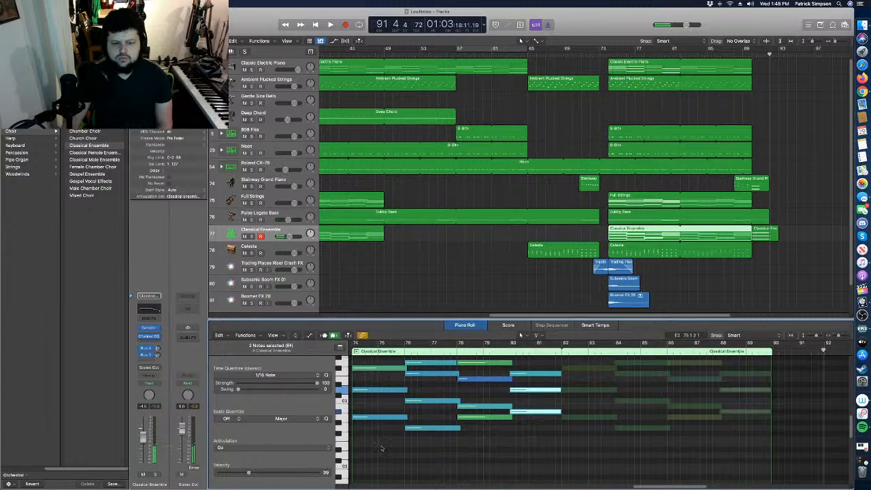
{"action": "left_click_drag", "start_coordinate": [478, 391], "coordinate": [485, 366]}
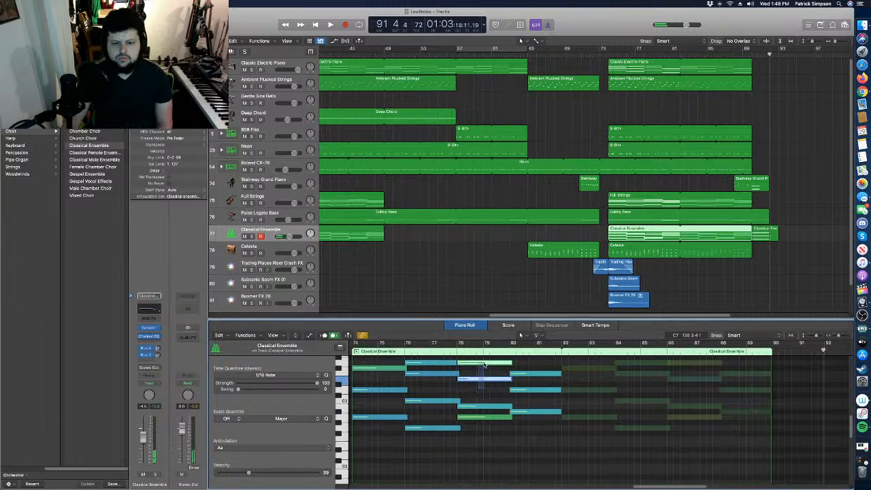
{"action": "left_click_drag", "start_coordinate": [533, 398], "coordinate": [523, 368]}
{"action": "left_click_drag", "start_coordinate": [423, 393], "coordinate": [424, 367]}
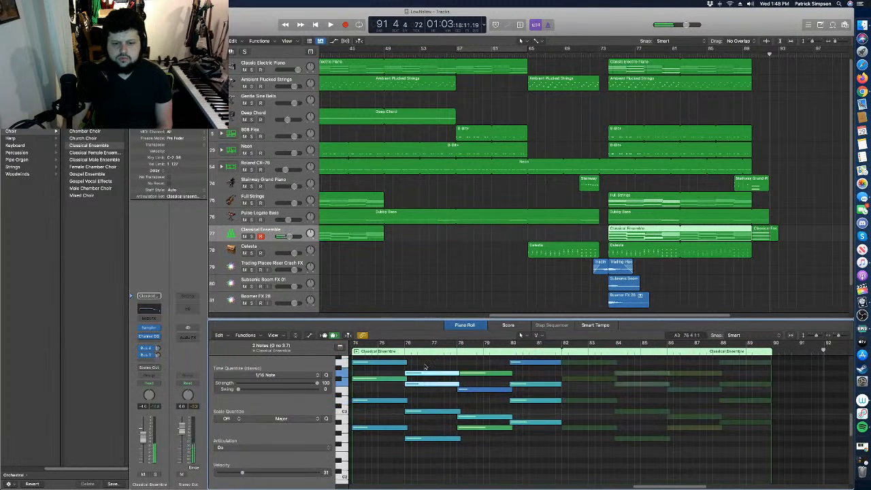
{"action": "left_click", "coordinate": [269, 450]}
{"action": "left_click", "coordinate": [259, 438]}
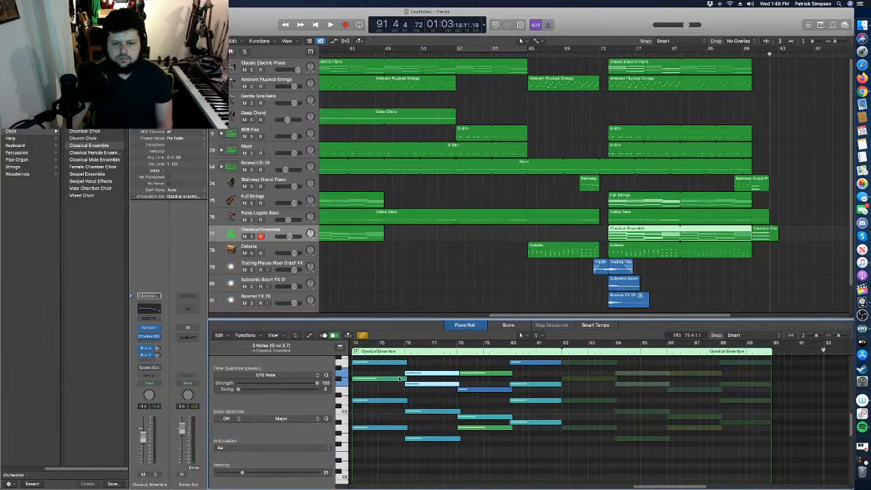
Check the remaining upper choir notes and set the articulation of the two upper notes at bar 80 to Aa.
{"action": "left_click_drag", "start_coordinate": [382, 389], "coordinate": [381, 358]}
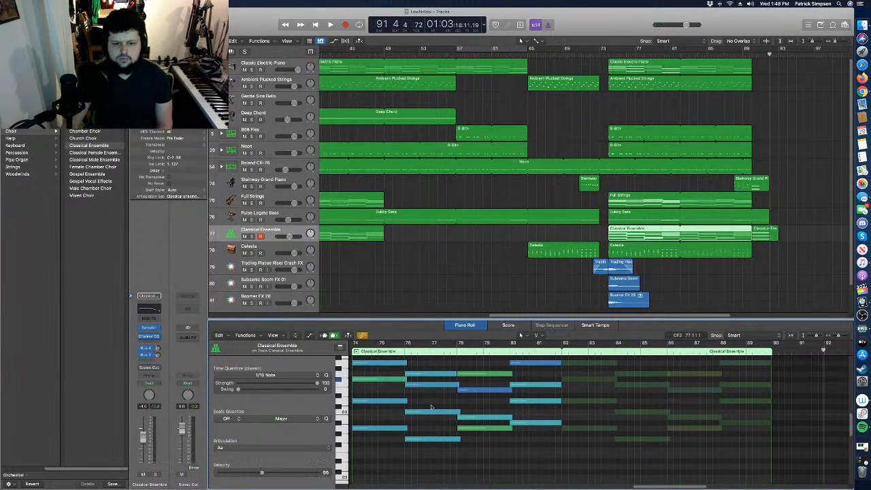
{"action": "left_click_drag", "start_coordinate": [431, 407], "coordinate": [428, 371]}
{"action": "left_click_drag", "start_coordinate": [486, 406], "coordinate": [482, 378]}
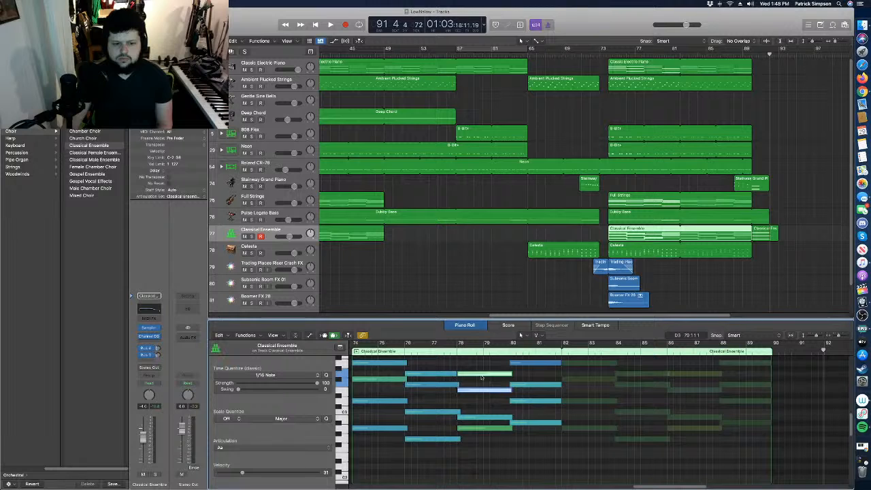
{"action": "left_click", "coordinate": [528, 413]}
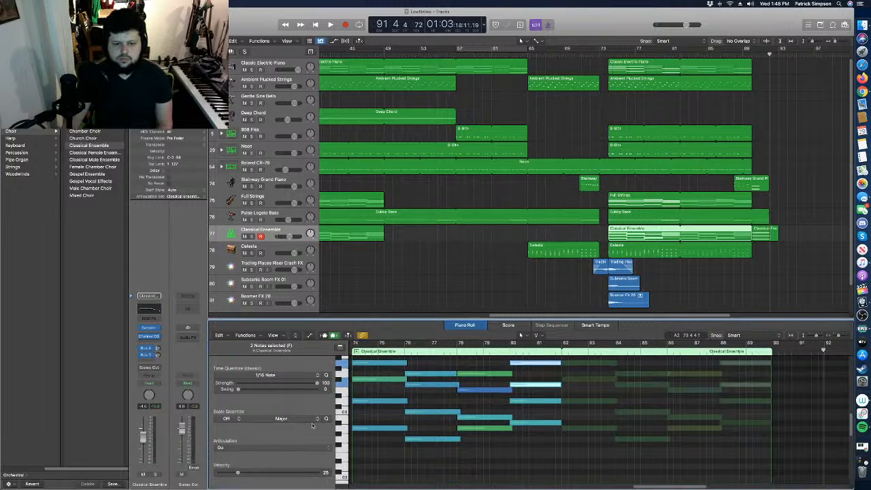
{"action": "left_click", "coordinate": [256, 450]}
{"action": "left_click", "coordinate": [282, 440]}
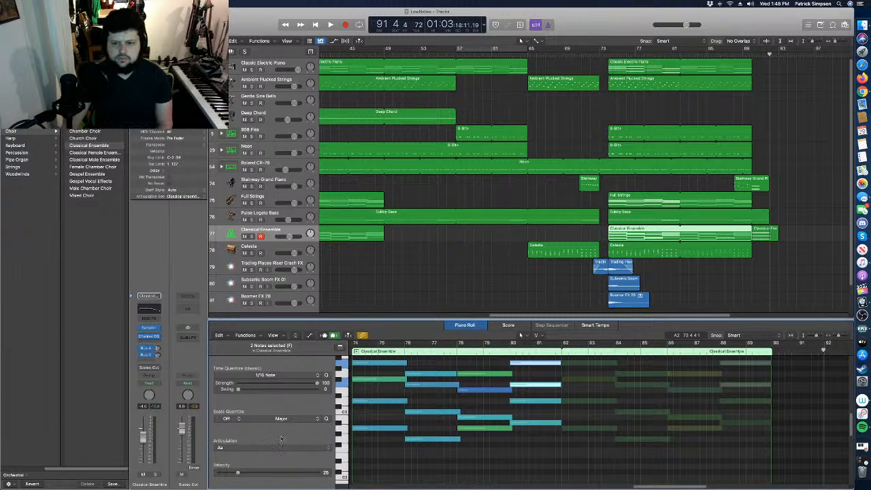
Play the final section and shorten the looped Roland CR-78 part to end at bar 73.
{"action": "key", "text": "space"}
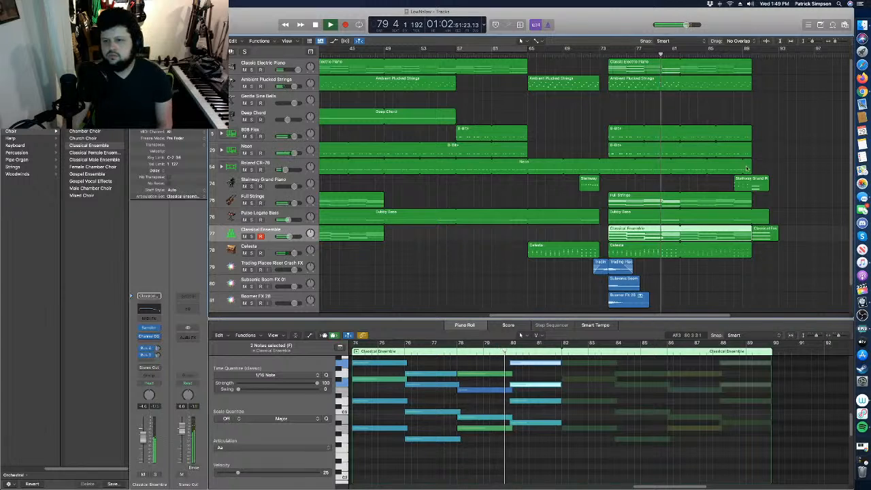
{"action": "left_click_drag", "start_coordinate": [751, 166], "coordinate": [743, 166]}
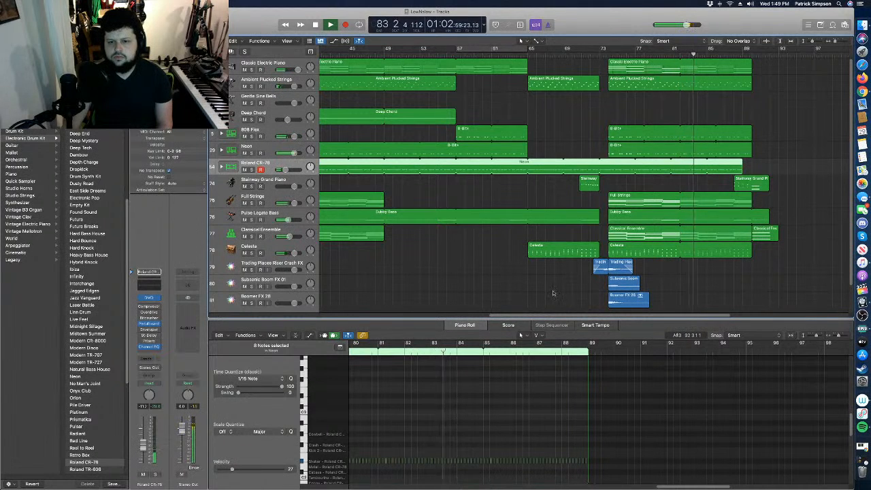
{"action": "key", "text": "space"}
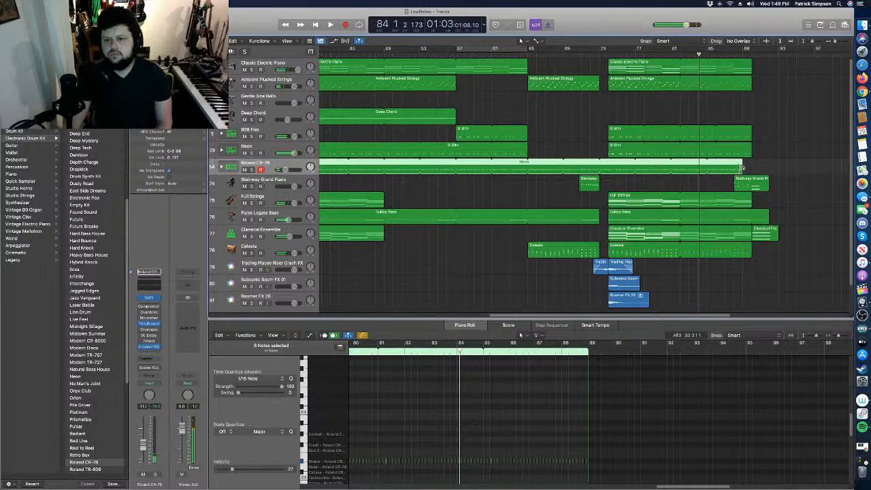
{"action": "left_click_drag", "start_coordinate": [742, 167], "coordinate": [604, 162]}
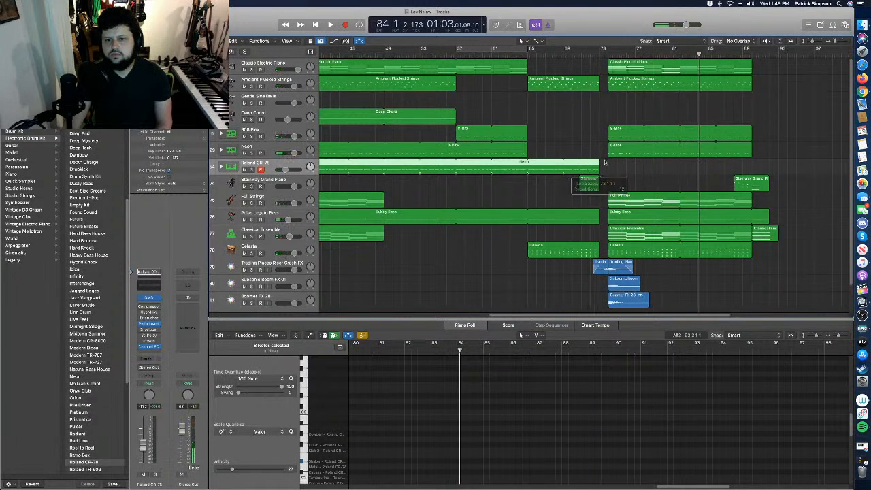
Move the final-section regions one bar earlier so the main ones start at bar 73, and extend the Roland CR-78 loops to bar 89.
{"action": "left_click_drag", "start_coordinate": [604, 61], "coordinate": [741, 305]}
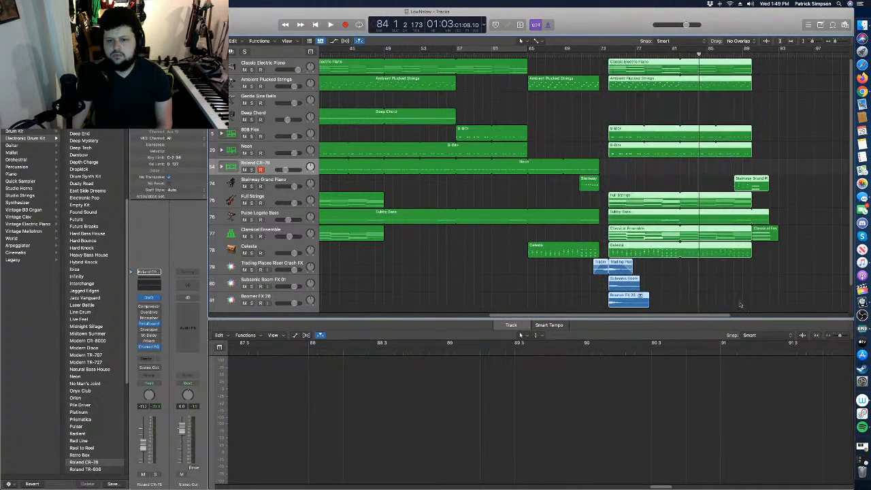
{"action": "left_click_drag", "start_coordinate": [629, 63], "coordinate": [620, 64]}
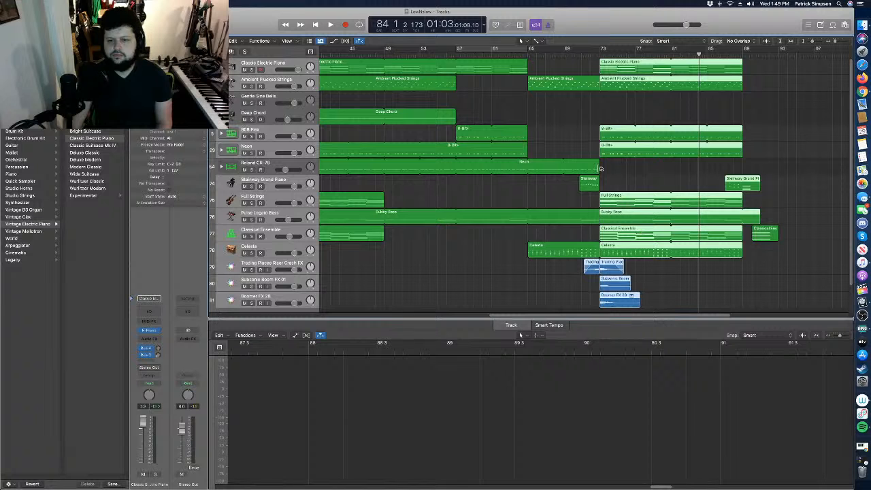
{"action": "left_click_drag", "start_coordinate": [599, 162], "coordinate": [742, 169]}
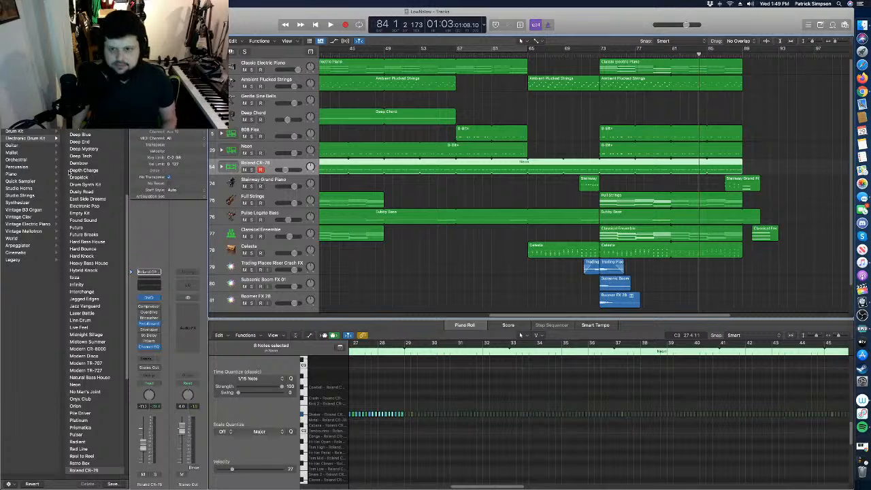
Play the transition into the final section from about bar 70 and replay it.
{"action": "left_click", "coordinate": [577, 55]}
{"action": "key", "text": "space"}
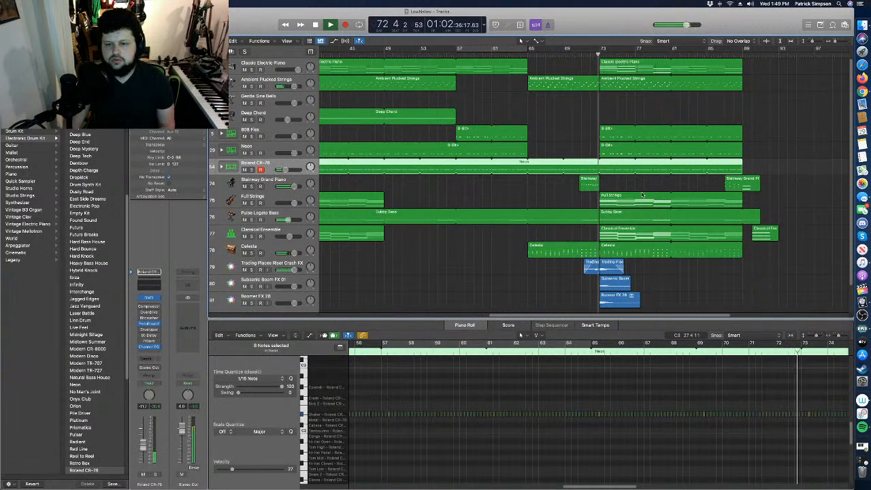
{"action": "key", "text": "space"}
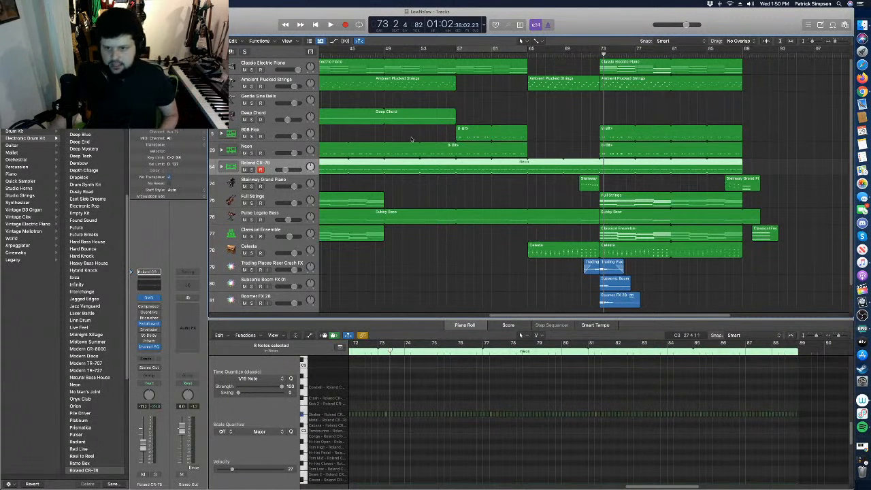
{"action": "key", "text": "space"}
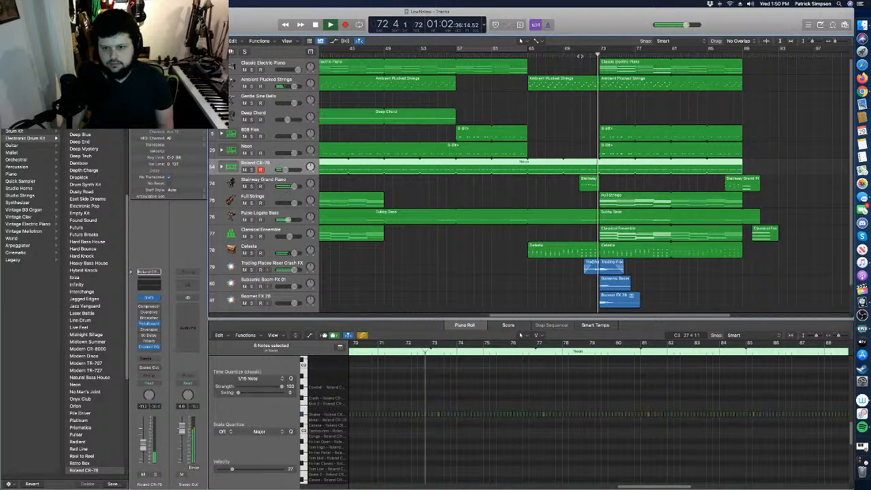
{"action": "key", "text": "space"}
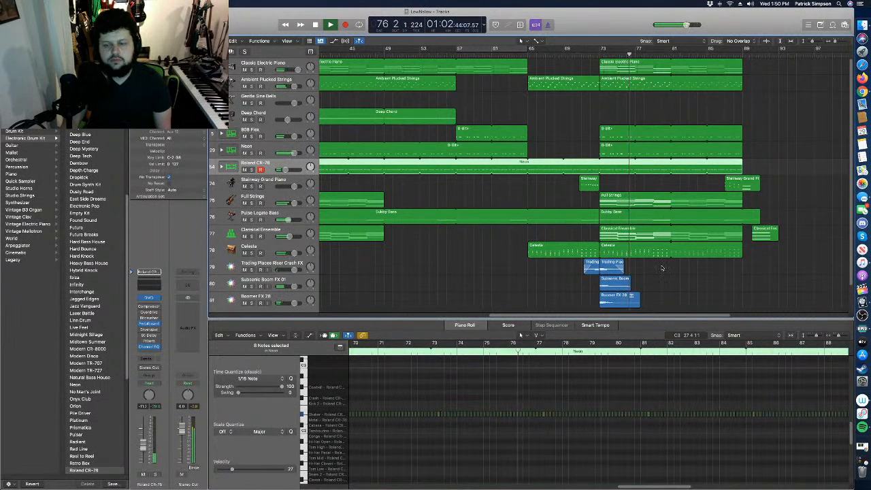
Examine the lower choir notes from bar 73 onward in the final-section Classical Ensemble region.
{"action": "left_click", "coordinate": [633, 233]}
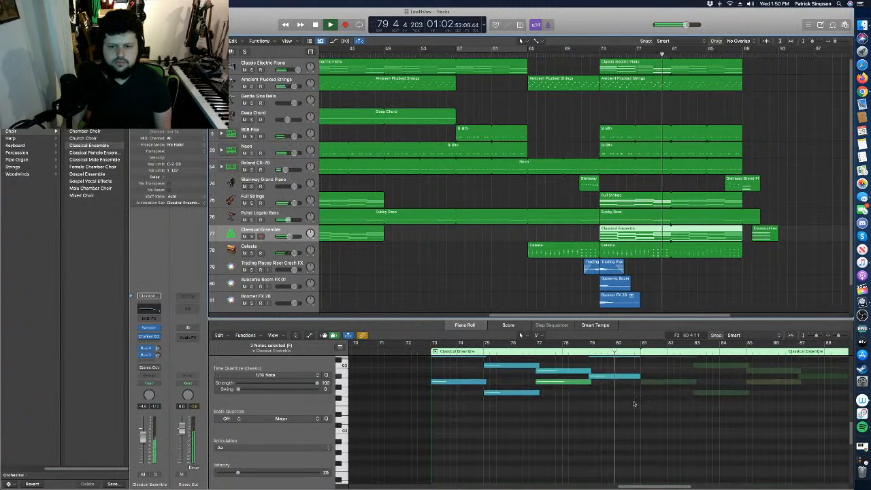
{"action": "scroll", "coordinate": [633, 401], "scroll_direction": "up", "scroll_amount": 2}
{"action": "scroll", "coordinate": [632, 401], "scroll_direction": "up", "scroll_amount": 2}
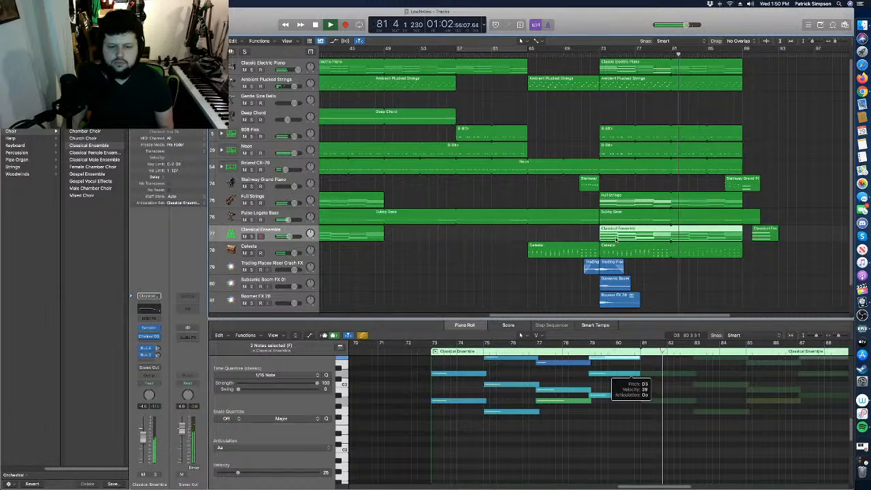
{"action": "left_click_drag", "start_coordinate": [448, 364], "coordinate": [451, 402]}
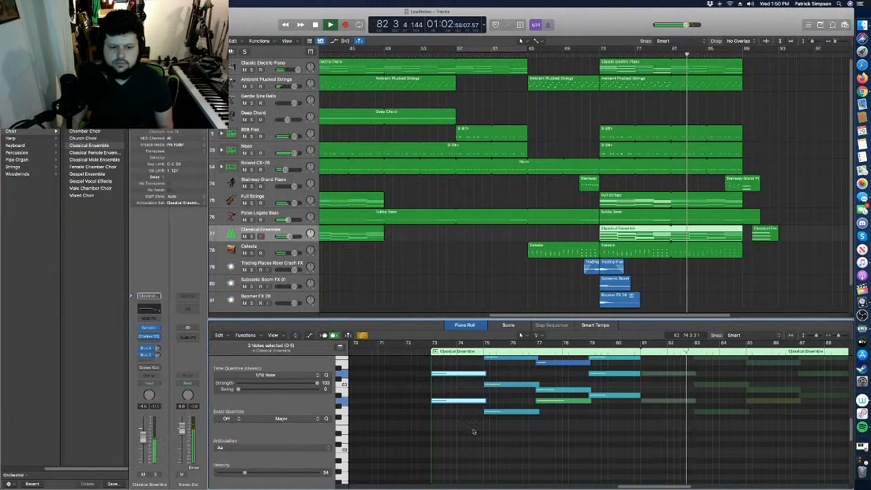
{"action": "key", "text": "space"}
{"action": "scroll", "coordinate": [461, 440], "scroll_direction": "up", "scroll_amount": 3}
{"action": "scroll", "coordinate": [461, 440], "scroll_direction": "up", "scroll_amount": 2}
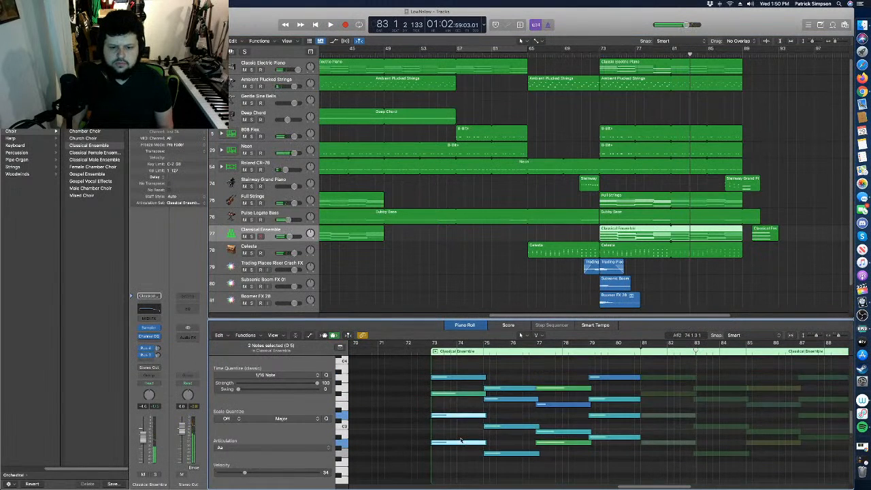
{"action": "scroll", "coordinate": [460, 446], "scroll_direction": "down", "scroll_amount": 1}
{"action": "left_click_drag", "start_coordinate": [459, 460], "coordinate": [461, 434]}
{"action": "left_click_drag", "start_coordinate": [460, 400], "coordinate": [460, 400]}
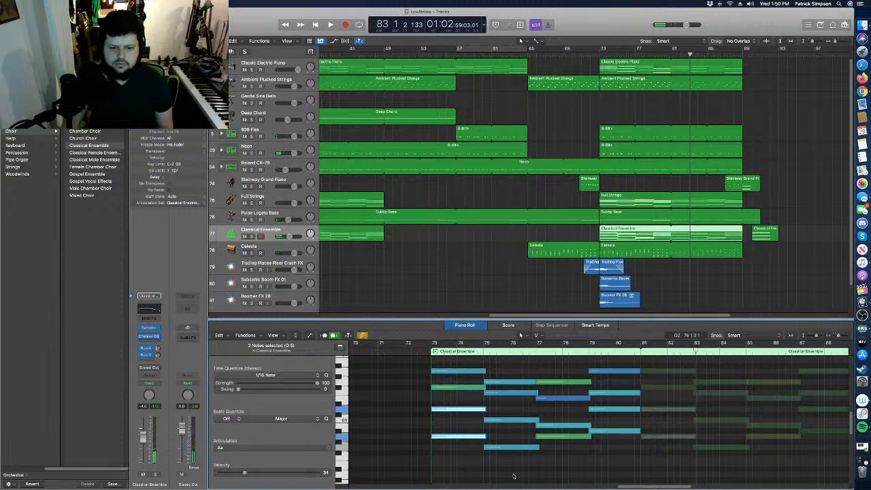
{"action": "left_click_drag", "start_coordinate": [510, 475], "coordinate": [513, 410]}
{"action": "left_click_drag", "start_coordinate": [557, 474], "coordinate": [559, 420]}
Set the articulation of the two lower choir notes at bar 73 to Oo and play the section from bar 73.
{"action": "left_click_drag", "start_coordinate": [473, 464], "coordinate": [440, 404]}
{"action": "left_click", "coordinate": [256, 447]}
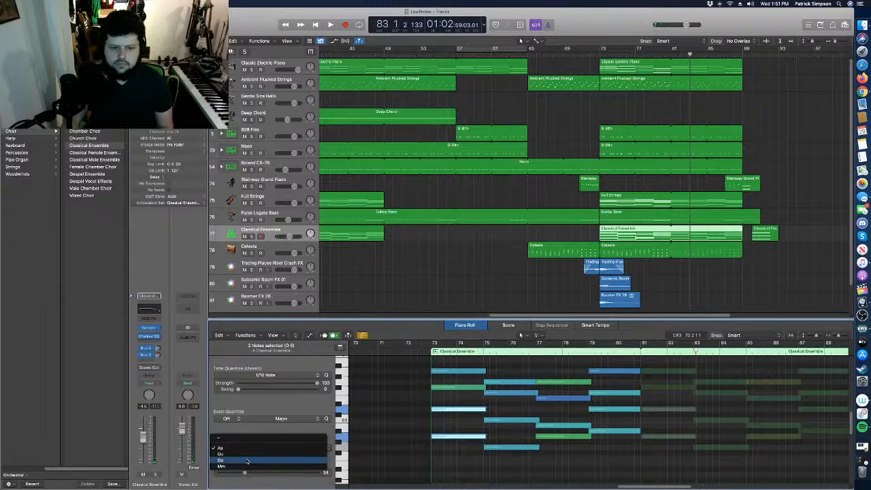
{"action": "left_click", "coordinate": [275, 449]}
{"action": "left_click", "coordinate": [467, 387]}
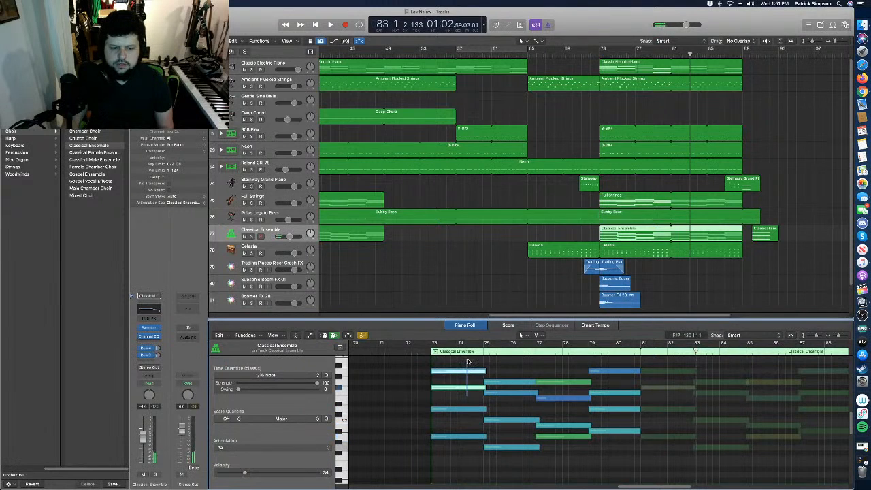
{"action": "left_click", "coordinate": [598, 53]}
{"action": "key", "text": "space"}
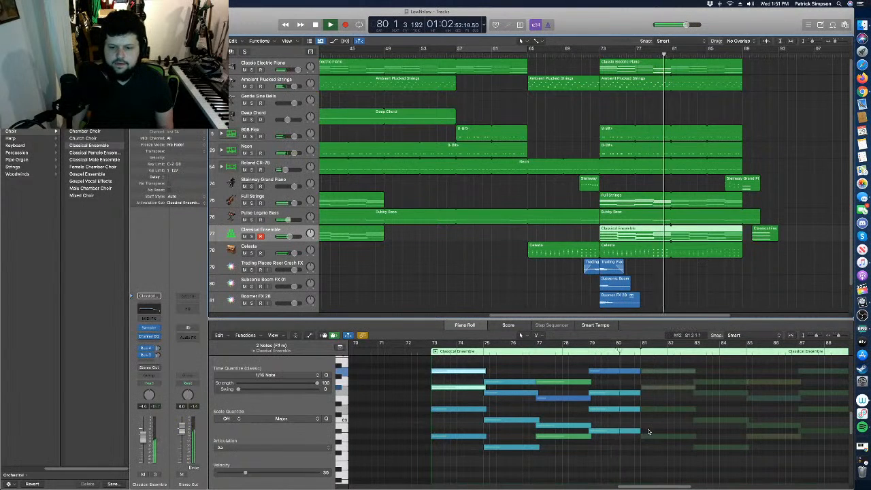
{"action": "key", "text": "space"}
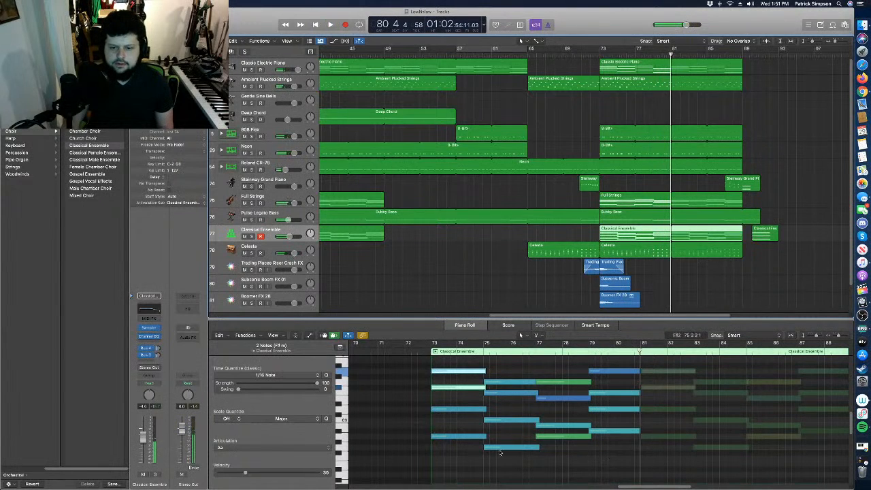
Set the articulation of the two lower choir notes at bar 73 to Aa.
{"action": "left_click", "coordinate": [450, 435]}
{"action": "left_click", "coordinate": [449, 406], "text": "shift"}
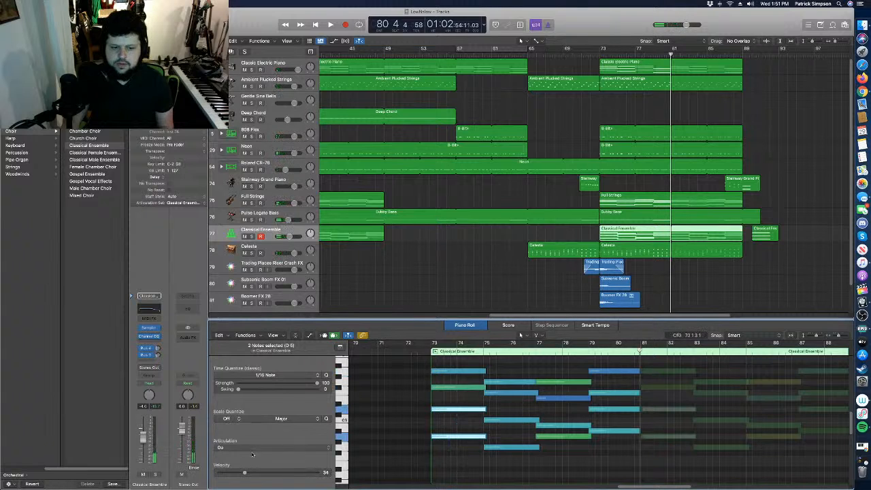
{"action": "left_click", "coordinate": [253, 448]}
{"action": "left_click", "coordinate": [254, 436]}
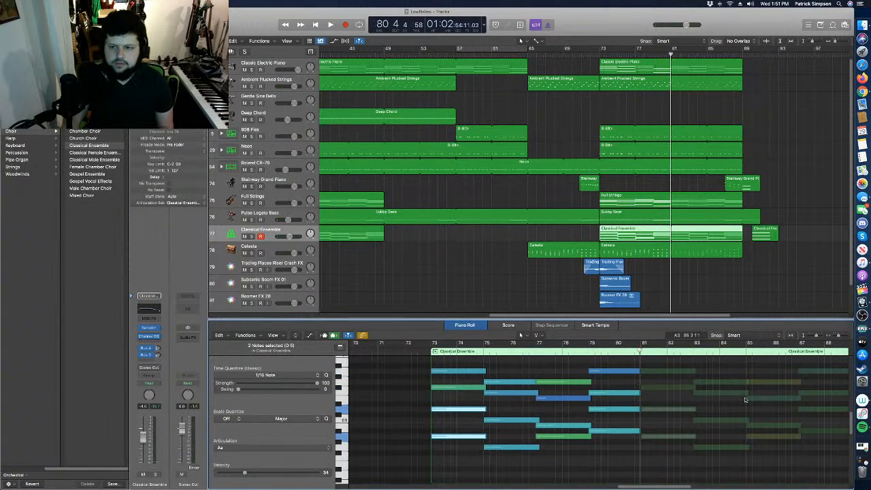
Check the two lower choir notes at bar 79 and play the final section from bar 73.
{"action": "left_click", "coordinate": [625, 452]}
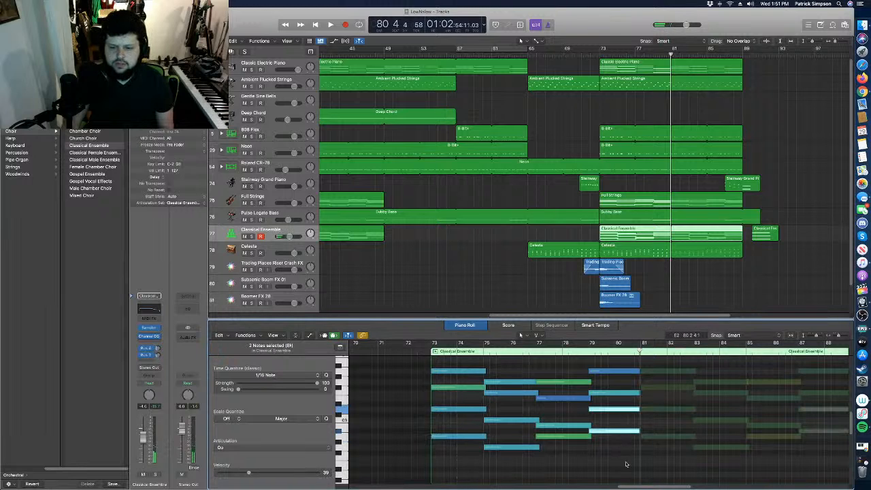
{"action": "left_click", "coordinate": [599, 52]}
{"action": "key", "text": "space"}
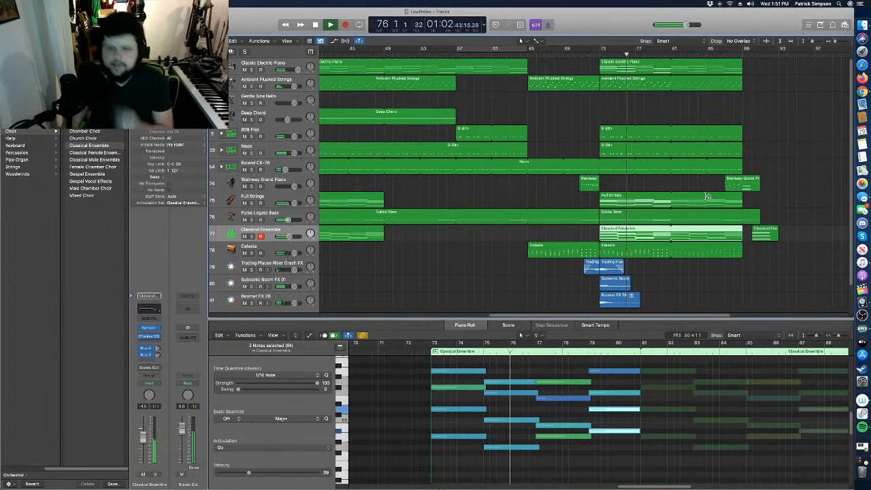
Examine the articulations of the lower choir notes in the earlier Classical Ensemble region starting at bar 25.
{"action": "left_click_drag", "start_coordinate": [490, 318], "coordinate": [366, 313]}
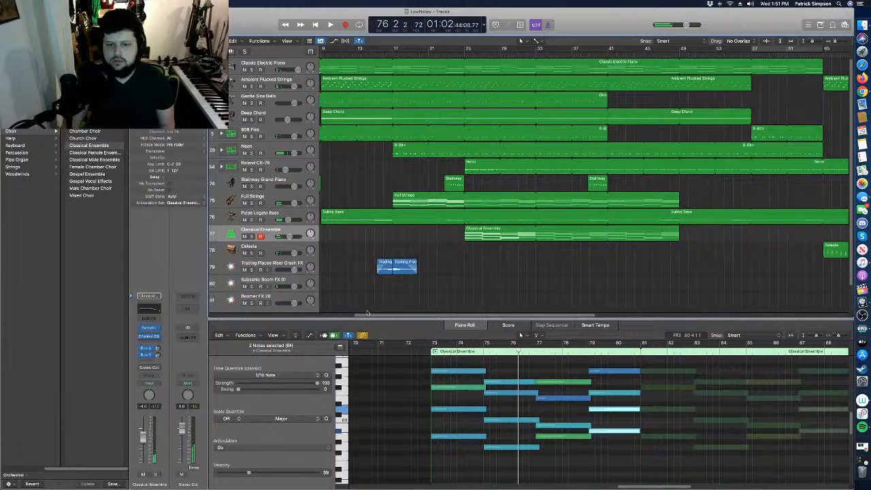
{"action": "left_click", "coordinate": [484, 238]}
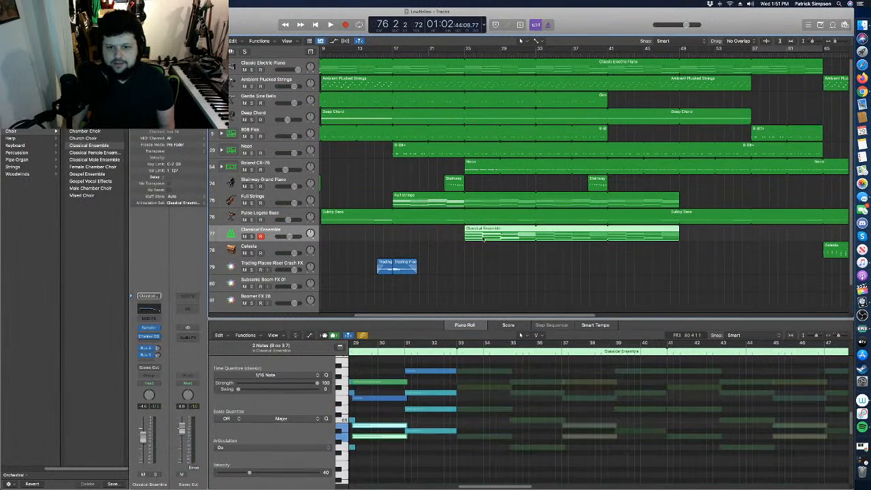
{"action": "scroll", "coordinate": [506, 453], "scroll_direction": "left", "scroll_amount": 5}
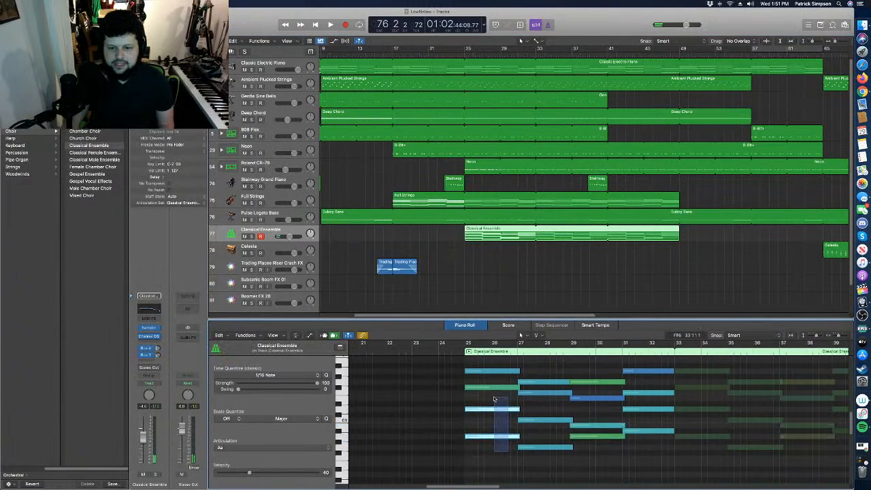
{"action": "left_click_drag", "start_coordinate": [495, 399], "coordinate": [493, 396]}
{"action": "scroll", "coordinate": [521, 427], "scroll_direction": "right", "scroll_amount": 5}
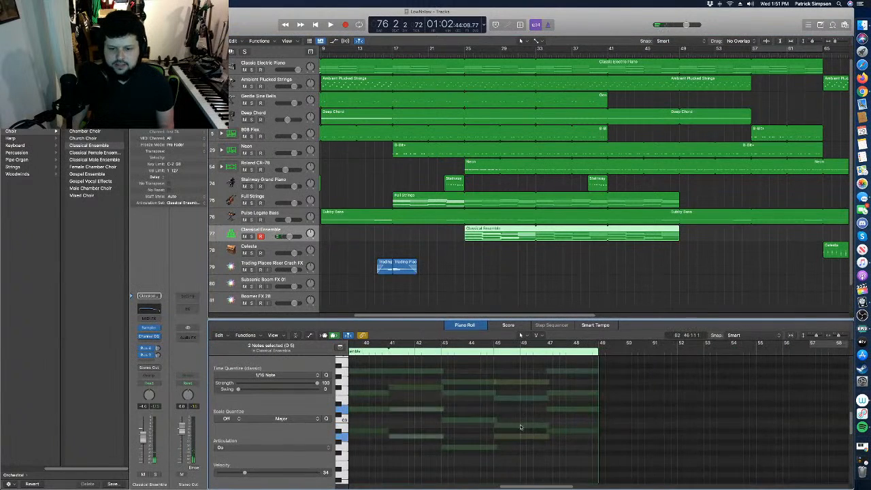
{"action": "scroll", "coordinate": [535, 431], "scroll_direction": "left", "scroll_amount": 6}
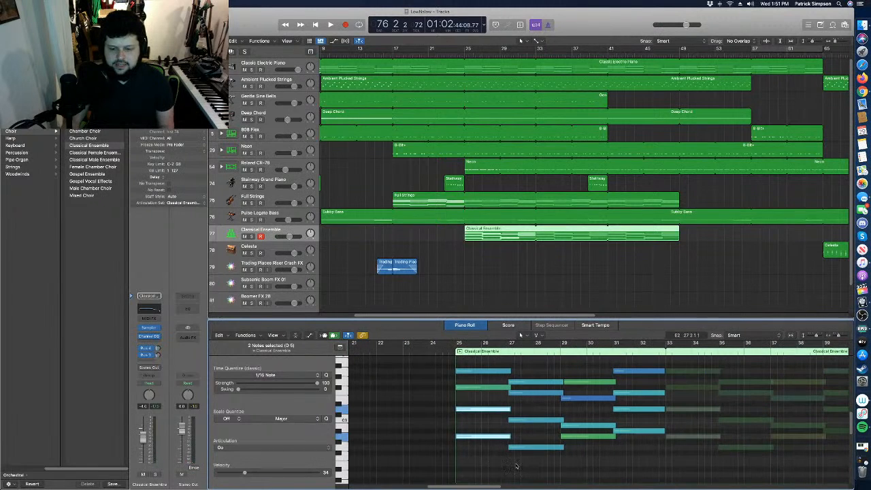
{"action": "left_click", "coordinate": [536, 431]}
{"action": "left_click_drag", "start_coordinate": [600, 474], "coordinate": [586, 416]}
{"action": "left_click", "coordinate": [627, 442]}
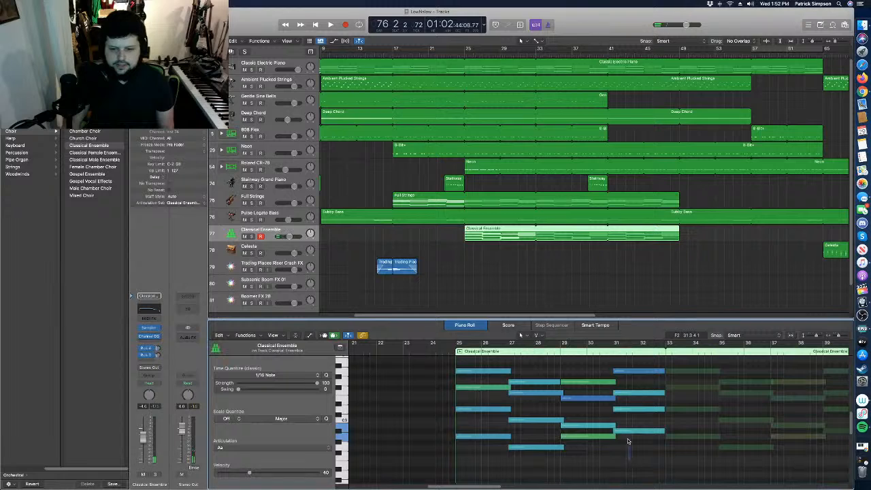
Set the articulation of the two lower choir notes at bar 25 to Aa and play that passage.
{"action": "left_click_drag", "start_coordinate": [504, 459], "coordinate": [480, 397]}
{"action": "left_click", "coordinate": [265, 447]}
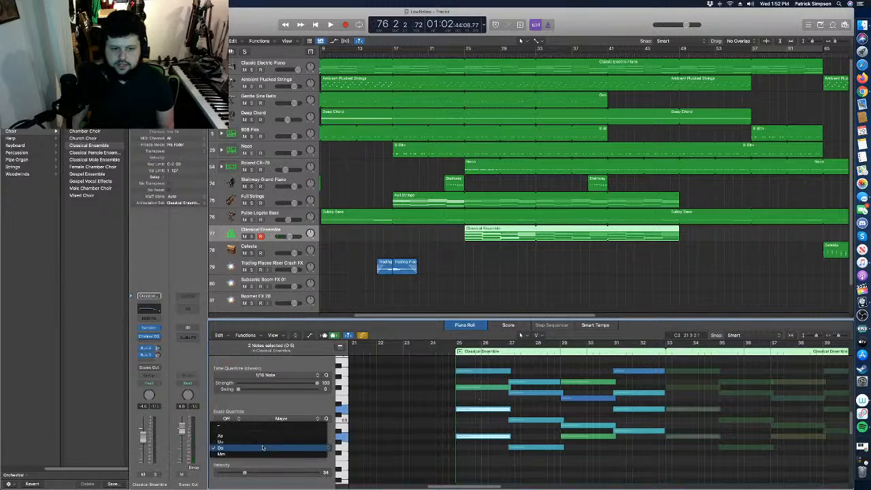
{"action": "left_click", "coordinate": [265, 436]}
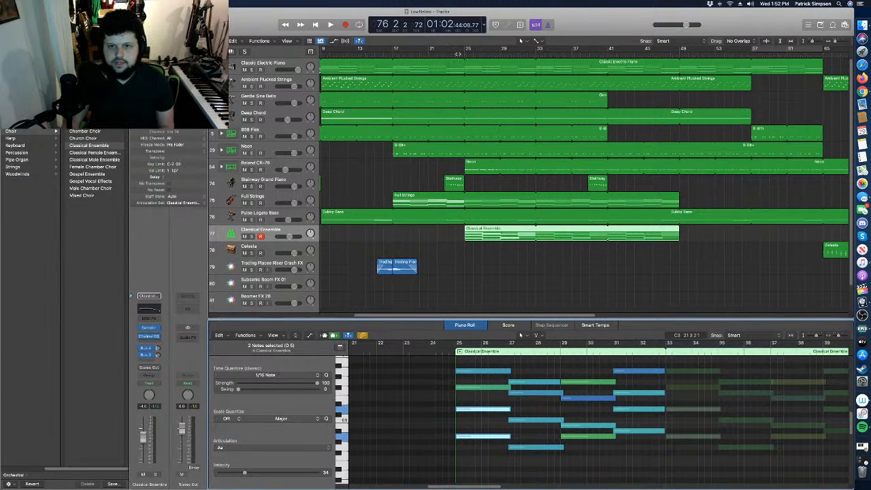
{"action": "key", "text": "space"}
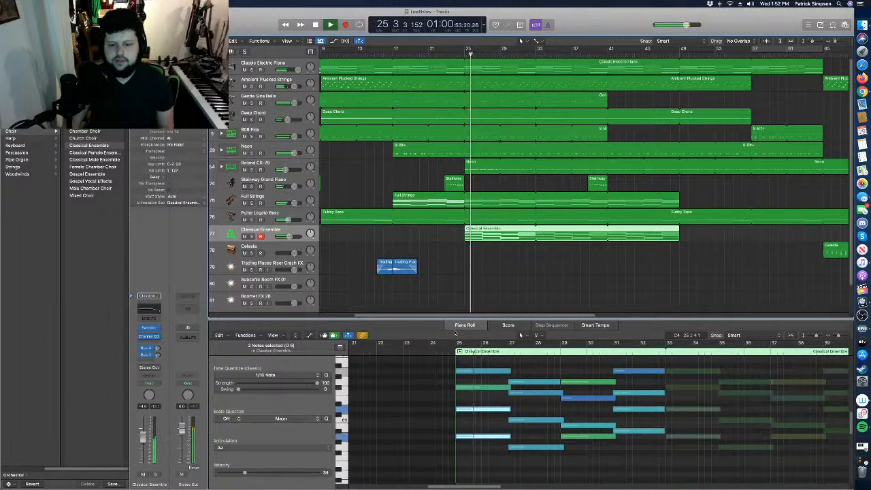
{"action": "key", "text": "space"}
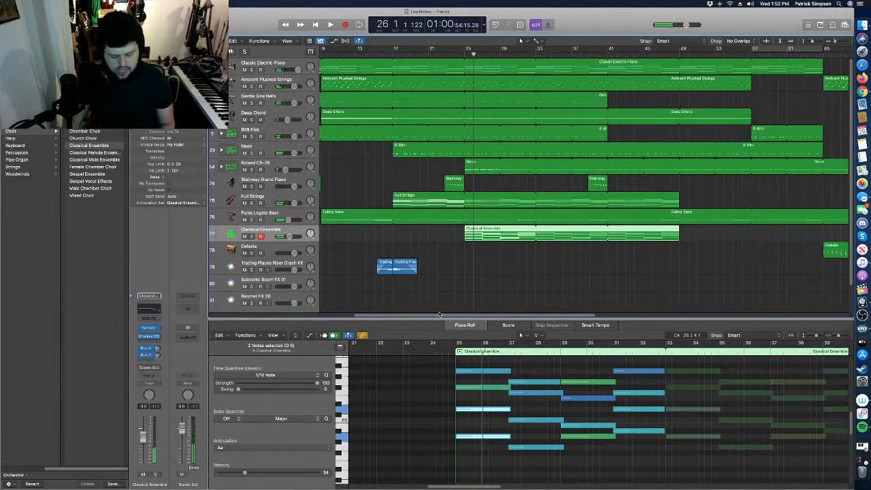
Play the ending of the arrangement from bar 85.
{"action": "left_click_drag", "start_coordinate": [437, 317], "coordinate": [629, 321]}
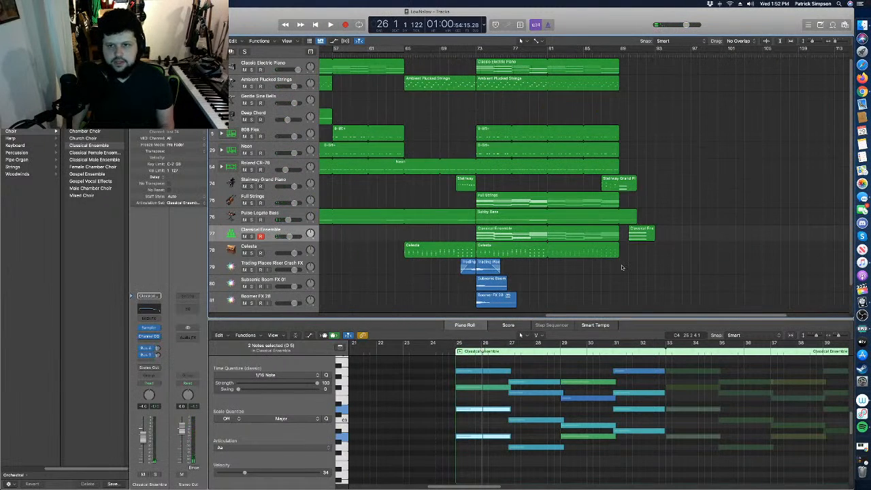
{"action": "left_click", "coordinate": [582, 52]}
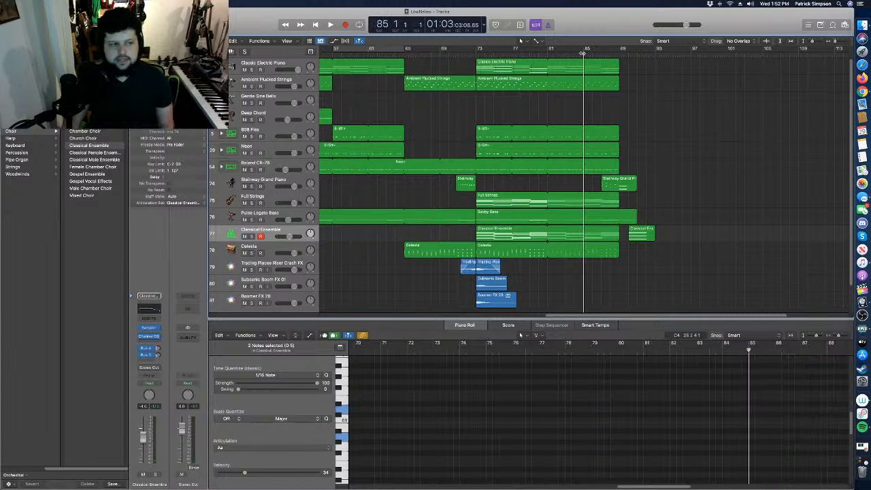
{"action": "key", "text": "space"}
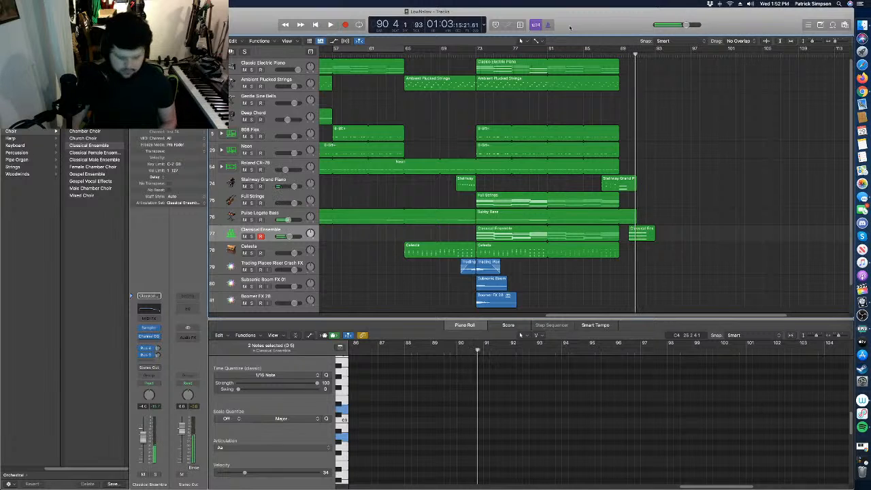
Move the last Classical Ensemble region one bar earlier to start at bar 89 and play the ending.
{"action": "left_click_drag", "start_coordinate": [645, 233], "coordinate": [636, 233]}
{"action": "left_click", "coordinate": [612, 53]}
{"action": "key", "text": "space"}
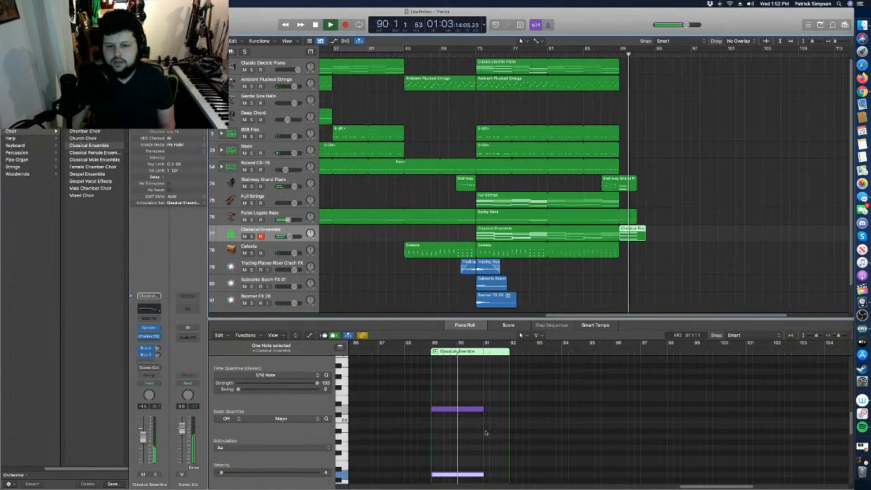
Copy the low D2 note of the closing choir chord at bar 89 up to A2 and play the chord.
{"action": "scroll", "coordinate": [477, 402], "scroll_direction": "up", "scroll_amount": 1}
{"action": "scroll", "coordinate": [476, 398], "scroll_direction": "down", "scroll_amount": 5}
{"action": "scroll", "coordinate": [477, 396], "scroll_direction": "up", "scroll_amount": 5}
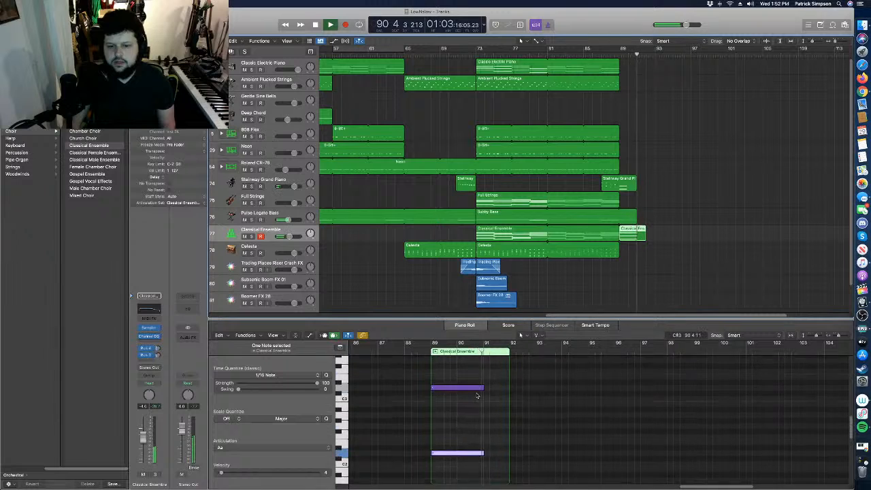
{"action": "left_click", "coordinate": [450, 410]}
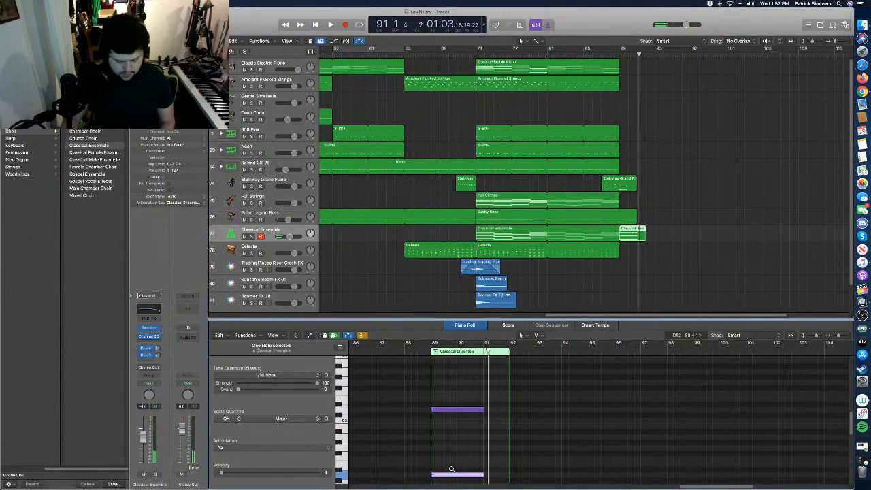
{"action": "left_click_drag", "start_coordinate": [448, 479], "coordinate": [448, 433]}
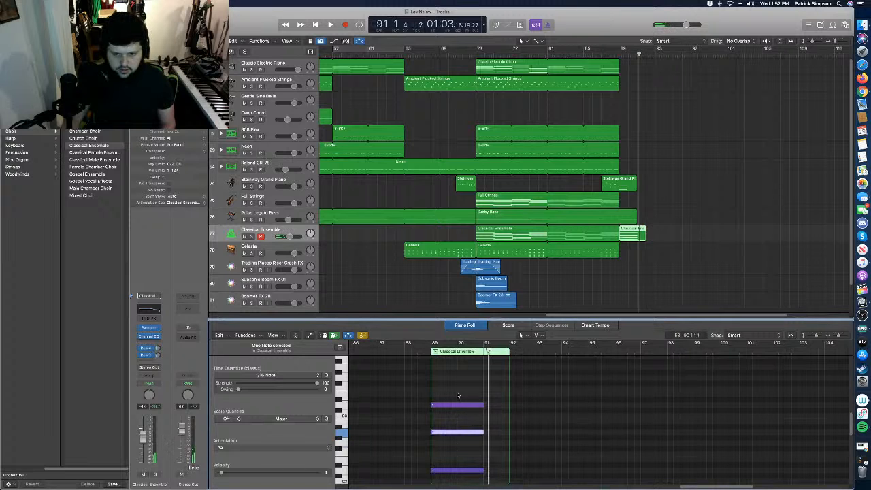
{"action": "key", "text": "space"}
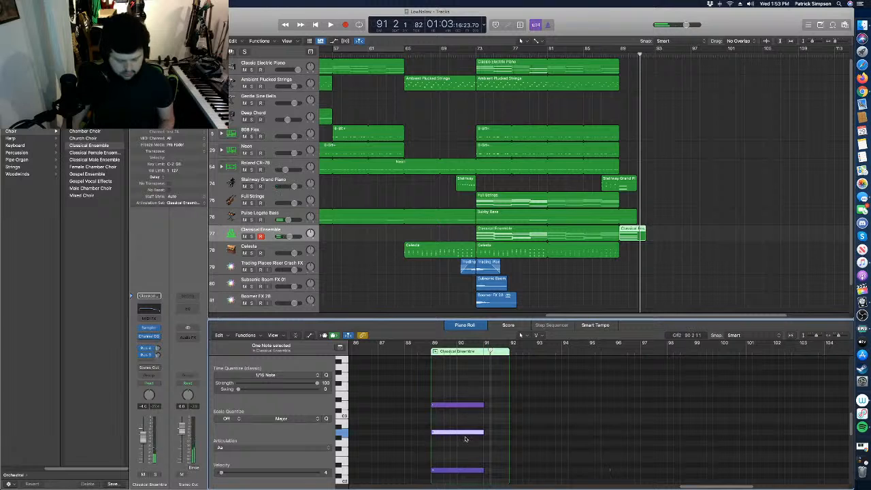
Add an A3 note to the closing choir chord at bar 89 and play the ending from about bar 85.
{"action": "mouse_move", "coordinate": [459, 433]}
{"action": "left_mouse_down"}
{"action": "mouse_move", "coordinate": [460, 352]}
{"action": "mouse_move", "coordinate": [454, 418]}
{"action": "mouse_move", "coordinate": [463, 462]}
{"action": "mouse_move", "coordinate": [457, 446]}
{"action": "left_mouse_up"}
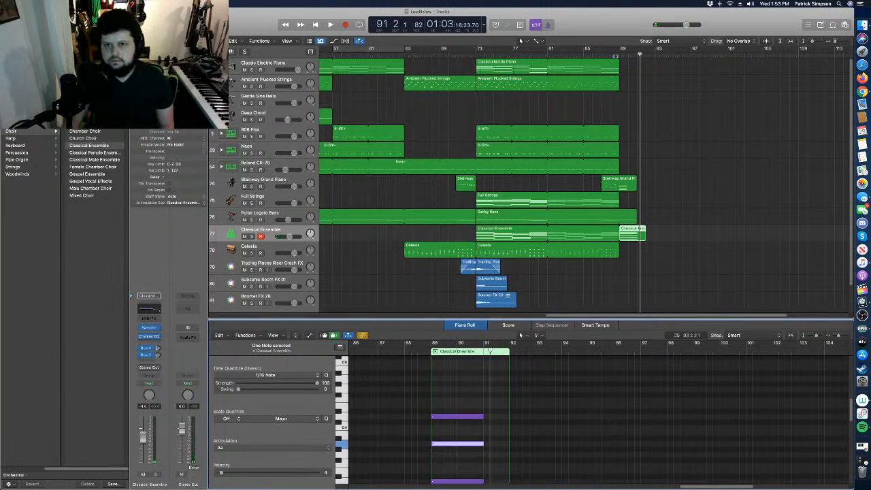
{"action": "key", "text": "space"}
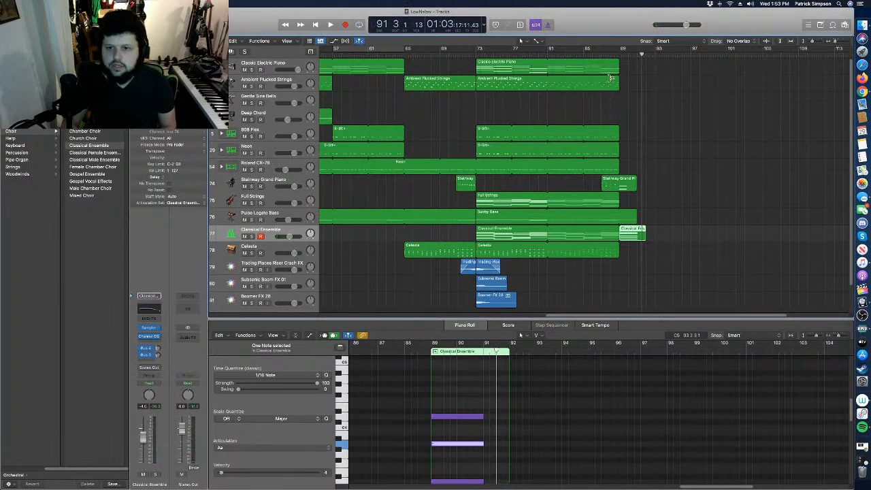
{"action": "left_click", "coordinate": [585, 54]}
{"action": "key", "text": "space"}
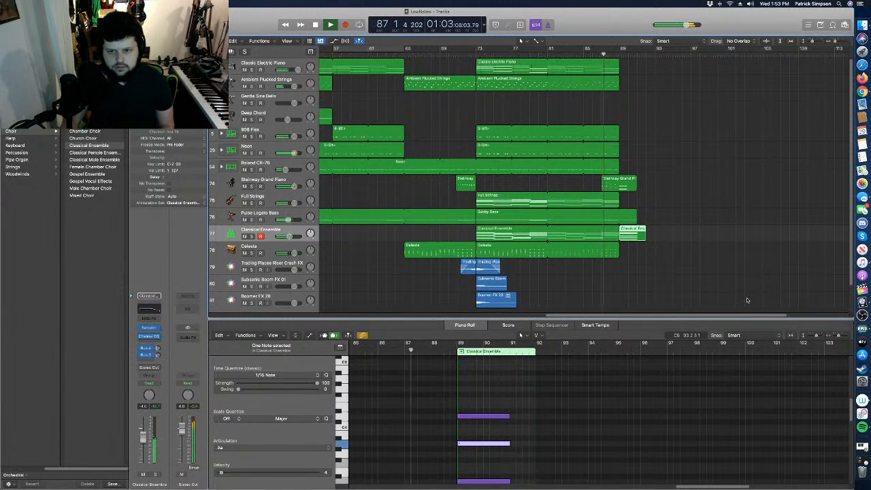
{"action": "scroll", "coordinate": [559, 426], "scroll_direction": "down", "scroll_amount": 3}
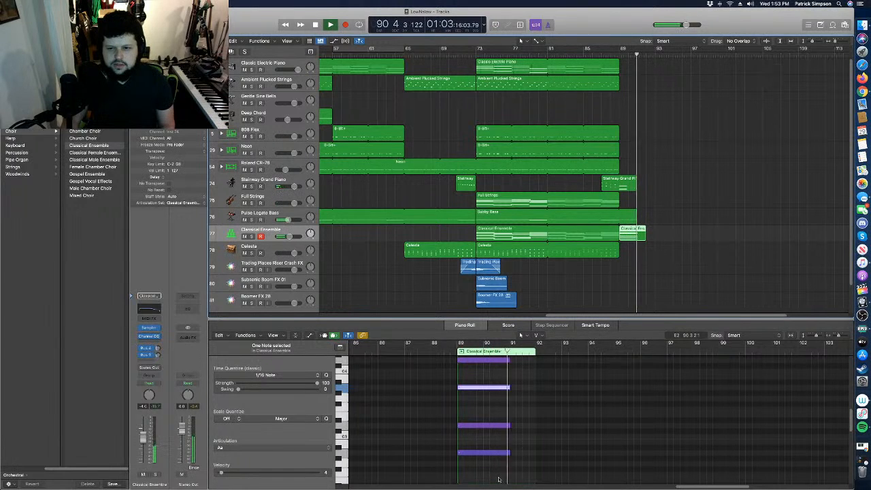
Set the articulation of all five notes in the closing choir chord at bar 89 to Mm and play the ending from about bar 85.
{"action": "key", "text": "space"}
{"action": "scroll", "coordinate": [494, 476], "scroll_direction": "up", "scroll_amount": 2}
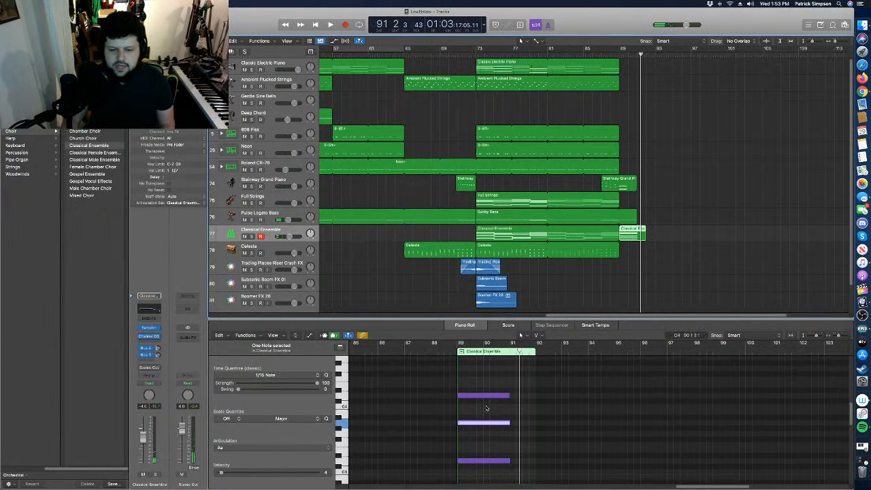
{"action": "left_click", "coordinate": [486, 368]}
{"action": "left_click_drag", "start_coordinate": [486, 367], "coordinate": [492, 487]}
{"action": "left_click_drag", "start_coordinate": [492, 461], "coordinate": [493, 462]}
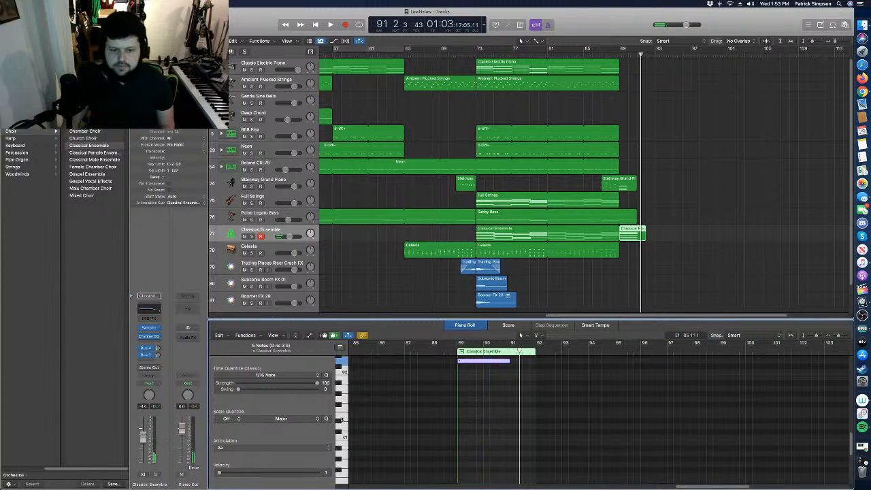
{"action": "left_click", "coordinate": [275, 450]}
{"action": "left_click", "coordinate": [270, 467]}
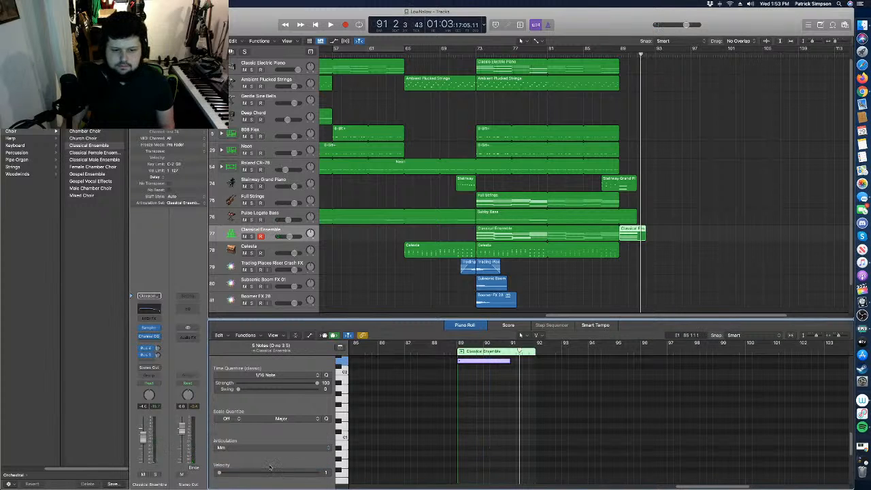
{"action": "key", "text": "space"}
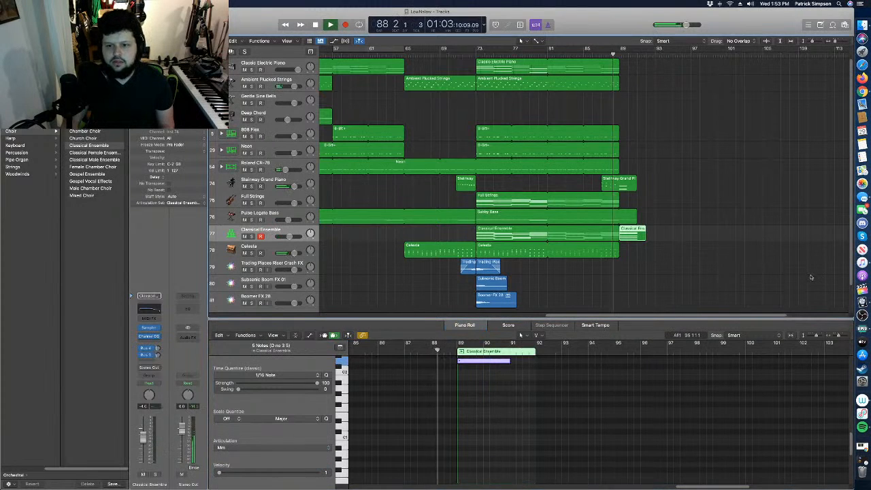
{"action": "left_click", "coordinate": [585, 53]}
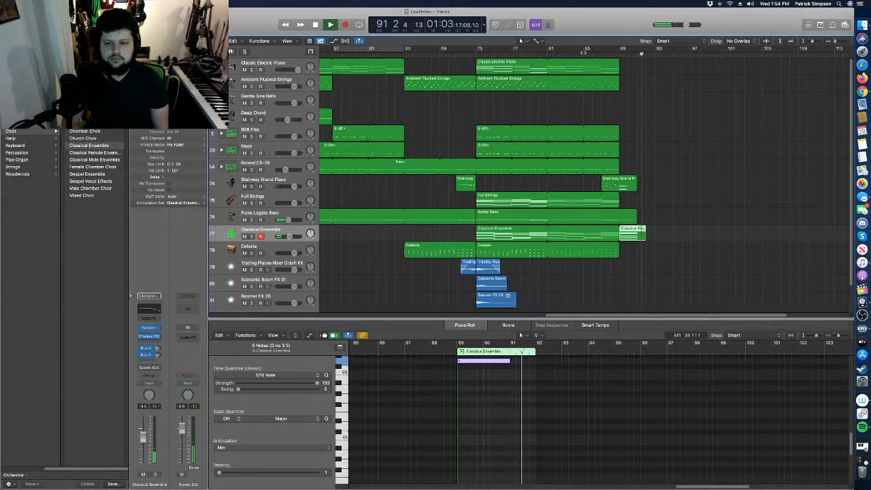
{"action": "key", "text": "space"}
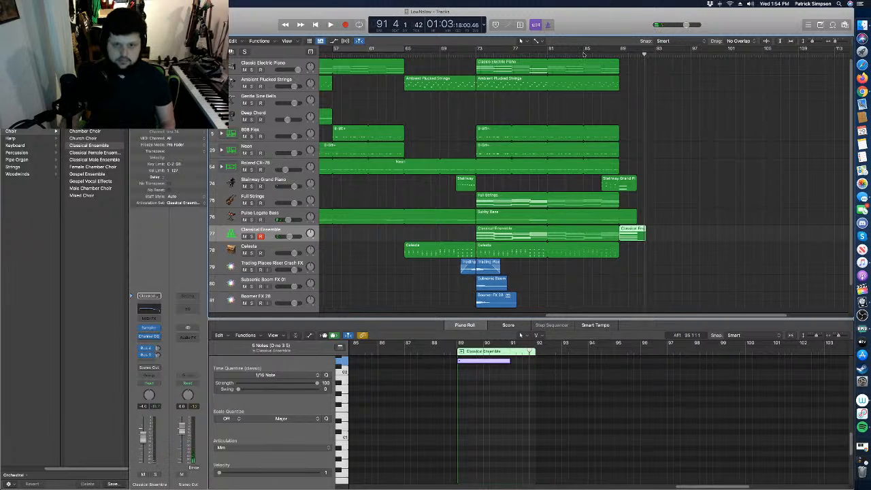
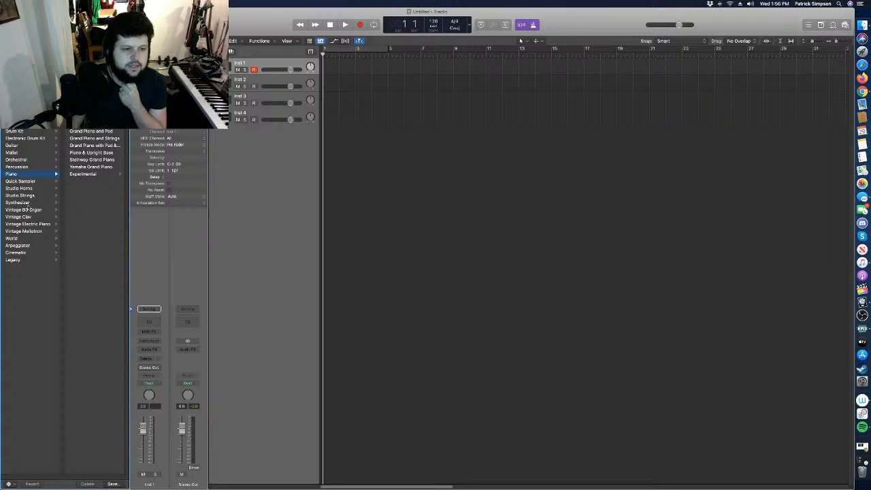
Audition the Vintage Electric Piano patches Modern Classic, Classic Electric Piano and Deluxe Modern on the new project's first track.
{"action": "left_click", "coordinate": [36, 226]}
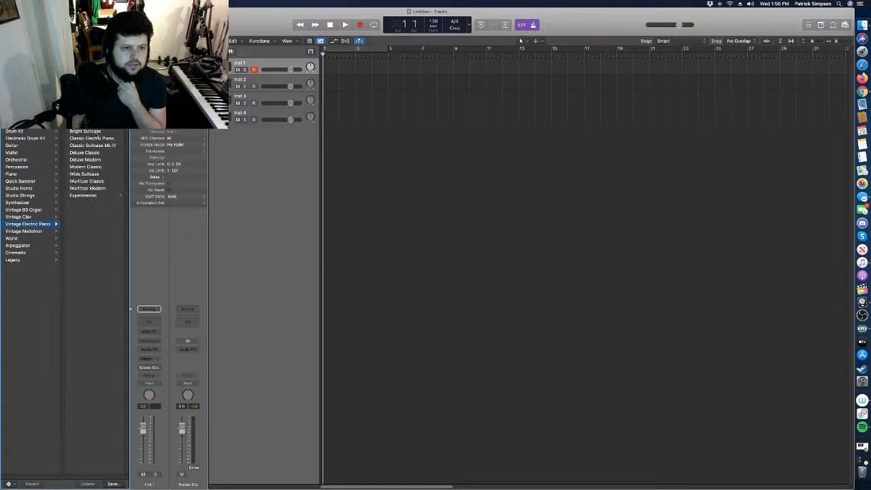
{"action": "left_click", "coordinate": [90, 168]}
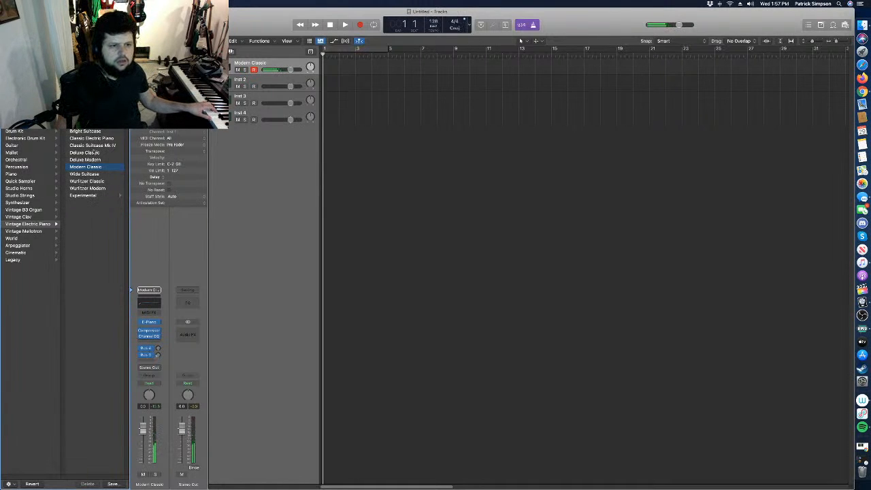
{"action": "left_click", "coordinate": [100, 140]}
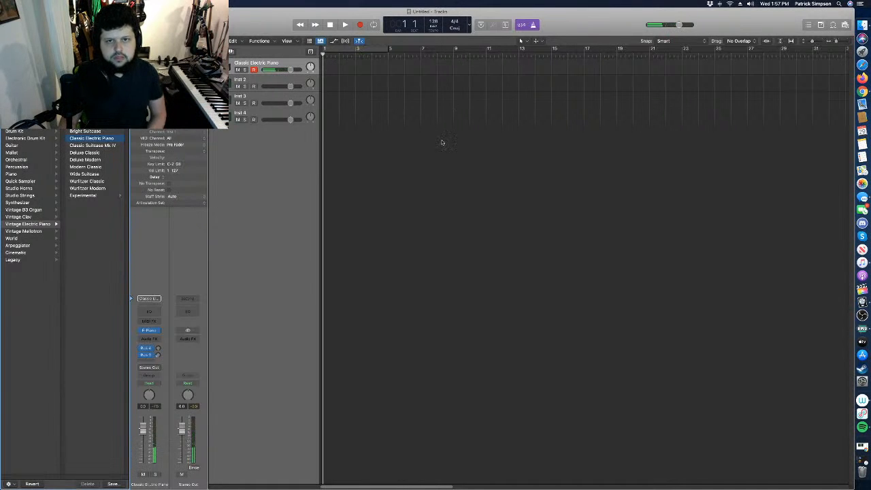
{"action": "key", "text": "space"}
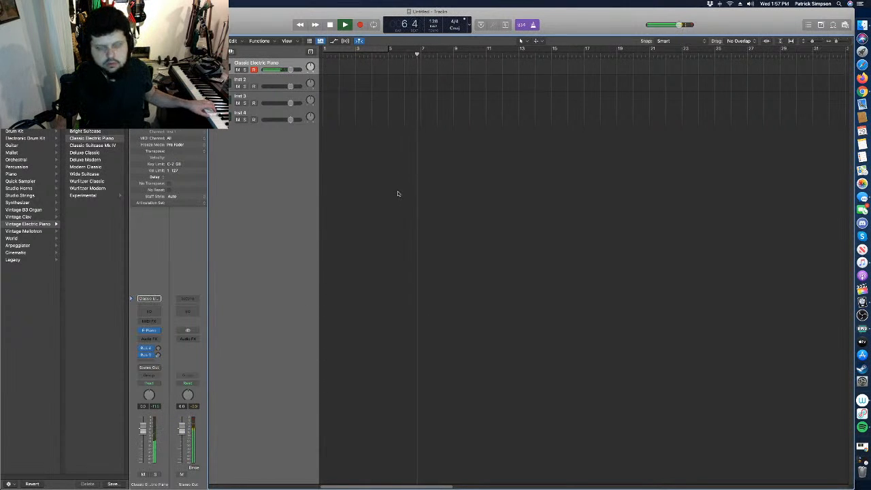
{"action": "key", "text": "space"}
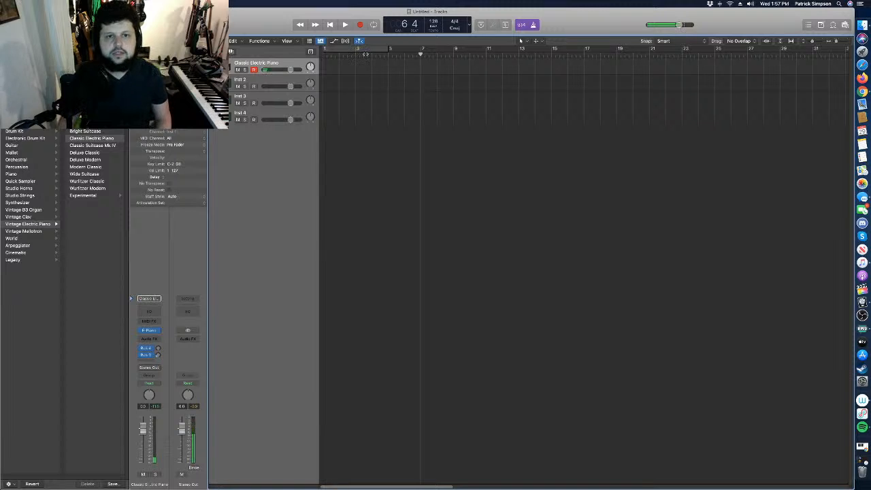
{"action": "key", "text": "Return"}
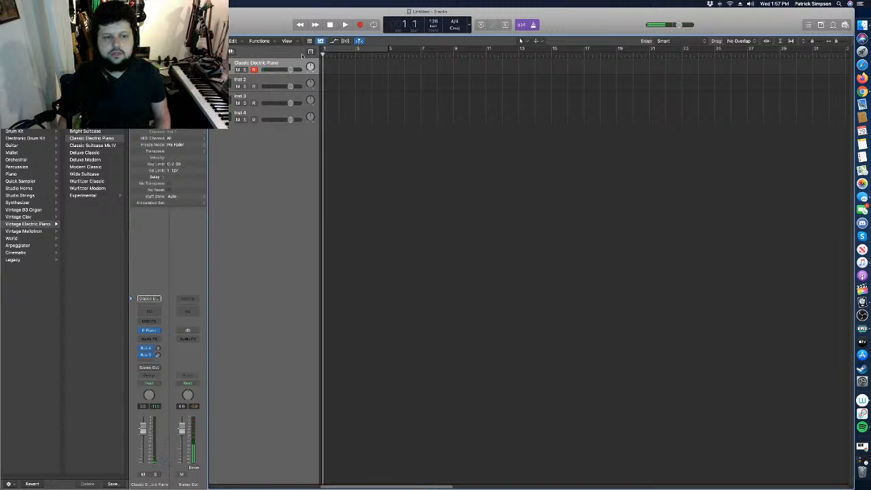
{"action": "left_click", "coordinate": [89, 160]}
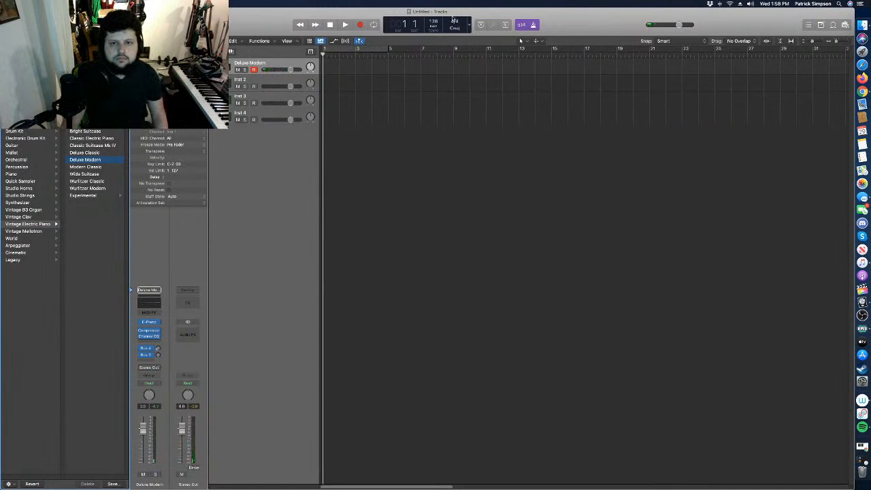
Set the project tempo to 256 BPM, listen to the metronome and return the playhead to bar 1.
{"action": "left_click_drag", "start_coordinate": [480, 11], "coordinate": [480, 32]}
{"action": "double_click", "coordinate": [437, 43]}
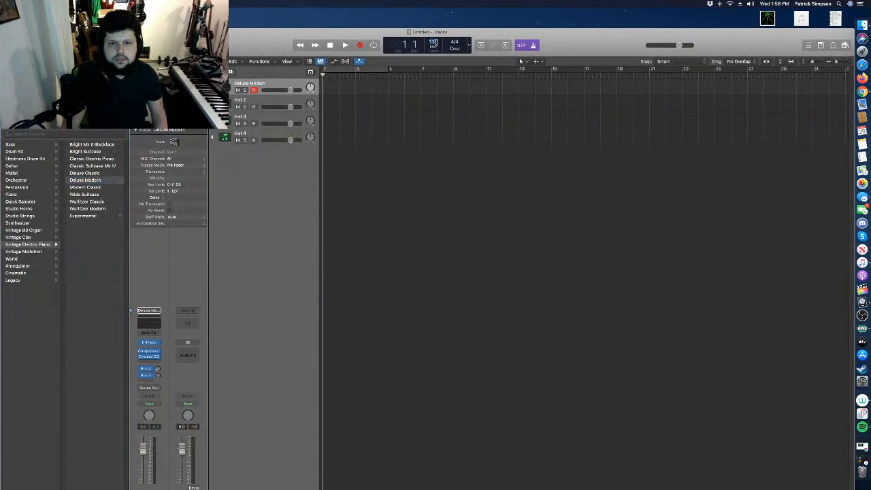
{"action": "type", "text": "25"}
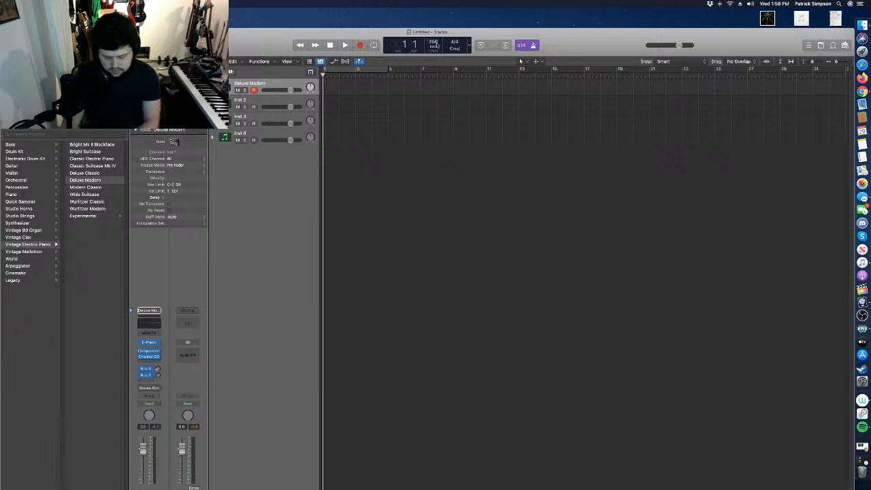
{"action": "key", "text": "Return"}
{"action": "key", "text": "space"}
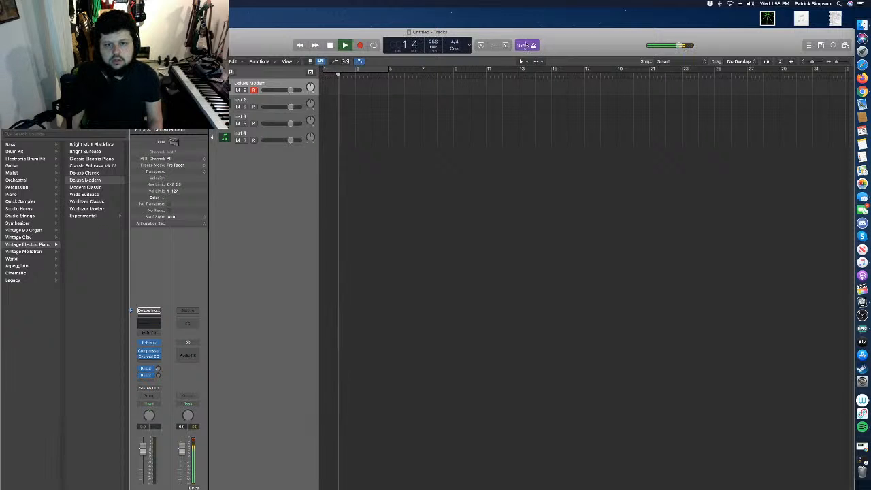
{"action": "key", "text": "space"}
{"action": "left_click_drag", "start_coordinate": [567, 42], "coordinate": [566, 12]}
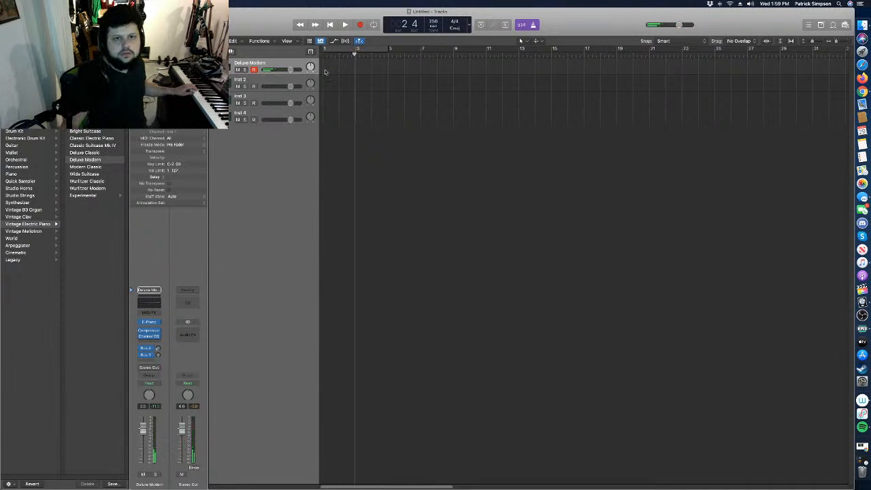
{"action": "left_click_drag", "start_coordinate": [338, 58], "coordinate": [322, 57]}
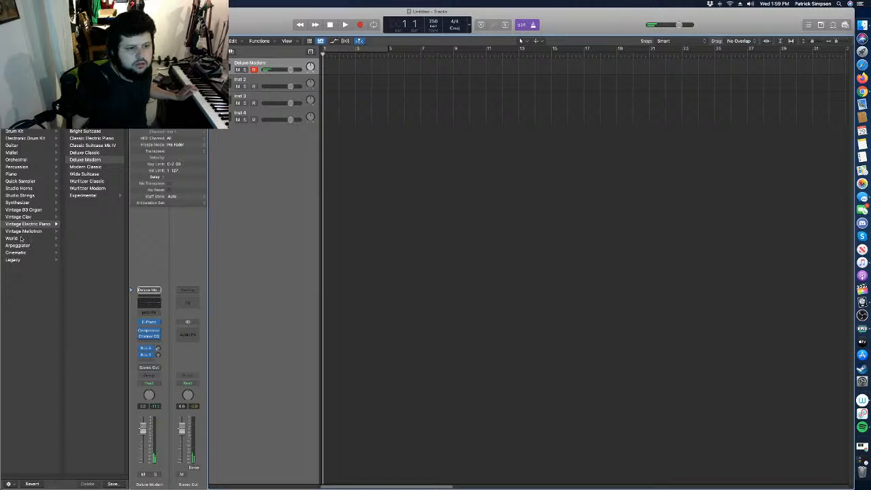
Audition the Prog Rock Bass, Muted Bass and Thumb Bass patches on the first track.
{"action": "left_click", "coordinate": [14, 126]}
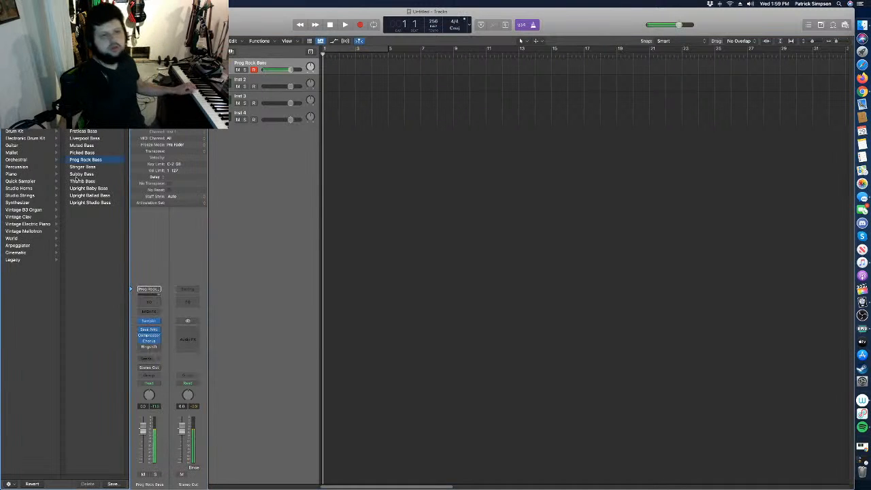
{"action": "left_click", "coordinate": [81, 145]}
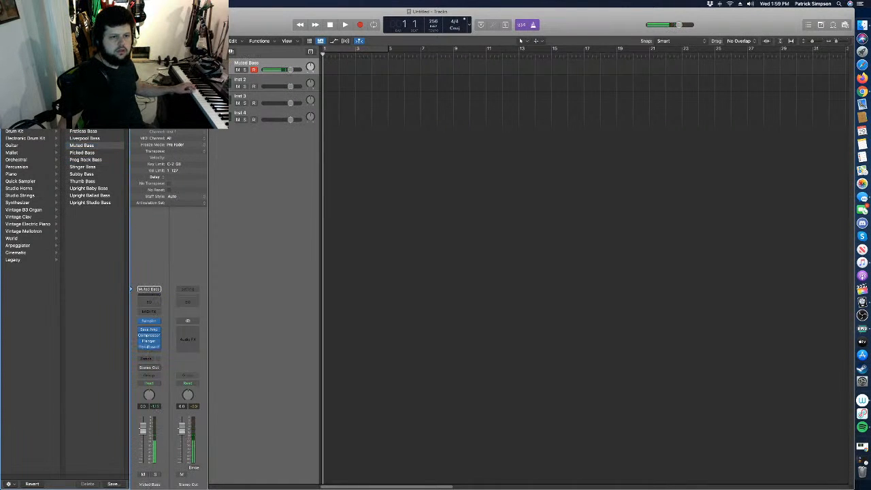
{"action": "left_click", "coordinate": [89, 182]}
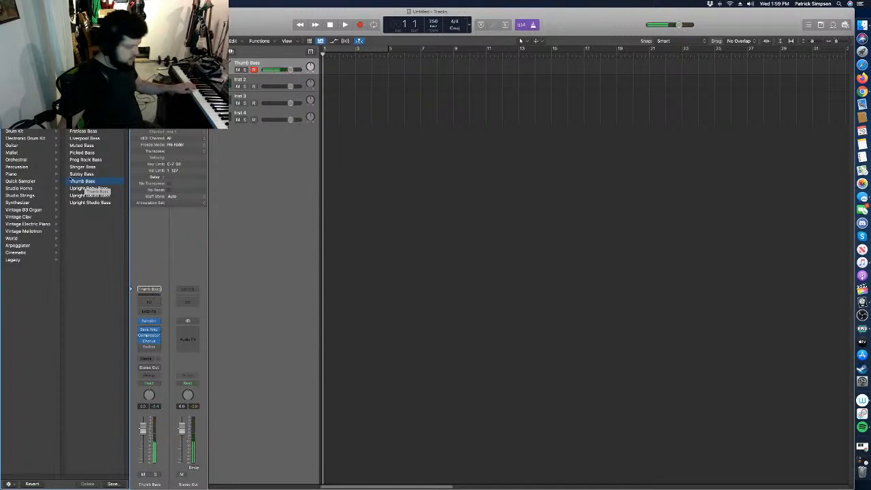
Record a Thumb Bass line from about bar 2 to bar 7 and open the take in the Score editor.
{"action": "key", "text": "space"}
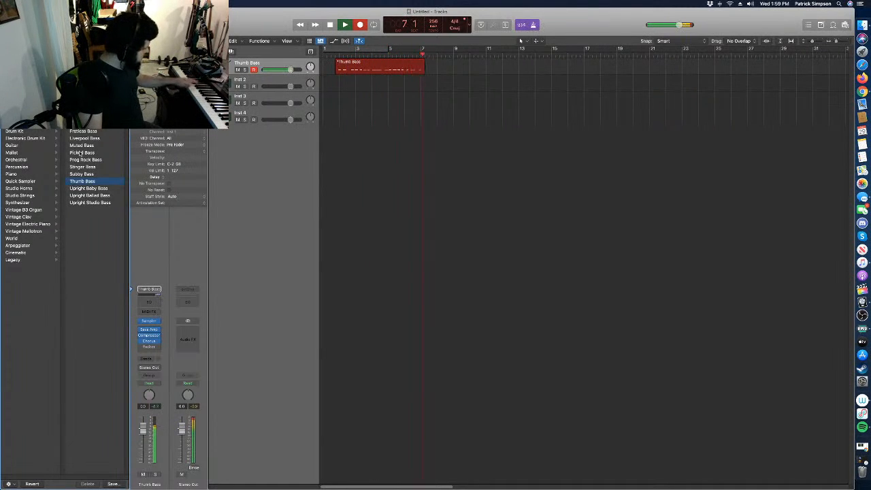
{"action": "key", "text": "space"}
{"action": "key", "text": "e"}
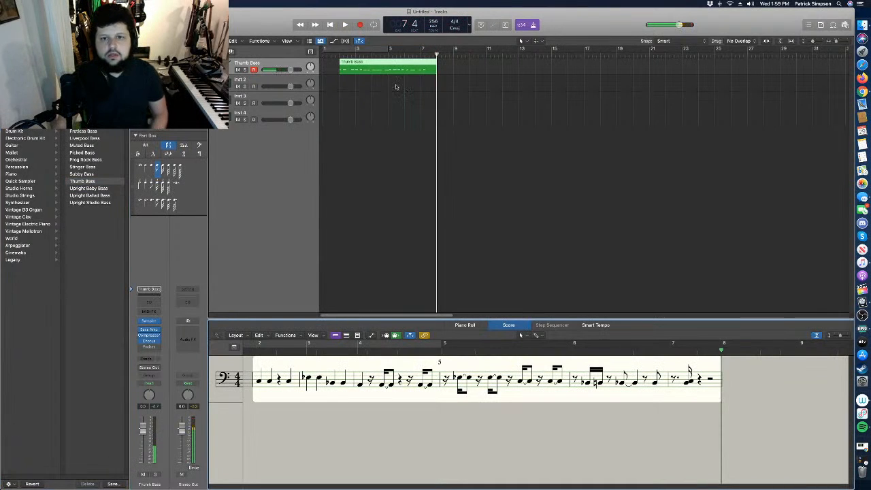
{"action": "left_click", "coordinate": [375, 67]}
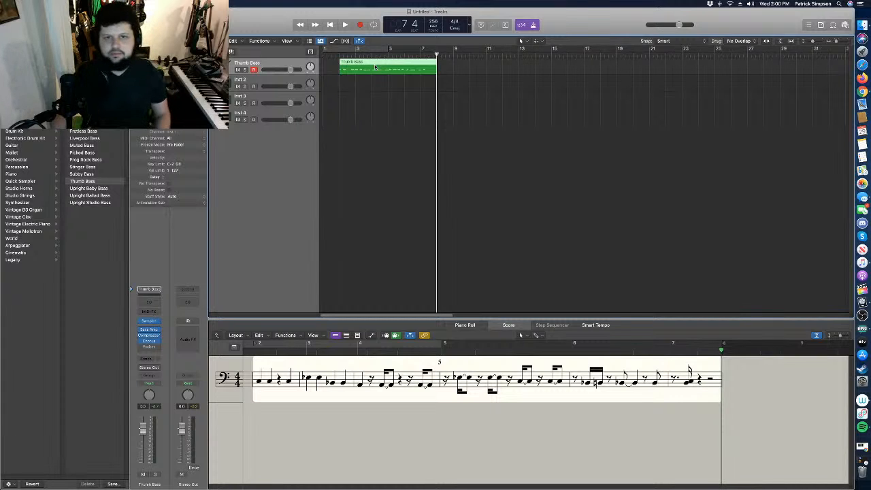
Set the project tempo to 136 BPM and delete the recorded Thumb Bass region.
{"action": "double_click", "coordinate": [433, 23]}
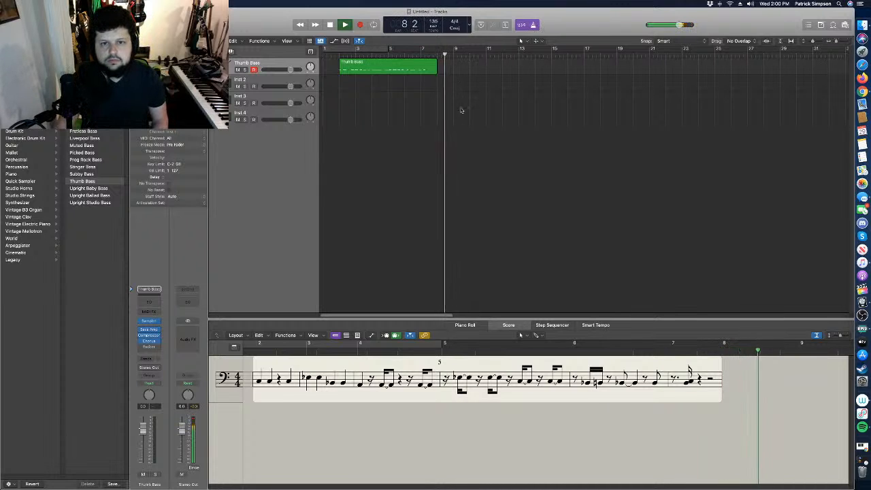
{"action": "left_click_drag", "start_coordinate": [456, 63], "coordinate": [280, 56]}
{"action": "key", "text": "Delete"}
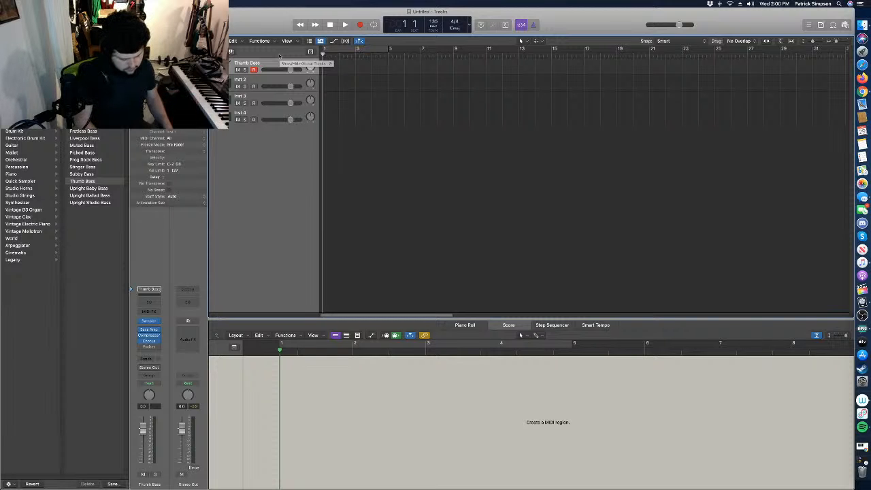
Record another Thumb Bass take from bar 1, then delete it and return the playhead to the start.
{"action": "key", "text": "r"}
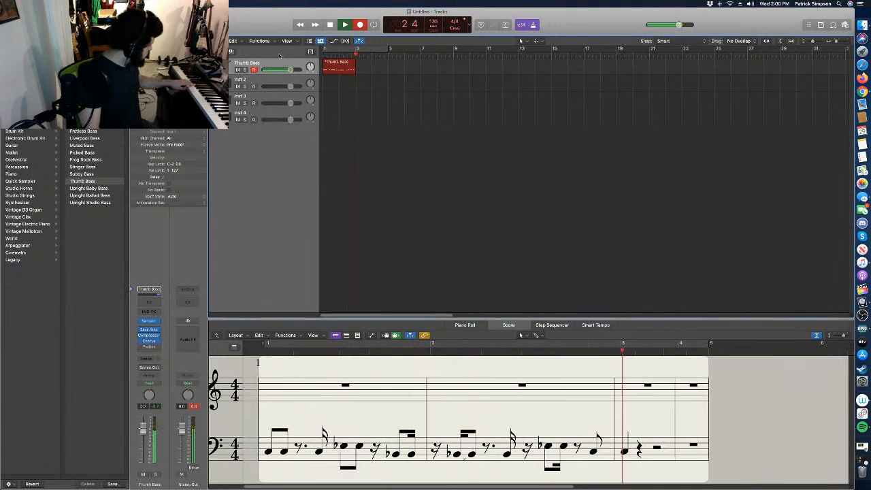
{"action": "key", "text": "space"}
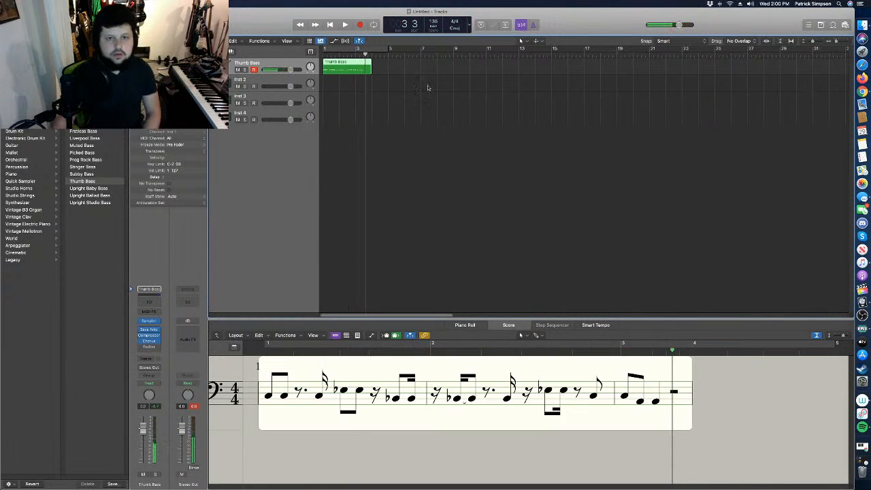
{"action": "key", "text": "space"}
{"action": "key", "text": "BackSpace"}
{"action": "key", "text": "space"}
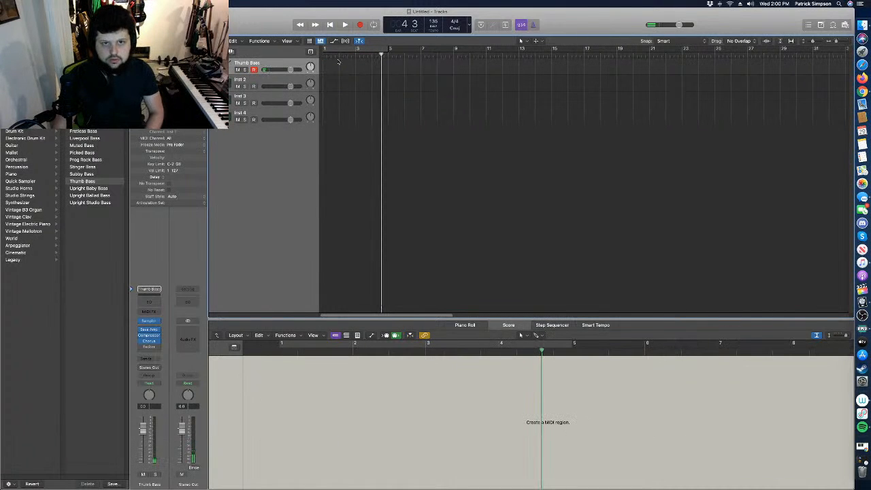
{"action": "left_click_drag", "start_coordinate": [339, 57], "coordinate": [304, 52]}
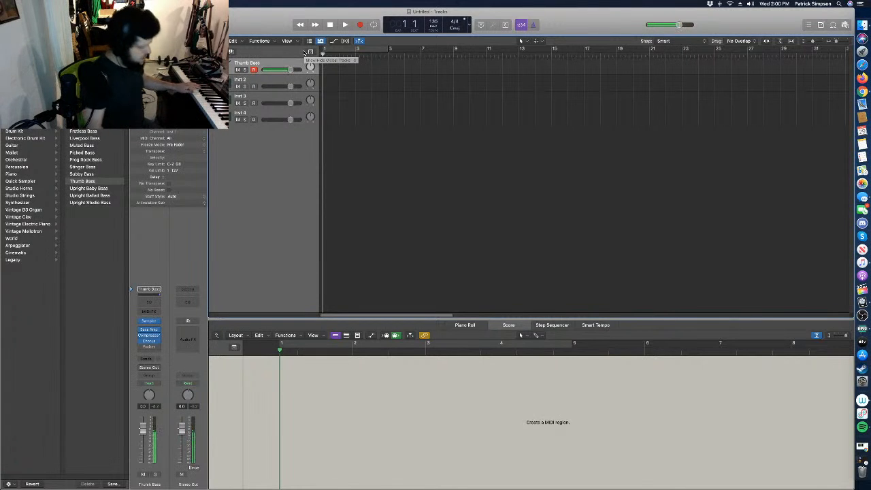
Record a bass line of about three bars from bar 1 with the Subby Bass patch and open it in the Piano Roll.
{"action": "left_click", "coordinate": [98, 174]}
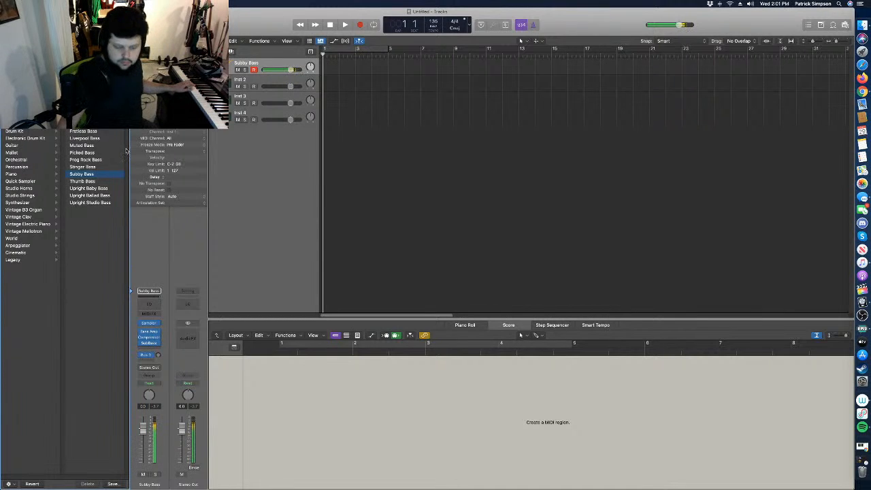
{"action": "key", "text": "r"}
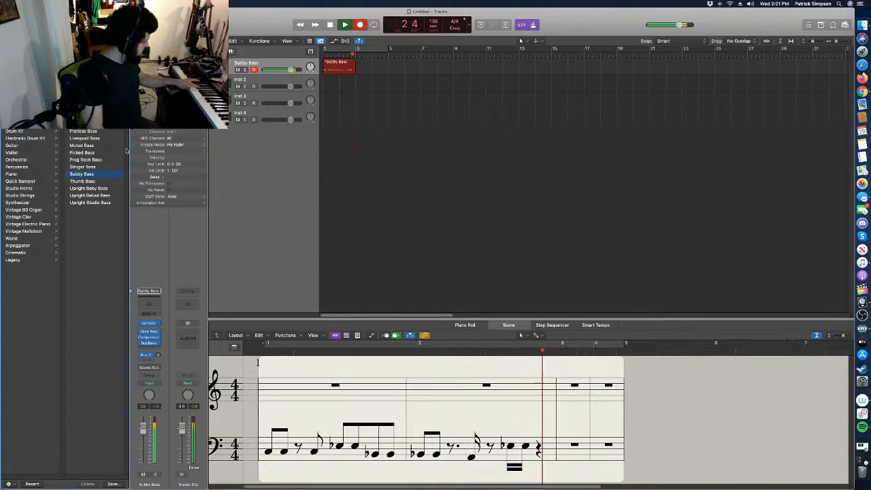
{"action": "key", "text": "space"}
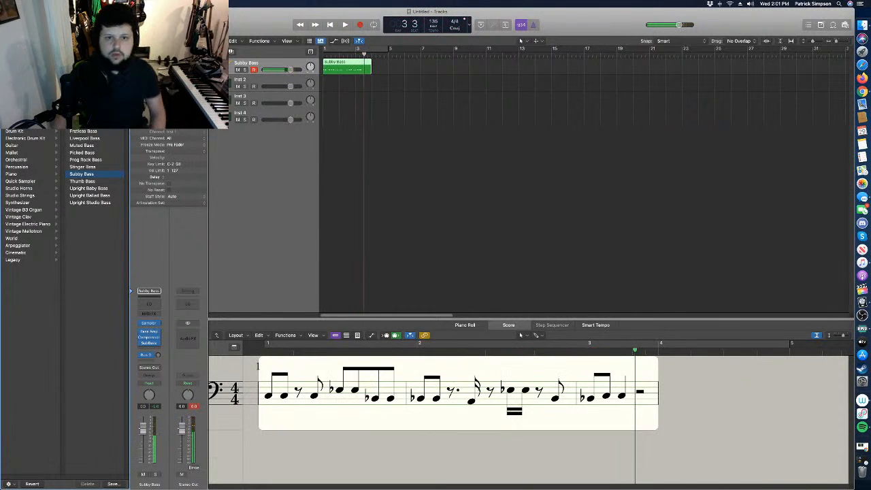
{"action": "key", "text": "p"}
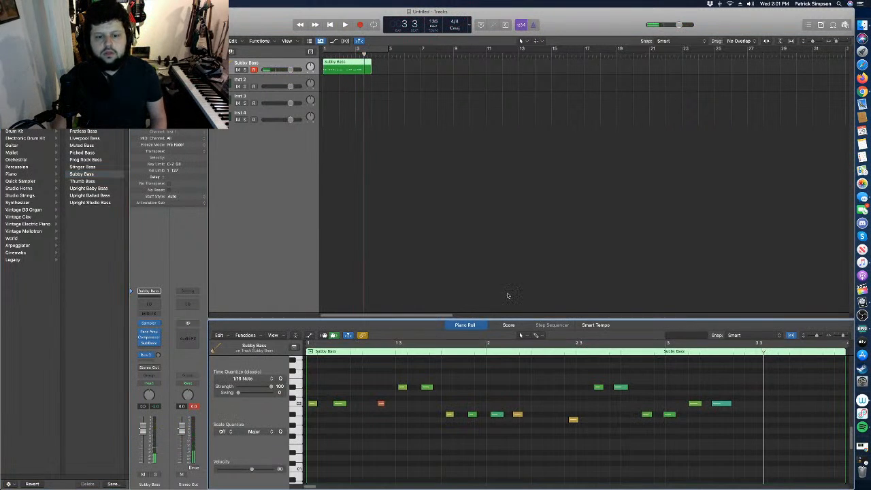
Quantize all notes of the recorded bass region to 1/16 and play the result back from bar 1.
{"action": "left_click_drag", "start_coordinate": [741, 413], "coordinate": [279, 453]}
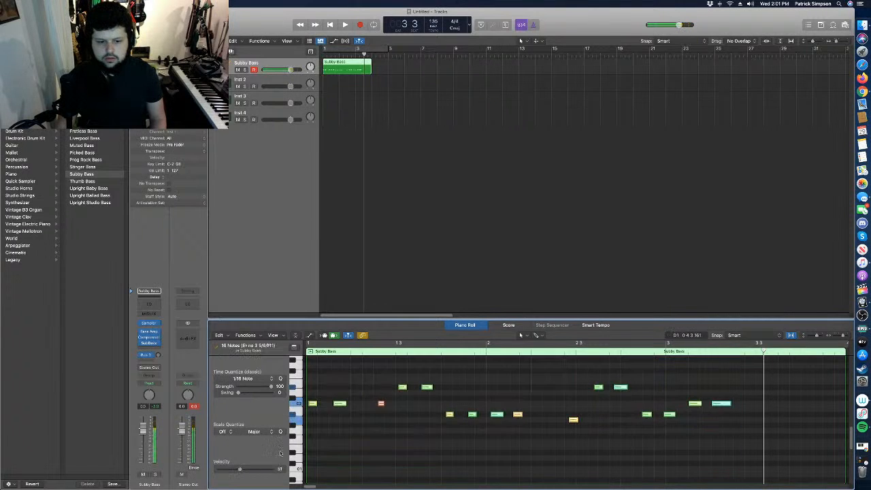
{"action": "left_click", "coordinate": [280, 378]}
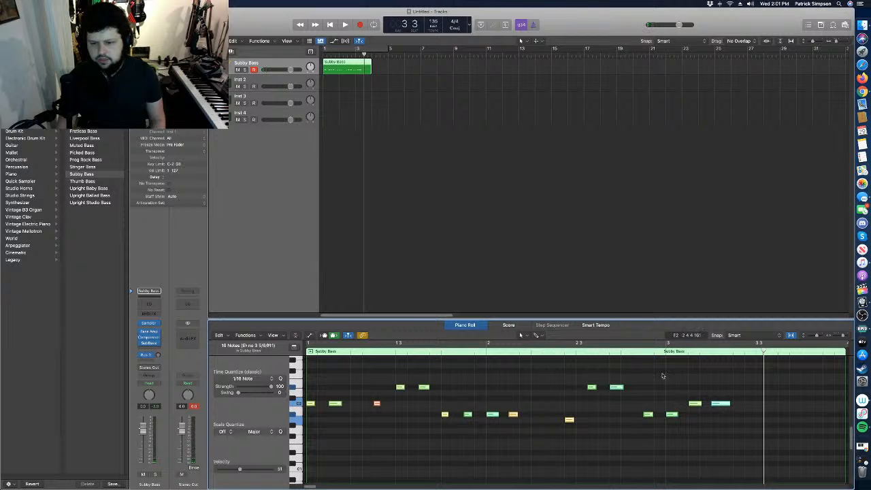
{"action": "left_click_drag", "start_coordinate": [338, 54], "coordinate": [313, 56]}
{"action": "key", "text": "space"}
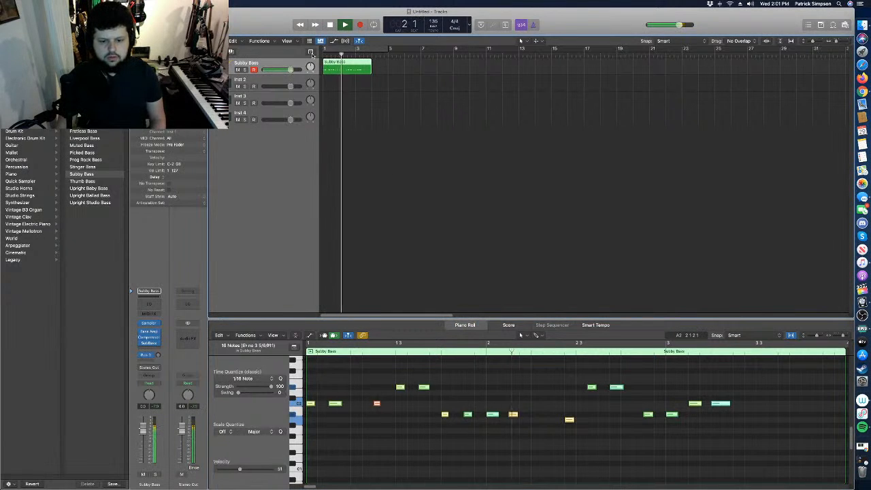
{"action": "key", "text": "space"}
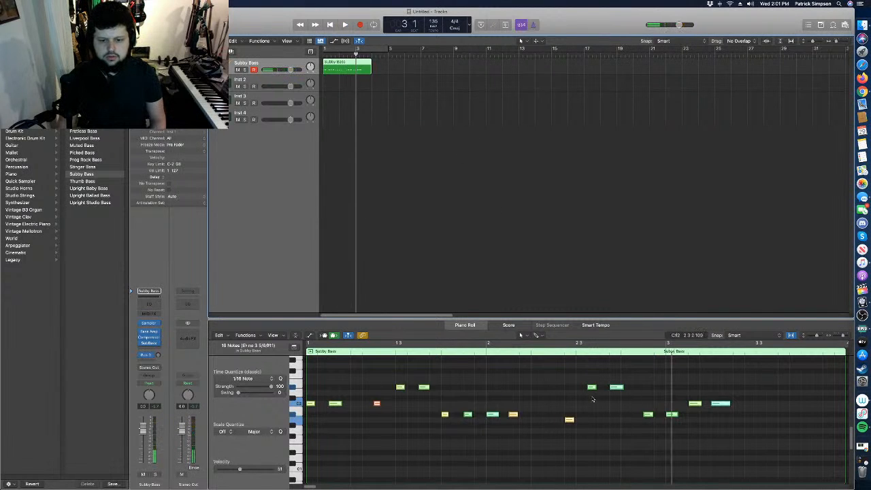
{"action": "left_click", "coordinate": [493, 414]}
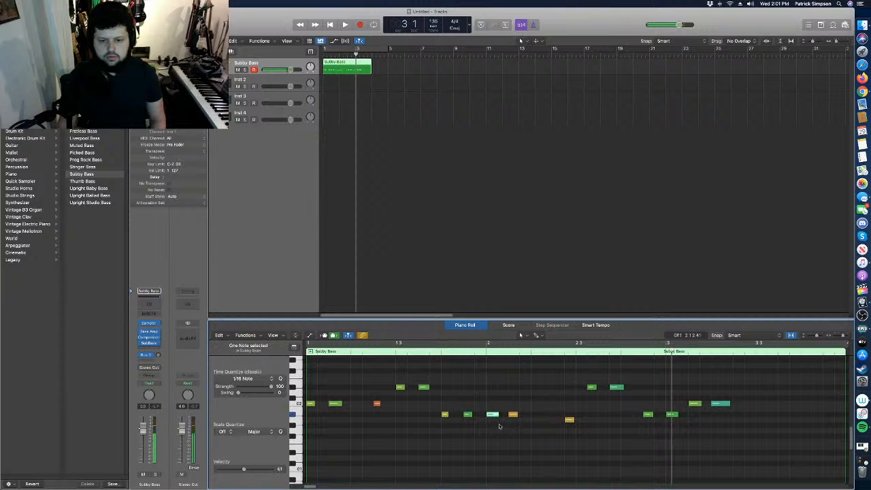
{"action": "left_click", "coordinate": [326, 52]}
{"action": "key", "text": "space"}
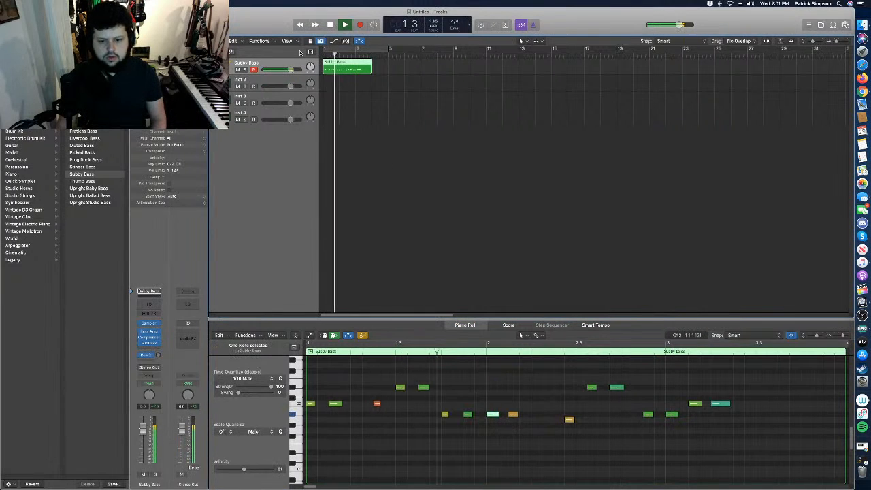
{"action": "key", "text": "space"}
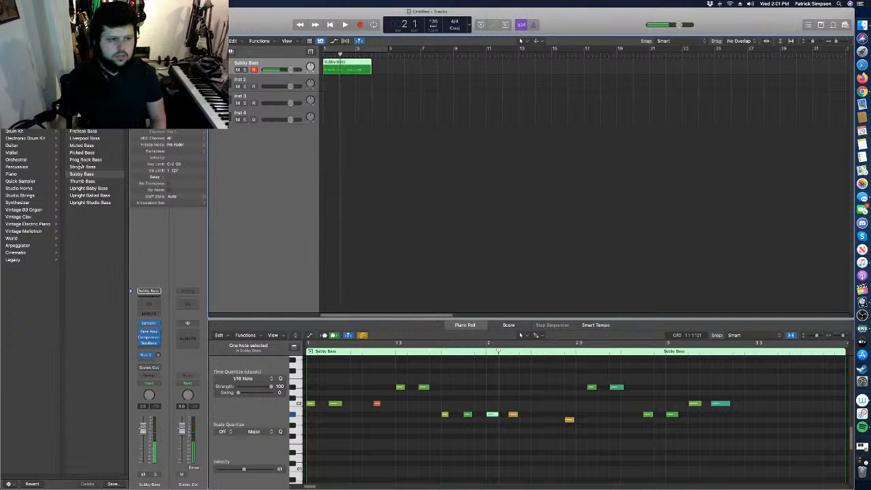
Switch the bass track to the Picked Bass patch and play the line from the start.
{"action": "left_click", "coordinate": [82, 152]}
{"action": "left_click_drag", "start_coordinate": [329, 55], "coordinate": [318, 56]}
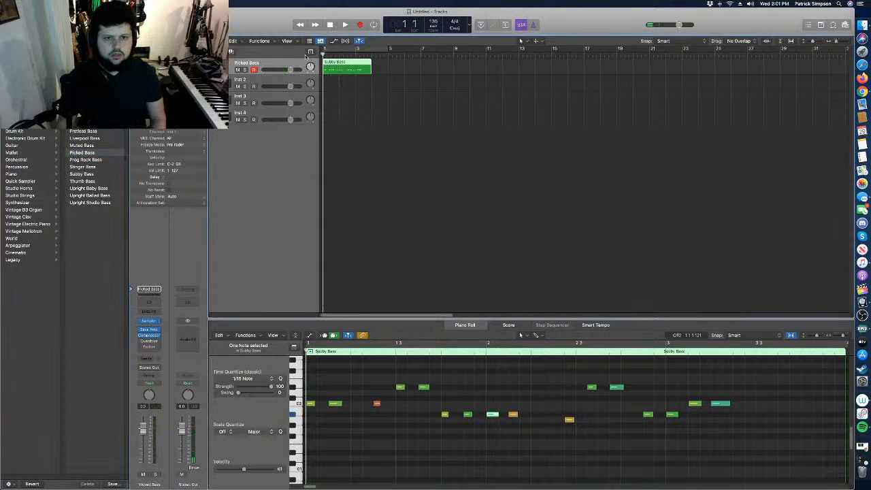
{"action": "key", "text": "space"}
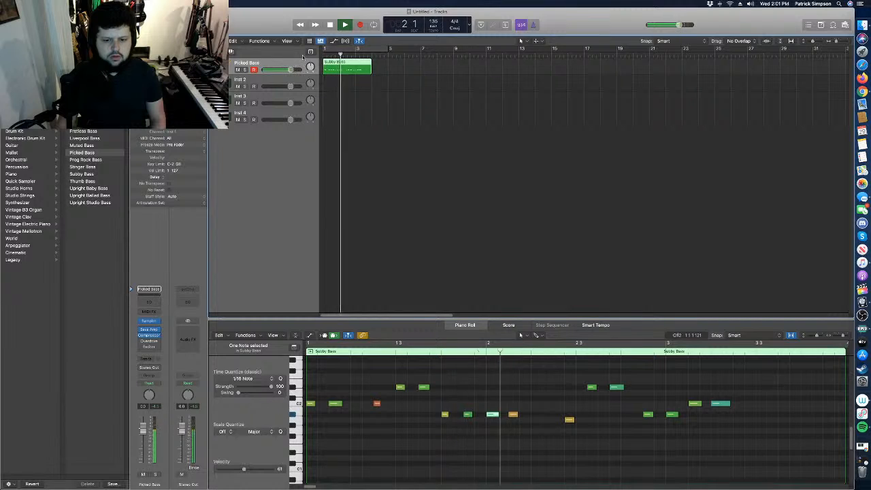
{"action": "key", "text": "space"}
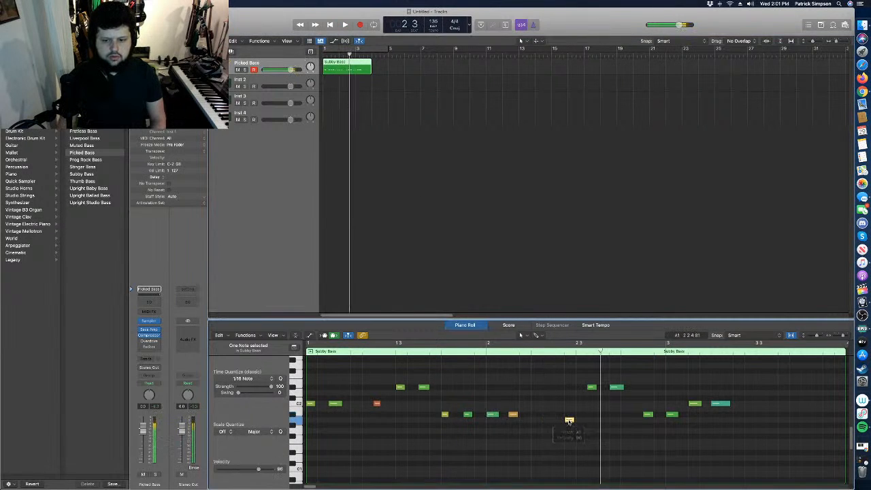
Move the A1 note near beat 3 of bar 2 and the two high notes following it one sixteenth later, and play on.
{"action": "left_click", "coordinate": [569, 422]}
{"action": "left_click_drag", "start_coordinate": [569, 422], "coordinate": [580, 420]}
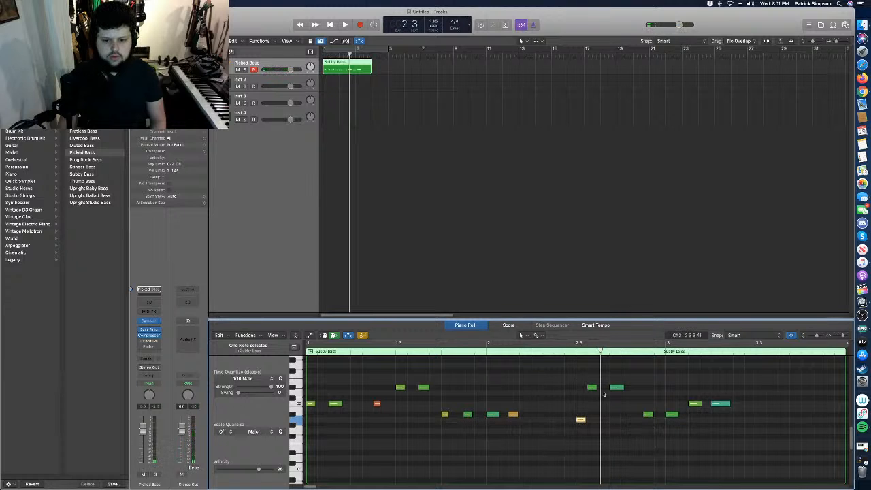
{"action": "left_click_drag", "start_coordinate": [584, 376], "coordinate": [601, 390]}
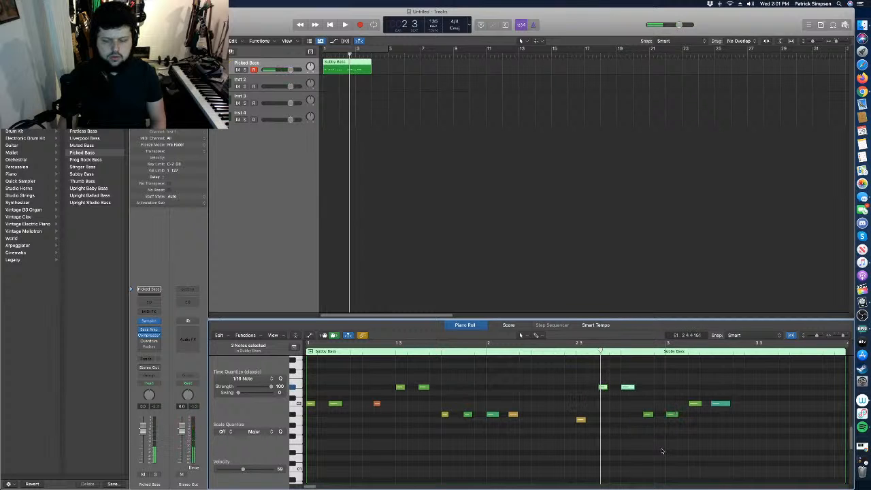
{"action": "key", "text": "space"}
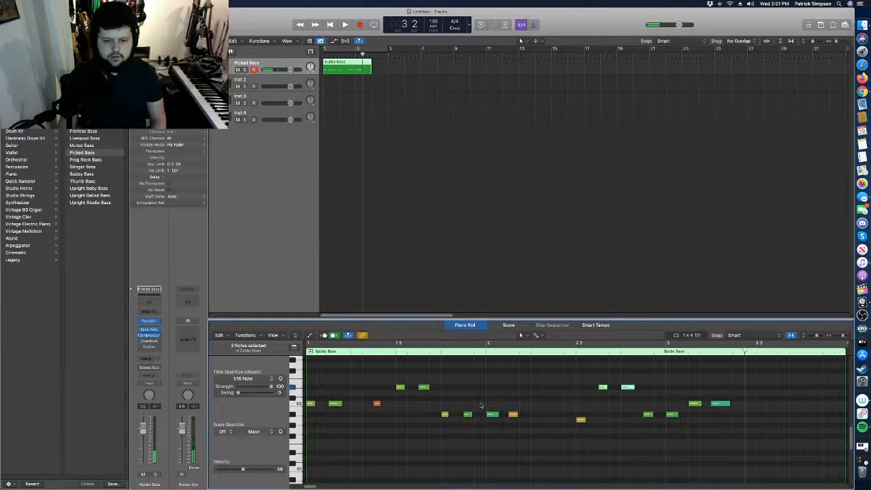
Move the last four notes of the bass line an eighth note later and play the phrase from the start.
{"action": "left_click_drag", "start_coordinate": [653, 394], "coordinate": [730, 438]}
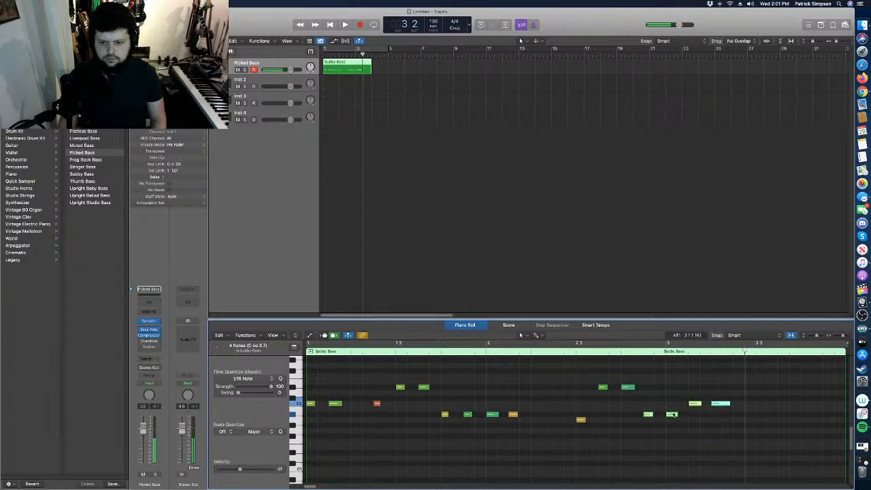
{"action": "left_click_drag", "start_coordinate": [679, 416], "coordinate": [695, 418]}
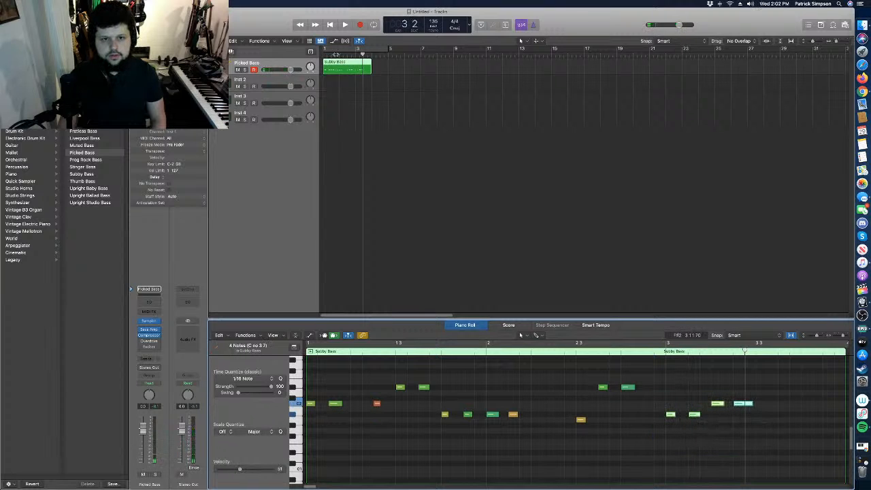
{"action": "key", "text": "space"}
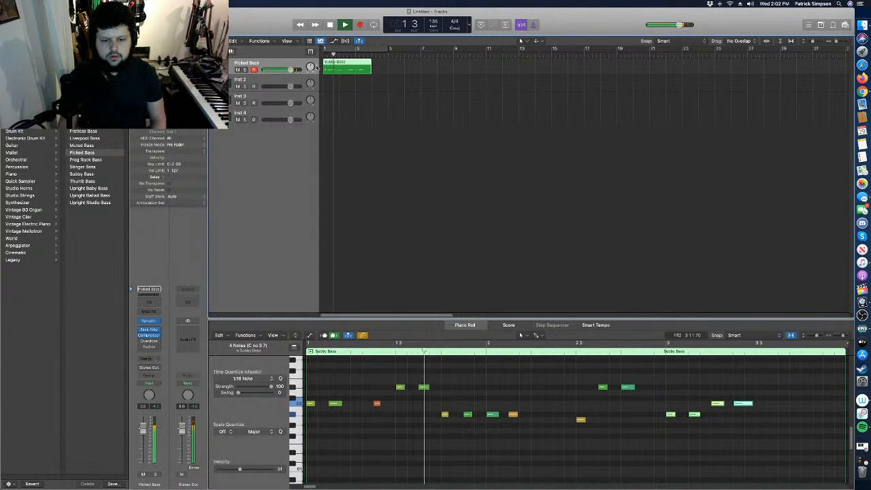
{"action": "key", "text": "space"}
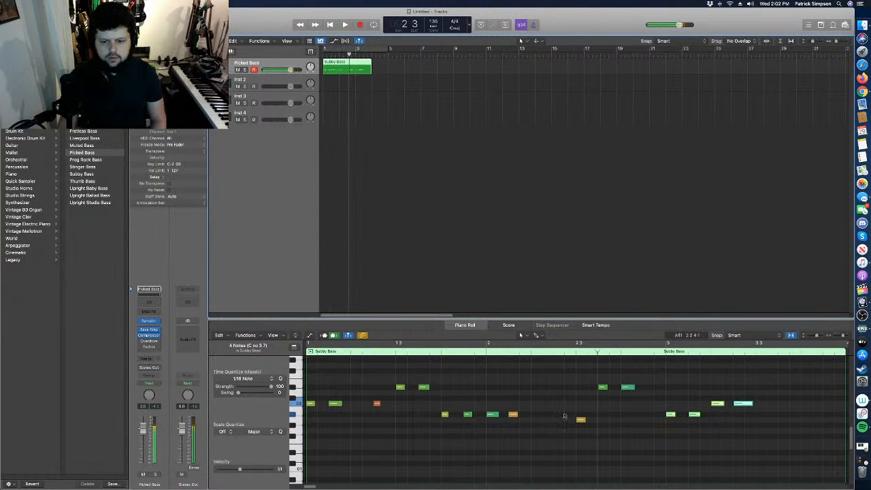
Raise the A1 note in bar 2 to A#1, shift it and the next four notes earlier, and delete the final two C2 notes.
{"action": "left_click_drag", "start_coordinate": [582, 422], "coordinate": [560, 416]}
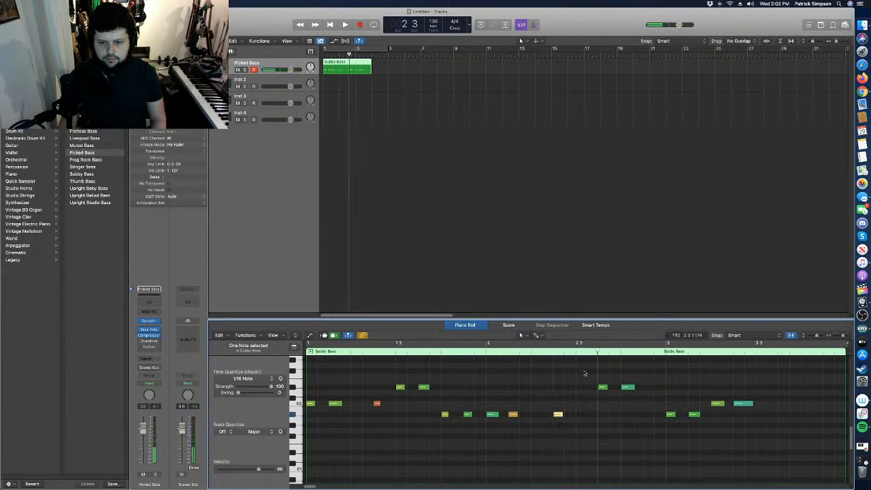
{"action": "mouse_move", "coordinate": [584, 373]}
{"action": "left_mouse_down"}
{"action": "mouse_move", "coordinate": [639, 394]}
{"action": "mouse_move", "coordinate": [581, 388]}
{"action": "left_mouse_up"}
{"action": "left_click_drag", "start_coordinate": [665, 392], "coordinate": [638, 416]}
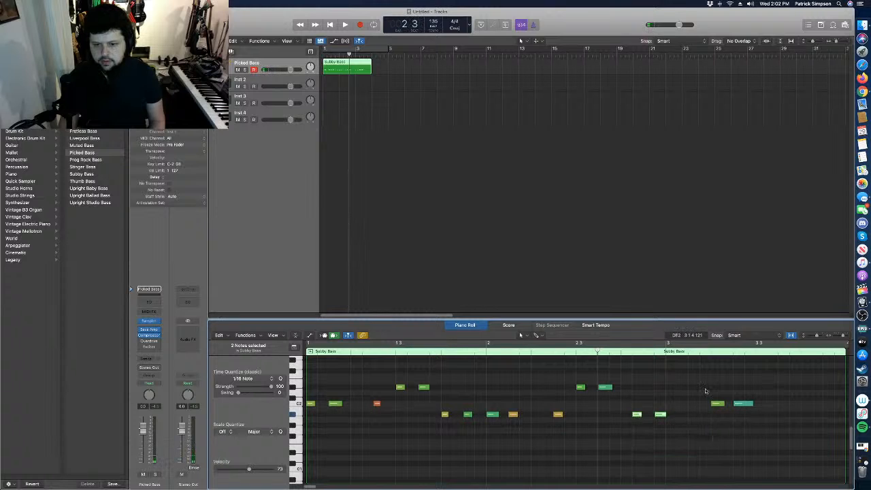
{"action": "left_click_drag", "start_coordinate": [706, 391], "coordinate": [756, 421]}
{"action": "key", "text": "Delete"}
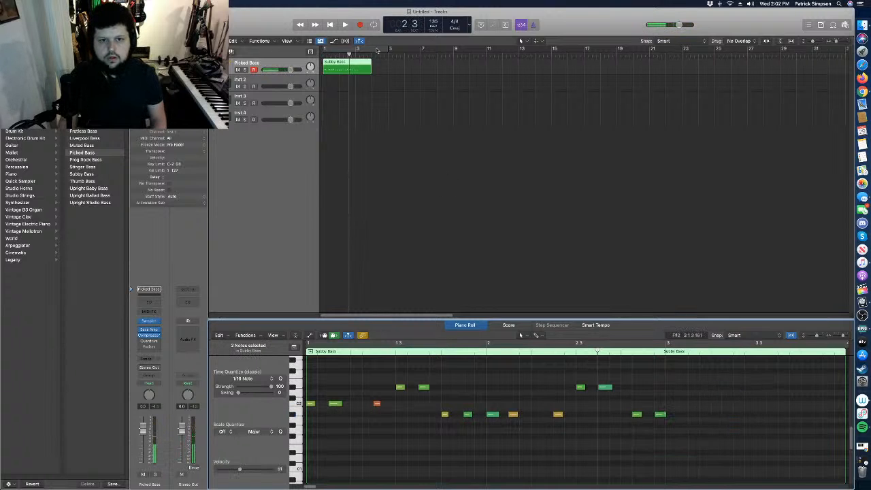
Loop the bass region out to bar 15 and play back the repeats.
{"action": "left_click_drag", "start_coordinate": [368, 69], "coordinate": [552, 80]}
{"action": "key", "text": "space"}
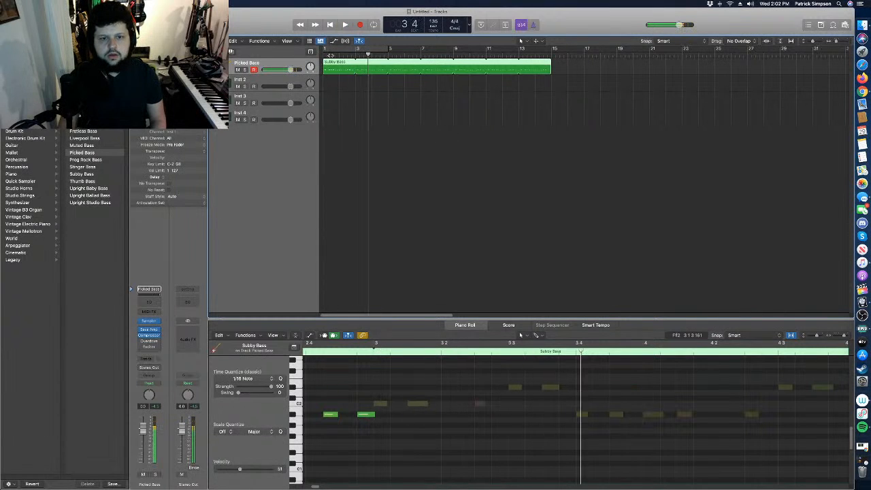
{"action": "key", "text": "space"}
{"action": "key", "text": "space"}
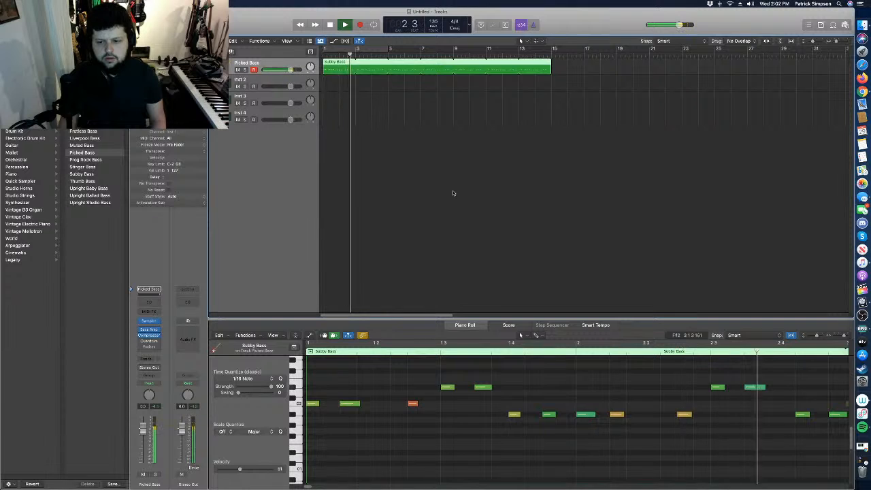
{"action": "key", "text": "space"}
Move the last two A#1 notes of the bass pattern one sixteenth earlier and play the loop from the start.
{"action": "left_click_drag", "start_coordinate": [329, 390], "coordinate": [346, 420]}
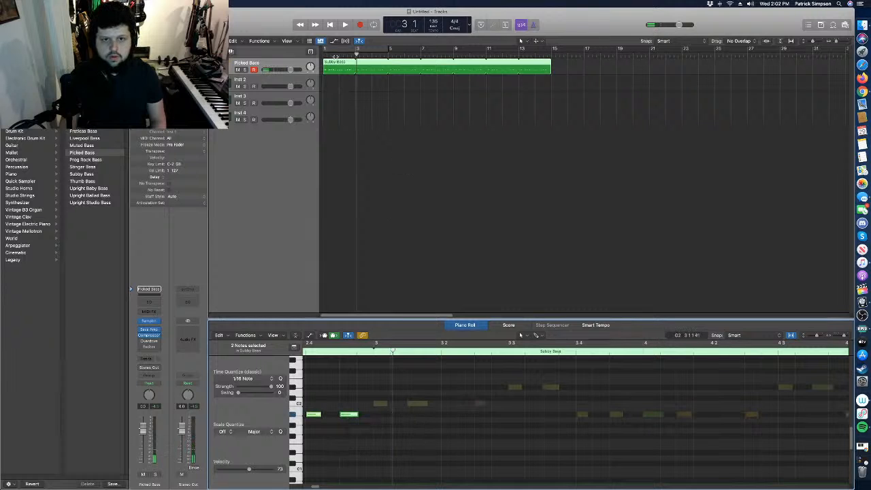
{"action": "key", "text": "Return"}
{"action": "key", "text": "space"}
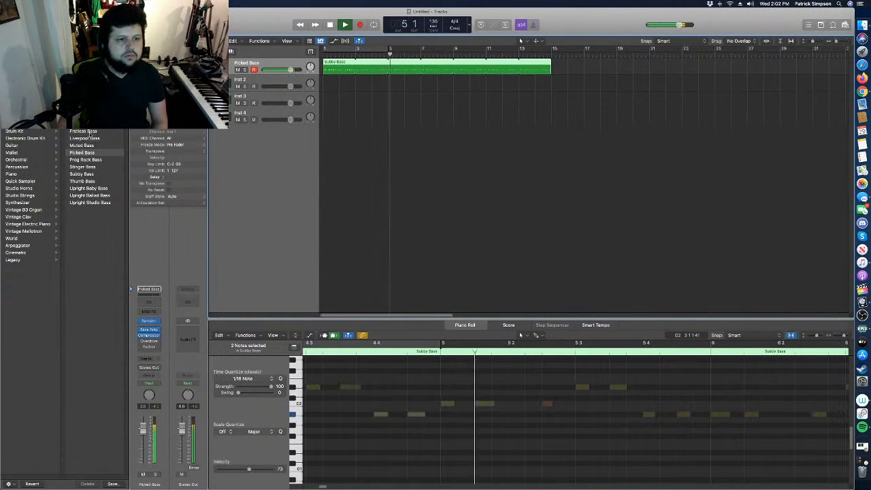
Audition Fretless Bass and Fingerstyle Bass during playback, settle on the Thumb Bass patch, and return the playhead to bar 1.
{"action": "left_click", "coordinate": [109, 132]}
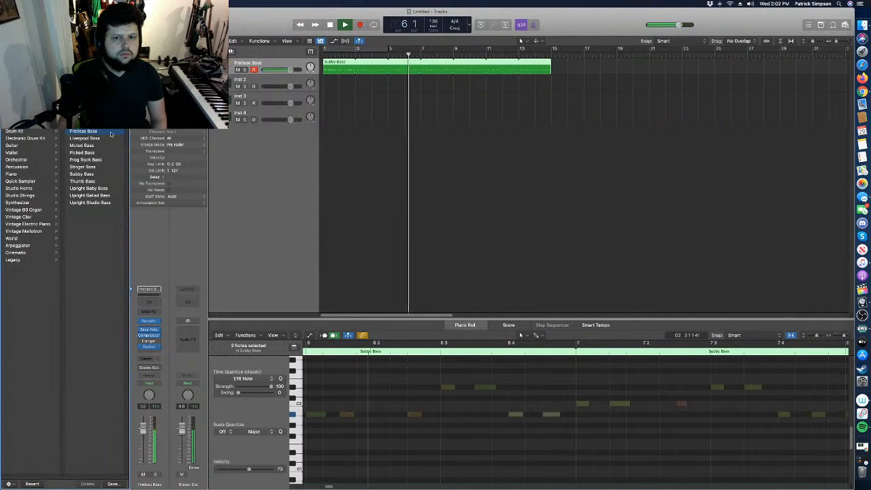
{"action": "left_click", "coordinate": [109, 124]}
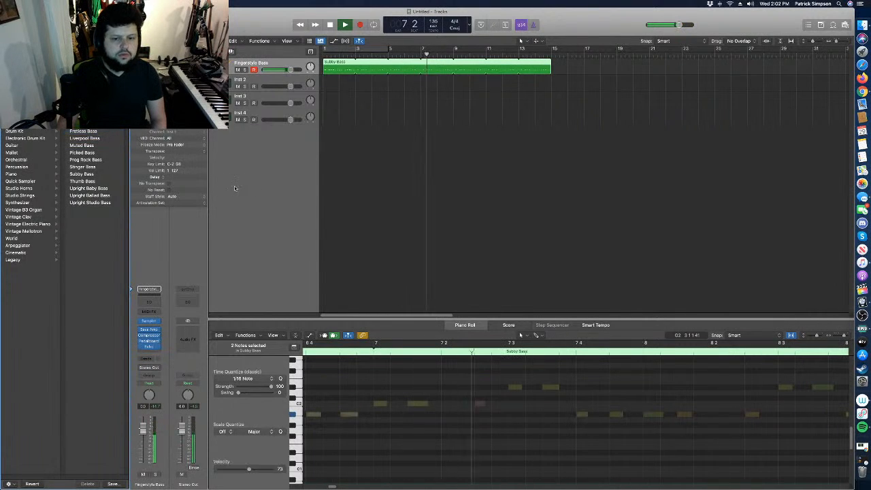
{"action": "left_click", "coordinate": [82, 181]}
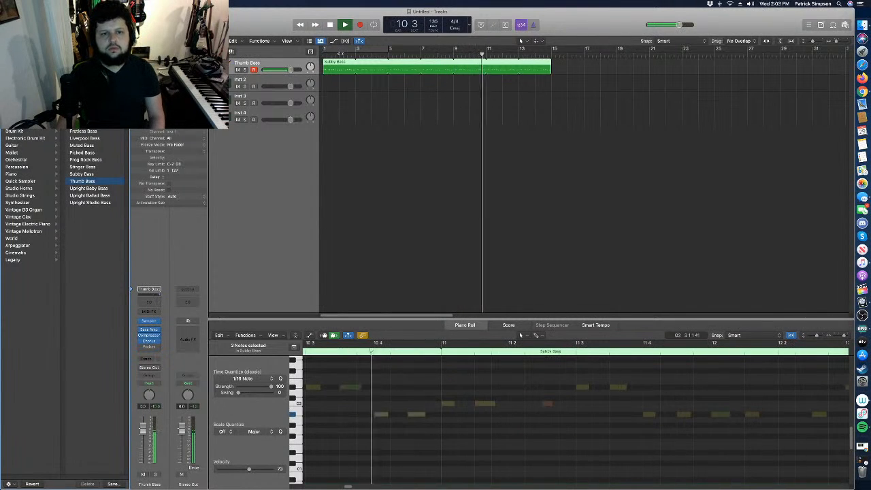
{"action": "left_click_drag", "start_coordinate": [331, 54], "coordinate": [324, 54]}
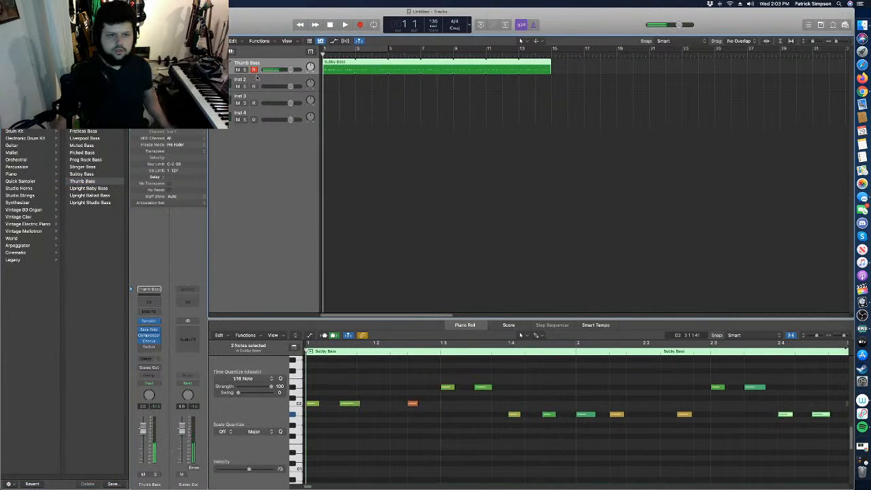
Try the Paper Thin Lead synthesizer patch on track Inst 2 and replace it with Bell Echo Arp from the Arpeggiator's Synth Bells.
{"action": "left_click", "coordinate": [257, 79]}
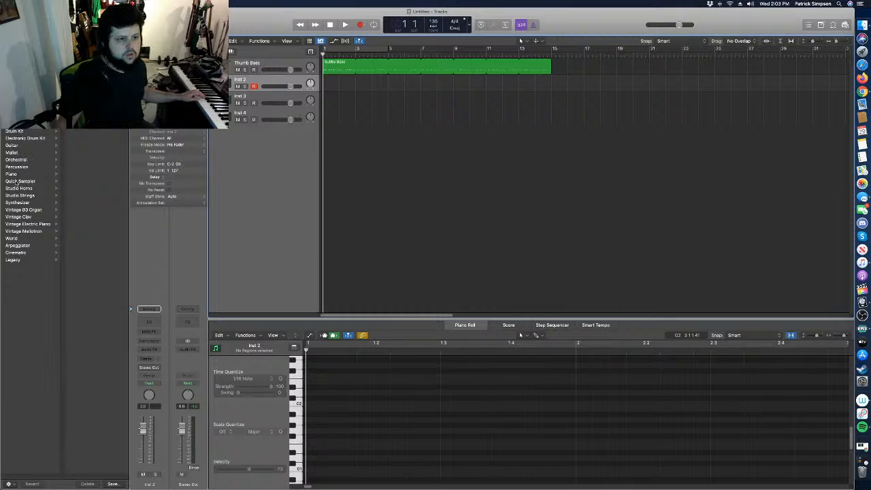
{"action": "left_click", "coordinate": [27, 202]}
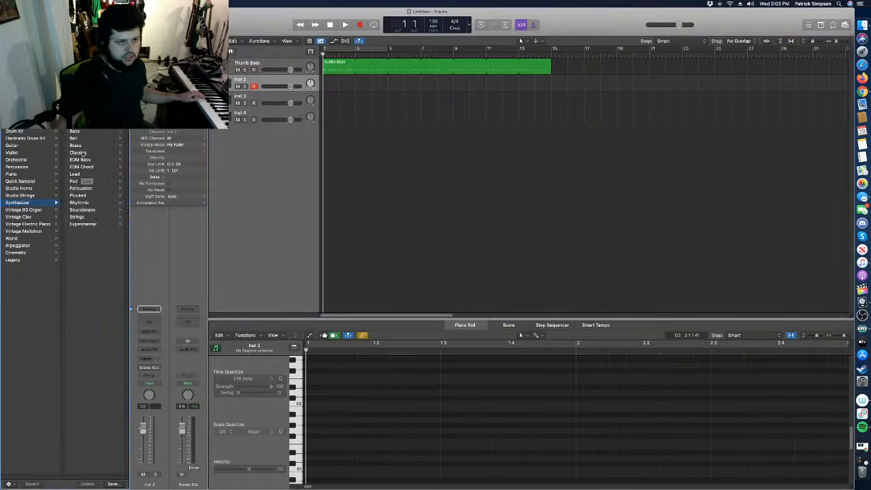
{"action": "left_click", "coordinate": [78, 175]}
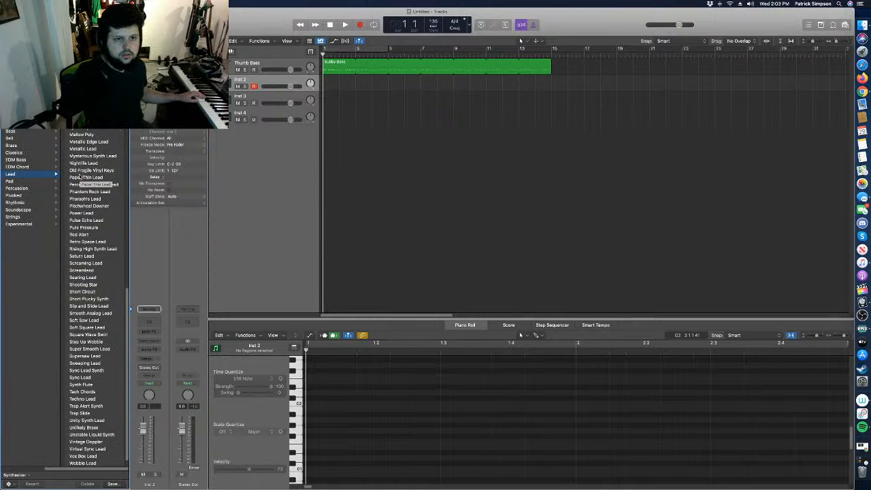
{"action": "left_click", "coordinate": [79, 177]}
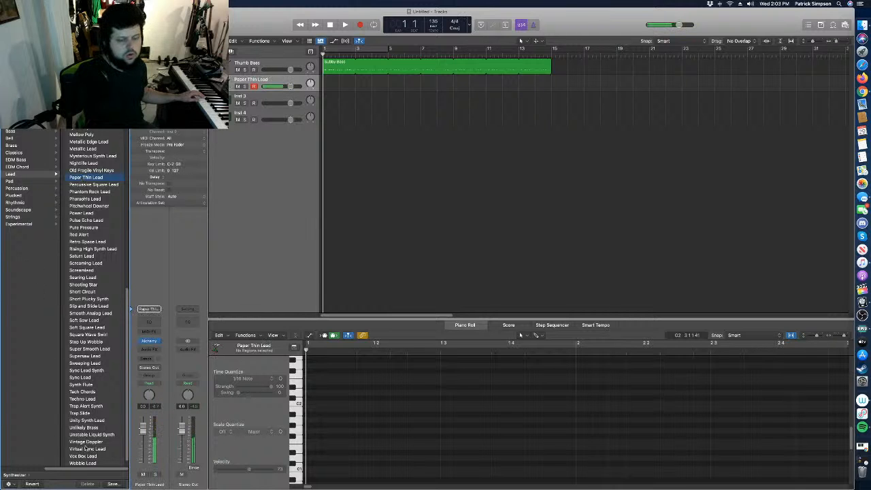
{"action": "left_click_drag", "start_coordinate": [86, 470], "coordinate": [31, 463]}
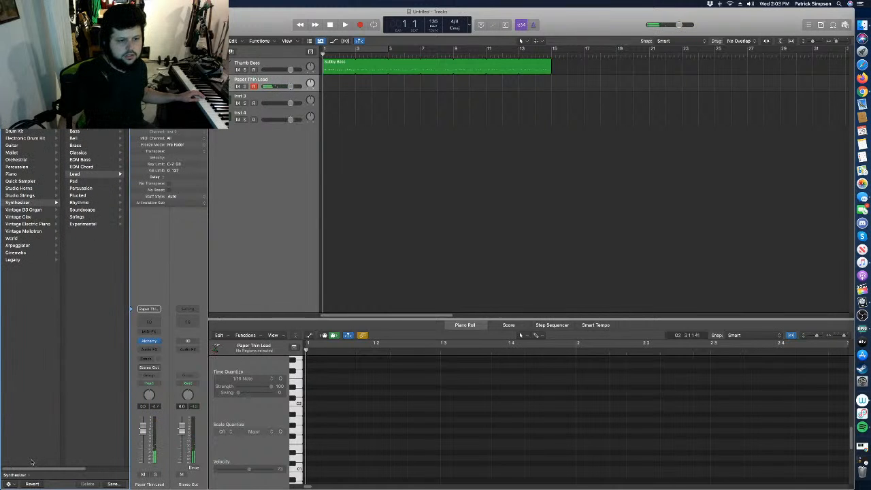
{"action": "left_click", "coordinate": [20, 245]}
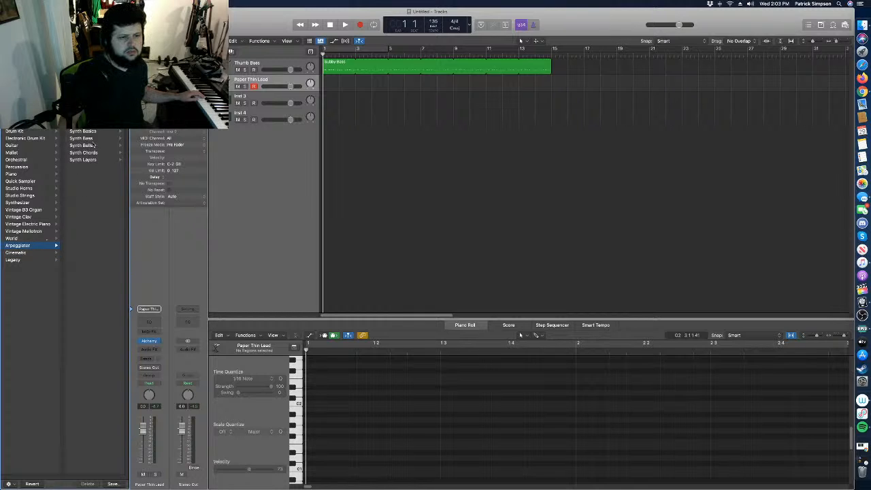
{"action": "left_click", "coordinate": [93, 145]}
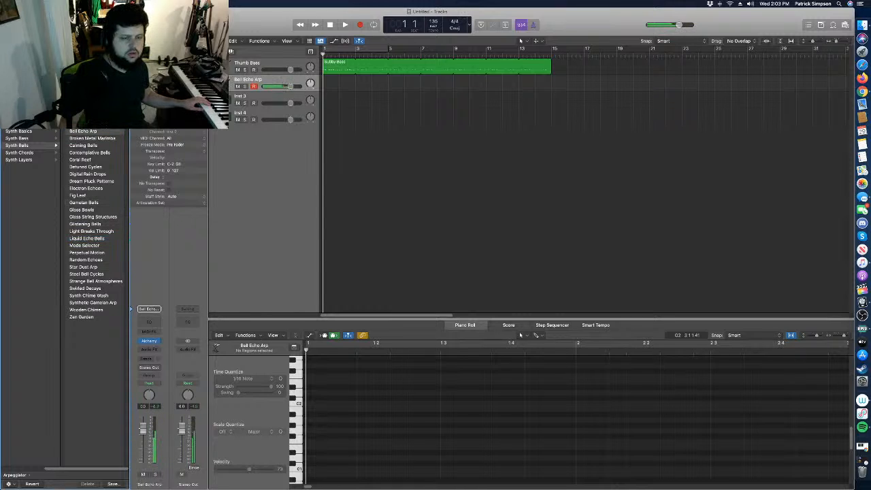
Audition Synthetic Gamelan Arp and Perpetual Motion on the second track, then load Chordal Chimes from Synth Chords.
{"action": "key", "text": "Up"}
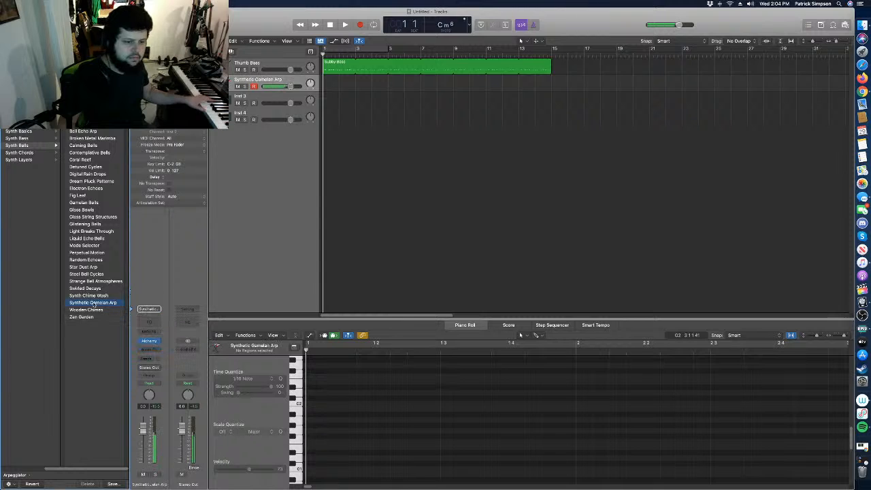
{"action": "left_click", "coordinate": [88, 253]}
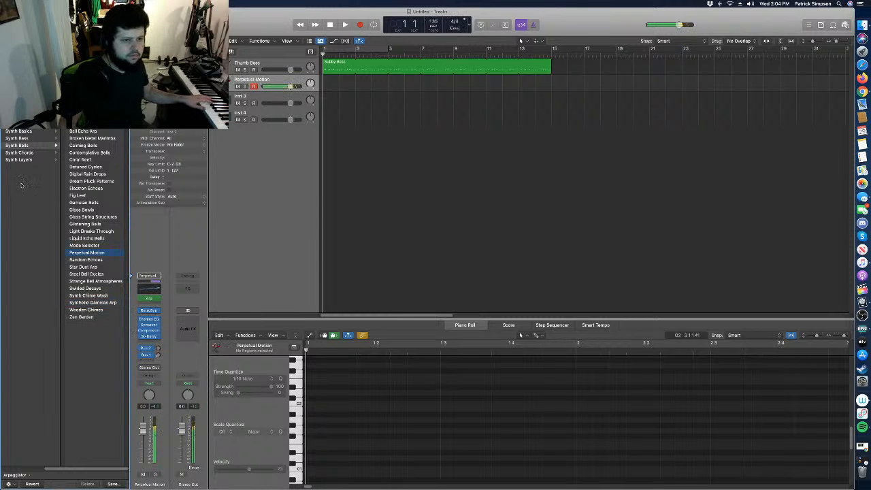
{"action": "left_click", "coordinate": [26, 152]}
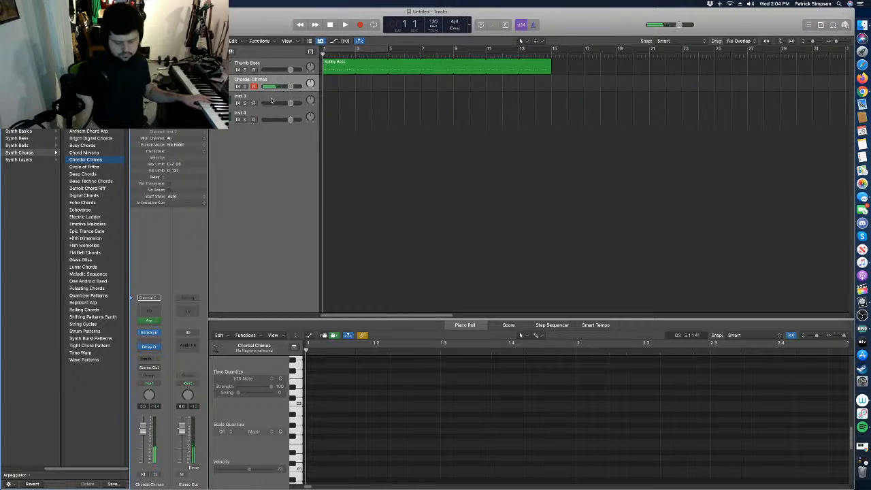
Record one long held note on the Chordal Chimes track and shorten it to end just before bar 5.
{"action": "key", "text": "space"}
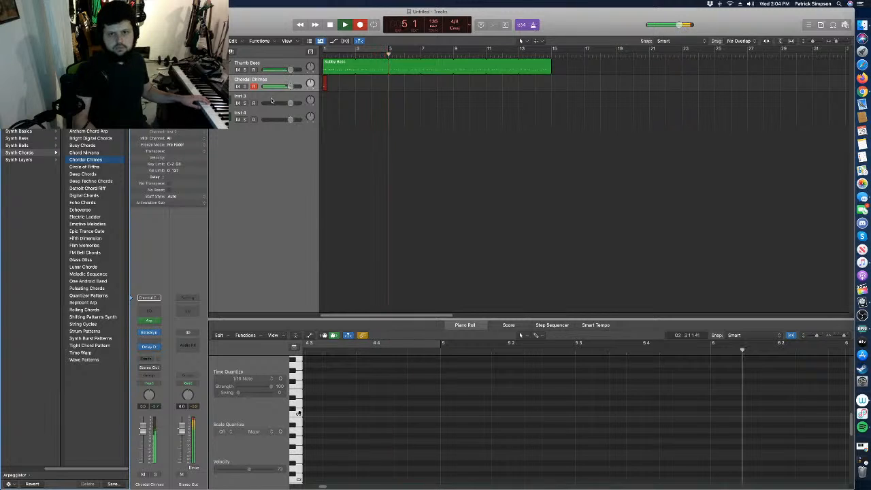
{"action": "key", "text": "space"}
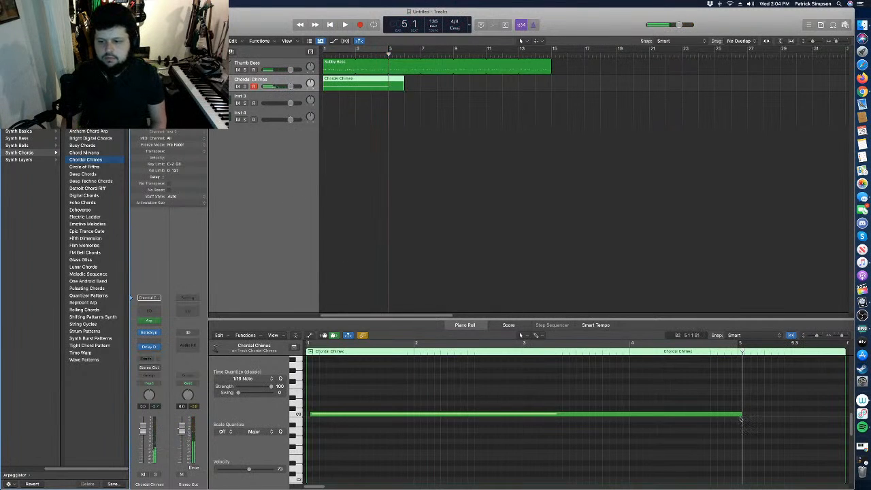
{"action": "left_click_drag", "start_coordinate": [742, 414], "coordinate": [737, 414]}
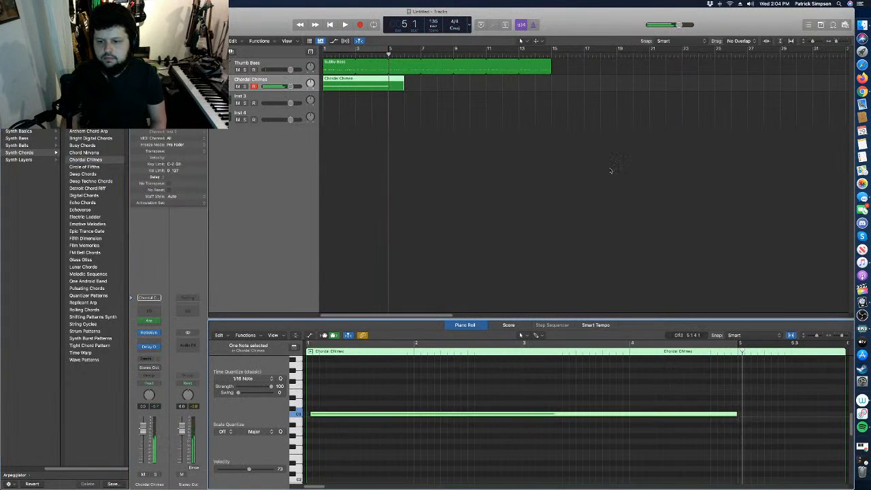
Loop the Chordal Chimes region, end both tracks' loops at bar 13, and play back the arrangement from bar 1.
{"action": "left_click_drag", "start_coordinate": [404, 82], "coordinate": [552, 99]}
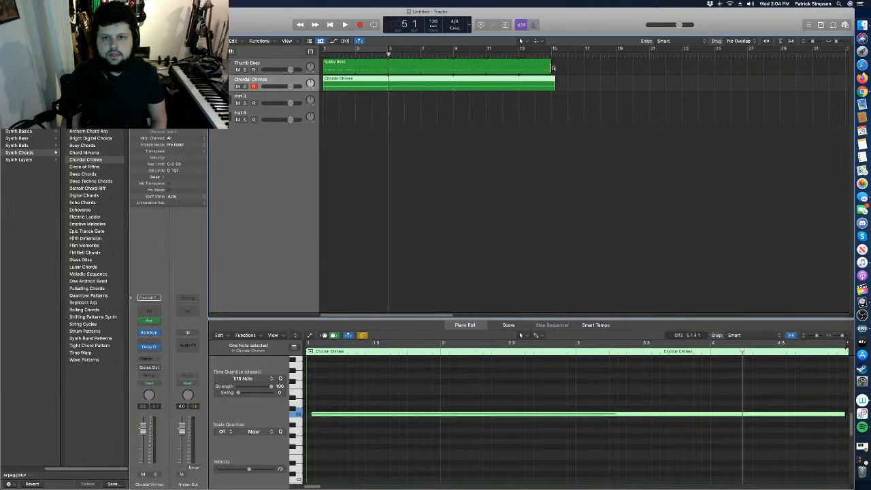
{"action": "left_click_drag", "start_coordinate": [549, 70], "coordinate": [523, 92]}
{"action": "key", "text": "space"}
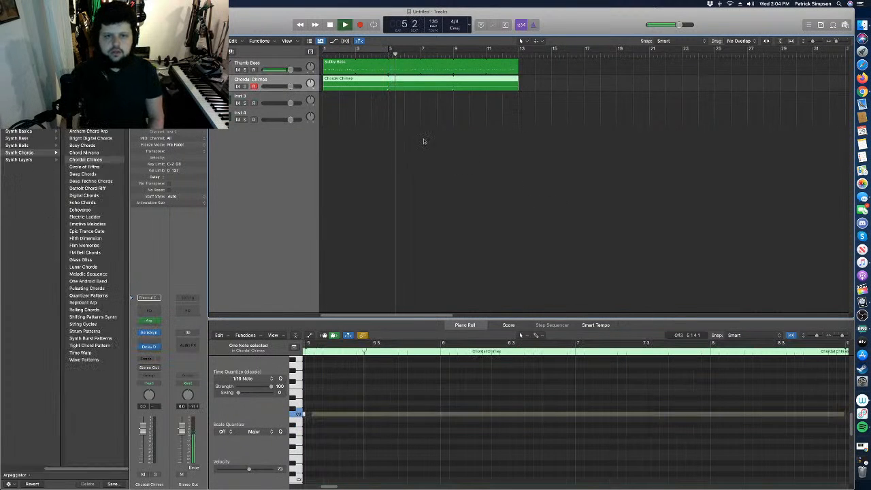
{"action": "left_click", "coordinate": [328, 54]}
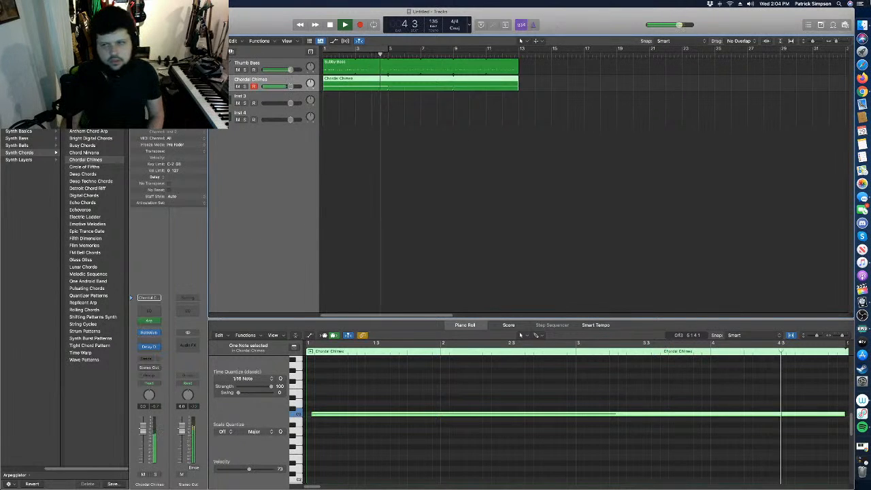
{"action": "key", "text": "space"}
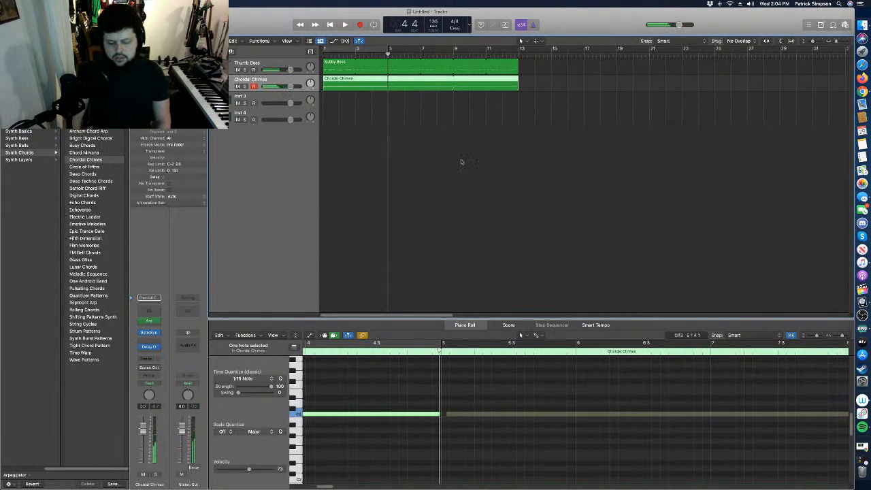
Select track Inst 3 and filter the Apple Loops by instrument to show only Kits.
{"action": "left_click", "coordinate": [259, 99]}
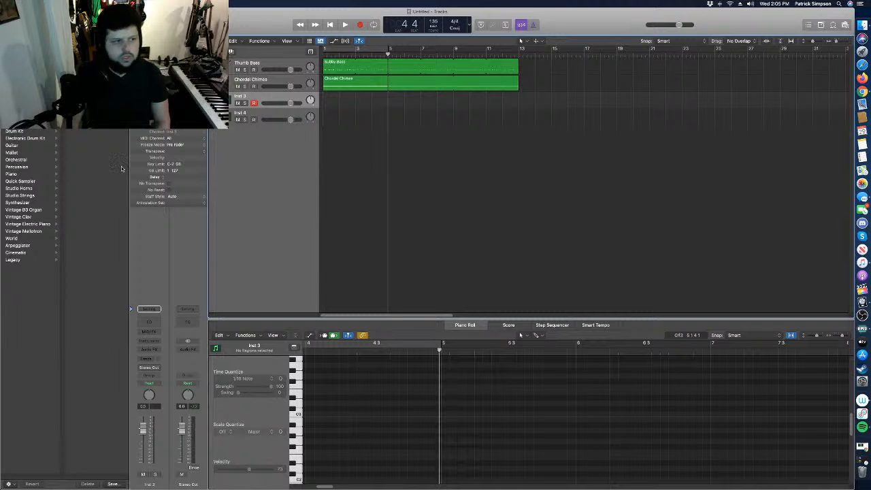
{"action": "left_click", "coordinate": [833, 25]}
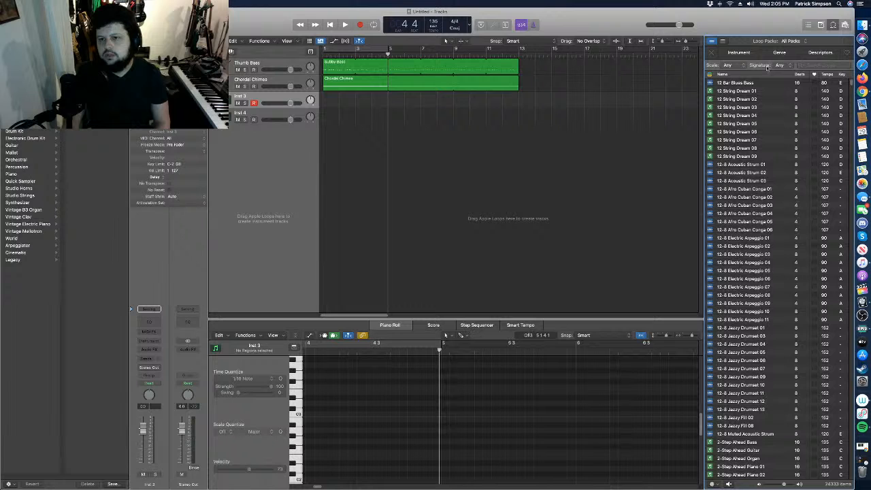
{"action": "left_click", "coordinate": [739, 53]}
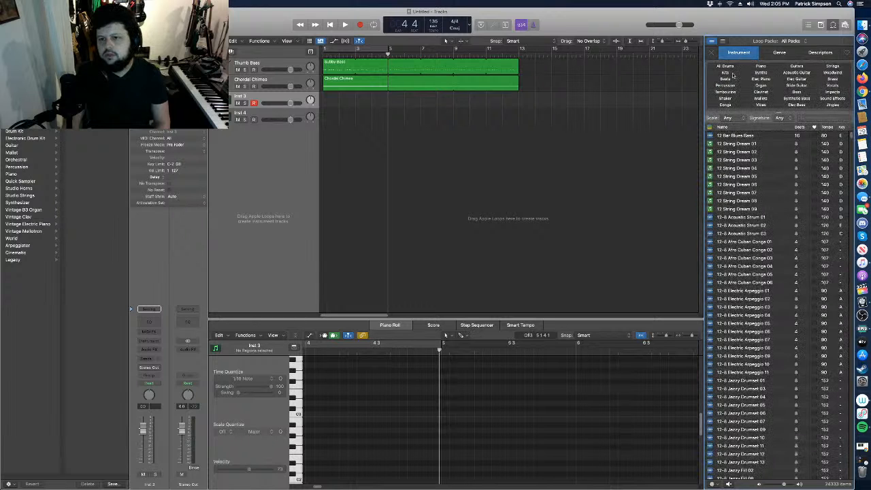
{"action": "left_click", "coordinate": [733, 73]}
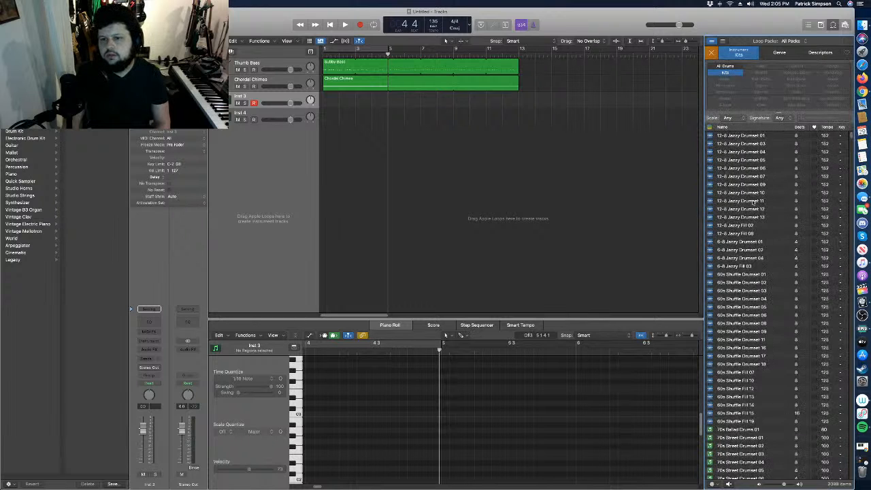
{"action": "scroll", "coordinate": [750, 206], "scroll_direction": "down", "scroll_amount": 10}
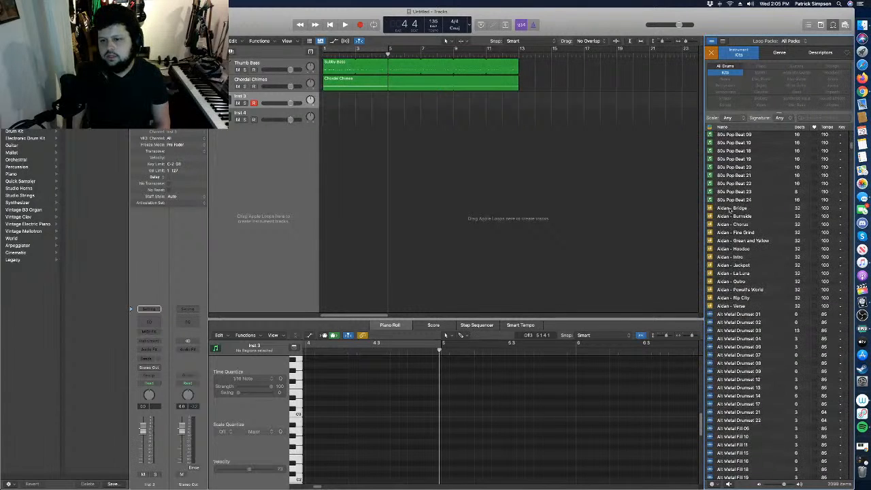
Audition the Aidan drummer loops Bridge, Burnside, Fine Grind and Green and Yellow.
{"action": "left_click", "coordinate": [731, 208]}
{"action": "left_click", "coordinate": [739, 216]}
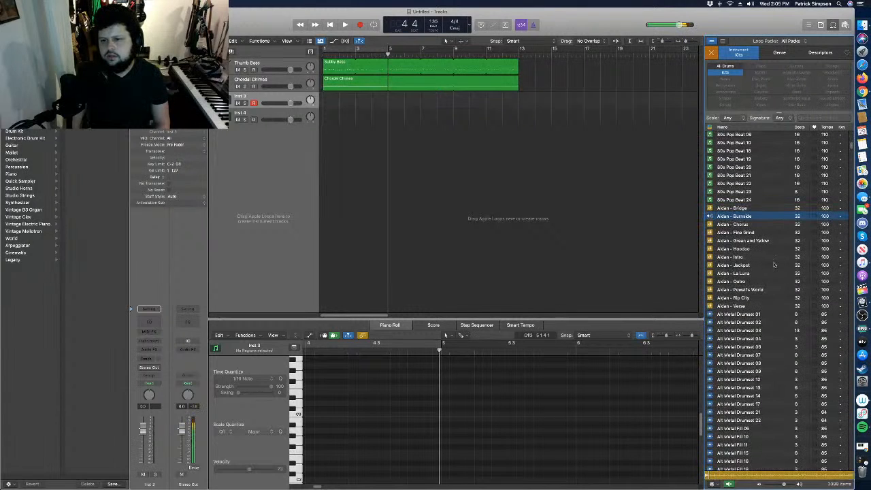
{"action": "left_click", "coordinate": [749, 232]}
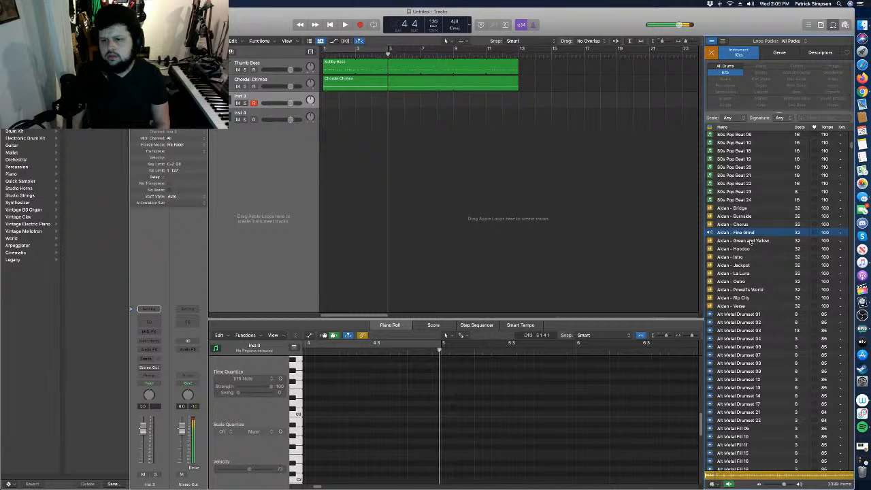
{"action": "left_click", "coordinate": [751, 241]}
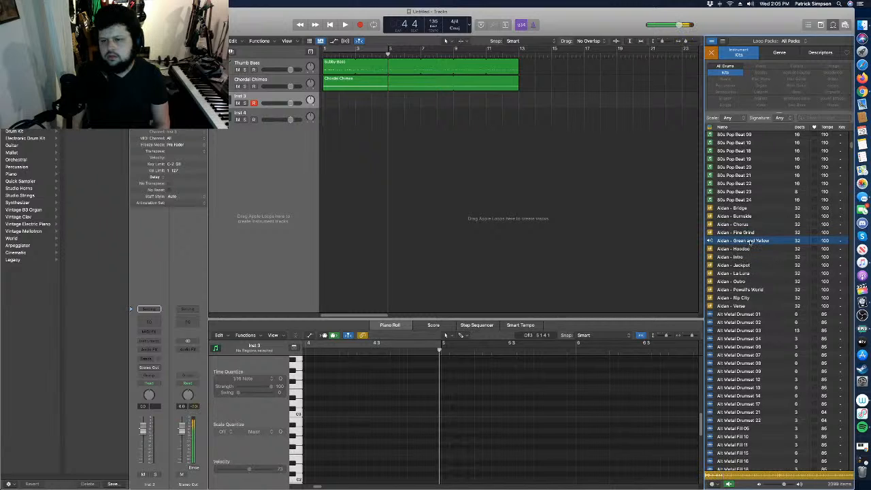
Place the Aidan - Green and Yellow loop on a new track at bar 1 and play the arrangement from the start.
{"action": "left_click_drag", "start_coordinate": [752, 244], "coordinate": [325, 151]}
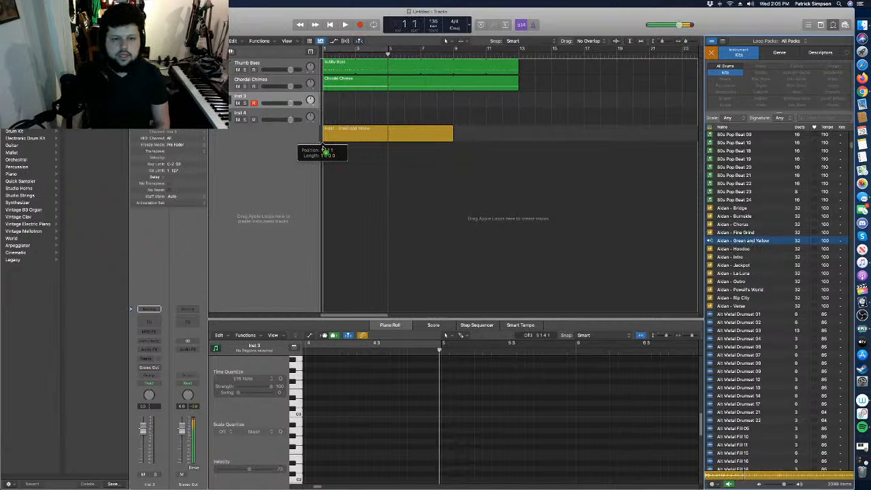
{"action": "left_click_drag", "start_coordinate": [432, 168], "coordinate": [432, 167]}
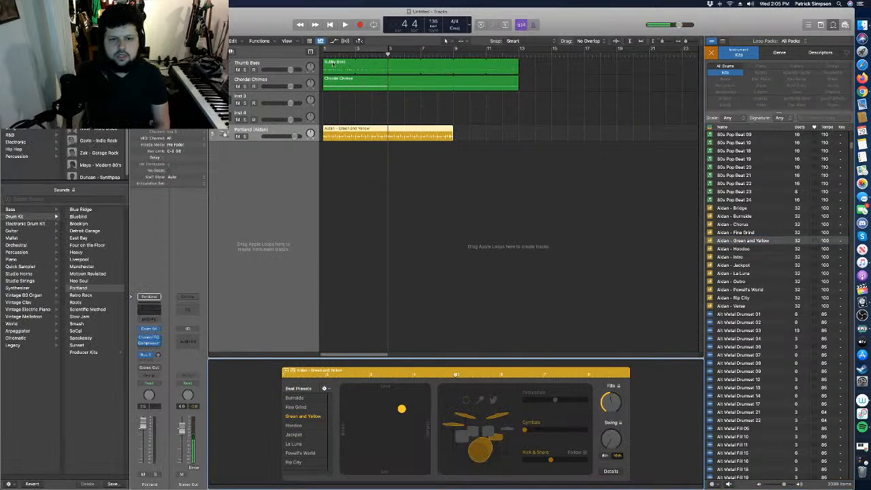
{"action": "key", "text": "Return"}
{"action": "key", "text": "space"}
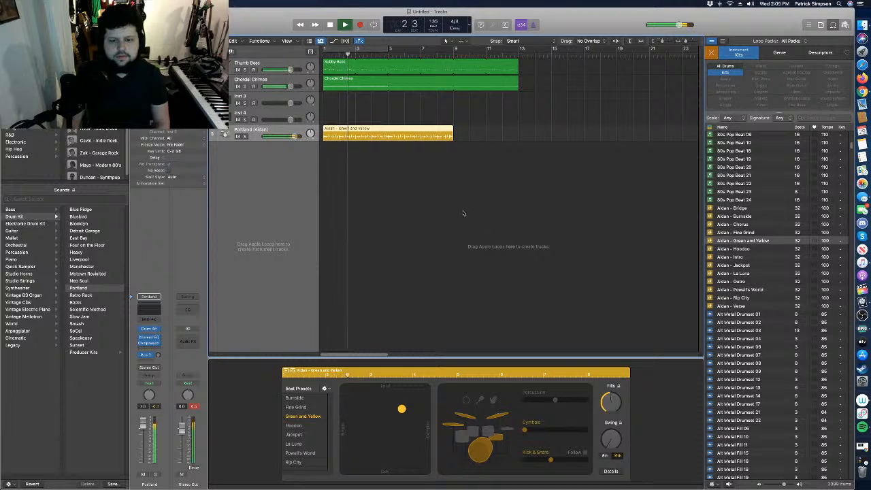
{"action": "key", "text": "space"}
Set the drummer beat to loud and simple during playback, and replace the cymbals with the hi-hat at a middle variation.
{"action": "left_click_drag", "start_coordinate": [402, 408], "coordinate": [407, 445]}
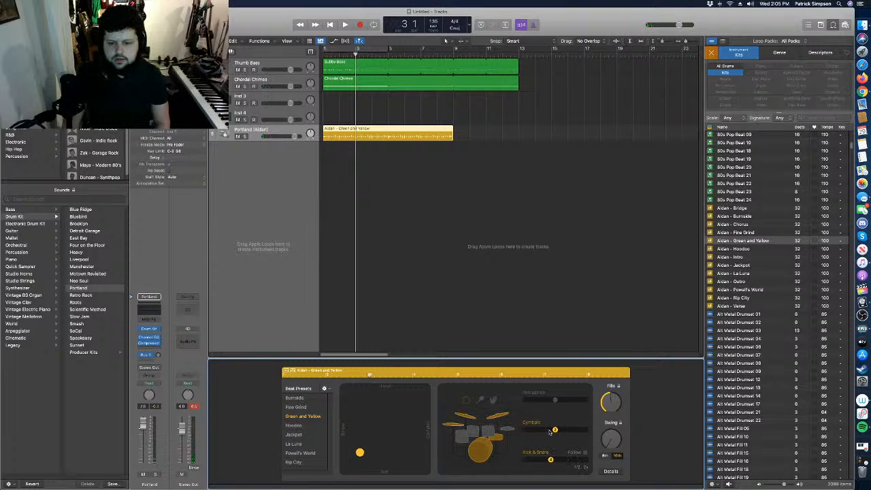
{"action": "key", "text": "space"}
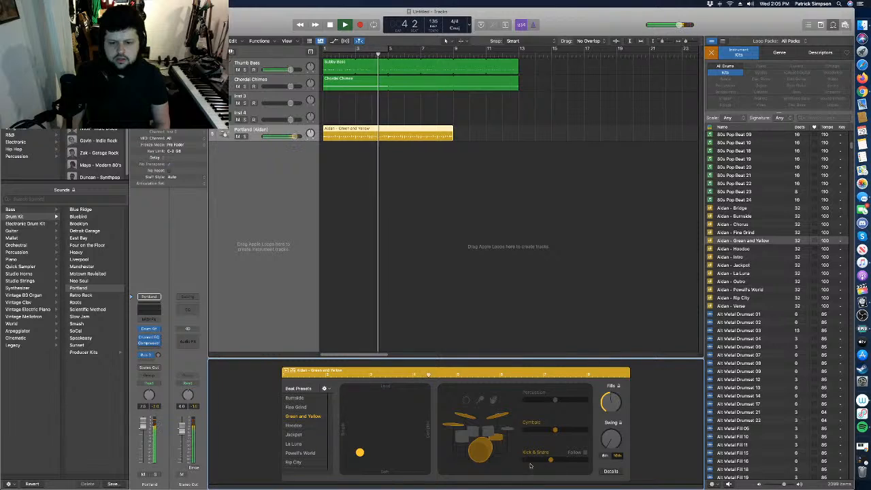
{"action": "left_click_drag", "start_coordinate": [360, 452], "coordinate": [361, 406]}
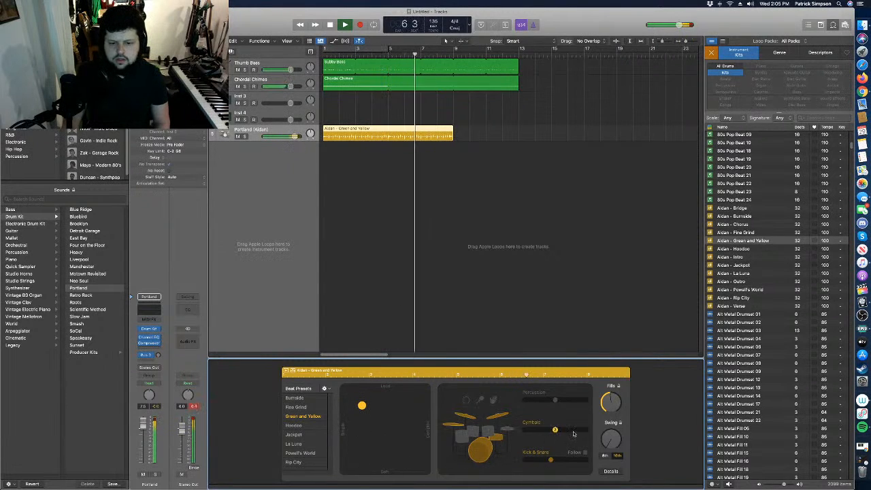
{"action": "left_click", "coordinate": [508, 431]}
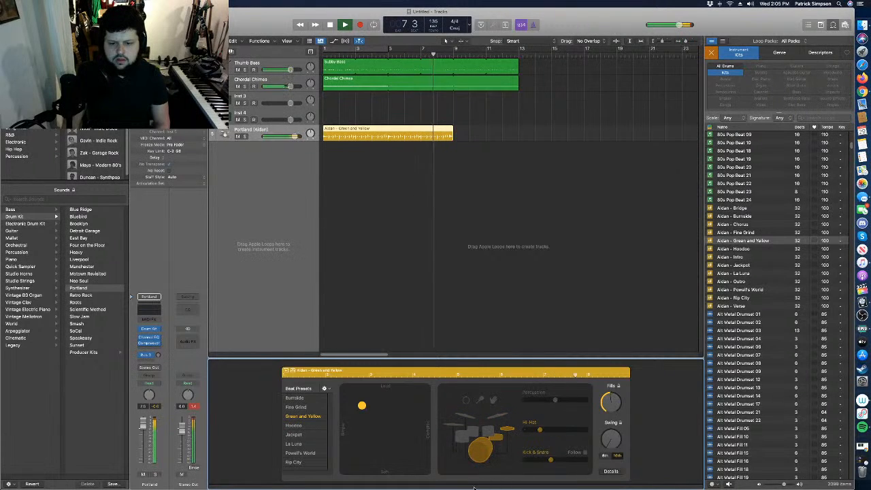
{"action": "left_click_drag", "start_coordinate": [551, 434], "coordinate": [563, 432]}
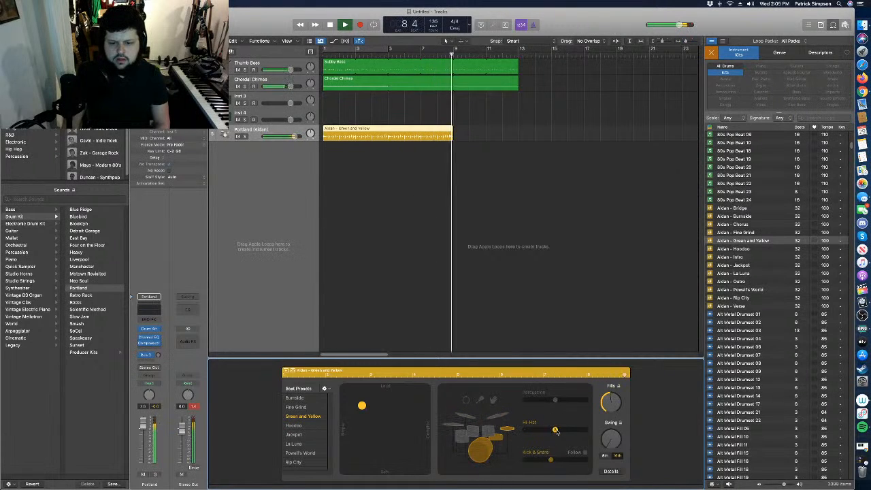
{"action": "key", "text": "space"}
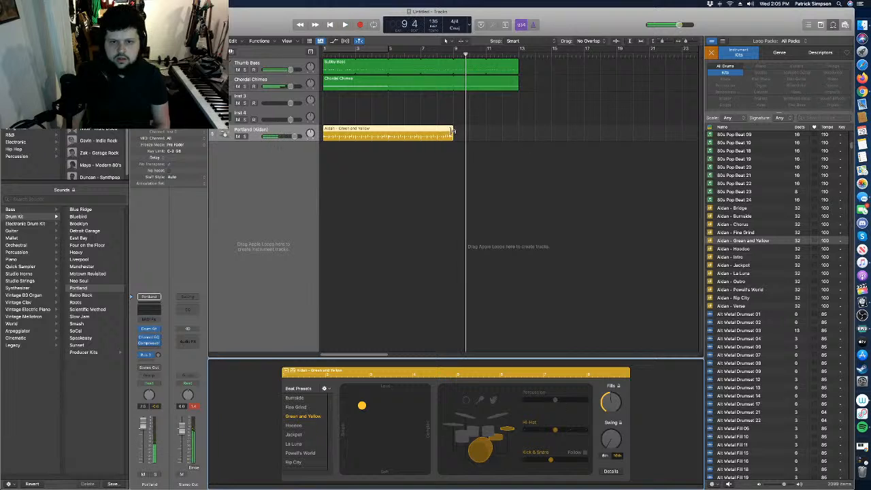
Set a cycle range from bar 1 to bar 9 and start playback within it.
{"action": "key", "text": "space"}
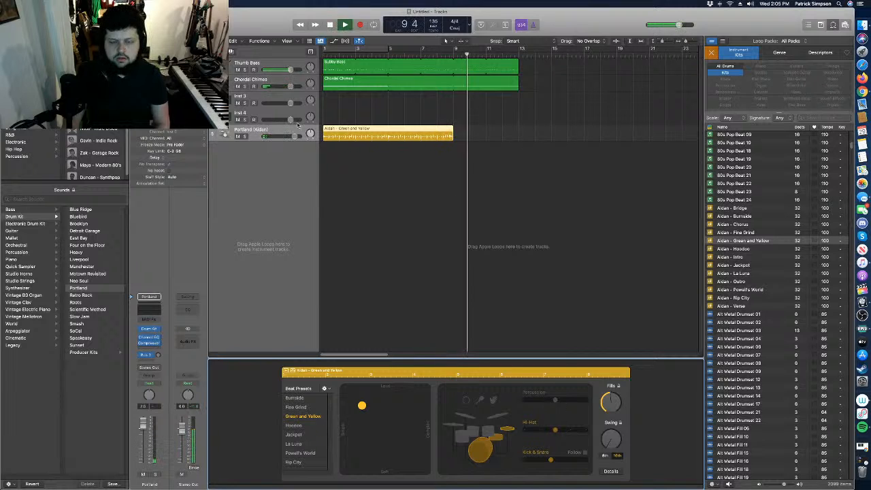
{"action": "key", "text": "space"}
{"action": "left_click", "coordinate": [338, 51]}
{"action": "left_click_drag", "start_coordinate": [385, 50], "coordinate": [454, 53]}
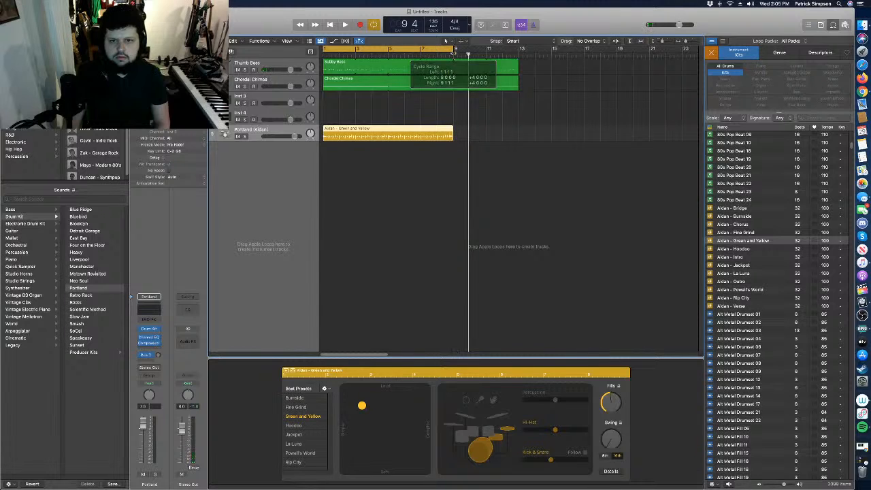
{"action": "key", "text": "space"}
Try several Kick & Snare variations, settle on the second-lowest, and raise the hi-hat variation to the second-highest.
{"action": "left_click", "coordinate": [567, 460]}
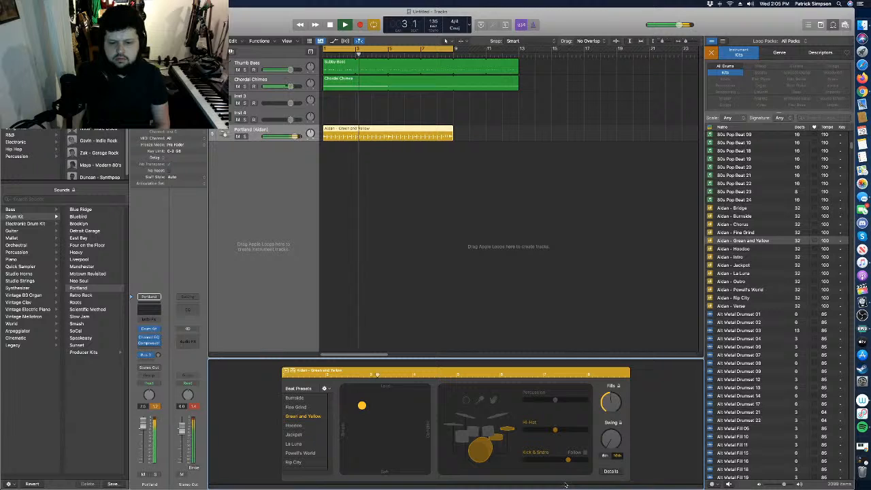
{"action": "left_click", "coordinate": [533, 460]}
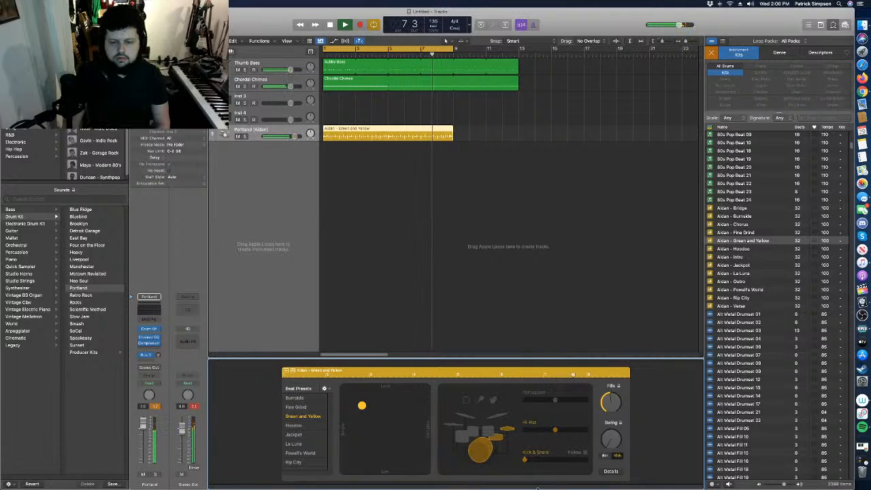
{"action": "left_click", "coordinate": [567, 428]}
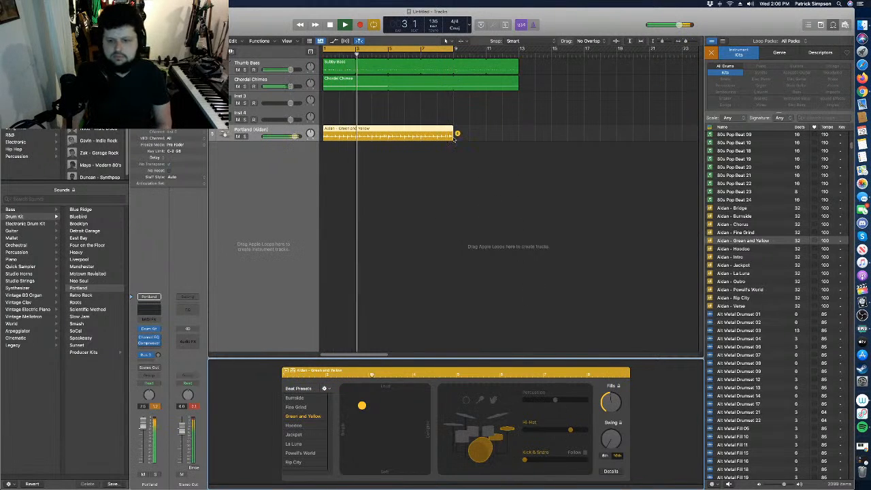
{"action": "left_click", "coordinate": [533, 460]}
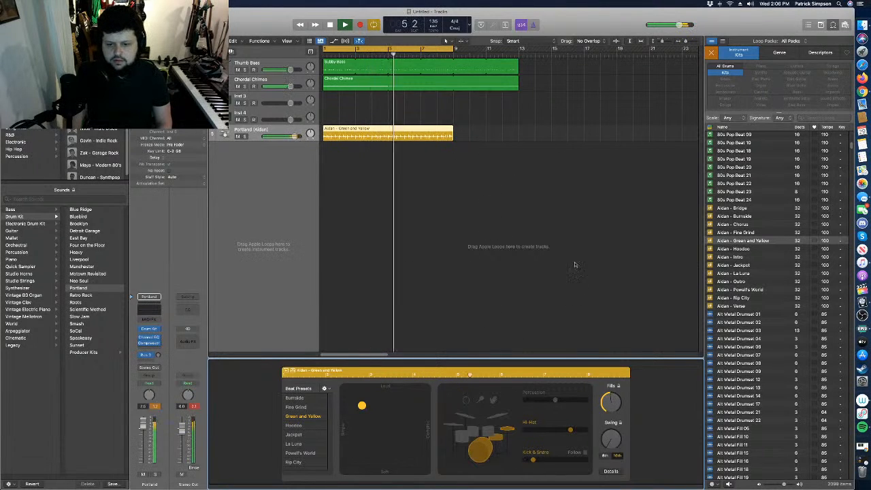
Add a second drummer region from bar 9 to bar 17 and raise its Kick & Snare variation to just above the middle.
{"action": "left_click", "coordinate": [457, 133]}
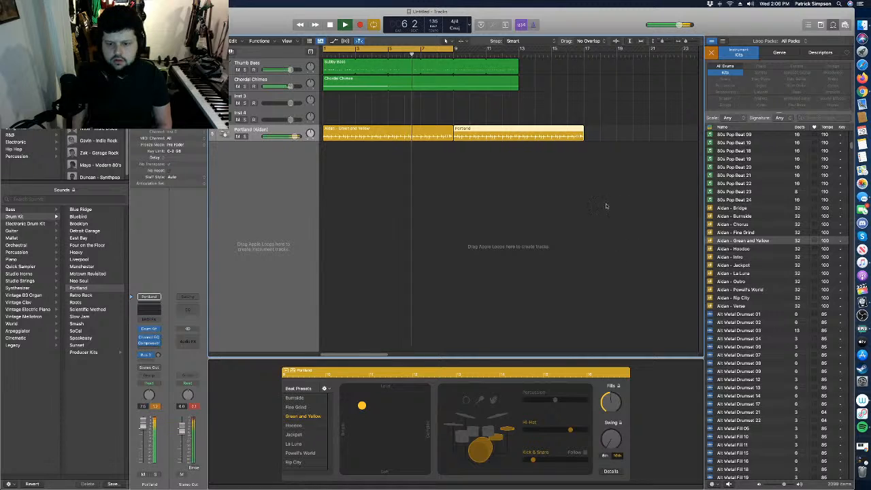
{"action": "left_click", "coordinate": [559, 460]}
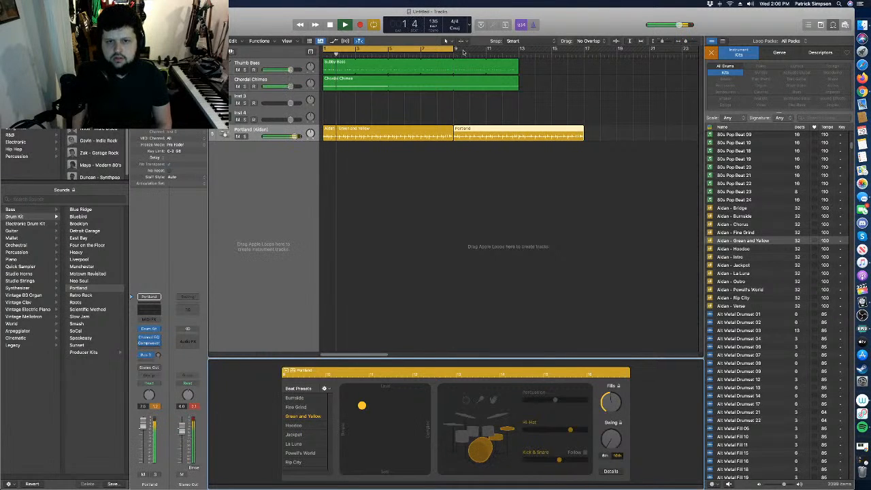
Extend the cycle range to bar 17 and lengthen the looped Thumb Bass and Chordal Chimes regions to bar 17.
{"action": "left_click_drag", "start_coordinate": [455, 49], "coordinate": [586, 70]}
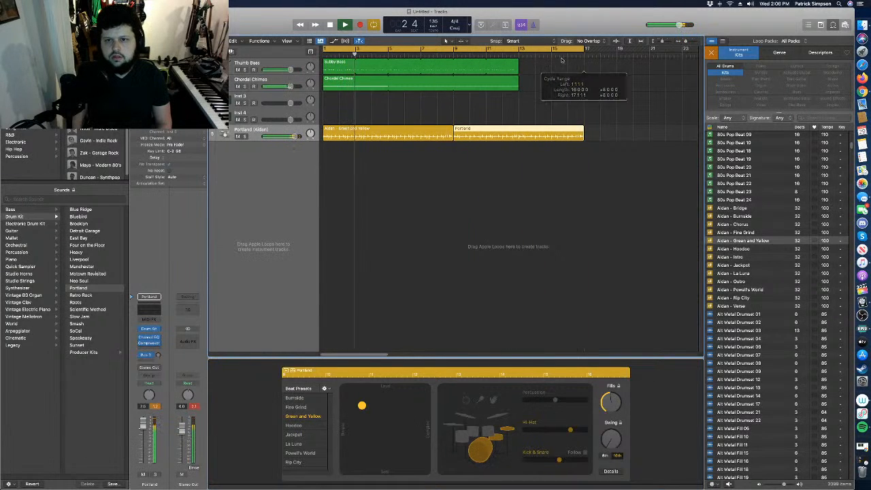
{"action": "left_click", "coordinate": [497, 69]}
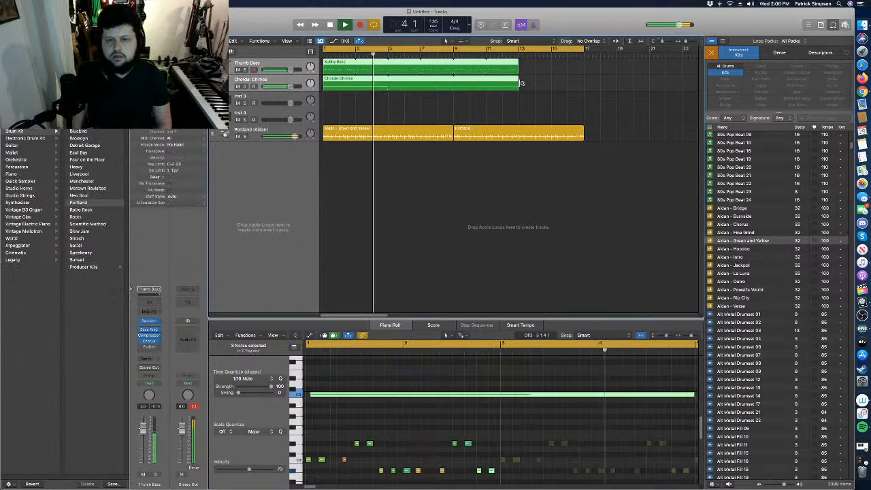
{"action": "left_click_drag", "start_coordinate": [520, 83], "coordinate": [584, 93]}
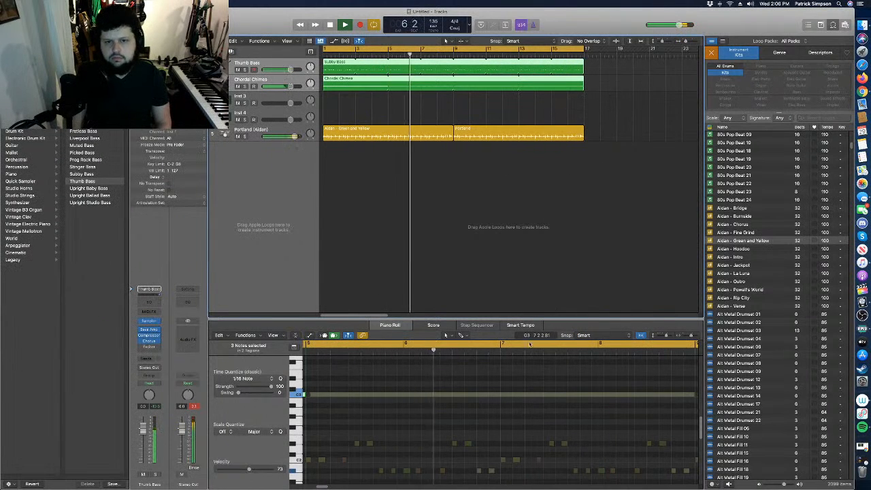
{"action": "left_click", "coordinate": [526, 187]}
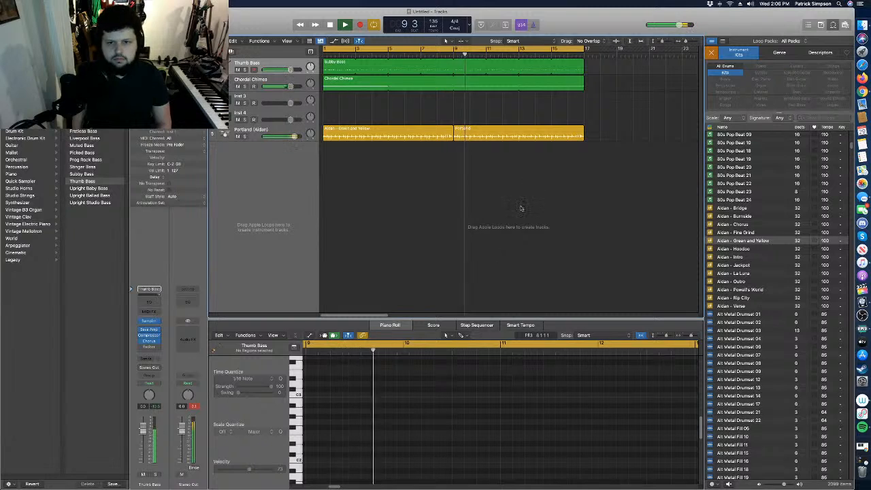
Try higher Kick & Snare variations on the drummer region at bar 9 during playback and settle on the third-highest.
{"action": "left_click", "coordinate": [495, 130]}
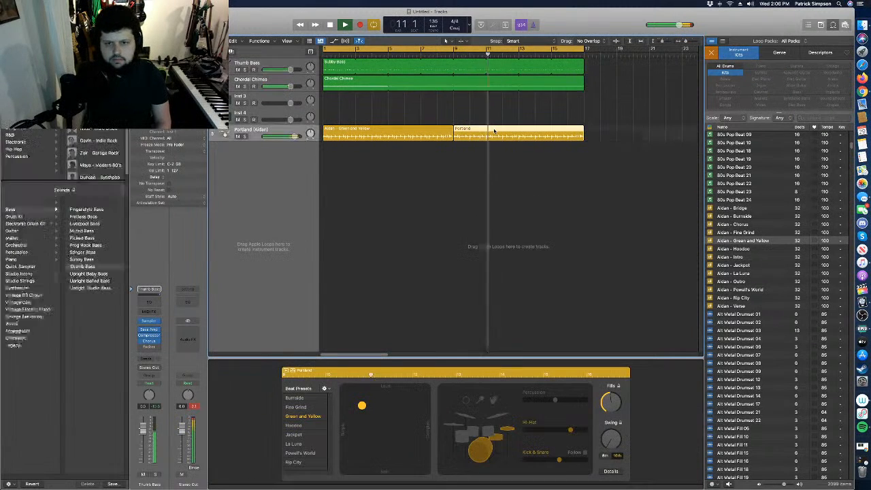
{"action": "left_click", "coordinate": [402, 131]}
{"action": "left_click", "coordinate": [481, 131]}
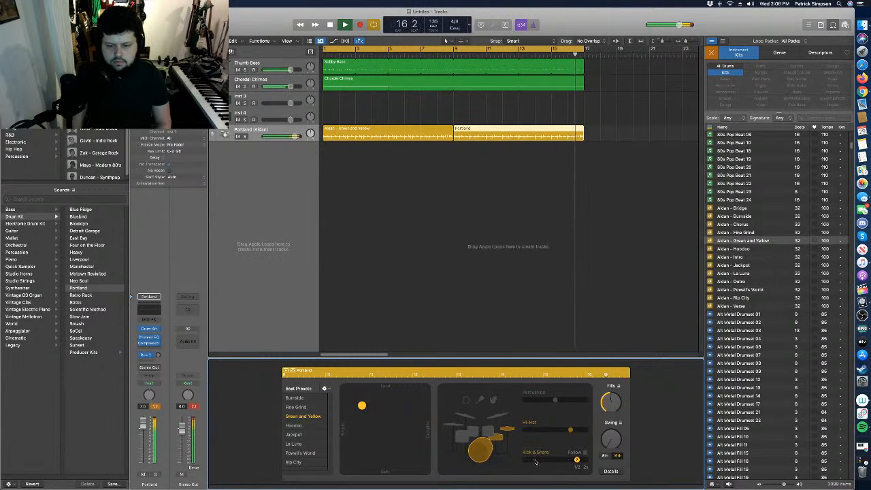
{"action": "left_click", "coordinate": [586, 461]}
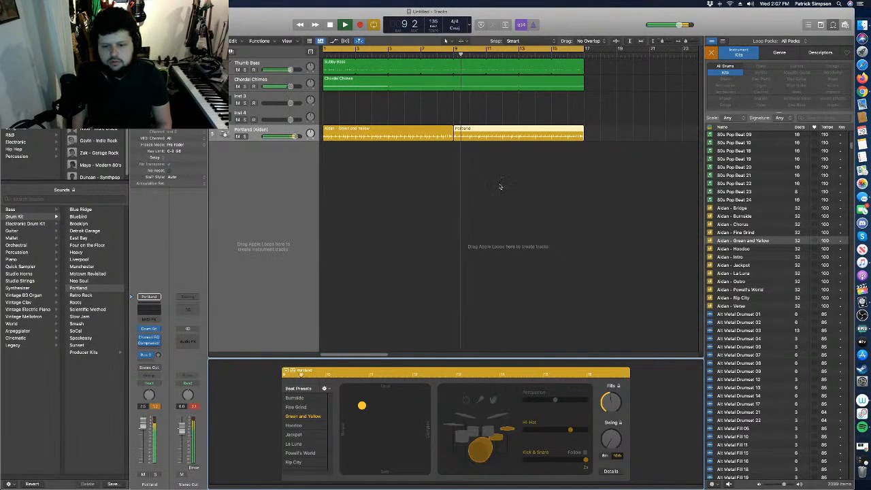
{"action": "key", "text": "space"}
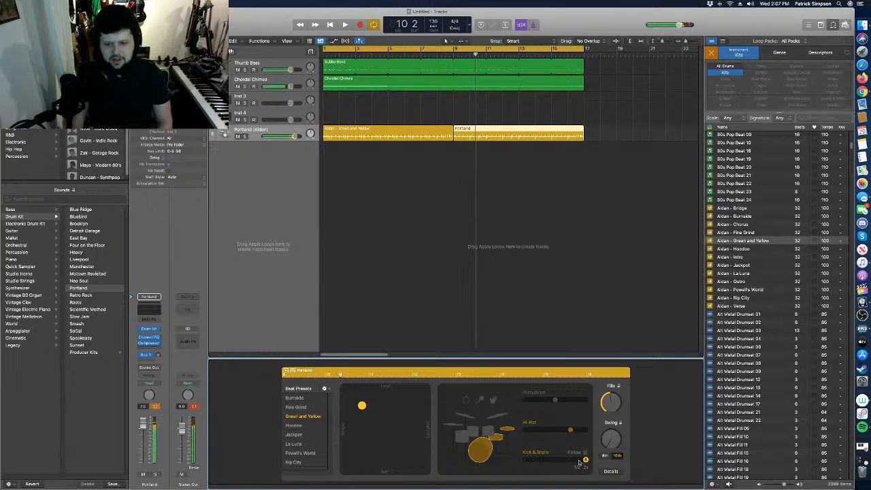
{"action": "key", "text": "space"}
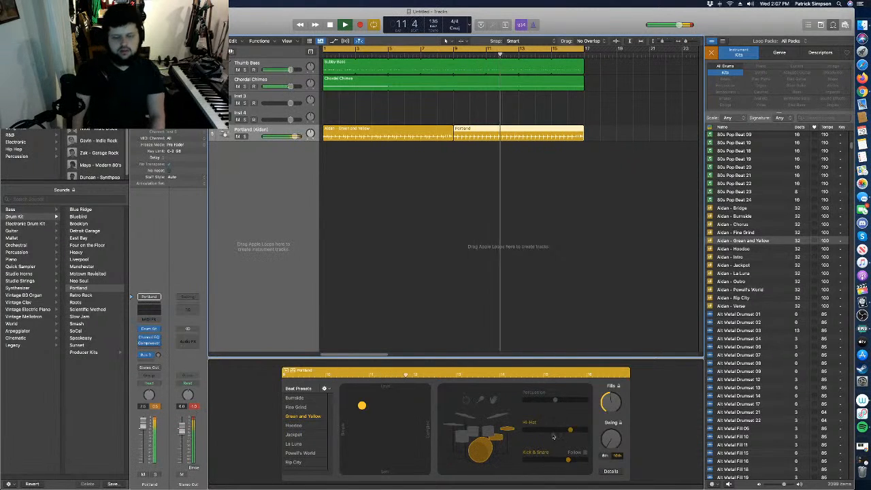
{"action": "key", "text": "space"}
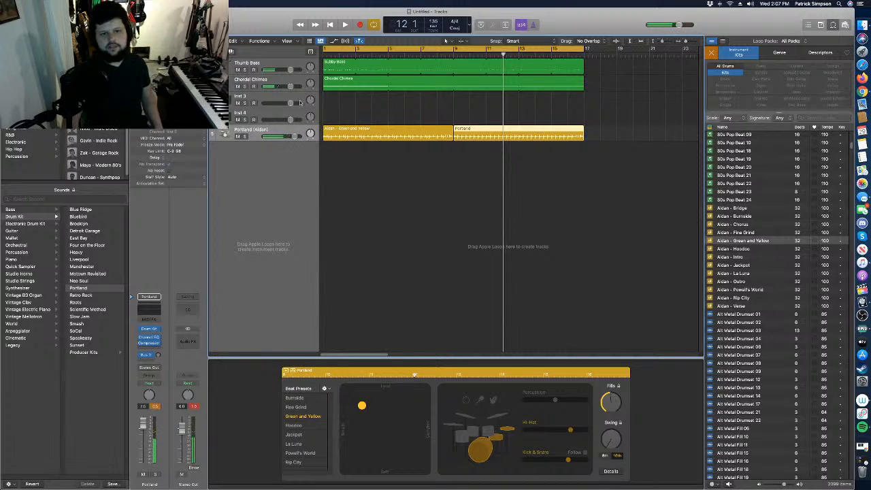
Select the empty Inst 3 track and load the Flute patch from the Vintage Mellotron sounds.
{"action": "left_click", "coordinate": [300, 102]}
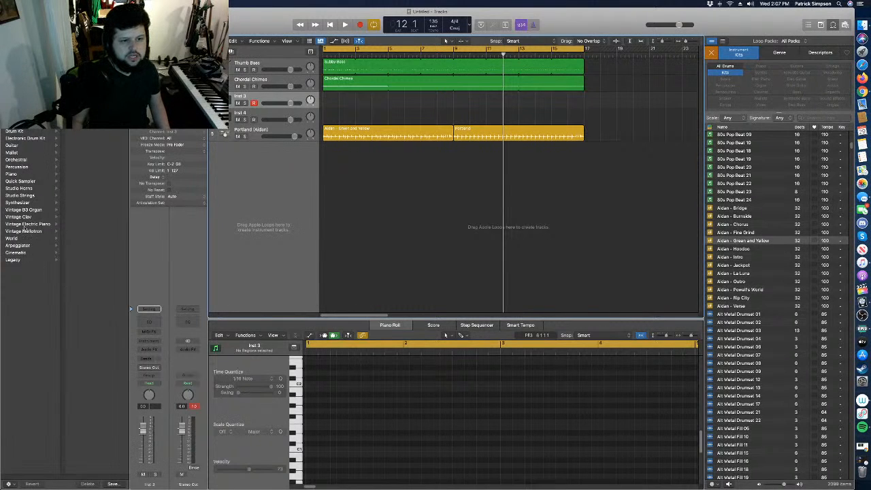
{"action": "left_click", "coordinate": [25, 232]}
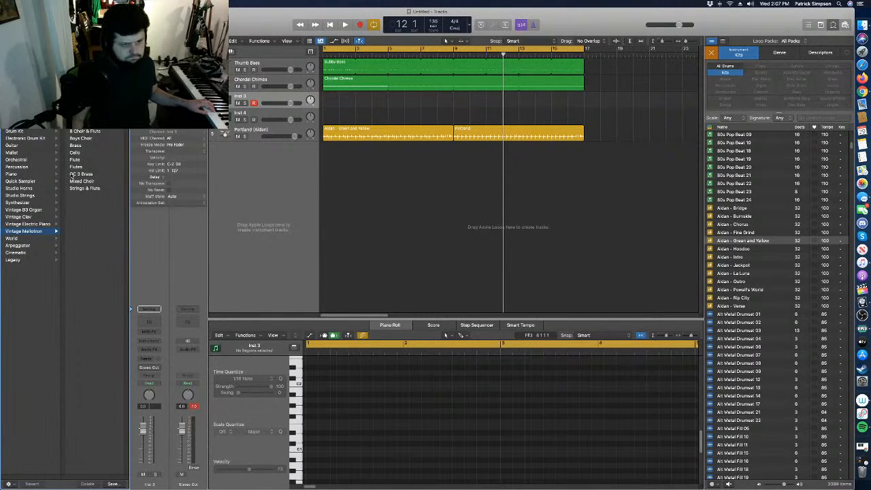
{"action": "left_click", "coordinate": [78, 160]}
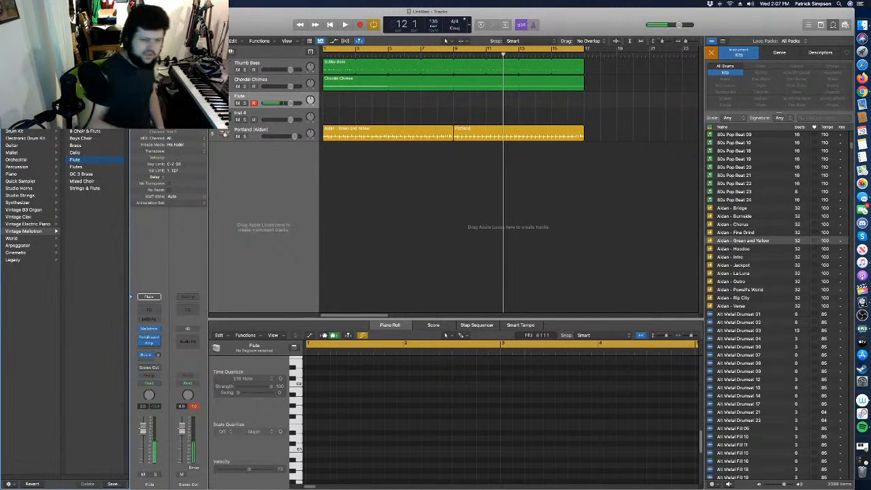
Audition Vintage Clav patches on the third track, including Distorted Clav, Classic D6 and Seventies Clav, and load Vintage Wah Clav.
{"action": "left_click", "coordinate": [27, 217]}
{"action": "left_click", "coordinate": [83, 153]}
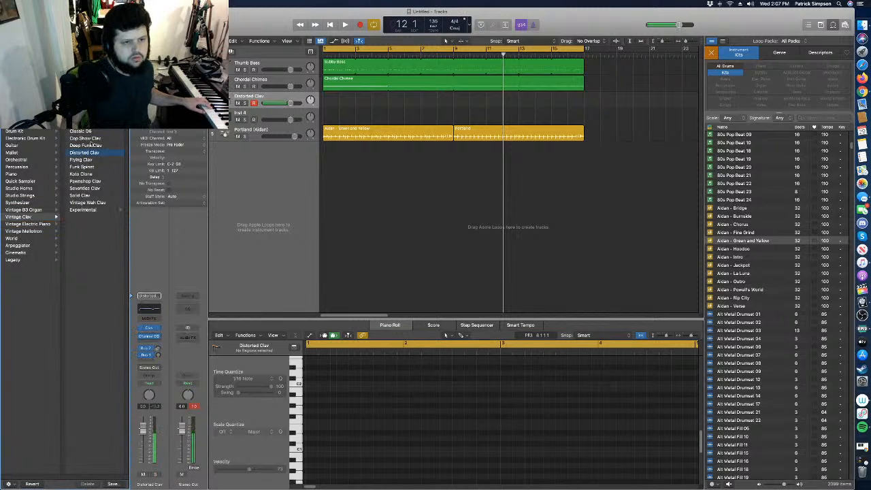
{"action": "left_click", "coordinate": [88, 131]}
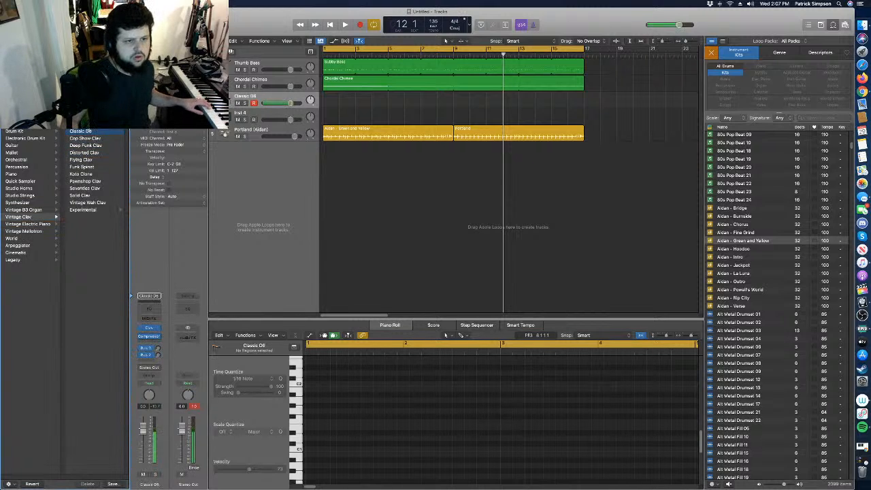
{"action": "left_click", "coordinate": [85, 188]}
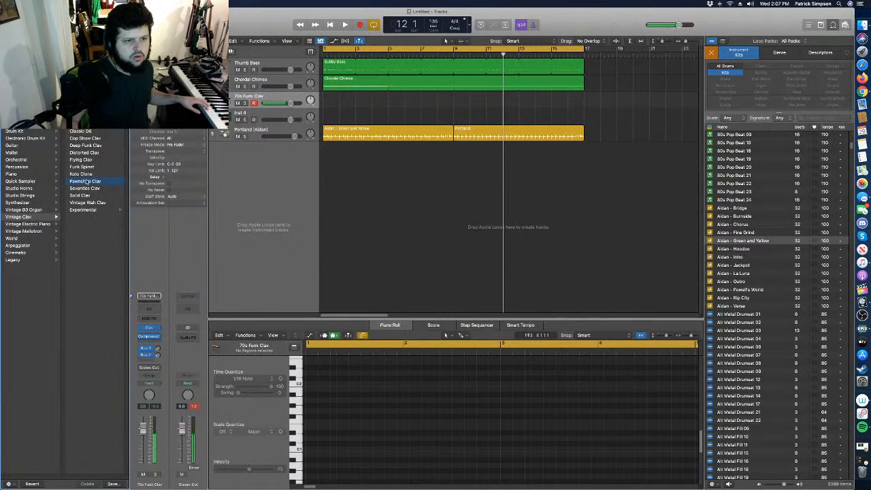
{"action": "left_click", "coordinate": [86, 189]}
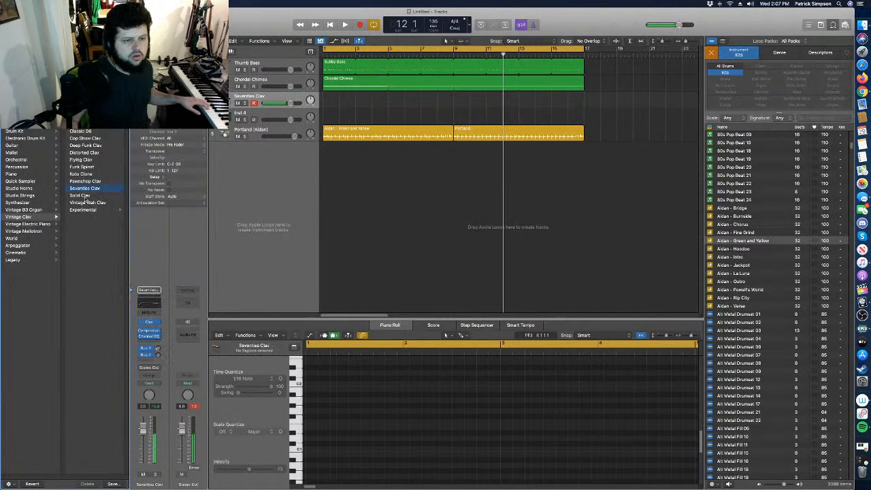
{"action": "left_click", "coordinate": [82, 196]}
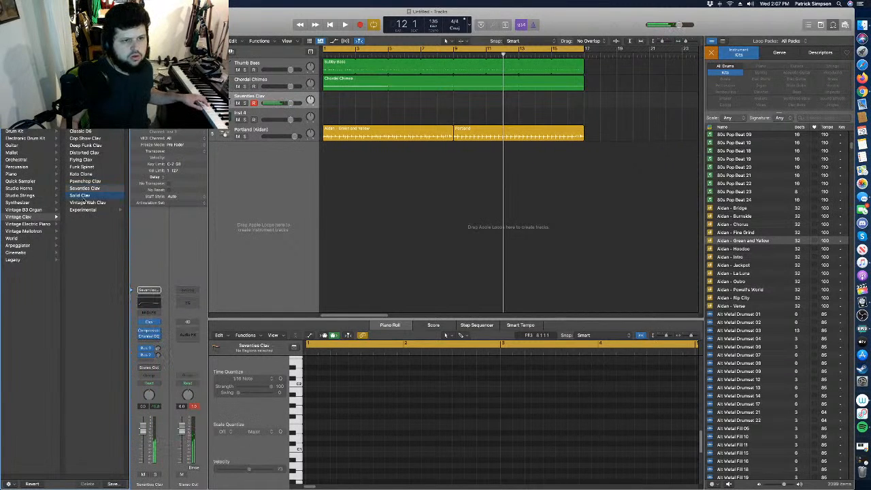
{"action": "left_click", "coordinate": [89, 203]}
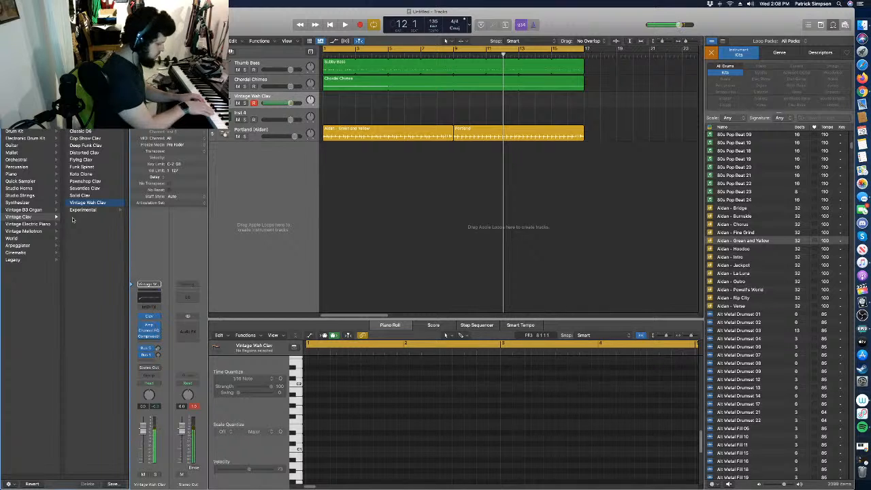
Record two trial takes on the Vintage Wah Clav track and delete each one.
{"action": "key", "text": "r"}
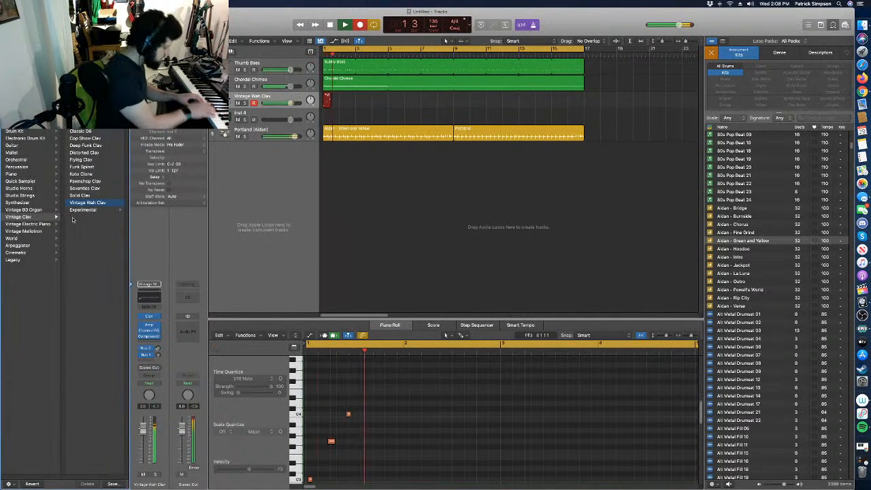
{"action": "key", "text": "space"}
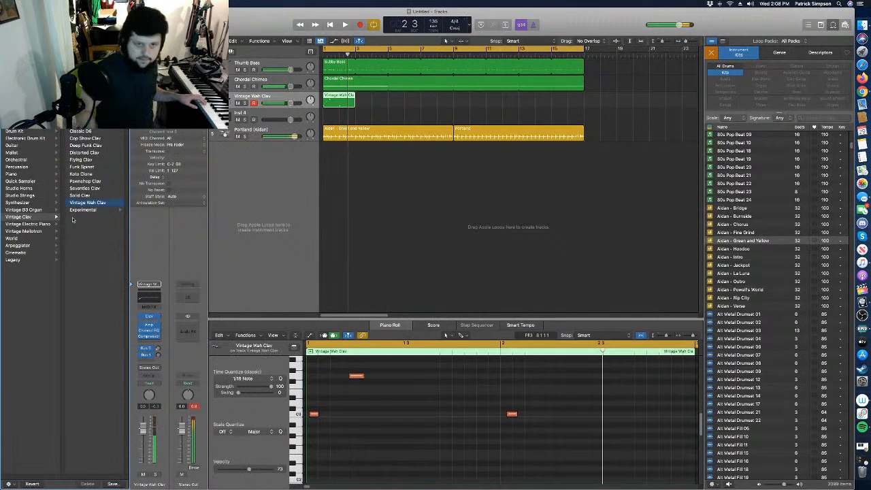
{"action": "left_click_drag", "start_coordinate": [404, 99], "coordinate": [332, 105]}
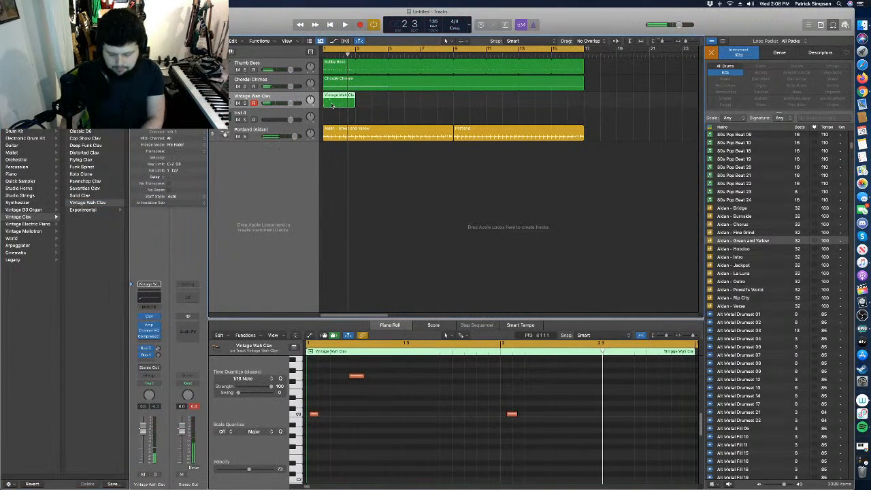
{"action": "key", "text": "Delete"}
{"action": "key", "text": "r"}
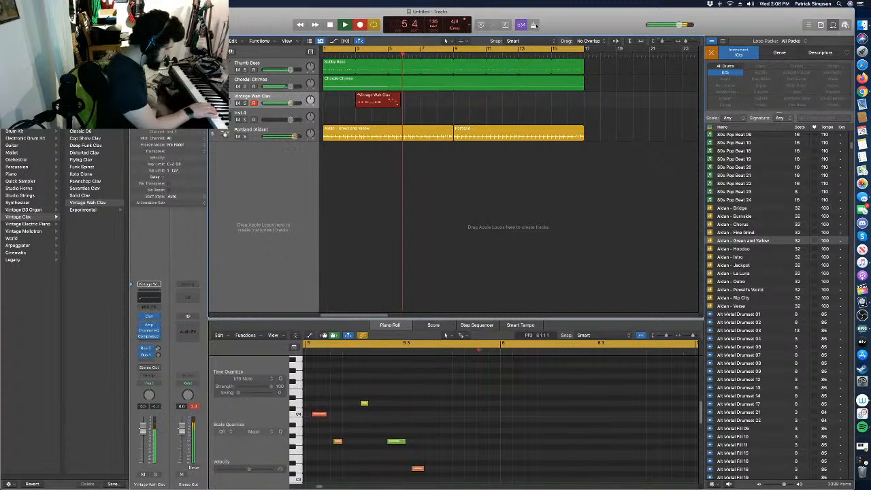
{"action": "key", "text": "space"}
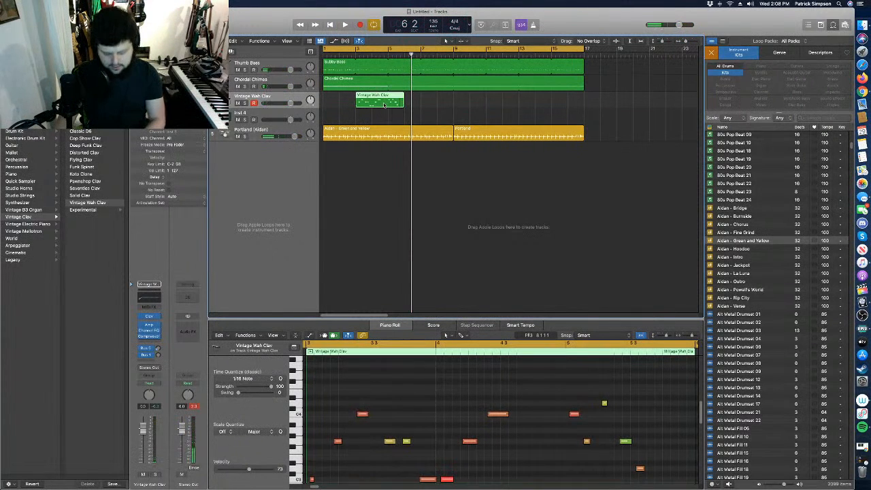
{"action": "key", "text": "Delete"}
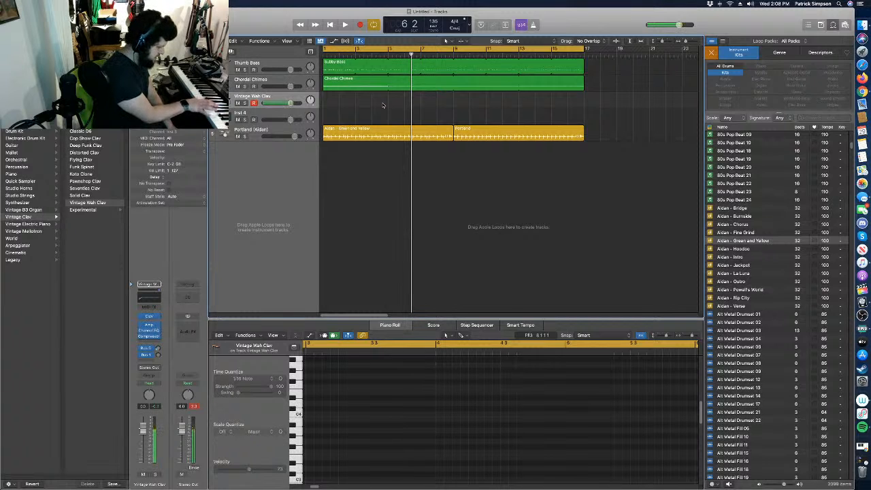
Play the arrangement from bar 1 and rehearse a Vintage Wah Clav part over it without recording.
{"action": "key", "text": "Return"}
{"action": "key", "text": "space"}
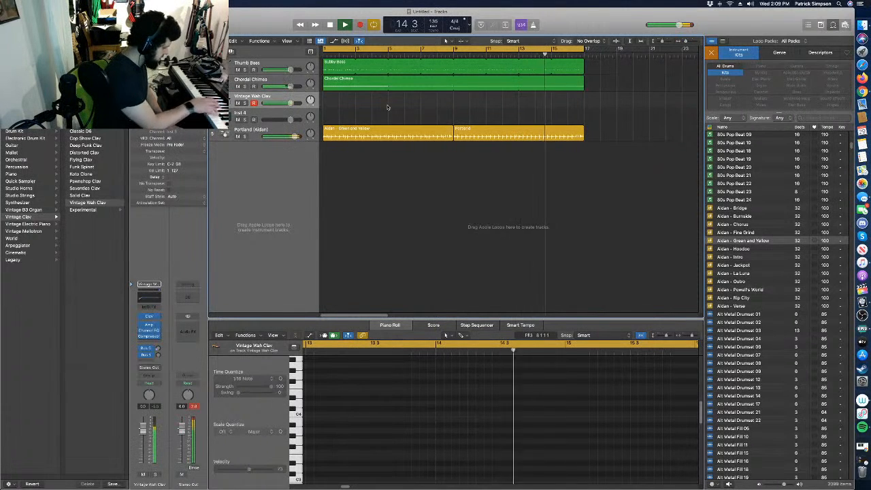
{"action": "key", "text": "space"}
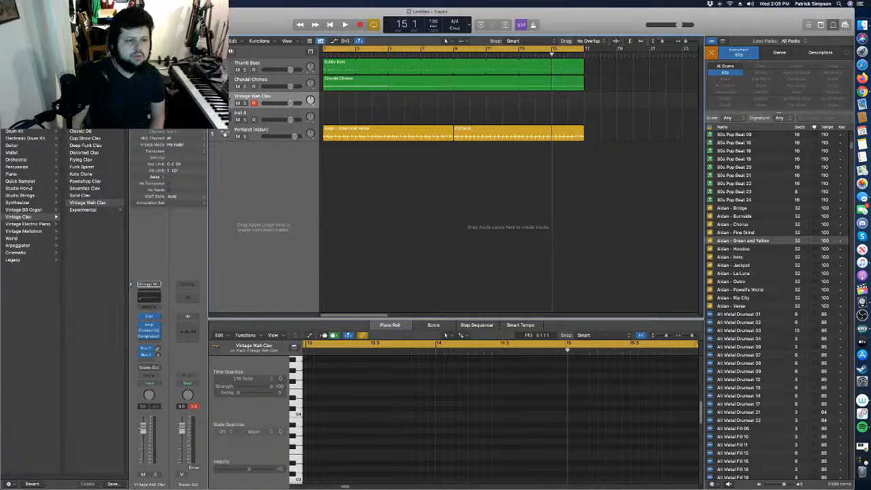
Audition Quick Sampler patches on the third track, including Digital Gate, High Pressure, Lo-Fi Acid and Pitched Voice Arp.
{"action": "left_click", "coordinate": [31, 182]}
{"action": "left_click", "coordinate": [80, 124]}
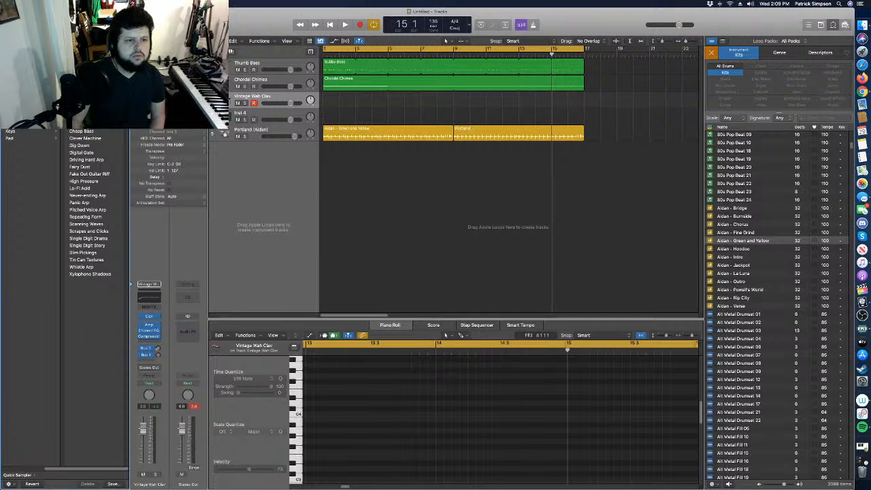
{"action": "left_click", "coordinate": [82, 153]}
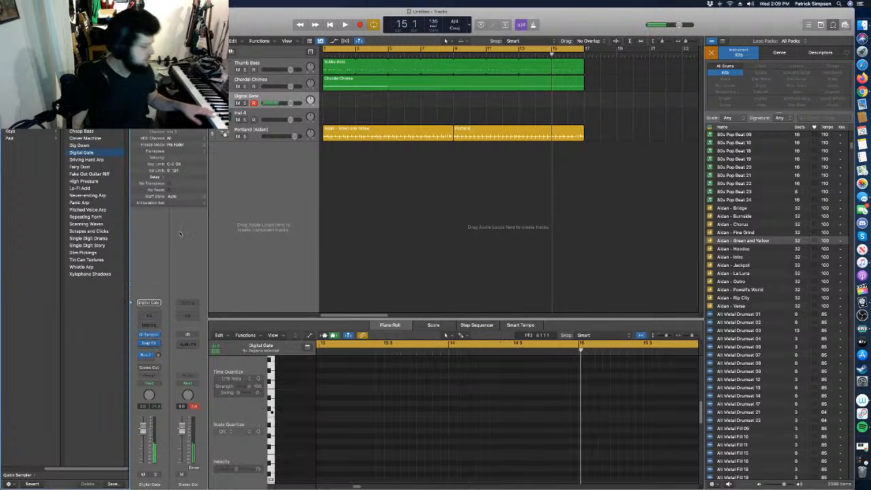
{"action": "left_click", "coordinate": [97, 182]}
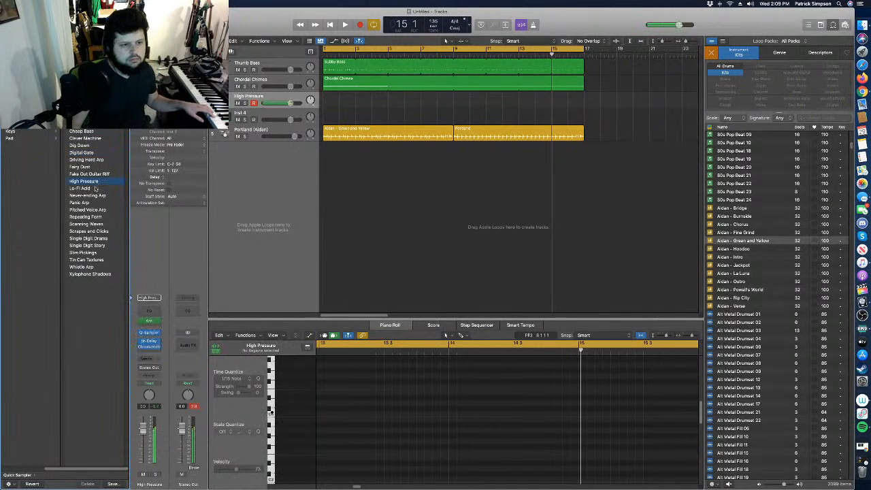
{"action": "left_click", "coordinate": [97, 189]}
{"action": "left_click", "coordinate": [91, 211]}
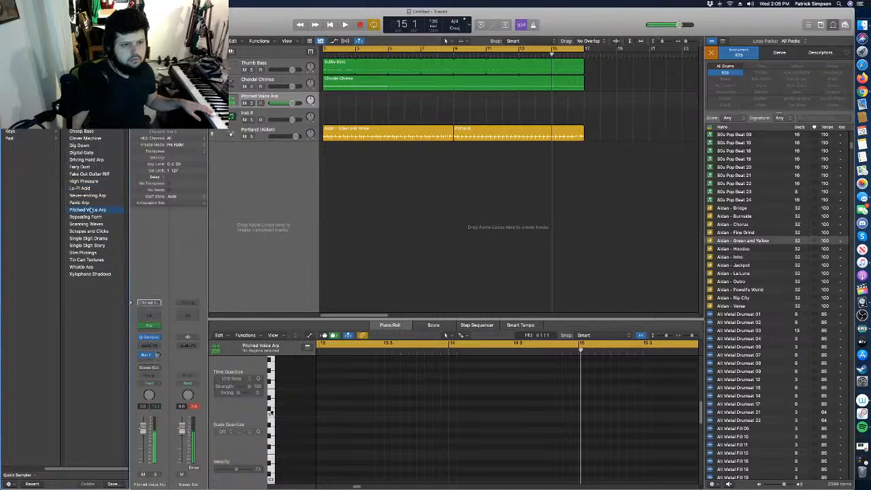
Audition the Quick Sampler keys patches Cavernous Chords and Heavy Metal Piano on the third track, and load Space Keys.
{"action": "left_click", "coordinate": [34, 132]}
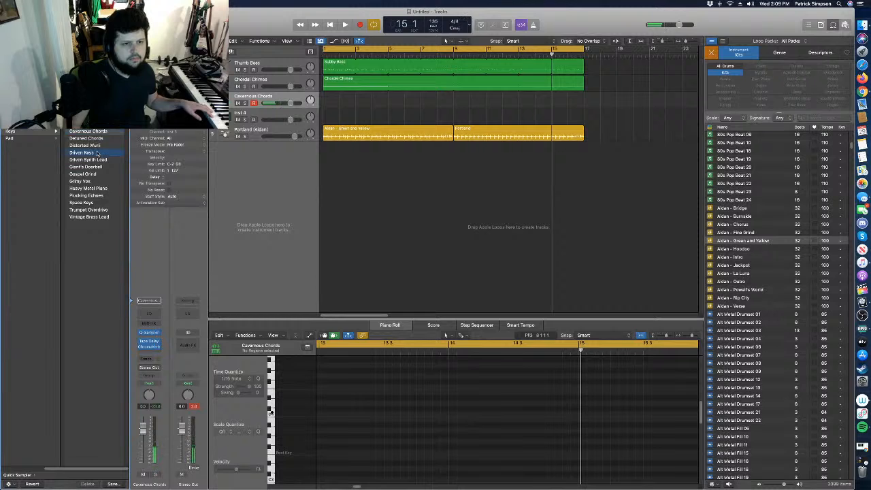
{"action": "left_click", "coordinate": [87, 189]}
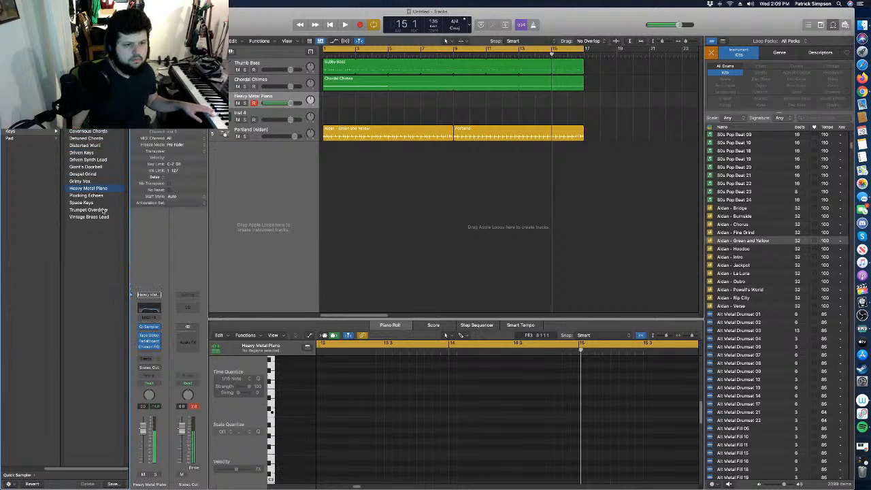
{"action": "left_click", "coordinate": [97, 203]}
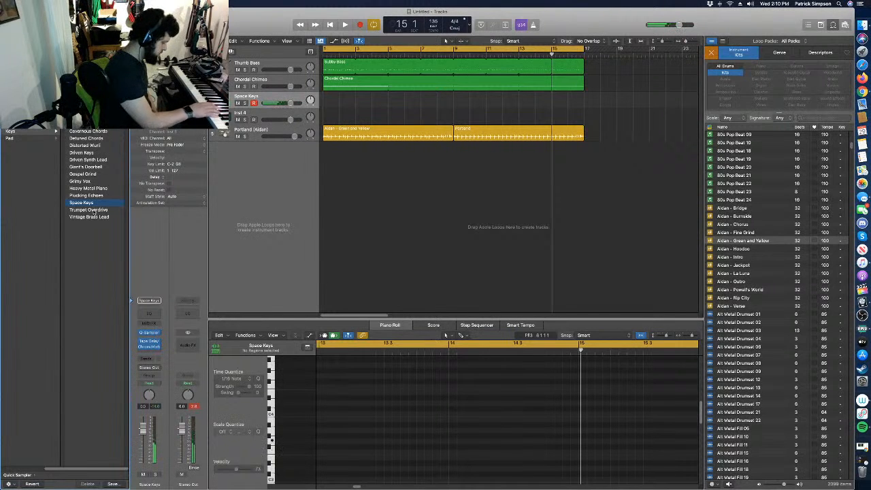
Record a trial take on the Space Keys track, delete the recorded region and briefly play the arrangement from bar 1.
{"action": "key", "text": "r"}
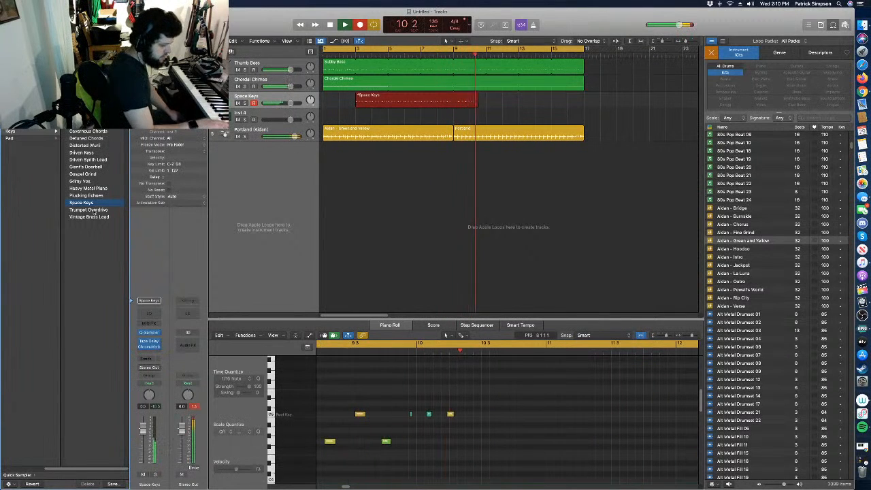
{"action": "key", "text": "space"}
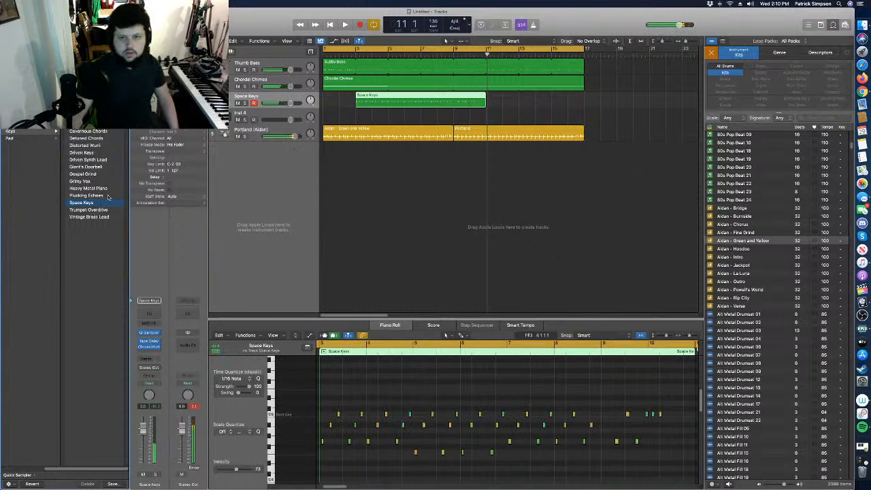
{"action": "left_click", "coordinate": [515, 102]}
{"action": "left_click", "coordinate": [459, 105]}
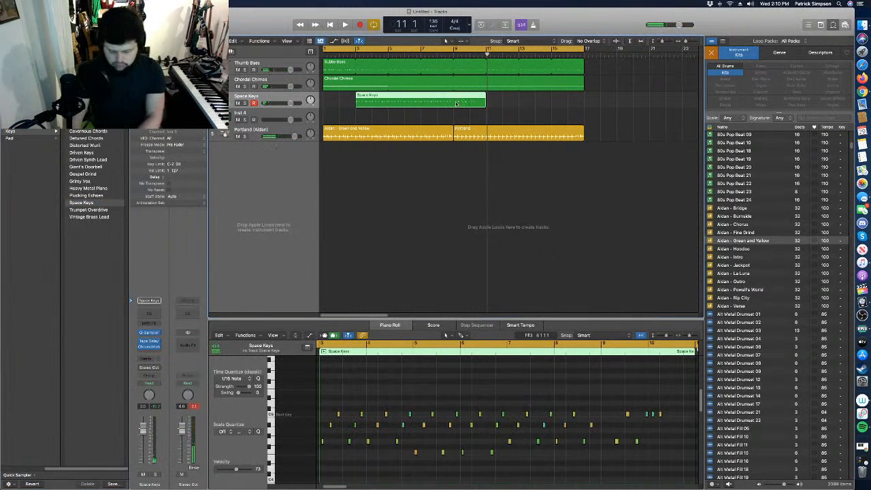
{"action": "key", "text": "Delete"}
{"action": "key", "text": "space"}
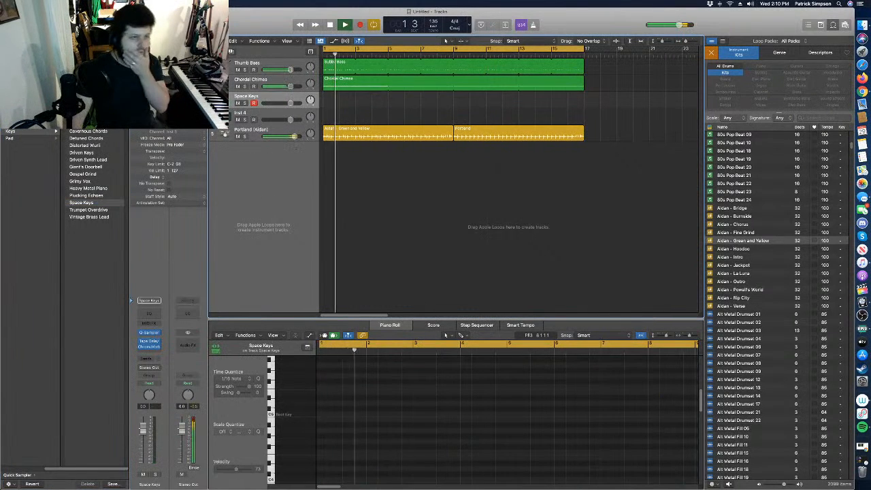
{"action": "key", "text": "space"}
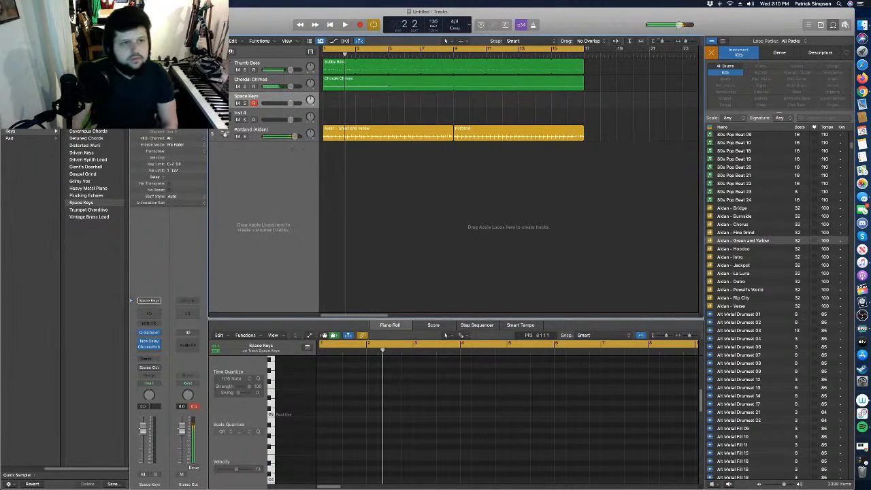
Save the project as StreamSong1 in the Logic folder, organized as a package.
{"action": "left_click", "coordinate": [53, 4]}
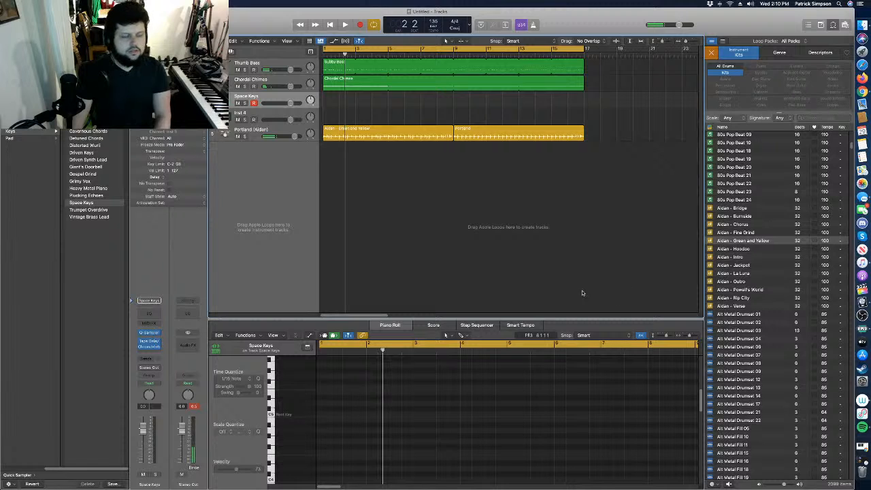
{"action": "key", "text": "super+s"}
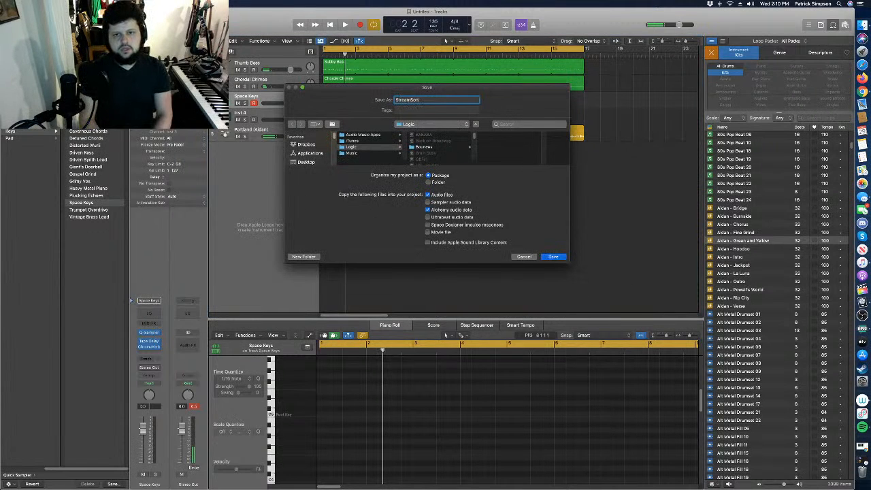
{"action": "left_click", "coordinate": [555, 257]}
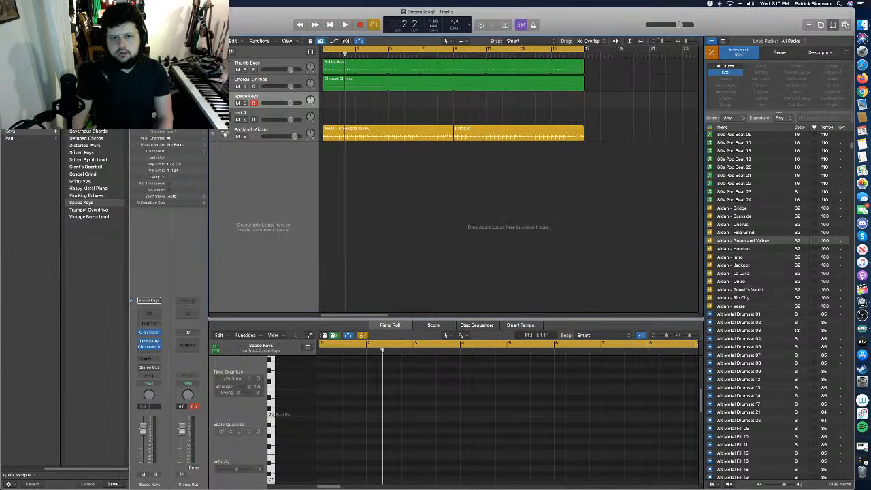
Play the arrangement and audition the Trumpet Overdrive and Vintage Brass Lead patches on the third track over it.
{"action": "key", "text": "space"}
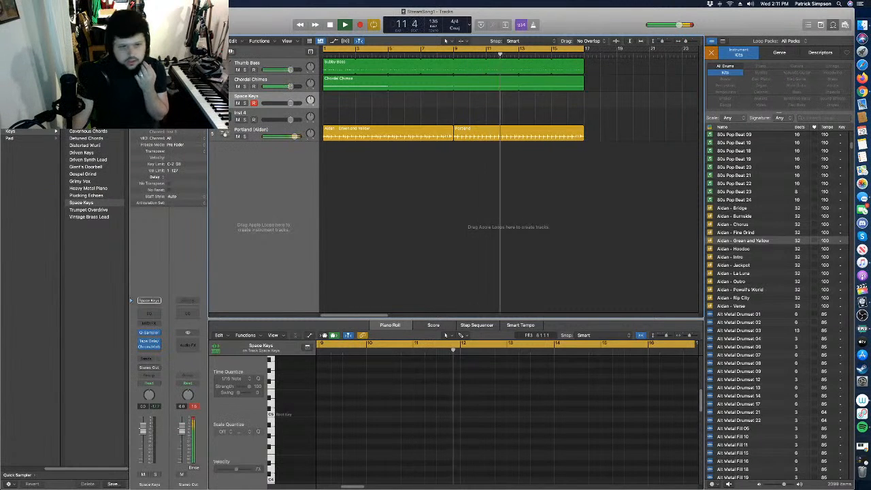
{"action": "left_click", "coordinate": [80, 210]}
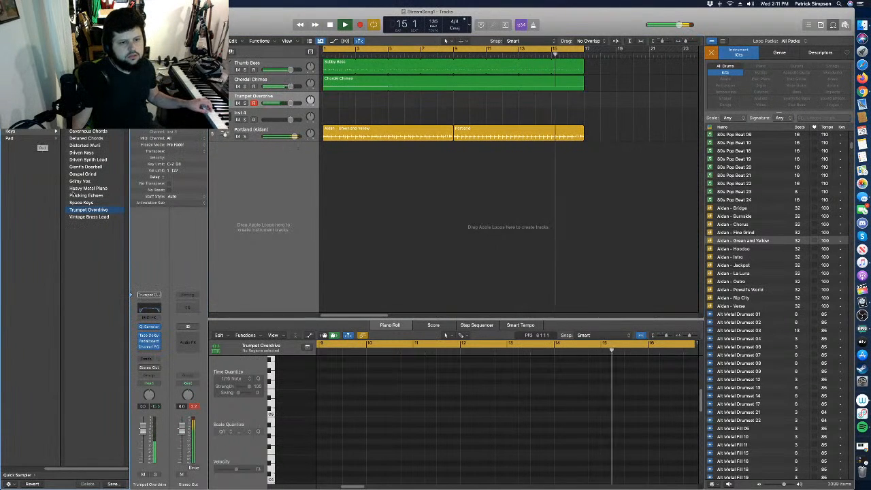
{"action": "left_click", "coordinate": [100, 218]}
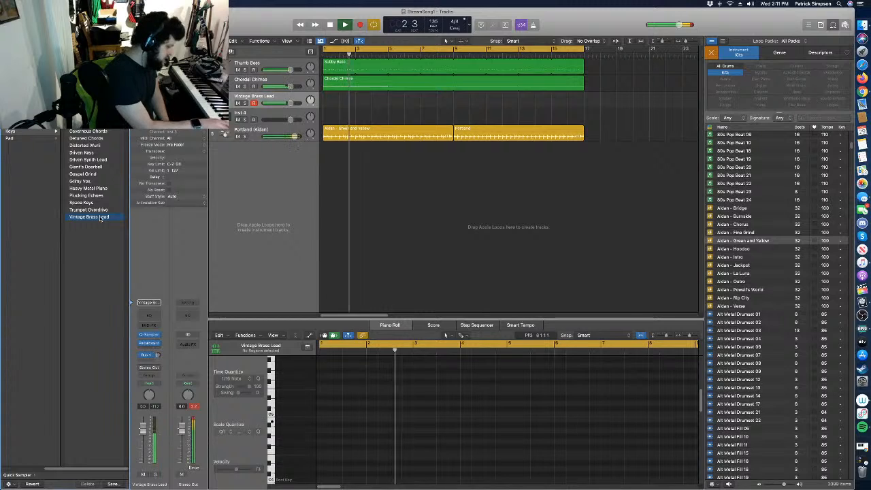
{"action": "key", "text": "space"}
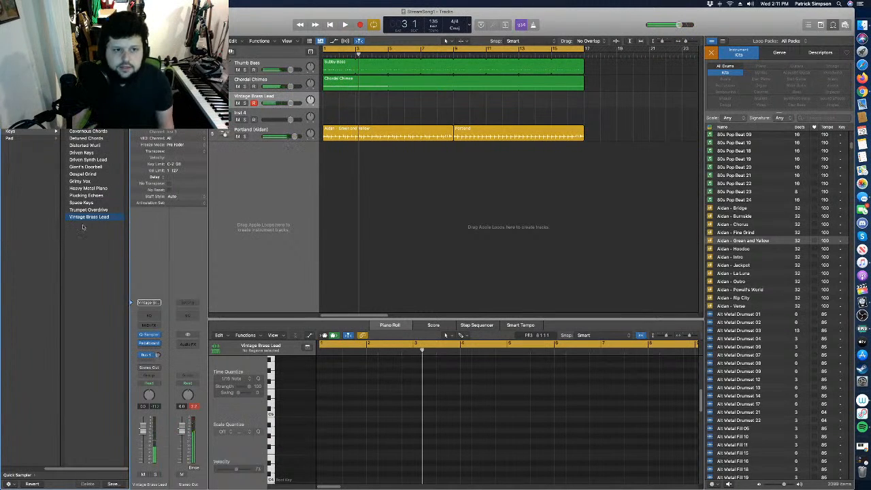
Delete the Vintage Brass Lead track.
{"action": "left_click_drag", "start_coordinate": [83, 470], "coordinate": [24, 474]}
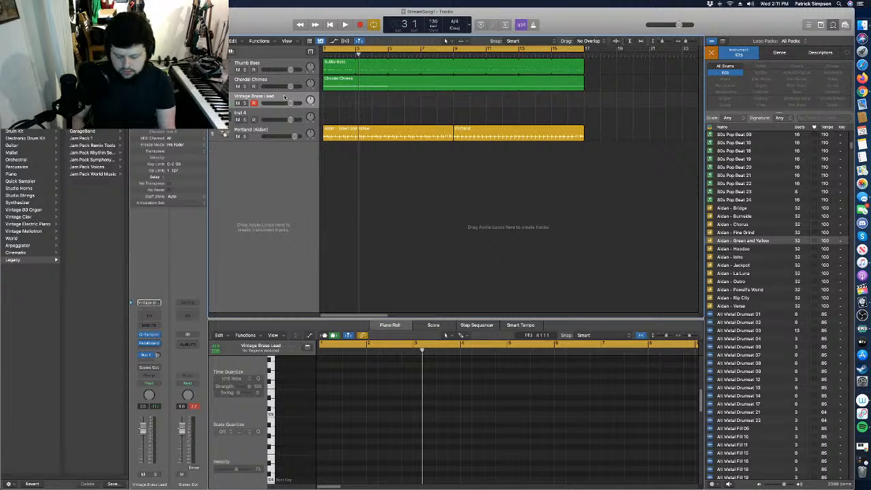
{"action": "key", "text": "super+BackSpace"}
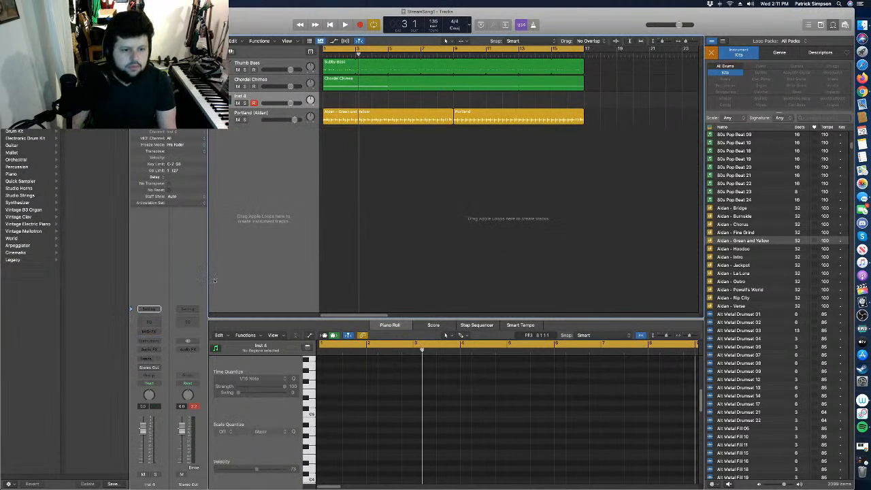
Load the stereo Quick Sampler on the Inst 4 track, look through its preset categories and close the plug-in window.
{"action": "left_click", "coordinate": [155, 341]}
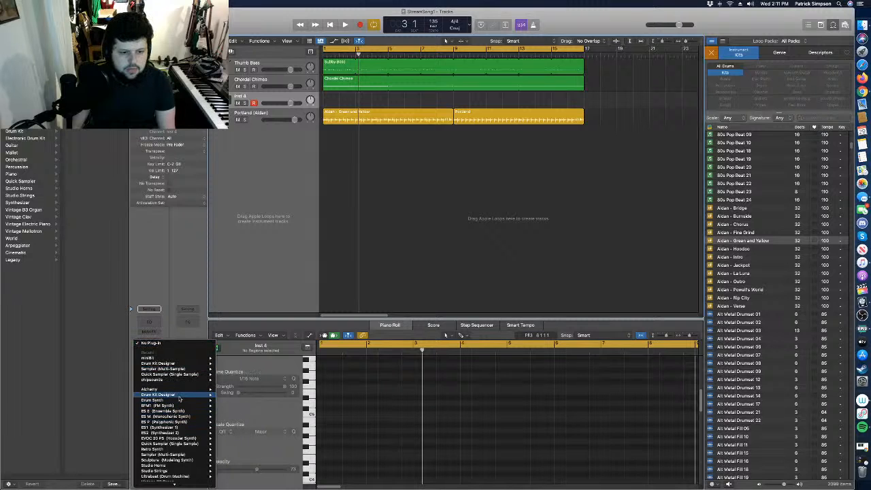
{"action": "scroll", "coordinate": [177, 402], "scroll_direction": "down", "scroll_amount": 3}
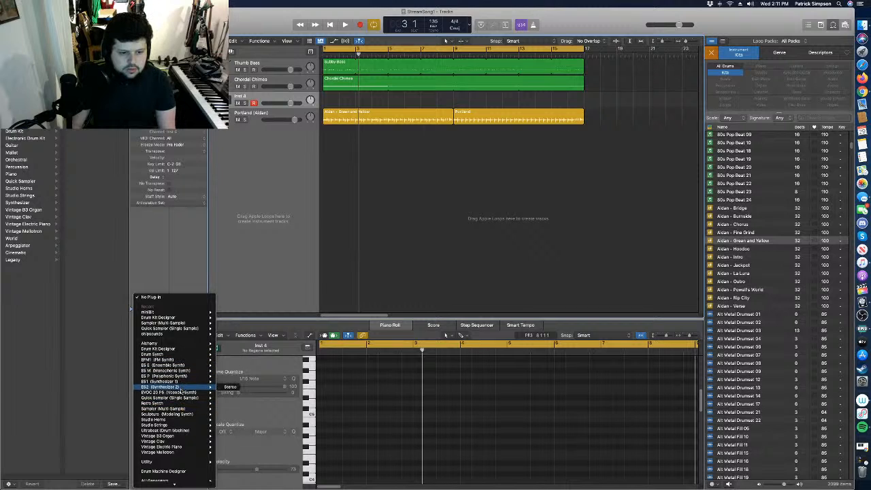
{"action": "mouse_move", "coordinate": [194, 403]}
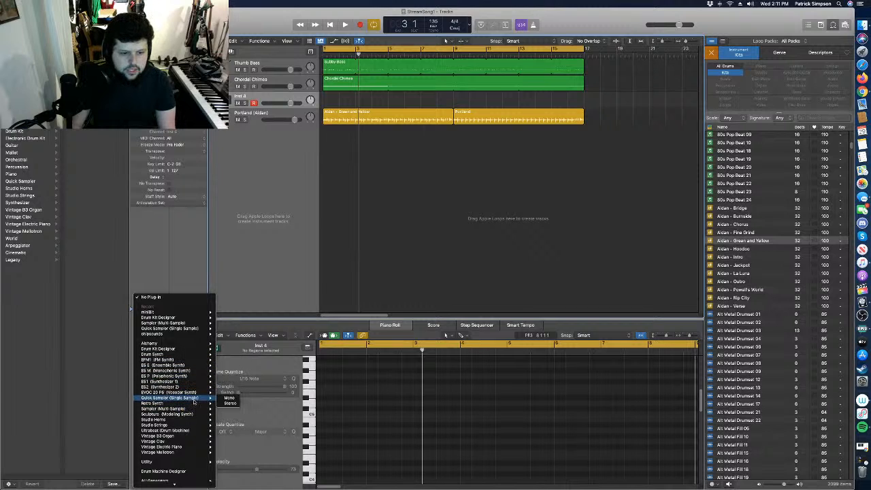
{"action": "left_click", "coordinate": [230, 403]}
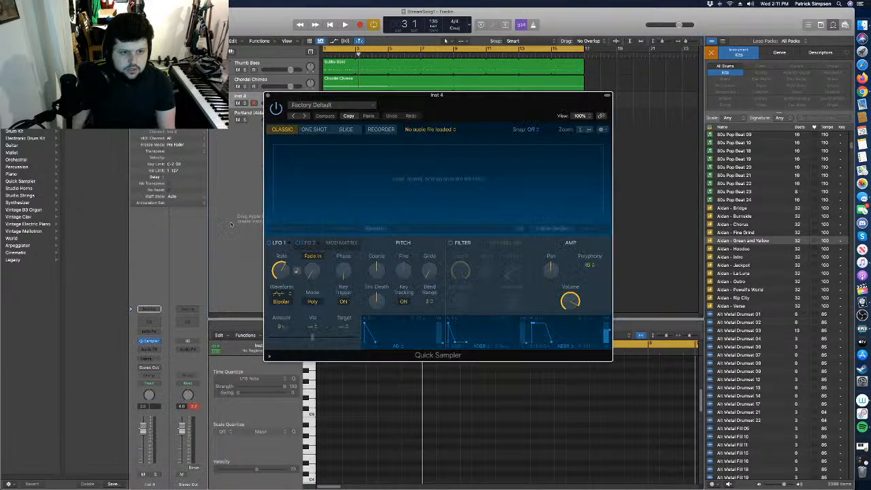
{"action": "left_click_drag", "start_coordinate": [401, 96], "coordinate": [167, 155]}
{"action": "left_click", "coordinate": [123, 168]}
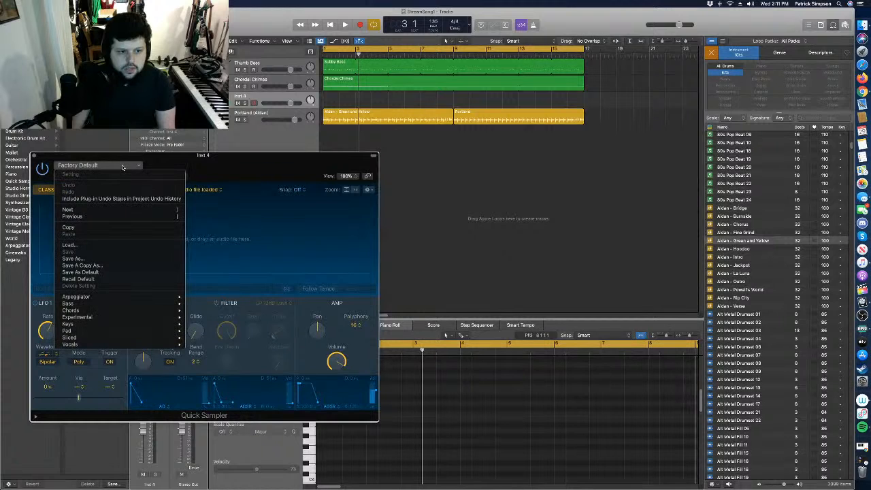
{"action": "mouse_move", "coordinate": [86, 338]}
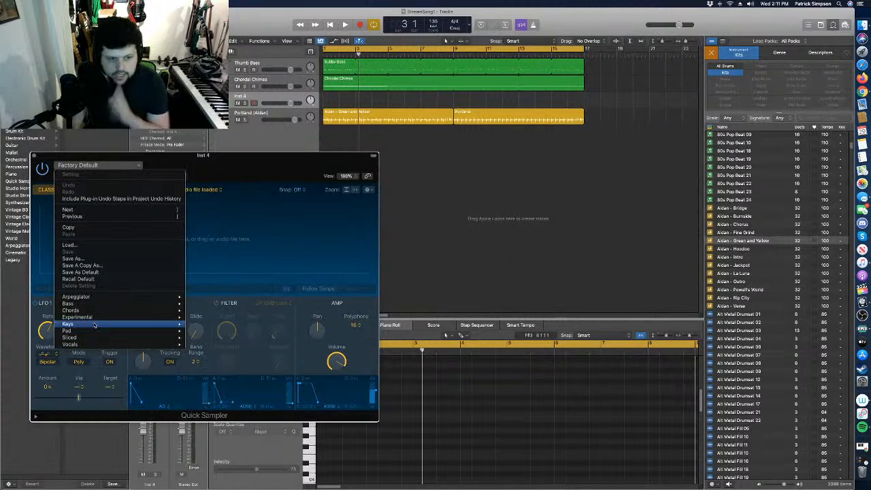
{"action": "left_click", "coordinate": [252, 249]}
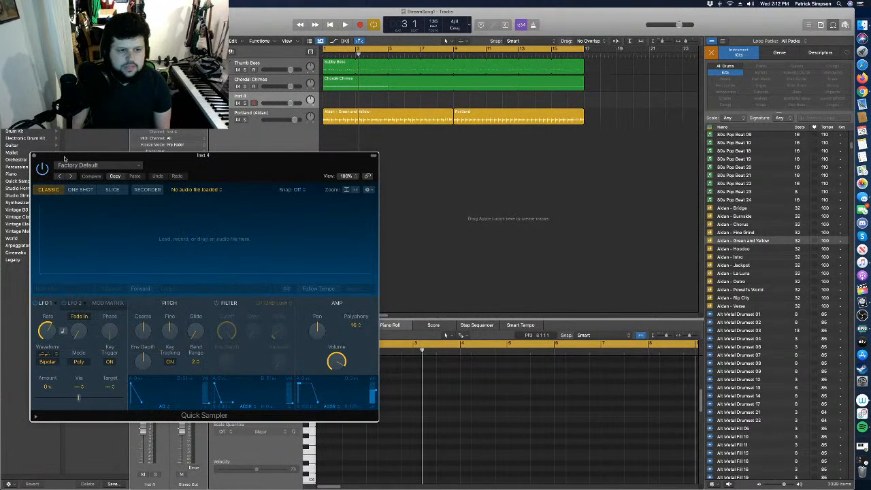
{"action": "left_click", "coordinate": [33, 156]}
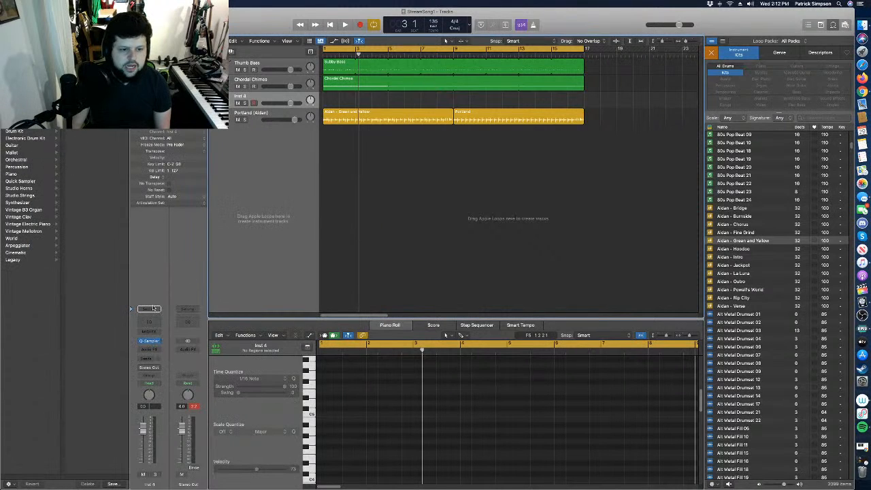
Replace the Inst 4 instrument with the mono Sampler (Multi-Sample), view its settings and close the plug-in window.
{"action": "left_click", "coordinate": [158, 342]}
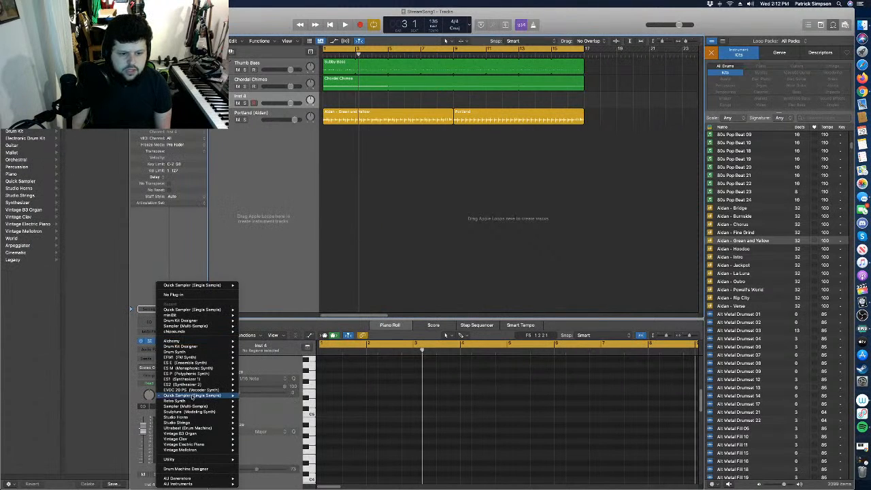
{"action": "mouse_move", "coordinate": [204, 407]}
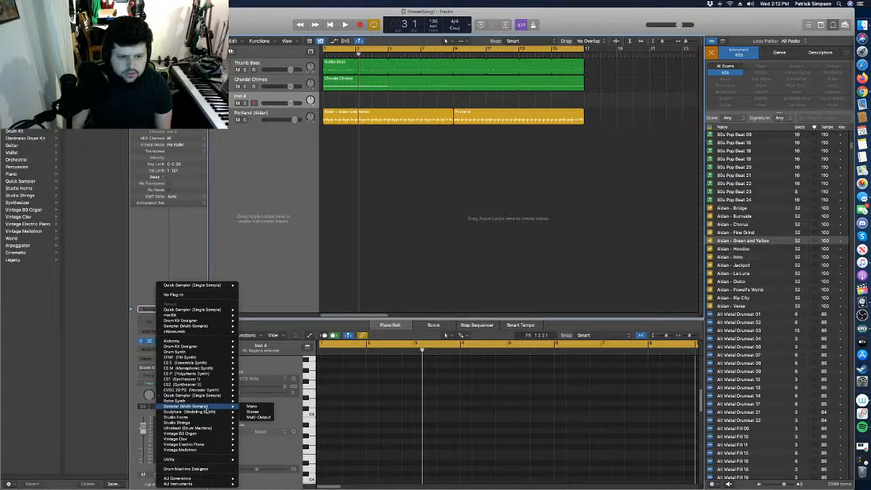
{"action": "left_click", "coordinate": [256, 407]}
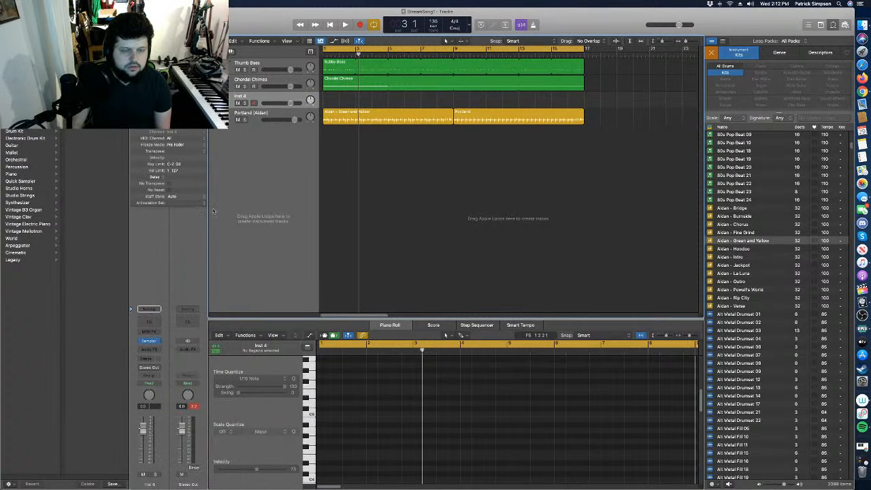
{"action": "left_click", "coordinate": [149, 341]}
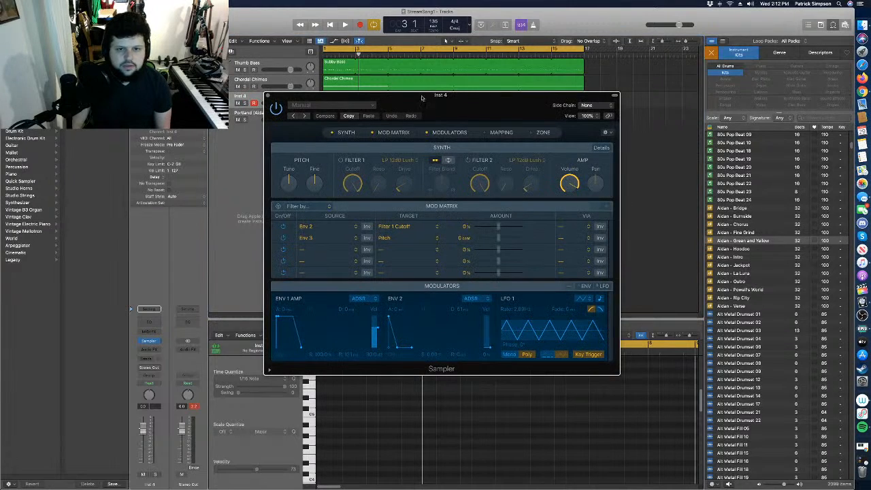
{"action": "left_click_drag", "start_coordinate": [444, 107], "coordinate": [345, 140]}
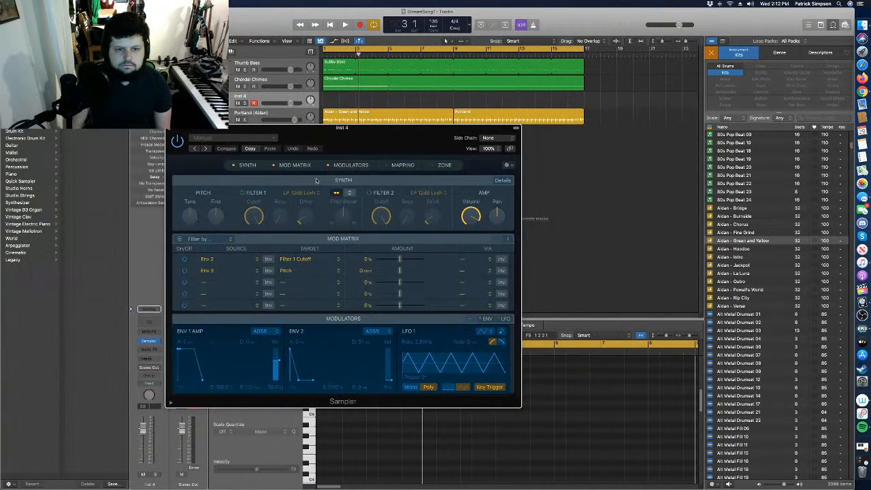
{"action": "left_click", "coordinate": [169, 128]}
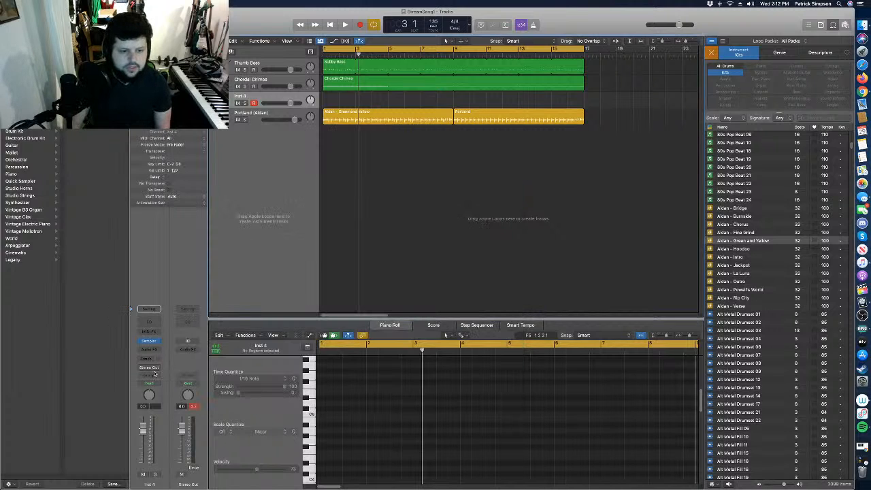
Look through the available instruments for the Inst 4 track and load the mono External Instrument on it.
{"action": "left_click", "coordinate": [154, 346]}
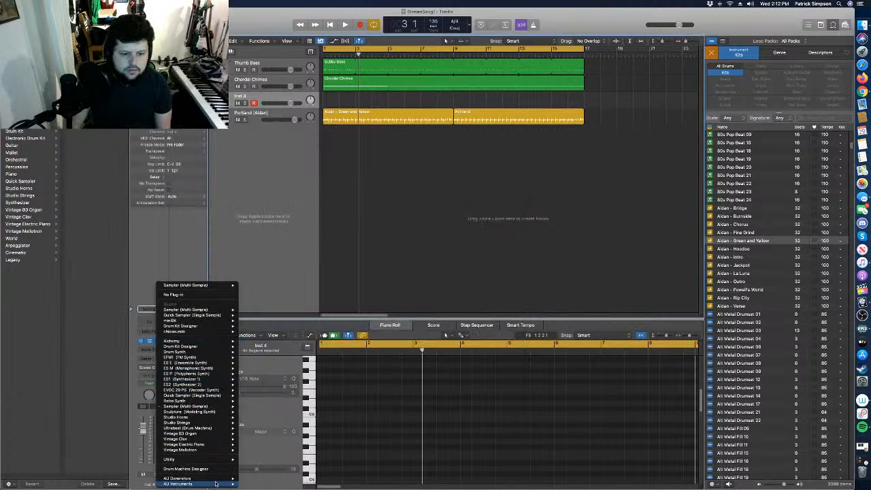
{"action": "mouse_move", "coordinate": [215, 482]}
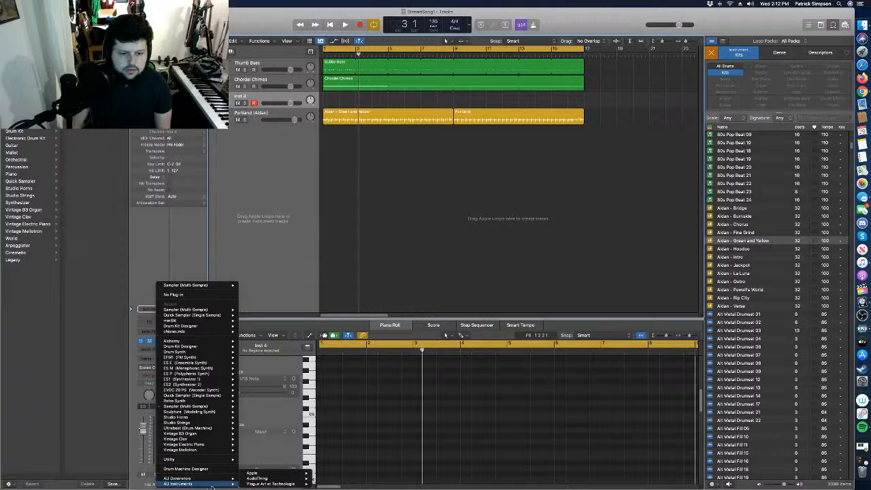
{"action": "mouse_move", "coordinate": [210, 461]}
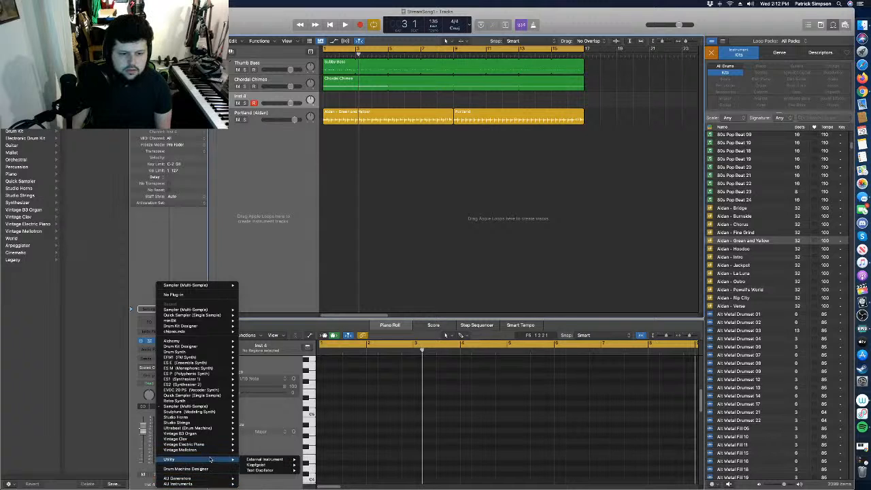
{"action": "mouse_move", "coordinate": [271, 462]}
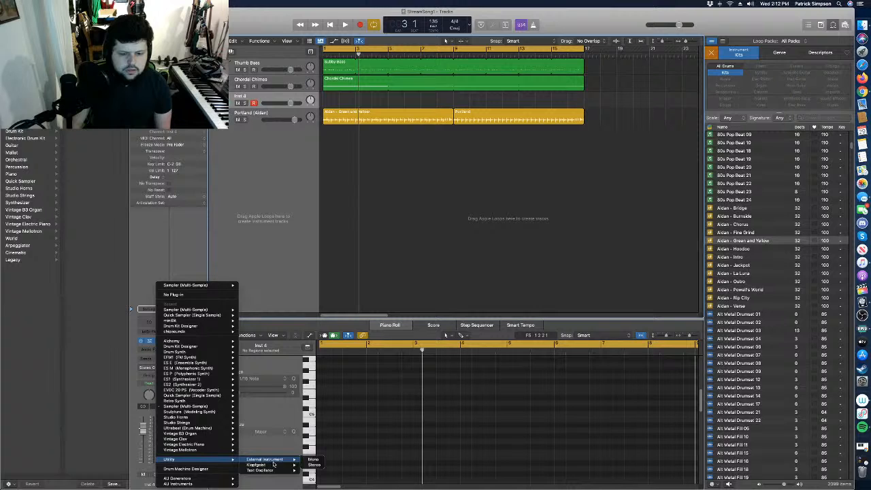
{"action": "mouse_move", "coordinate": [197, 406]}
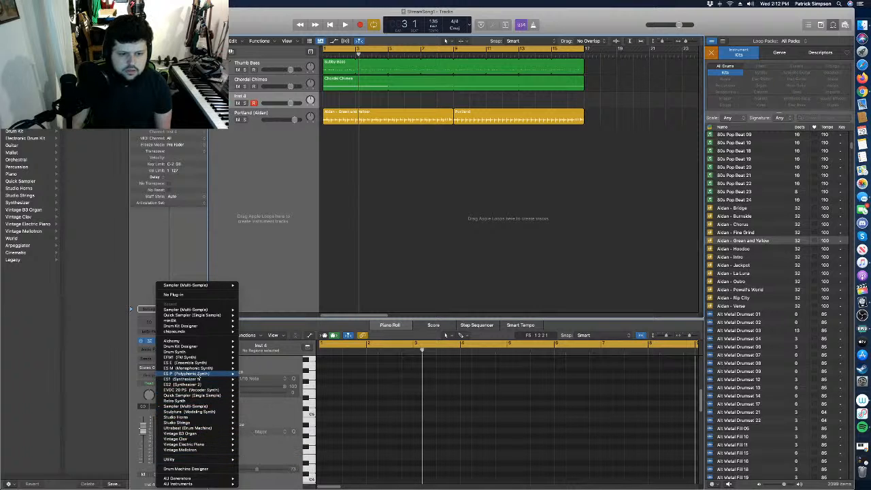
{"action": "mouse_move", "coordinate": [204, 346]}
{"action": "mouse_move", "coordinate": [204, 311]}
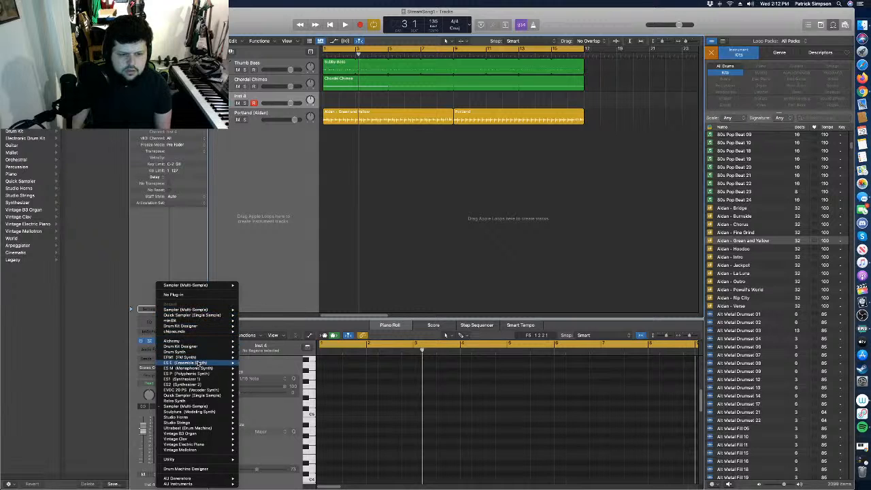
{"action": "mouse_move", "coordinate": [227, 390]}
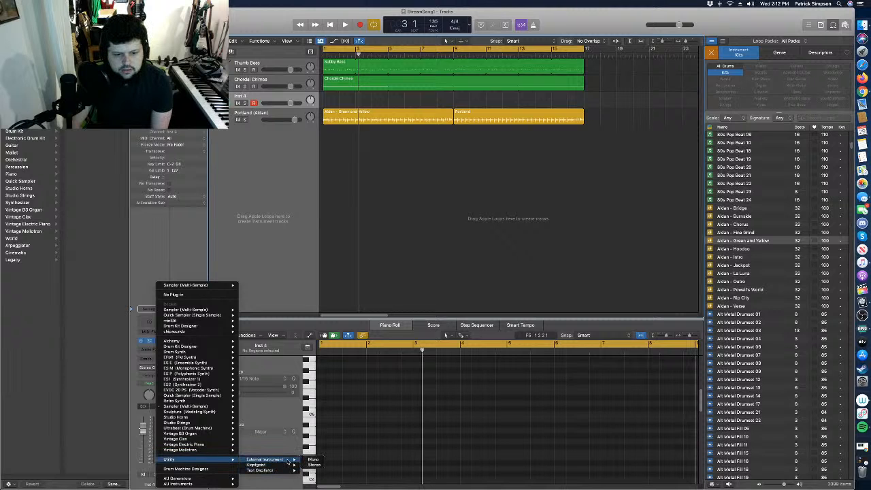
{"action": "left_click", "coordinate": [313, 460]}
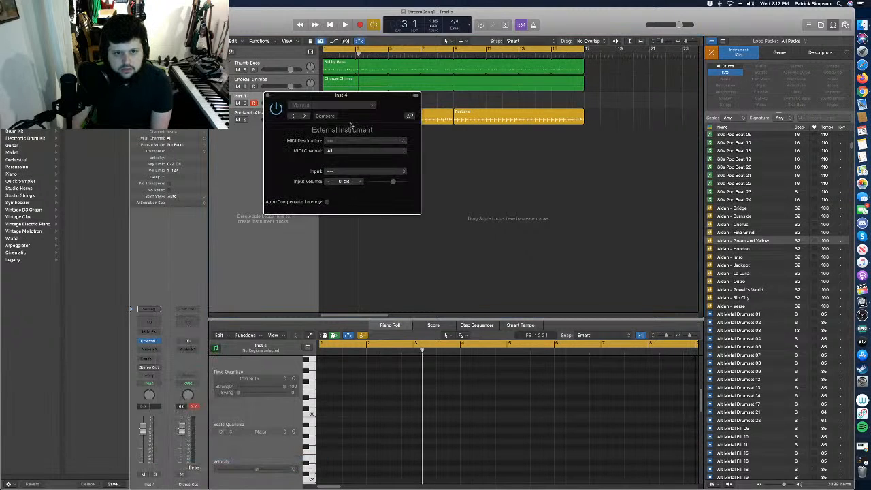
Set the External Instrument's MIDI destination to Akai MPK88 Port 1, check its setting options and close the plug-in window.
{"action": "left_click", "coordinate": [359, 141]}
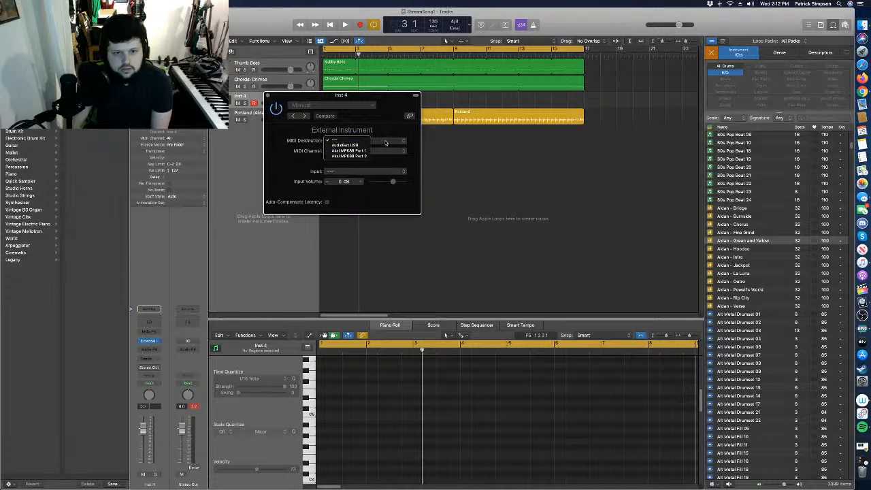
{"action": "left_click", "coordinate": [370, 151]}
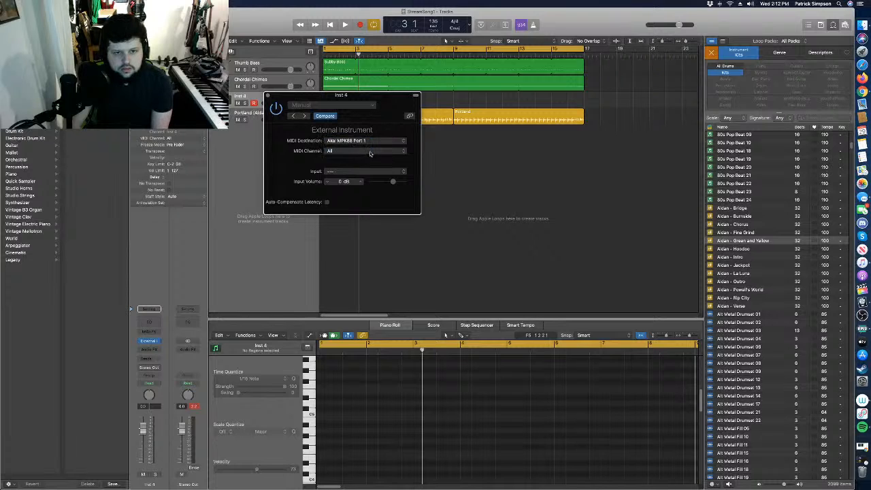
{"action": "left_click", "coordinate": [346, 107]}
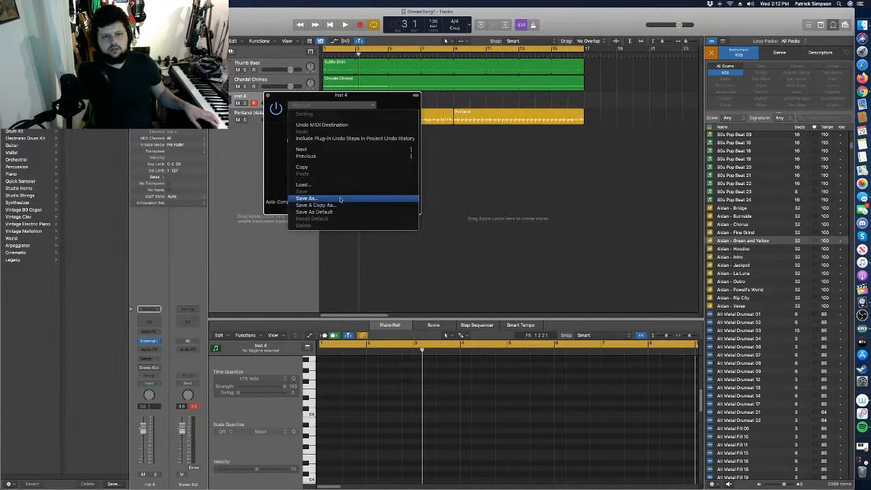
{"action": "left_click", "coordinate": [410, 101]}
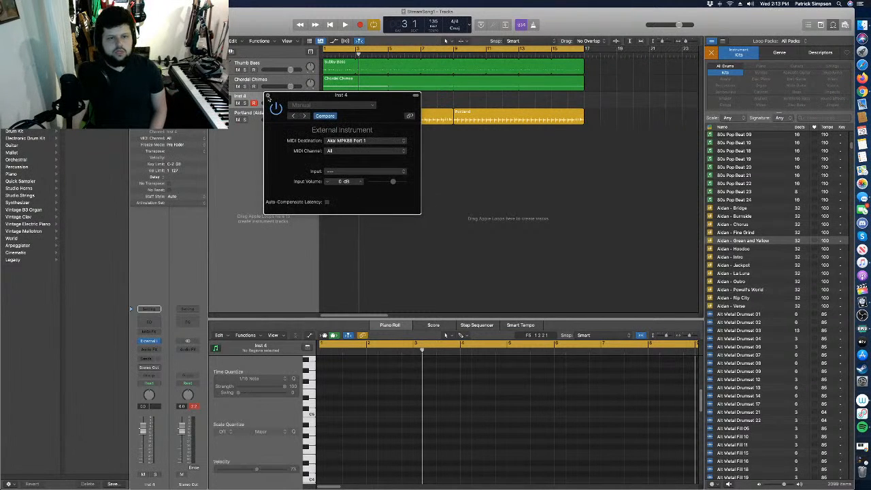
{"action": "left_click", "coordinate": [269, 96]}
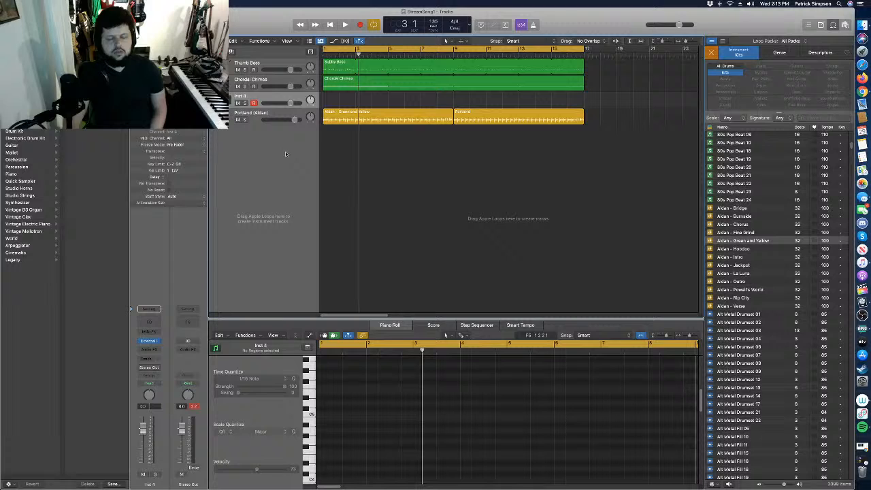
{"action": "left_click", "coordinate": [149, 341]}
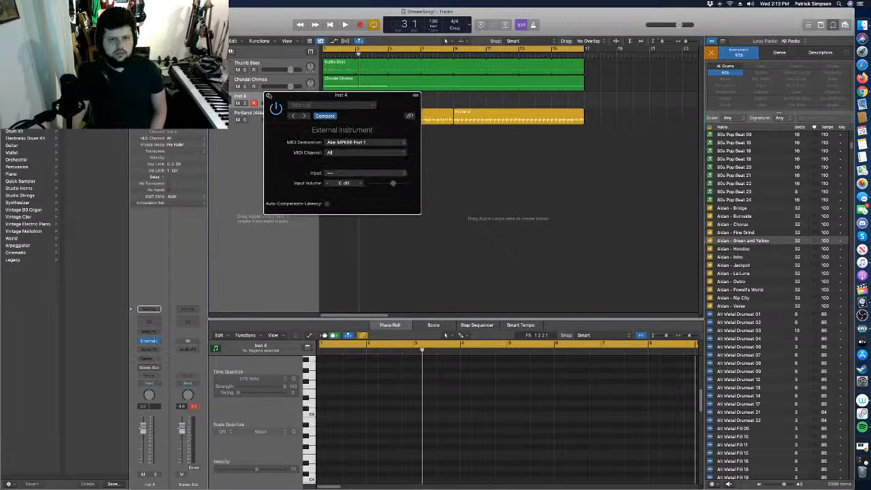
{"action": "left_click", "coordinate": [268, 96]}
Replace the Inst 4 instrument with Quick Sampler, look through its audio file and preset options and close the plug-in window.
{"action": "left_click", "coordinate": [158, 342]}
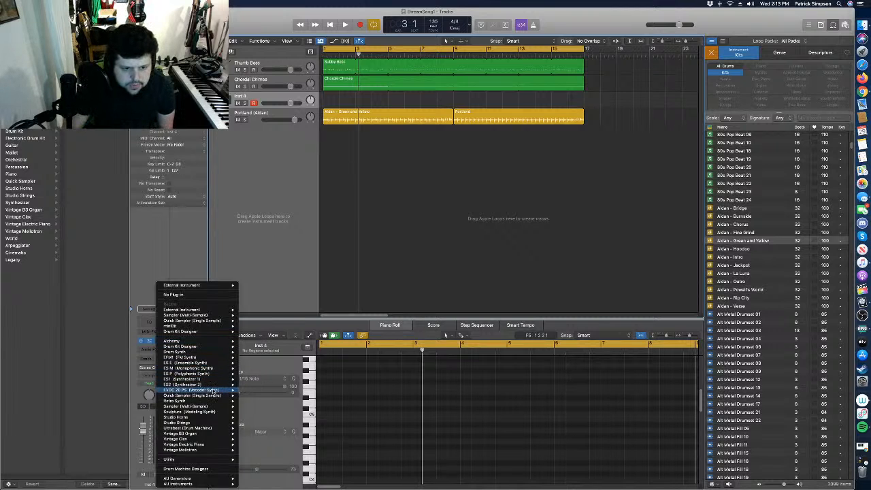
{"action": "left_click", "coordinate": [252, 395]}
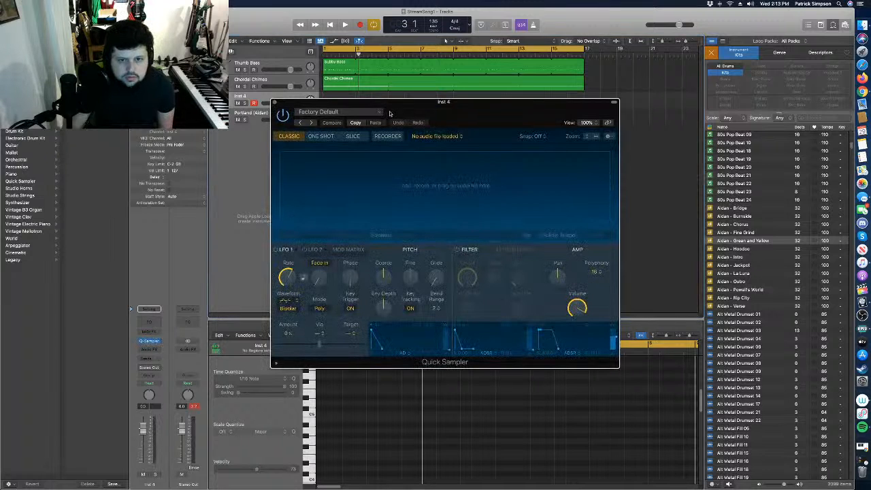
{"action": "left_click_drag", "start_coordinate": [451, 110], "coordinate": [296, 189]}
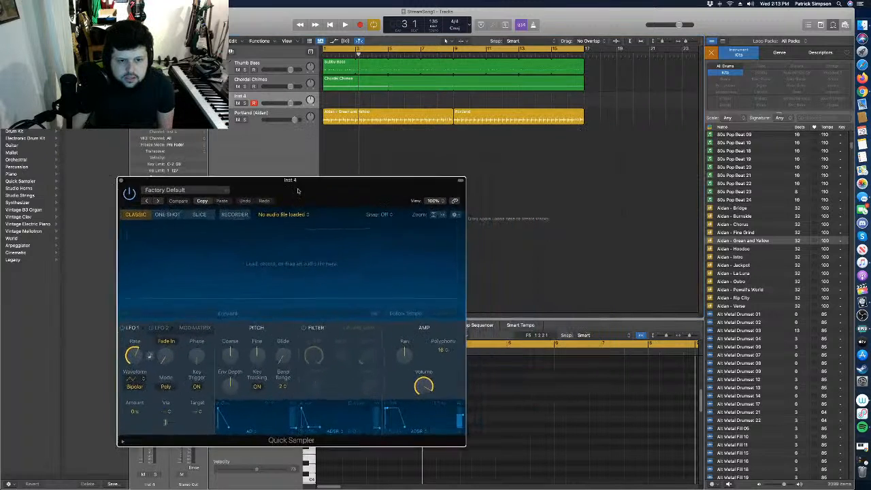
{"action": "left_click", "coordinate": [291, 215]}
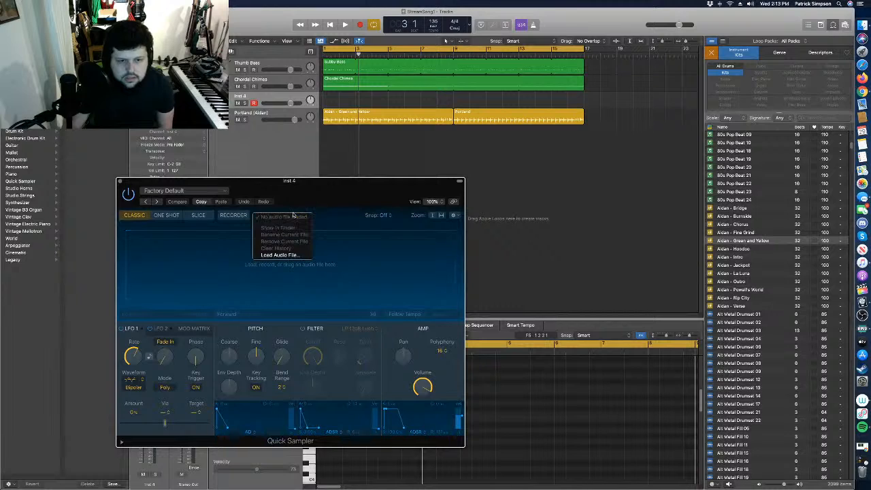
{"action": "left_click", "coordinate": [315, 189]}
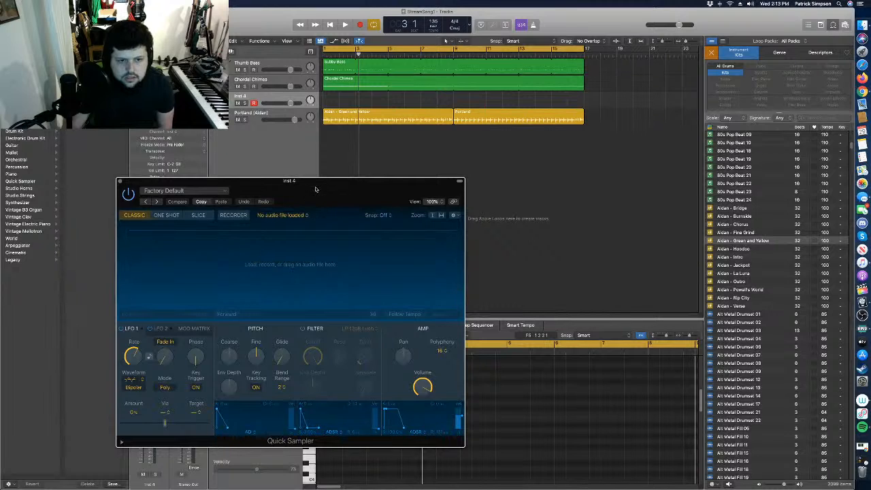
{"action": "left_click", "coordinate": [199, 192]}
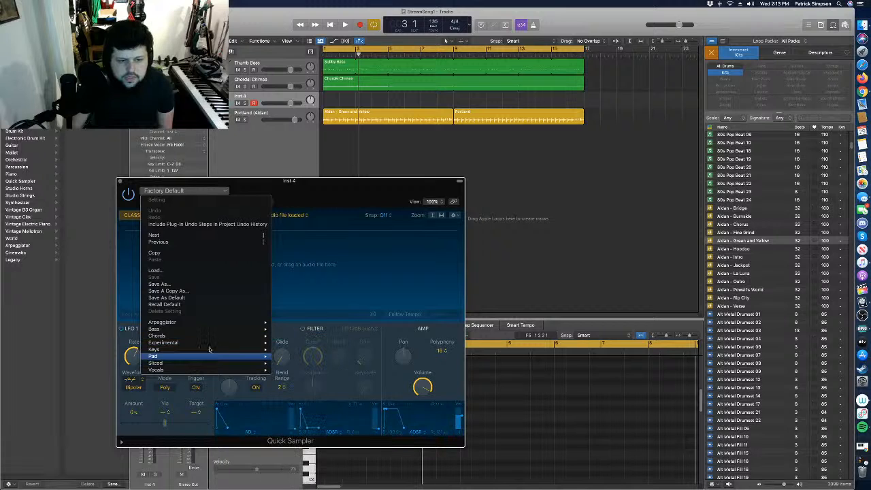
{"action": "left_click", "coordinate": [365, 190]}
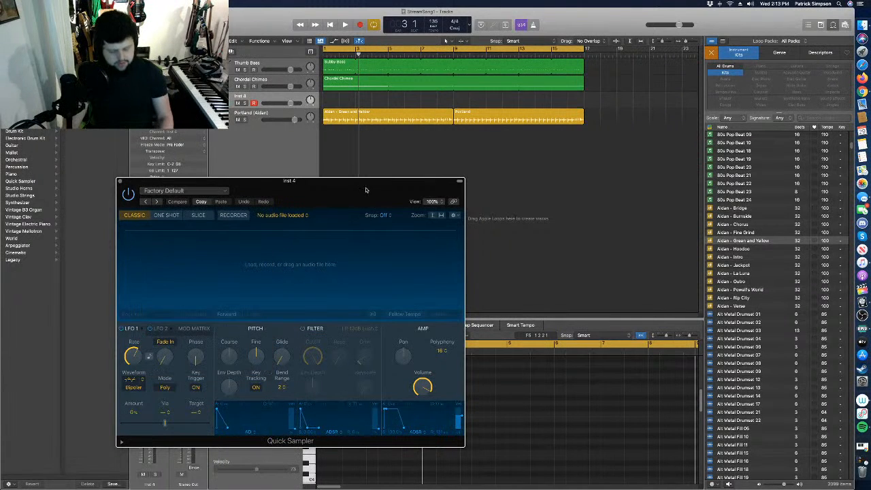
{"action": "left_click", "coordinate": [120, 181]}
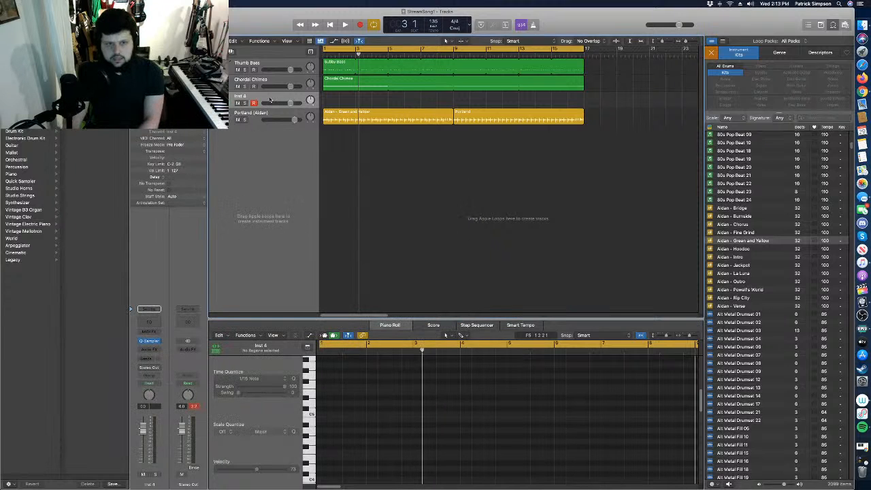
Delete the Inst 4 track and create one new software instrument track with an empty channel strip.
{"action": "key", "text": "super+BackSpace"}
{"action": "left_click", "coordinate": [219, 52]}
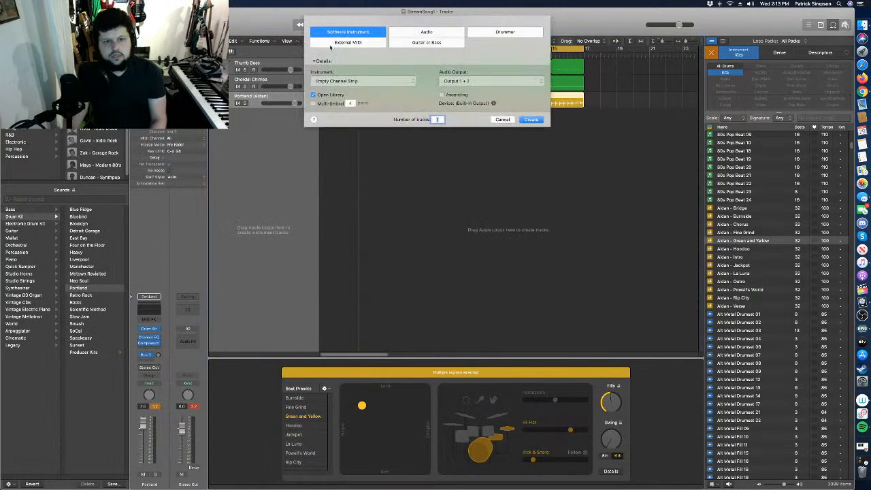
{"action": "left_click", "coordinate": [383, 81]}
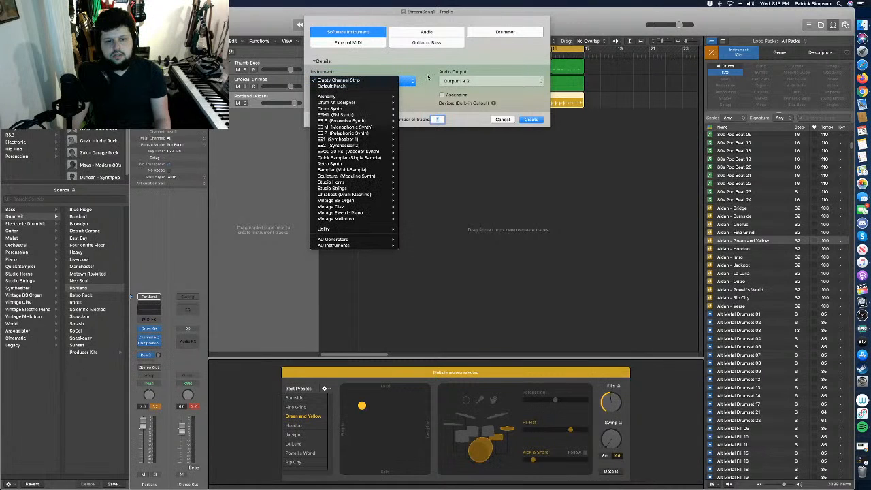
{"action": "left_click", "coordinate": [532, 120]}
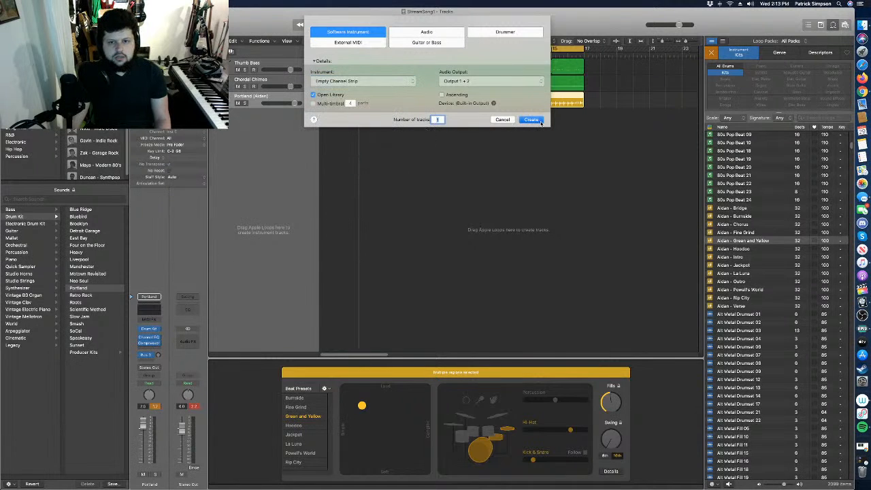
{"action": "left_click", "coordinate": [531, 120]}
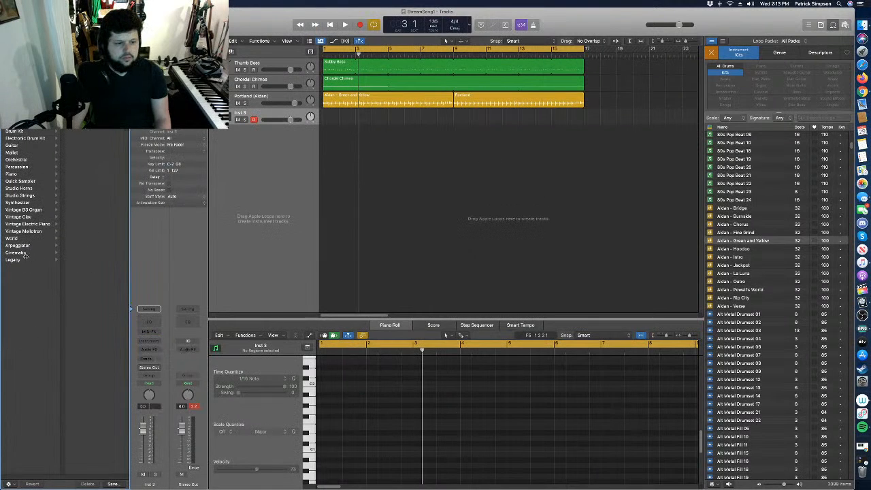
Load the EXS24 Sampler patch from the Legacy Logic library's External Instruments category on the new track.
{"action": "left_click", "coordinate": [24, 260]}
{"action": "left_click", "coordinate": [83, 124]}
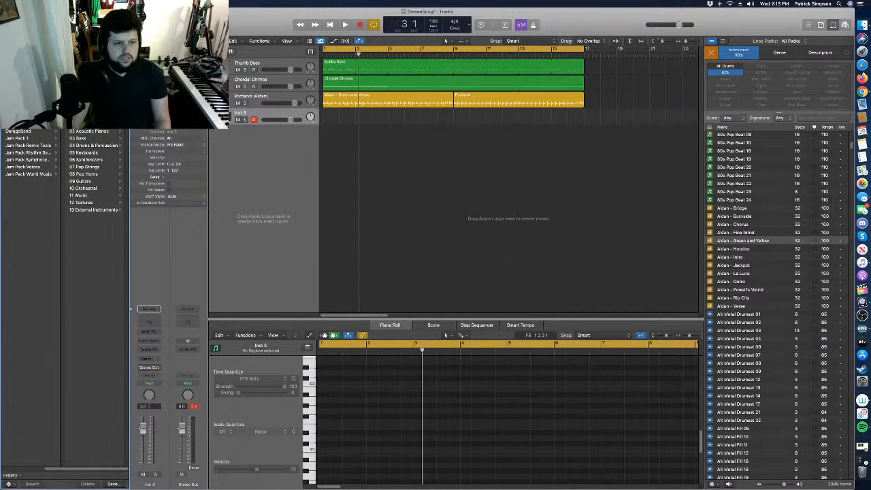
{"action": "left_click", "coordinate": [106, 124]}
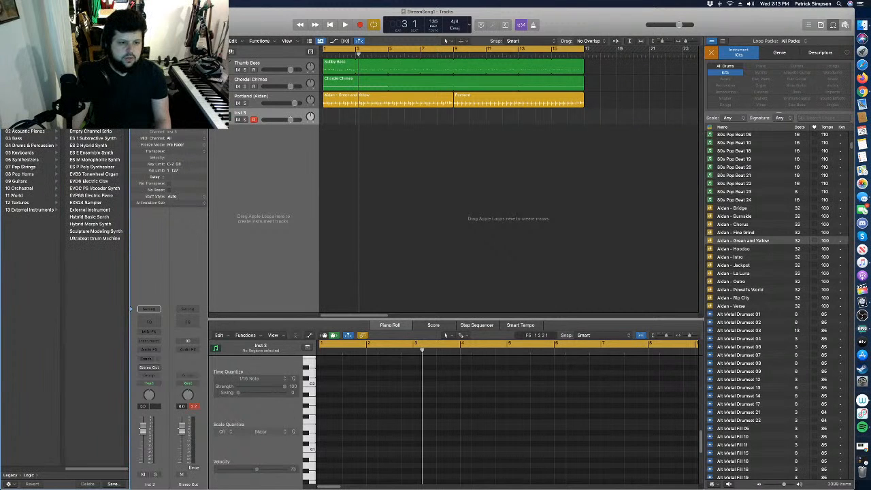
{"action": "left_click", "coordinate": [87, 203]}
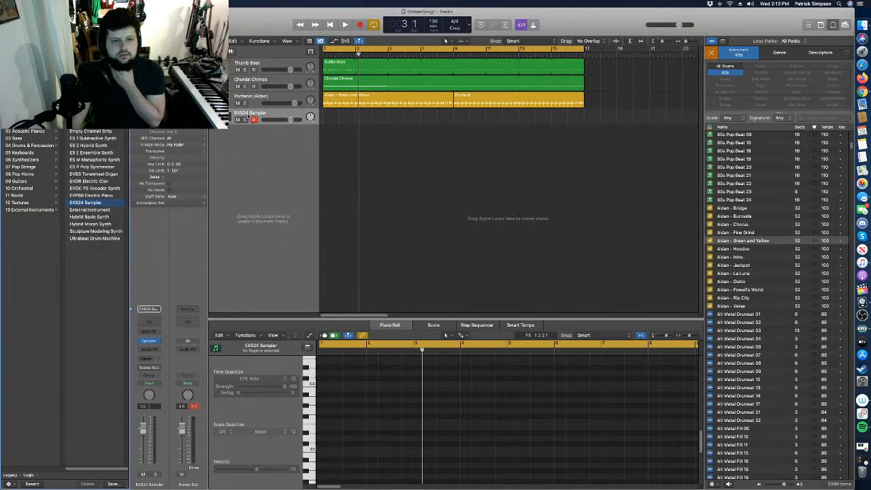
Open the EXS24 Sampler track's Sampler plug-in, look through the installed soundfonts and load Synth Bass 1 from the Sonic_And_Knuckles soundfont.
{"action": "left_click", "coordinate": [150, 349]}
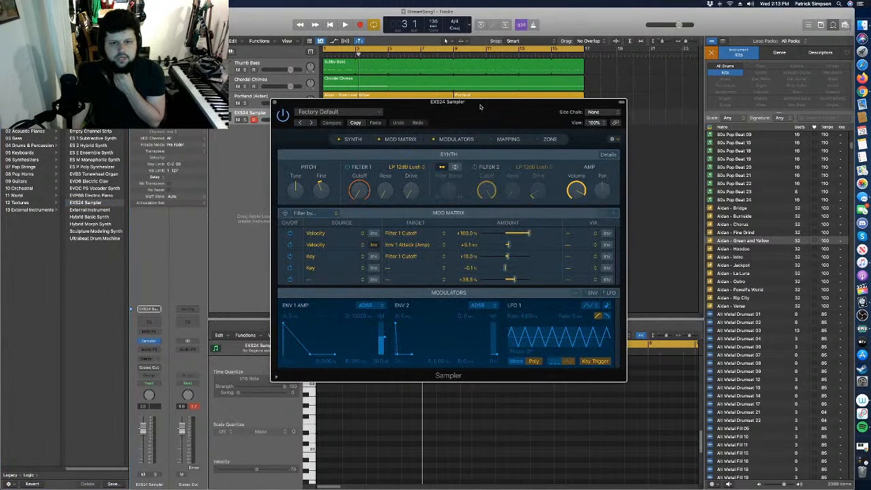
{"action": "left_click_drag", "start_coordinate": [480, 107], "coordinate": [354, 143]}
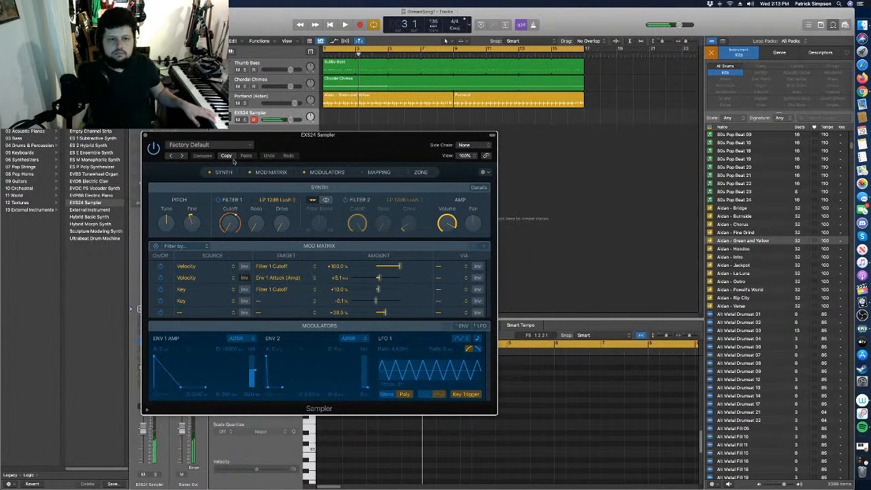
{"action": "left_click", "coordinate": [226, 144]}
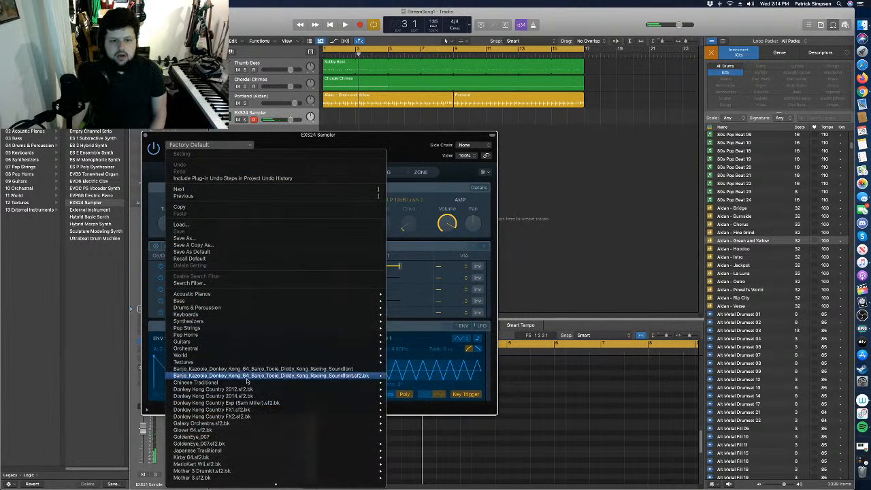
{"action": "mouse_move", "coordinate": [251, 416]}
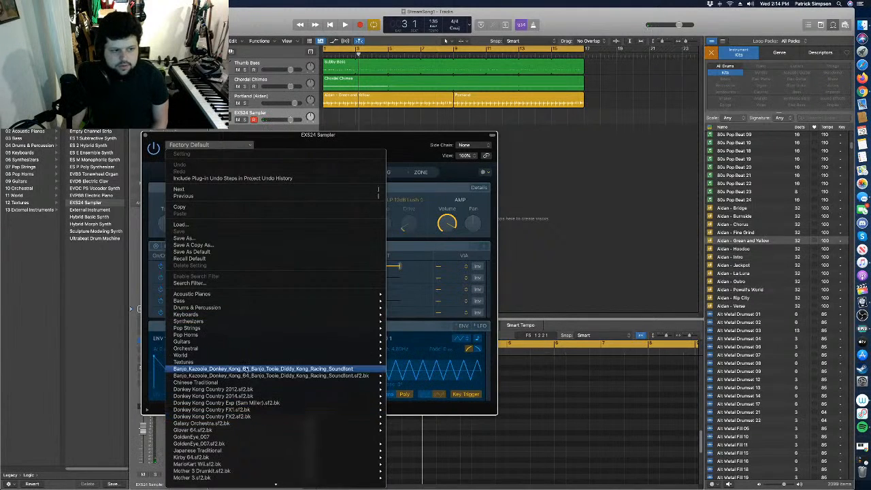
{"action": "mouse_move", "coordinate": [230, 433]}
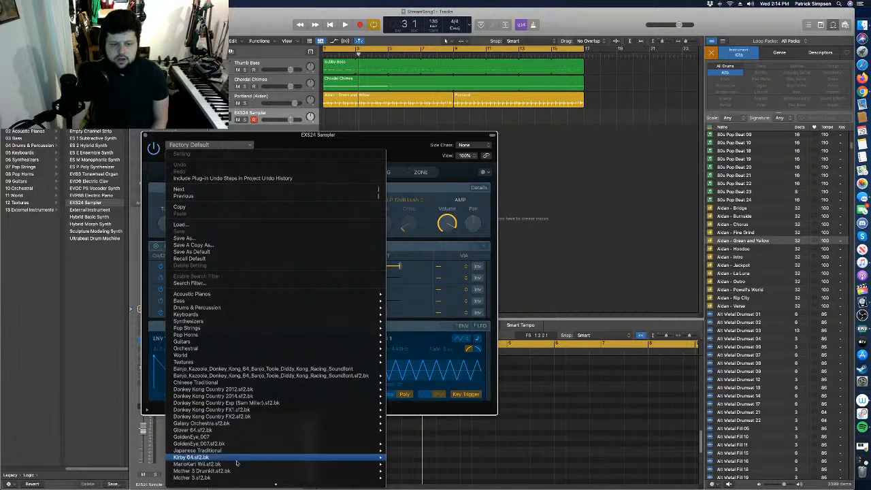
{"action": "scroll", "coordinate": [252, 399], "scroll_direction": "down", "scroll_amount": 3}
{"action": "scroll", "coordinate": [251, 399], "scroll_direction": "down", "scroll_amount": 2}
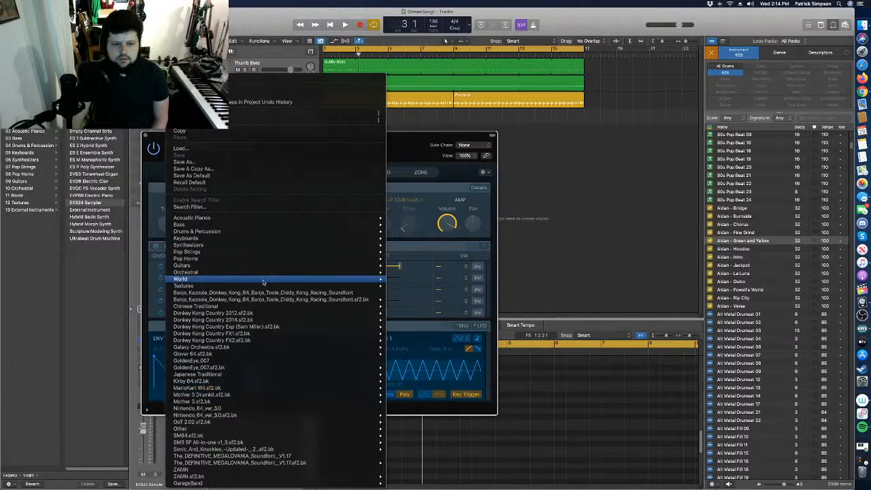
{"action": "mouse_move", "coordinate": [261, 286]}
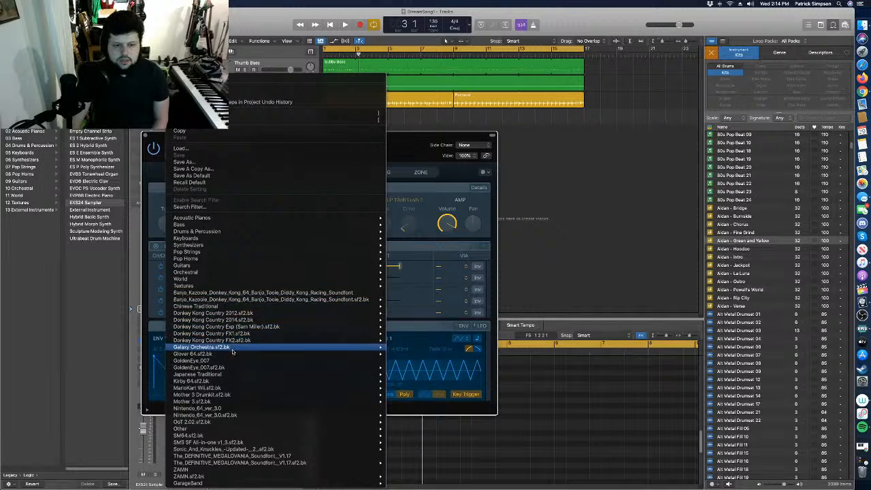
{"action": "mouse_move", "coordinate": [230, 385]}
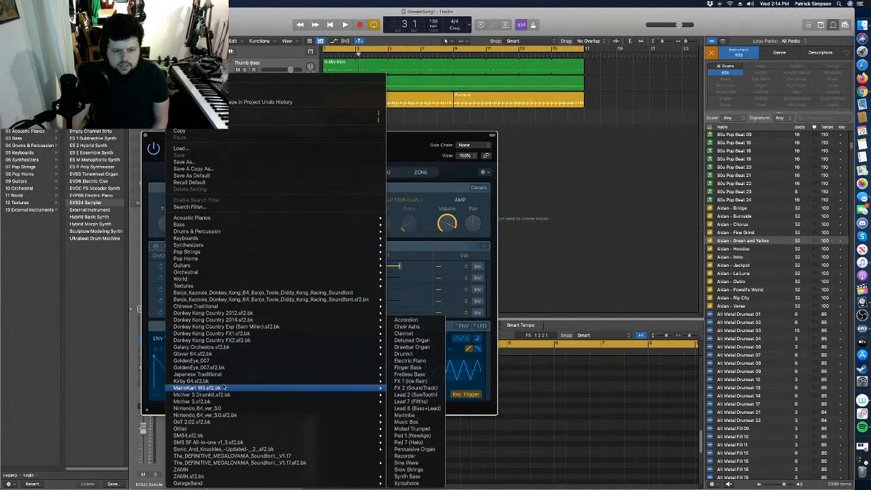
{"action": "mouse_move", "coordinate": [225, 368]}
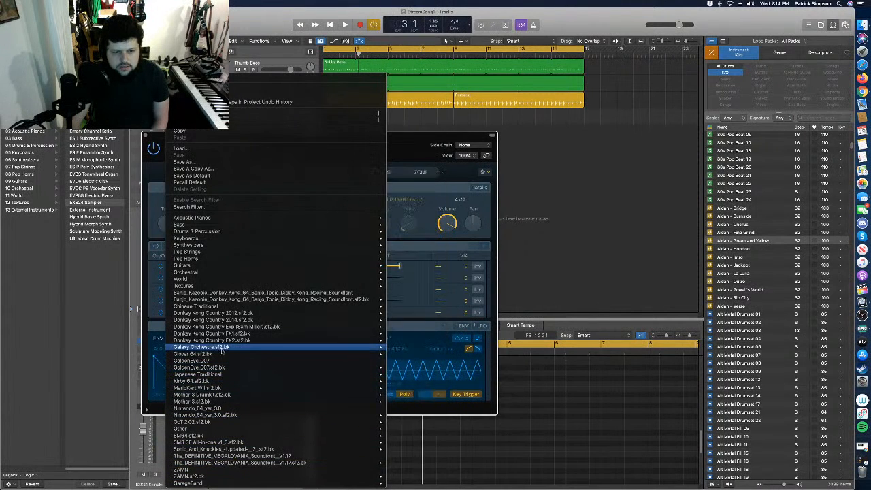
{"action": "mouse_move", "coordinate": [214, 287]}
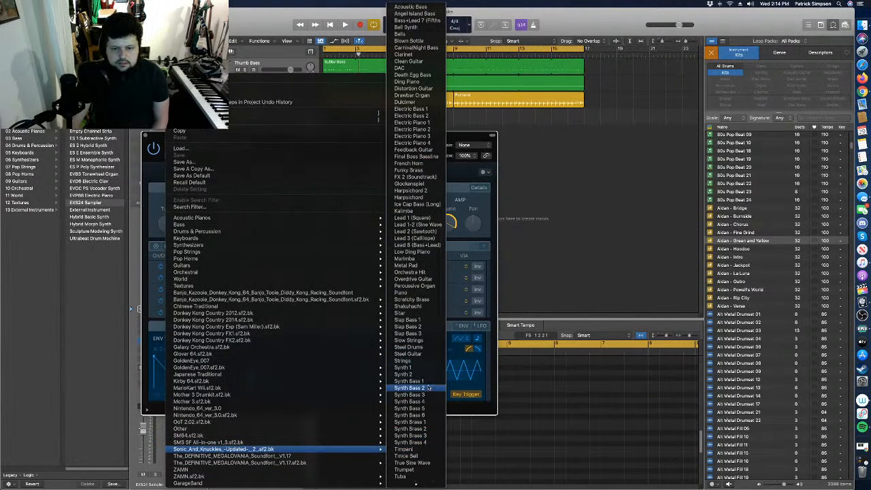
{"action": "left_click", "coordinate": [410, 381]}
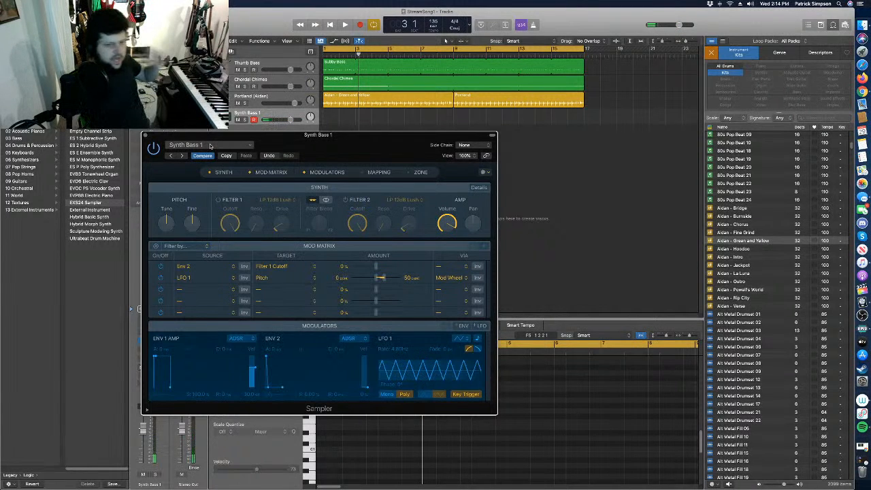
Audition further Sonic_And_Knuckles soundfont presets in the Sampler, including Synth Bass 6 and Synth Brass 1.
{"action": "left_click", "coordinate": [239, 145]}
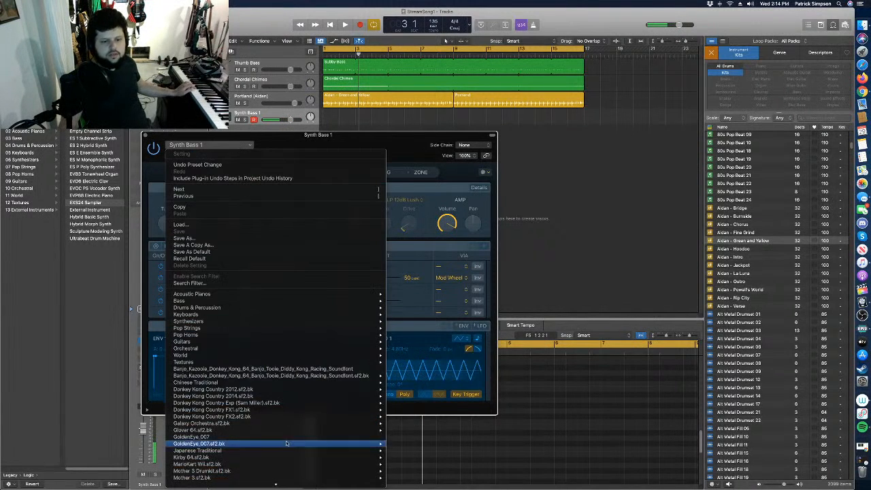
{"action": "mouse_move", "coordinate": [276, 477]}
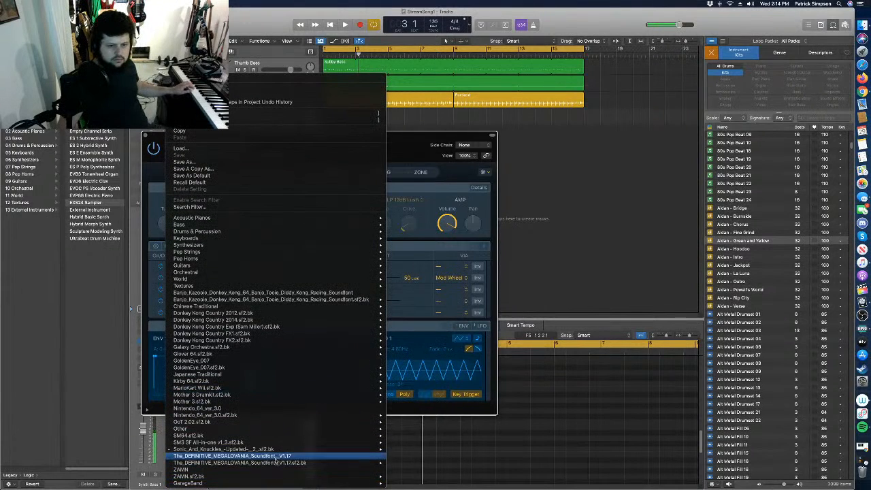
{"action": "mouse_move", "coordinate": [279, 451]}
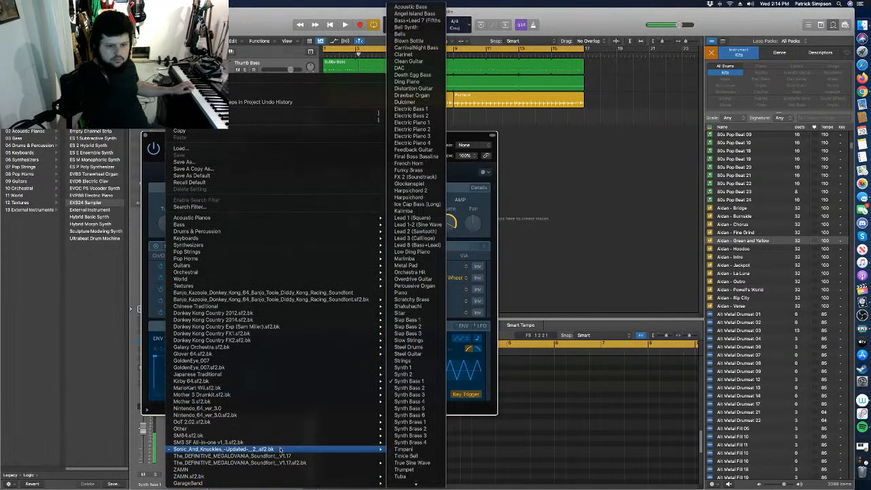
{"action": "left_click", "coordinate": [460, 173]}
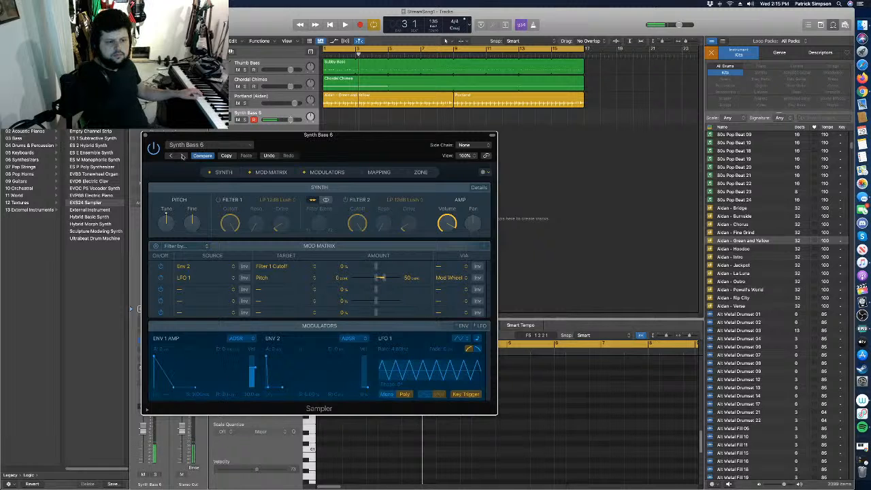
Load the Slap Bass 1 preset from the Sonic_And_Knuckles soundfont into the Sampler.
{"action": "left_click", "coordinate": [197, 145]}
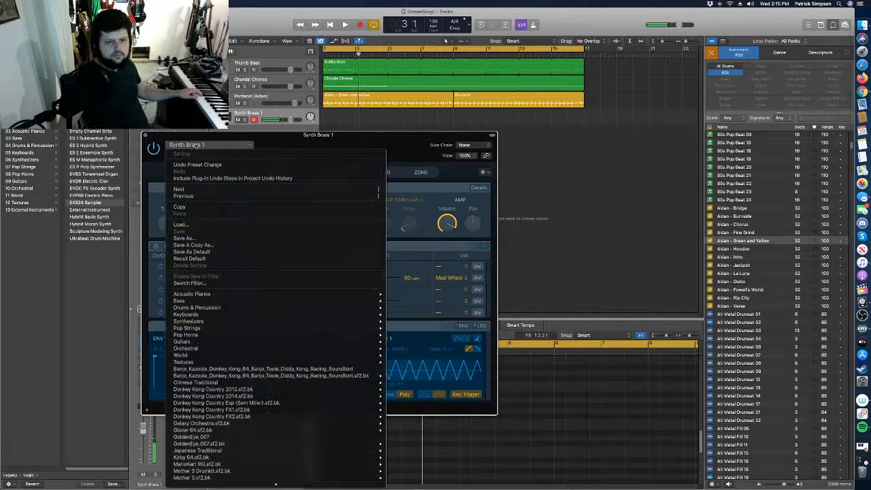
{"action": "scroll", "coordinate": [251, 459], "scroll_direction": "down", "scroll_amount": 5}
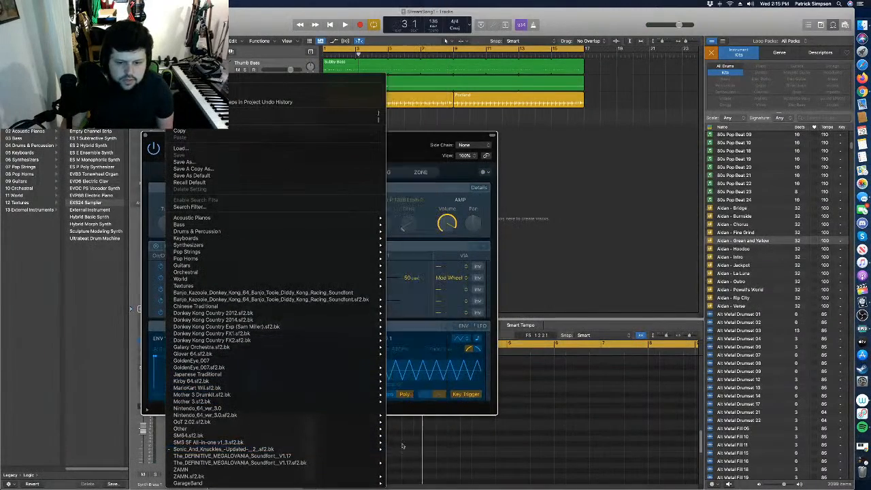
{"action": "scroll", "coordinate": [414, 451], "scroll_direction": "down", "scroll_amount": 1}
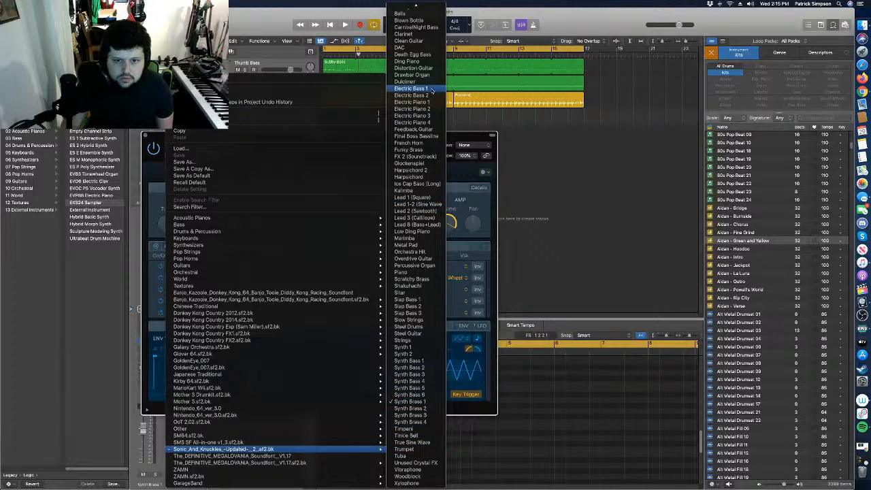
{"action": "left_click", "coordinate": [431, 303]}
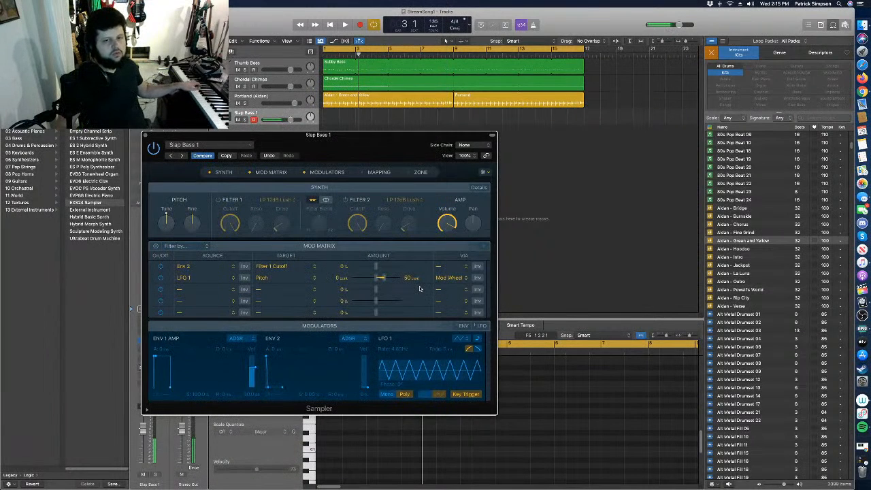
Copy the Subby Bass region from the Thumb Bass track to the Slap Bass 1 track at bar 1 and play the project.
{"action": "key", "text": "space"}
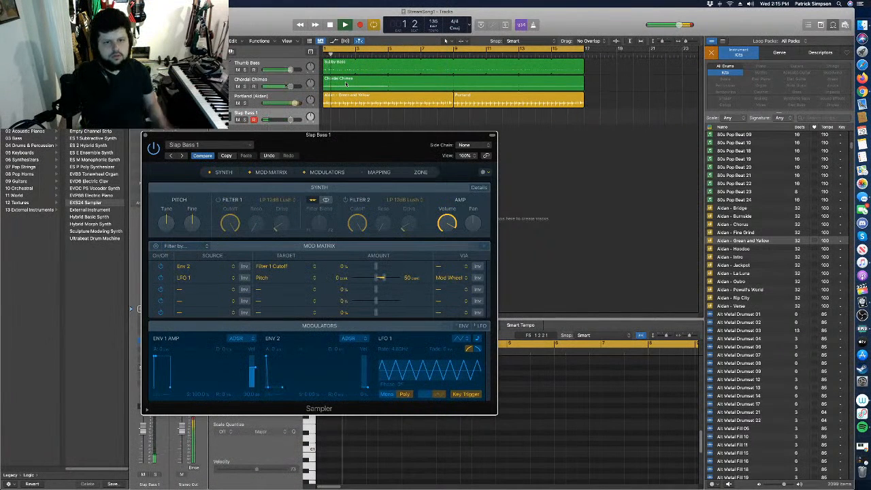
{"action": "key", "text": "space"}
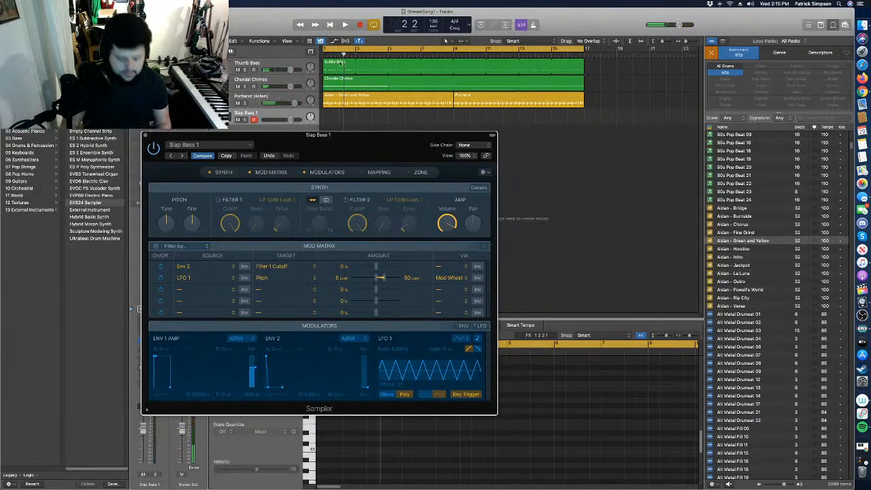
{"action": "left_click_drag", "start_coordinate": [340, 63], "coordinate": [338, 120]}
{"action": "key", "text": "space"}
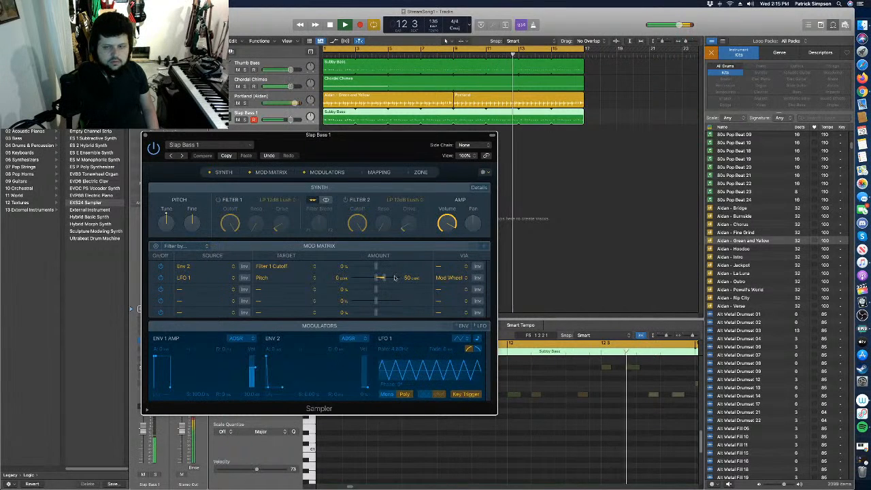
Clear the loop browser's Kits filter, lengthen the release of Slap Bass 1's amp envelope and close the Sampler window.
{"action": "left_click", "coordinate": [711, 53]}
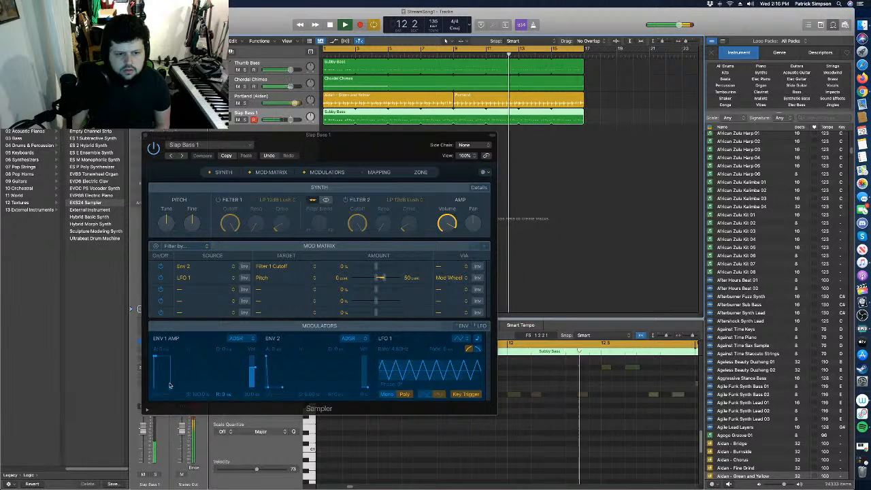
{"action": "left_click_drag", "start_coordinate": [170, 390], "coordinate": [191, 390]}
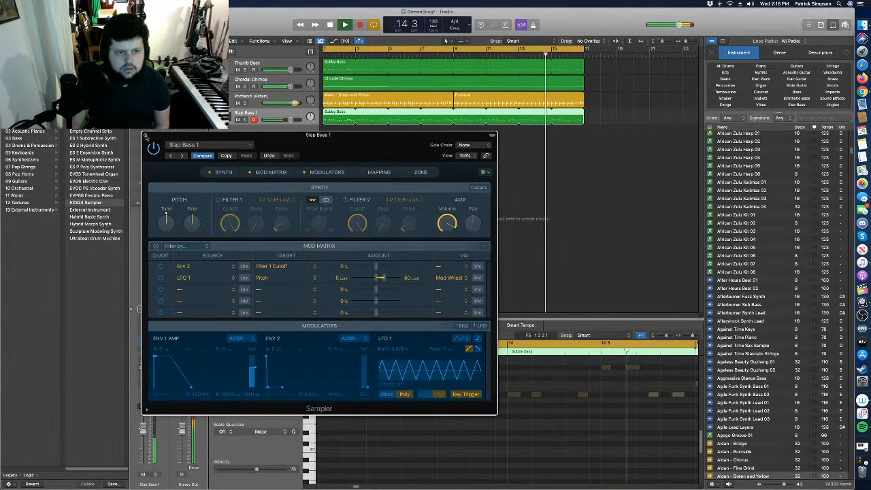
{"action": "left_click", "coordinate": [146, 135]}
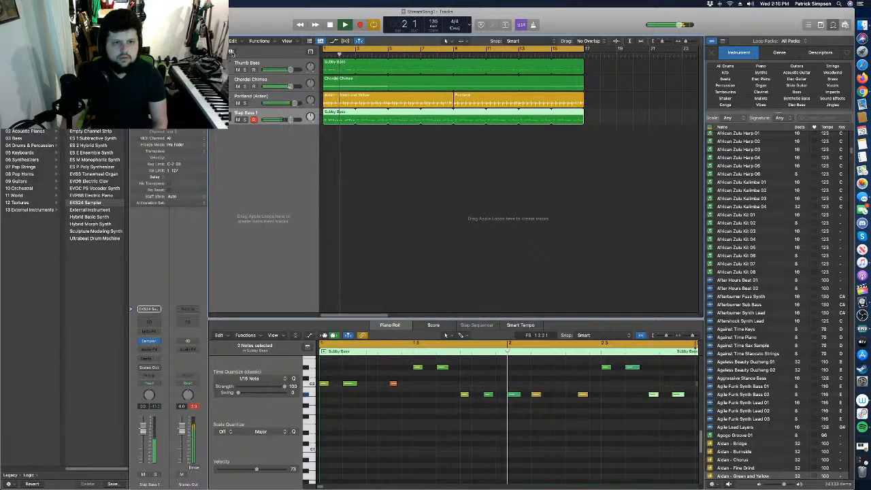
Add another EXS24 Sampler track below Slap Bass 1 and load the Steel Guitar preset from the Glover 64 soundfont.
{"action": "double_click", "coordinate": [255, 162]}
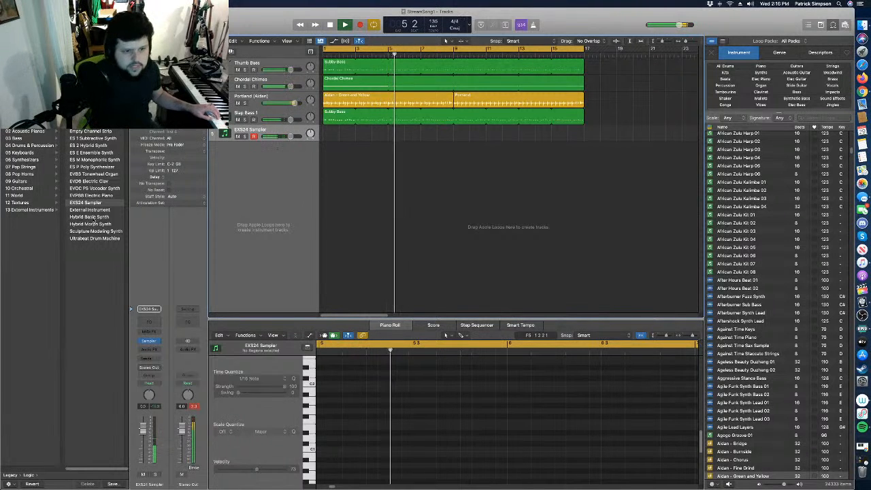
{"action": "left_click", "coordinate": [149, 341]}
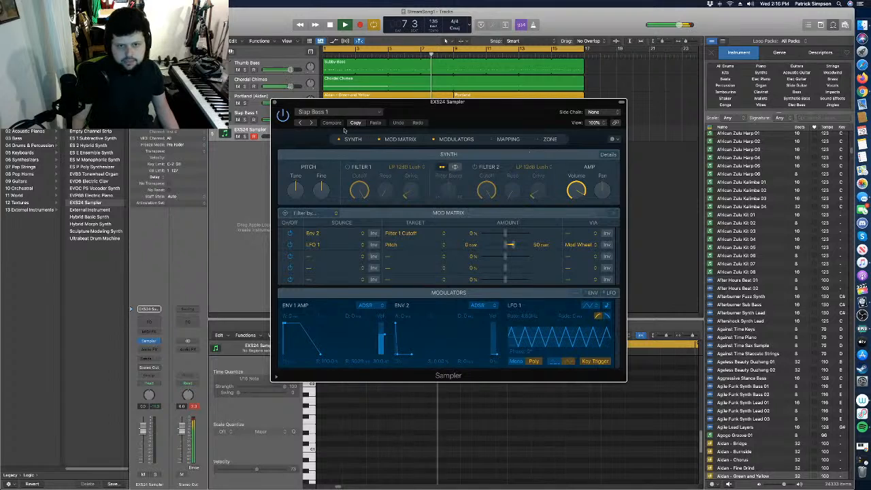
{"action": "left_click", "coordinate": [378, 113]}
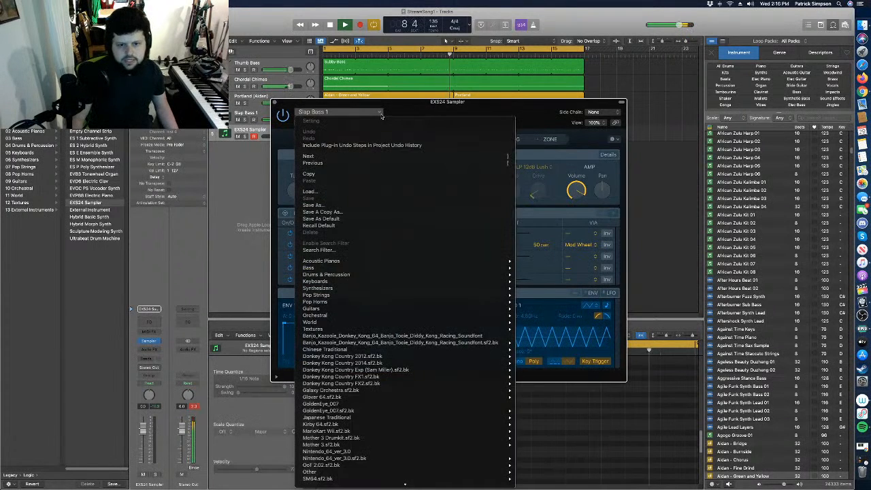
{"action": "mouse_move", "coordinate": [414, 465]}
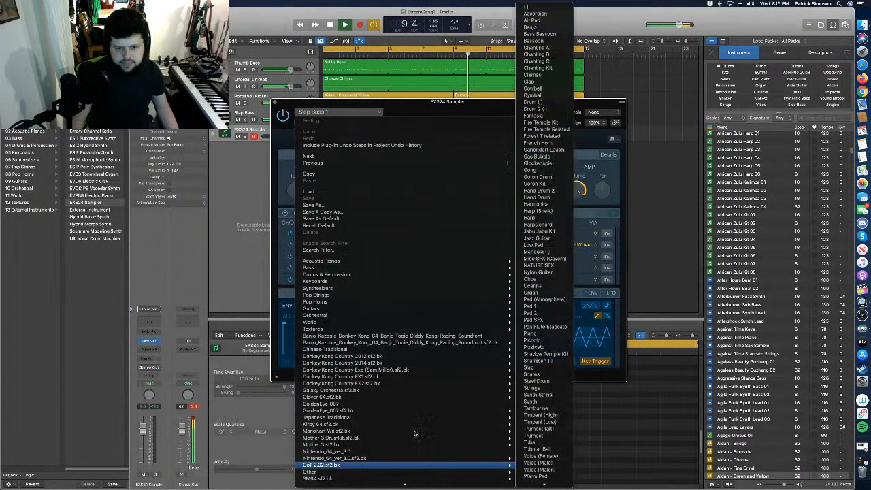
{"action": "mouse_move", "coordinate": [501, 397]}
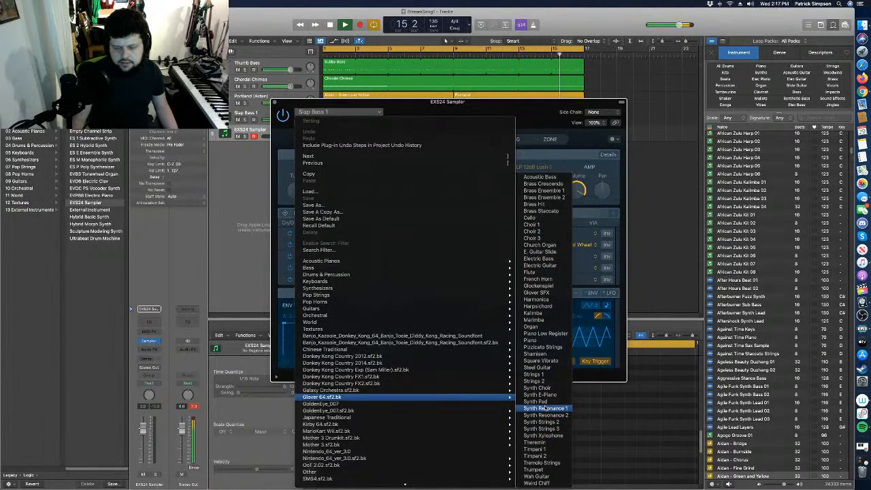
{"action": "left_click", "coordinate": [533, 368]}
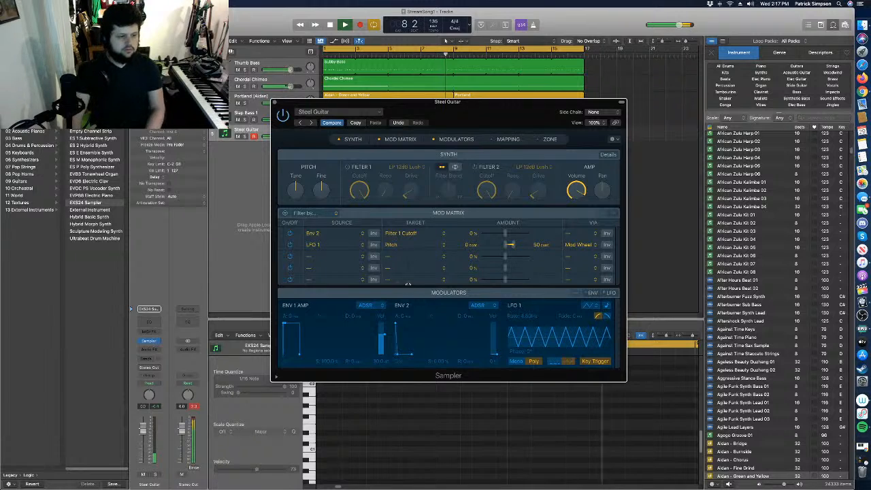
Replace the new track's Steel Guitar preset with Harmonica from the Glover 64 soundfont.
{"action": "left_click", "coordinate": [355, 114]}
{"action": "scroll", "coordinate": [364, 418], "scroll_direction": "down", "scroll_amount": 1}
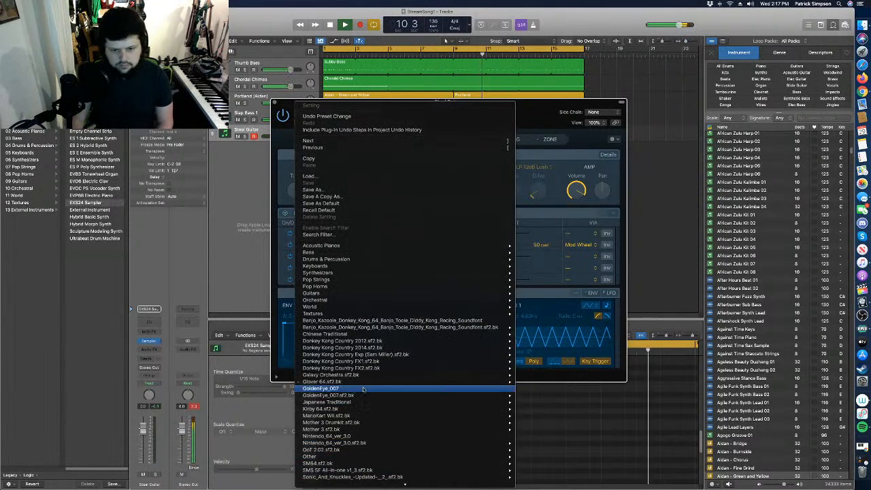
{"action": "mouse_move", "coordinate": [364, 386]}
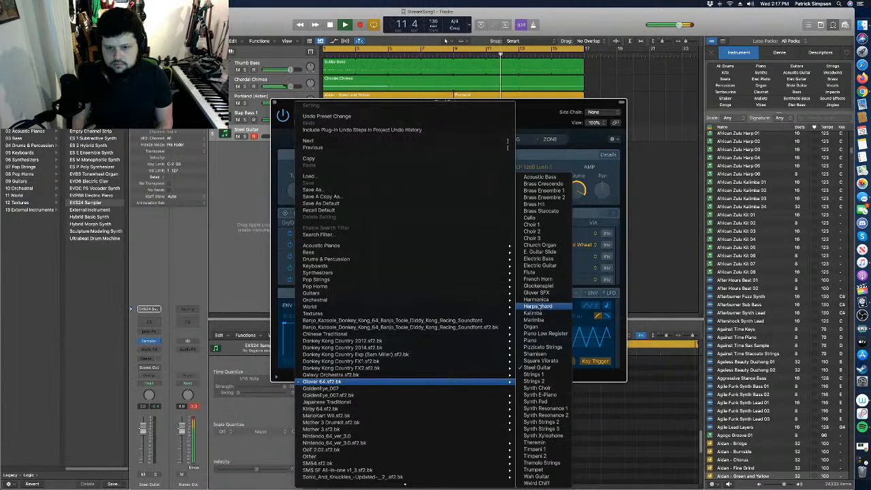
{"action": "left_click", "coordinate": [538, 300]}
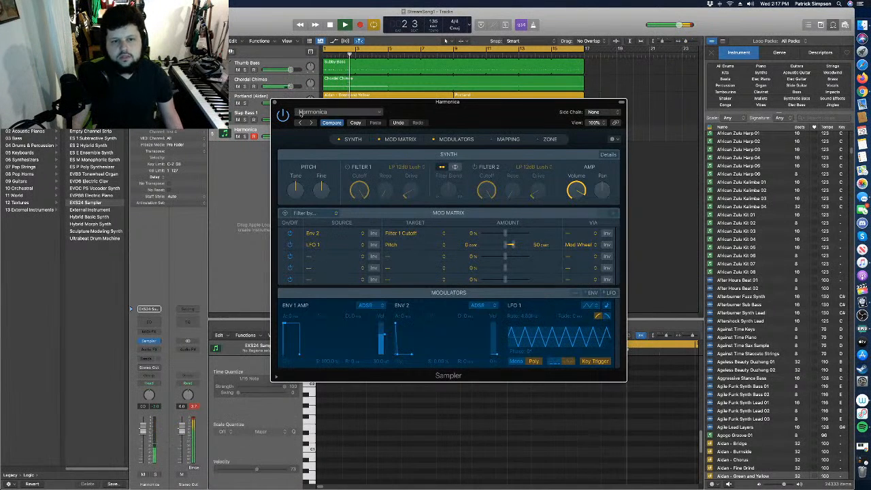
Replace the new track's Harmonica preset with Overdriven Guitar from the SMS SF All-in-one v1_3 soundfont and close the Sampler window.
{"action": "left_click", "coordinate": [307, 113]}
{"action": "scroll", "coordinate": [367, 413], "scroll_direction": "down", "scroll_amount": 3}
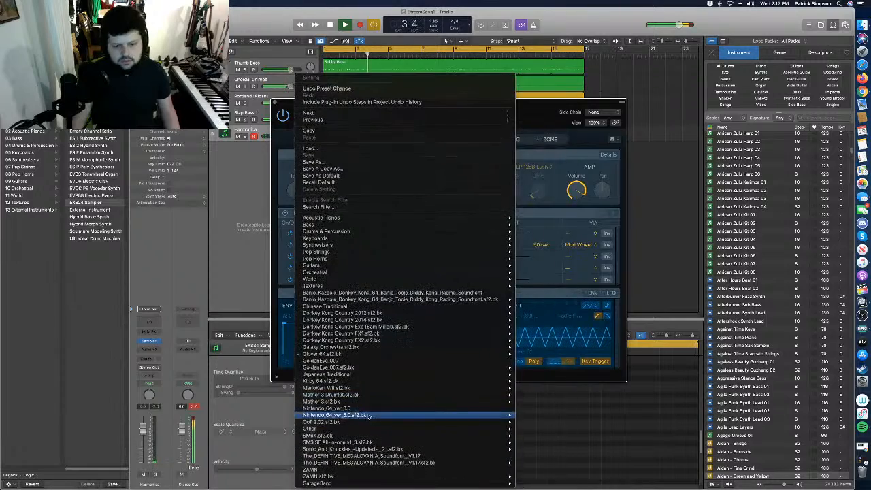
{"action": "mouse_move", "coordinate": [364, 444]}
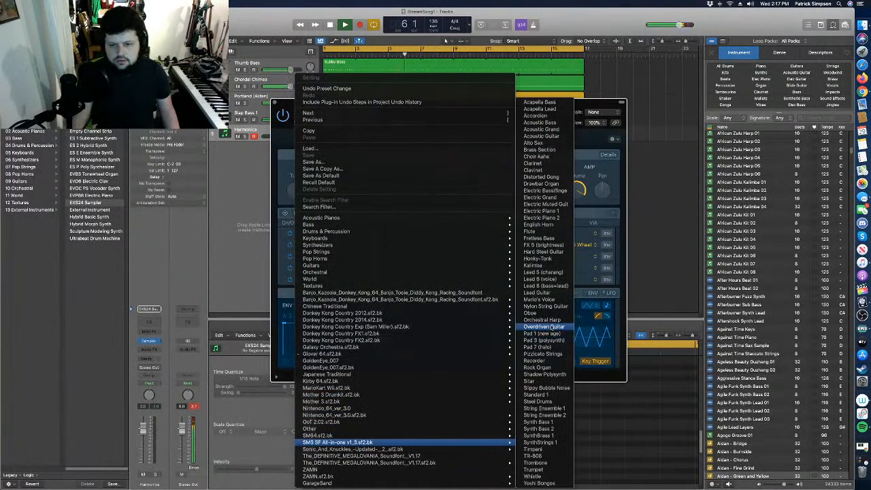
{"action": "left_click", "coordinate": [551, 328]}
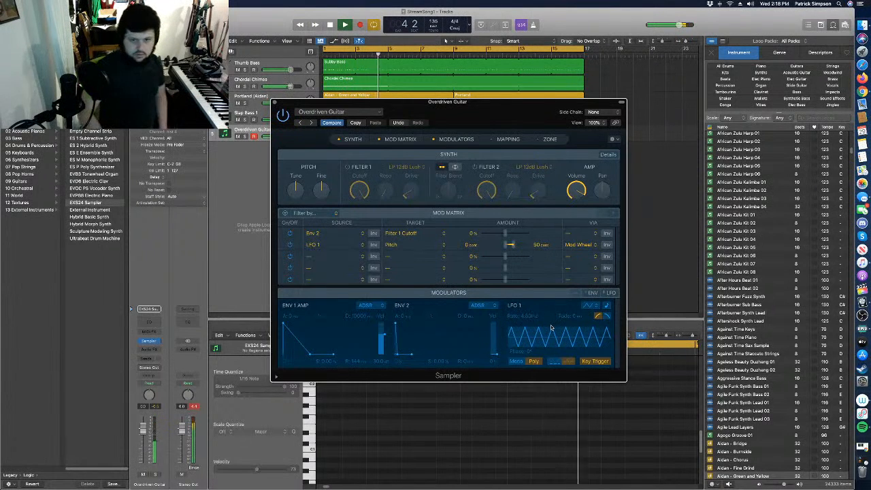
{"action": "scroll", "coordinate": [551, 327], "scroll_direction": "right", "scroll_amount": 10}
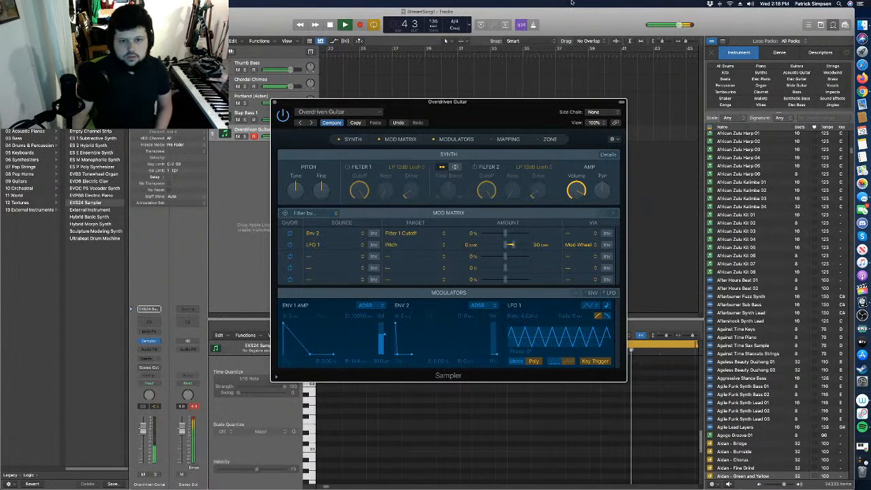
{"action": "left_click", "coordinate": [275, 103]}
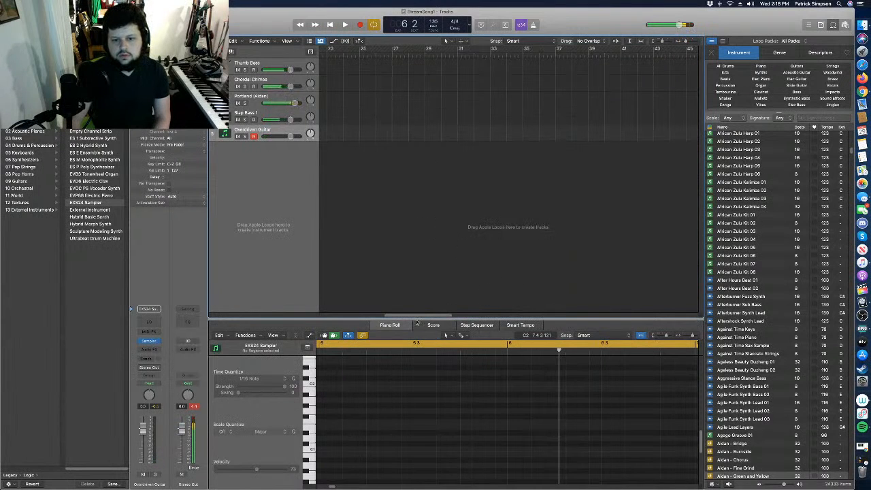
{"action": "left_click_drag", "start_coordinate": [413, 315], "coordinate": [297, 303]}
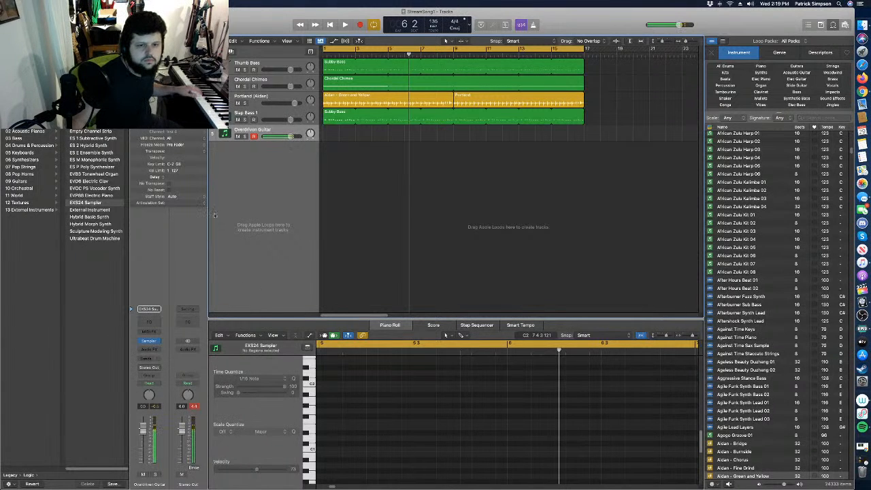
Play the project from bar 1 to audition the arrangement, stopping and restarting playback from the beginning.
{"action": "key", "text": "Return"}
{"action": "key", "text": "space"}
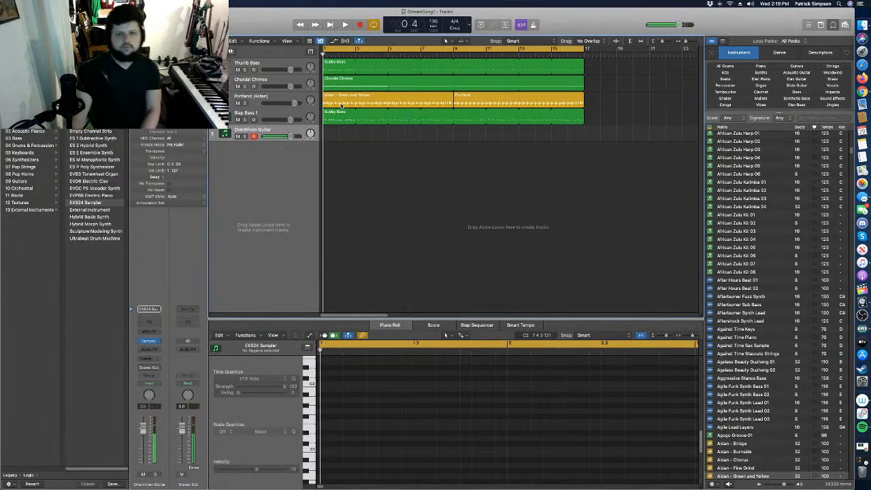
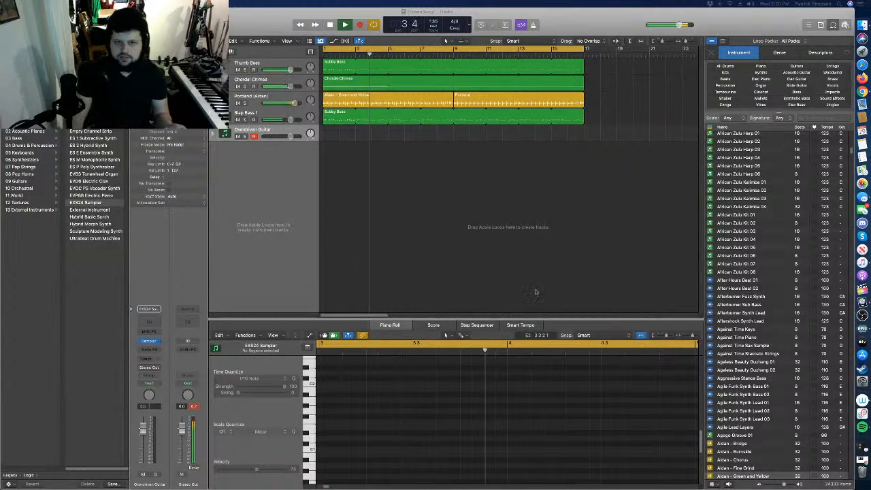
{"action": "left_click", "coordinate": [462, 257]}
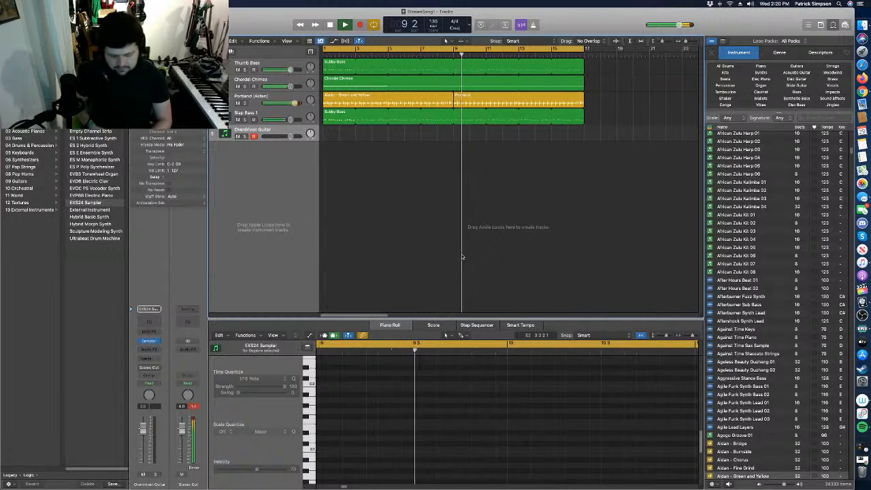
{"action": "key", "text": "space"}
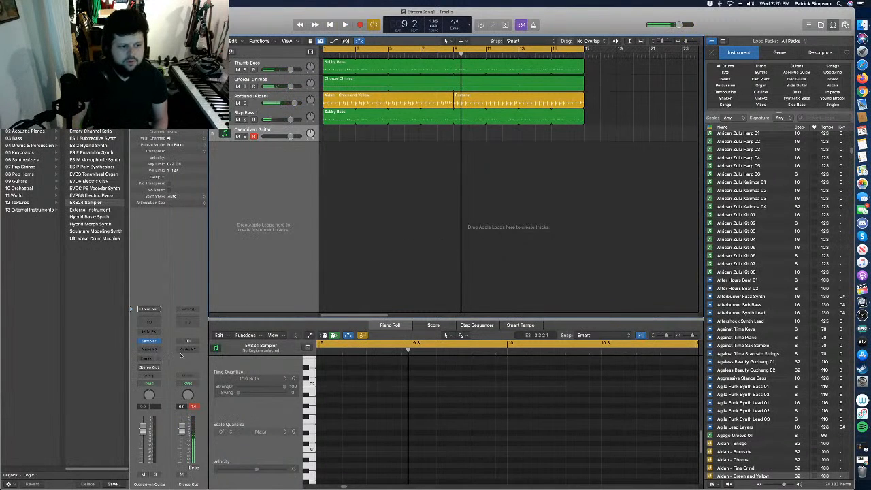
{"action": "left_click", "coordinate": [373, 55]}
{"action": "key", "text": "Return"}
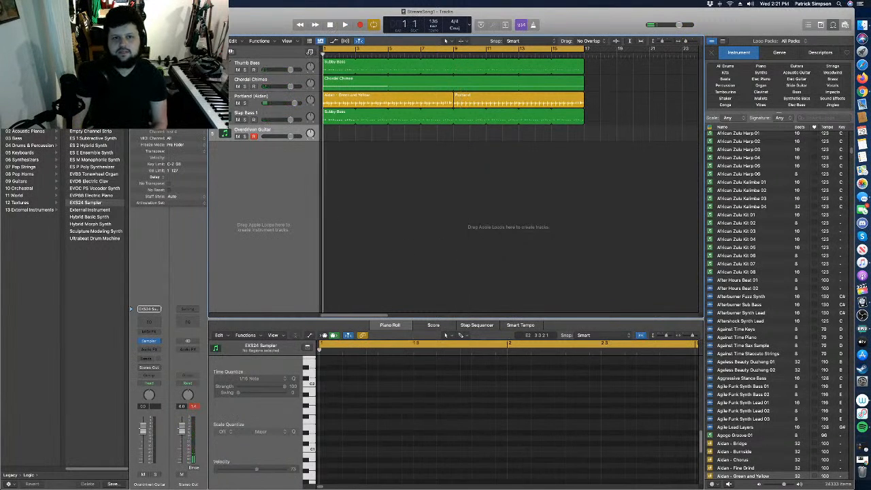
{"action": "key", "text": "space"}
{"action": "key", "text": "space"}
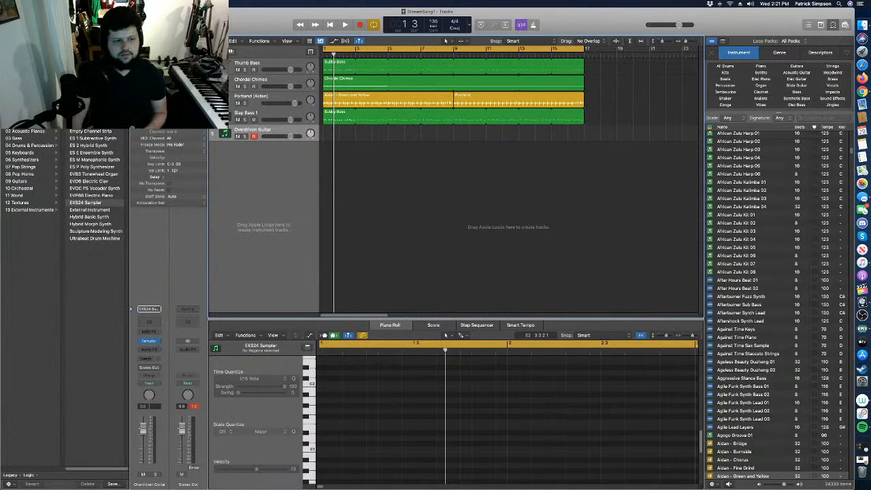
Return the playhead to bar 1 and set up a new track of the Audio type.
{"action": "key", "text": "super+Tab"}
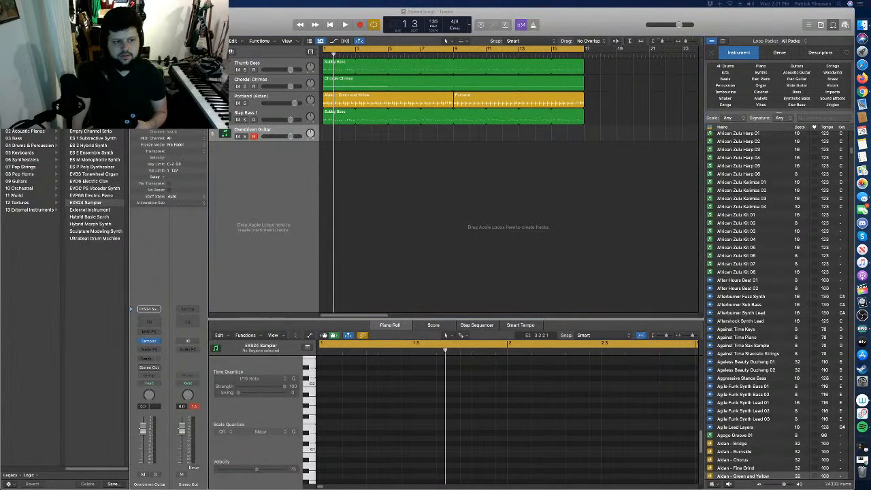
{"action": "left_click_drag", "start_coordinate": [342, 54], "coordinate": [243, 56]}
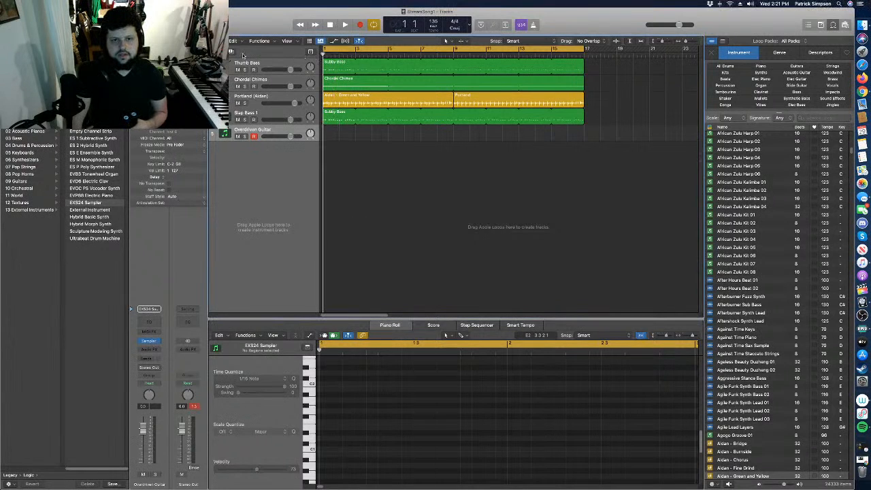
{"action": "key", "text": "alt+super+n"}
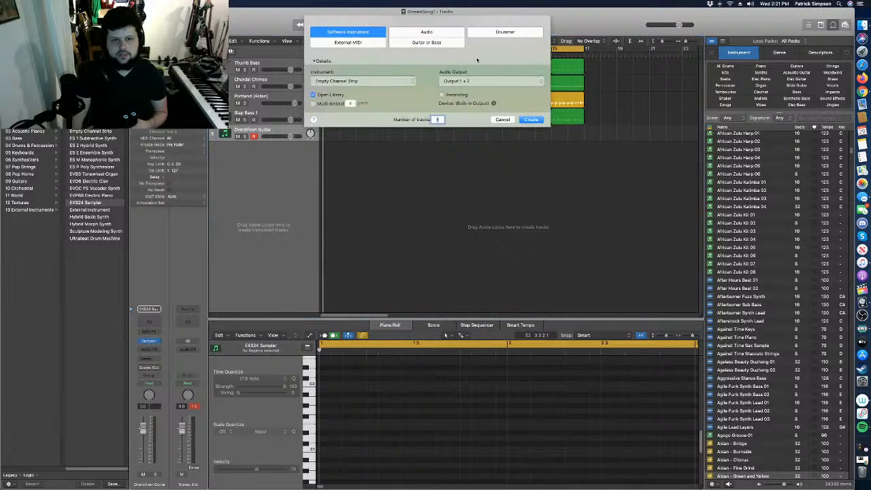
{"action": "left_click", "coordinate": [426, 32]}
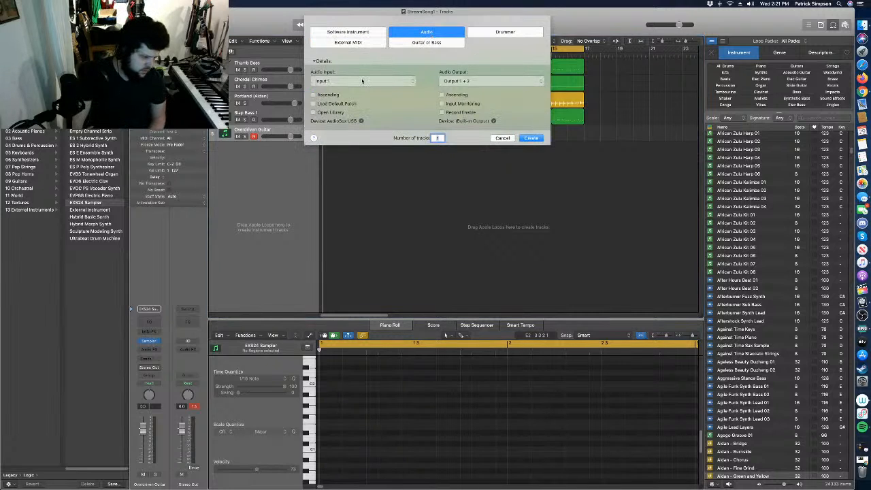
Create one audio track recording from Input 1 with Output 1 + 2, and enable input monitoring on it.
{"action": "left_click", "coordinate": [531, 138]}
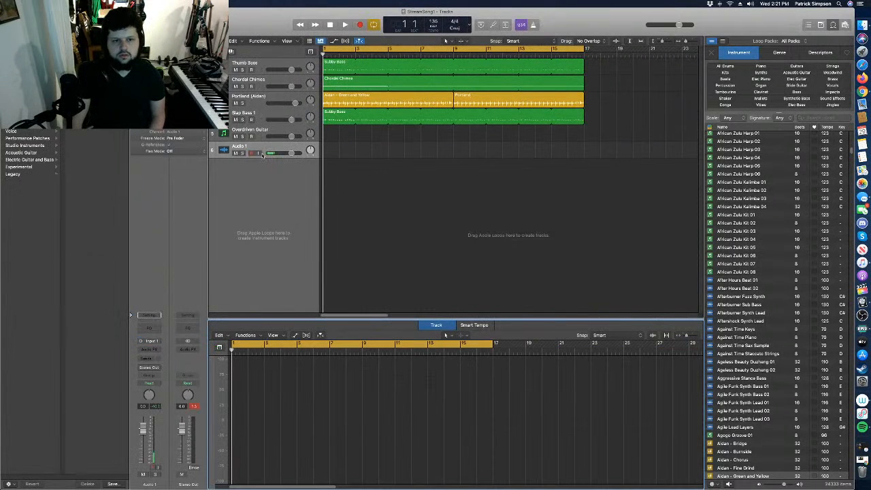
{"action": "left_click", "coordinate": [259, 154]}
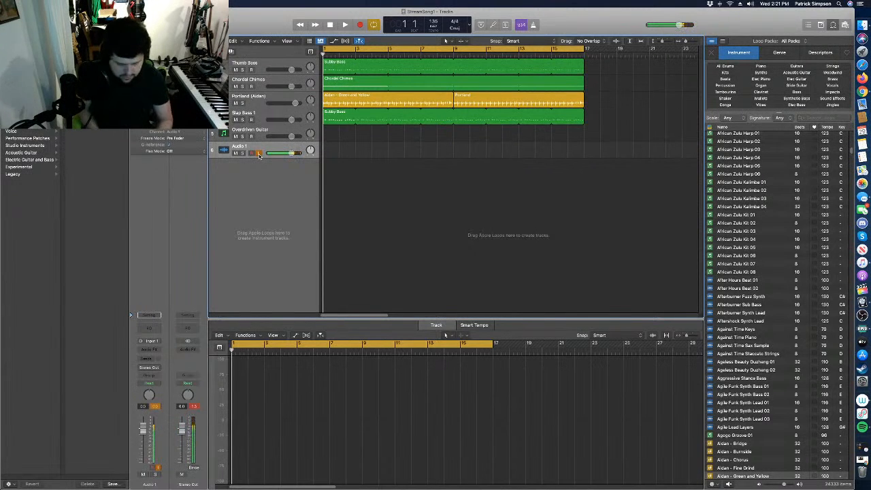
{"action": "key", "text": "r"}
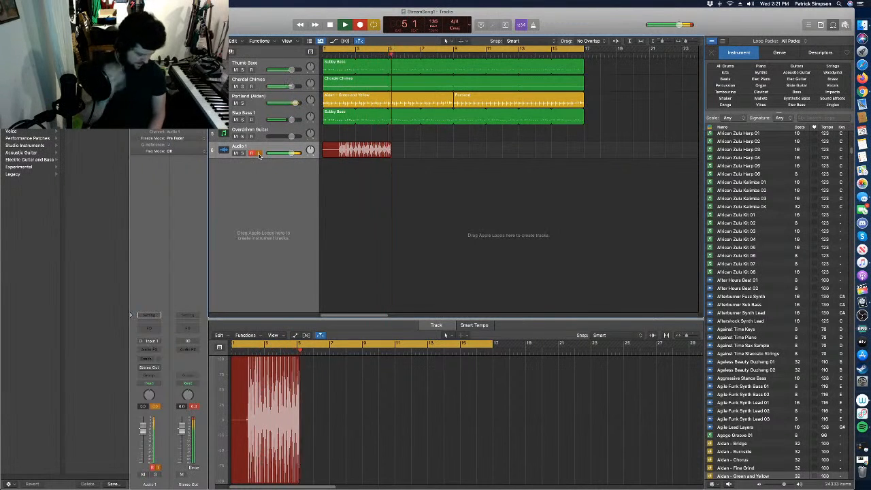
{"action": "key", "text": "space"}
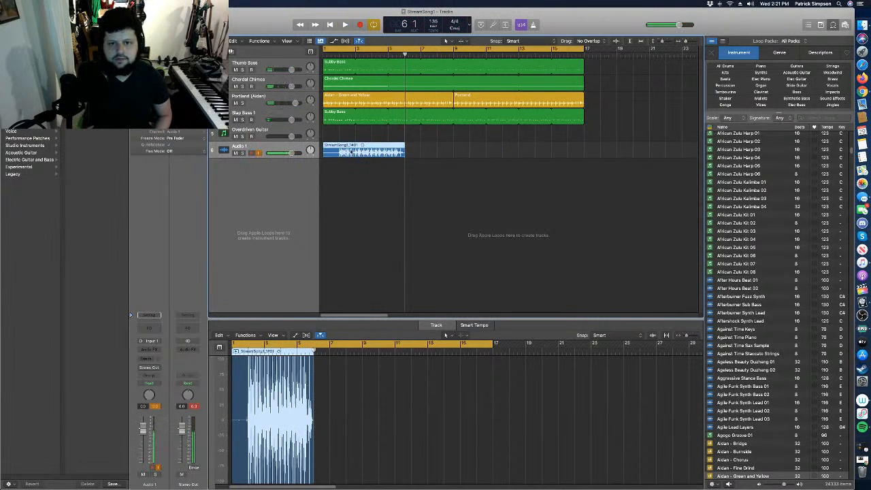
{"action": "key", "text": "Delete"}
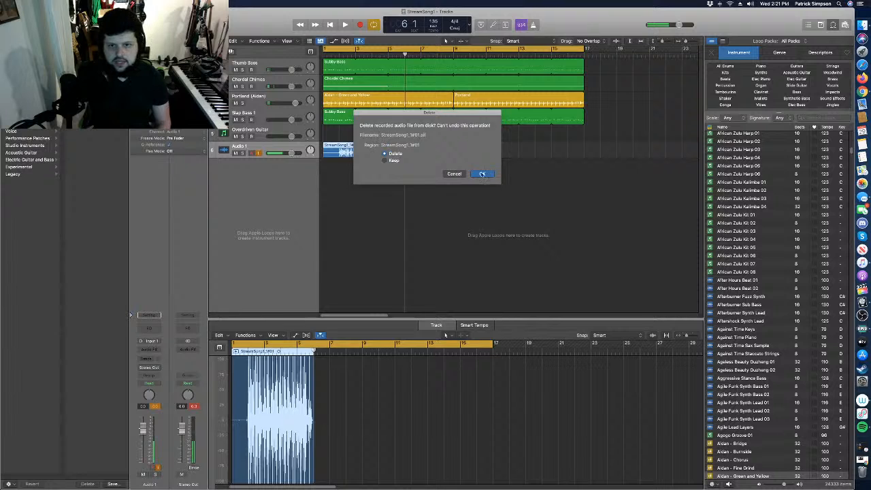
{"action": "left_click", "coordinate": [482, 174]}
Record a new take on the Audio 1 track from bar 1 to bar 9, and turn off its input monitoring.
{"action": "key", "text": "Return"}
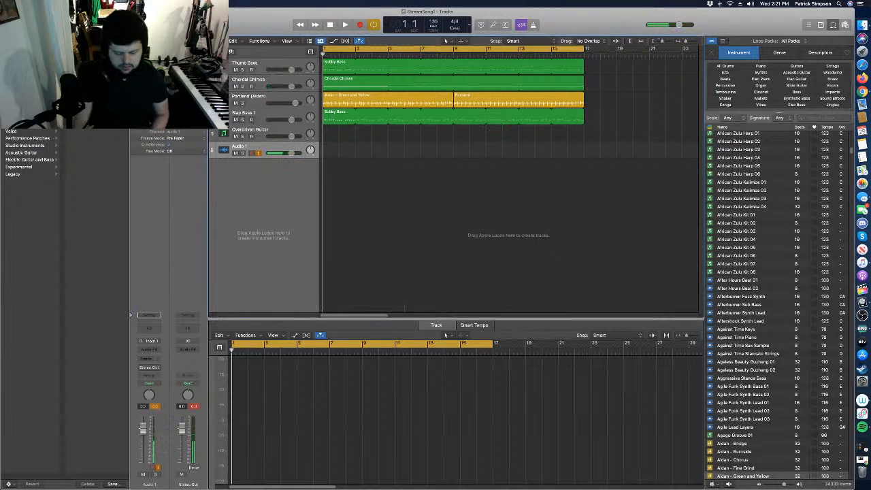
{"action": "key", "text": "r"}
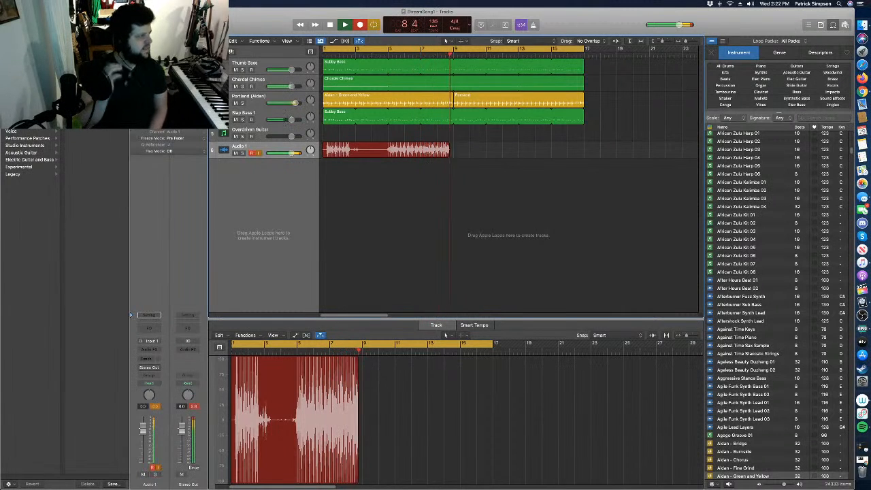
{"action": "key", "text": "space"}
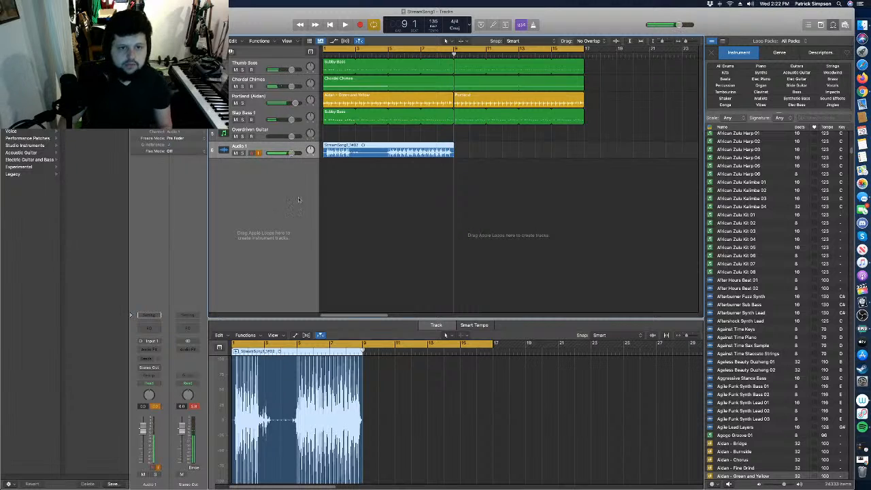
{"action": "left_click", "coordinate": [258, 153]}
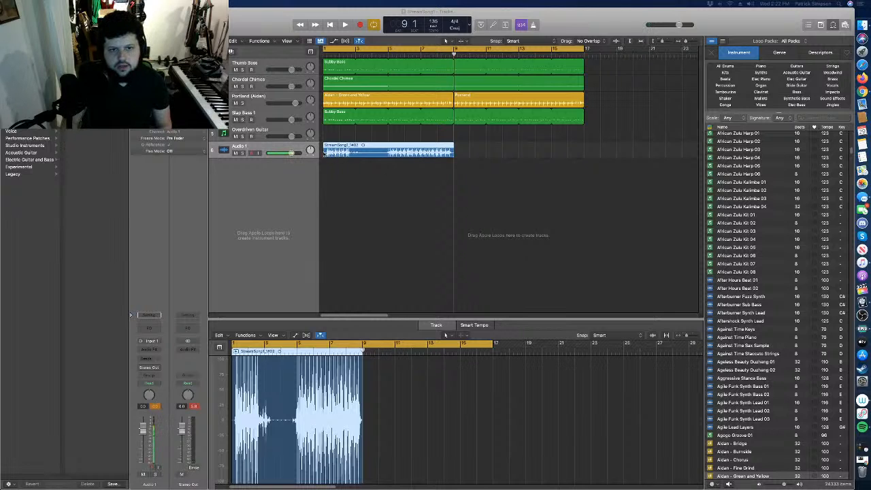
Trim the start of the recorded Audio 1 region to about beat 2 of bar 1.
{"action": "mouse_move", "coordinate": [372, 154]}
{"action": "left_mouse_down"}
{"action": "mouse_move", "coordinate": [430, 136]}
{"action": "mouse_move", "coordinate": [365, 135]}
{"action": "mouse_move", "coordinate": [358, 151]}
{"action": "left_mouse_up"}
{"action": "left_click", "coordinate": [691, 41]}
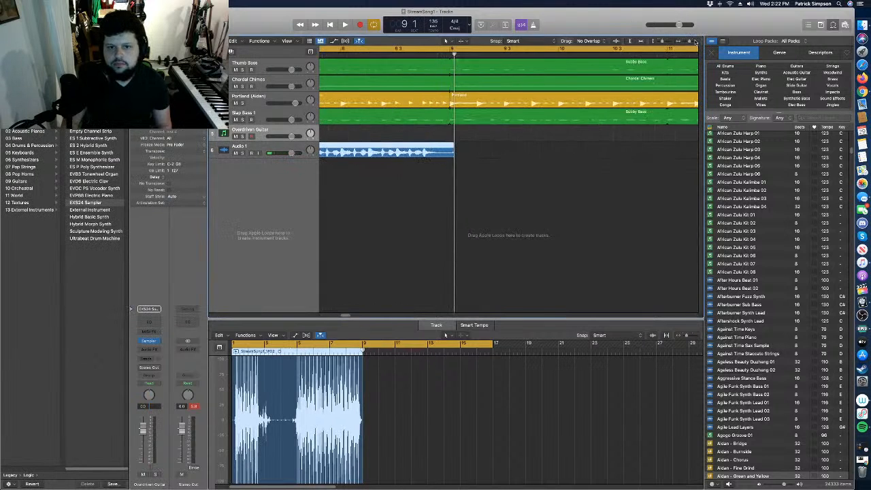
{"action": "key", "text": "z"}
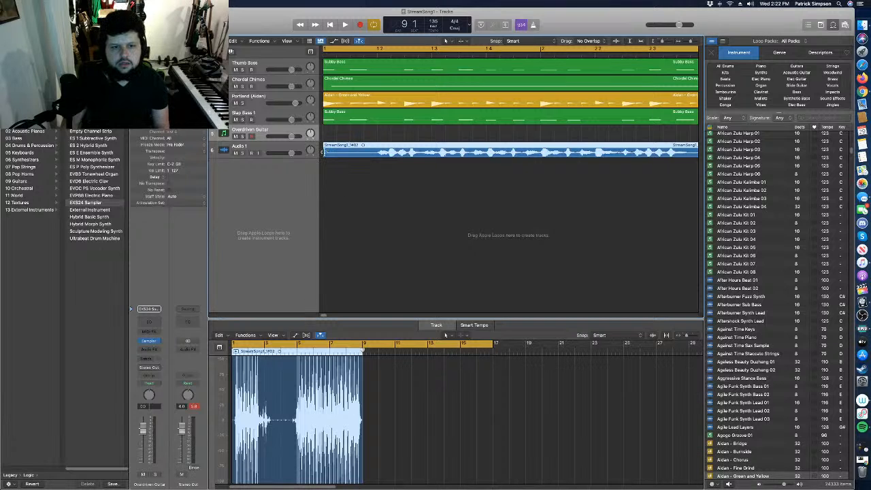
{"action": "left_click_drag", "start_coordinate": [325, 153], "coordinate": [379, 153]}
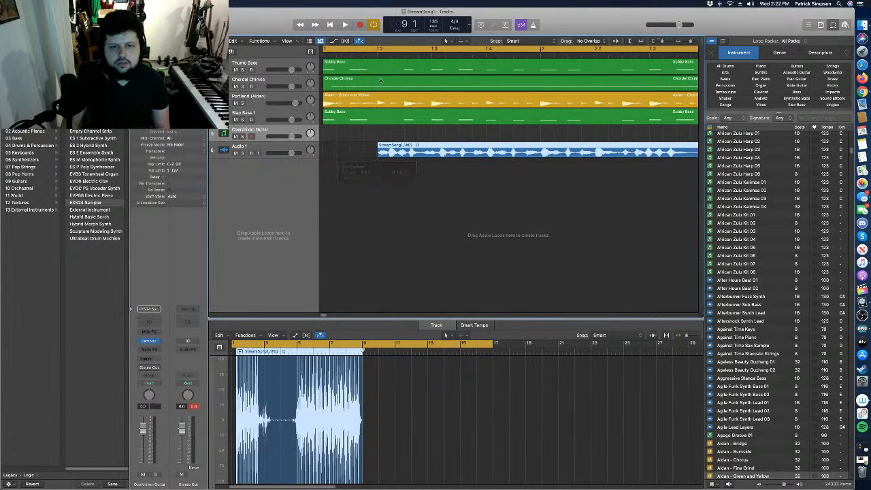
Play back the opening of the take and trim the region's start to between beats 3 and 4 of bar 5.
{"action": "key", "text": "space"}
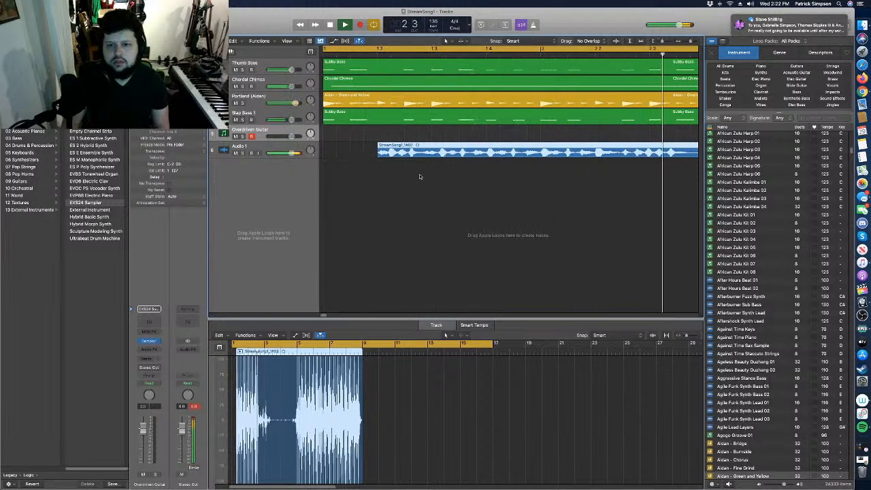
{"action": "key", "text": "space"}
{"action": "key", "text": "Return"}
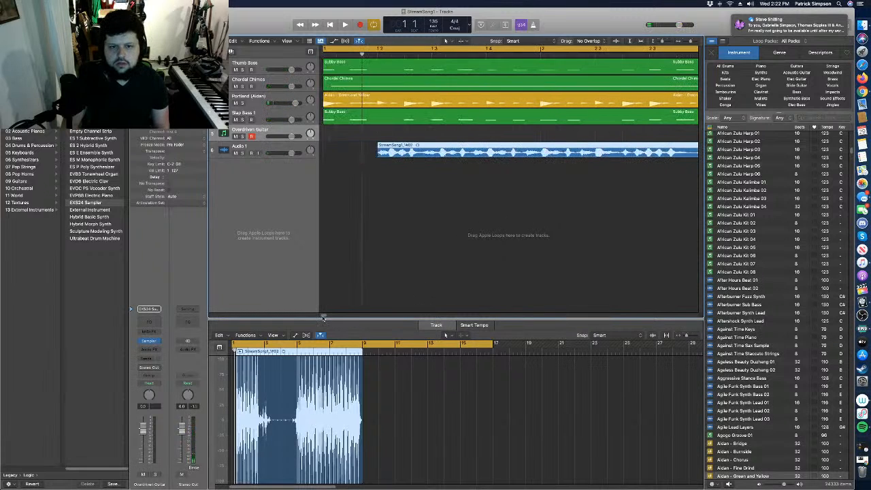
{"action": "left_click_drag", "start_coordinate": [378, 152], "coordinate": [467, 180]}
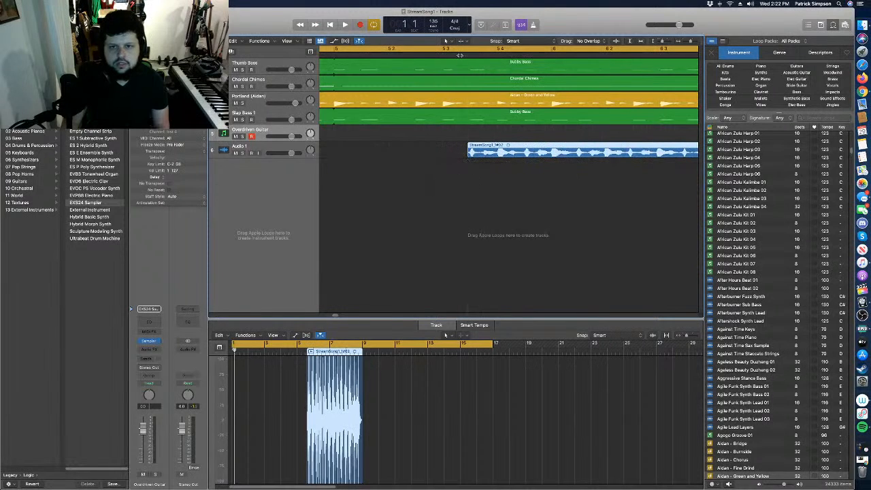
Turn off cycle mode and play back the trimmed Audio 1 region from its start up to bar 7.
{"action": "left_click", "coordinate": [431, 50]}
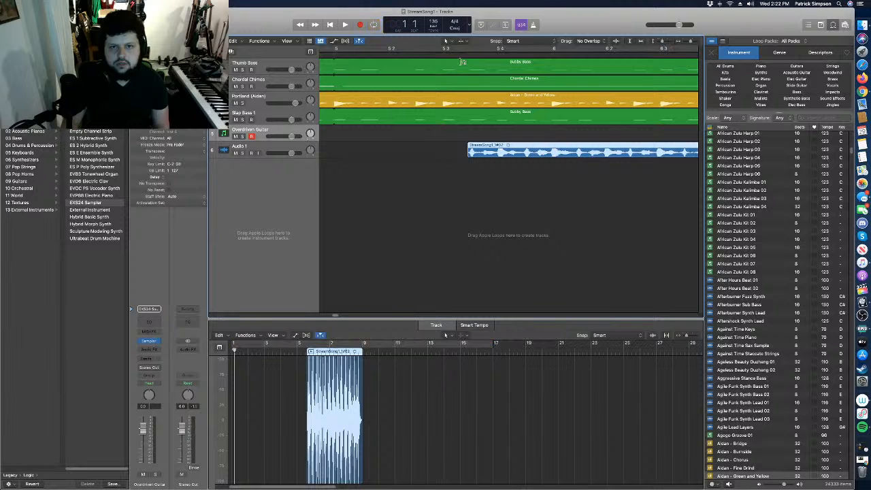
{"action": "key", "text": "space"}
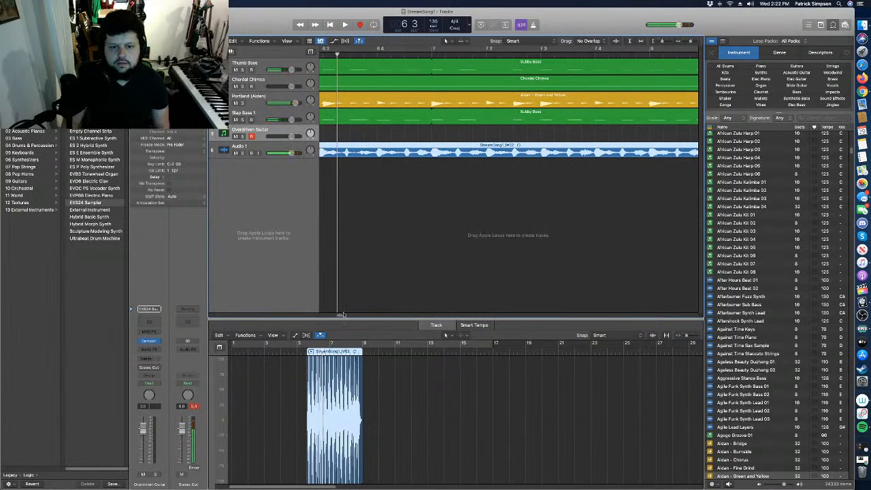
{"action": "left_click_drag", "start_coordinate": [341, 315], "coordinate": [335, 318]}
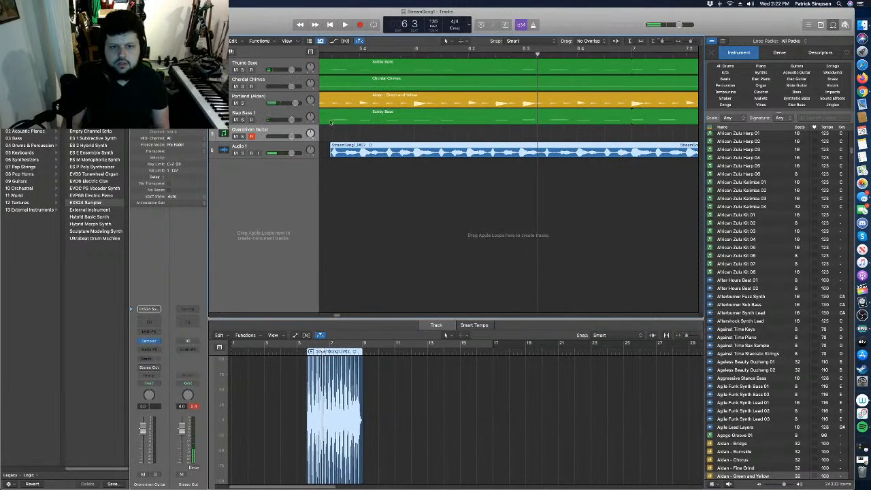
{"action": "key", "text": "space"}
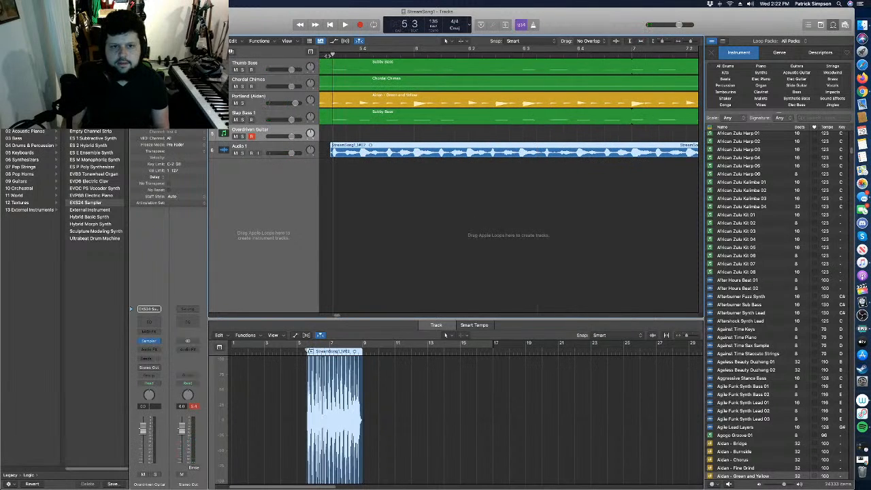
{"action": "key", "text": "space"}
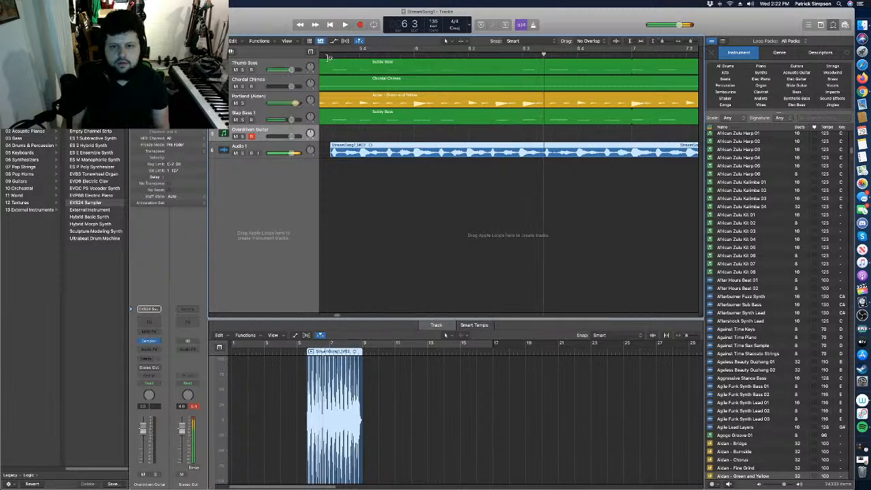
{"action": "key", "text": "space"}
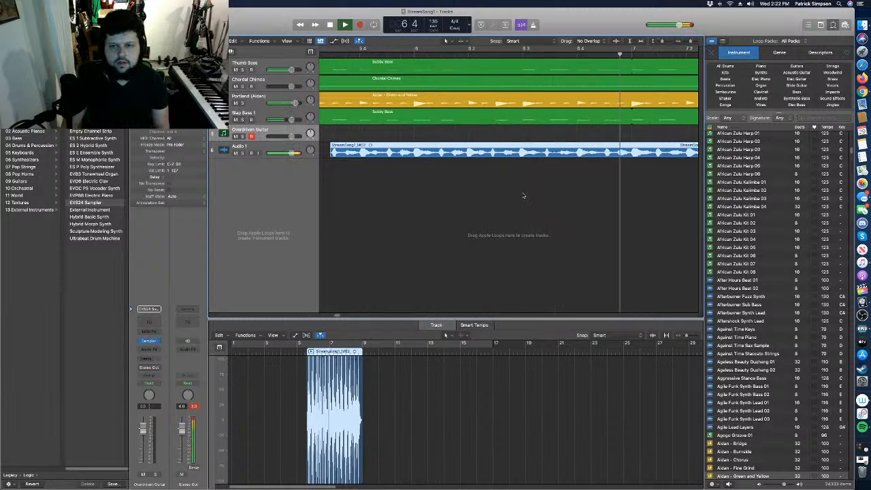
{"action": "key", "text": "space"}
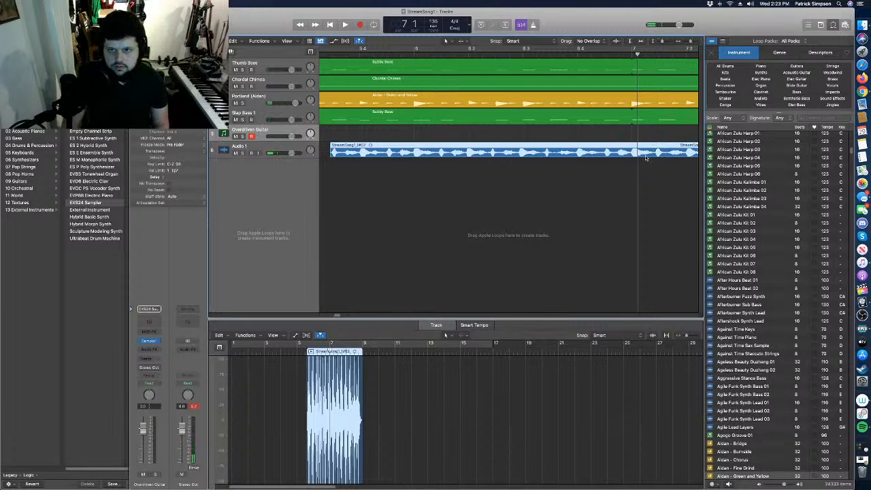
Set the secondary tool to Scissors and split the Audio 1 region about half a beat after the start of bar 7.
{"action": "left_click", "coordinate": [462, 43]}
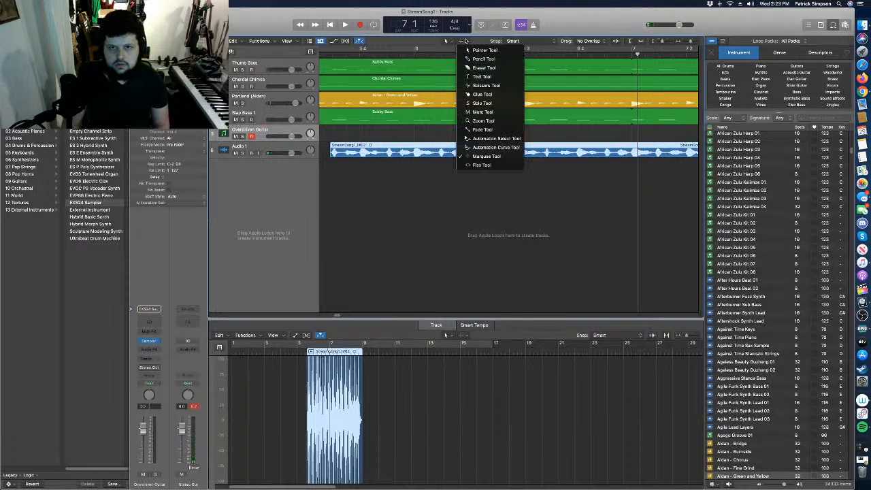
{"action": "left_click", "coordinate": [485, 86]}
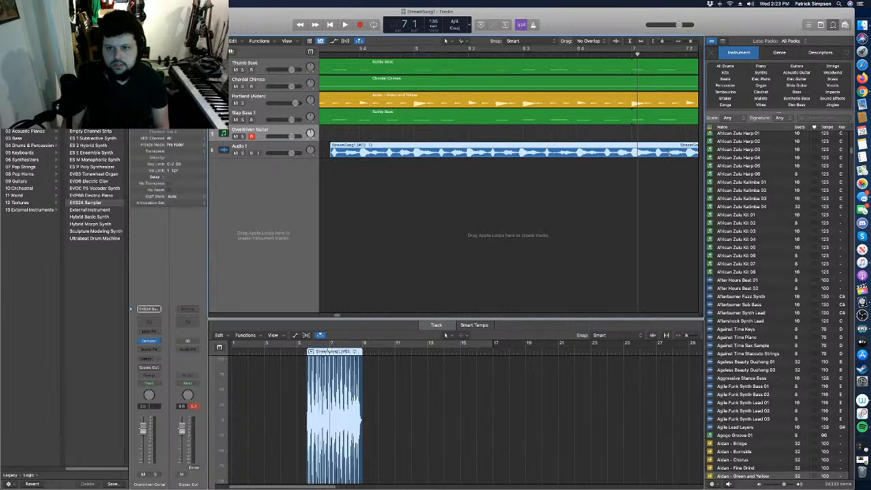
{"action": "left_click", "coordinate": [666, 151]}
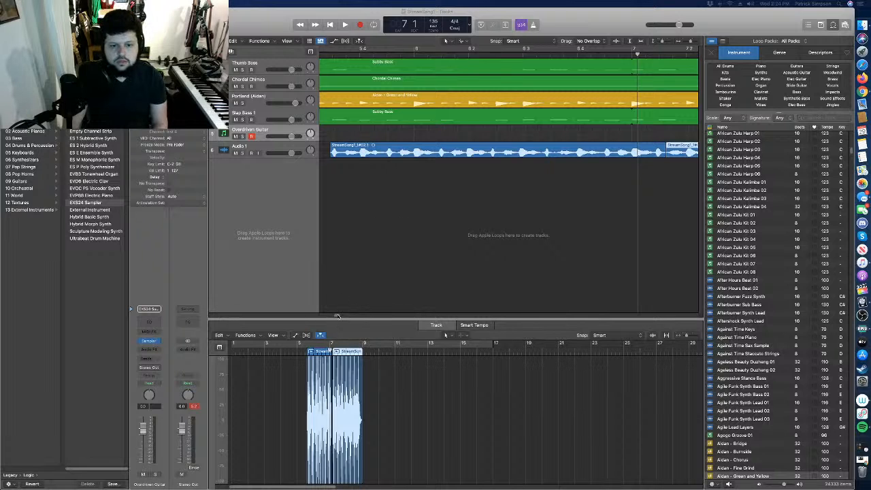
Play back the second piece and trim its end to about midway between beat 4 of bar 8 and bar 9.
{"action": "left_click_drag", "start_coordinate": [338, 315], "coordinate": [309, 316]}
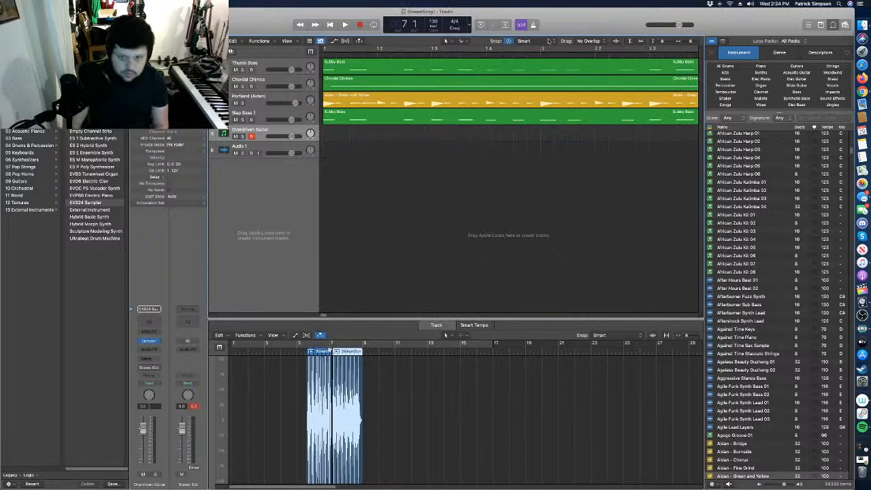
{"action": "key", "text": "space"}
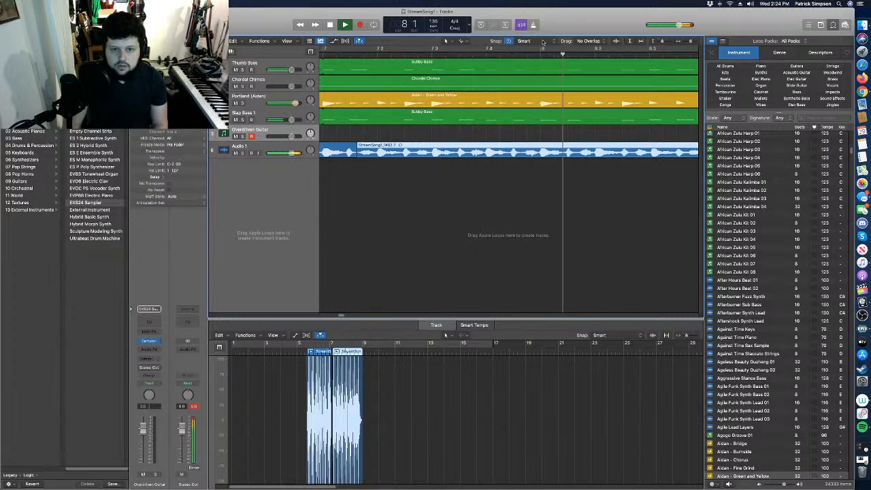
{"action": "key", "text": "space"}
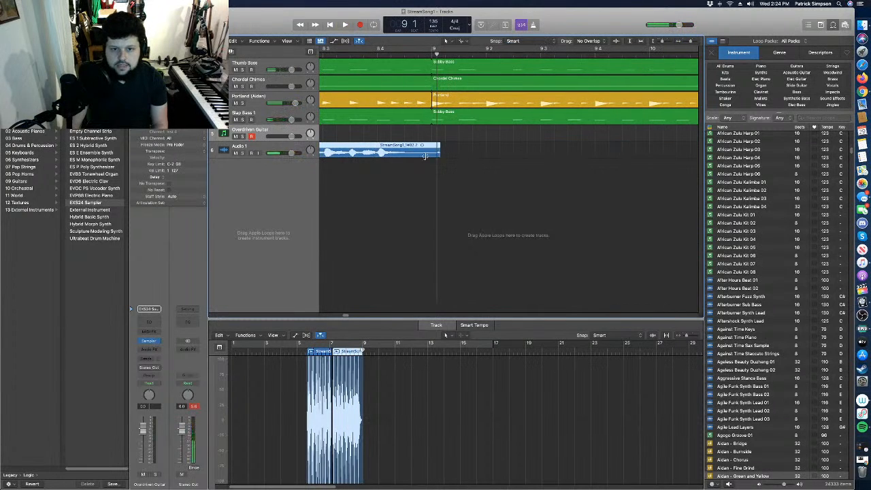
{"action": "left_click_drag", "start_coordinate": [424, 155], "coordinate": [405, 163]}
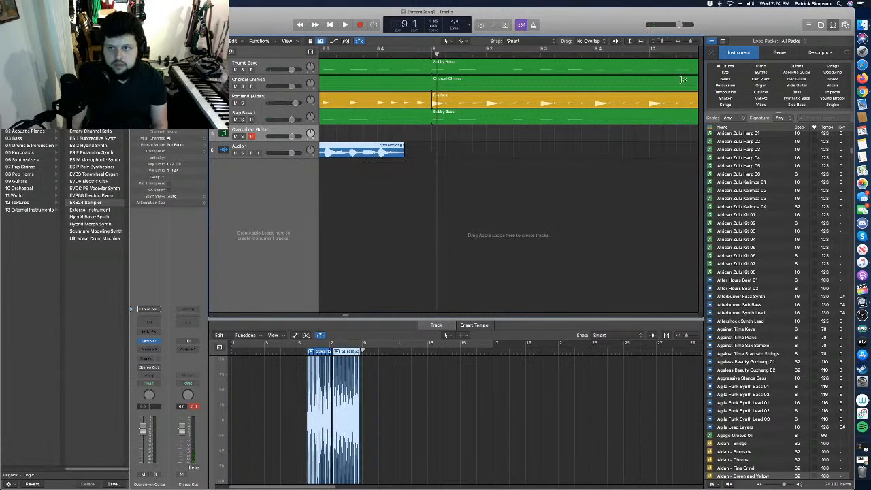
Move the second piece of the split take to the start of bar 1 on the Audio 1 track.
{"action": "left_click_drag", "start_coordinate": [688, 41], "coordinate": [685, 41]}
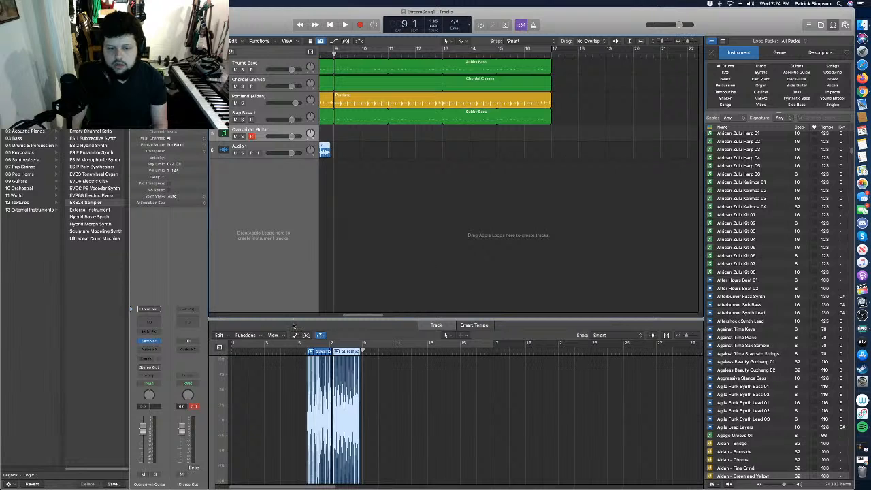
{"action": "scroll", "coordinate": [507, 146], "scroll_direction": "left", "scroll_amount": 8}
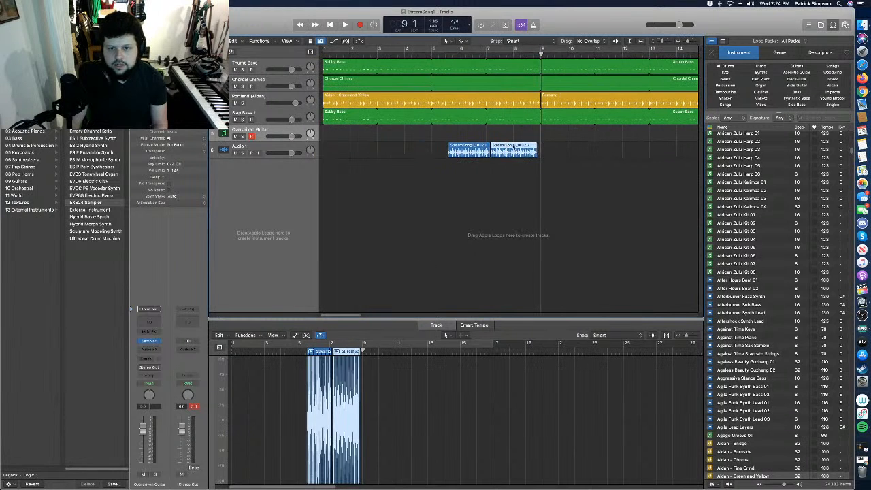
{"action": "left_click_drag", "start_coordinate": [514, 146], "coordinate": [344, 147]}
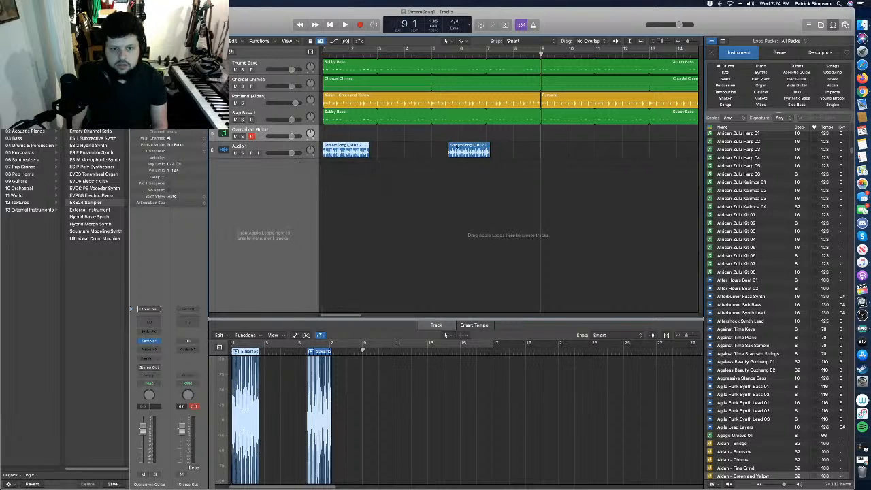
Move the first piece of the split take past the song's end, between bars 17 and 18.
{"action": "left_click_drag", "start_coordinate": [475, 147], "coordinate": [665, 161]}
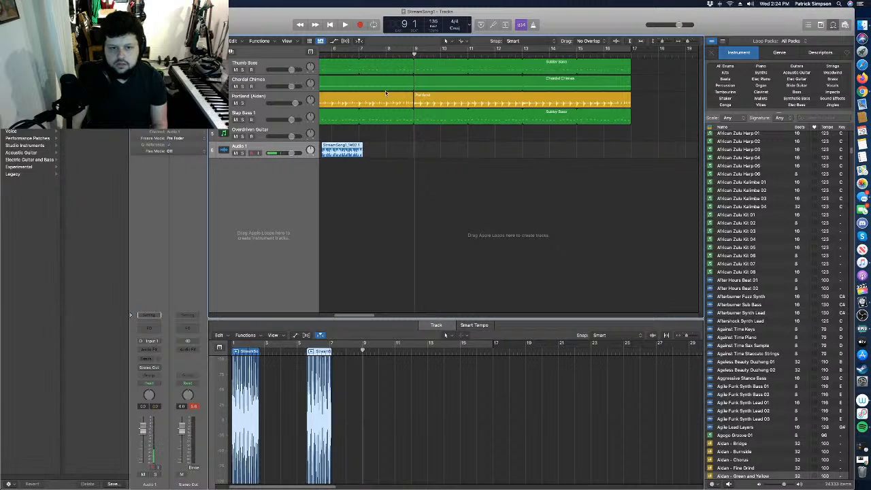
{"action": "left_click_drag", "start_coordinate": [341, 142], "coordinate": [668, 149]}
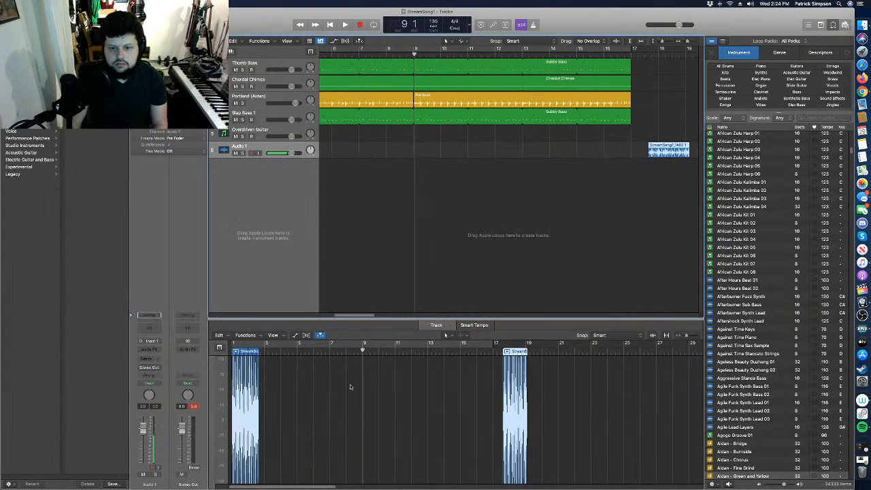
{"action": "left_click_drag", "start_coordinate": [355, 316], "coordinate": [341, 316]}
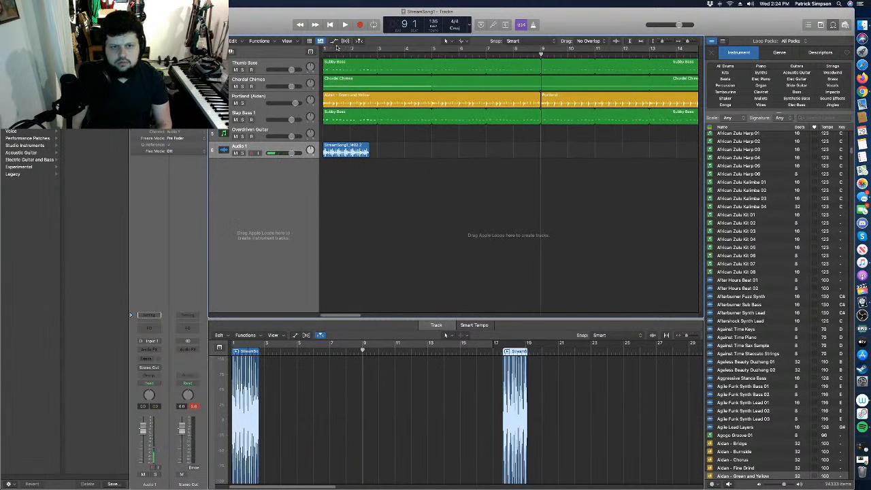
Try moving the first piece on the Audio 1 track from bar 1 to the start of bar 2, playing it back in both positions.
{"action": "left_click", "coordinate": [334, 52]}
{"action": "key", "text": "space"}
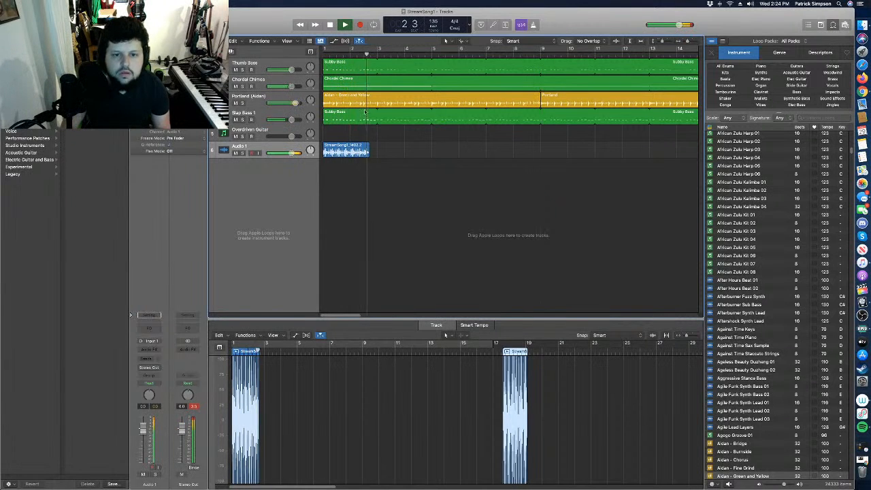
{"action": "key", "text": "space"}
{"action": "left_click_drag", "start_coordinate": [334, 150], "coordinate": [360, 151]}
{"action": "key", "text": "space"}
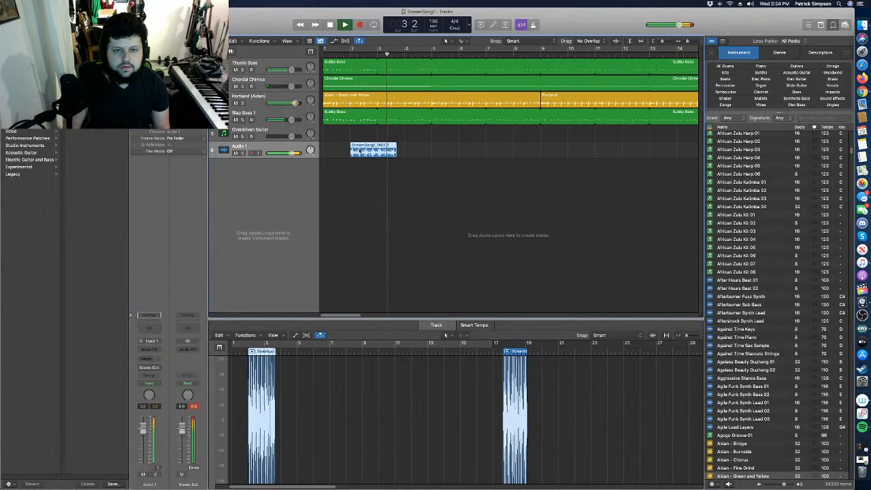
{"action": "key", "text": "space"}
Delete both pieces of the take with their recorded audio file, and remove the Audio 1 track.
{"action": "key", "text": "Delete"}
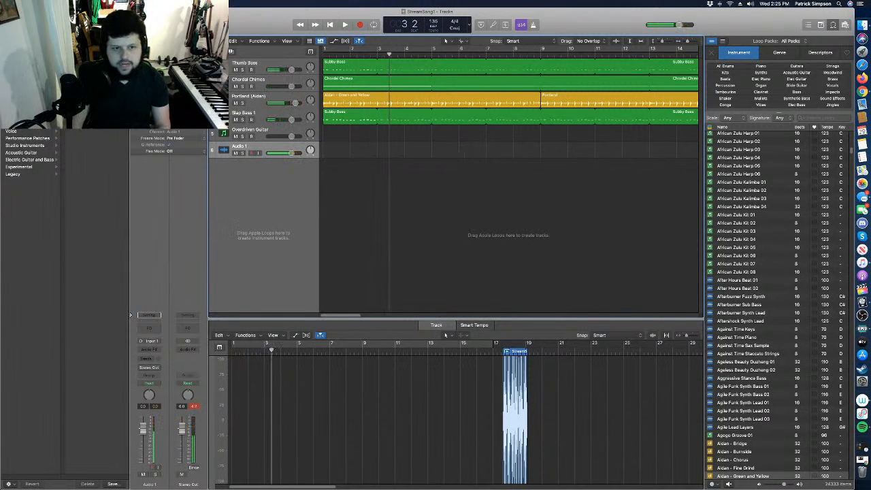
{"action": "left_click", "coordinate": [270, 146]}
{"action": "key", "text": "Delete"}
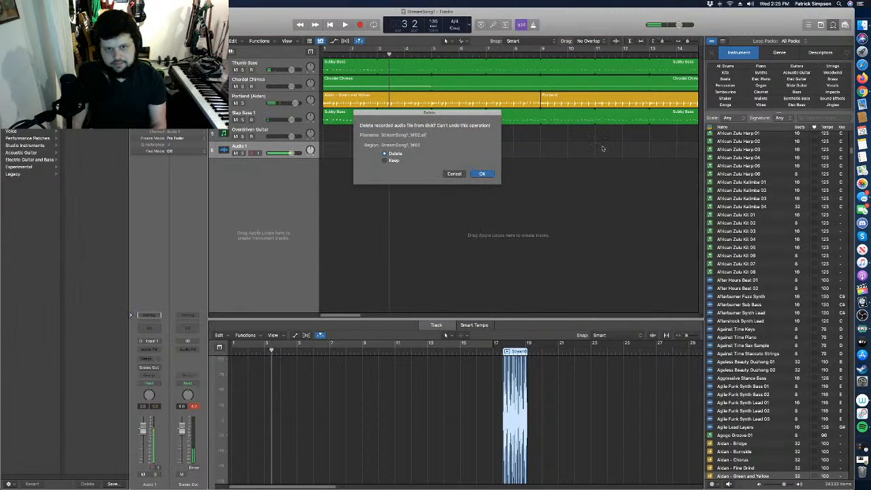
{"action": "left_click", "coordinate": [491, 172]}
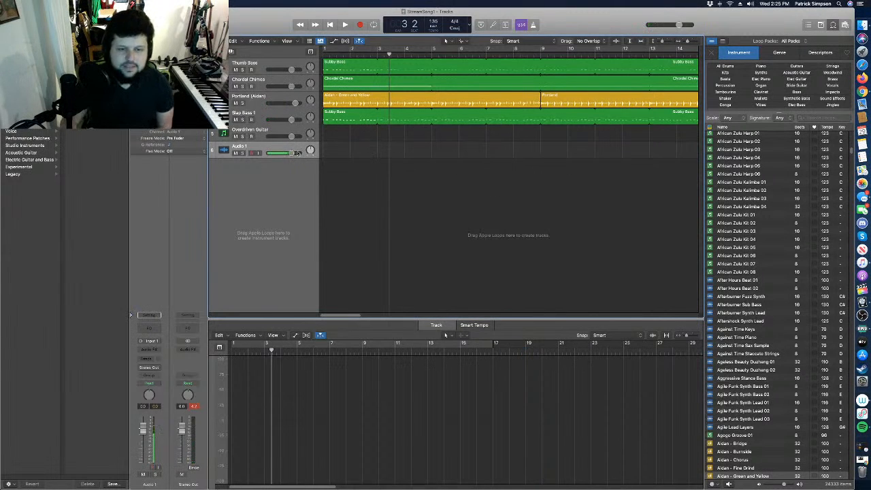
{"action": "key", "text": "super+BackSpace"}
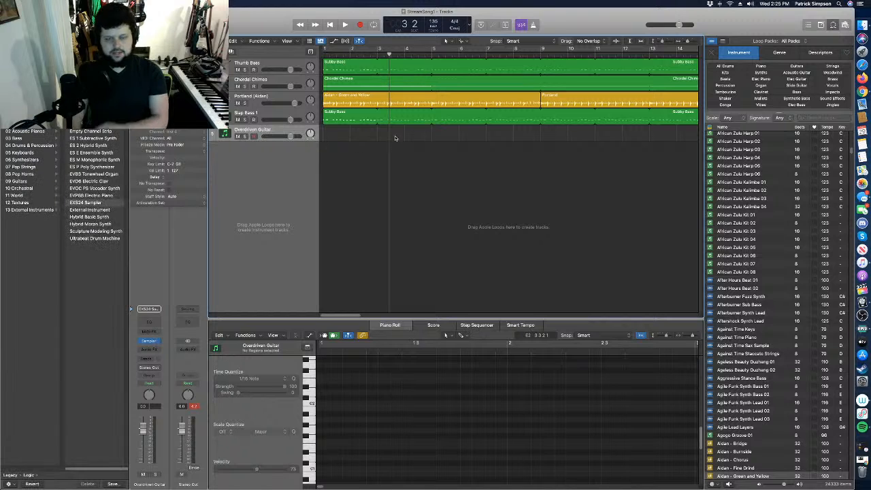
Play the song through from bar 1, hide the Loop Browser and return the playhead to the start of bar 1.
{"action": "key", "text": "Return"}
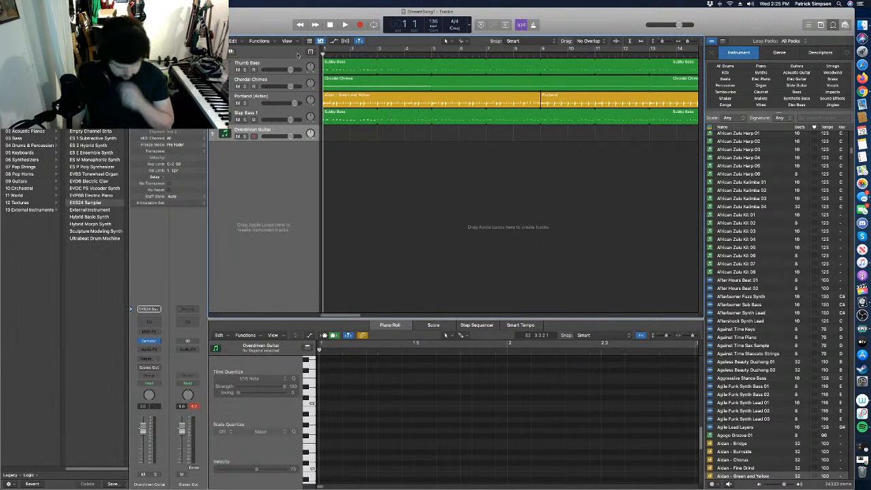
{"action": "key", "text": "space"}
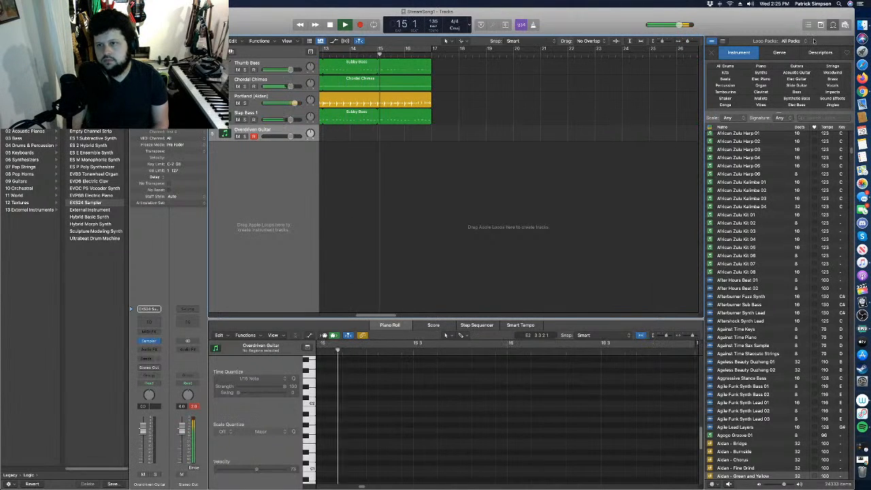
{"action": "key", "text": "o"}
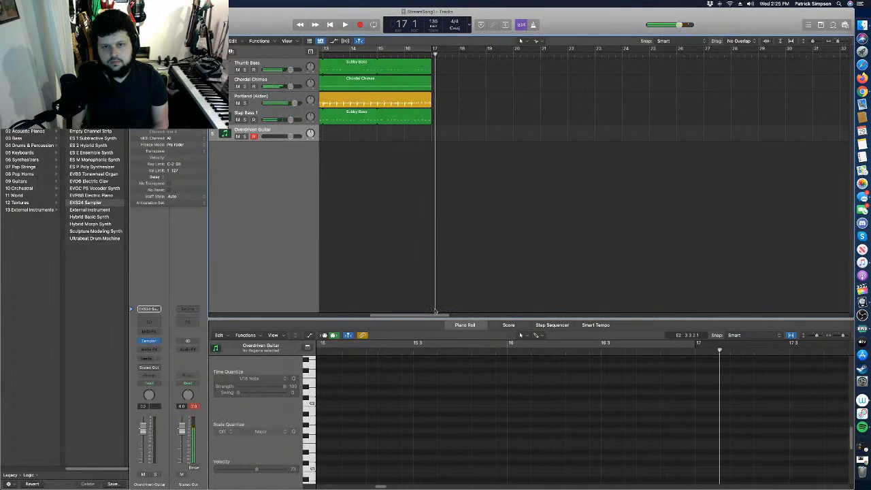
{"action": "left_click_drag", "start_coordinate": [409, 316], "coordinate": [274, 325]}
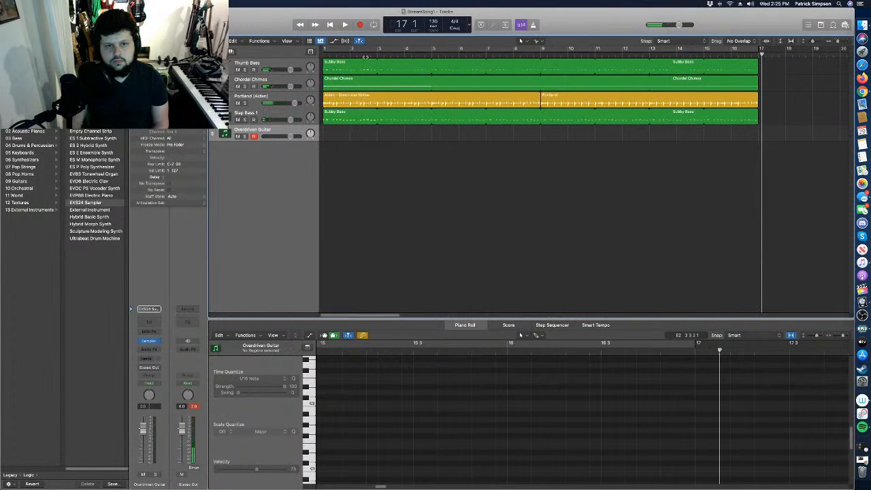
{"action": "left_click_drag", "start_coordinate": [366, 56], "coordinate": [322, 55]}
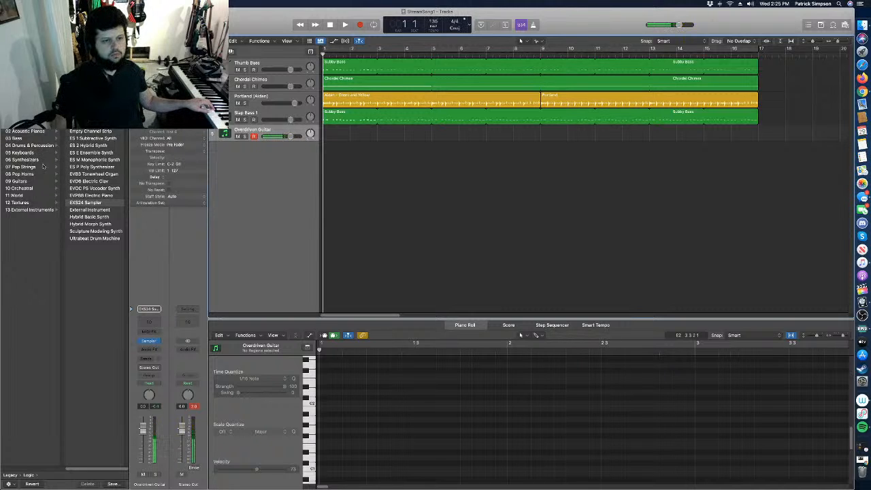
Audition the synth lead patches Classic Hip Hop Lead, Dominator, Glowstick and Warm Analog Lead on the Overdriven Guitar track, showing the Smart Controls.
{"action": "left_click", "coordinate": [31, 160]}
{"action": "left_click", "coordinate": [85, 125]}
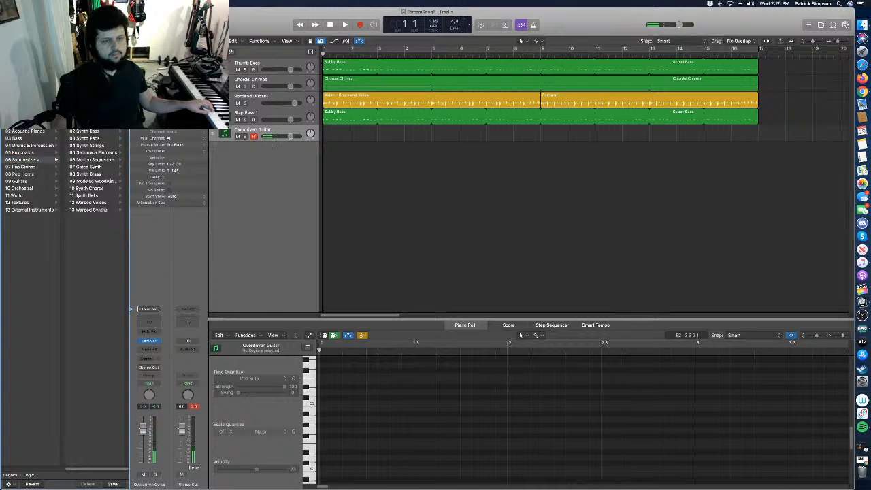
{"action": "left_click", "coordinate": [91, 153]}
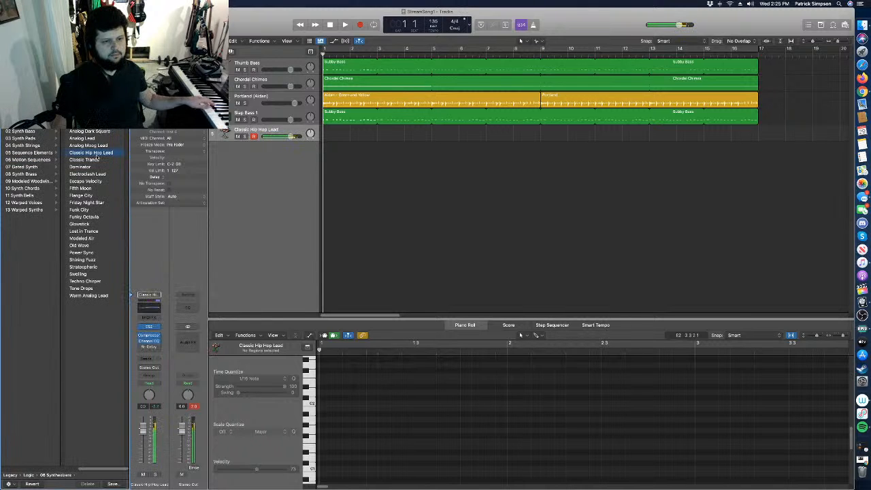
{"action": "left_click", "coordinate": [87, 168]}
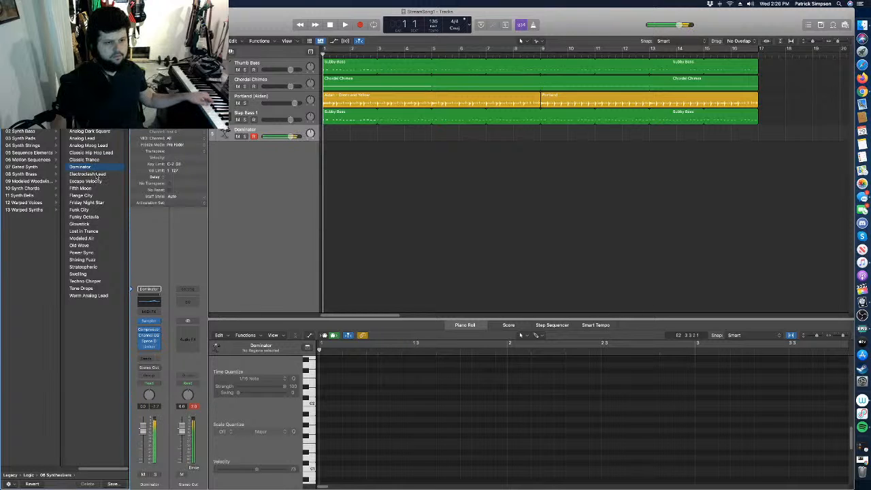
{"action": "left_click", "coordinate": [86, 224]}
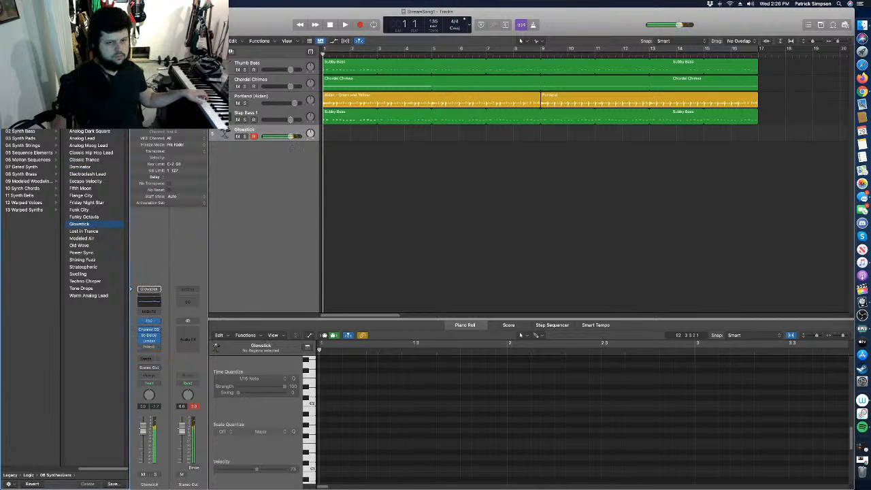
{"action": "key", "text": "b"}
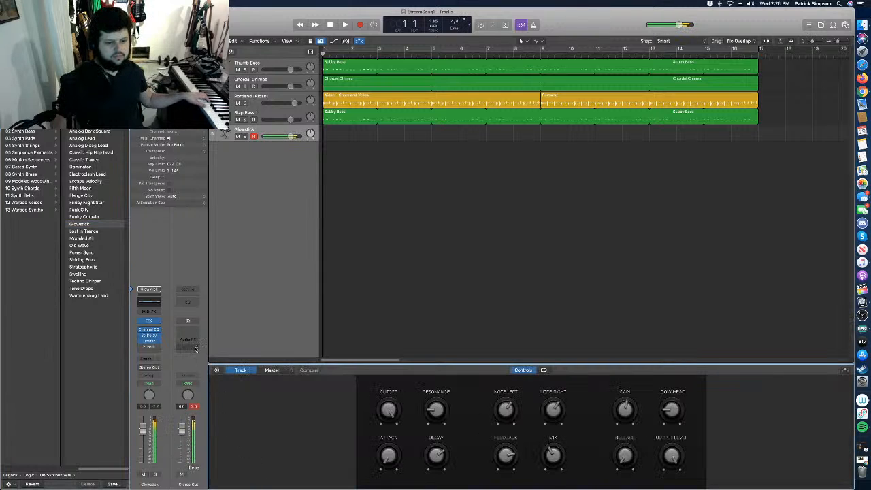
{"action": "left_click", "coordinate": [105, 296]}
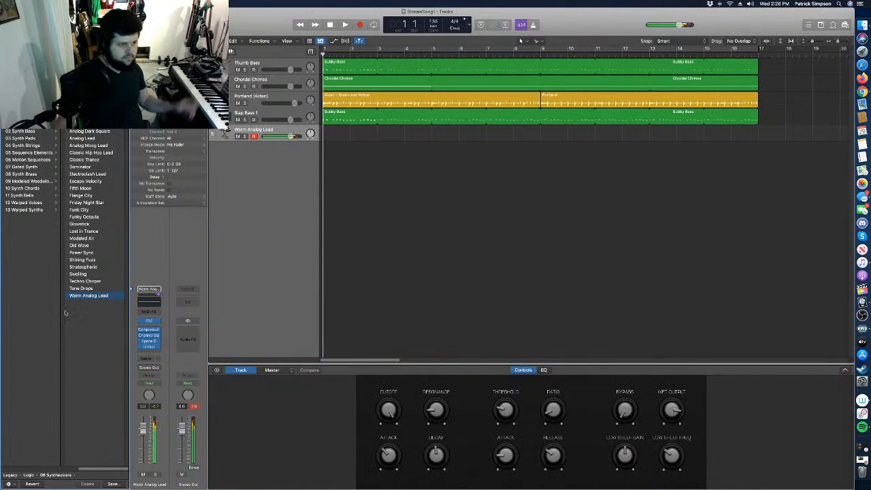
Audition the Gated Synth patches Funky Filter Groove, Ascent, Pulsing Morph Bassline and Octave Proton on the fifth track.
{"action": "left_click", "coordinate": [30, 167]}
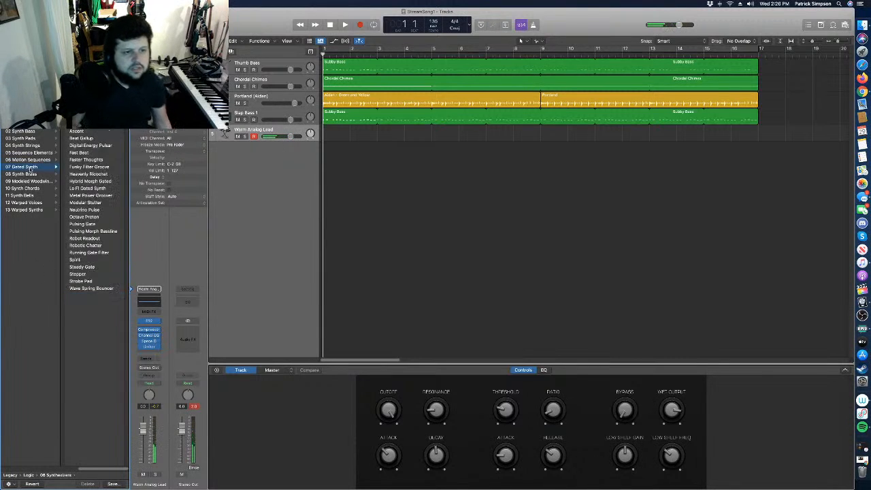
{"action": "left_click", "coordinate": [89, 167]}
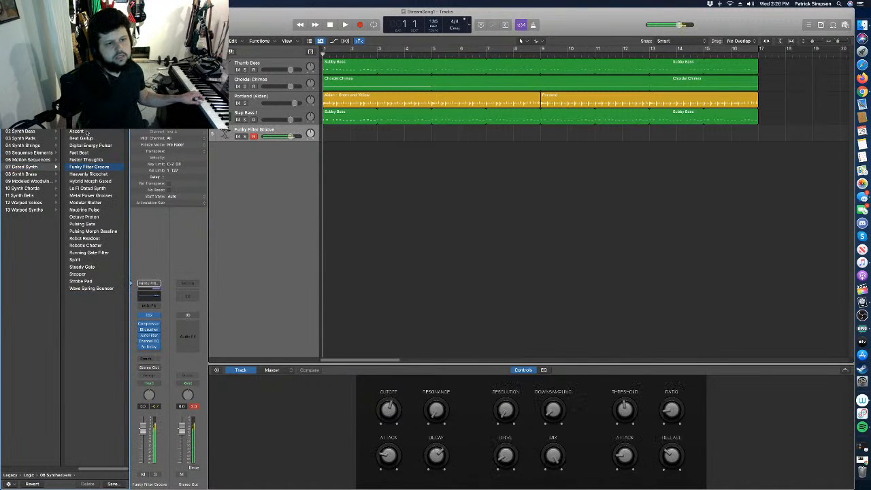
{"action": "left_click", "coordinate": [87, 133]}
{"action": "left_click", "coordinate": [92, 217]}
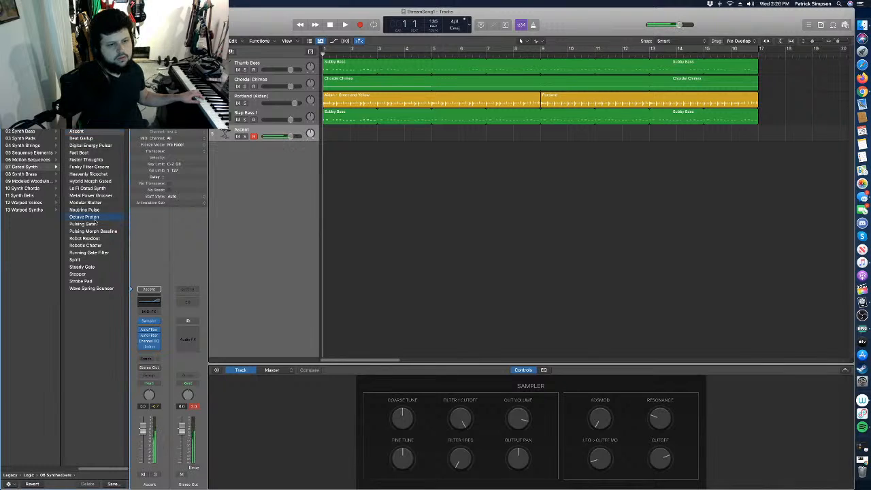
{"action": "left_click", "coordinate": [88, 234]}
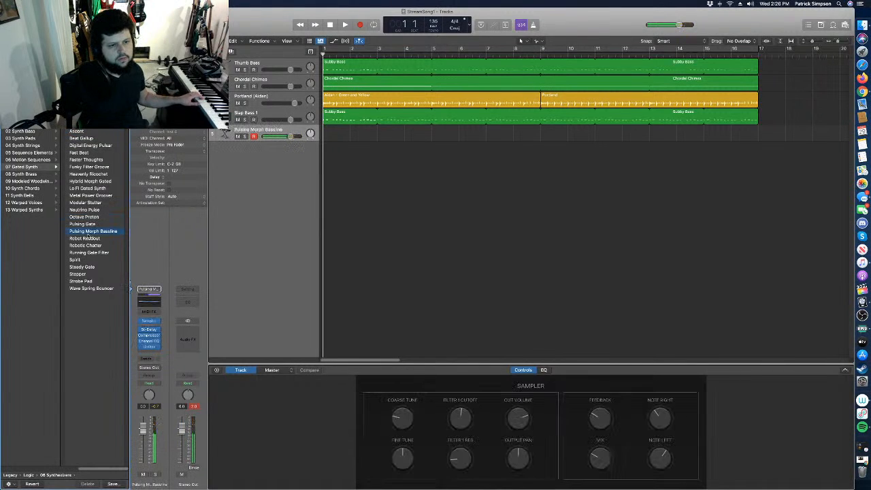
{"action": "left_click", "coordinate": [84, 217]}
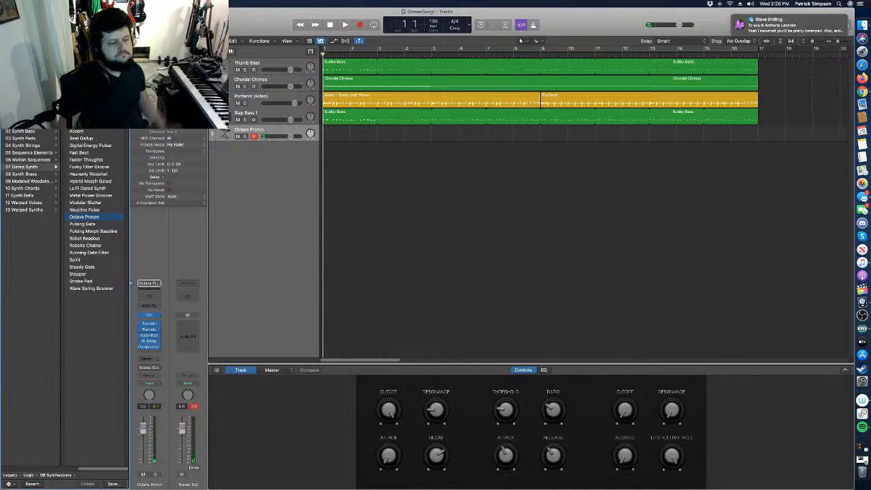
Play back the arrangement from bar 1 to just past its end, stopping in bar 18.
{"action": "left_click", "coordinate": [790, 25]}
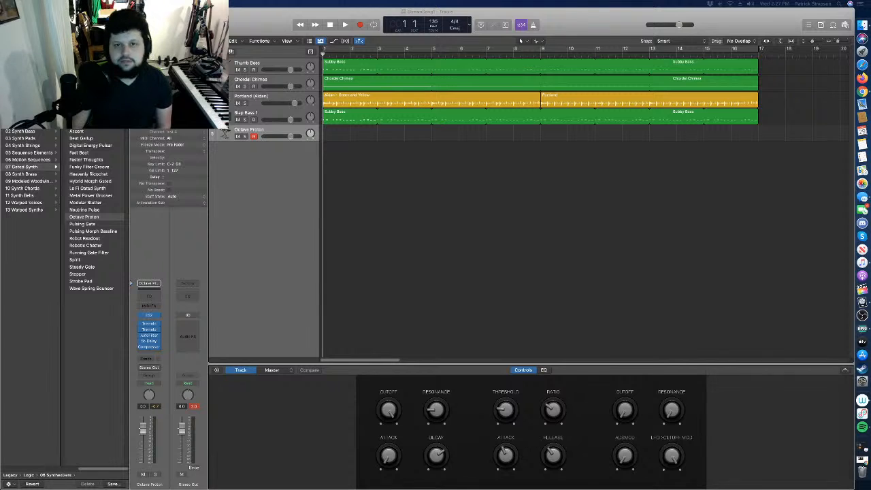
{"action": "left_click", "coordinate": [454, 229]}
{"action": "key", "text": "space"}
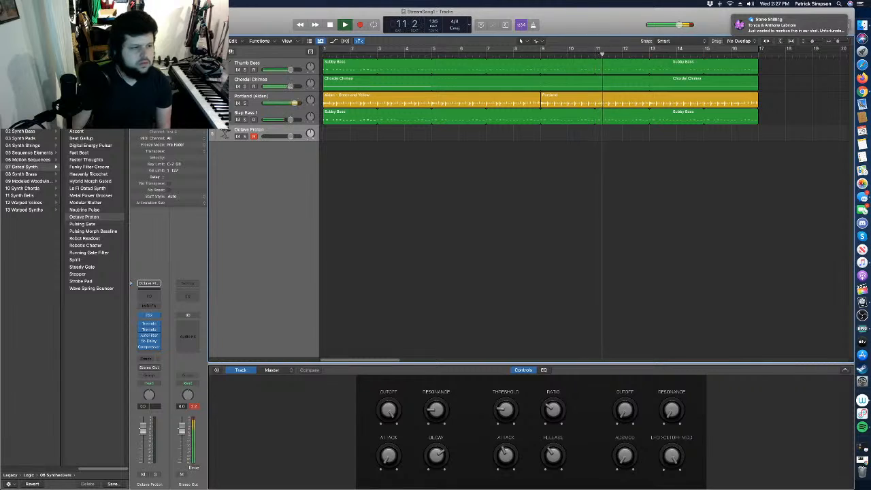
{"action": "mouse_move", "coordinate": [837, 31]}
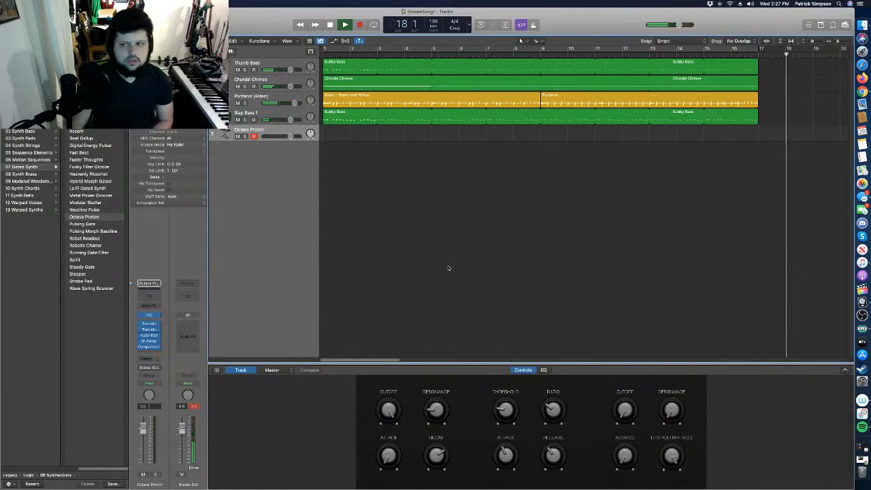
{"action": "key", "text": "space"}
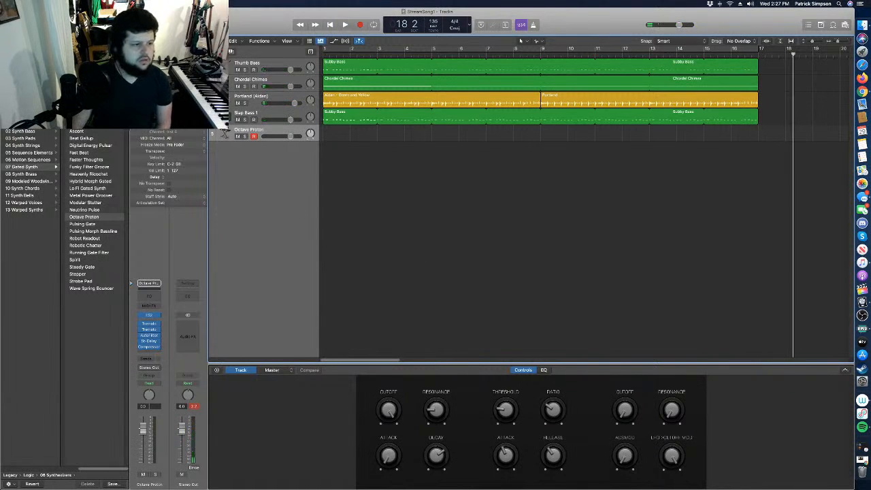
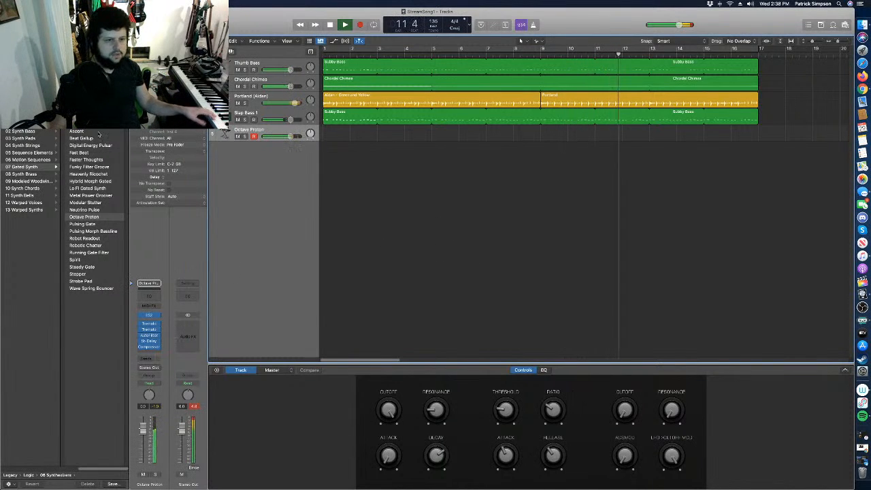
Audition Analog Filter Pulse and Cosmic Phase from Sequence Elements, plus Bottom Dweller Bass and Classic Fat Bass from Synth Bass, against the playing song.
{"action": "left_click", "coordinate": [31, 159]}
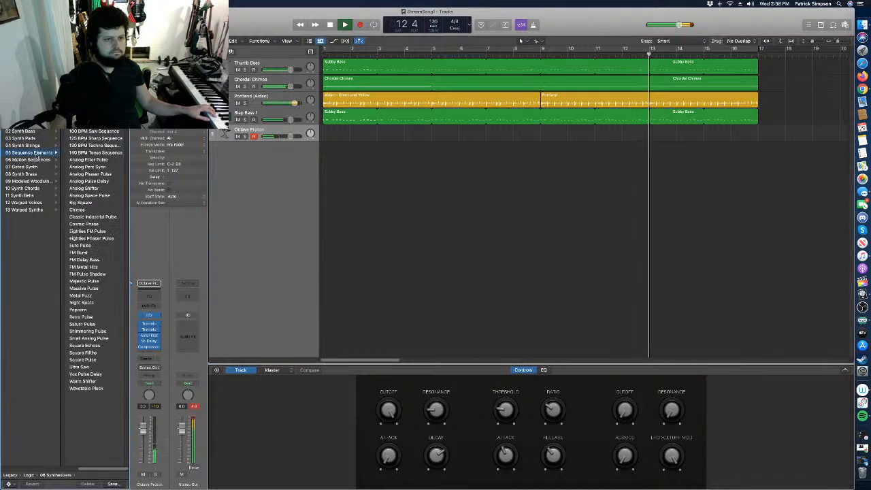
{"action": "left_click", "coordinate": [89, 160]}
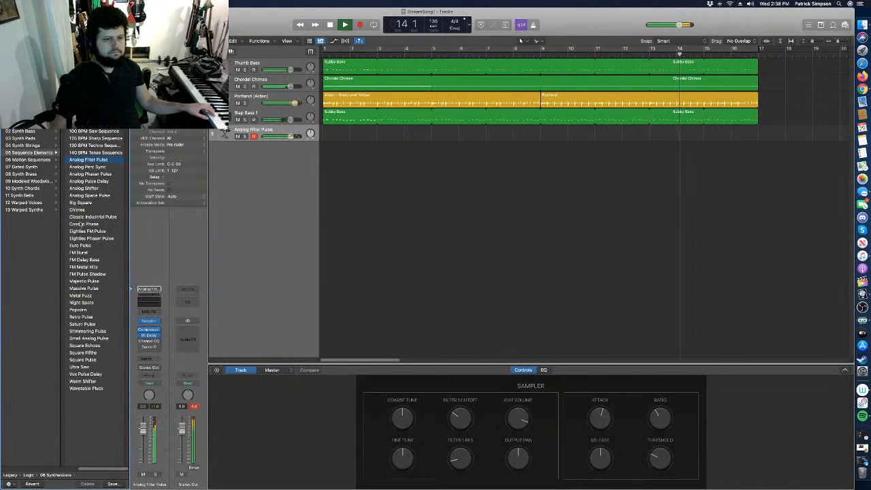
{"action": "left_click", "coordinate": [84, 223]}
{"action": "left_click", "coordinate": [41, 131]}
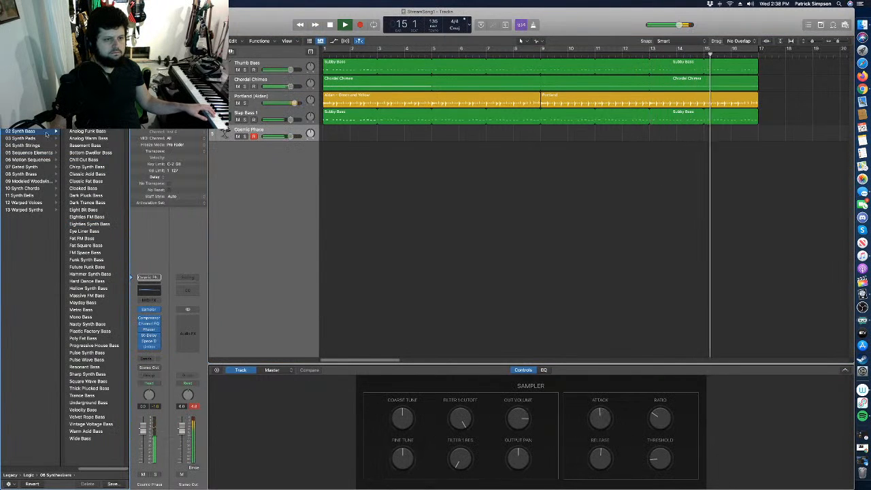
{"action": "left_click", "coordinate": [90, 152]}
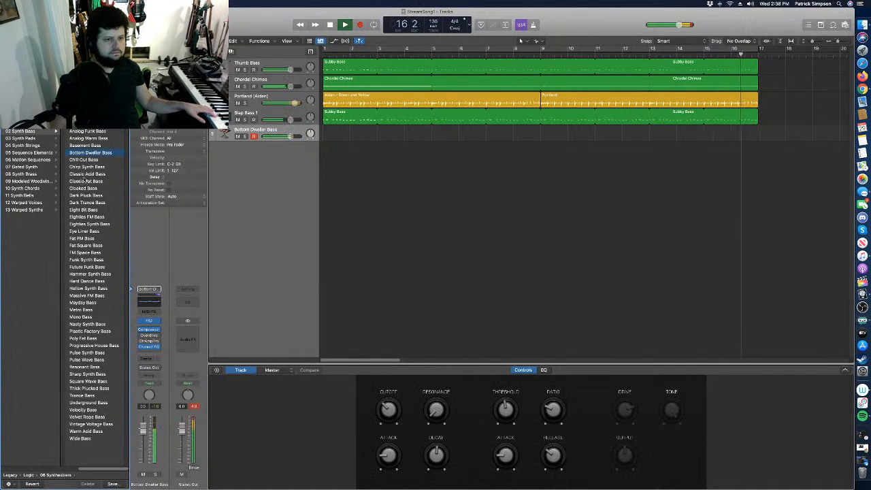
{"action": "left_click", "coordinate": [89, 181]}
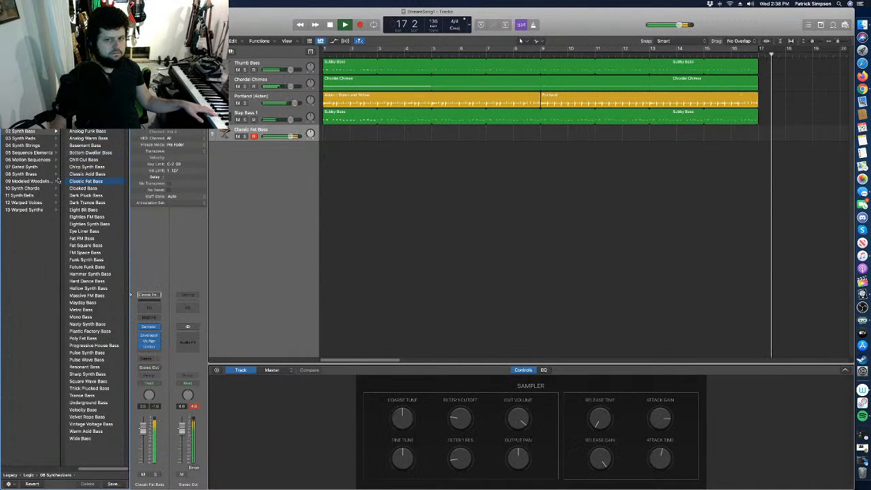
{"action": "key", "text": "space"}
Turn on the cycle range from bar 1 to bar 17, and try the Synth Bells patches Dreamy Bells and Lo Fi Xmas on the fifth track.
{"action": "left_click", "coordinate": [663, 48]}
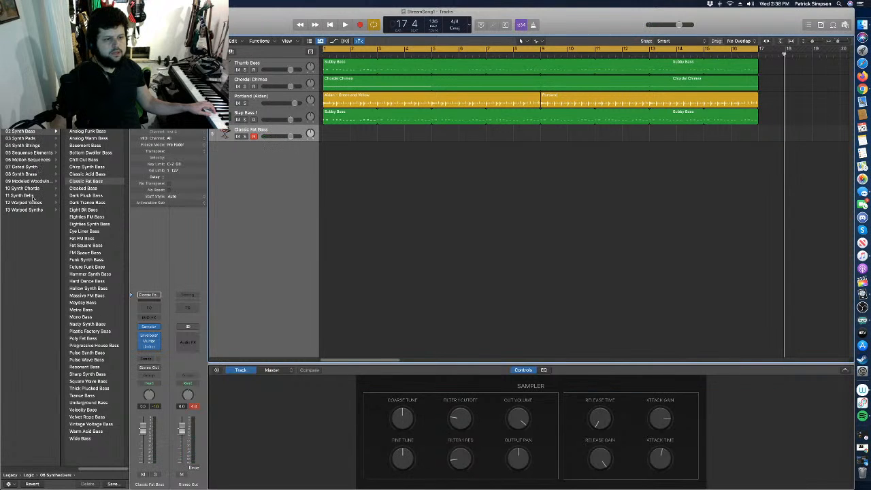
{"action": "left_click", "coordinate": [31, 196]}
{"action": "left_click", "coordinate": [87, 181]}
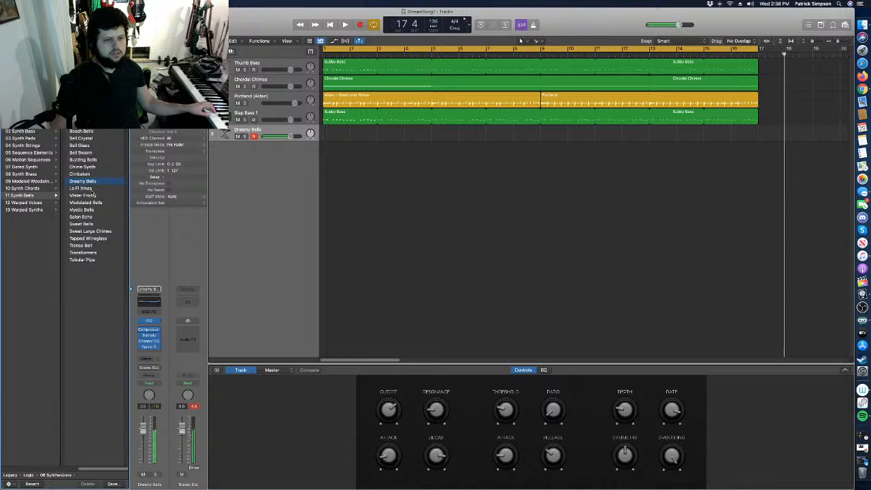
{"action": "left_click", "coordinate": [86, 189]}
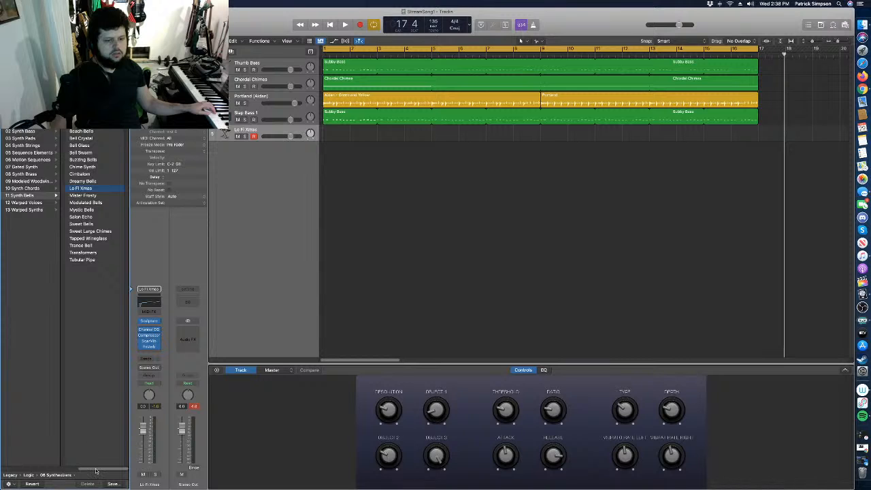
Audition the Synth Bells patches Bell Glass, Bell Crystal and Cimbalom on the fifth track.
{"action": "mouse_move", "coordinate": [95, 471]}
{"action": "left_mouse_down"}
{"action": "mouse_move", "coordinate": [67, 471]}
{"action": "mouse_move", "coordinate": [95, 471]}
{"action": "left_mouse_up"}
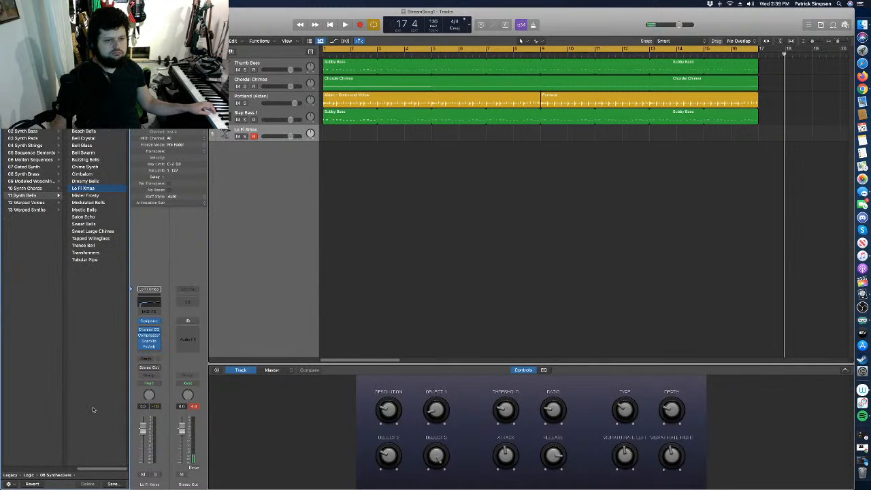
{"action": "left_click", "coordinate": [96, 124]}
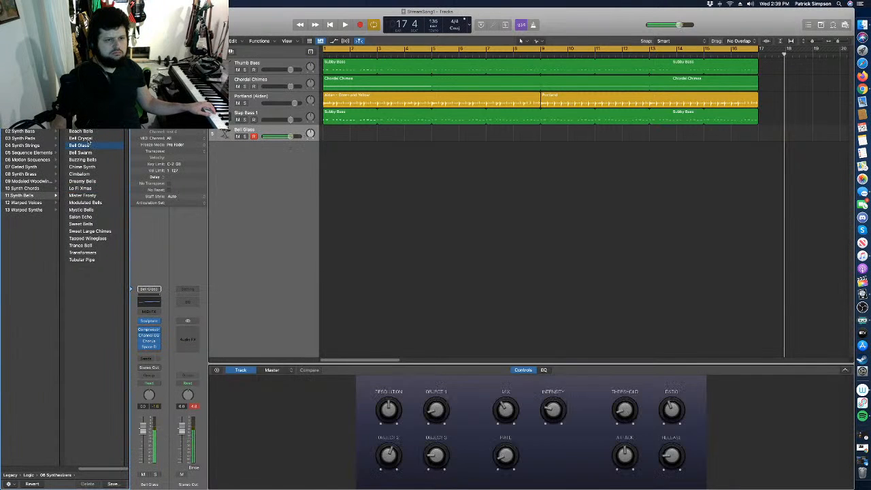
{"action": "left_click", "coordinate": [89, 140]}
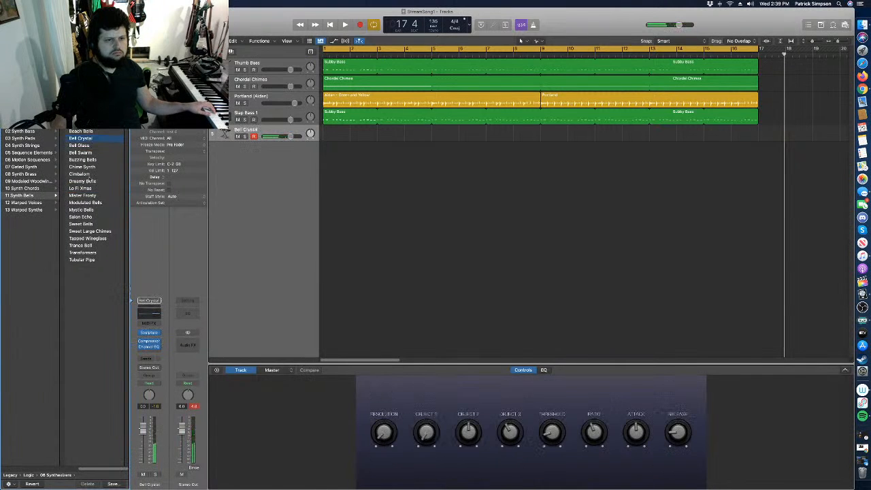
{"action": "left_click", "coordinate": [92, 175]}
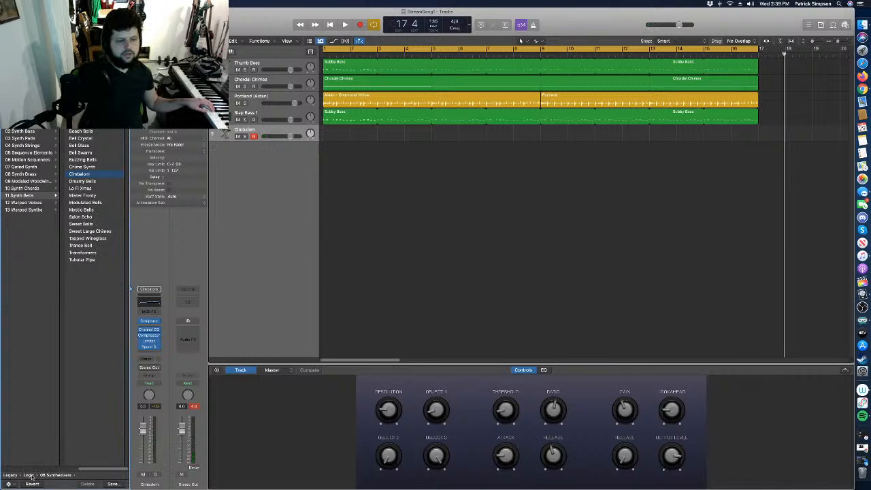
Return to the main patch categories and try the Harlequin patch from Synthesizer Bell on the fifth track.
{"action": "left_click_drag", "start_coordinate": [105, 471], "coordinate": [27, 471]}
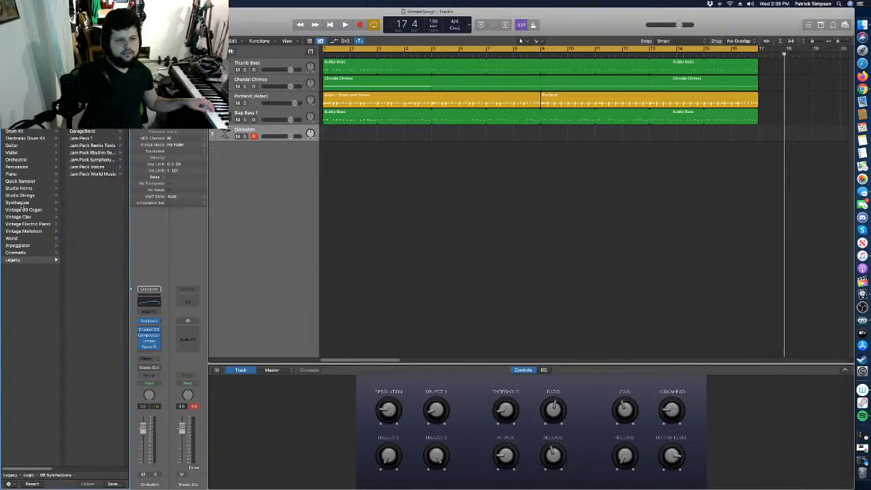
{"action": "left_click", "coordinate": [23, 203]}
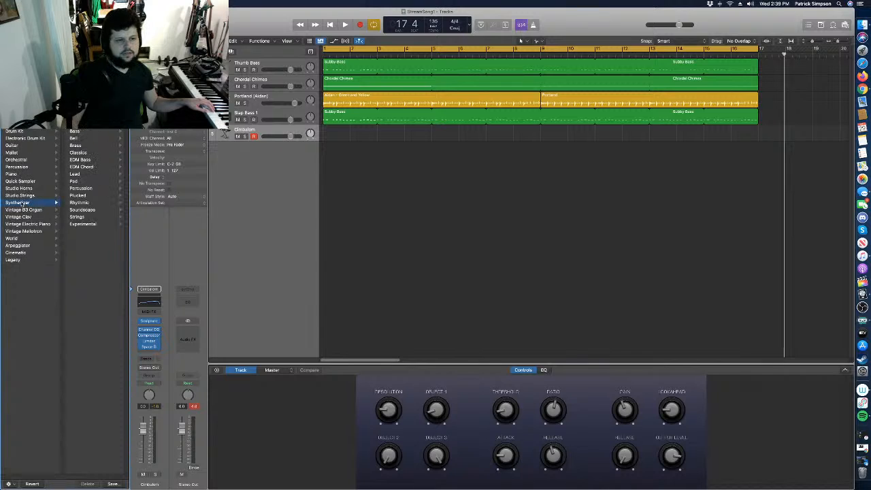
{"action": "left_click", "coordinate": [75, 138]}
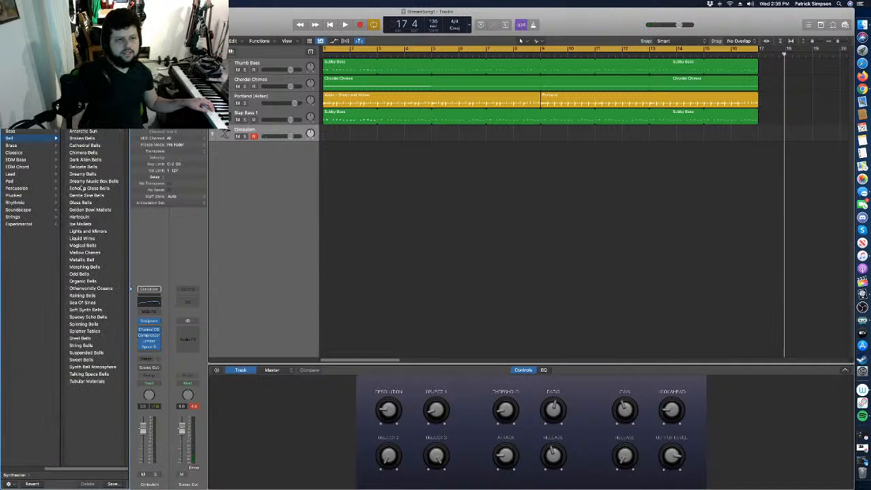
{"action": "left_click", "coordinate": [82, 216]}
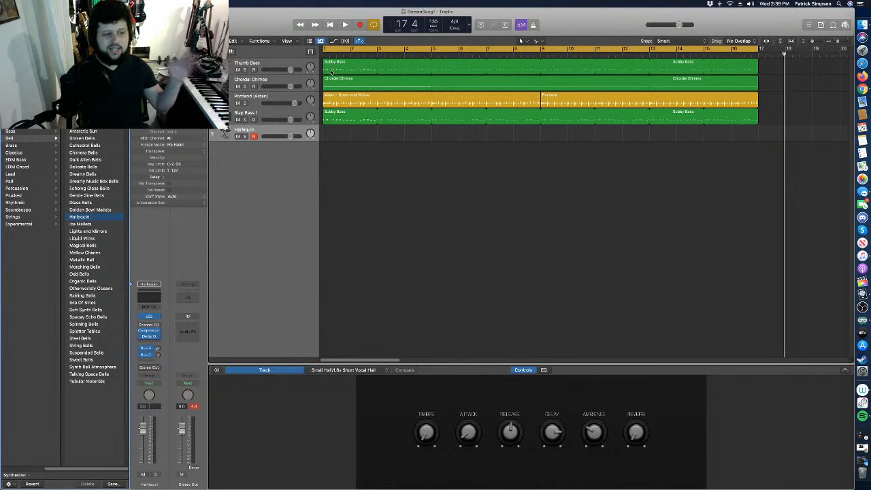
Try the Tapped Wineglass patch from the Legacy Logic Synthesizers, under Synth Bells, on the fifth track.
{"action": "left_click_drag", "start_coordinate": [69, 468], "coordinate": [9, 466]}
{"action": "left_click", "coordinate": [29, 269]}
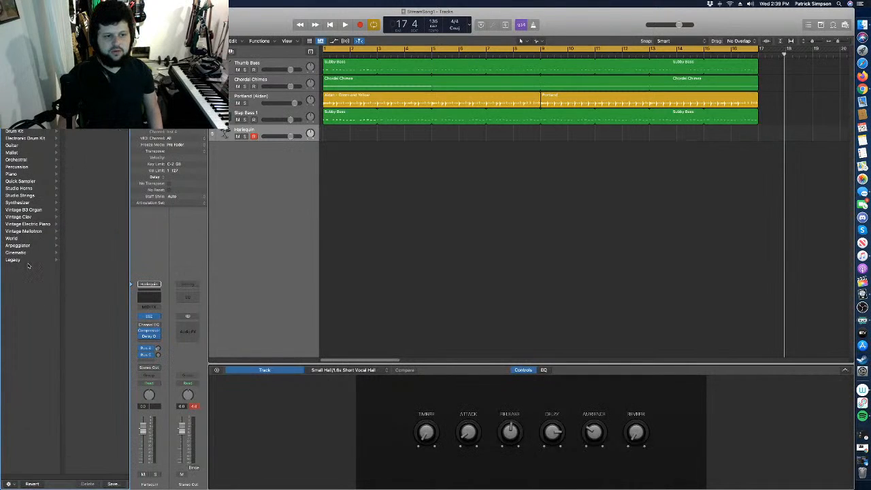
{"action": "left_click", "coordinate": [29, 259]}
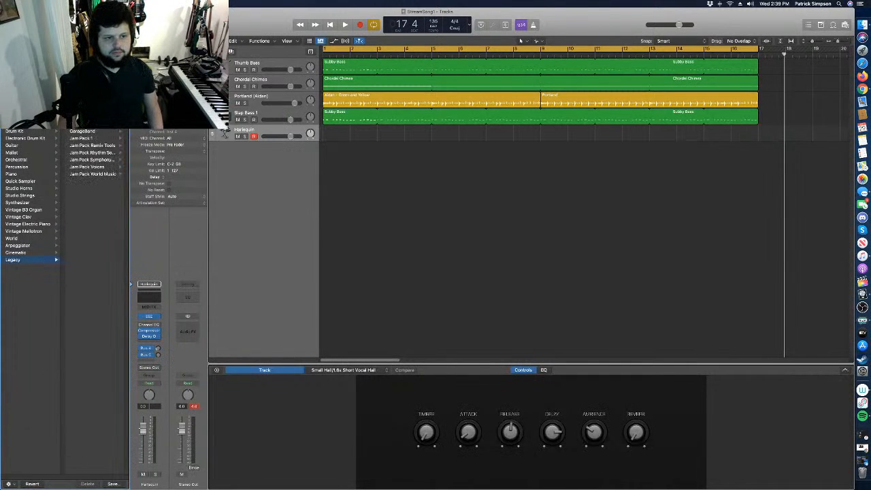
{"action": "left_click", "coordinate": [91, 139]}
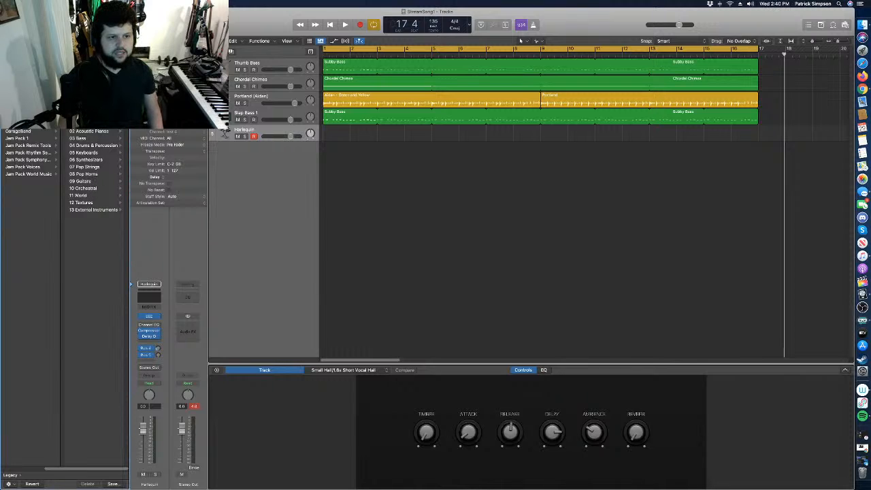
{"action": "left_click", "coordinate": [94, 160]}
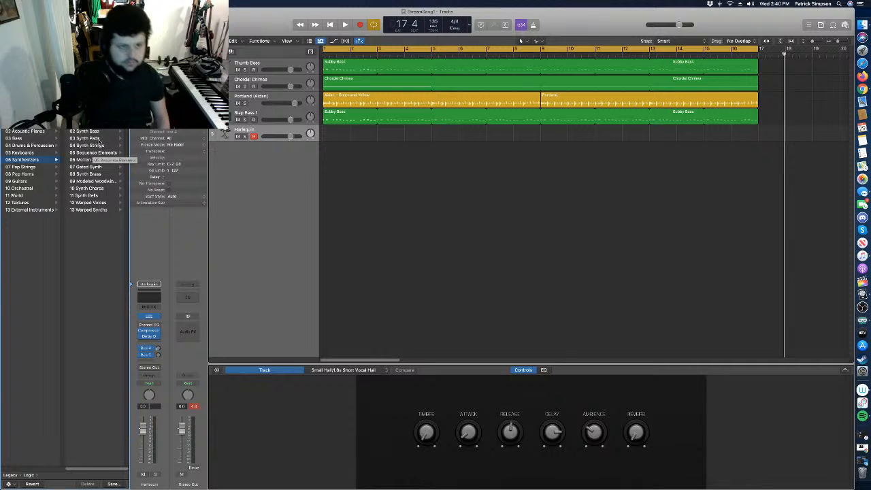
{"action": "left_click", "coordinate": [94, 197]}
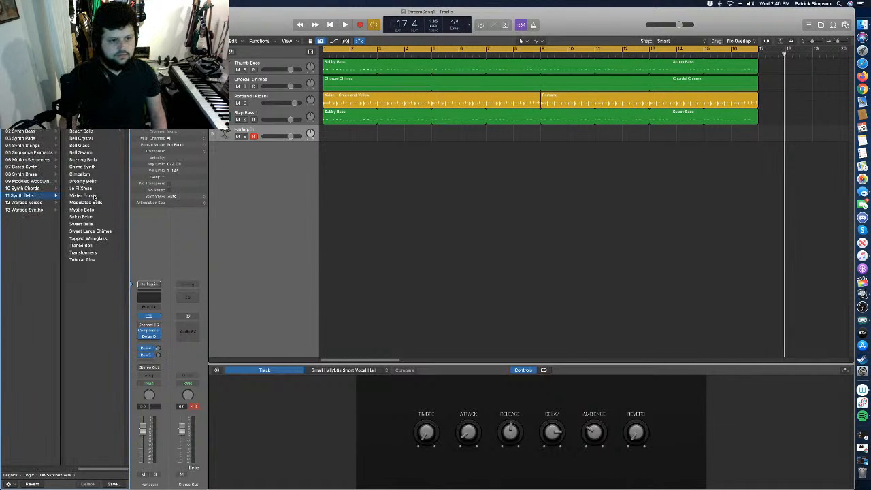
{"action": "left_click", "coordinate": [95, 239]}
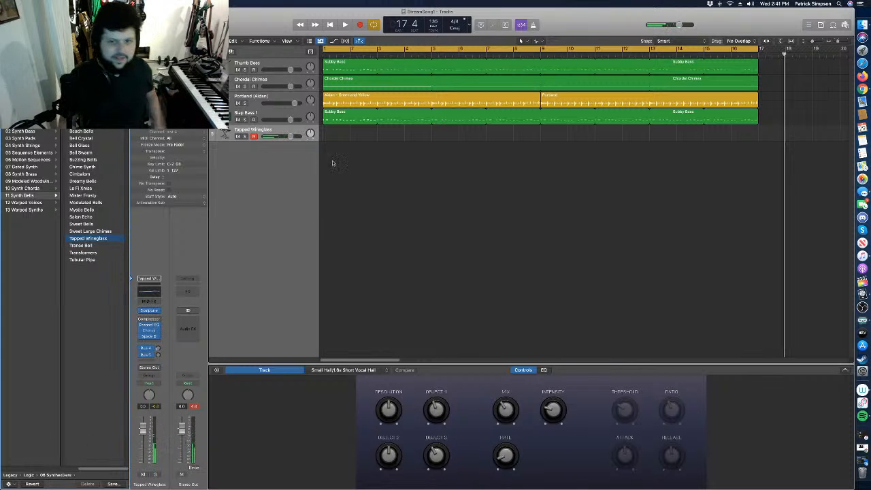
Load the Harlequin patch from Synthesizer Bell on the fifth track and listen to the cycled arrangement.
{"action": "left_click_drag", "start_coordinate": [96, 469], "coordinate": [8, 454]}
{"action": "left_click", "coordinate": [85, 226]}
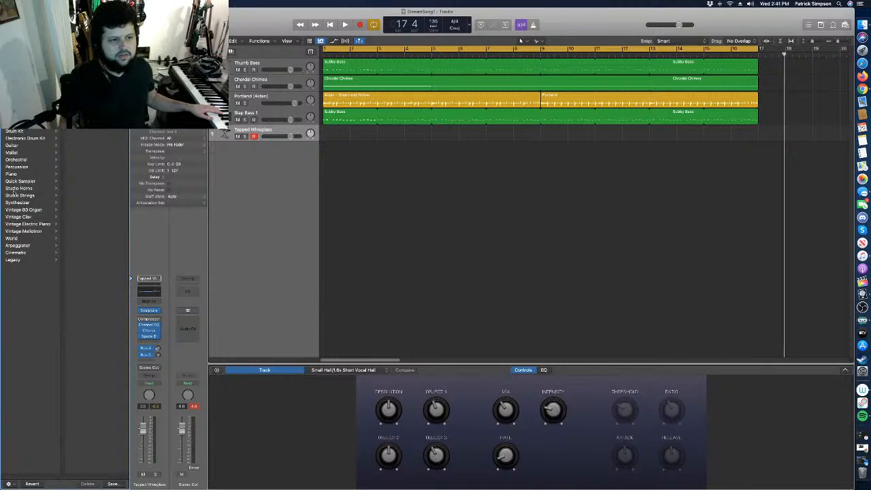
{"action": "left_click", "coordinate": [80, 140]}
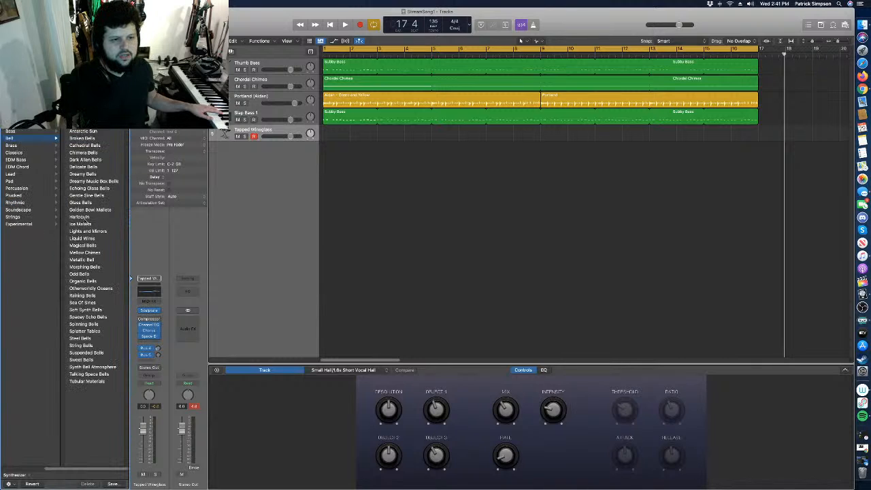
{"action": "left_click", "coordinate": [81, 217]}
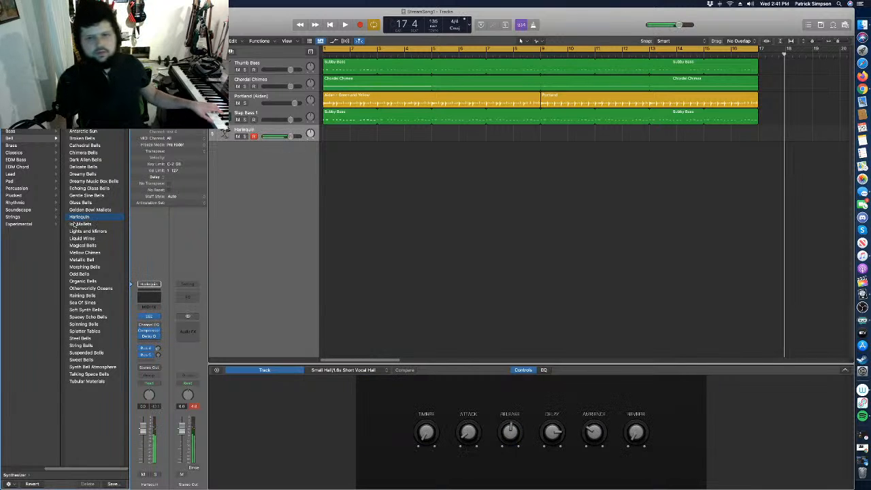
{"action": "key", "text": "space"}
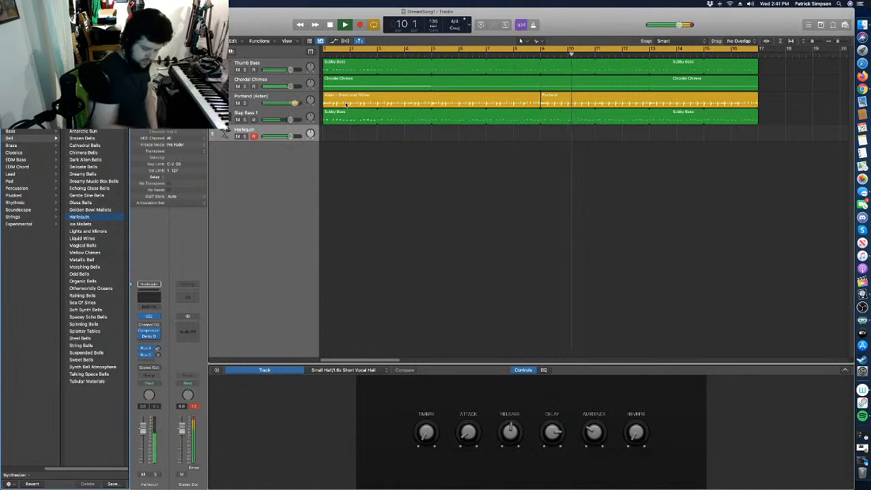
{"action": "key", "text": "space"}
Record a Harlequin take from the start of the cycle into bar 10, and delete the recorded region.
{"action": "key", "text": "r"}
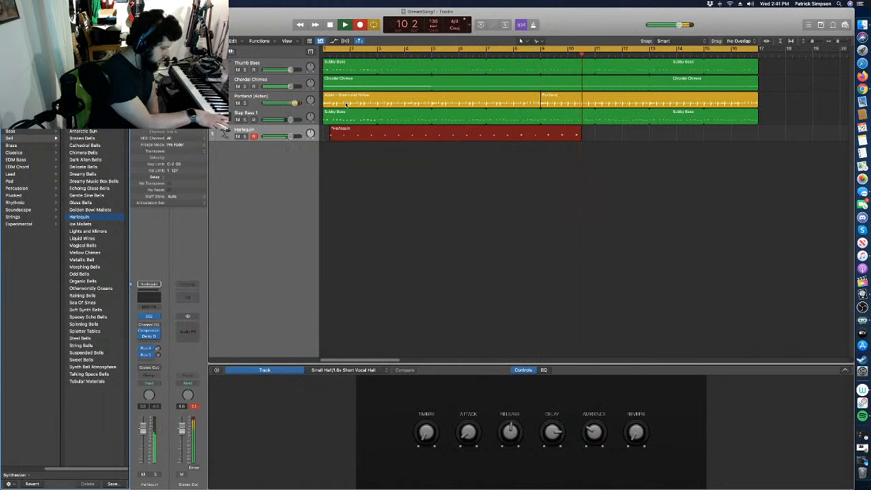
{"action": "key", "text": "space"}
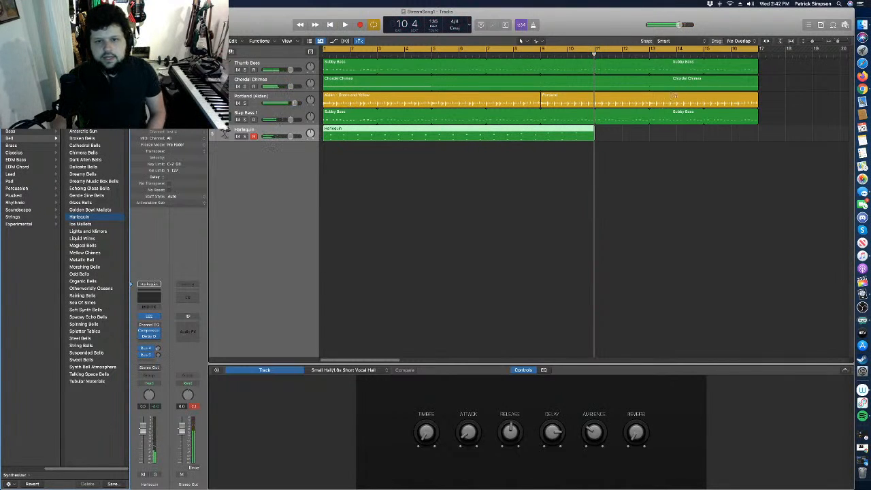
{"action": "key", "text": "Delete"}
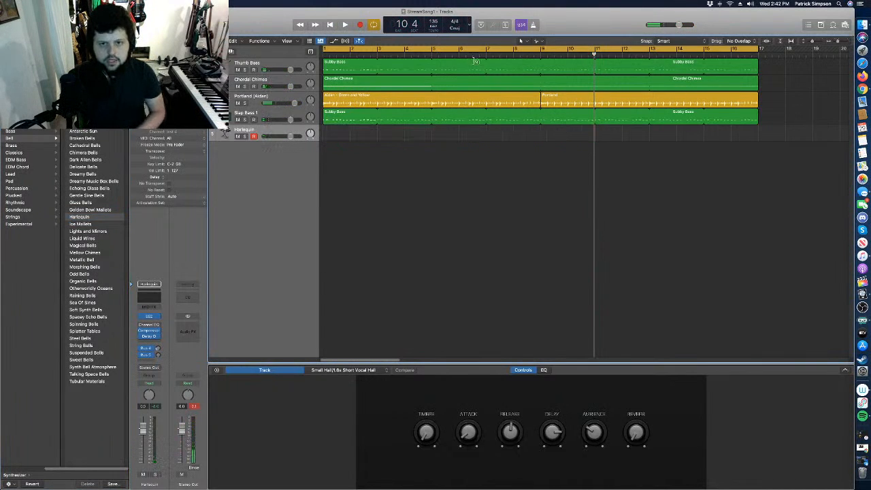
Move the playhead to bar 1 and record a new Harlequin part on the fifth track, stopping in bar 6.
{"action": "left_click_drag", "start_coordinate": [369, 55], "coordinate": [287, 60]}
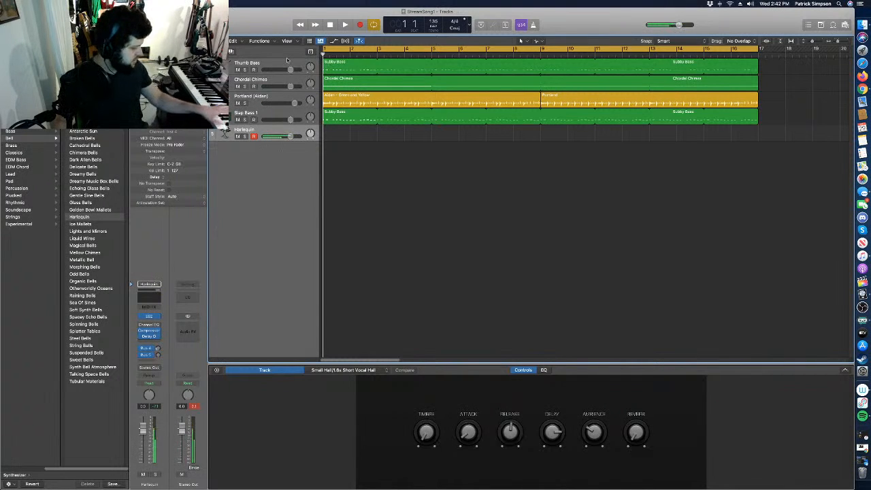
{"action": "left_click", "coordinate": [224, 131]}
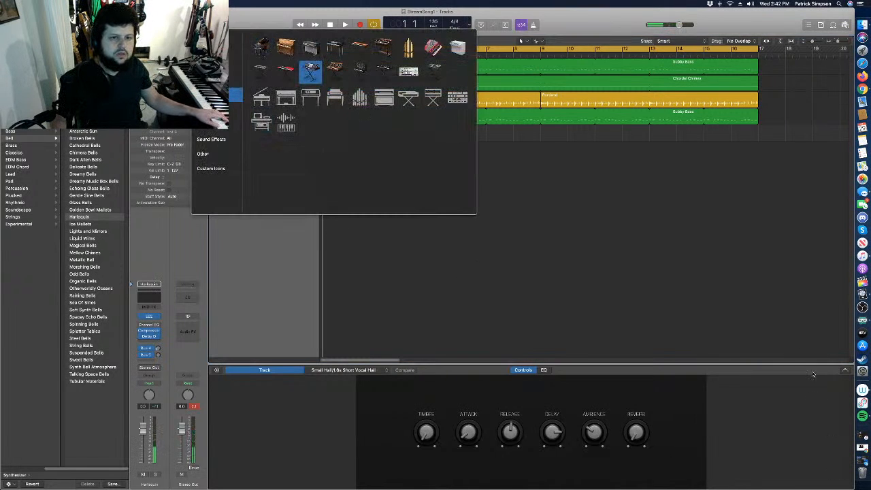
{"action": "left_click", "coordinate": [697, 305]}
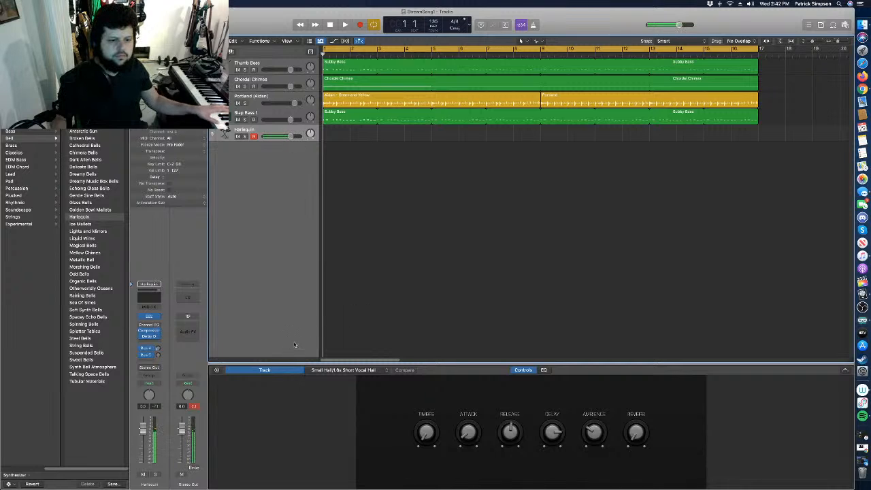
{"action": "key", "text": "r"}
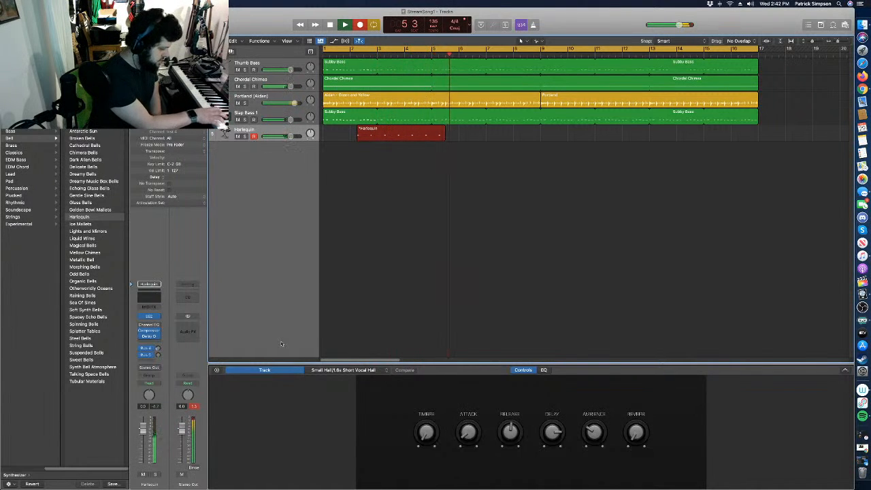
{"action": "key", "text": "space"}
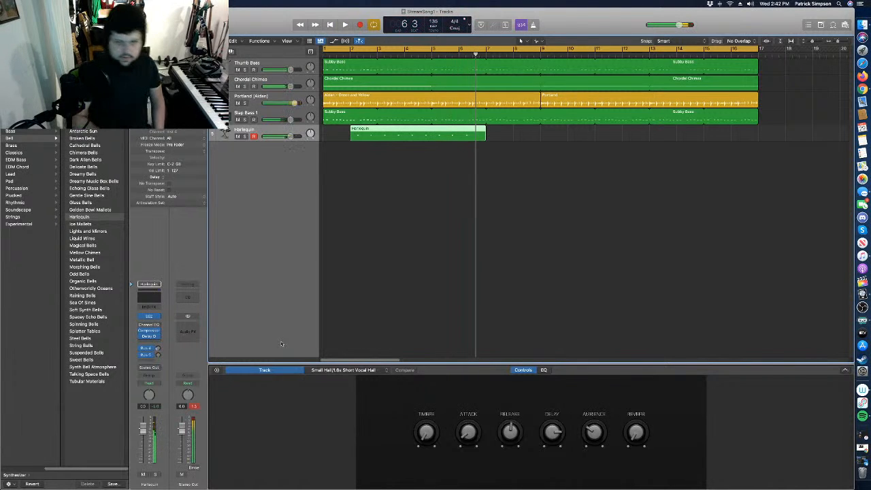
In the Harlequin region's Piano Roll, delete the notes in bar 6 and quantize the remaining notes to 1/16 Note.
{"action": "double_click", "coordinate": [466, 137]}
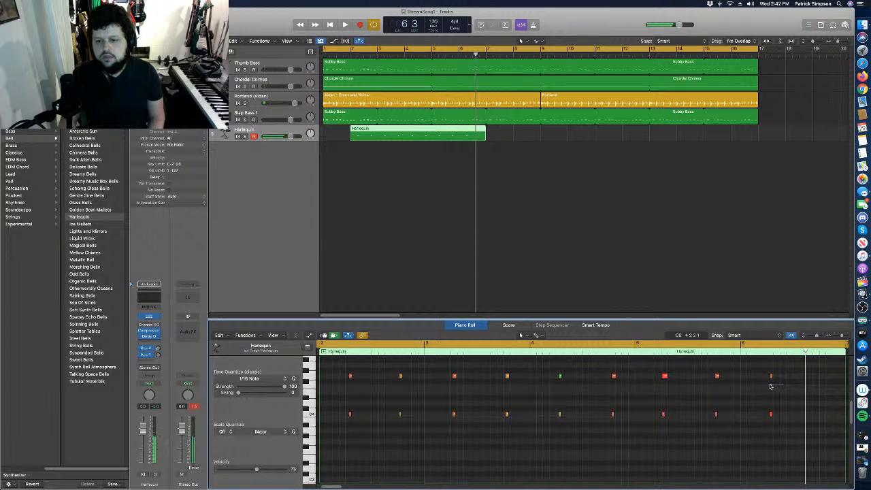
{"action": "left_click_drag", "start_coordinate": [766, 365], "coordinate": [787, 420]}
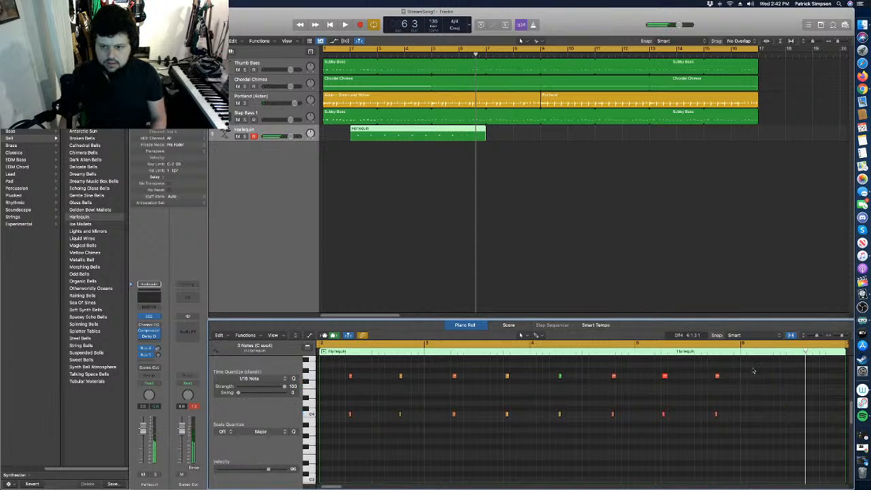
{"action": "left_click_drag", "start_coordinate": [754, 365], "coordinate": [295, 446]}
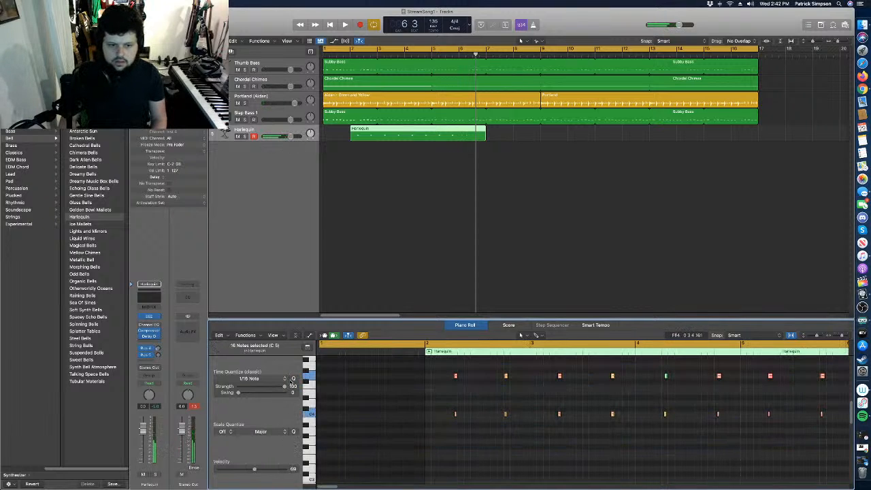
{"action": "left_click", "coordinate": [293, 379]}
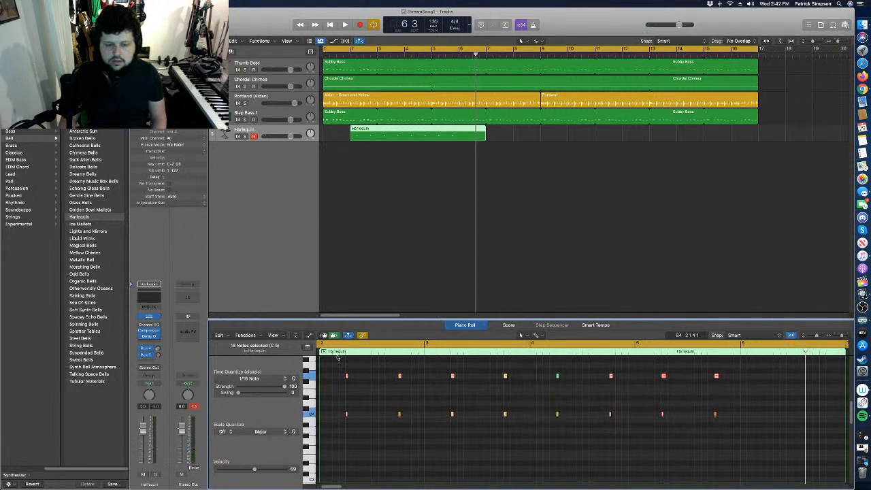
Try copying the first pair of Harlequin notes to the start of bar 2, and delete the copies.
{"action": "left_click_drag", "start_coordinate": [337, 365], "coordinate": [360, 427]}
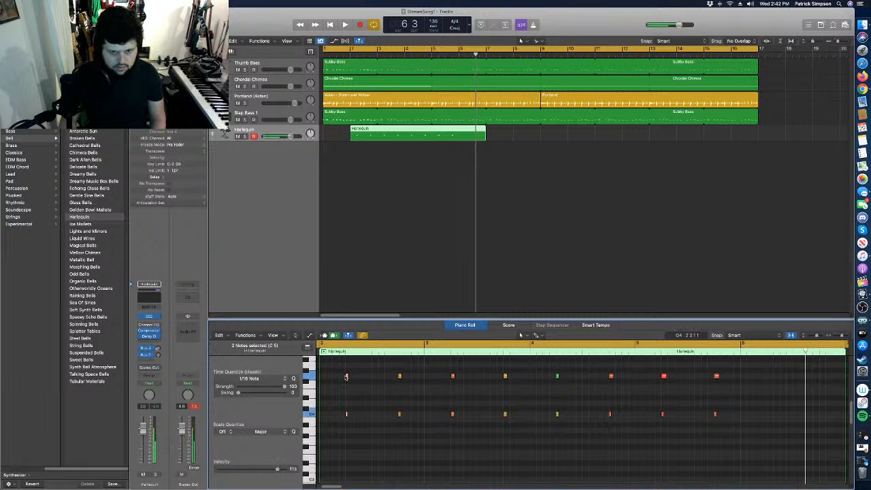
{"action": "left_click_drag", "start_coordinate": [346, 376], "coordinate": [321, 377]}
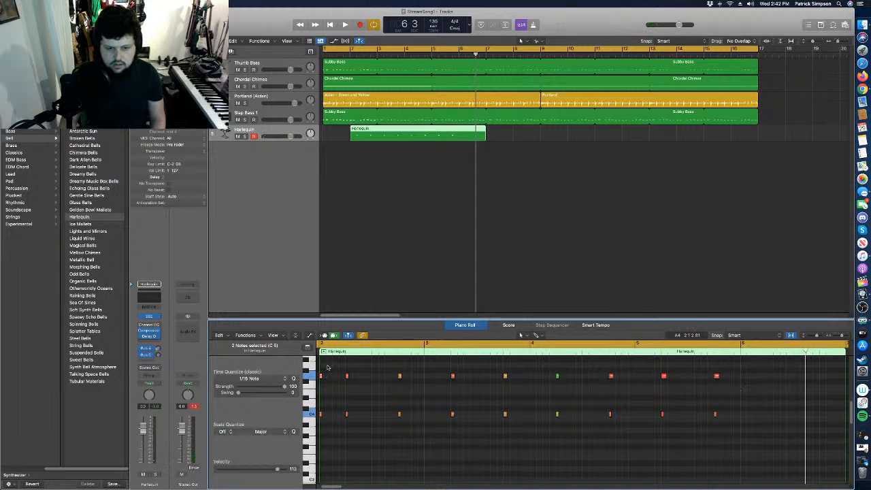
{"action": "left_click_drag", "start_coordinate": [328, 366], "coordinate": [318, 420]}
{"action": "key", "text": "Delete"}
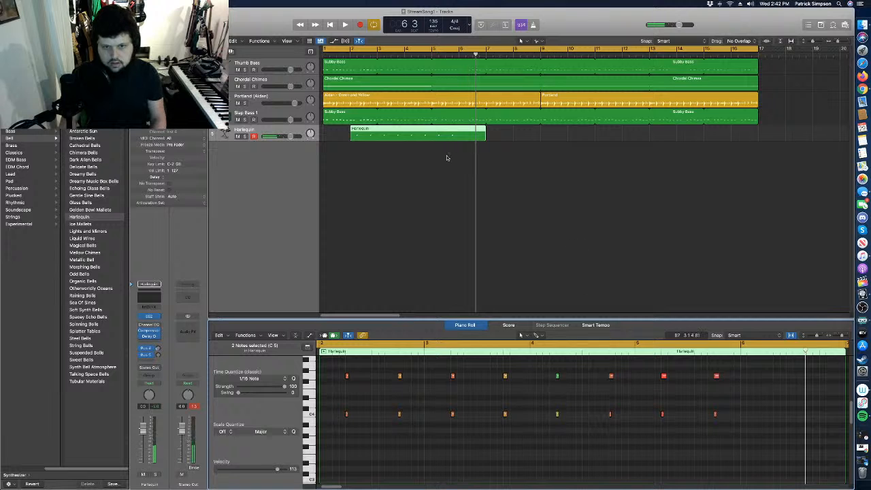
Shorten the Harlequin region to end at bar 6 and move it to start at bar 1.
{"action": "left_click_drag", "start_coordinate": [486, 138], "coordinate": [459, 140]}
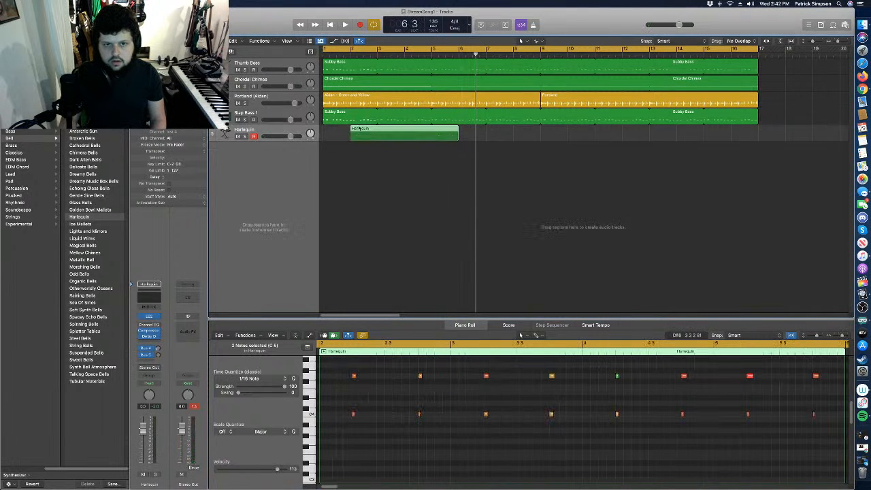
{"action": "left_click_drag", "start_coordinate": [380, 130], "coordinate": [353, 129]}
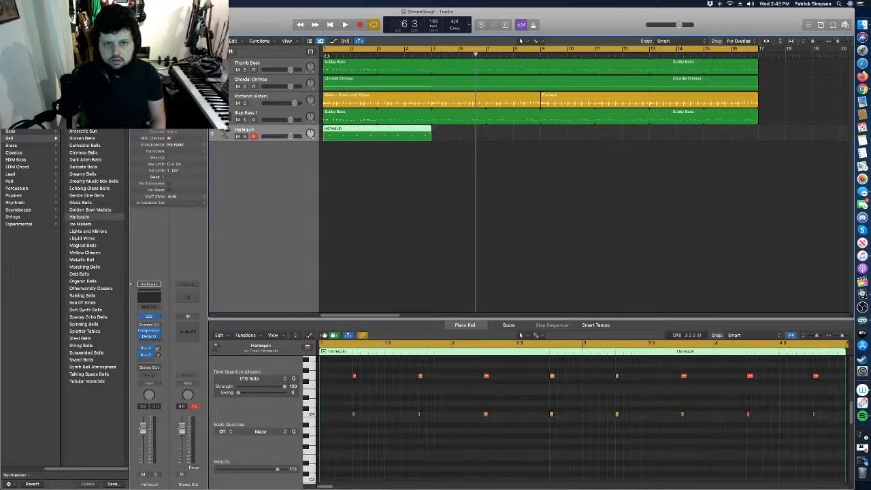
Loop the Harlequin region through the end of bar 16 during playback and add a duplicate of its track below.
{"action": "key", "text": "space"}
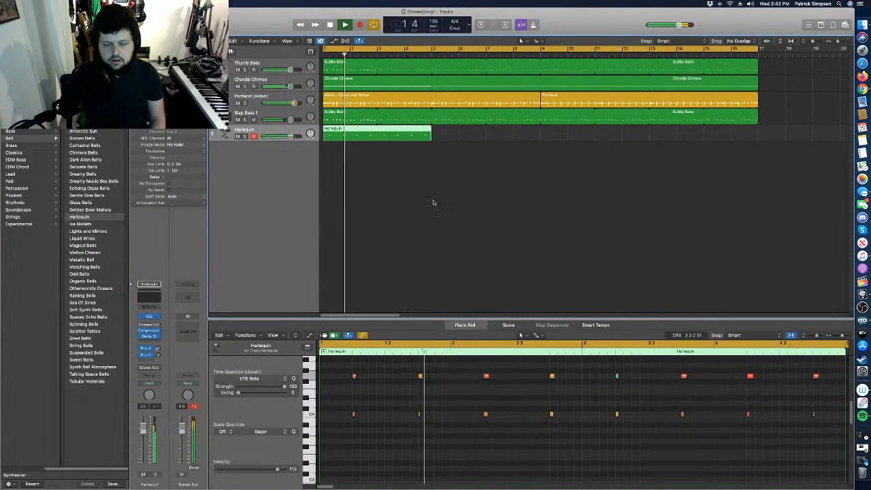
{"action": "left_click_drag", "start_coordinate": [431, 130], "coordinate": [756, 156]}
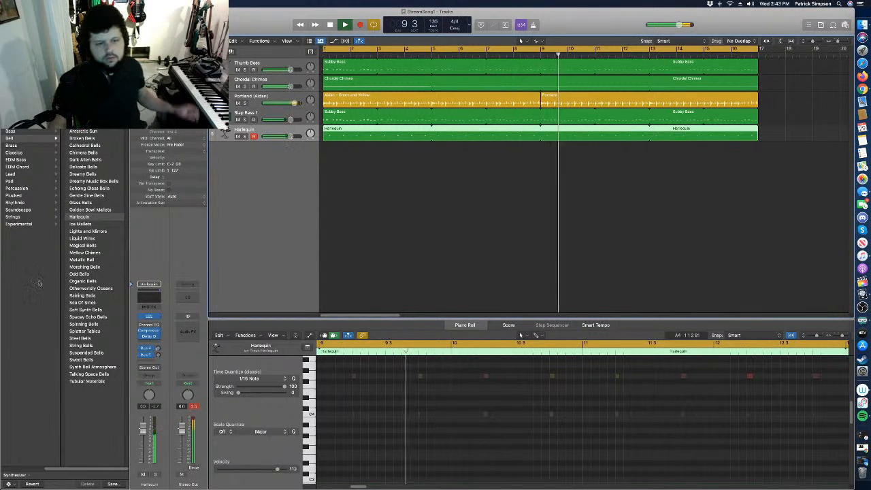
{"action": "left_click", "coordinate": [231, 52]}
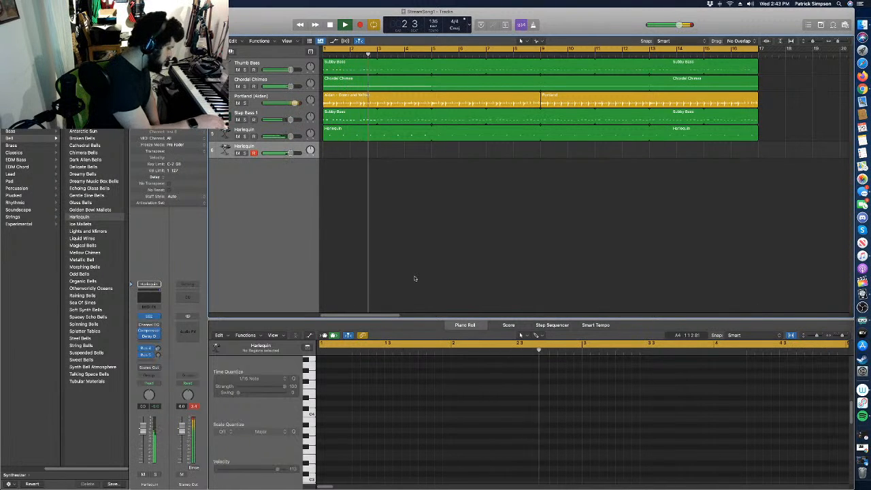
{"action": "key", "text": "space"}
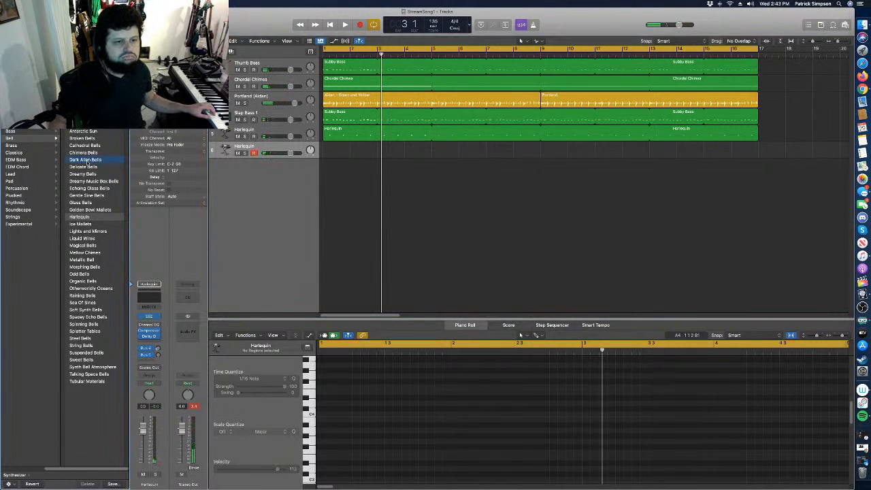
Load Dark Alien Bells on the new track and audition the sounds of its Transform Pad, ending on Soft.
{"action": "left_click", "coordinate": [87, 160]}
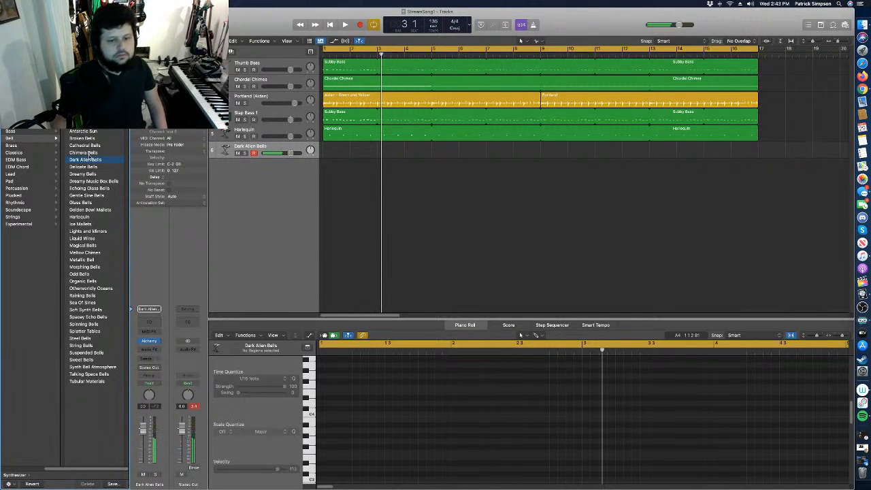
{"action": "key", "text": "b"}
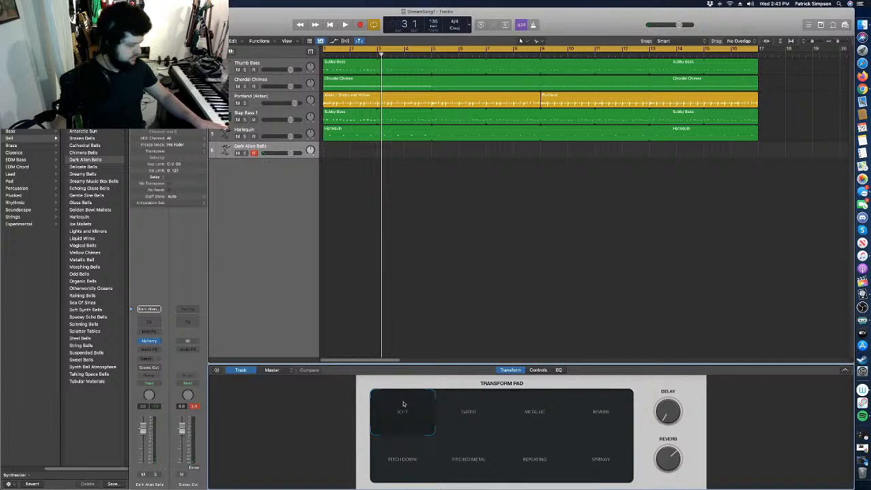
{"action": "left_click", "coordinate": [483, 424]}
{"action": "left_click", "coordinate": [542, 425]}
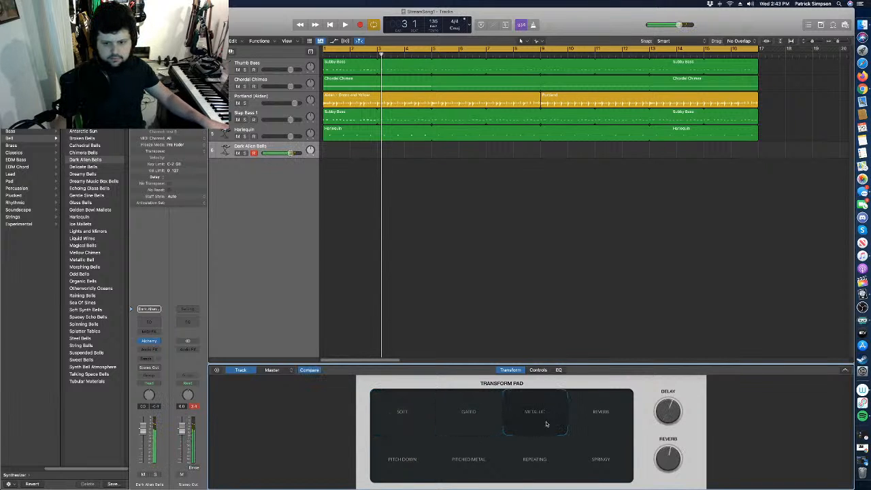
{"action": "left_click", "coordinate": [593, 427]}
{"action": "left_click", "coordinate": [596, 470]}
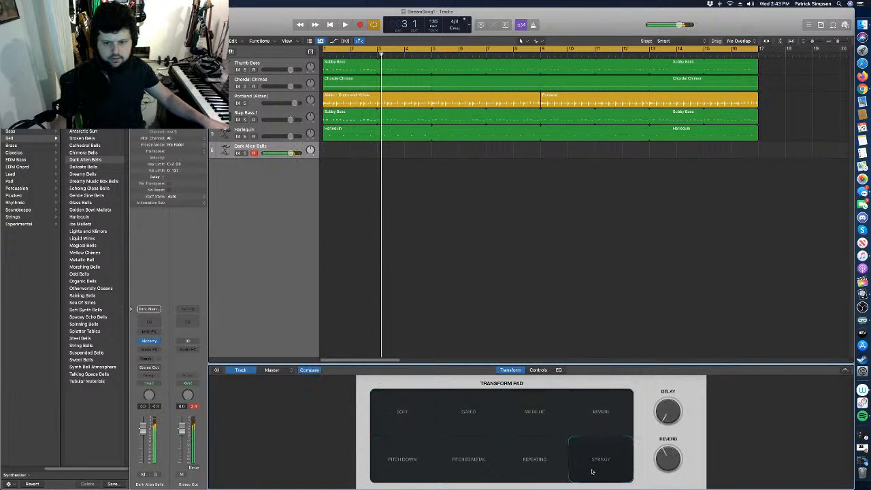
{"action": "left_click", "coordinate": [519, 463]}
{"action": "left_click", "coordinate": [470, 460]}
{"action": "left_click", "coordinate": [394, 469]}
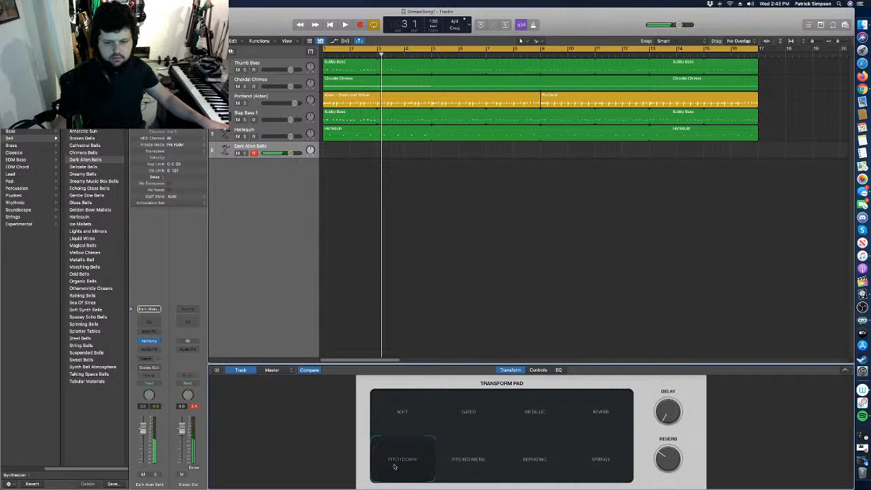
{"action": "left_click", "coordinate": [401, 423]}
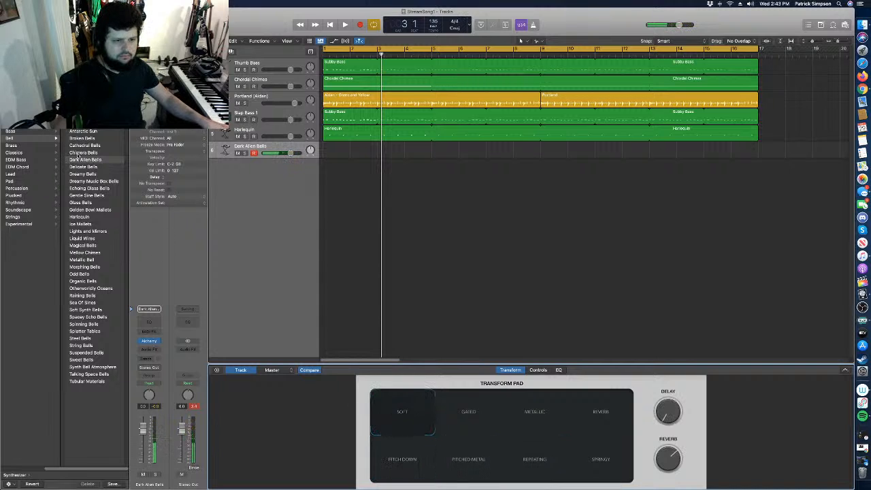
Try Chimera Bells and Ambient Plucked Strings, choose 16mm Dream Sequence for the sixth track, and audition it with the arrangement.
{"action": "left_click", "coordinate": [82, 152]}
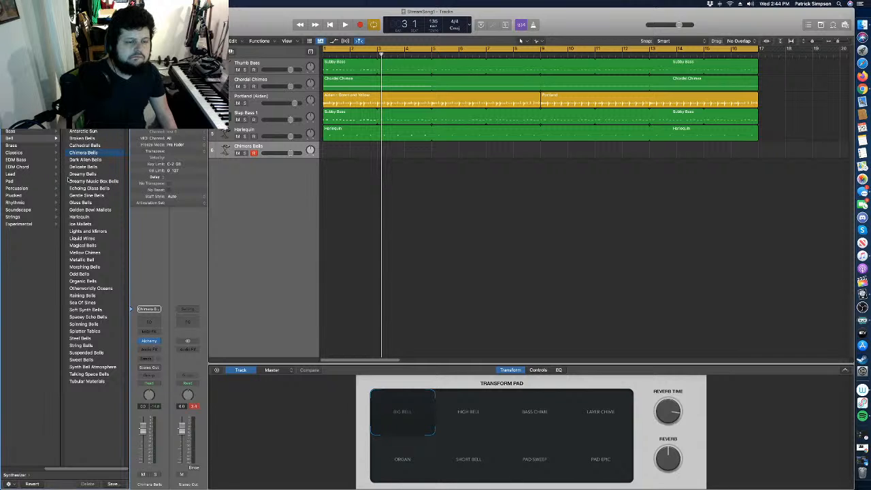
{"action": "left_click", "coordinate": [15, 195]}
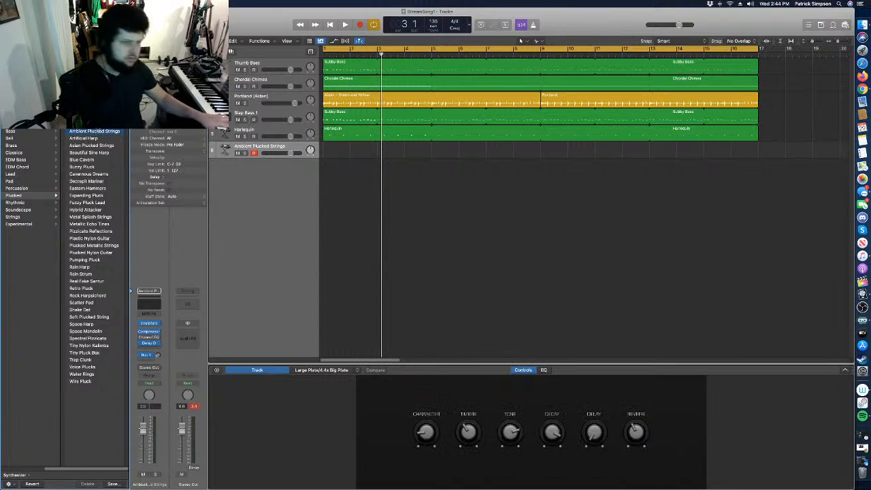
{"action": "key", "text": "Up"}
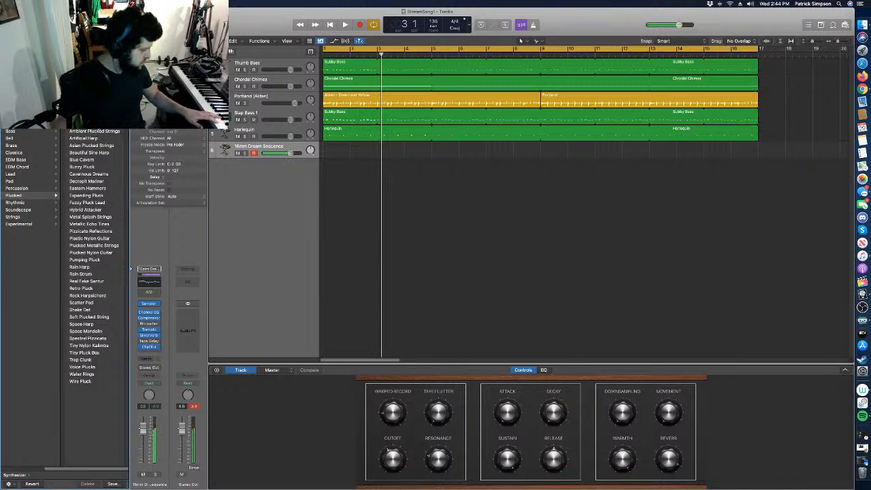
{"action": "key", "text": "space"}
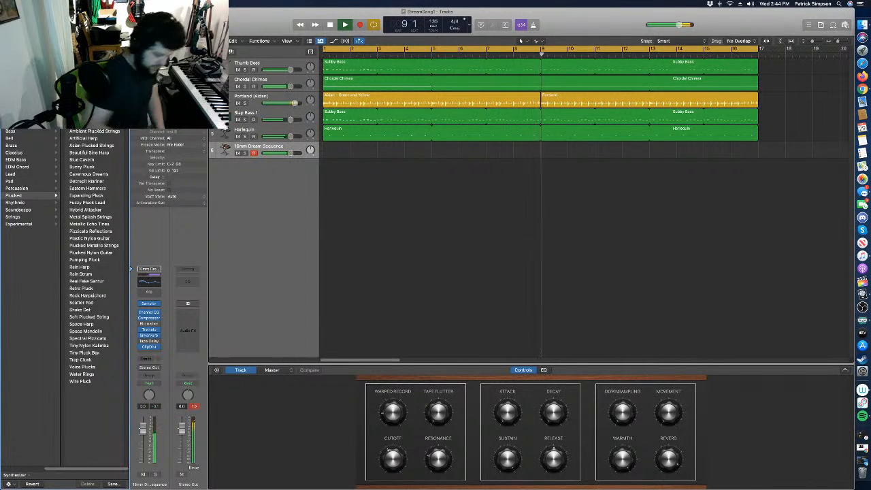
{"action": "key", "text": "space"}
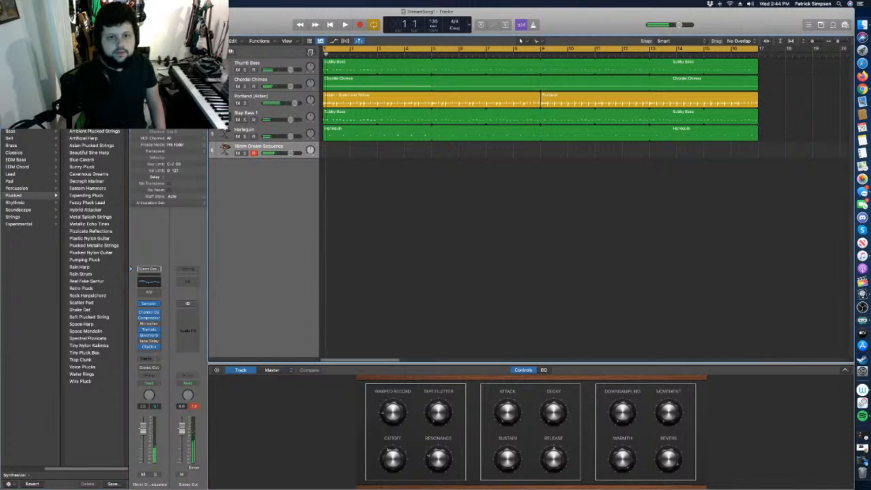
Start recording the 16mm Dream Sequence track from bar 1, play a part from bar 5, and stop at bar 9.
{"action": "key", "text": "Return"}
{"action": "key", "text": "r"}
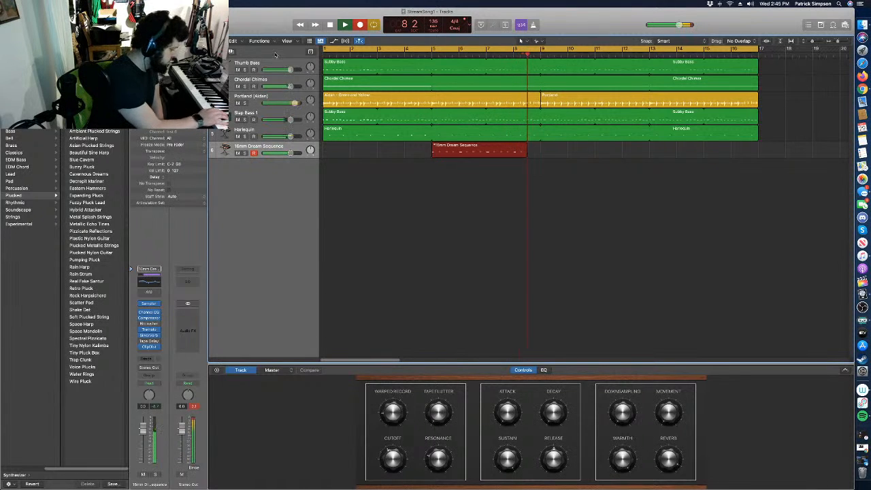
{"action": "key", "text": "space"}
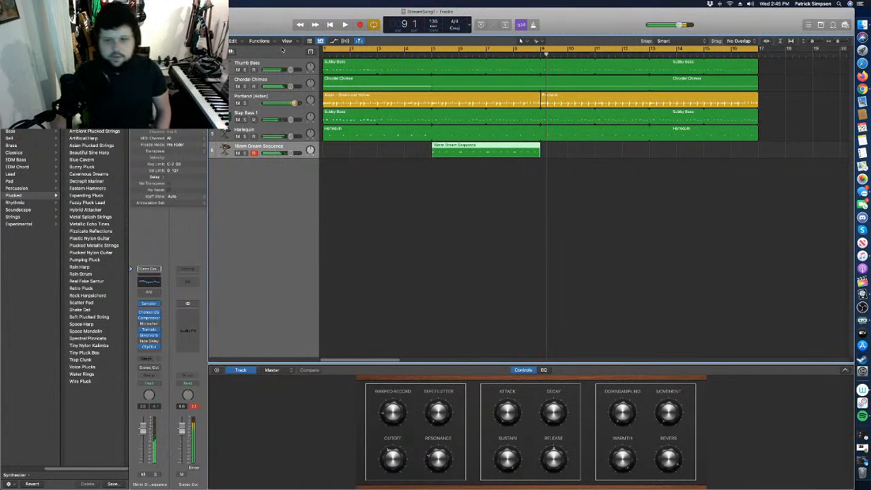
Open the 16mm Dream Sequence region in the Piano Roll and quantize all its notes to 1/16 Note.
{"action": "double_click", "coordinate": [512, 152]}
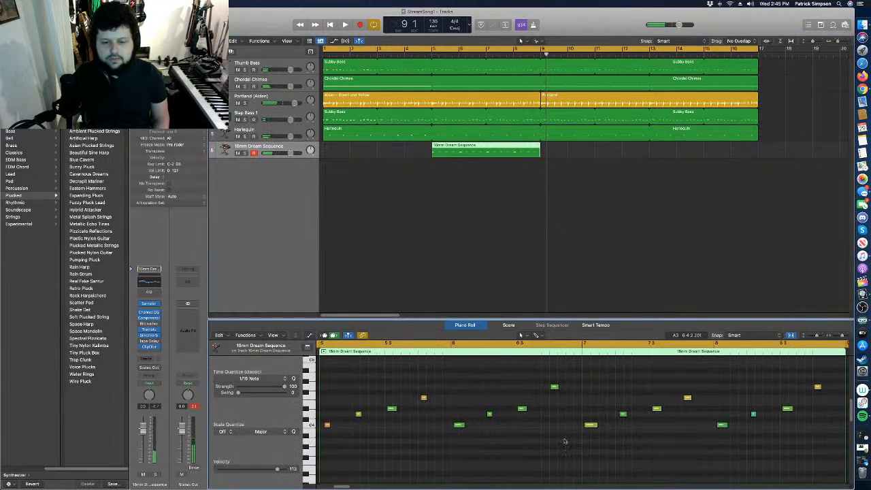
{"action": "left_click_drag", "start_coordinate": [819, 389], "coordinate": [211, 456]}
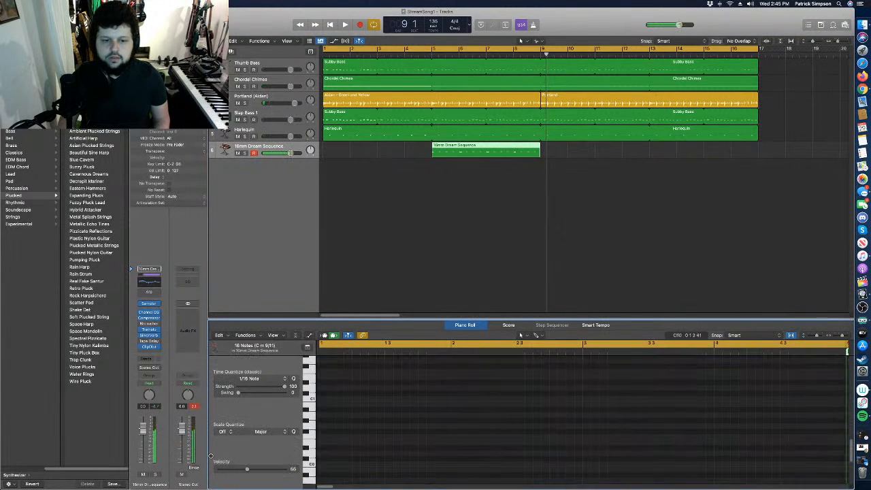
{"action": "scroll", "coordinate": [506, 440], "scroll_direction": "up", "scroll_amount": 20}
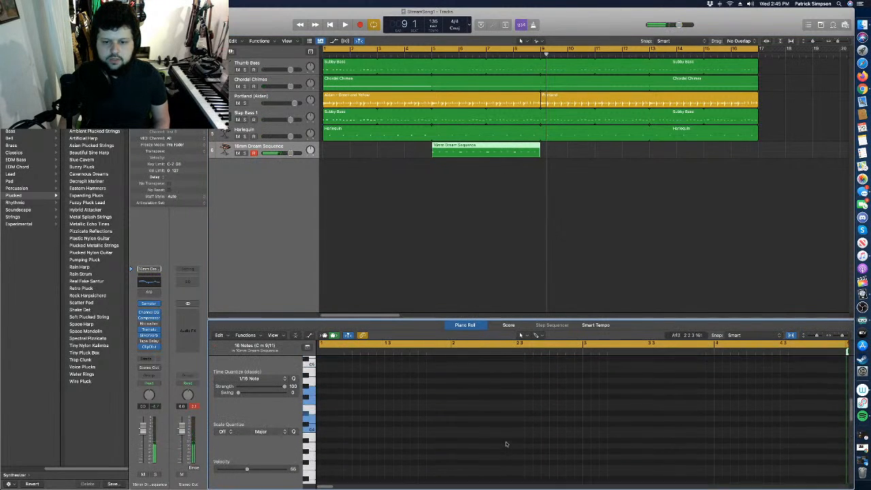
{"action": "scroll", "coordinate": [507, 443], "scroll_direction": "down", "scroll_amount": 20}
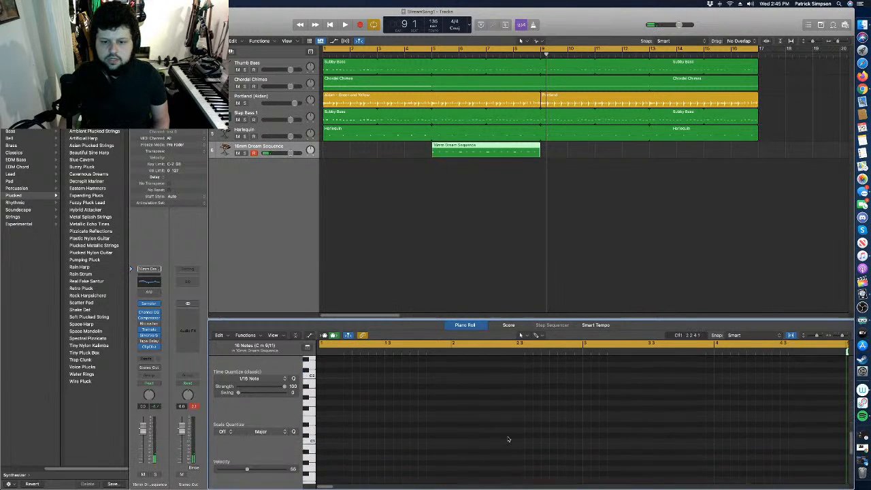
{"action": "scroll", "coordinate": [507, 438], "scroll_direction": "up", "scroll_amount": 15}
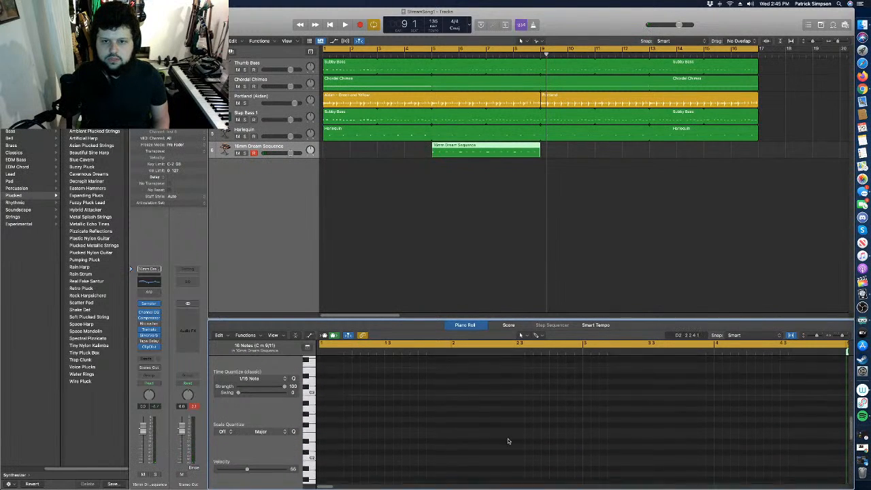
{"action": "scroll", "coordinate": [508, 441], "scroll_direction": "down", "scroll_amount": 6}
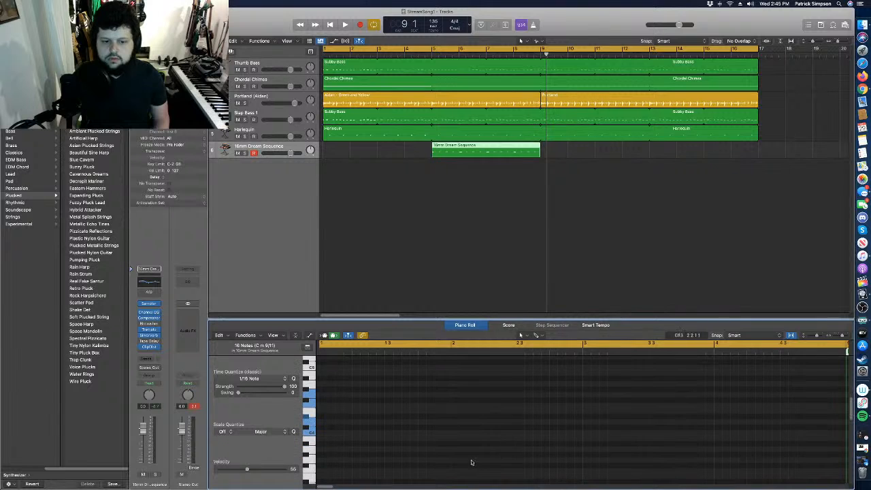
{"action": "mouse_move", "coordinate": [331, 487]}
{"action": "left_mouse_down"}
{"action": "mouse_move", "coordinate": [367, 487]}
{"action": "mouse_move", "coordinate": [342, 488]}
{"action": "left_mouse_up"}
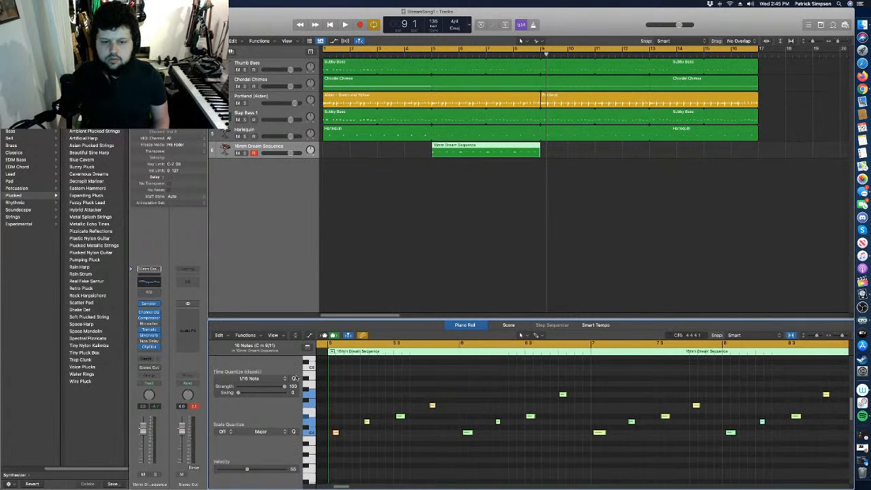
{"action": "scroll", "coordinate": [540, 424], "scroll_direction": "right", "scroll_amount": 1}
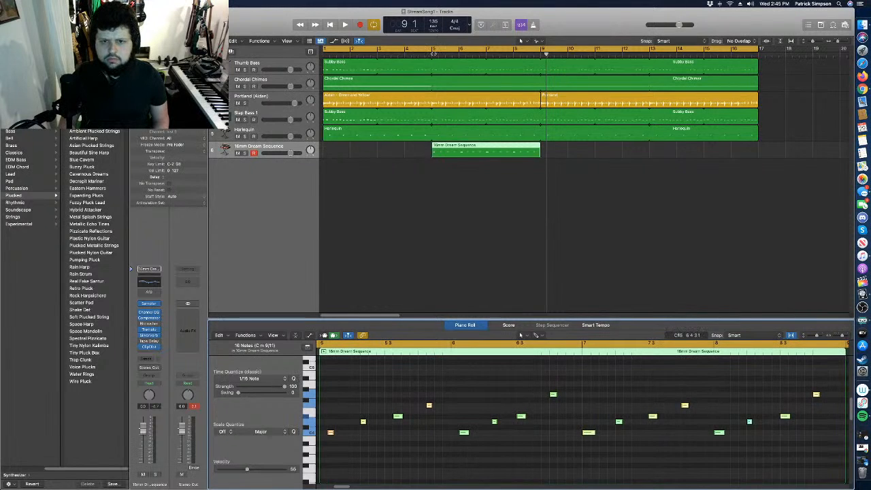
Turn off cycle mode and play the quantized part from bar 5.
{"action": "left_click", "coordinate": [433, 54]}
{"action": "key", "text": "c"}
{"action": "key", "text": "space"}
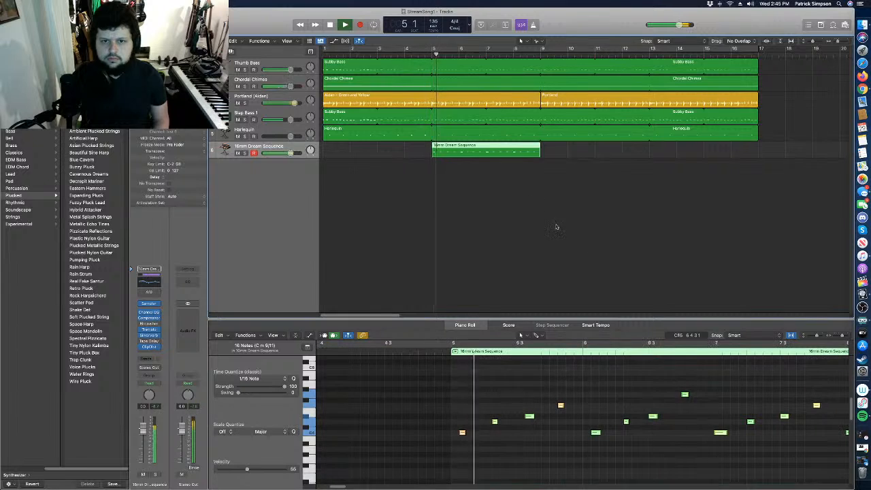
{"action": "key", "text": "space"}
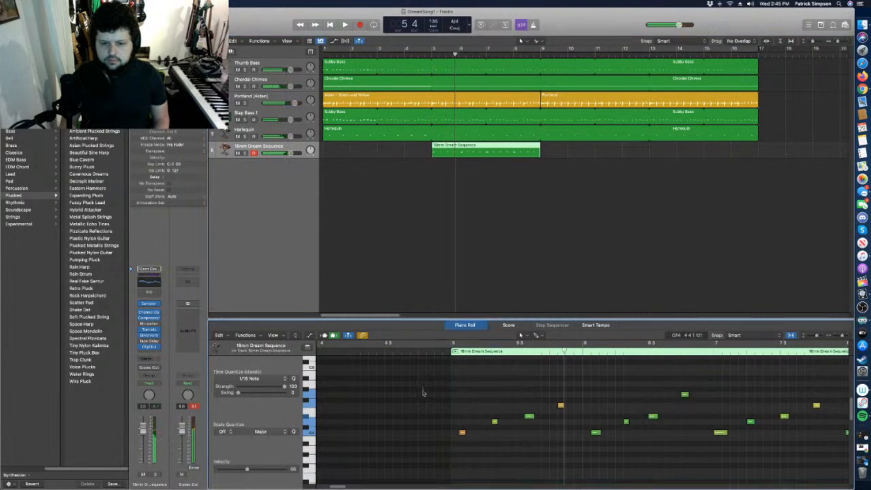
Move the four notes in bar 5 and the four in bar 6 a sixteenth earlier so each group starts on its bar line.
{"action": "left_click_drag", "start_coordinate": [423, 387], "coordinate": [769, 443]}
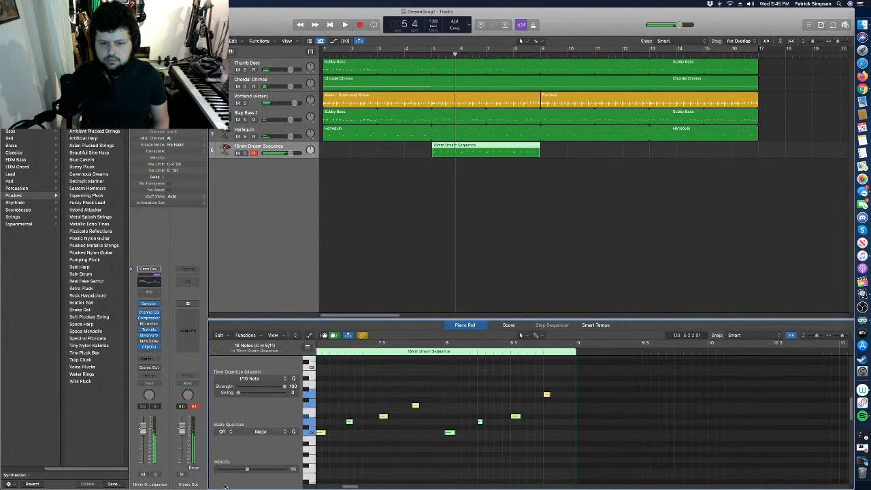
{"action": "left_click", "coordinate": [355, 461]}
{"action": "mouse_move", "coordinate": [352, 488]}
{"action": "left_mouse_down"}
{"action": "mouse_move", "coordinate": [327, 488]}
{"action": "mouse_move", "coordinate": [342, 487]}
{"action": "left_mouse_up"}
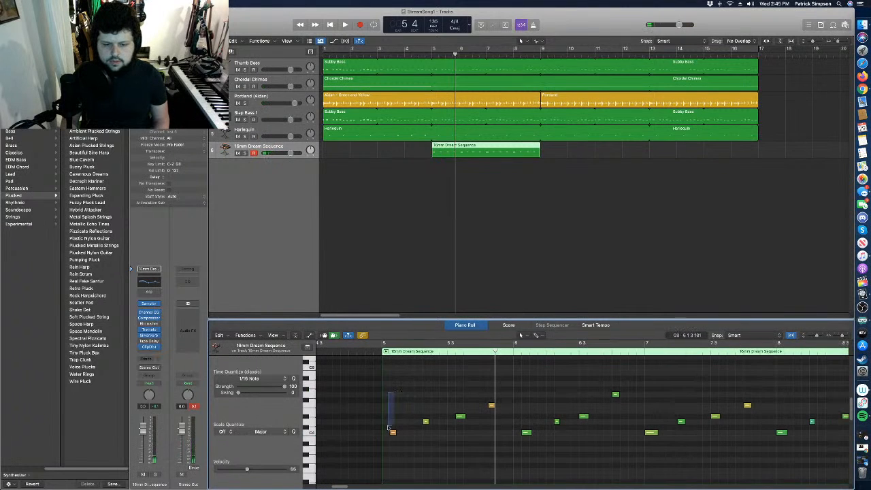
{"action": "left_click_drag", "start_coordinate": [389, 428], "coordinate": [507, 458]}
{"action": "left_click_drag", "start_coordinate": [390, 433], "coordinate": [383, 433]}
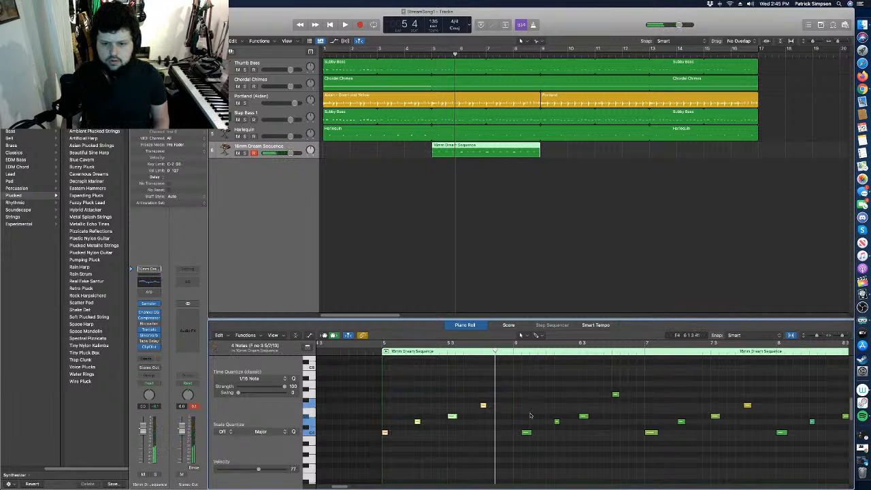
{"action": "left_click_drag", "start_coordinate": [524, 392], "coordinate": [634, 451]}
{"action": "left_click_drag", "start_coordinate": [526, 433], "coordinate": [518, 433]}
Play back the shifted notes and move the third note of bar 6 a sixteenth later.
{"action": "key", "text": "space"}
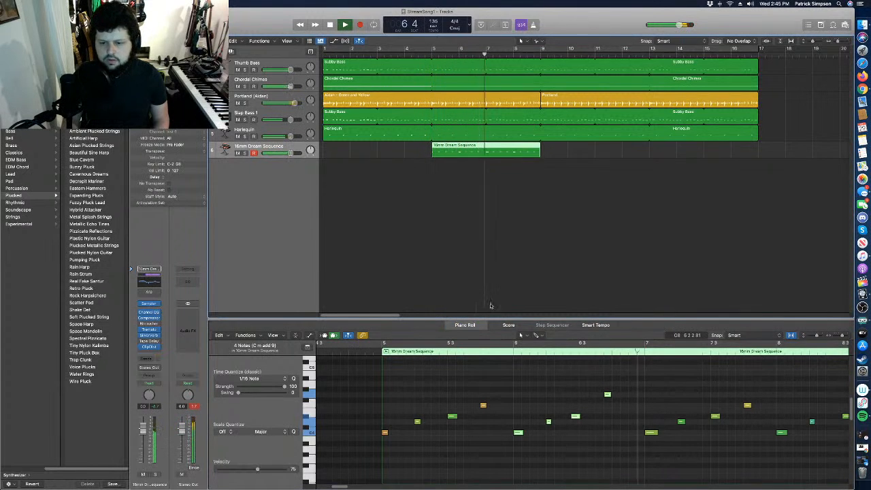
{"action": "key", "text": "space"}
{"action": "left_click", "coordinate": [575, 416]}
{"action": "left_click_drag", "start_coordinate": [576, 417], "coordinate": [584, 416]}
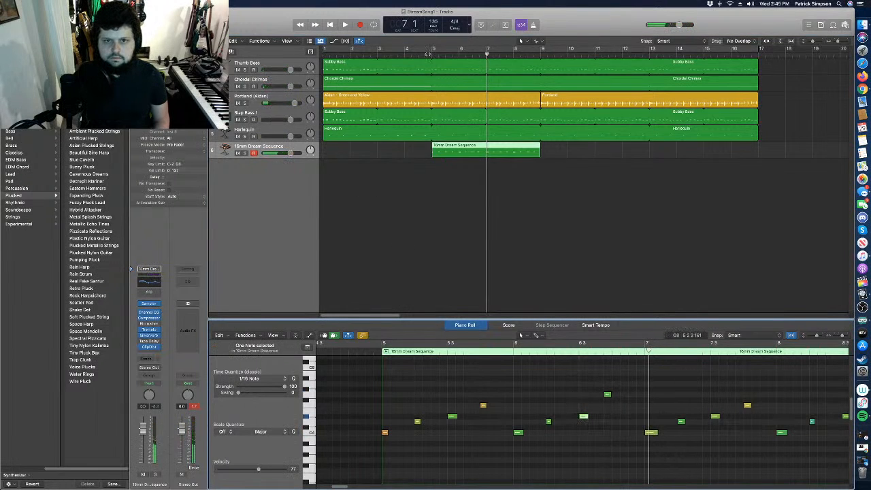
Play the melody from bar 5 to check the timing of the moved note.
{"action": "left_click", "coordinate": [430, 54]}
{"action": "key", "text": "space"}
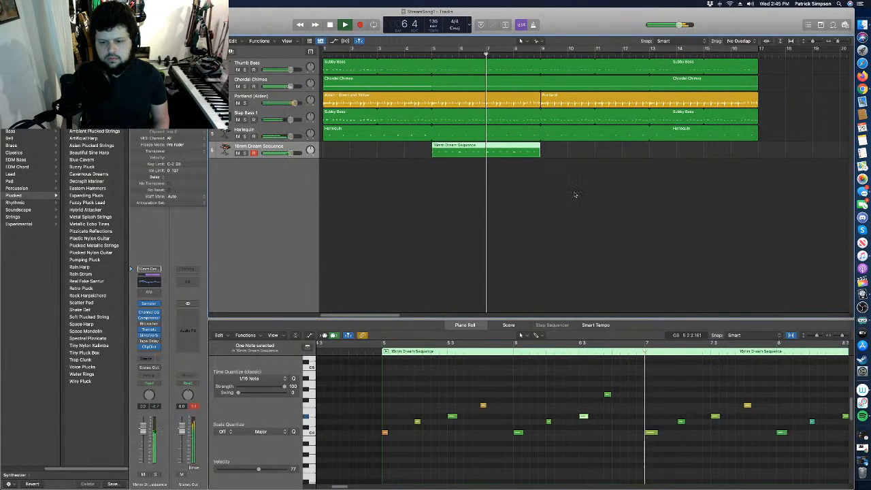
{"action": "key", "text": "space"}
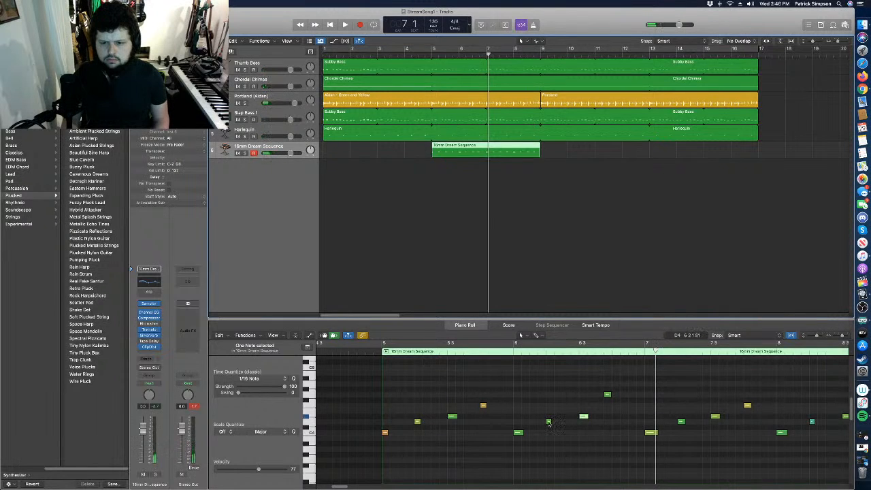
Replace the first three notes of bar 6 with a copy of the first three notes of bar 5.
{"action": "left_click", "coordinate": [418, 421]}
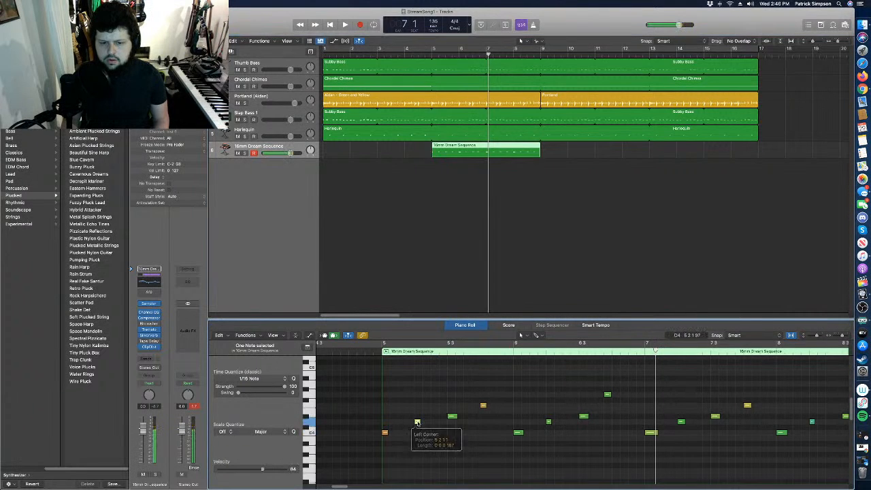
{"action": "left_click_drag", "start_coordinate": [543, 401], "coordinate": [490, 457]}
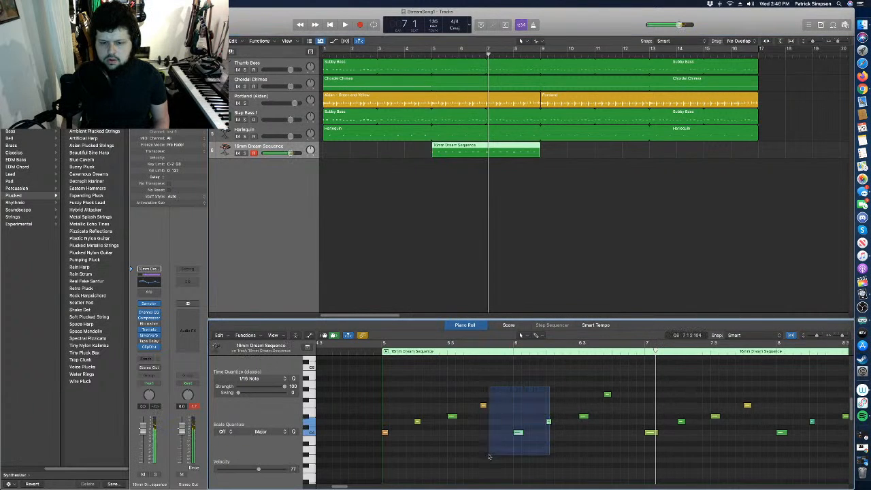
{"action": "left_click_drag", "start_coordinate": [505, 404], "coordinate": [592, 468]}
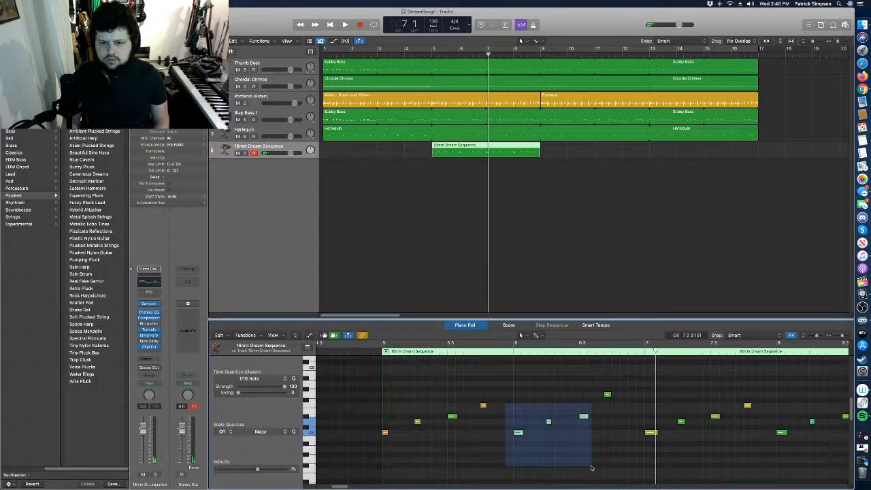
{"action": "left_click_drag", "start_coordinate": [582, 461], "coordinate": [587, 461]}
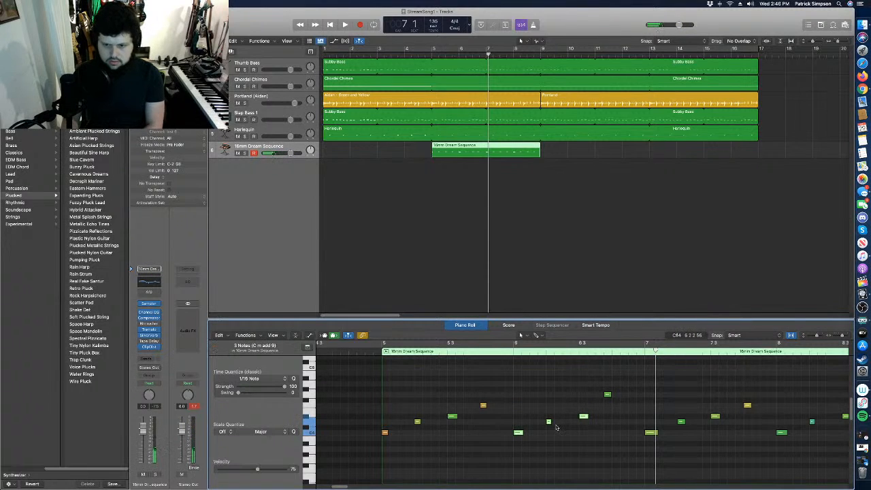
{"action": "left_click_drag", "start_coordinate": [374, 405], "coordinate": [467, 456]}
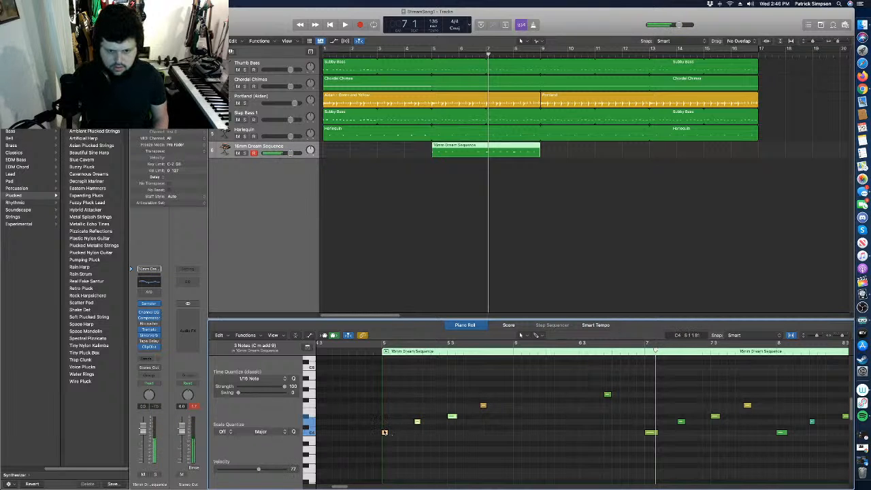
{"action": "left_click_drag", "start_coordinate": [385, 433], "coordinate": [517, 434]}
Play back from just before bar 5 and move the last note of bar 6 a sixteenth later.
{"action": "left_click", "coordinate": [426, 54]}
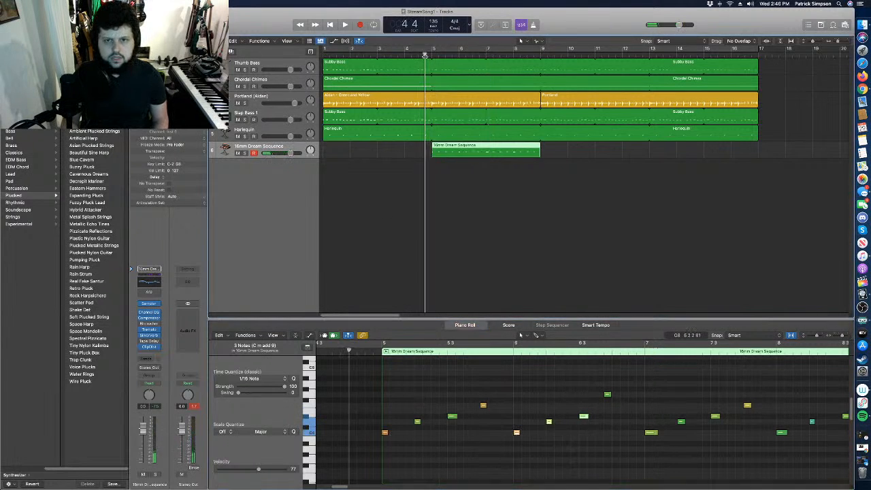
{"action": "key", "text": "space"}
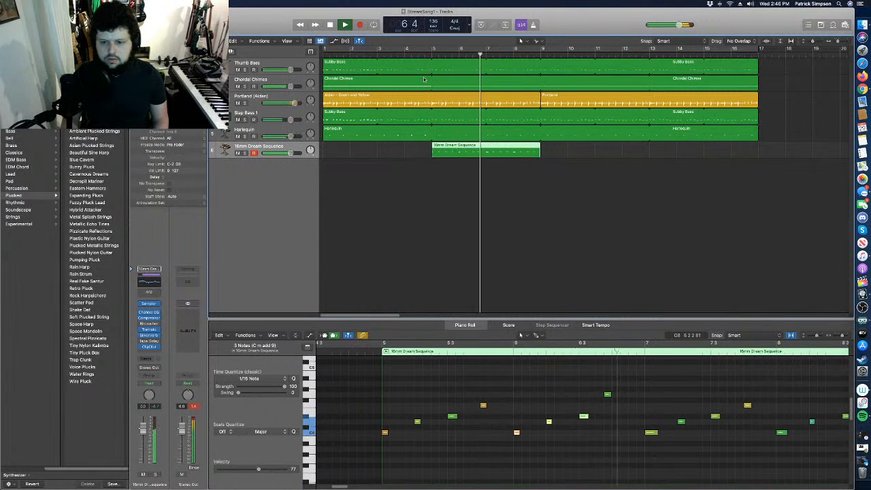
{"action": "left_click_drag", "start_coordinate": [608, 396], "coordinate": [616, 395]}
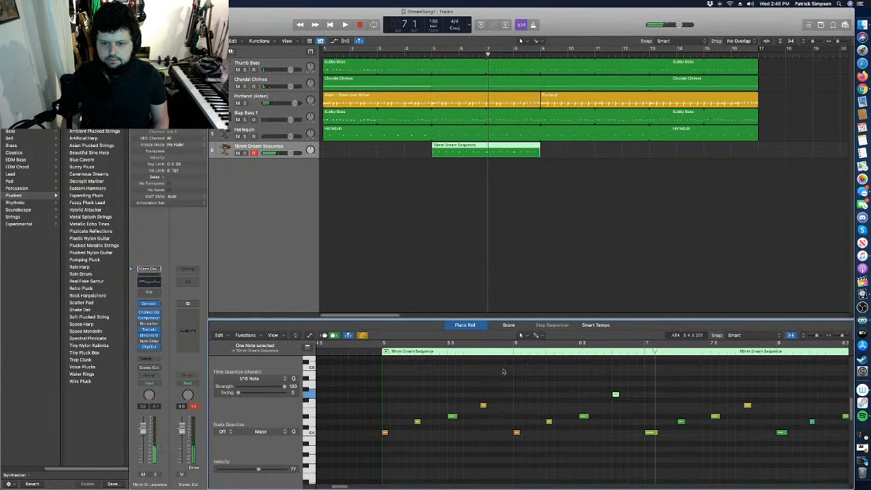
Play the corrected melody from bar 5 and loop its region out to bar 17.
{"action": "left_click", "coordinate": [431, 54]}
{"action": "key", "text": "space"}
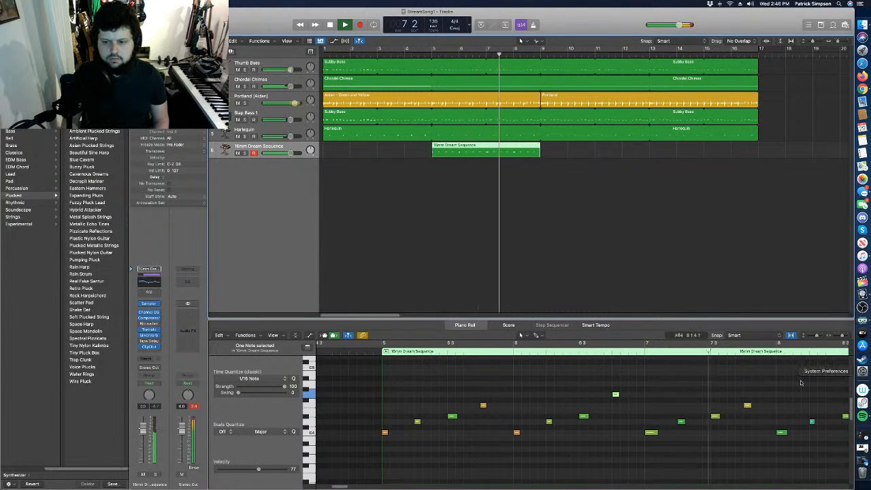
{"action": "scroll", "coordinate": [346, 485], "scroll_direction": "left", "scroll_amount": 3}
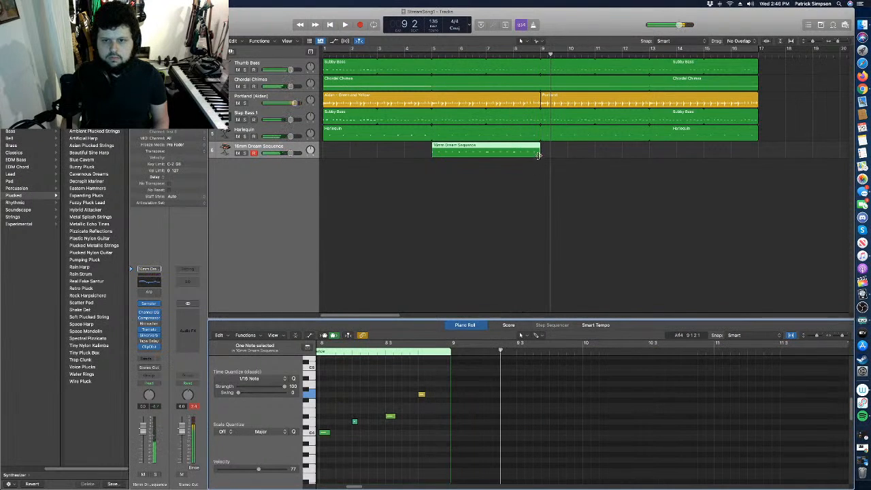
{"action": "left_click_drag", "start_coordinate": [541, 151], "coordinate": [758, 162]}
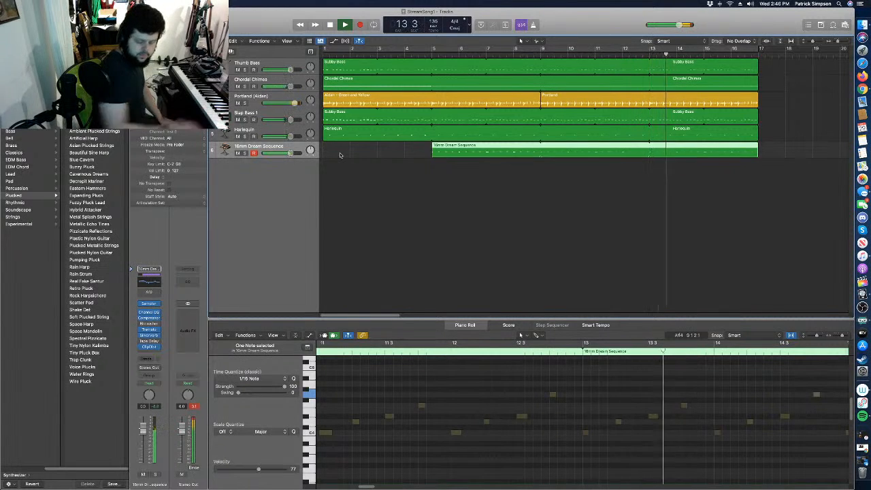
{"action": "key", "text": "space"}
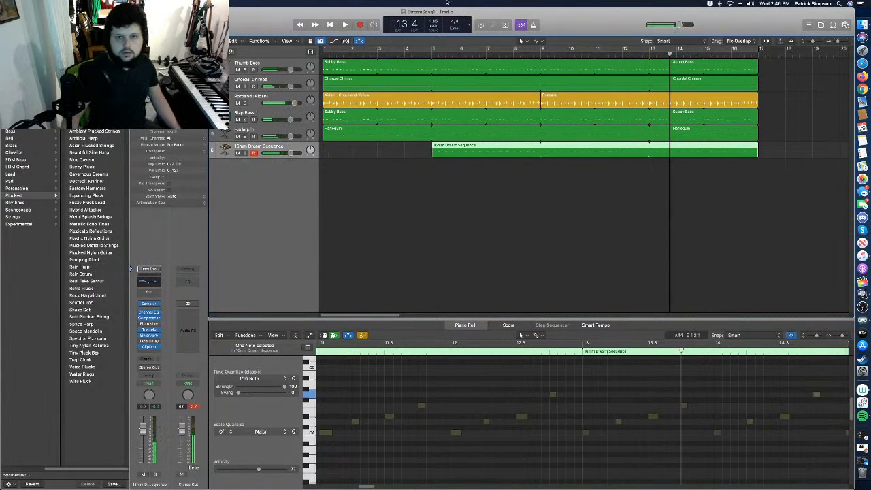
Set the cycle range to bars 5 to 17 and record a repeated C4 note over bars 9 to 12 on the 16mm Dream Sequence track.
{"action": "left_click", "coordinate": [423, 49]}
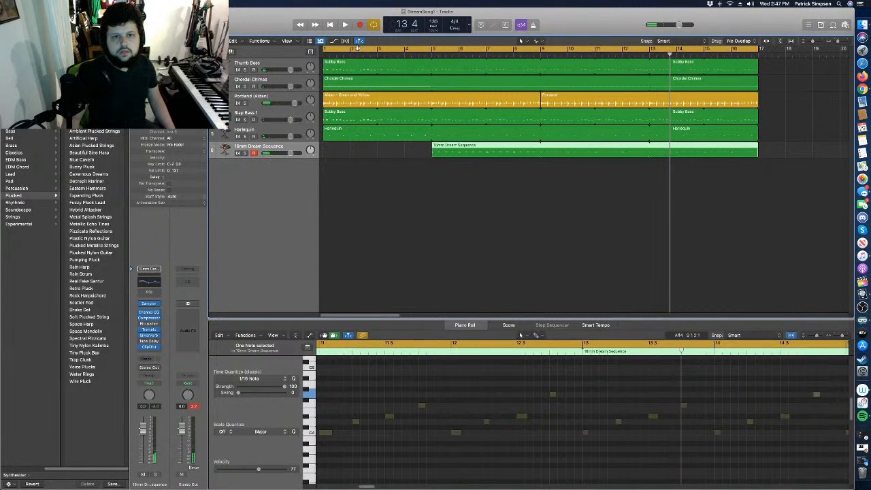
{"action": "left_click_drag", "start_coordinate": [358, 47], "coordinate": [469, 60]}
{"action": "left_click_drag", "start_coordinate": [761, 49], "coordinate": [648, 50]}
{"action": "left_click_drag", "start_coordinate": [325, 49], "coordinate": [431, 69]}
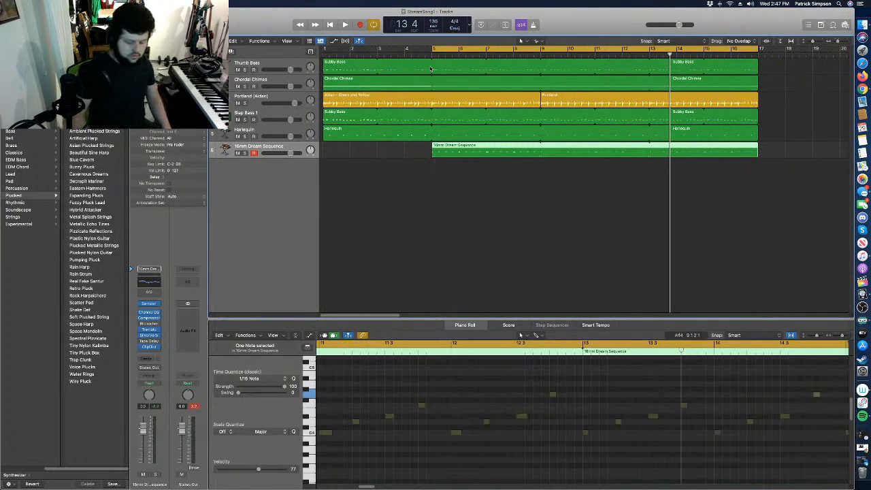
{"action": "key", "text": "space"}
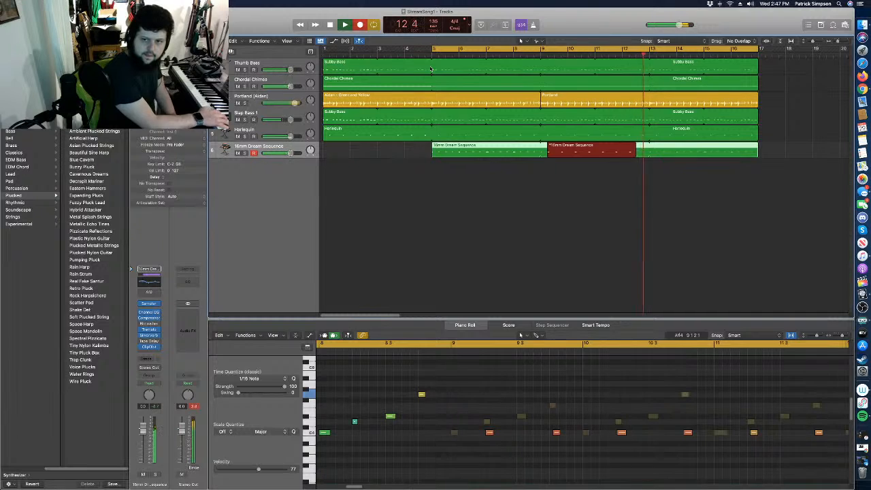
{"action": "key", "text": "space"}
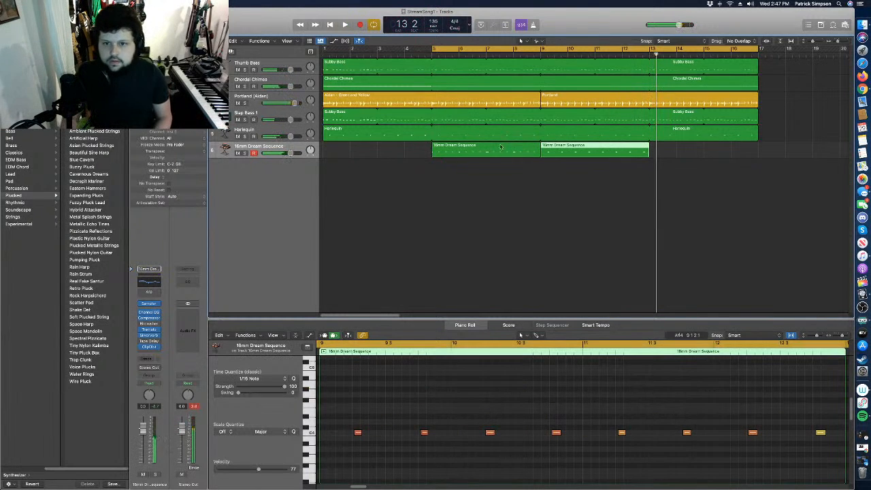
Move the newly recorded region onto a new seventh track and shorten the melody's loop to end at bar 17.
{"action": "left_click_drag", "start_coordinate": [578, 145], "coordinate": [578, 170]}
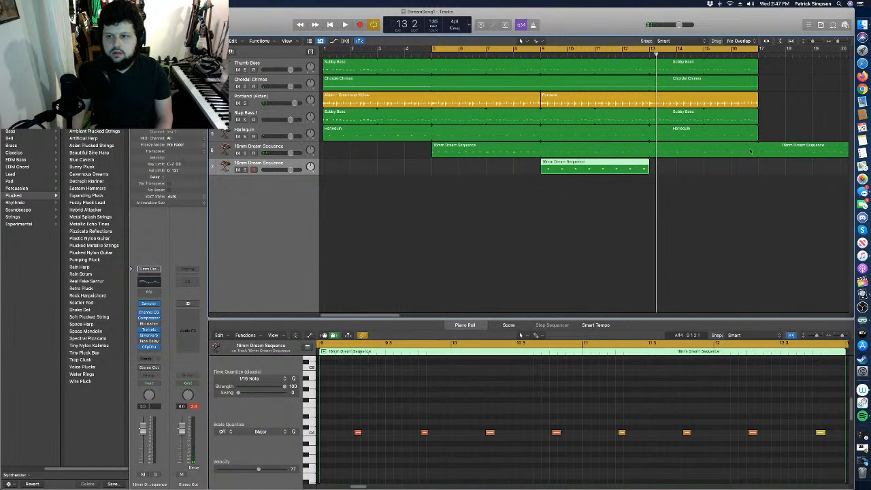
{"action": "left_click_drag", "start_coordinate": [760, 145], "coordinate": [751, 181]}
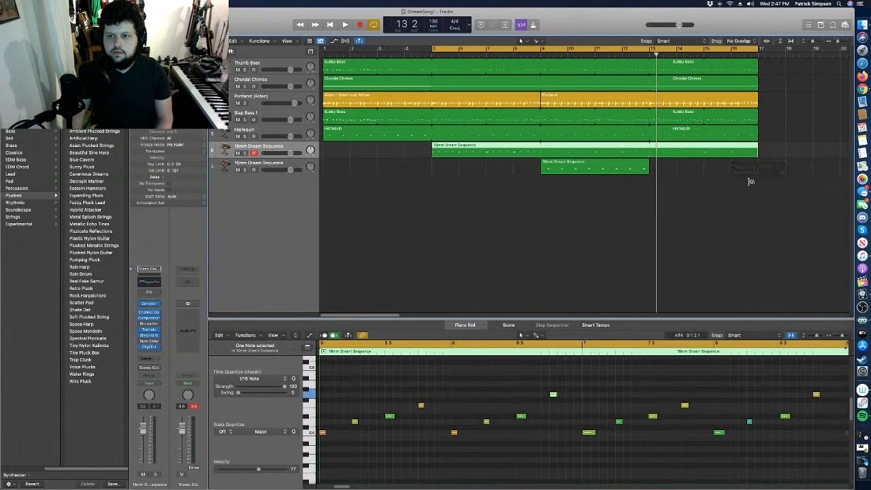
Open the track 7 region in the Piano Roll and quantize its first seven notes to 1/16 Note.
{"action": "double_click", "coordinate": [579, 161]}
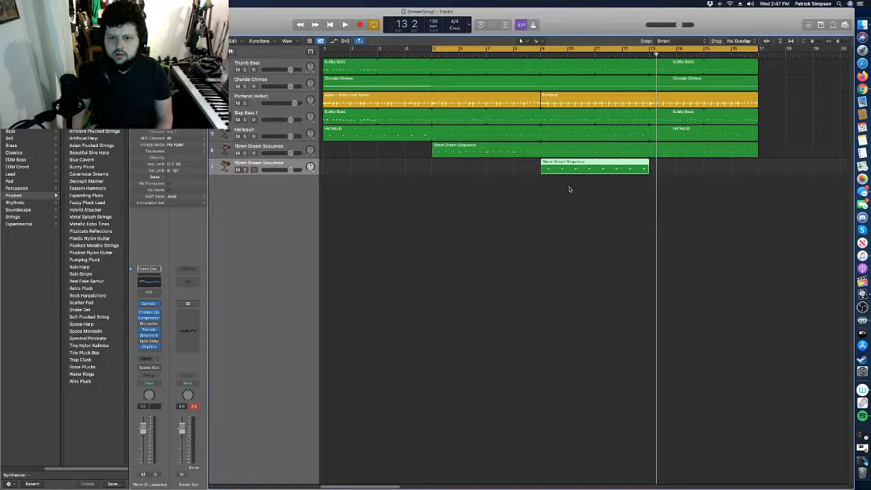
{"action": "double_click", "coordinate": [578, 163]}
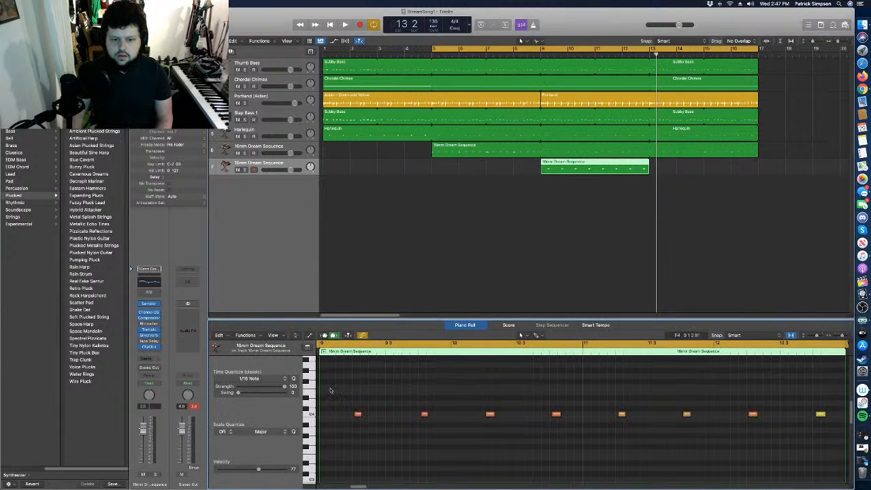
{"action": "left_click_drag", "start_coordinate": [330, 390], "coordinate": [752, 454]}
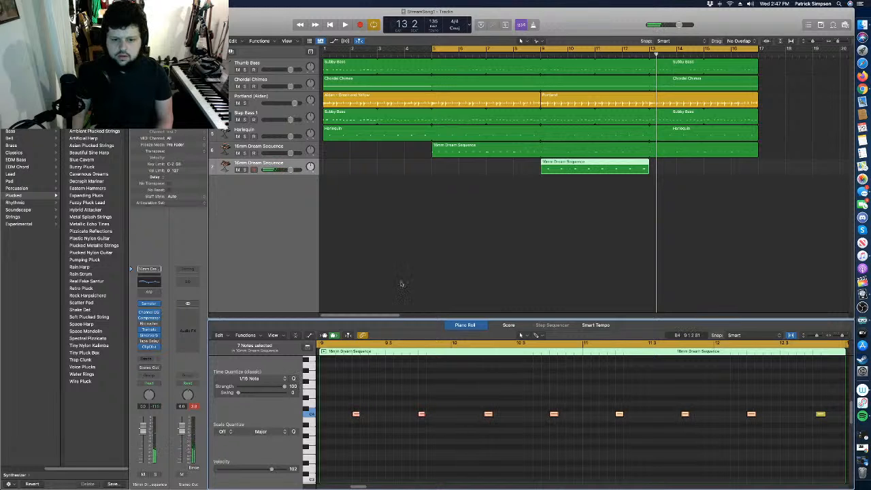
Loop the track 7 region to bar 17 and play it with both 16mm Dream Sequence tracks soloed.
{"action": "left_click_drag", "start_coordinate": [650, 163], "coordinate": [758, 167]}
{"action": "key", "text": "space"}
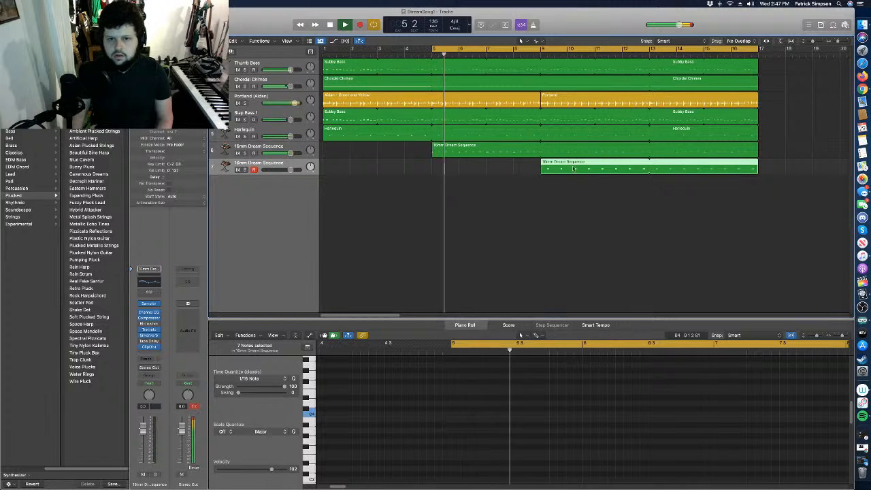
{"action": "left_click", "coordinate": [245, 152]}
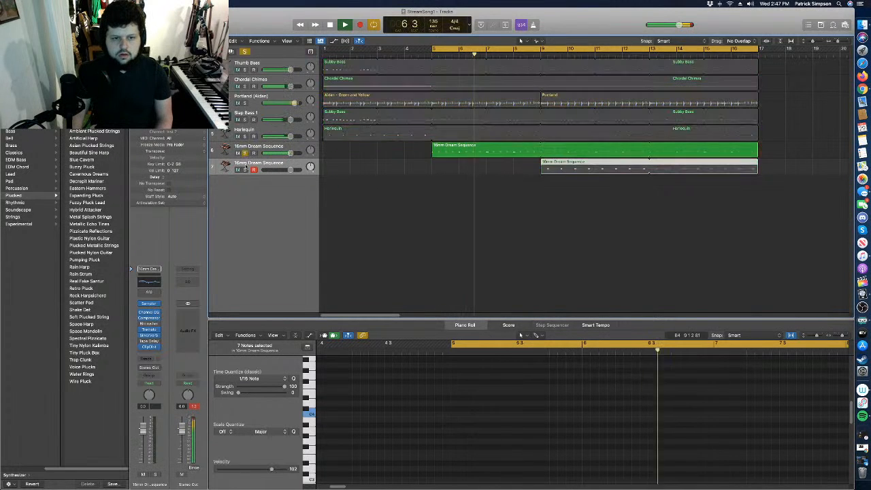
{"action": "left_click", "coordinate": [245, 170]}
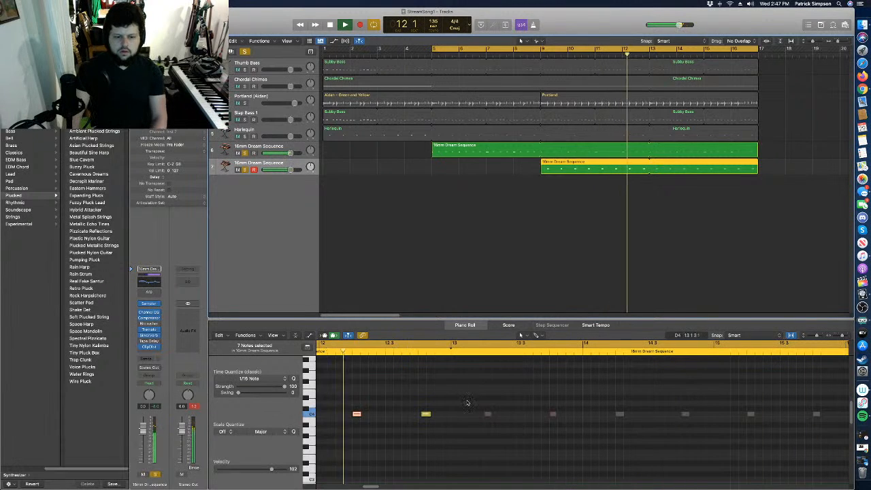
{"action": "key", "text": "space"}
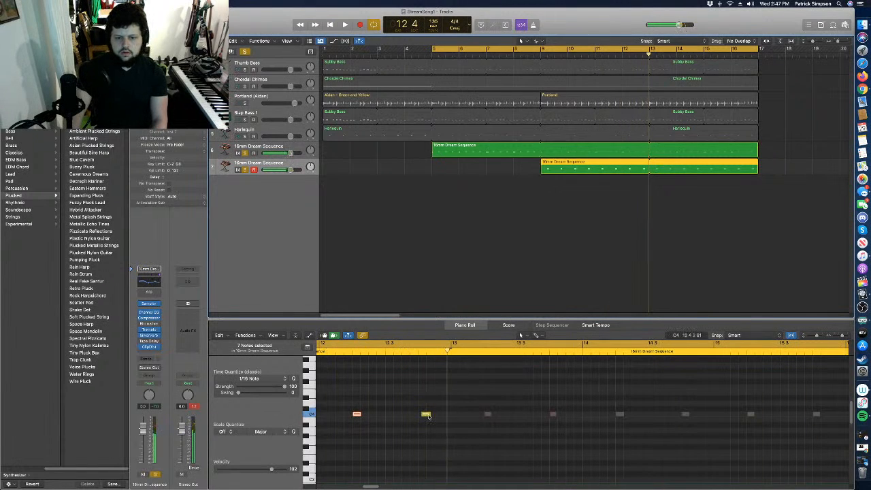
Move the last note of bar 12 slightly later and set the velocity of all eight notes in the region to 29.
{"action": "left_click_drag", "start_coordinate": [427, 415], "coordinate": [440, 436]}
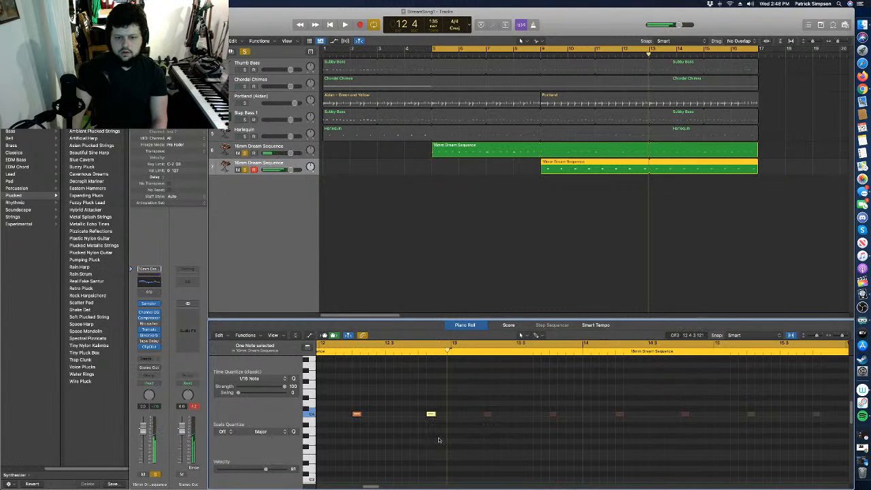
{"action": "left_click_drag", "start_coordinate": [438, 398], "coordinate": [335, 487]}
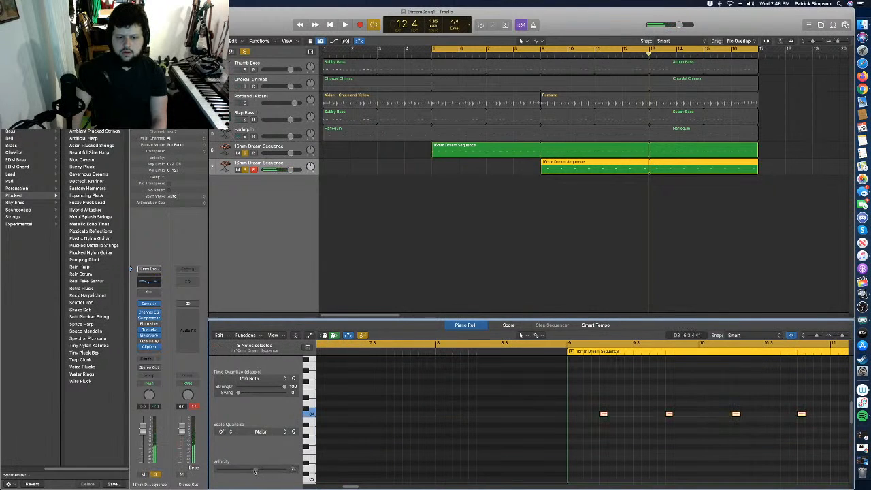
{"action": "left_click_drag", "start_coordinate": [234, 471], "coordinate": [232, 470]}
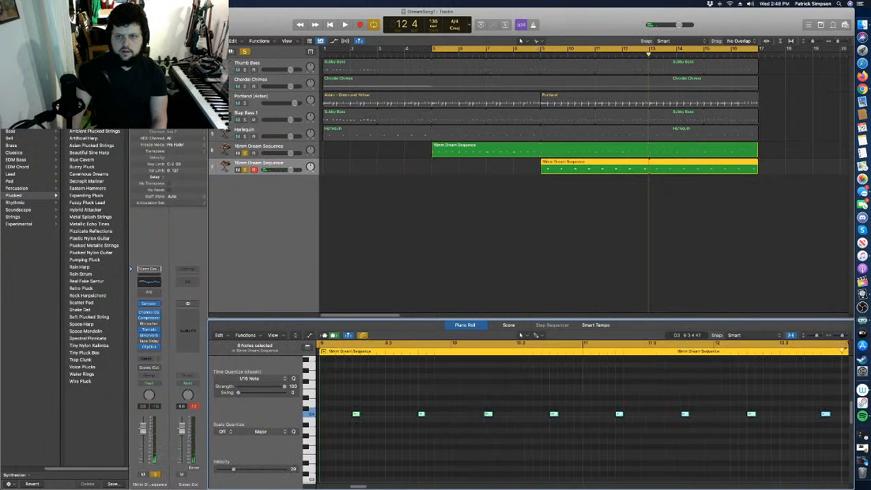
Play the soloed parts from bar 9 and move the last note of bar 12 a sixteenth earlier.
{"action": "left_click", "coordinate": [541, 57]}
{"action": "key", "text": "space"}
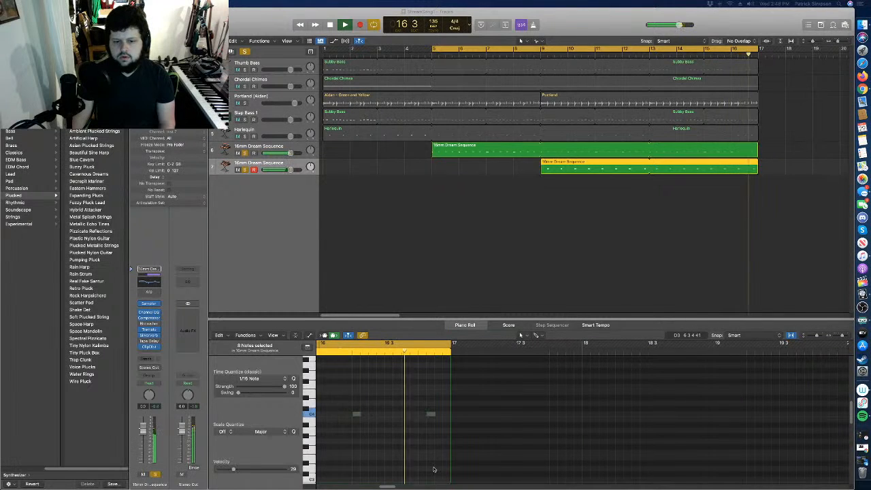
{"action": "left_click", "coordinate": [430, 415]}
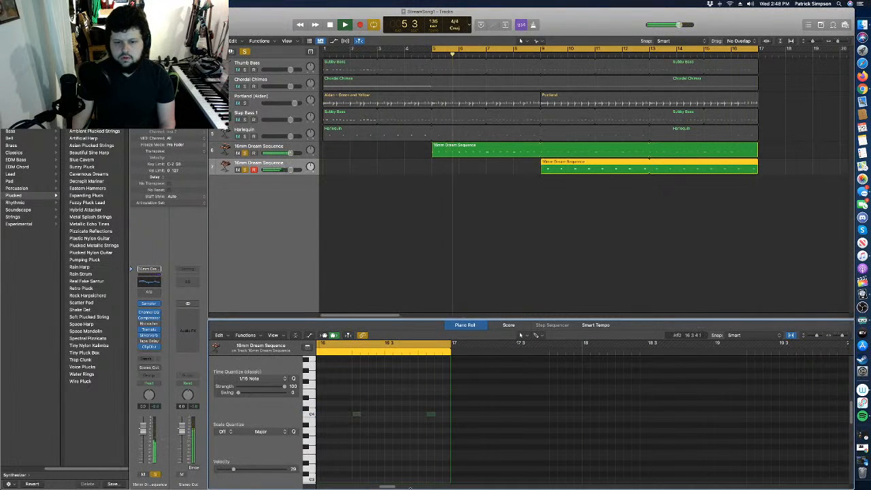
{"action": "key", "text": "space"}
{"action": "scroll", "coordinate": [583, 417], "scroll_direction": "right", "scroll_amount": 10}
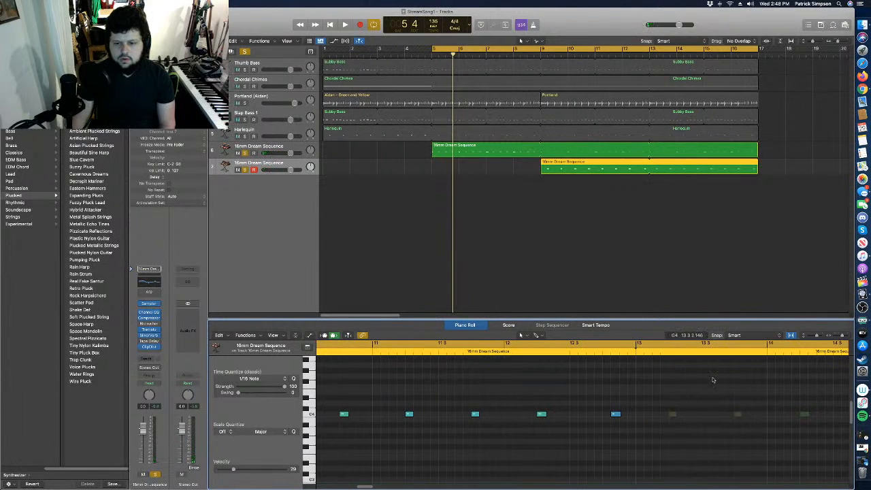
{"action": "left_click_drag", "start_coordinate": [616, 414], "coordinate": [607, 414]}
Restart playback at bar 5 and turn off all solos to hear the full arrangement.
{"action": "key", "text": "space"}
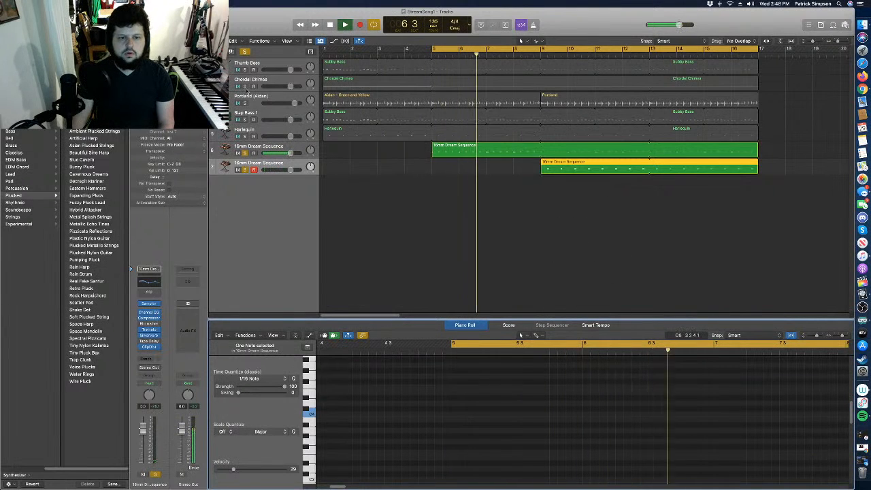
{"action": "left_click", "coordinate": [244, 52]}
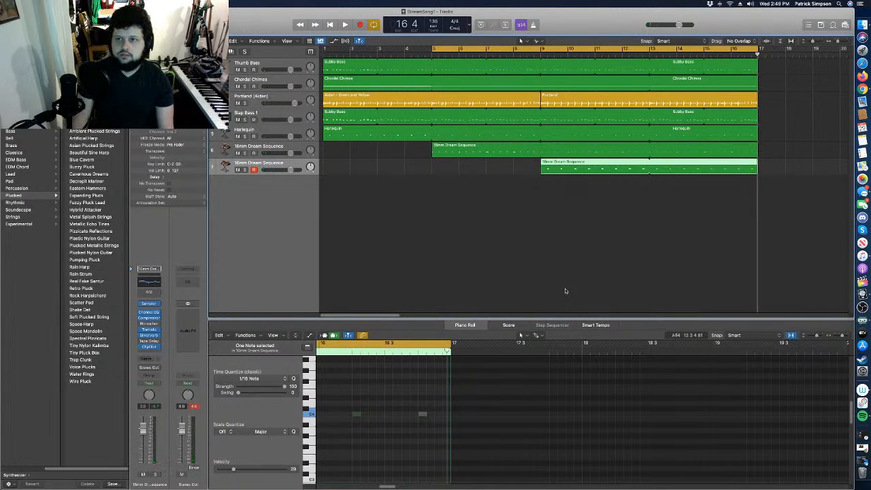
Play the full arrangement from the start, restarting it from bar 1, and stop within the first bar.
{"action": "key", "text": "Return"}
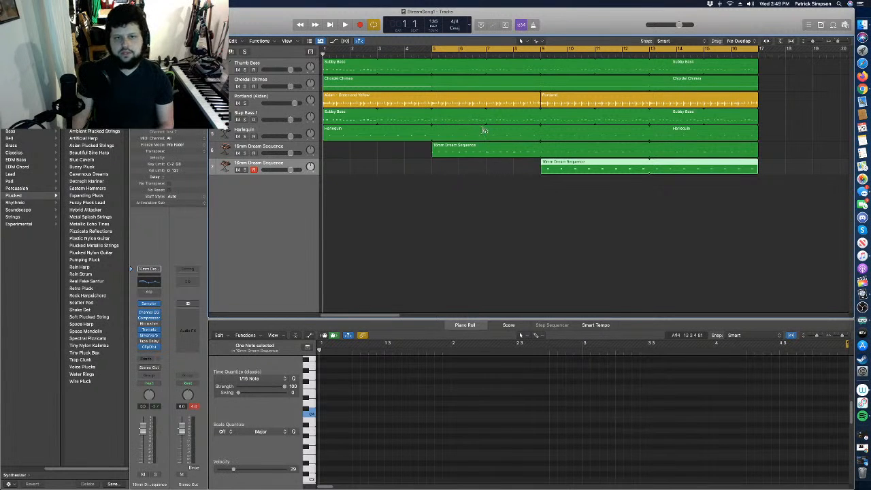
{"action": "key", "text": "space"}
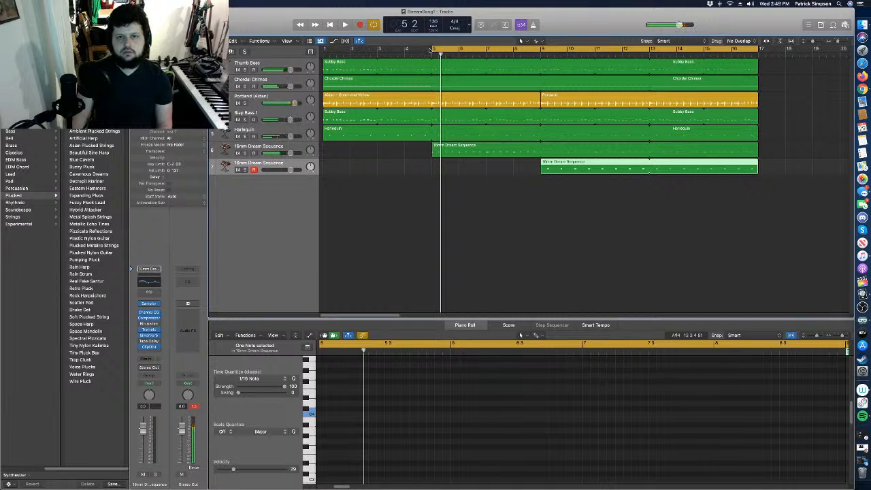
{"action": "left_click_drag", "start_coordinate": [433, 49], "coordinate": [327, 50]}
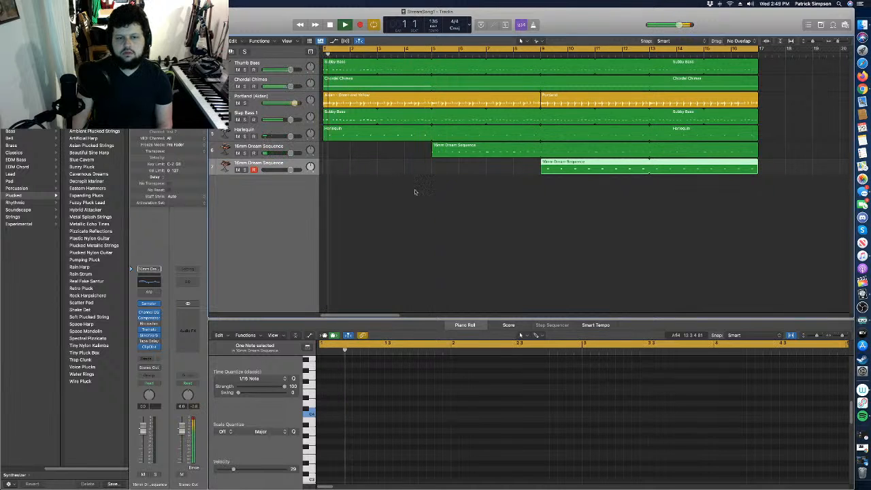
{"action": "key", "text": "space"}
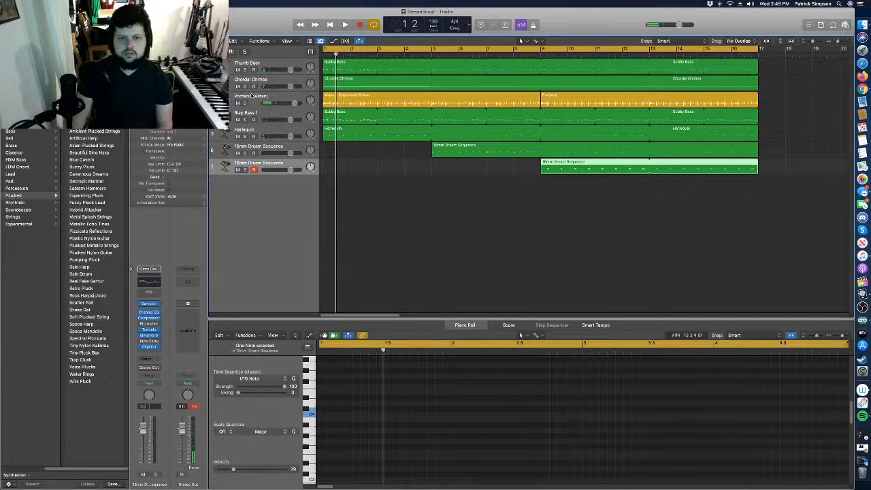
Solo the Chordal Chimes, Harlequin and both 16mm Dream Sequence tracks and play them together.
{"action": "left_click", "coordinate": [245, 86]}
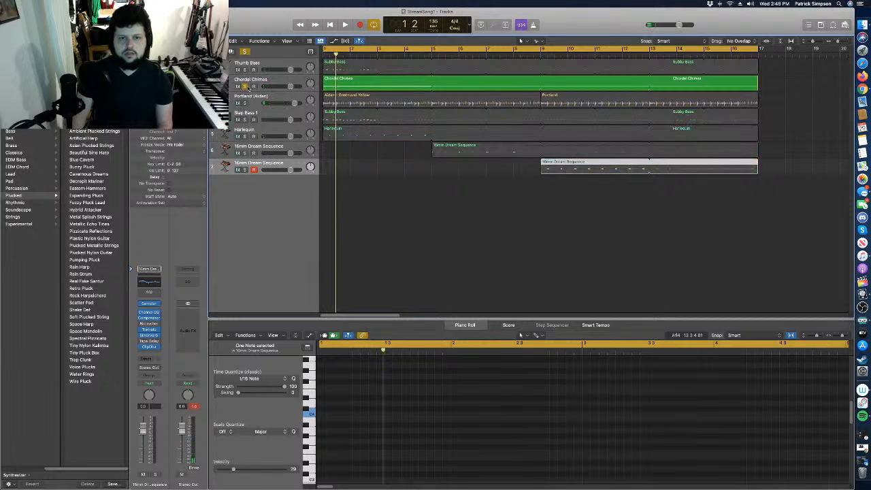
{"action": "left_click", "coordinate": [244, 136]}
{"action": "left_click", "coordinate": [245, 152]}
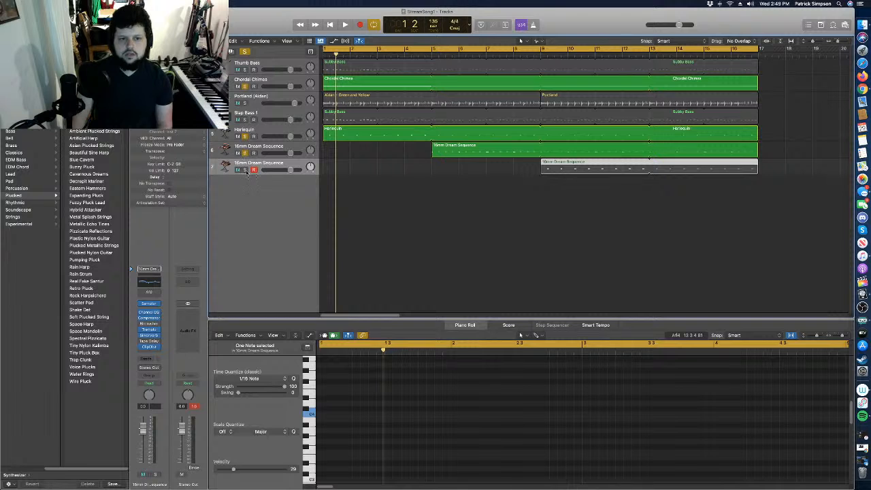
{"action": "left_click", "coordinate": [245, 170]}
{"action": "key", "text": "space"}
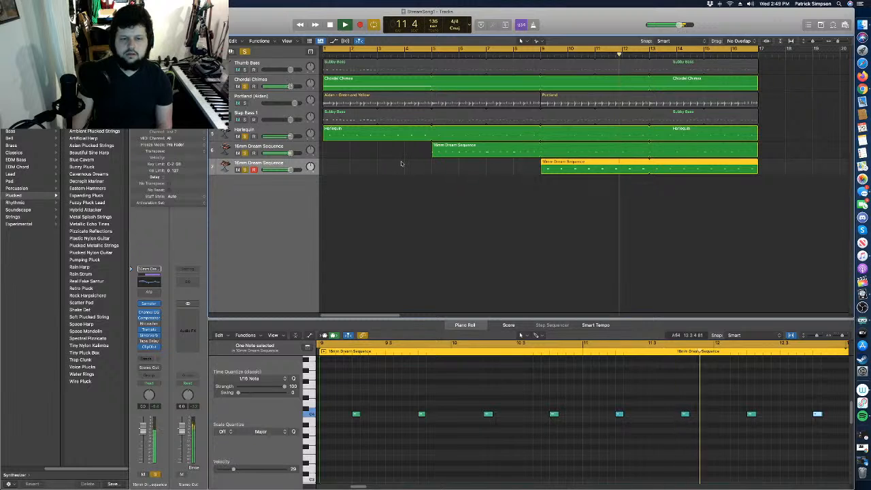
Add Slap Bass 1 to the soloed tracks during playback, listen as the cycle restarts, and stop in bar 3.
{"action": "left_click", "coordinate": [246, 121]}
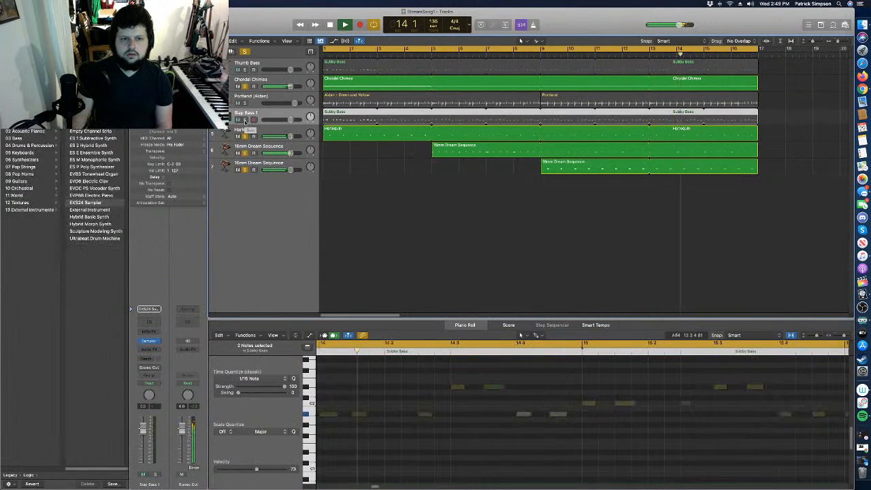
{"action": "left_click", "coordinate": [246, 120]}
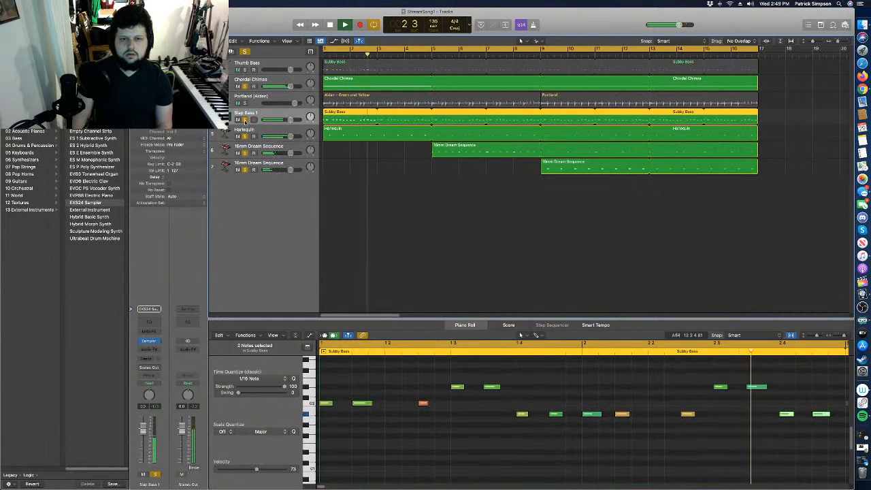
{"action": "key", "text": "space"}
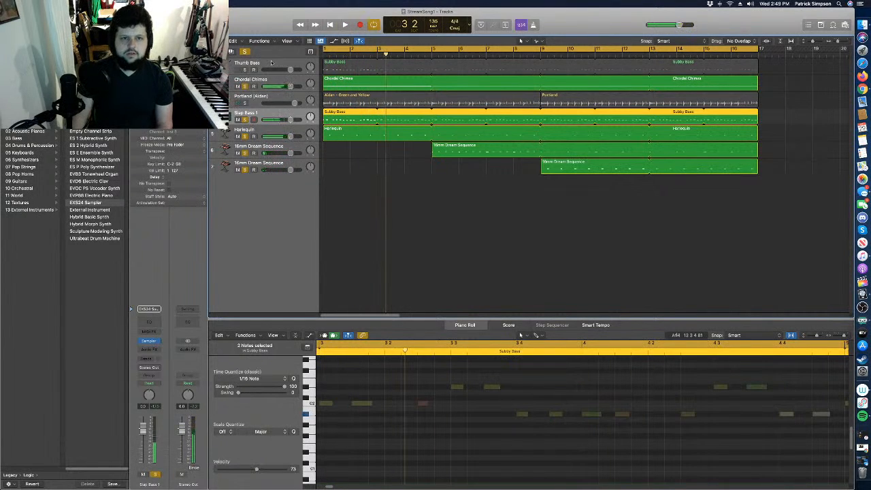
Delete the Thumb Bass track and the Portland drummer track together with their regions.
{"action": "left_click", "coordinate": [271, 62]}
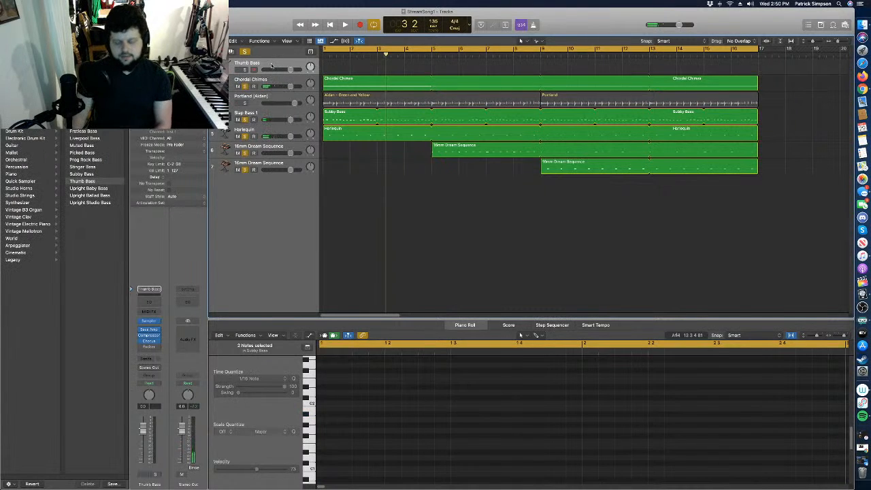
{"action": "key", "text": "super+BackSpace"}
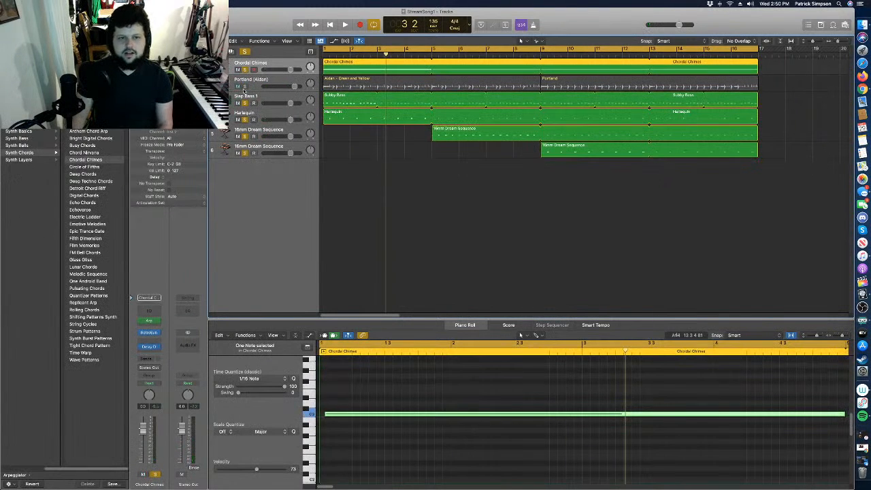
{"action": "left_click", "coordinate": [292, 80]}
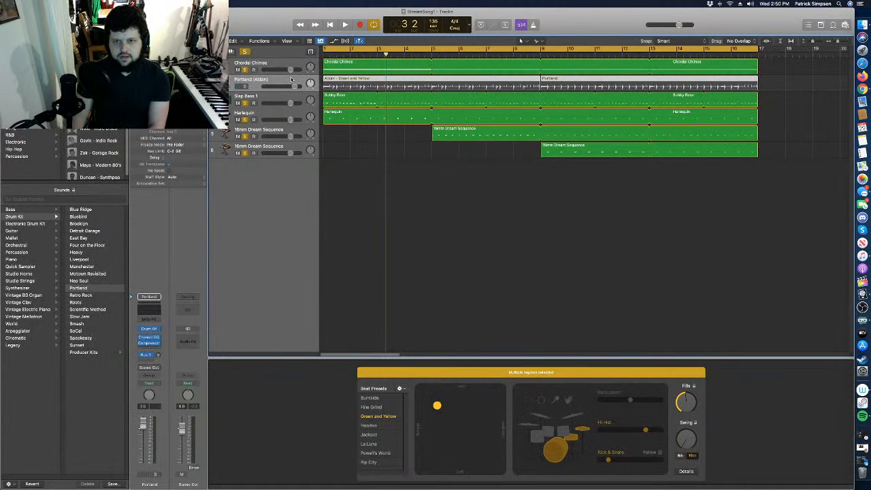
{"action": "key", "text": "BackSpace"}
{"action": "key", "text": "super+BackSpace"}
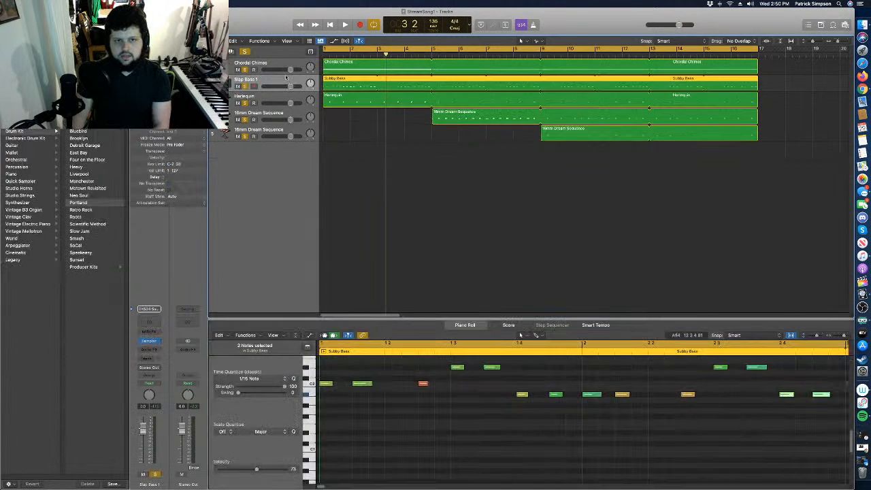
Play the remaining tracks from bar 1 into bar 3, stop, and turn off all solos.
{"action": "key", "text": "Return"}
{"action": "key", "text": "space"}
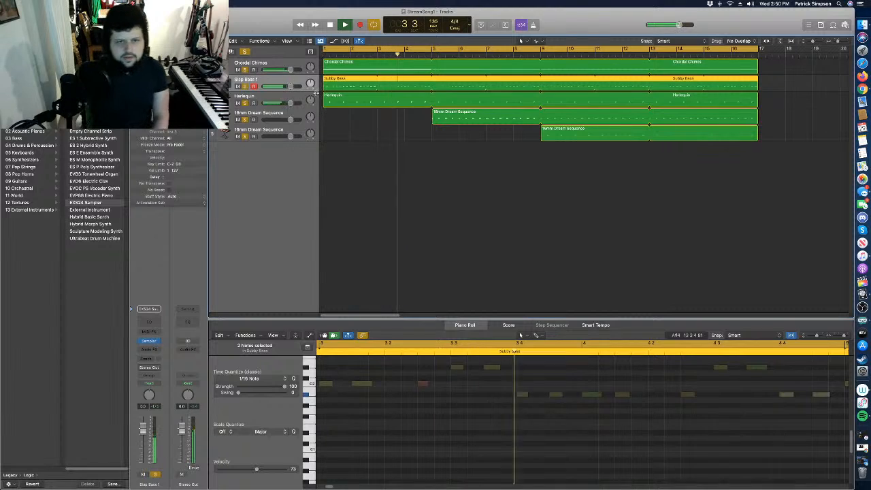
{"action": "key", "text": "space"}
{"action": "left_click", "coordinate": [243, 53]}
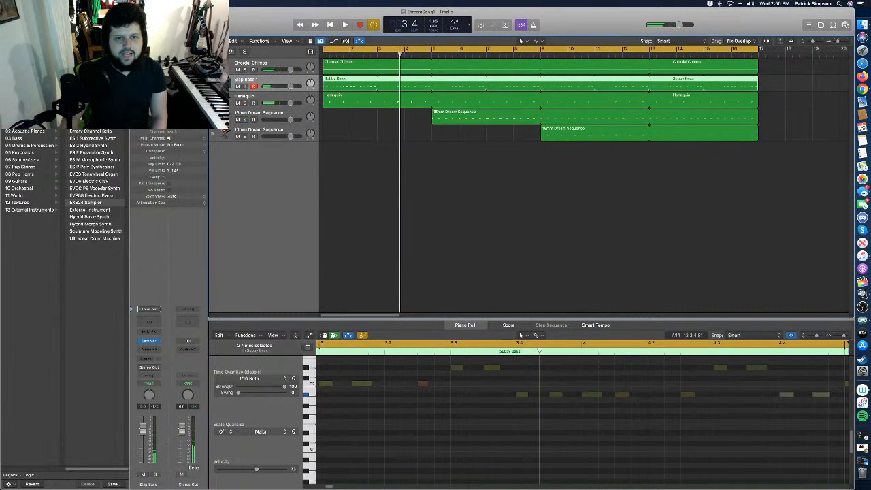
Create one new software instrument track and place it below the last 16mm Dream Sequence track.
{"action": "left_click", "coordinate": [218, 51]}
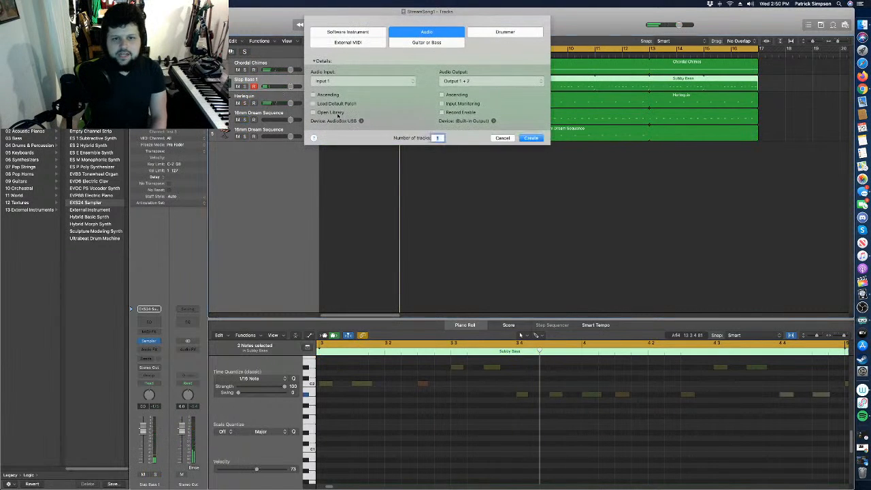
{"action": "left_click", "coordinate": [353, 32]}
{"action": "left_click", "coordinate": [531, 120]}
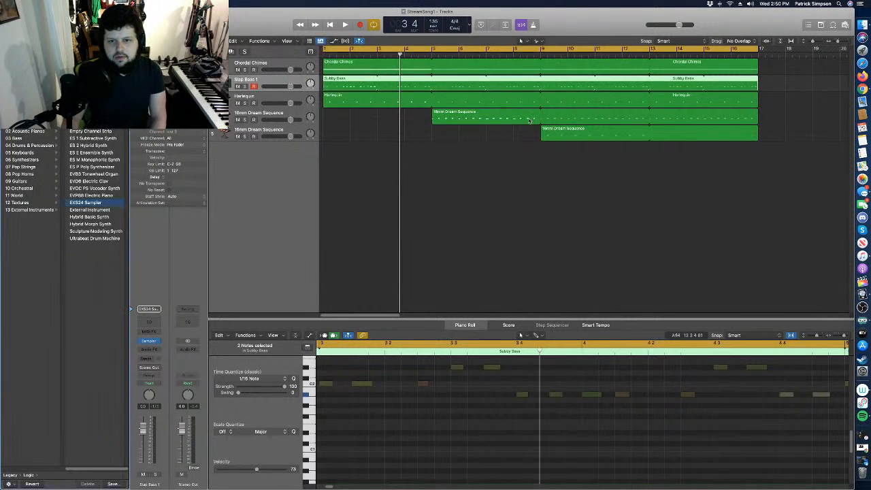
{"action": "left_click_drag", "start_coordinate": [284, 96], "coordinate": [284, 155]}
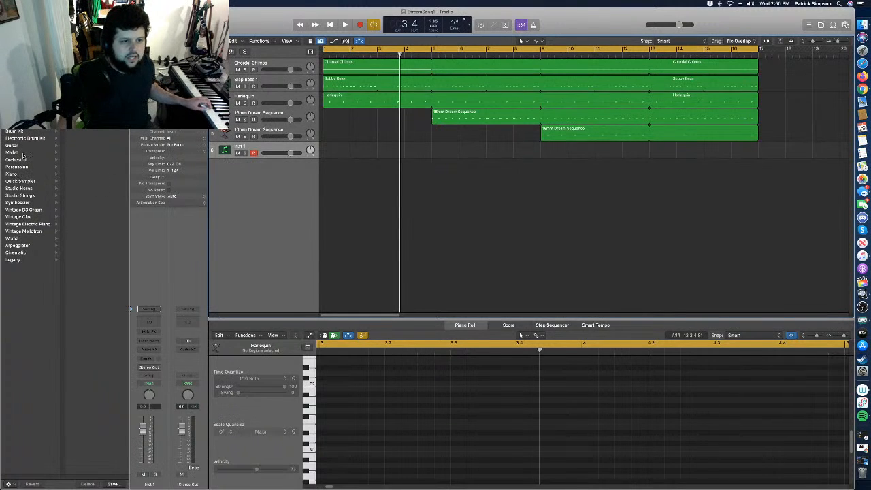
Audition Synthesizer bass patches on the new track, including Heavy Sync Bass, Growling Synth Bass, Danger Bass and Funk Bass Blast.
{"action": "left_click", "coordinate": [15, 124]}
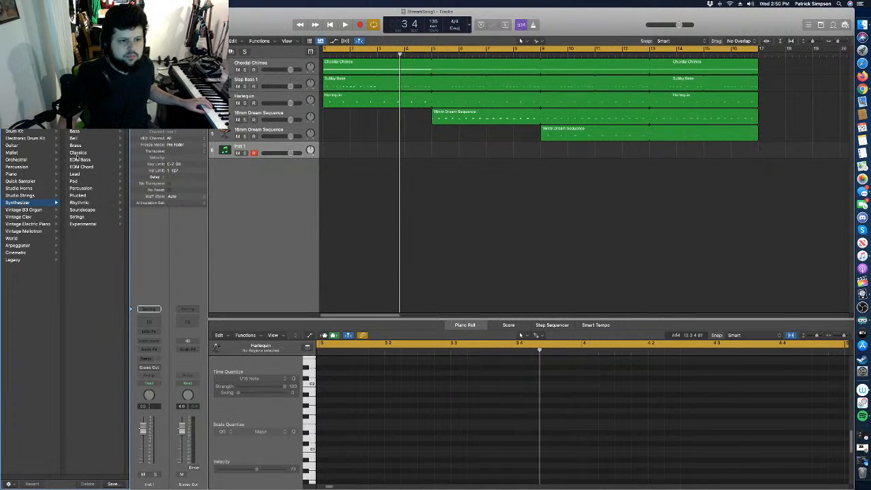
{"action": "left_click", "coordinate": [81, 132]}
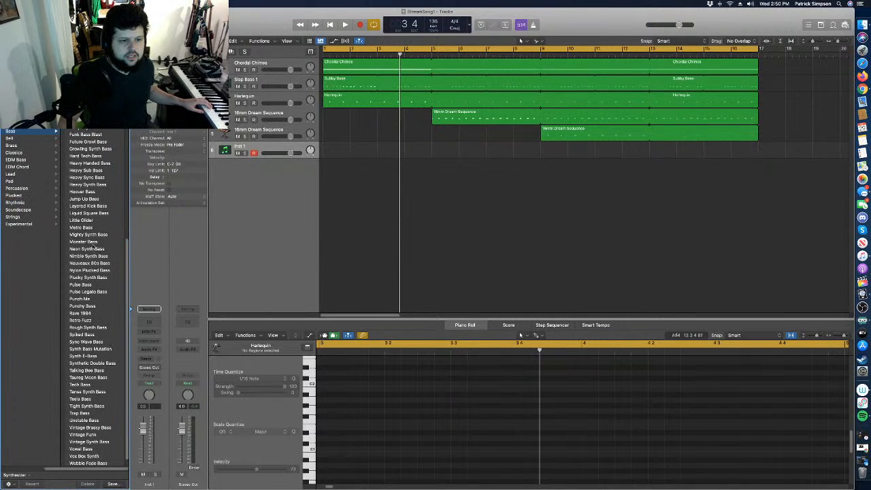
{"action": "scroll", "coordinate": [88, 185], "scroll_direction": "down", "scroll_amount": 1}
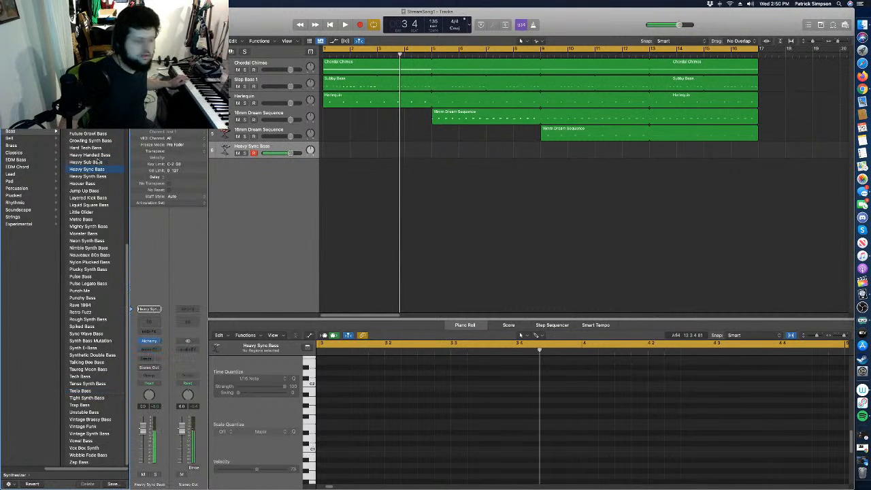
{"action": "left_click", "coordinate": [99, 141]}
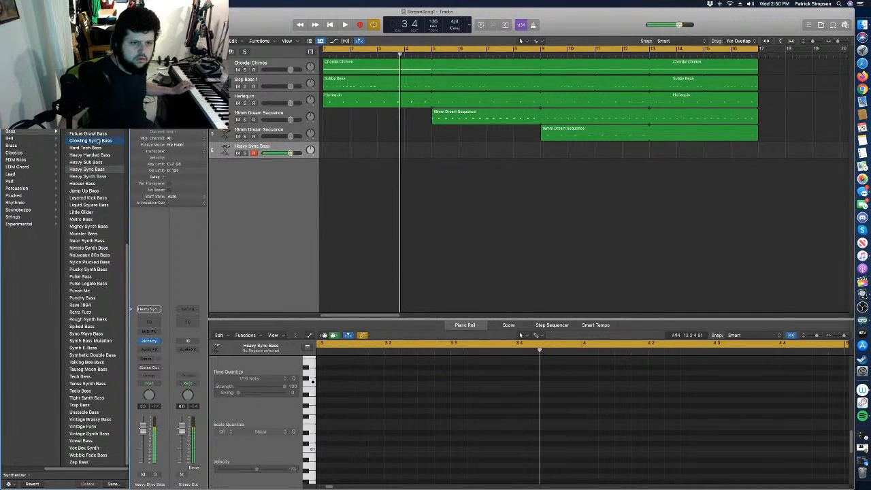
{"action": "scroll", "coordinate": [104, 168], "scroll_direction": "up", "scroll_amount": 5}
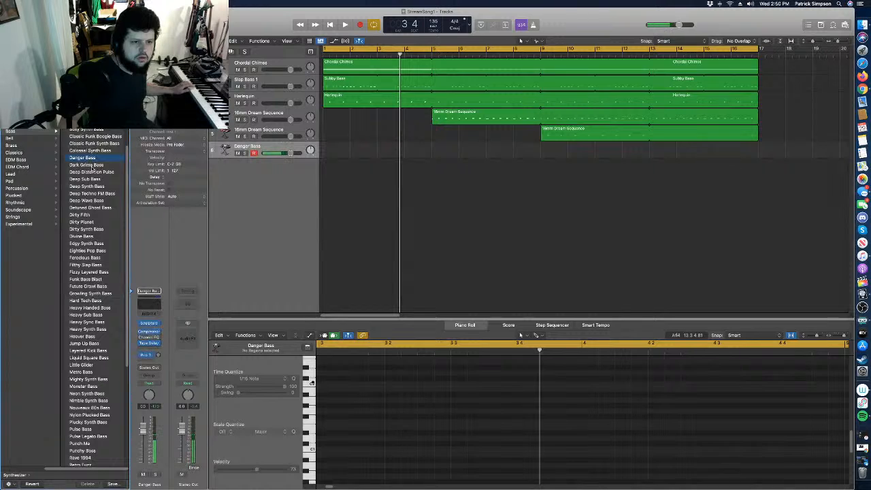
{"action": "scroll", "coordinate": [98, 185], "scroll_direction": "up", "scroll_amount": 1}
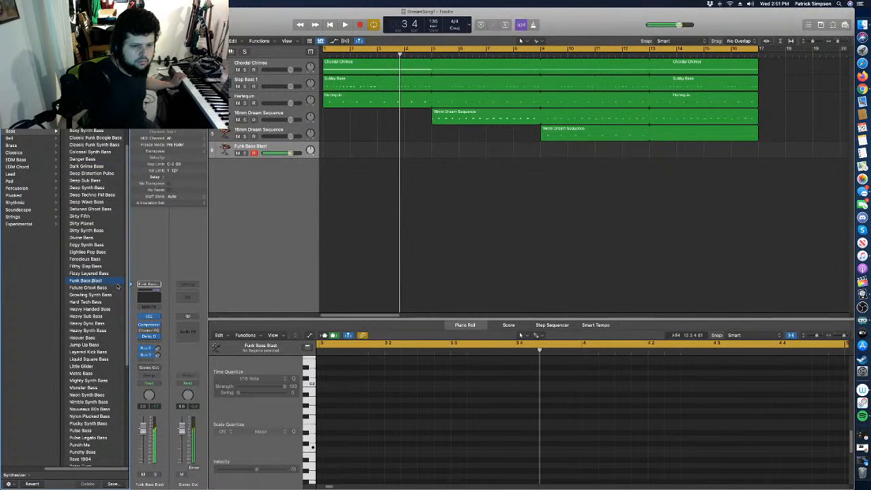
{"action": "scroll", "coordinate": [108, 285], "scroll_direction": "up", "scroll_amount": 3}
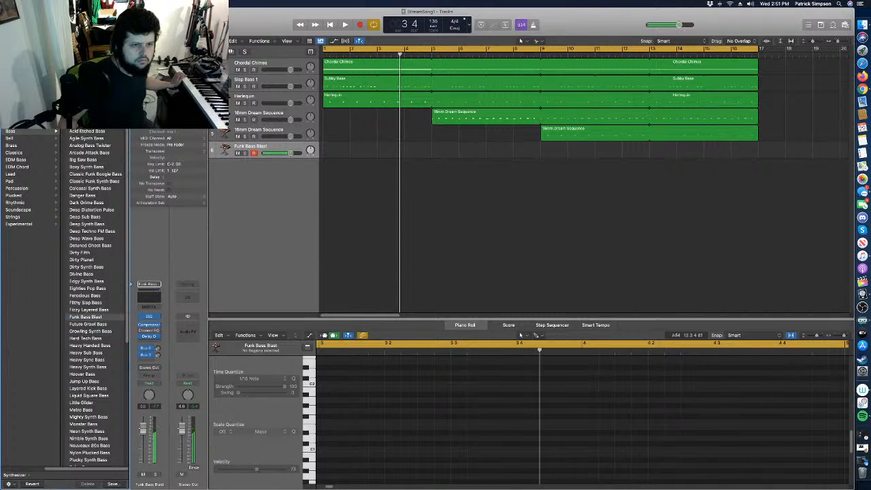
Try more bass patches on the new track, including Classic Funk Boogie Bass, Heavy Handed Bass, Nylon Plucked Bass and Tech Bass.
{"action": "left_click", "coordinate": [91, 124]}
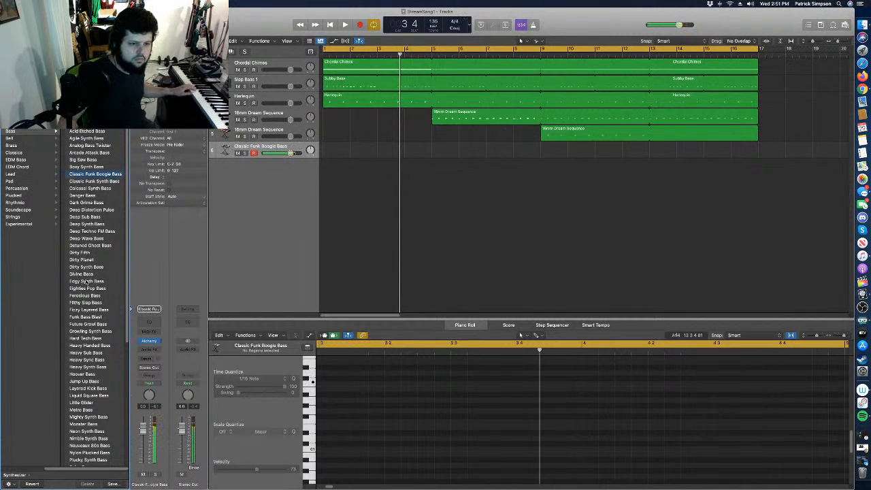
{"action": "scroll", "coordinate": [104, 294], "scroll_direction": "down", "scroll_amount": 5}
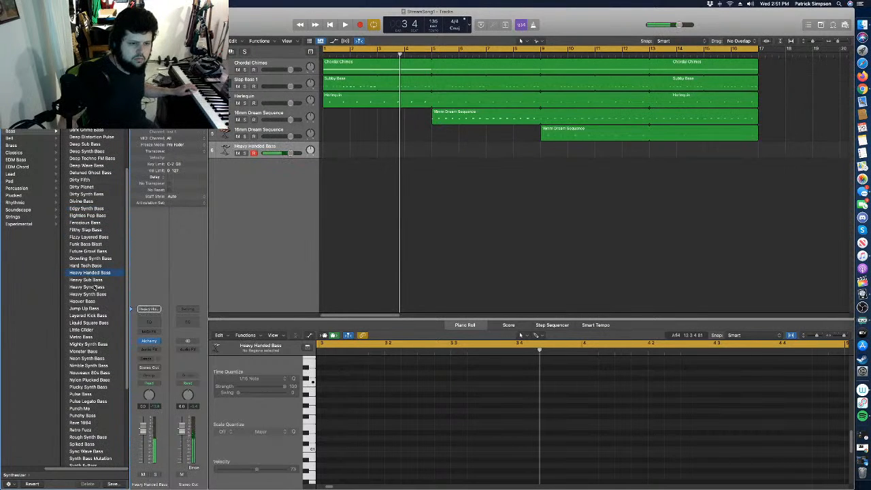
{"action": "scroll", "coordinate": [96, 302], "scroll_direction": "down", "scroll_amount": 2}
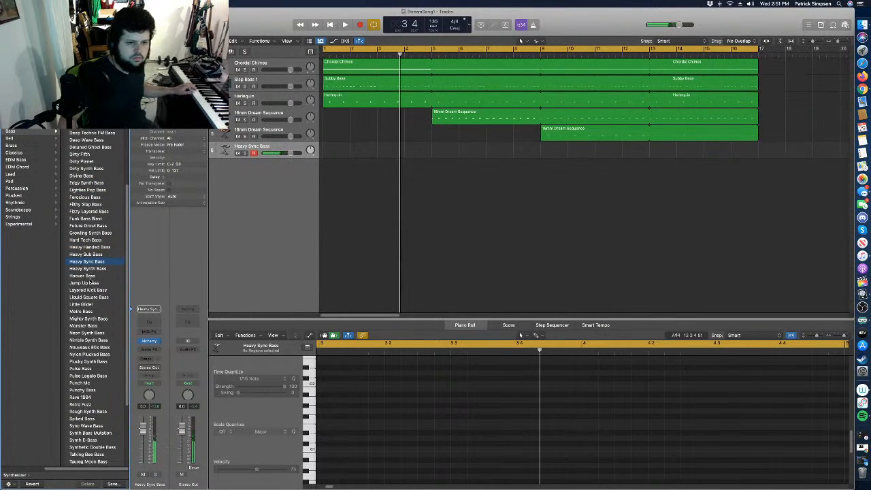
{"action": "scroll", "coordinate": [91, 272], "scroll_direction": "down", "scroll_amount": 6}
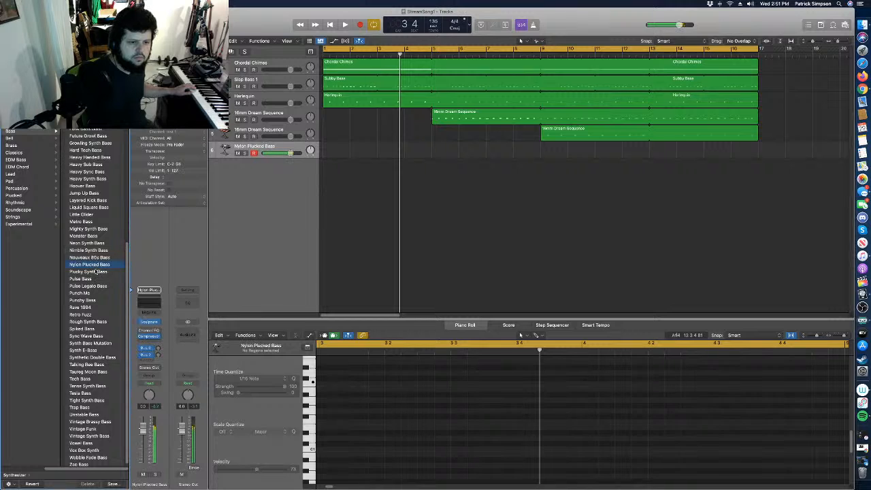
{"action": "scroll", "coordinate": [97, 286], "scroll_direction": "down", "scroll_amount": 1}
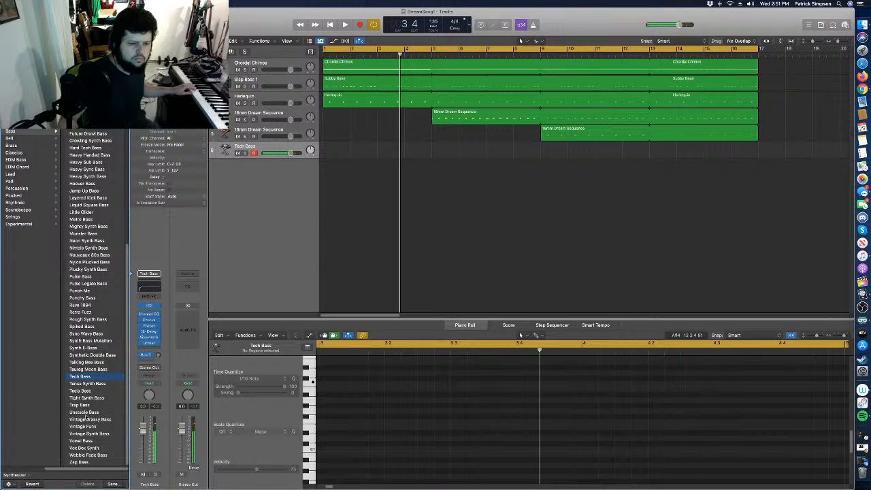
Audition the Trap Bass, Vintage Brassy Bass and Vintage Funk patches on the new track.
{"action": "left_click", "coordinate": [82, 407]}
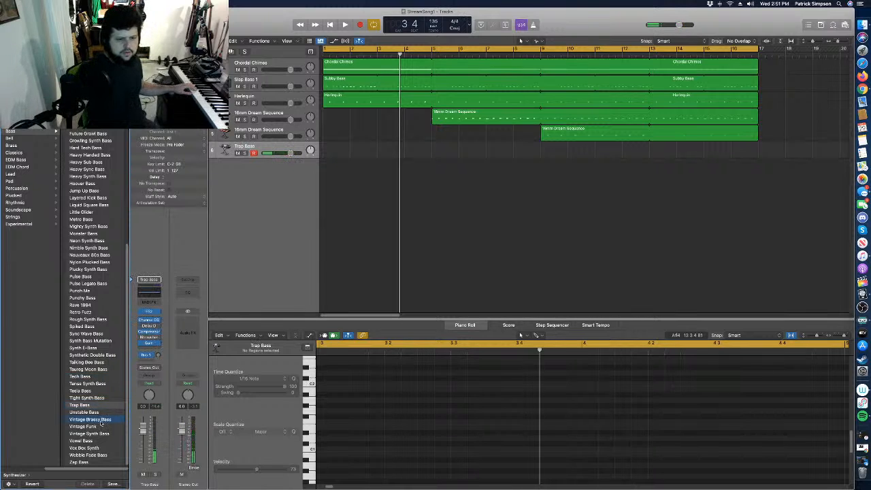
{"action": "left_click", "coordinate": [98, 420]}
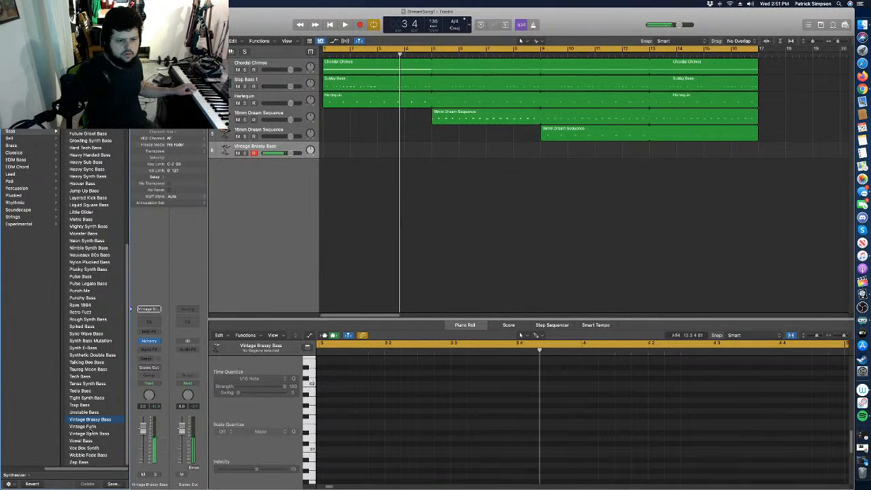
{"action": "left_click", "coordinate": [89, 427]}
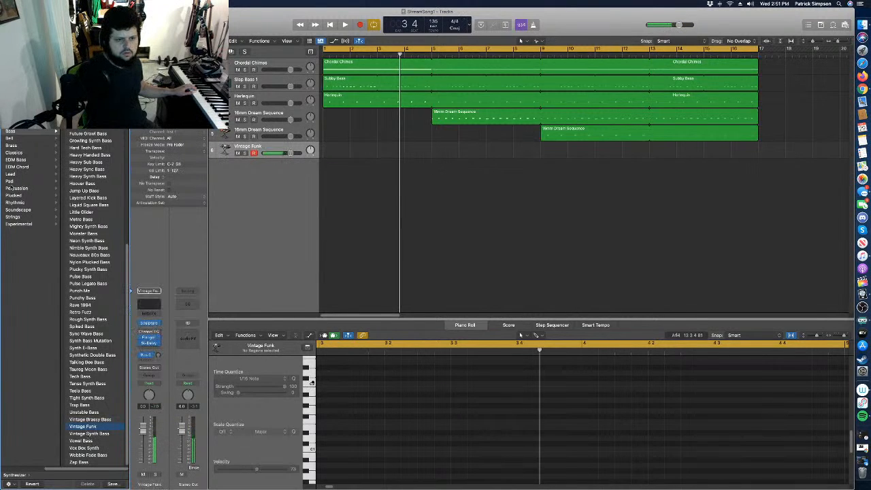
Audition Rhythmic synthesizer patches on the track, including Pulsing Patterns, Machine Looper and Machines In Harmony, and load Sci-Fi Suspense Theme.
{"action": "left_click", "coordinate": [15, 203]}
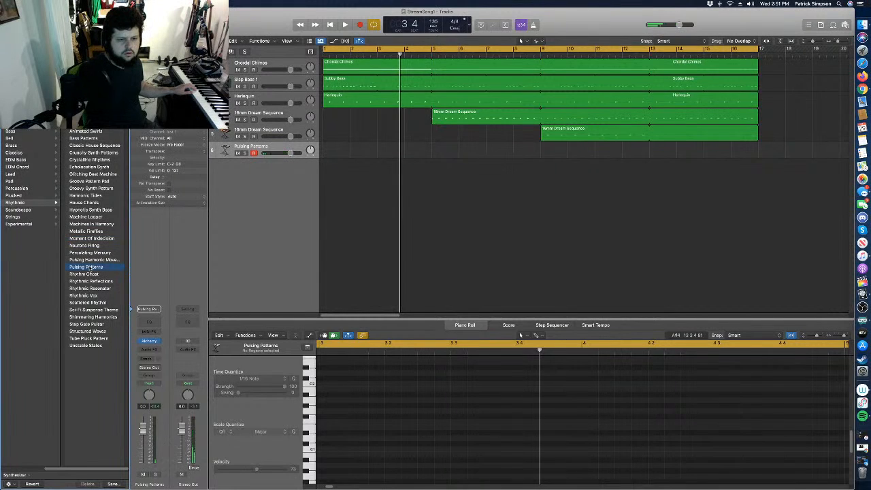
{"action": "left_click", "coordinate": [91, 204]}
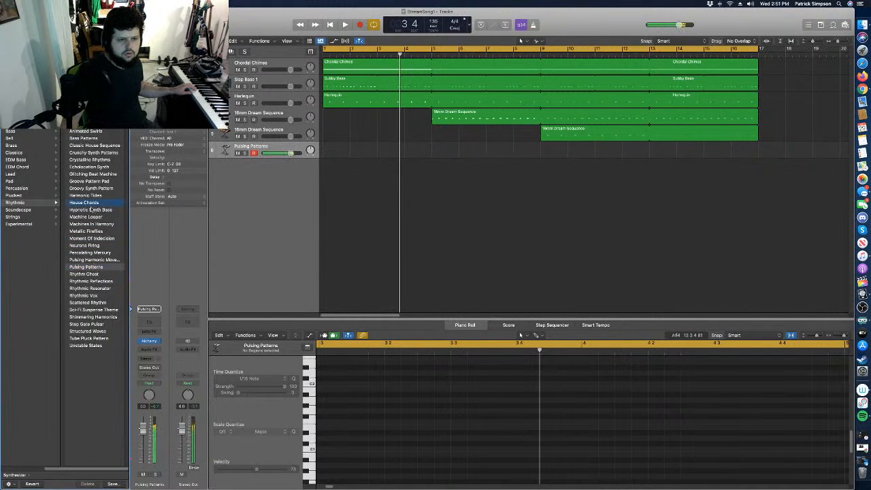
{"action": "left_click", "coordinate": [93, 218]}
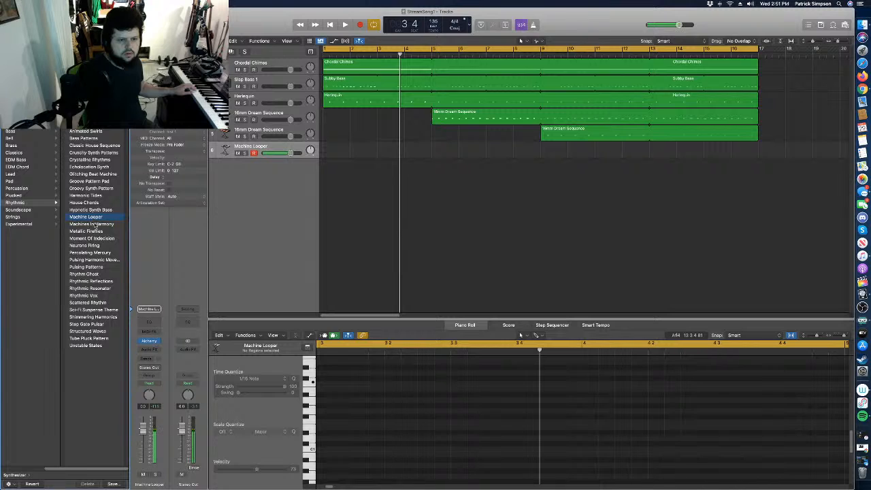
{"action": "left_click", "coordinate": [95, 224]}
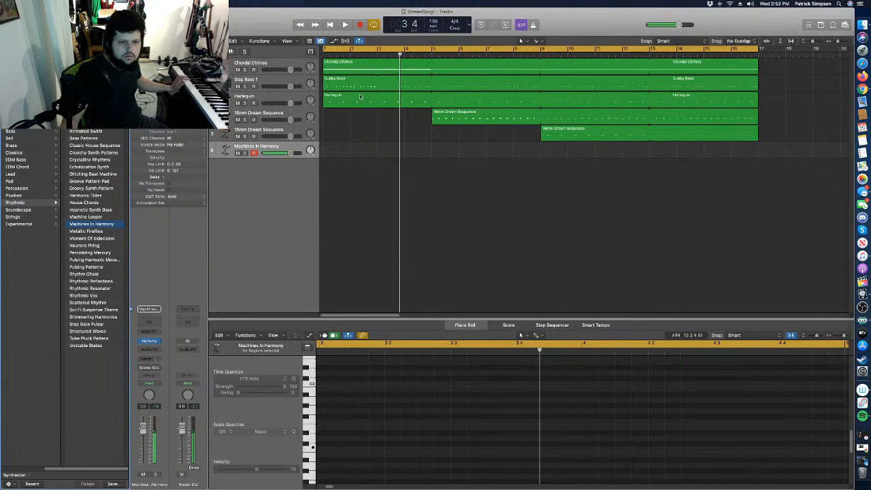
{"action": "left_click", "coordinate": [94, 311]}
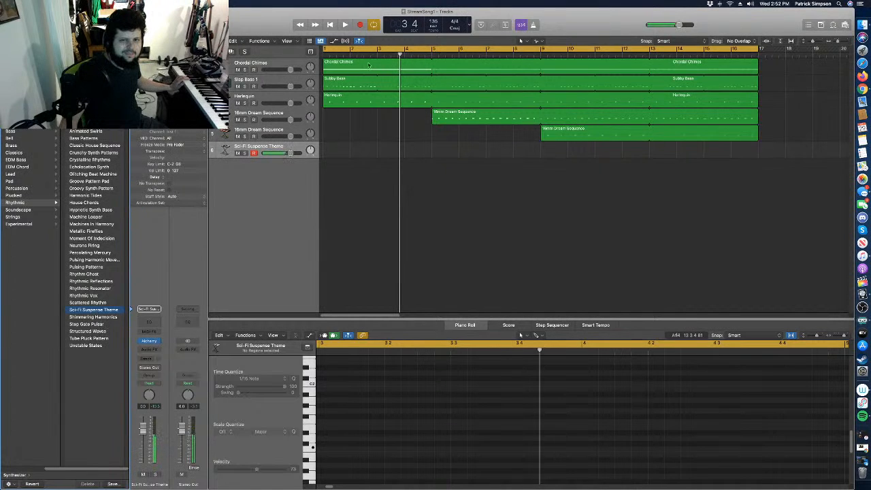
Record from bar 1 onto the Sci-Fi Suspense Theme track, holding one C1 note from bar 5 to bar 9.
{"action": "left_click_drag", "start_coordinate": [386, 56], "coordinate": [322, 57]}
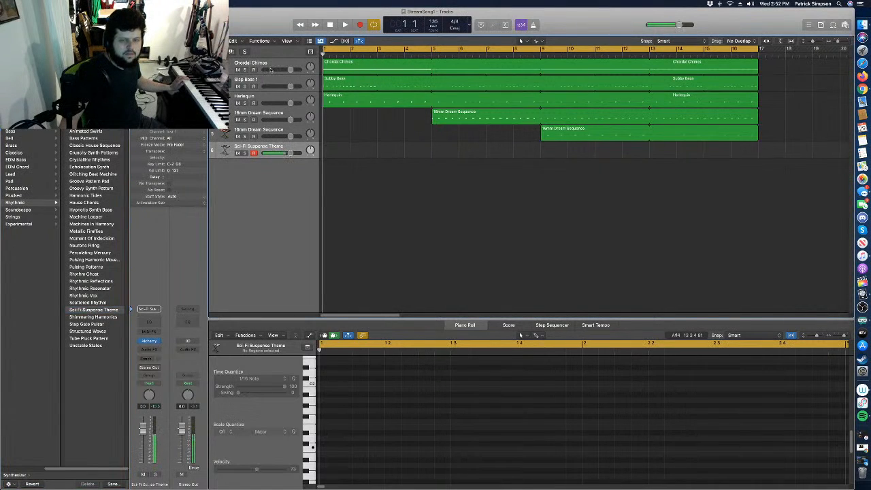
{"action": "key", "text": "r"}
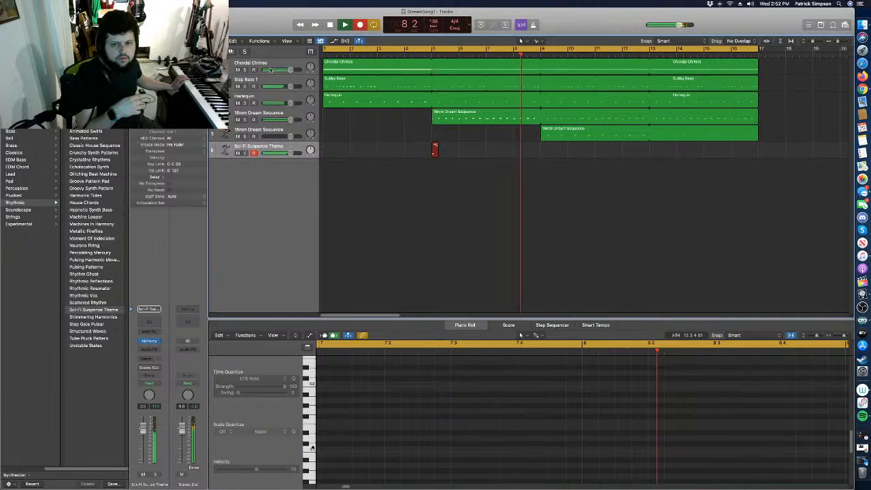
{"action": "key", "text": "space"}
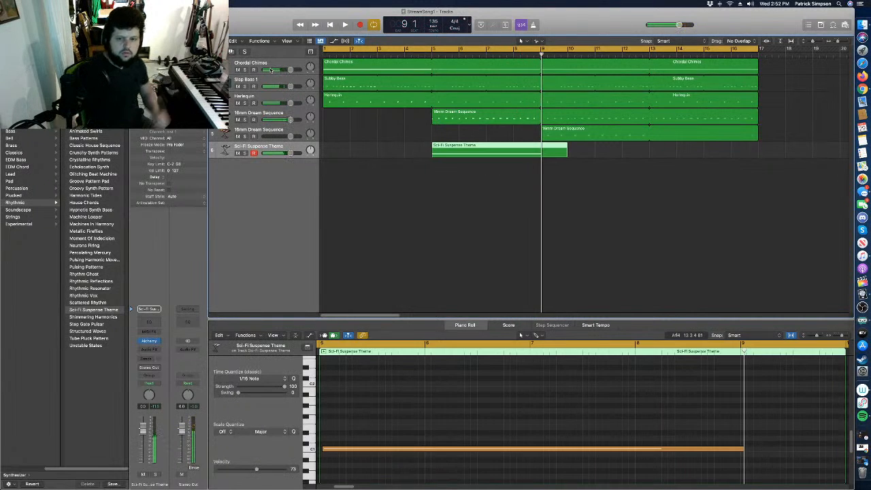
Shorten the recorded note to end just before bar 9 and transpose it up an octave to C2.
{"action": "left_click", "coordinate": [321, 449]}
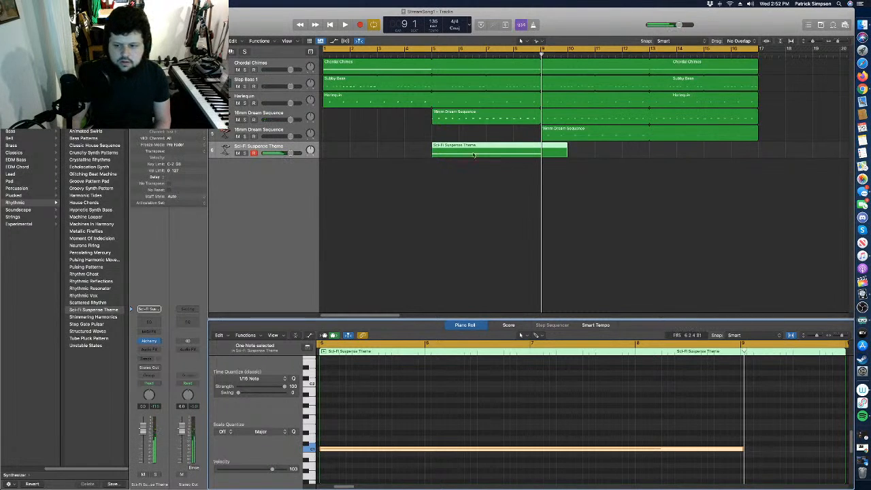
{"action": "left_click_drag", "start_coordinate": [743, 449], "coordinate": [737, 450]}
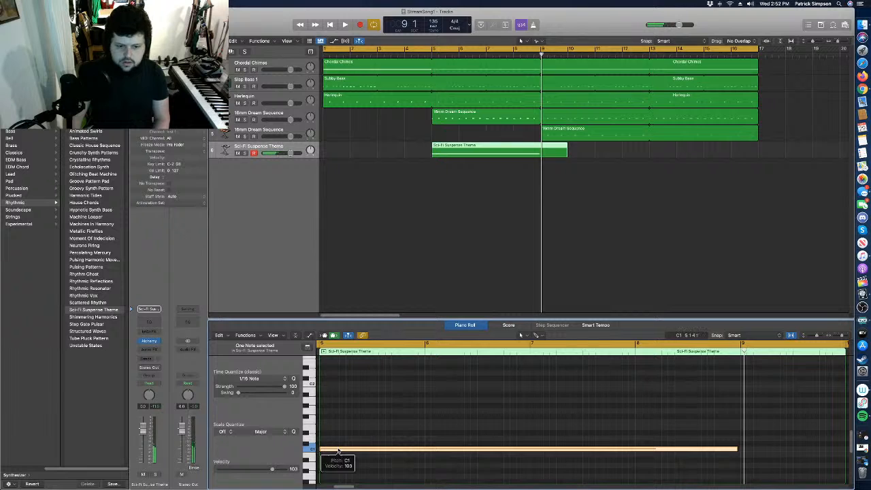
{"action": "left_click_drag", "start_coordinate": [339, 451], "coordinate": [339, 386]}
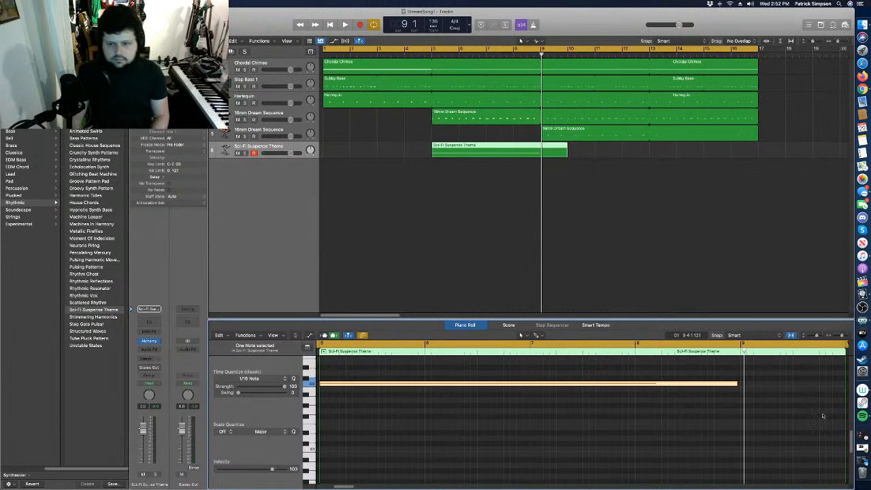
{"action": "left_click_drag", "start_coordinate": [738, 384], "coordinate": [740, 384]}
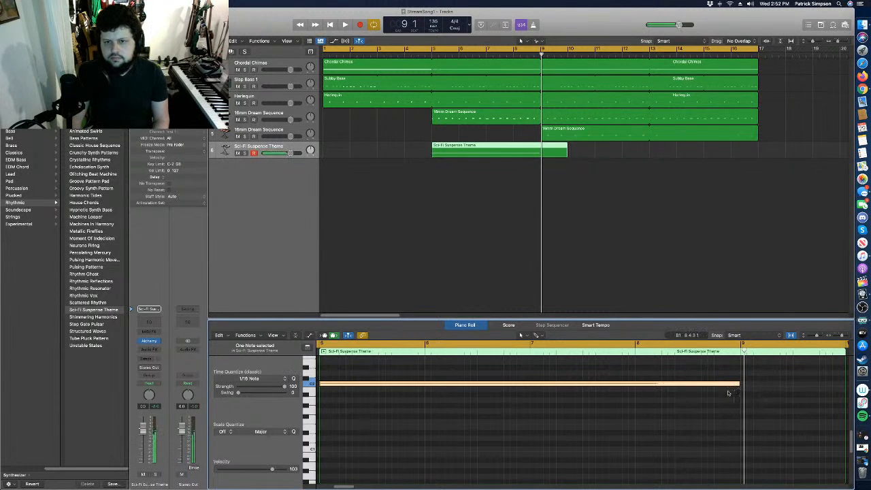
Fit the Sci-Fi Suspense Theme region to bars 5 through 8 and repeat it up to bar 17.
{"action": "left_click_drag", "start_coordinate": [565, 151], "coordinate": [757, 172]}
{"action": "left_click", "coordinate": [542, 149]}
Play the arrangement with the Sci-Fi Suspense Theme part into bar 15 while browsing the EDM Bass patches.
{"action": "key", "text": "space"}
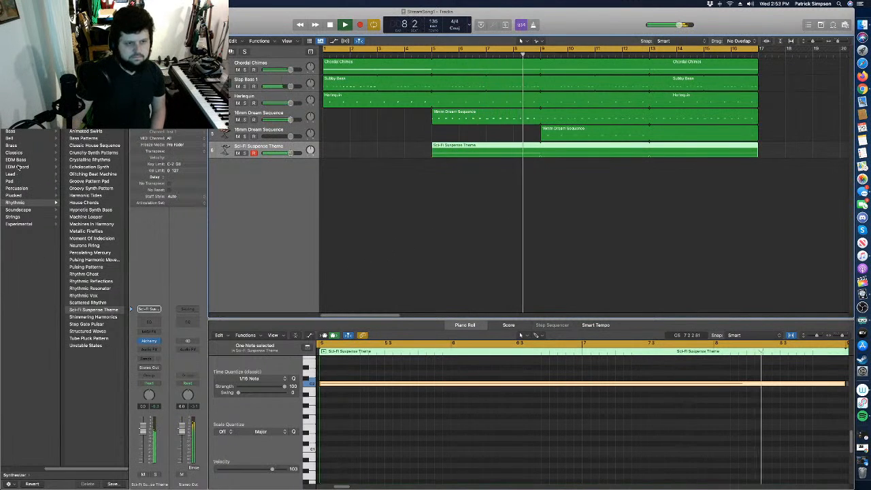
{"action": "left_click", "coordinate": [17, 159]}
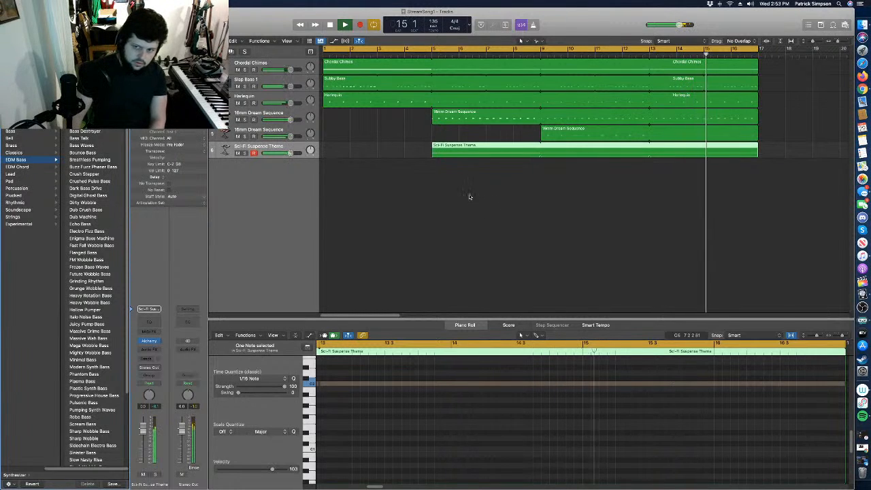
{"action": "key", "text": "space"}
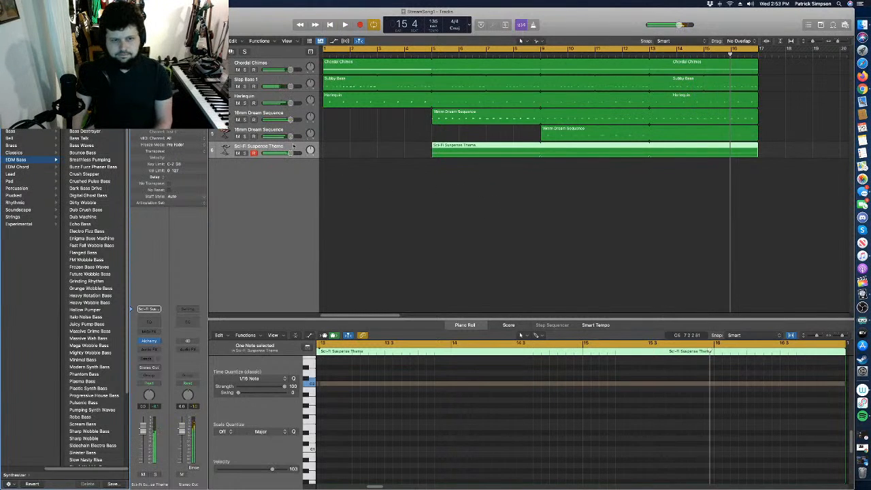
Delete the Sci-Fi Suspense Theme region and its track, and create one new software instrument track in its place.
{"action": "key", "text": "Delete"}
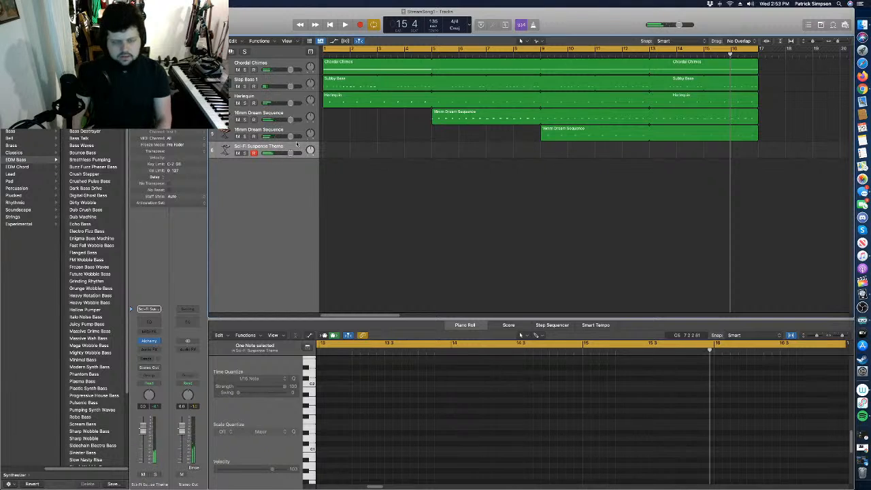
{"action": "key", "text": "super+BackSpace"}
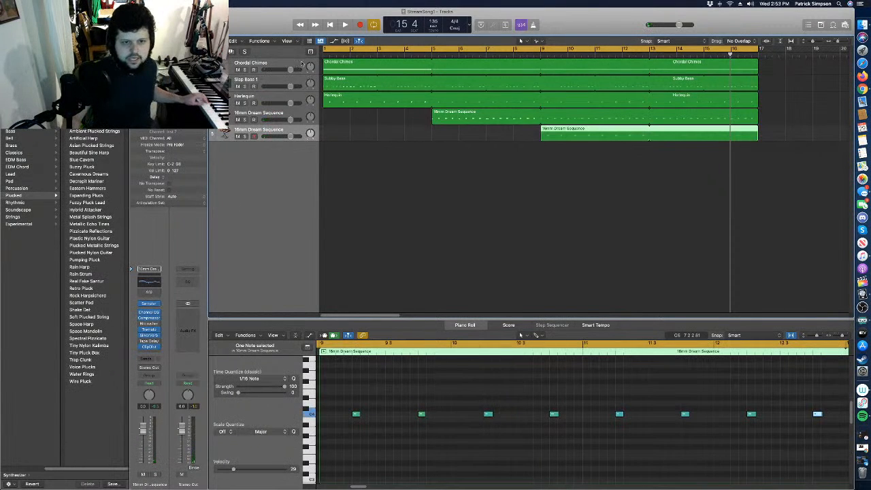
{"action": "key", "text": "alt+super+n"}
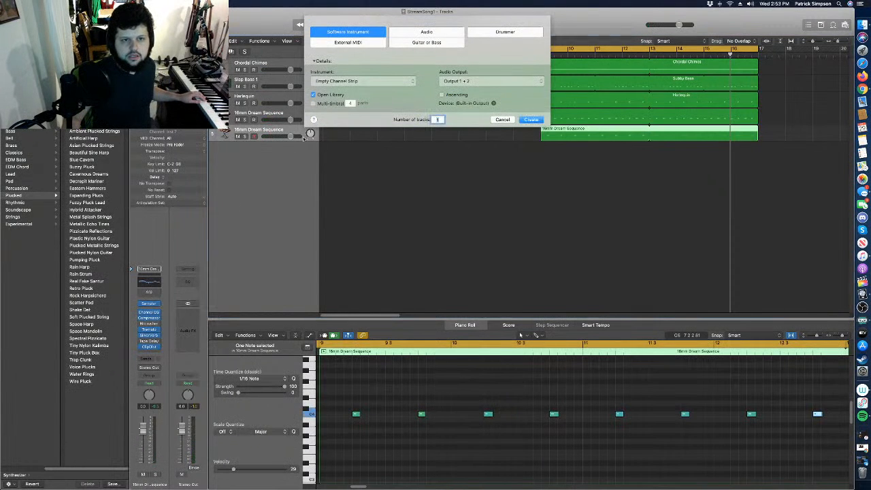
{"action": "left_click", "coordinate": [523, 119]}
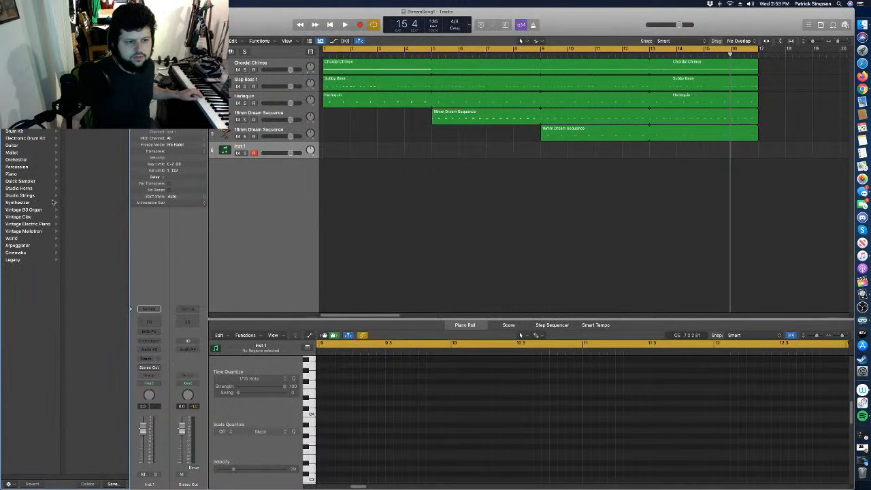
Audition Synthesizer EDM Bass patches on the new track, including FM Wobble Bass, Fast Fall Wobble Bass, Electro Fizz Bass and Plasma Bass.
{"action": "left_click", "coordinate": [25, 203]}
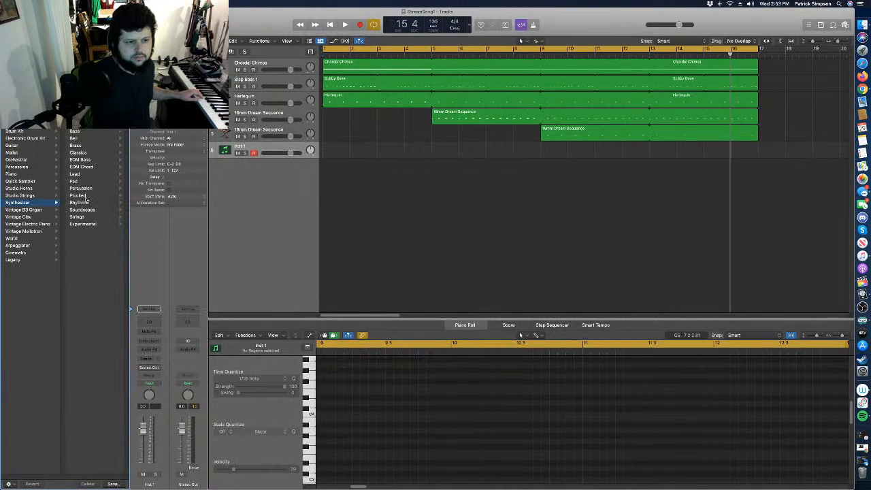
{"action": "left_click", "coordinate": [80, 159]}
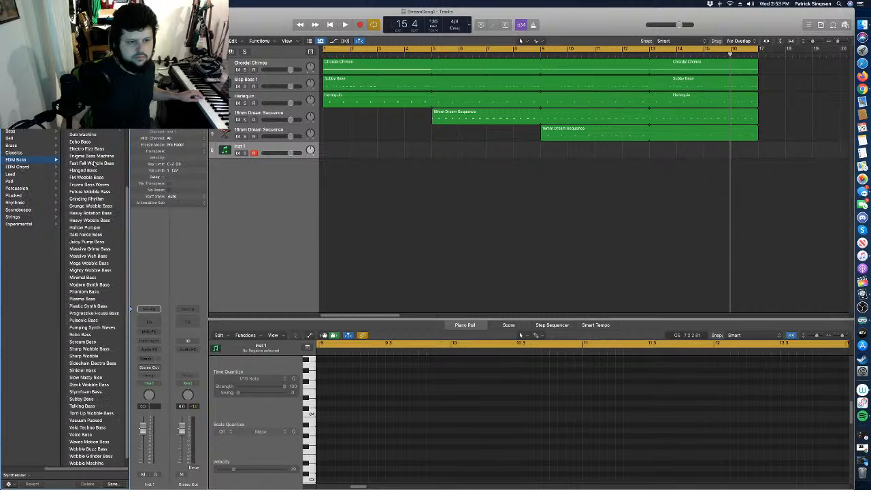
{"action": "left_click", "coordinate": [102, 178]}
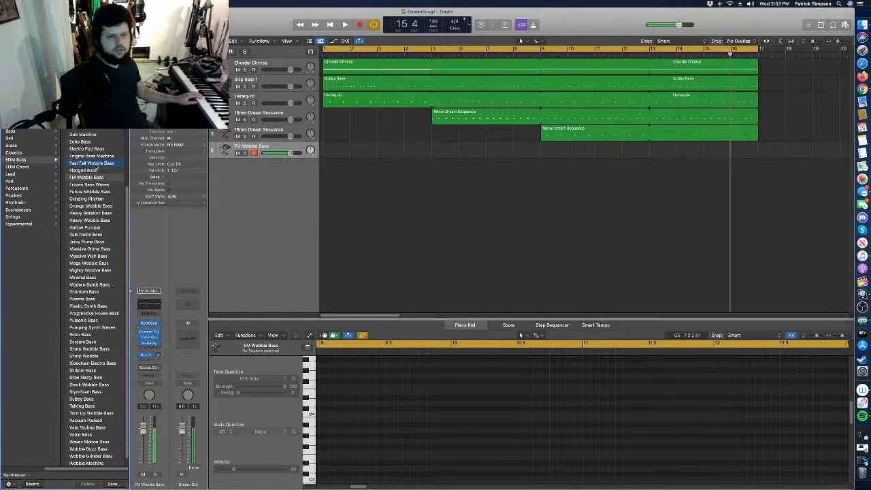
{"action": "left_click", "coordinate": [93, 164]}
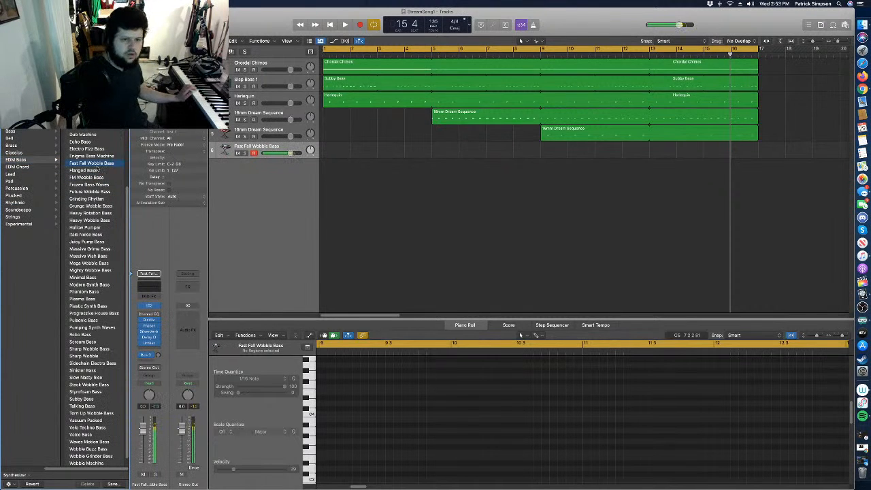
{"action": "left_click", "coordinate": [96, 150]}
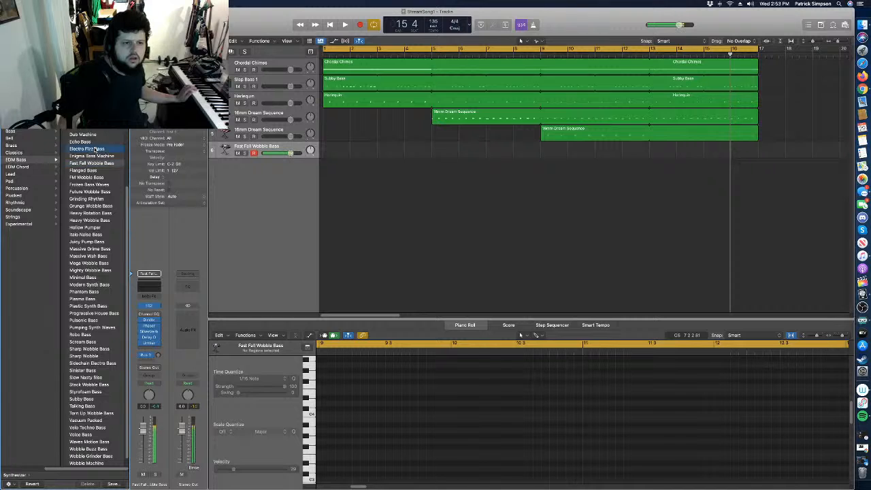
{"action": "left_click", "coordinate": [98, 300]}
{"action": "scroll", "coordinate": [96, 326], "scroll_direction": "down", "scroll_amount": 1}
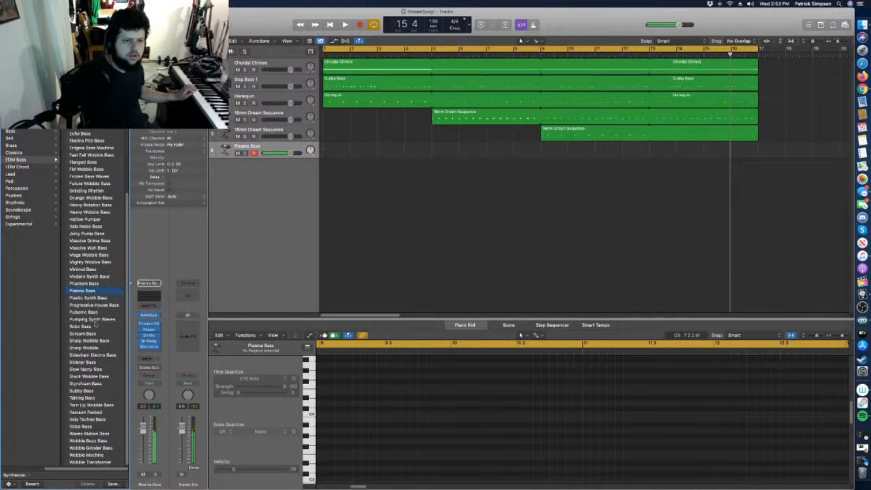
Try more EDM Bass patches on the track: Subby Bass, Waves Motion Bass, Wobble Buzz Bass and Wobble Machine.
{"action": "left_click", "coordinate": [83, 391]}
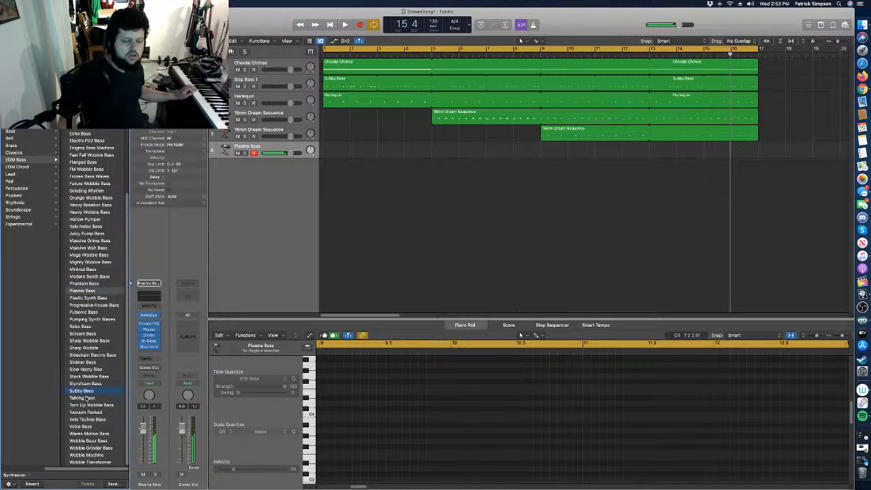
{"action": "left_click", "coordinate": [88, 434]}
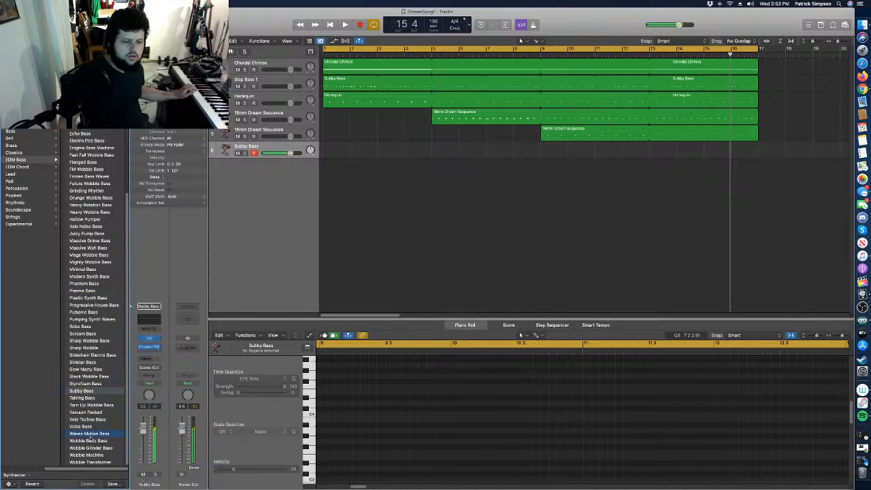
{"action": "left_click", "coordinate": [92, 441]}
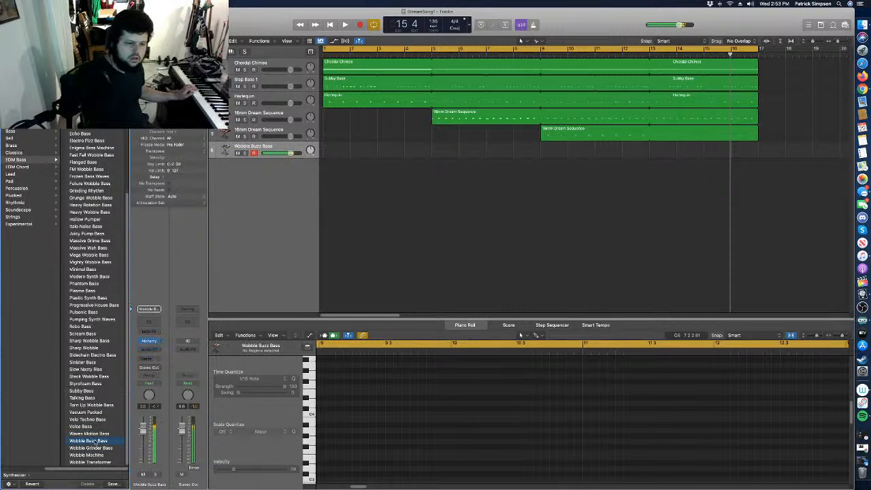
{"action": "left_click", "coordinate": [97, 455]}
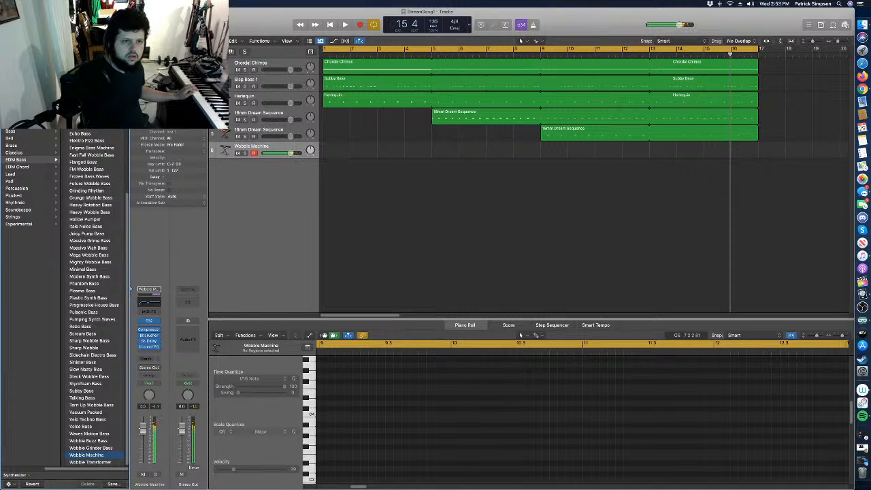
Show the Smart Controls, load the Bass Destroyer patch, and adjust its sound by turning down Wobble and reshaping the other effect knobs.
{"action": "key", "text": "b"}
{"action": "scroll", "coordinate": [126, 374], "scroll_direction": "up", "scroll_amount": 5}
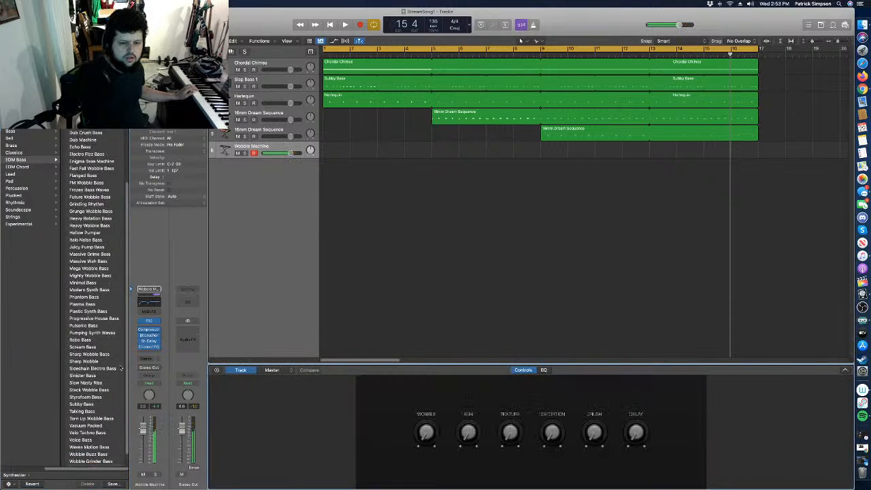
{"action": "left_click", "coordinate": [97, 132]}
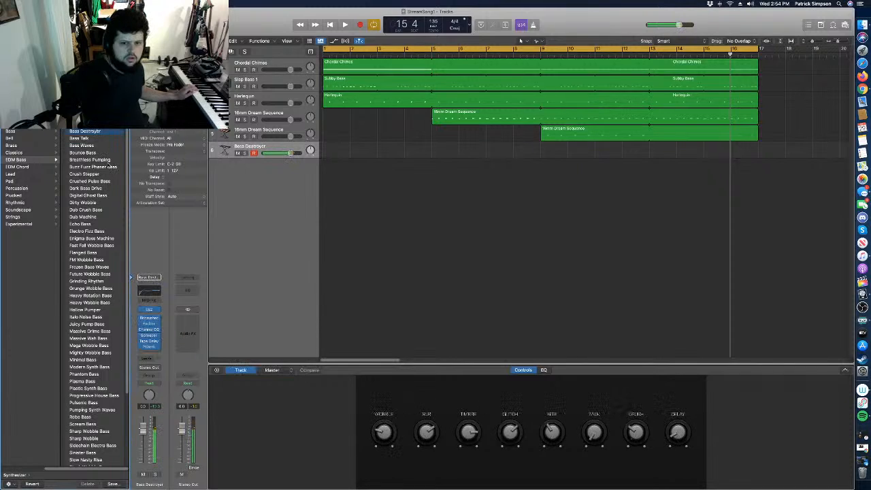
{"action": "left_click_drag", "start_coordinate": [380, 438], "coordinate": [377, 441]}
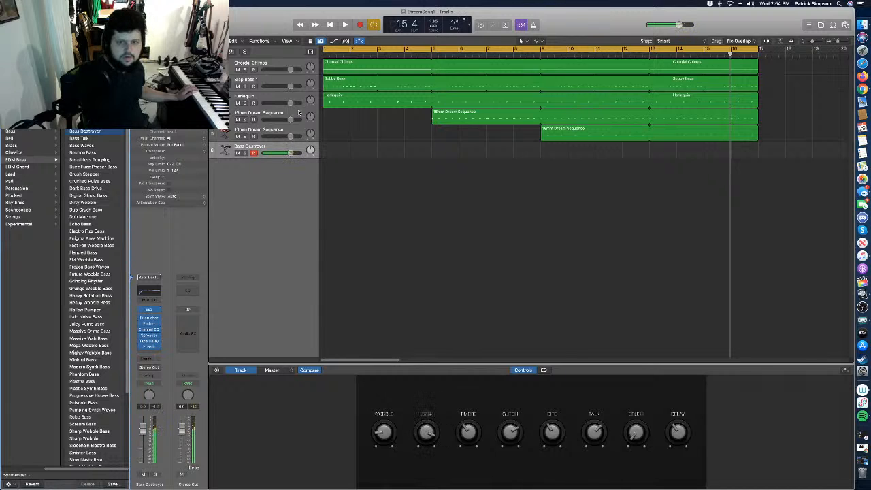
Record a Bass Destroyer part from bar 5 to bar 13 and open the recorded region in the Piano Roll.
{"action": "key", "text": "space"}
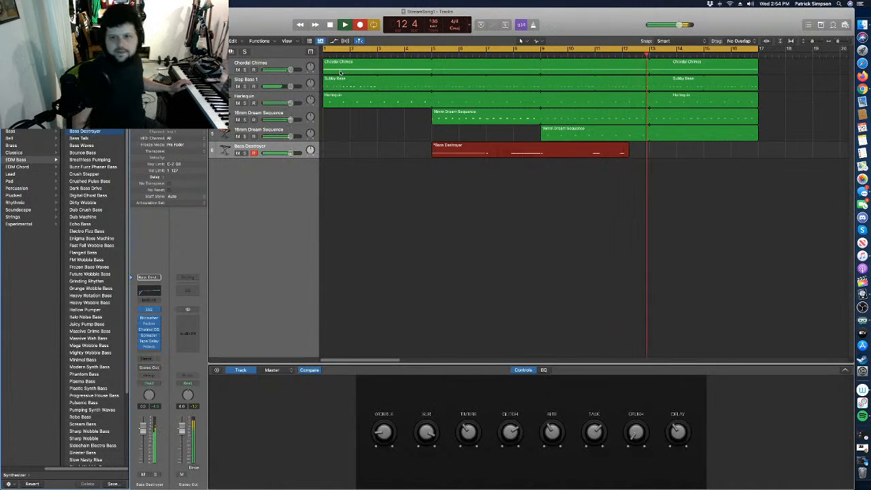
{"action": "key", "text": "space"}
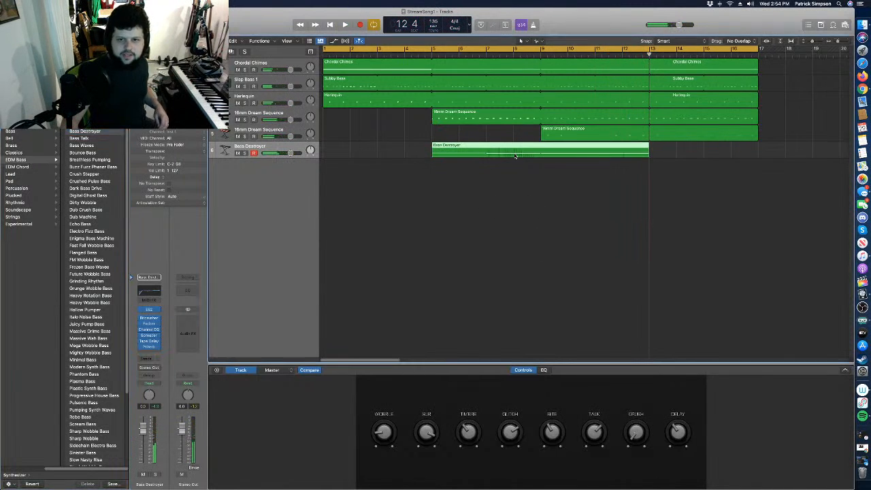
{"action": "double_click", "coordinate": [514, 150]}
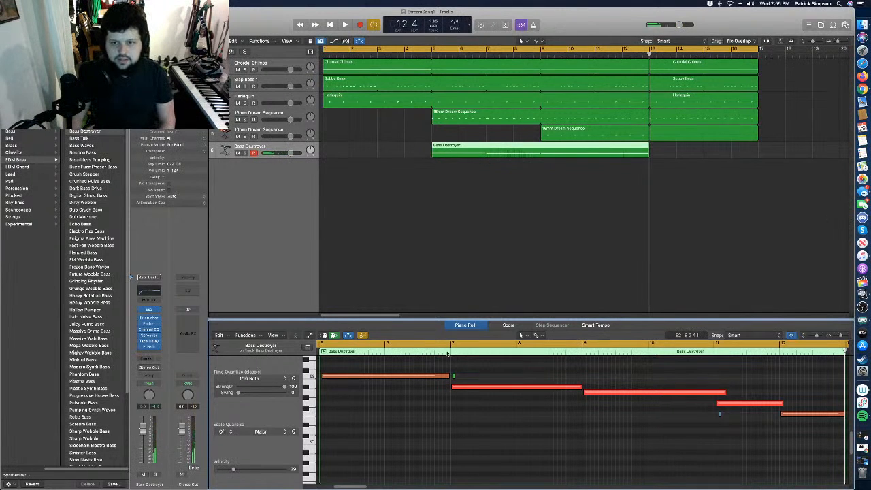
Play back the arrangement's opening bars with the Bass Destroyer region's notes open in the Piano Roll.
{"action": "left_click", "coordinate": [428, 56]}
{"action": "key", "text": "space"}
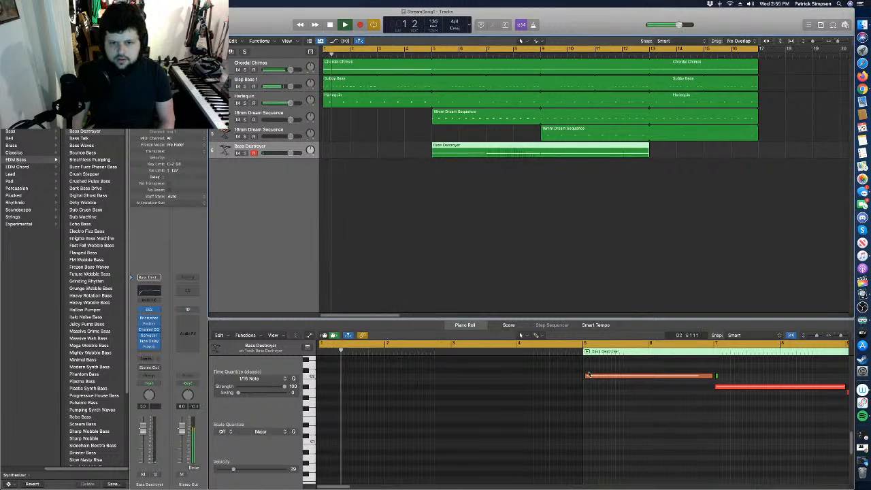
{"action": "key", "text": "space"}
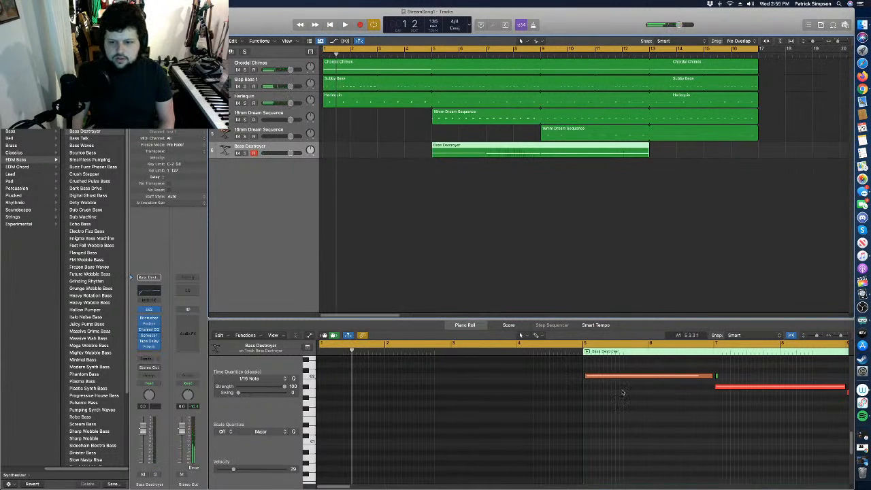
{"action": "key", "text": "e"}
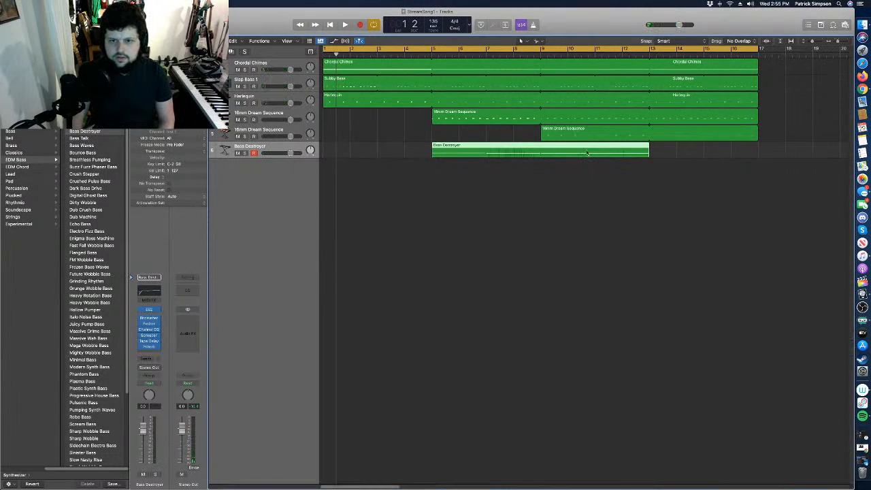
{"action": "key", "text": "e"}
{"action": "key", "text": "space"}
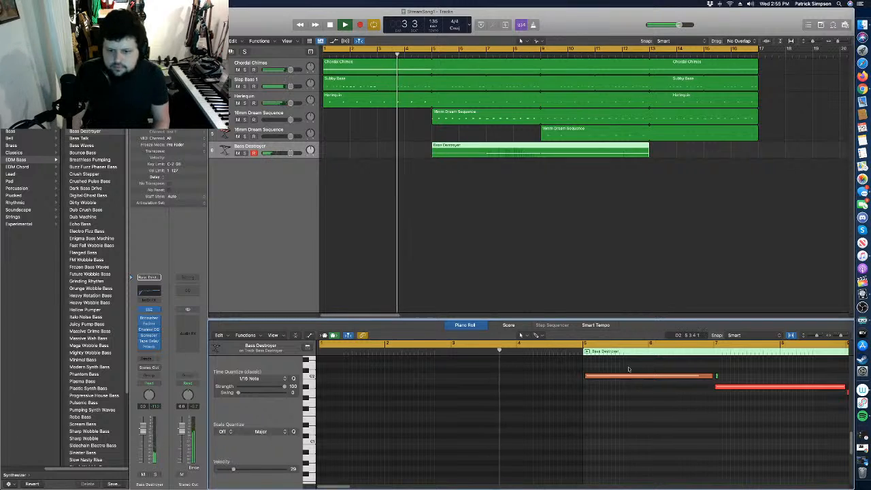
{"action": "key", "text": "space"}
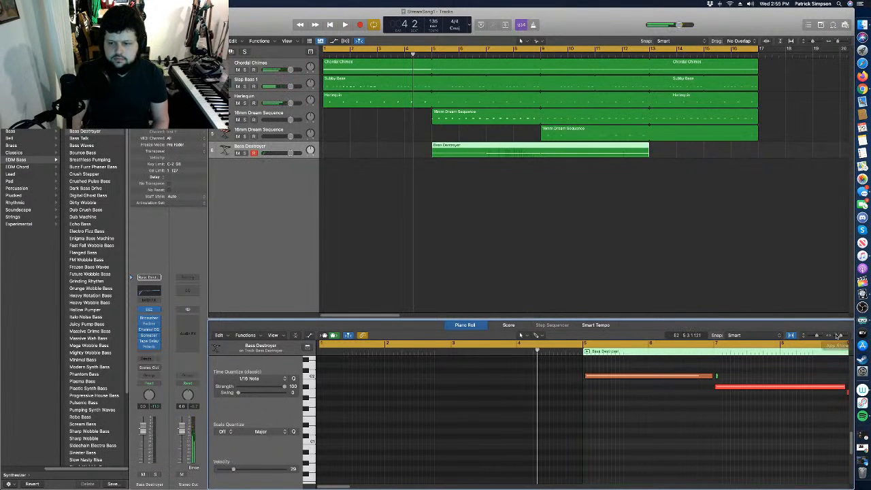
Delete the short stray note at bar 7 and extend the first bass note's start back to bar 5.
{"action": "left_click_drag", "start_coordinate": [841, 335], "coordinate": [550, 448]}
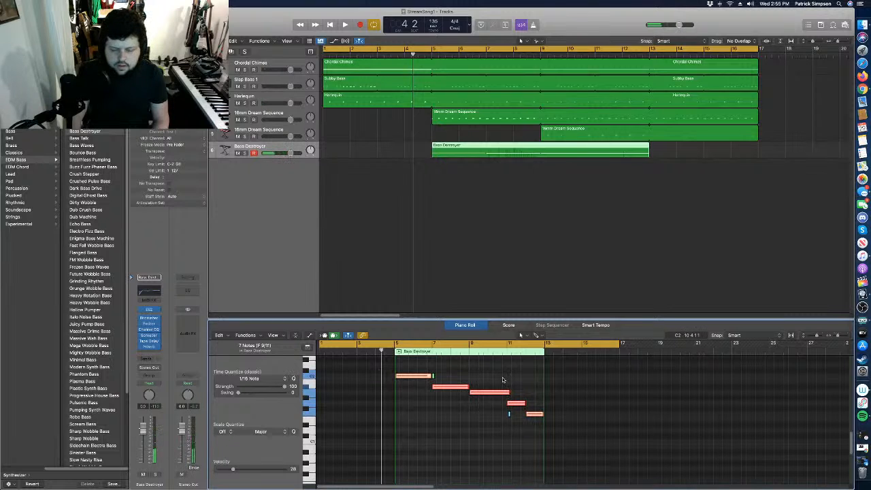
{"action": "left_click", "coordinate": [430, 361]}
{"action": "left_click_drag", "start_coordinate": [437, 377], "coordinate": [433, 371]}
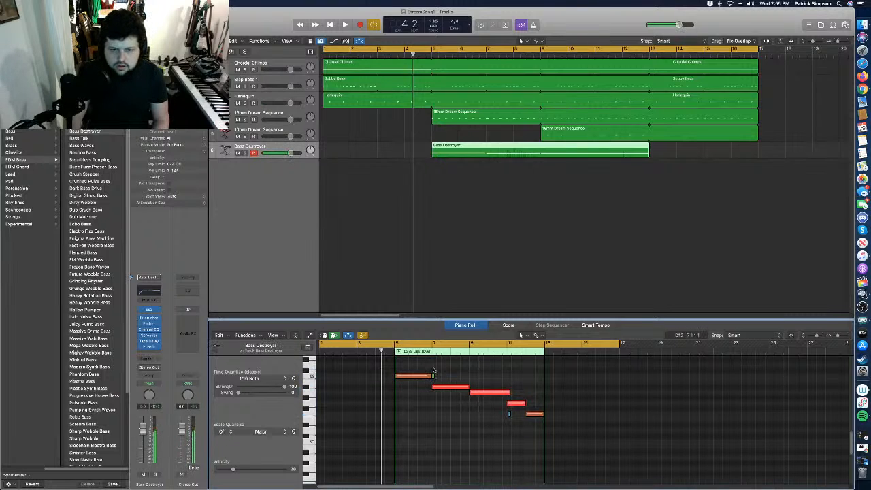
{"action": "left_click", "coordinate": [433, 377]}
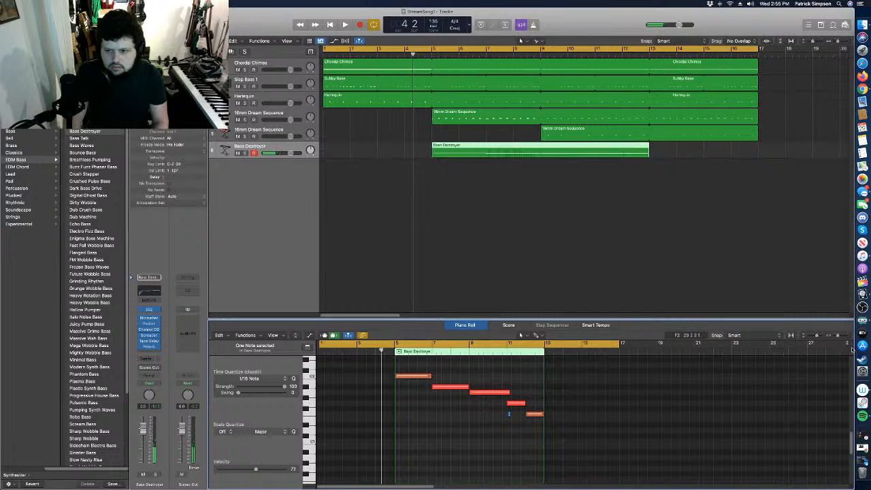
{"action": "key", "text": "z"}
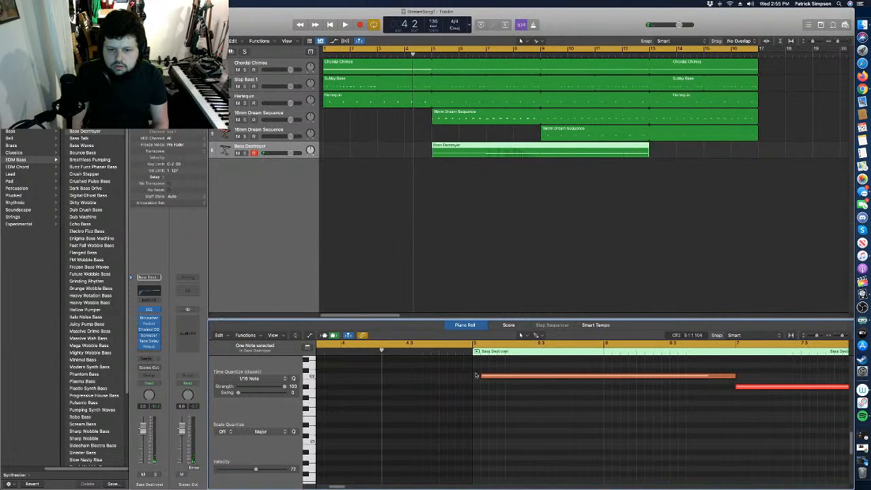
{"action": "left_click_drag", "start_coordinate": [480, 376], "coordinate": [473, 376]}
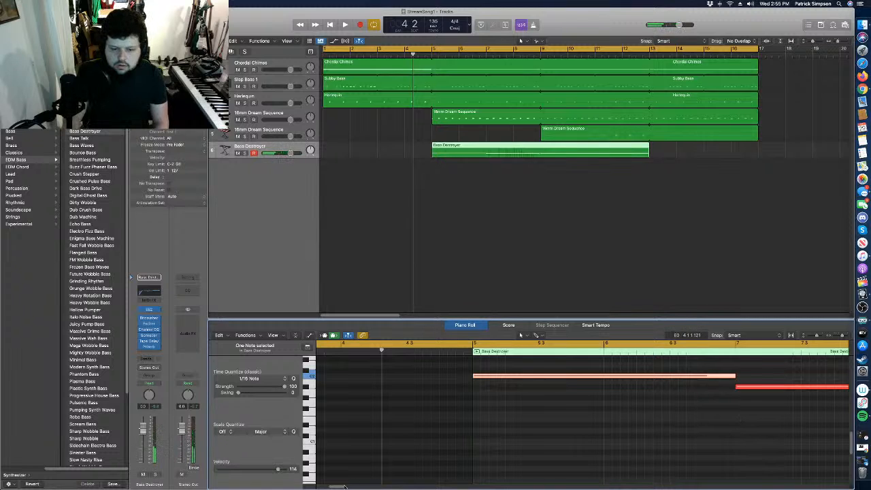
Lengthen the second bass note to bar 9 and trim the third note's end to bar 11.
{"action": "left_click_drag", "start_coordinate": [345, 488], "coordinate": [354, 488]}
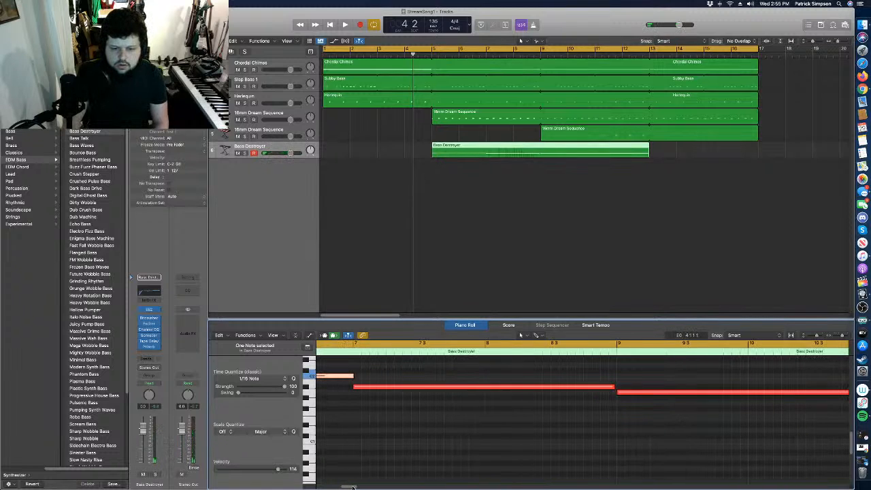
{"action": "left_click", "coordinate": [612, 387]}
{"action": "left_click_drag", "start_coordinate": [613, 387], "coordinate": [616, 386]}
{"action": "left_click_drag", "start_coordinate": [344, 488], "coordinate": [352, 487]}
{"action": "left_click", "coordinate": [526, 389]}
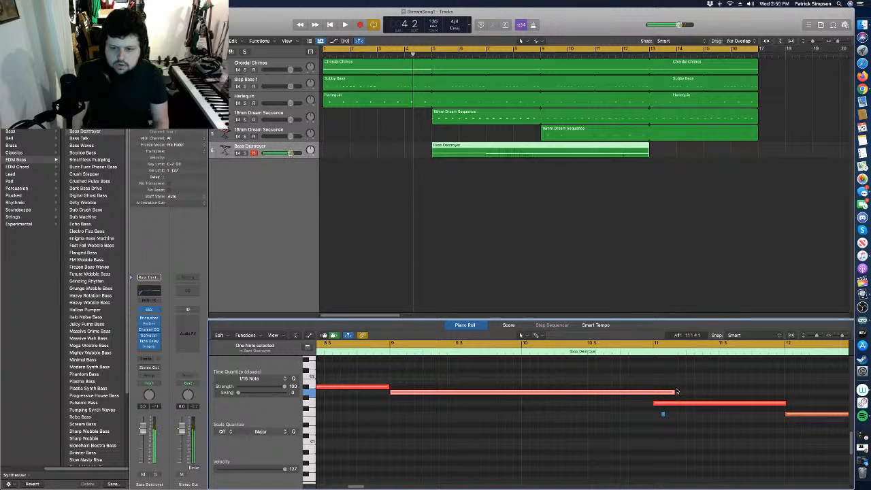
{"action": "mouse_move", "coordinate": [673, 393]}
{"action": "left_mouse_down"}
{"action": "mouse_move", "coordinate": [652, 392]}
{"action": "mouse_move", "coordinate": [667, 406]}
{"action": "mouse_move", "coordinate": [658, 398]}
{"action": "left_mouse_up"}
Remove the short stray note near bar 11, and raise the long note there one semitone with its end trimmed to bar 12.
{"action": "left_click", "coordinate": [659, 405]}
{"action": "left_click", "coordinate": [788, 415]}
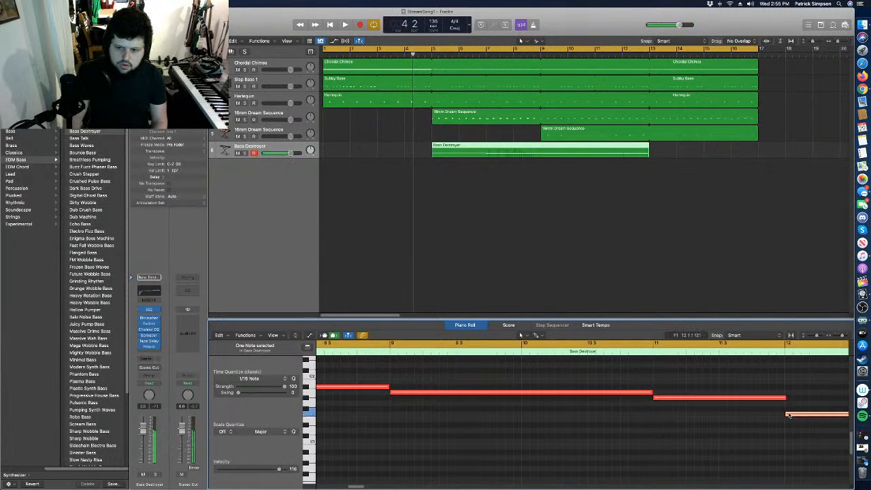
{"action": "left_click", "coordinate": [776, 398]}
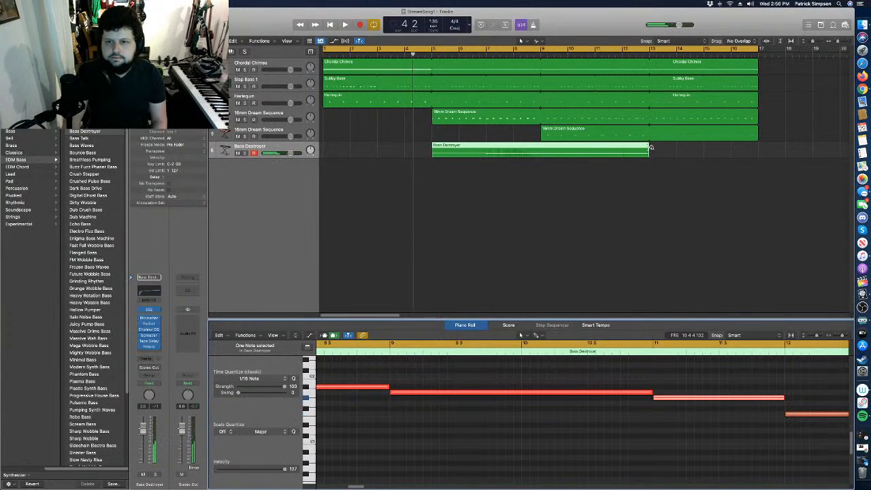
Loop the Bass Destroyer region to bar 17, and extend all tracks' regions and the cycle range to bar 21.
{"action": "left_click_drag", "start_coordinate": [651, 147], "coordinate": [757, 163]}
{"action": "key", "text": "space"}
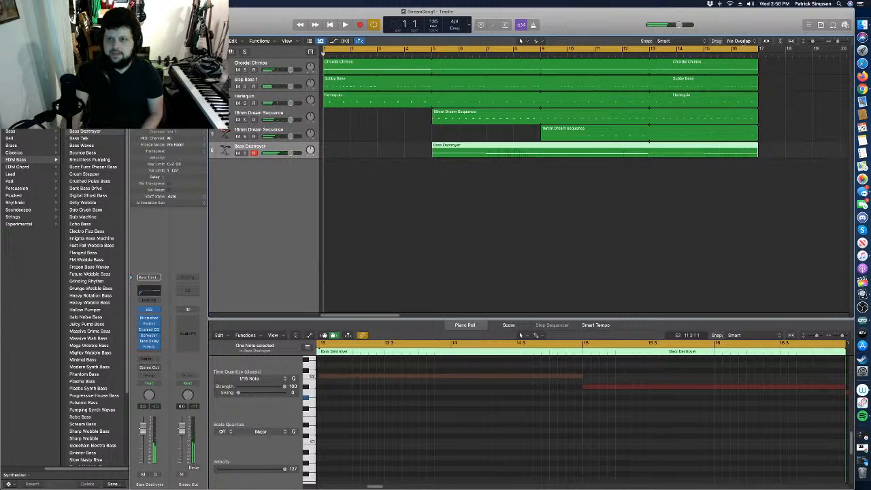
{"action": "left_click_drag", "start_coordinate": [770, 231], "coordinate": [768, 99]}
{"action": "left_click_drag", "start_coordinate": [665, 49], "coordinate": [772, 62]}
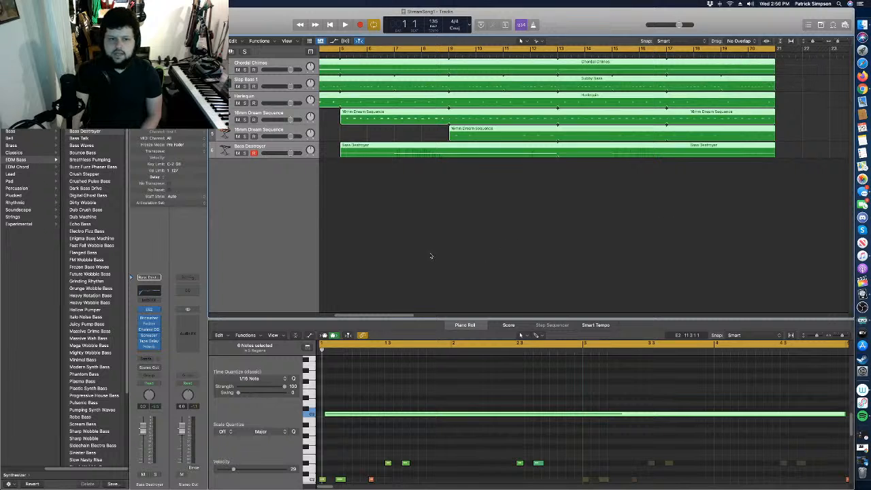
{"action": "left_click_drag", "start_coordinate": [393, 318], "coordinate": [354, 319]}
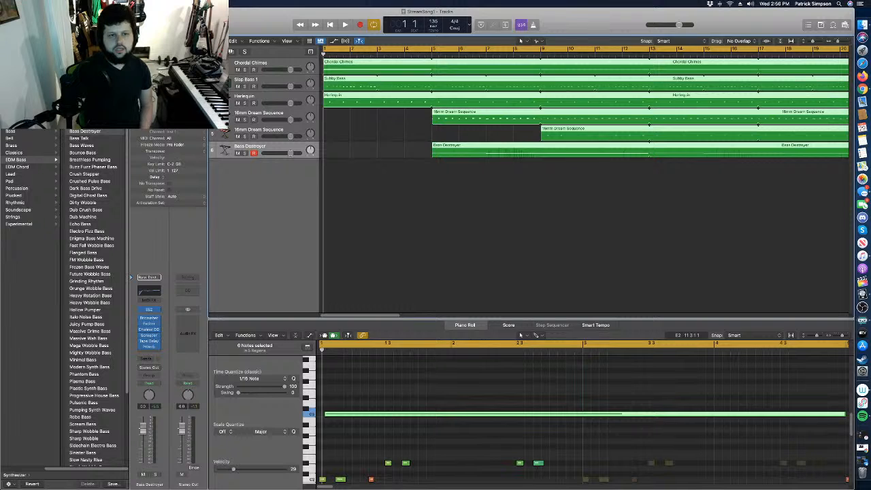
Create a new software instrument track and browse the Electronic Drum Kit patches for it.
{"action": "key", "text": "alt+super+n"}
{"action": "left_click", "coordinate": [531, 121]}
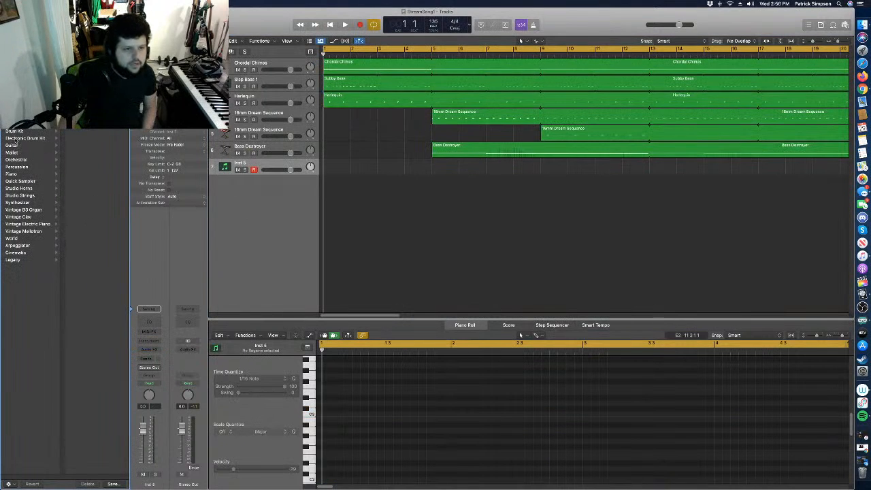
{"action": "left_click", "coordinate": [15, 139]}
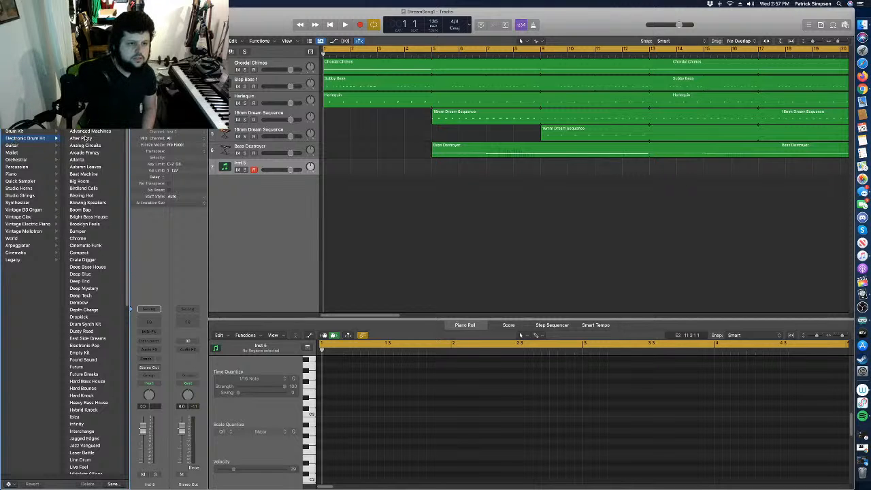
{"action": "scroll", "coordinate": [95, 286], "scroll_direction": "down", "scroll_amount": 15}
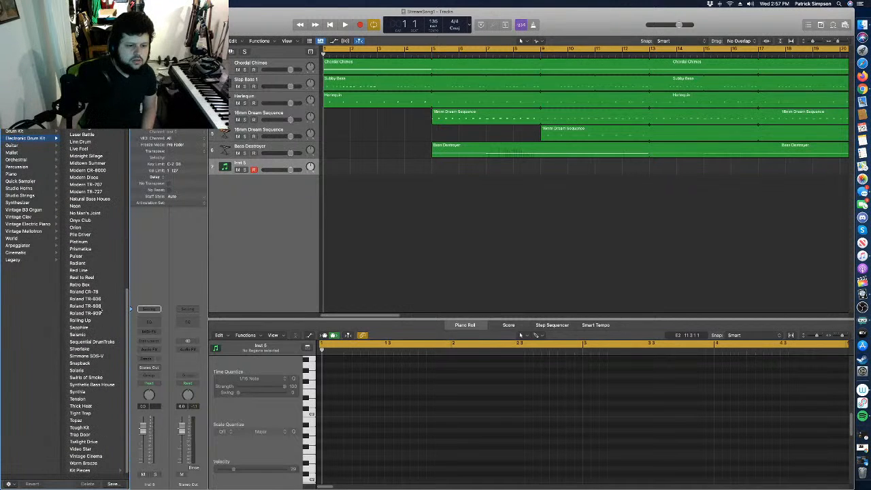
Audition the Electronic Drum Kit patches Pulsar, Radiant and Prismatica on the new track.
{"action": "left_click", "coordinate": [77, 256]}
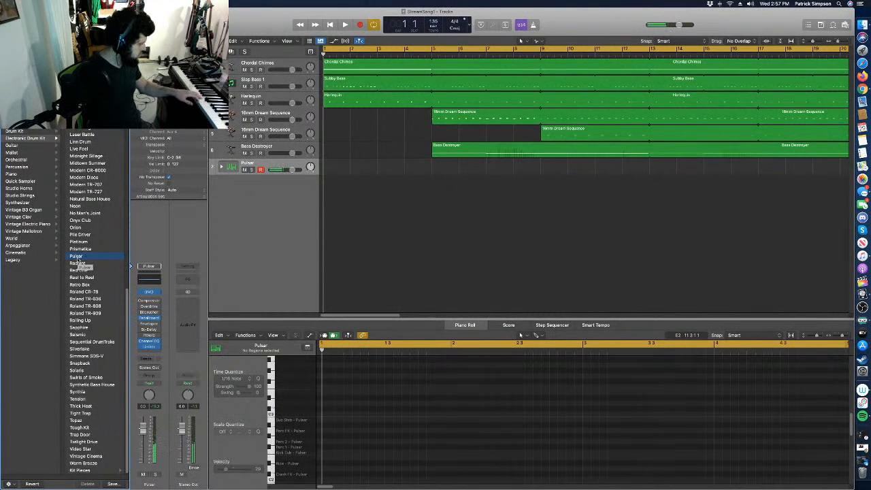
{"action": "left_click", "coordinate": [78, 263]}
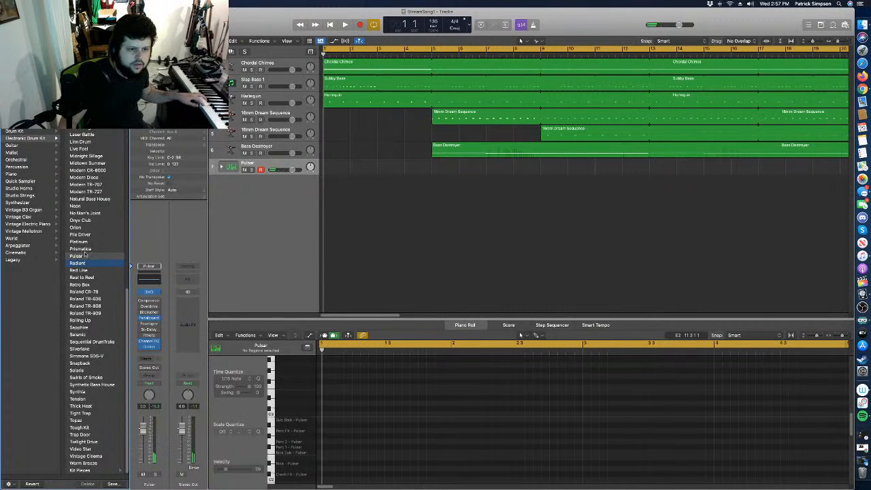
{"action": "left_click", "coordinate": [87, 250]}
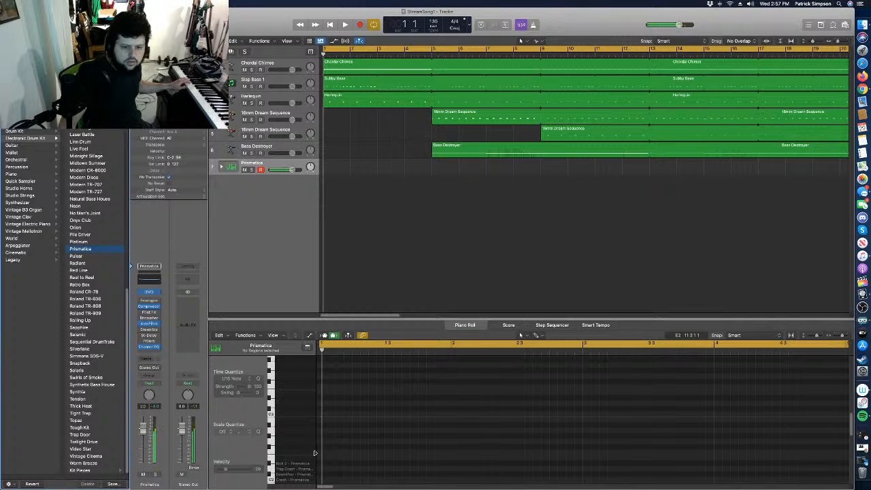
{"action": "scroll", "coordinate": [311, 429], "scroll_direction": "down", "scroll_amount": 5}
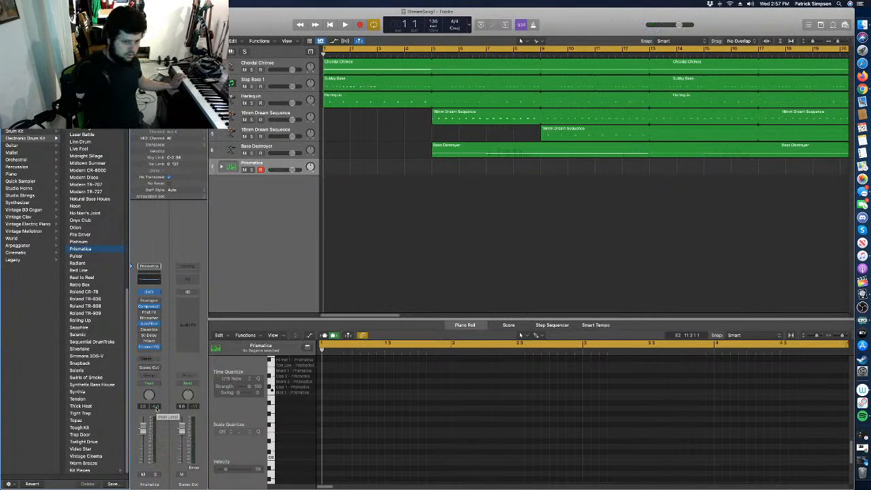
Try more electronic drum kits on the track: Twilight Drive, Silverlake, Warm Breeze, Tough Kit and Trap Door.
{"action": "left_click", "coordinate": [84, 442]}
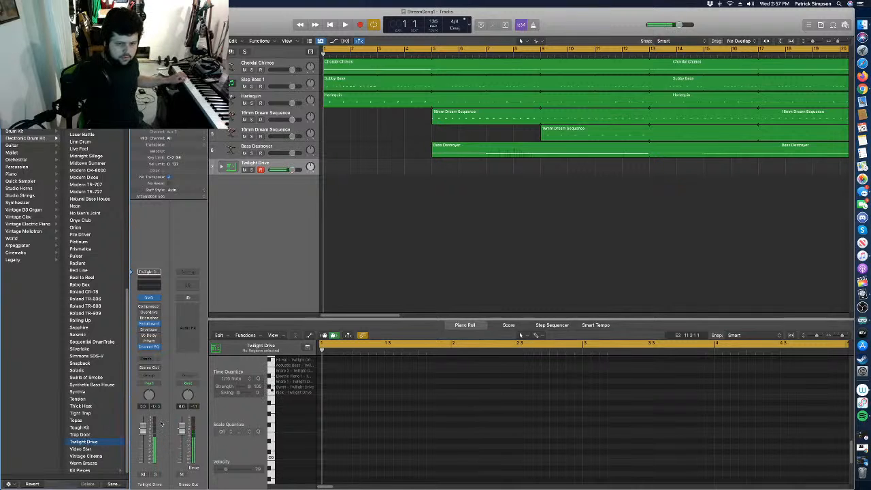
{"action": "left_click", "coordinate": [87, 349]}
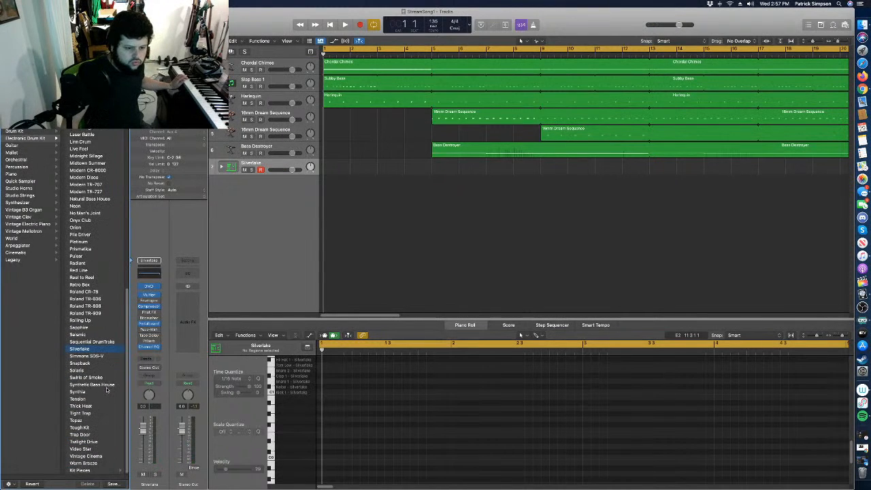
{"action": "left_click", "coordinate": [87, 464]}
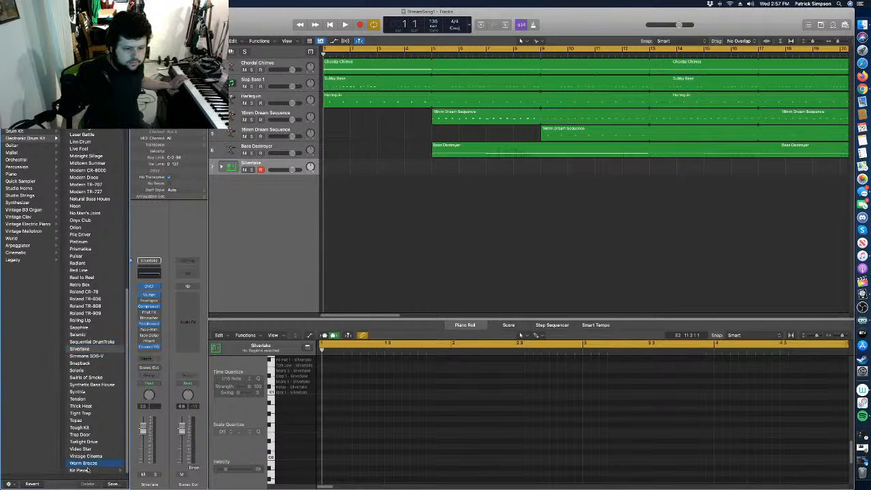
{"action": "left_click", "coordinate": [82, 471]}
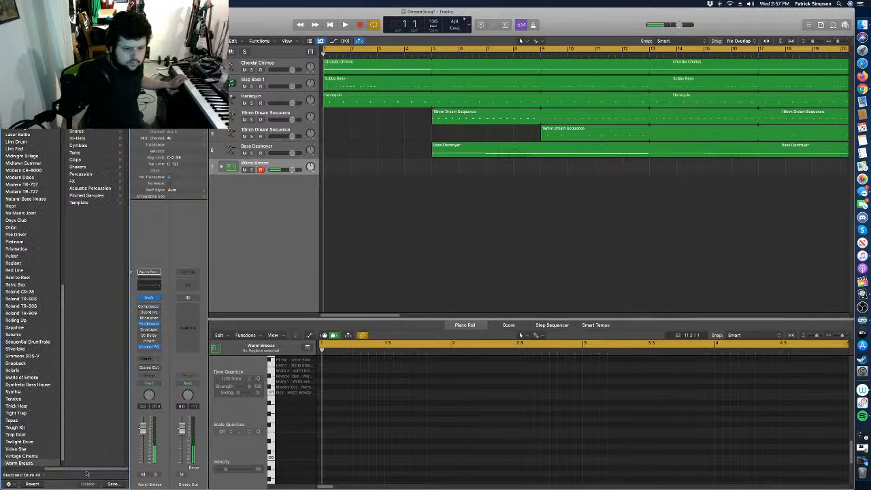
{"action": "left_click", "coordinate": [16, 427]}
{"action": "left_click", "coordinate": [21, 435]}
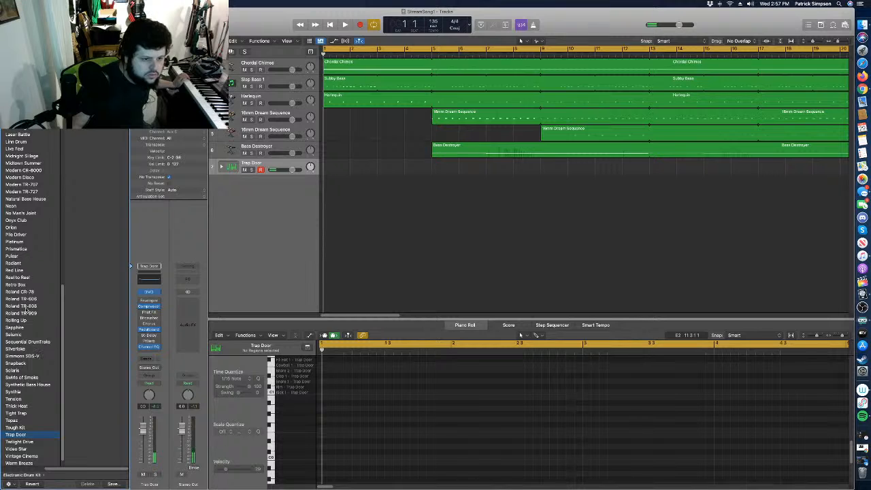
Load the Neon drum kit on the new track and play the arrangement to try it in context.
{"action": "scroll", "coordinate": [22, 318], "scroll_direction": "up", "scroll_amount": 2}
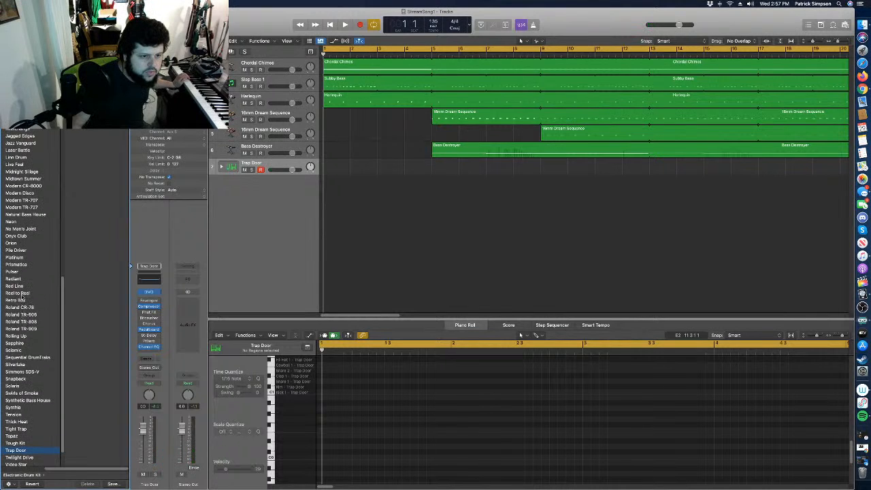
{"action": "left_click", "coordinate": [10, 222]}
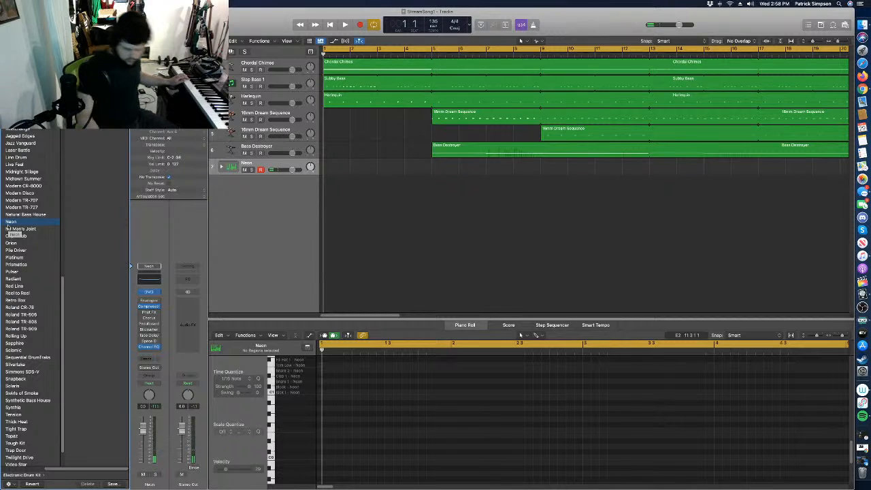
{"action": "key", "text": "space"}
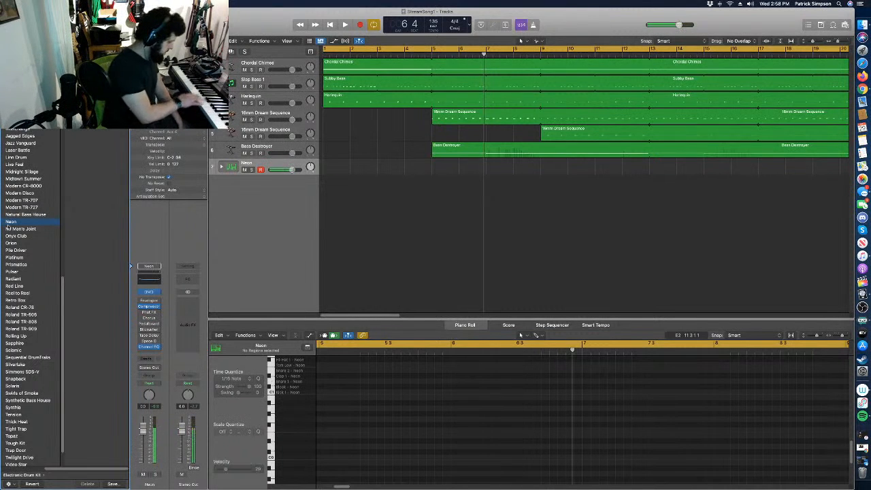
Record a kick and snare pattern on the Neon track from bar 5 to bar 13.
{"action": "key", "text": "r"}
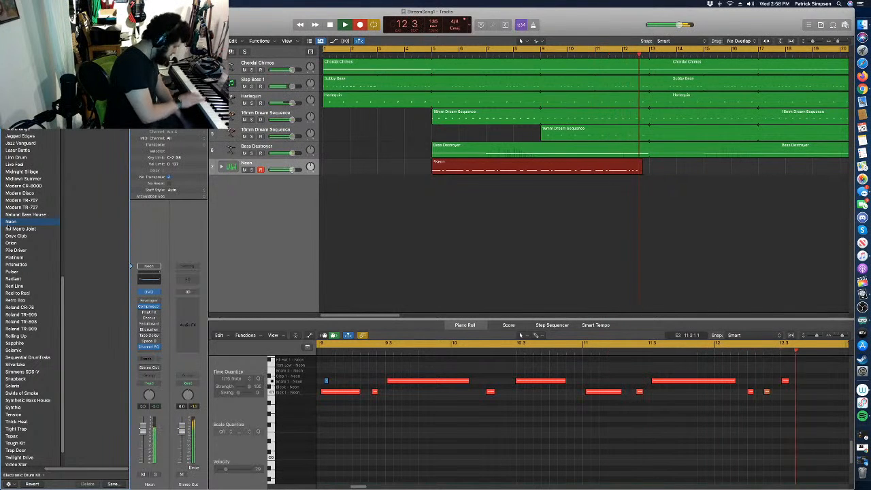
{"action": "key", "text": "space"}
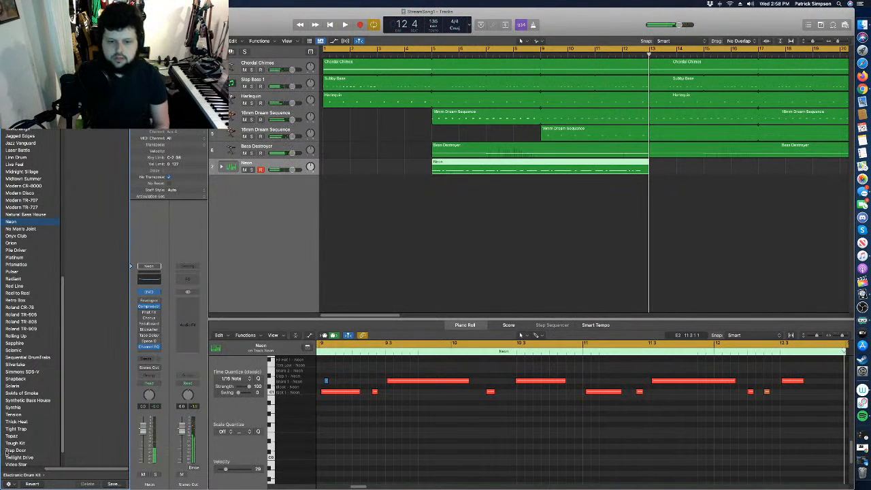
Remove the stray notes from the Neon region, quantize the remaining notes to 1/16, and play back the result.
{"action": "left_click", "coordinate": [317, 384]}
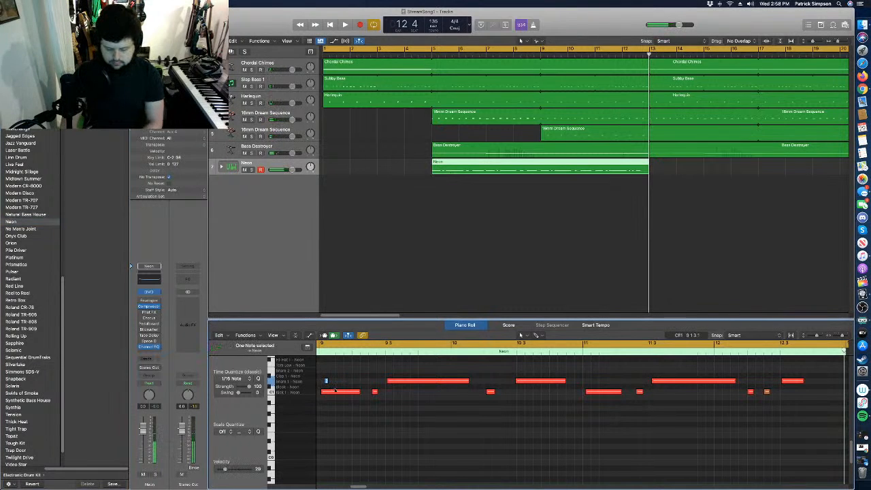
{"action": "left_click_drag", "start_coordinate": [843, 336], "coordinate": [837, 336]}
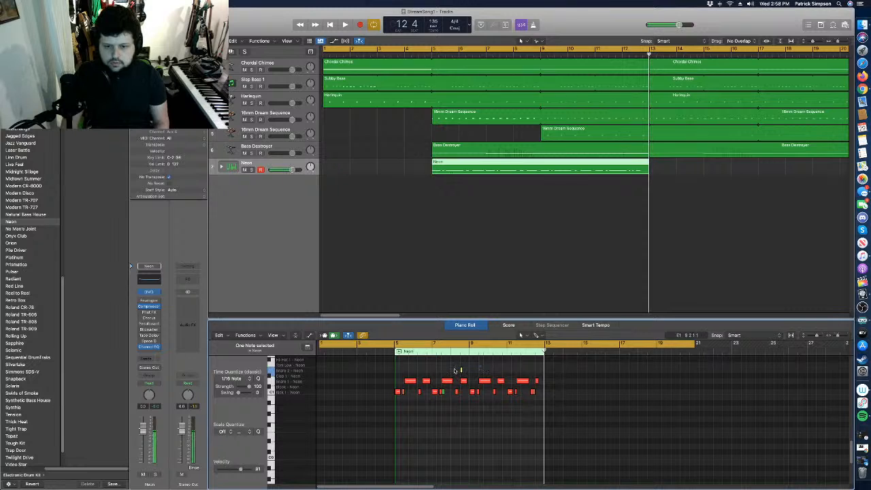
{"action": "left_click_drag", "start_coordinate": [379, 369], "coordinate": [566, 424]}
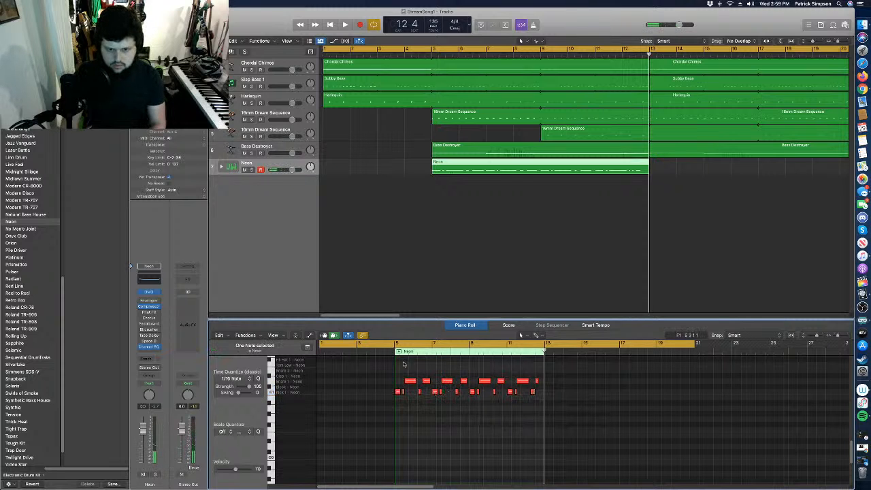
{"action": "left_click_drag", "start_coordinate": [382, 374], "coordinate": [545, 427]}
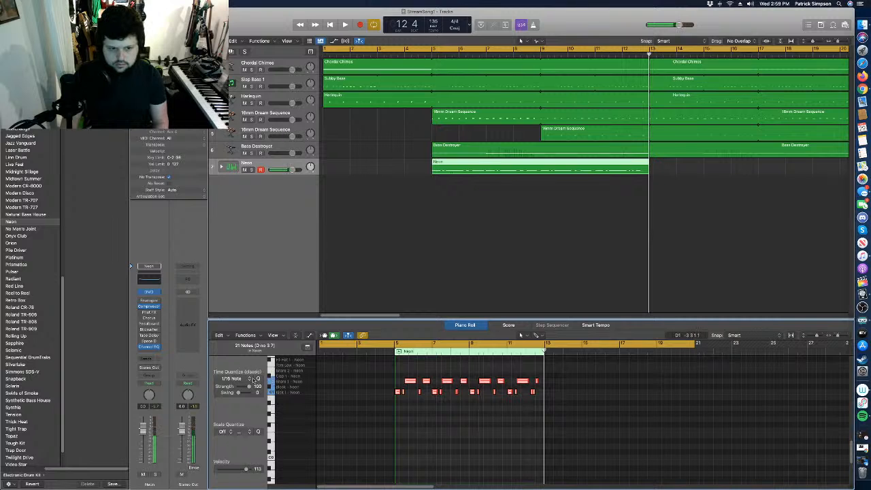
{"action": "key", "text": "space"}
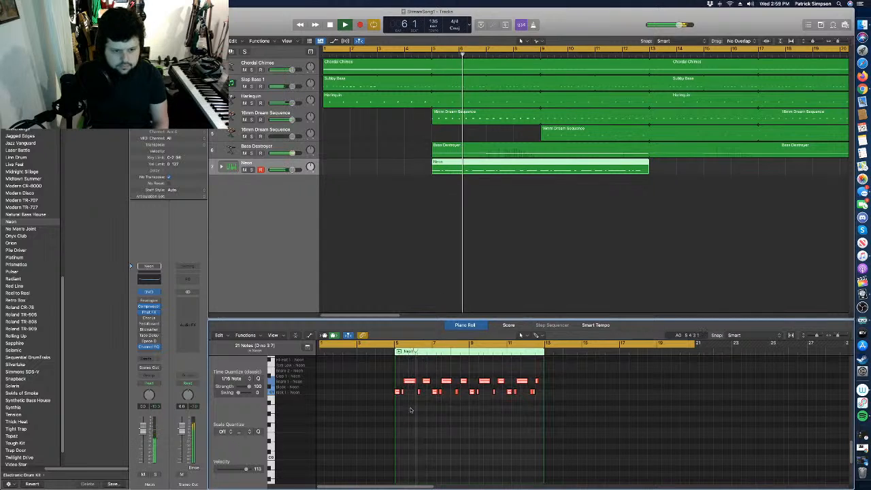
Enable the Bitcrusher on the Neon channel and loop the Neon region to bar 21.
{"action": "left_click", "coordinate": [141, 330]}
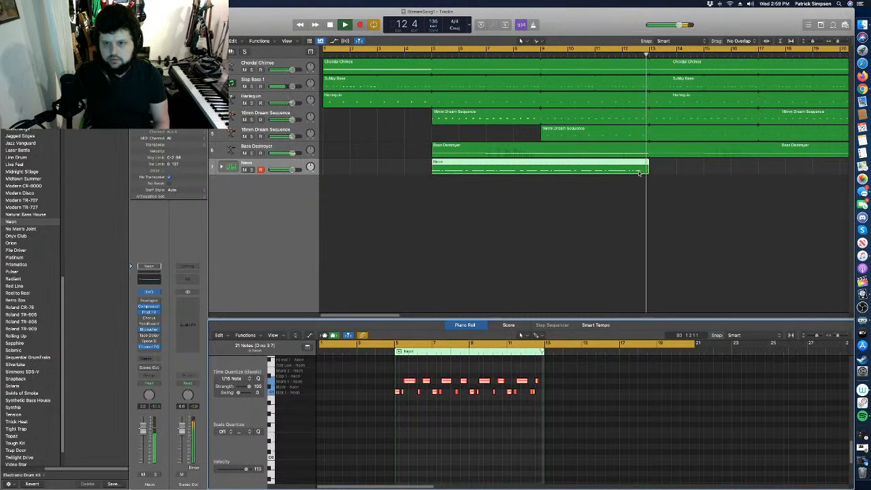
{"action": "key", "text": "space"}
{"action": "left_click_drag", "start_coordinate": [649, 164], "coordinate": [689, 164]}
{"action": "left_click_drag", "start_coordinate": [689, 195], "coordinate": [814, 196]}
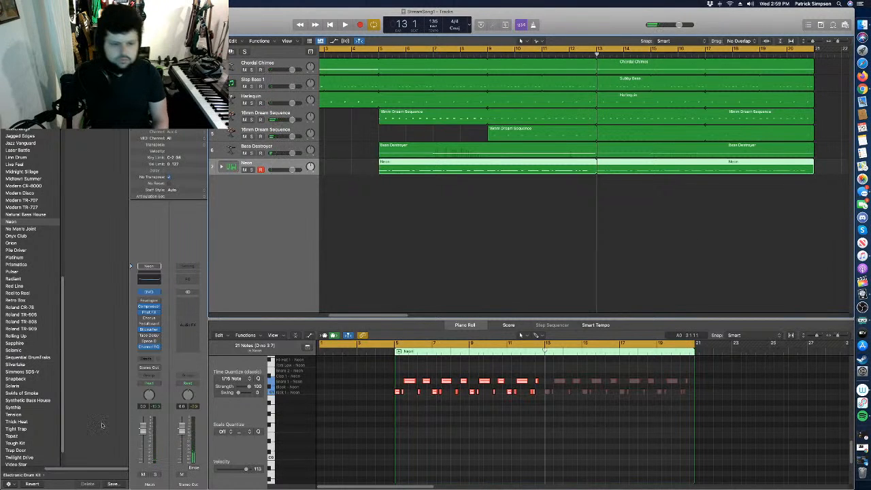
Set the Neon track's Bitcrusher to 1.5 dB drive, 8-bit resolution, 12x downsampling and 7.29% mix during playback.
{"action": "key", "text": "space"}
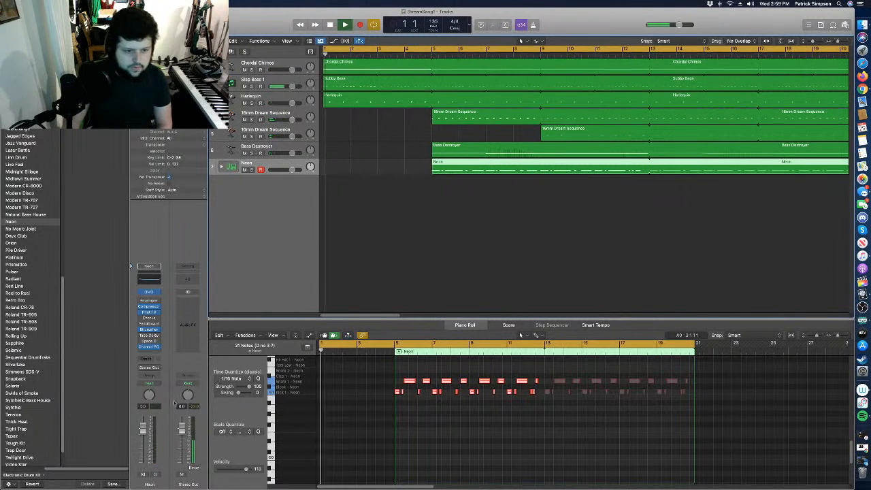
{"action": "left_click", "coordinate": [146, 331]}
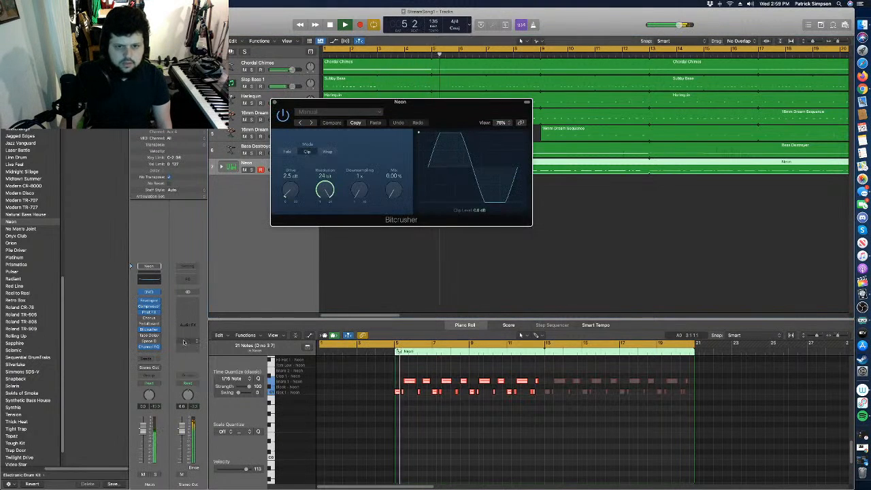
{"action": "left_click_drag", "start_coordinate": [288, 194], "coordinate": [288, 170]}
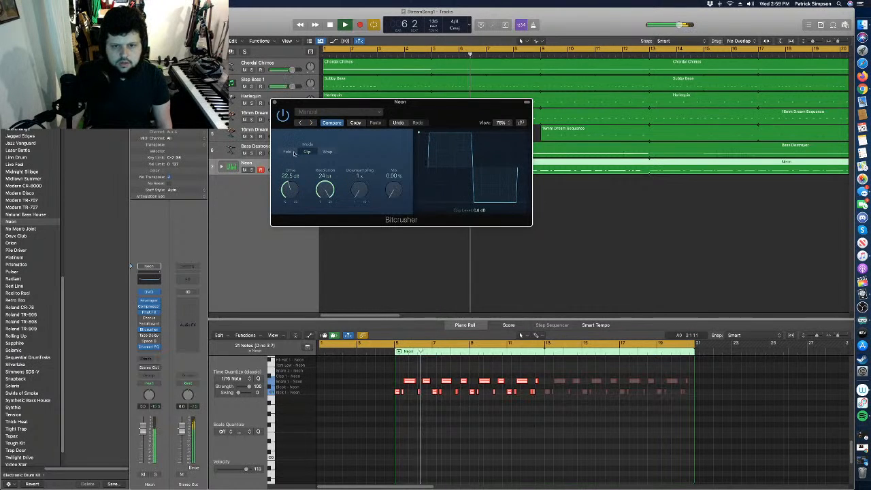
{"action": "left_click_drag", "start_coordinate": [360, 188], "coordinate": [363, 162]}
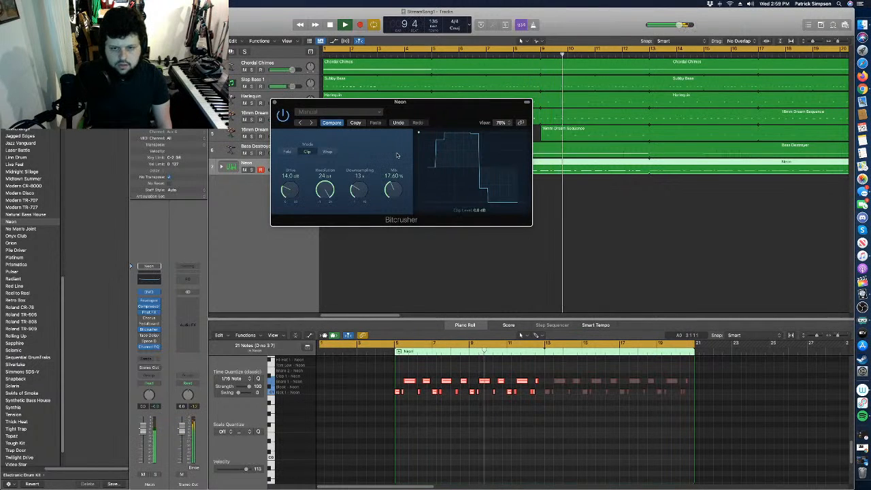
{"action": "left_click_drag", "start_coordinate": [393, 187], "coordinate": [393, 196]}
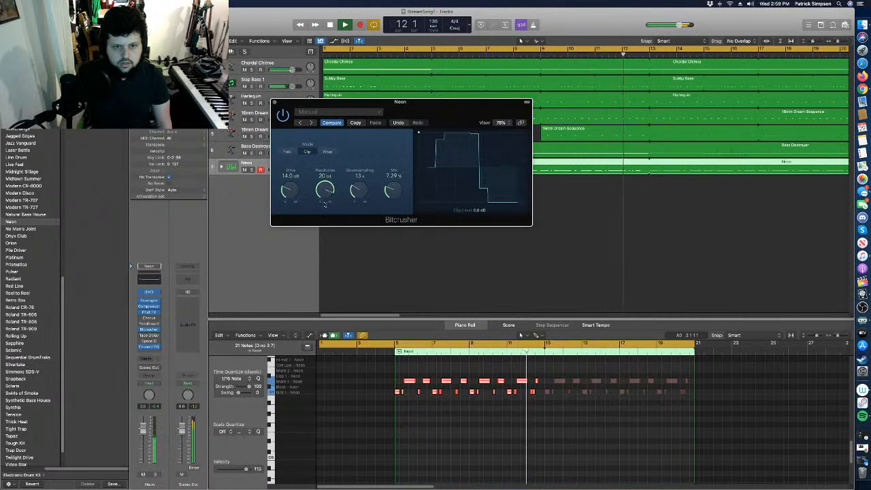
{"action": "left_click_drag", "start_coordinate": [326, 235], "coordinate": [346, 261]}
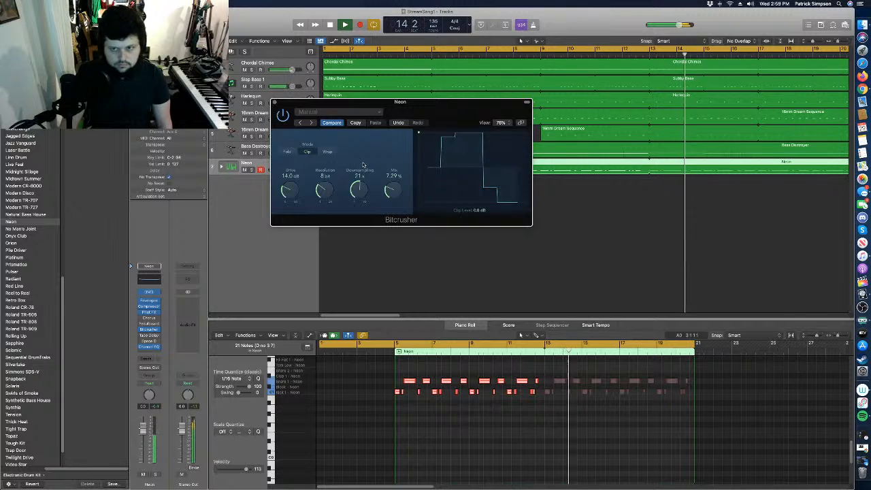
{"action": "mouse_move", "coordinate": [362, 187]}
{"action": "left_mouse_down"}
{"action": "mouse_move", "coordinate": [359, 176]}
{"action": "mouse_move", "coordinate": [355, 191]}
{"action": "left_mouse_up"}
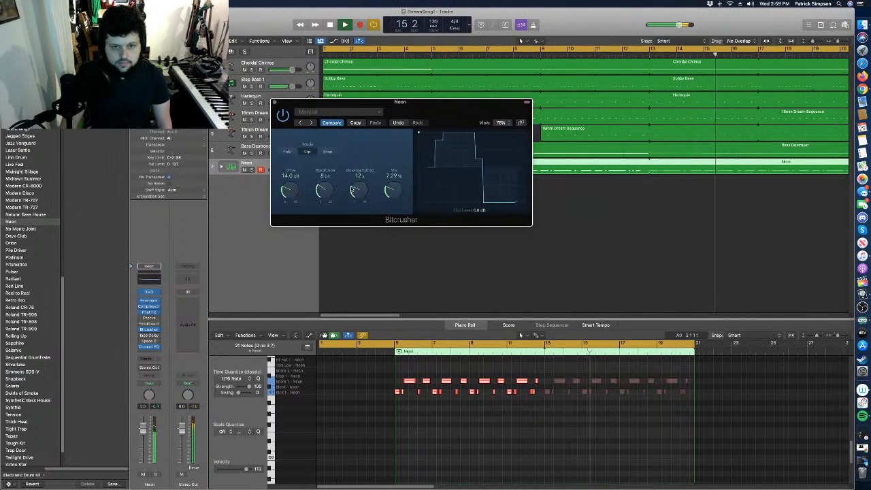
{"action": "left_click_drag", "start_coordinate": [292, 191], "coordinate": [286, 216]}
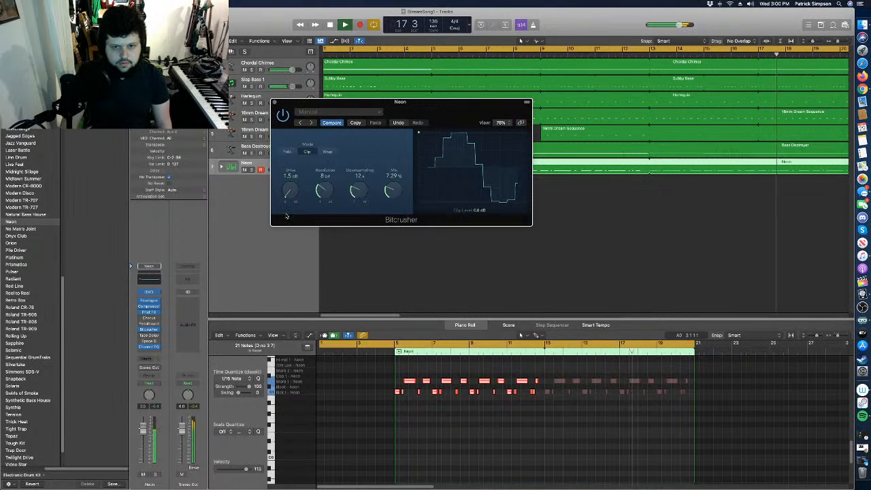
{"action": "left_click", "coordinate": [274, 103]}
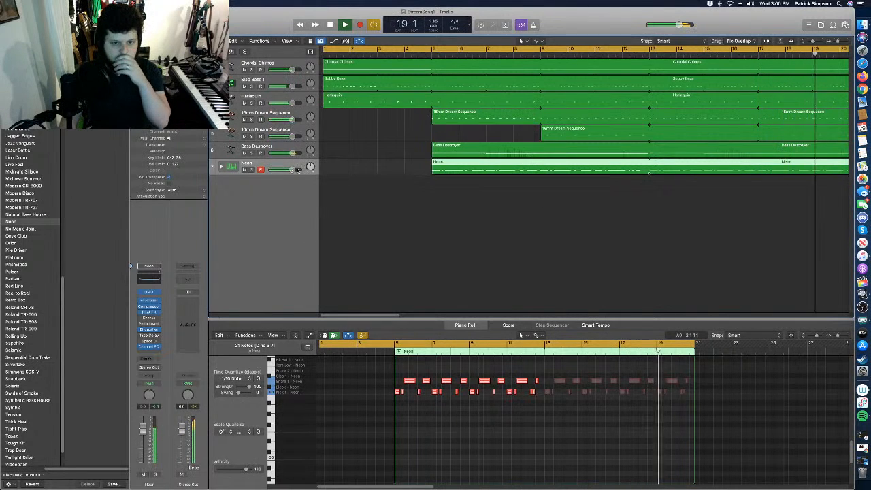
Raise the input gain of the Neon track's Compressor and listen to it in the arrangement.
{"action": "left_click", "coordinate": [149, 307]}
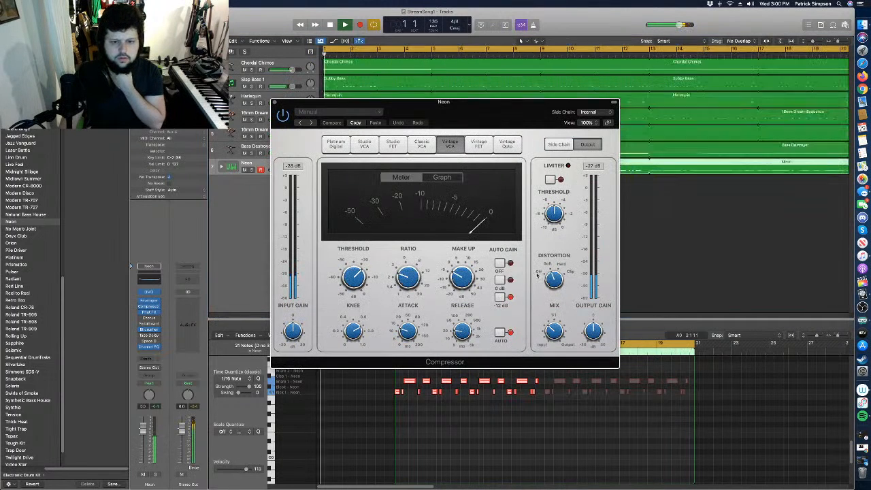
{"action": "left_click_drag", "start_coordinate": [290, 335], "coordinate": [297, 327]}
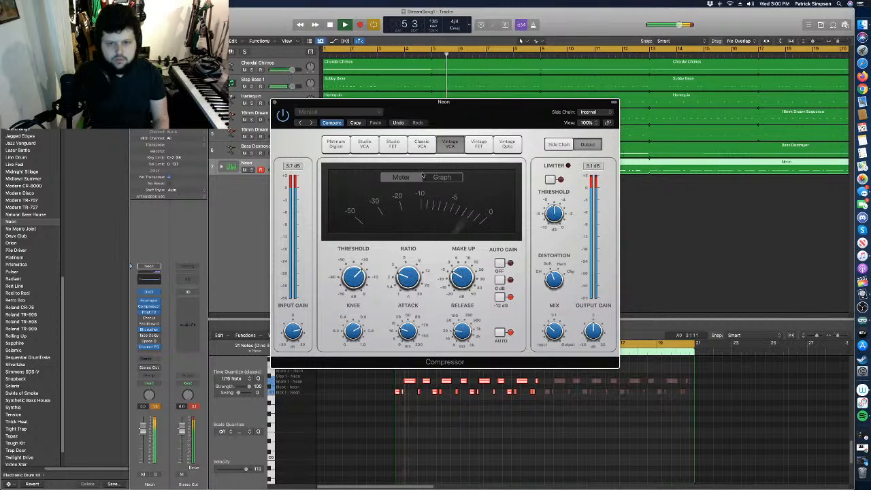
{"action": "left_click", "coordinate": [275, 102]}
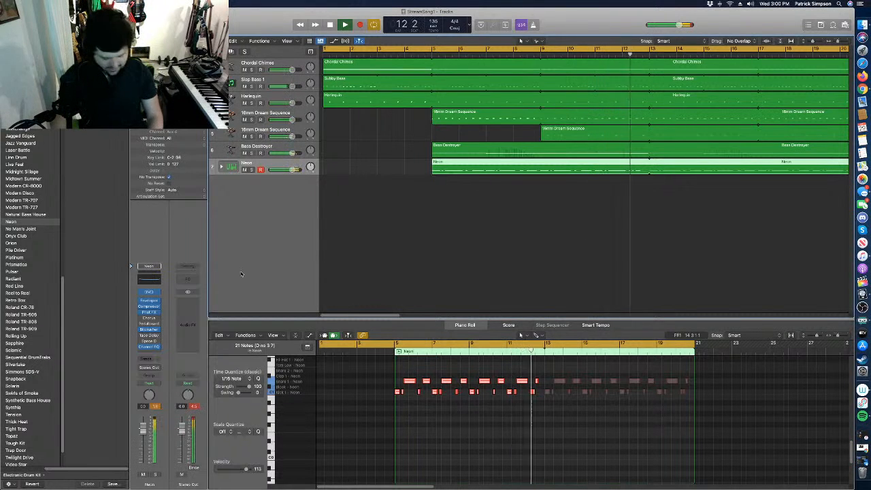
{"action": "key", "text": "space"}
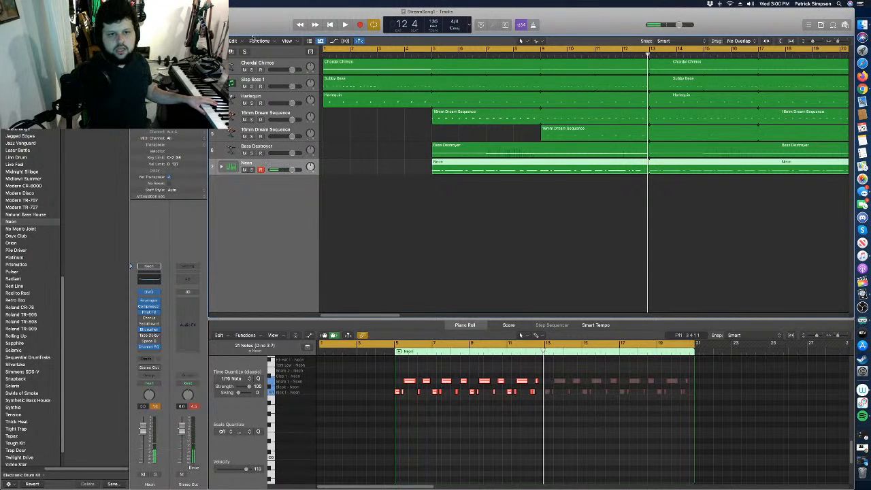
Duplicate the Neon track with its settings and play the arrangement to try drum sounds over the existing part.
{"action": "key", "text": "super+d"}
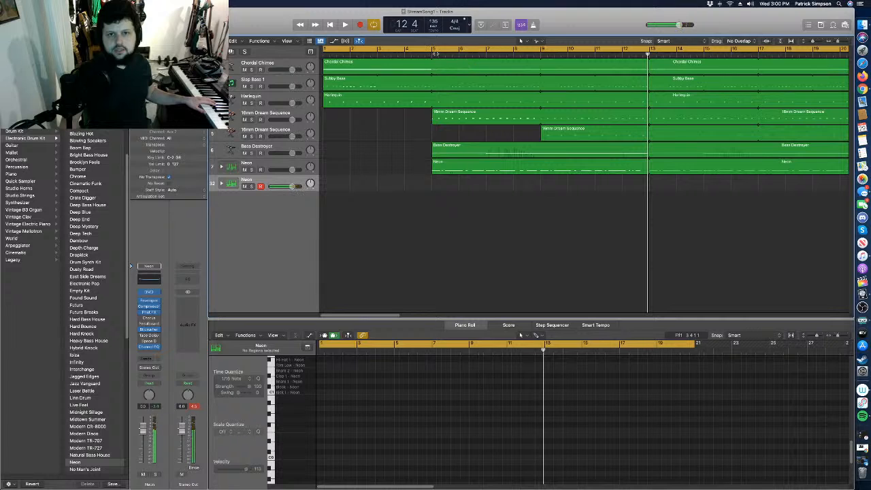
{"action": "key", "text": "space"}
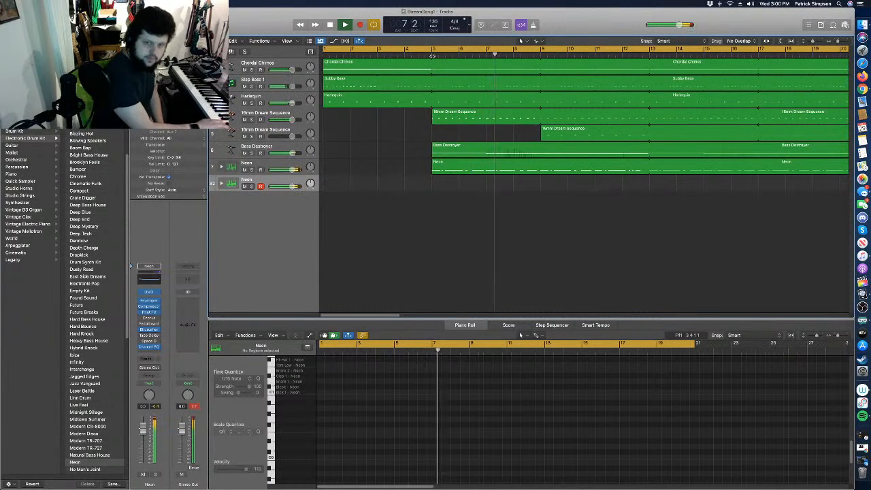
{"action": "left_click", "coordinate": [481, 168]}
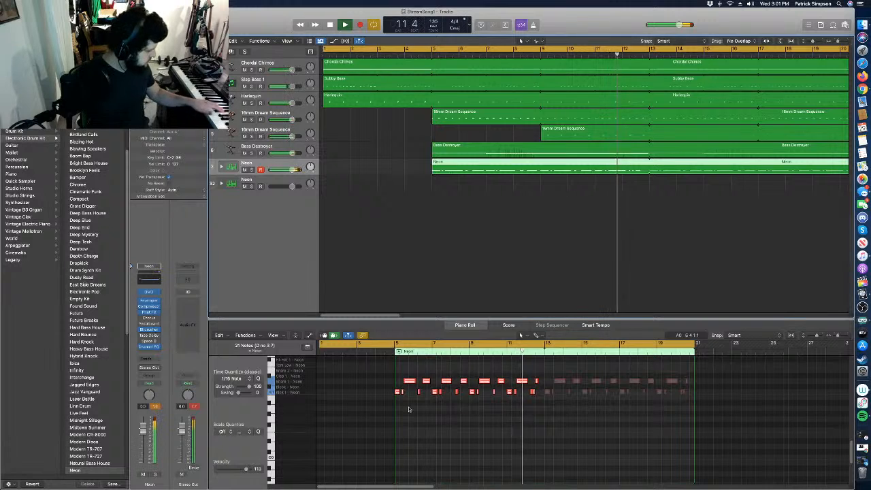
{"action": "right_click", "coordinate": [409, 409]}
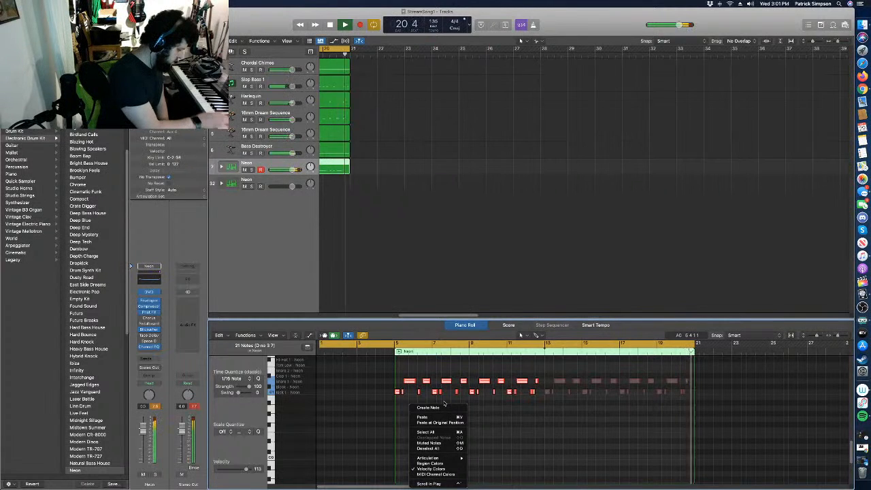
{"action": "left_click", "coordinate": [444, 403]}
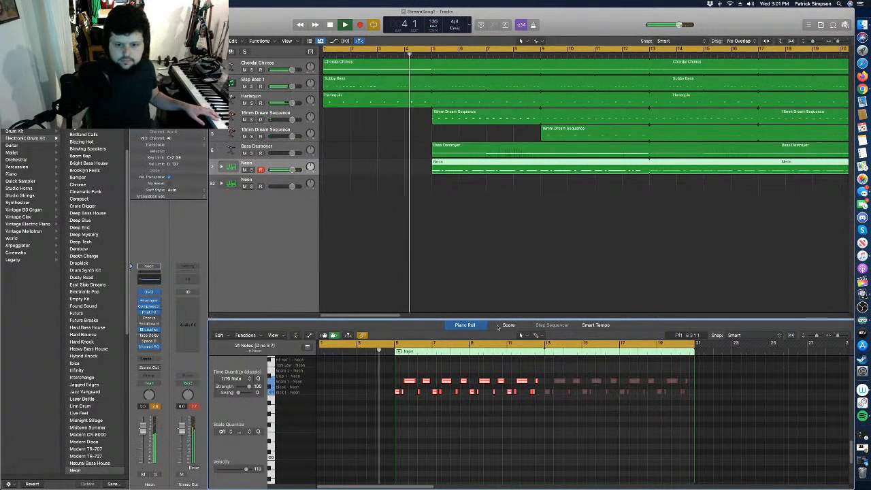
Load the Roland CR-78 electronic drum kit on the duplicated track.
{"action": "left_click", "coordinate": [279, 181]}
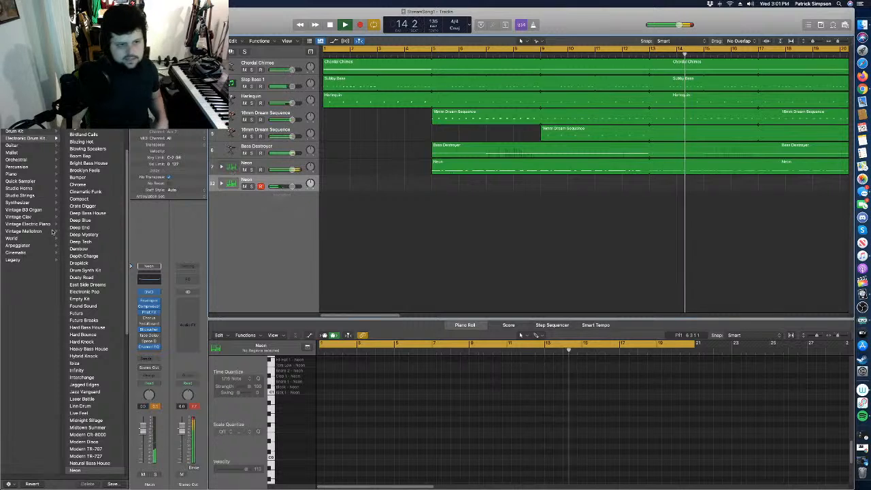
{"action": "scroll", "coordinate": [91, 212], "scroll_direction": "down", "scroll_amount": 3}
{"action": "scroll", "coordinate": [92, 212], "scroll_direction": "up", "scroll_amount": 5}
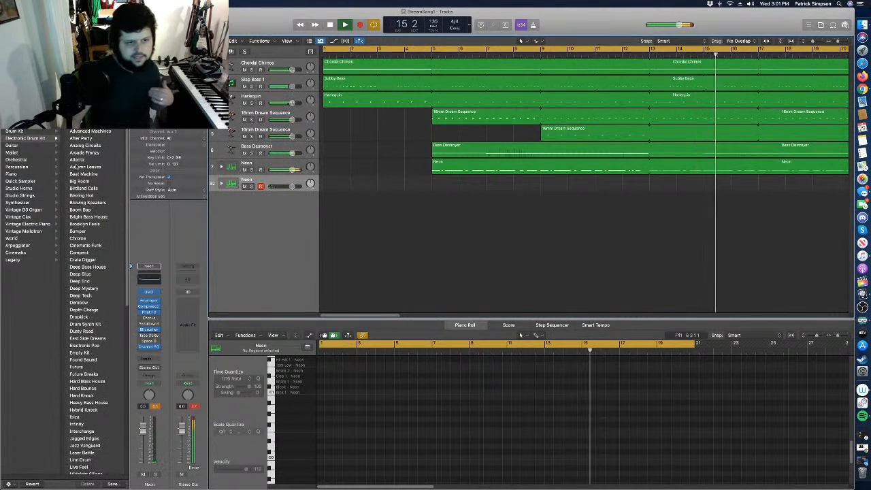
{"action": "scroll", "coordinate": [85, 239], "scroll_direction": "down", "scroll_amount": 8}
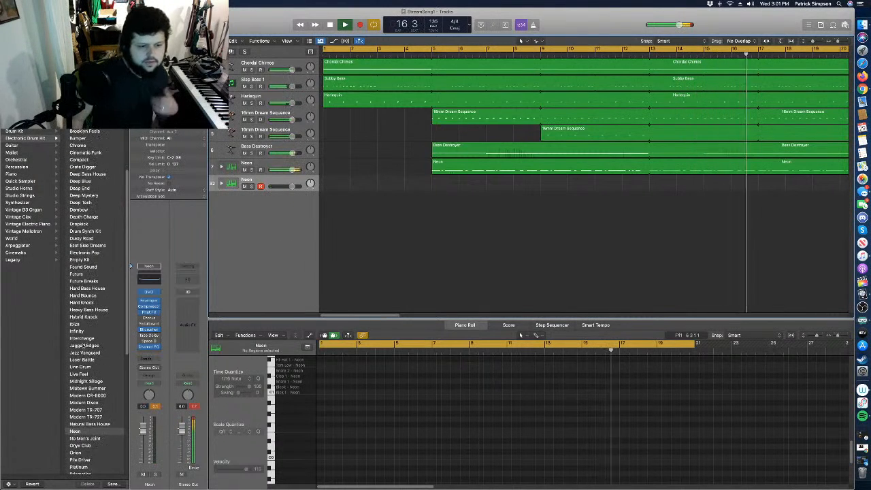
{"action": "scroll", "coordinate": [100, 381], "scroll_direction": "down", "scroll_amount": 10}
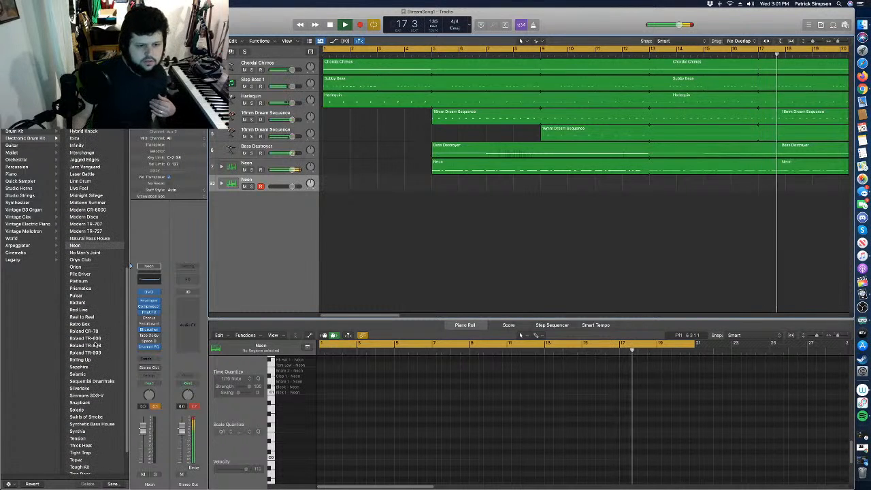
{"action": "left_click", "coordinate": [87, 332]}
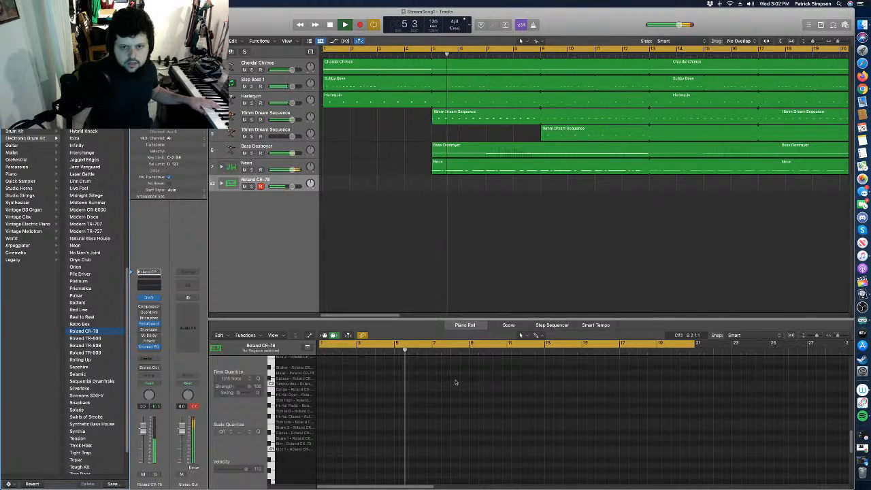
Record a hi-hat part on the Roland CR-78 track over the arrangement, from bar 5 to bar 13.
{"action": "key", "text": "space"}
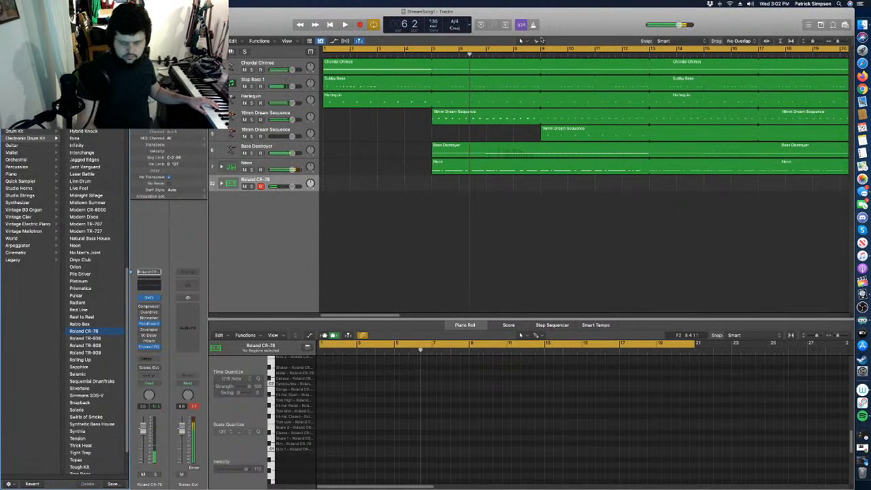
{"action": "key", "text": "r"}
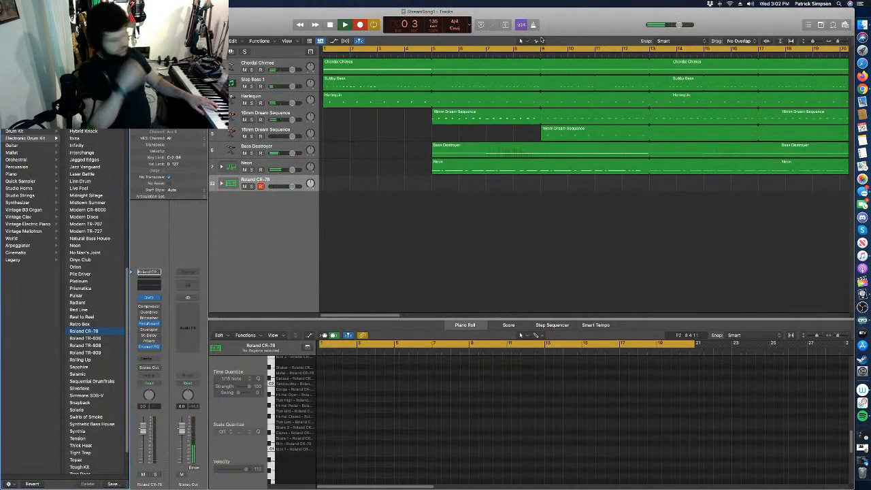
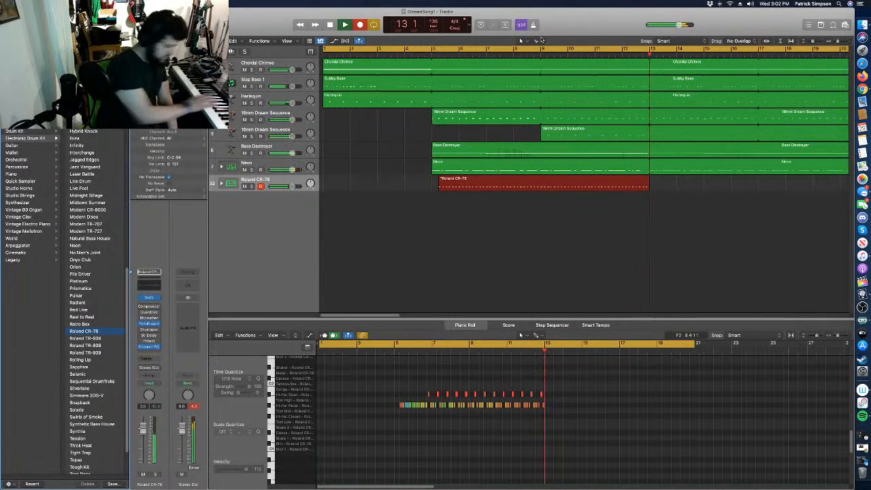
{"action": "key", "text": "space"}
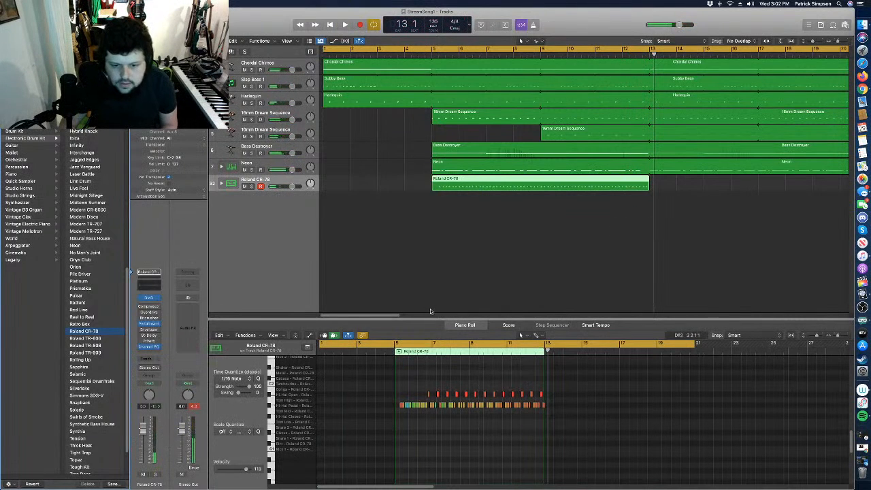
Delete the uneven opening hi-hat notes before bar 7 and the last pedal hi-hat note before bar 13, then select the remaining notes.
{"action": "left_click", "coordinate": [423, 375]}
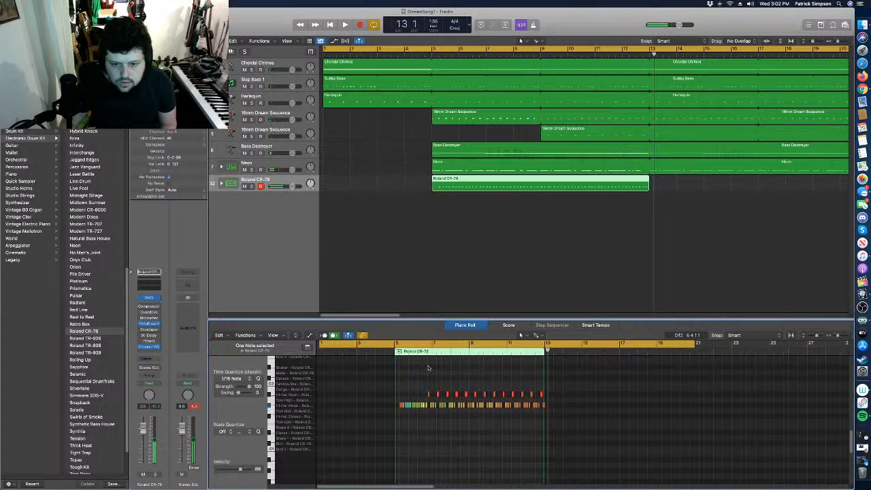
{"action": "left_click_drag", "start_coordinate": [401, 419], "coordinate": [380, 421]}
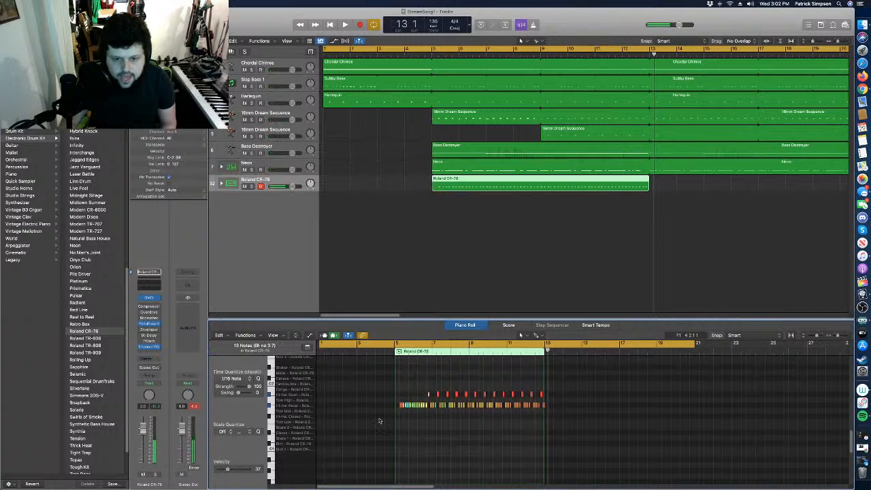
{"action": "left_click_drag", "start_coordinate": [422, 378], "coordinate": [535, 429]}
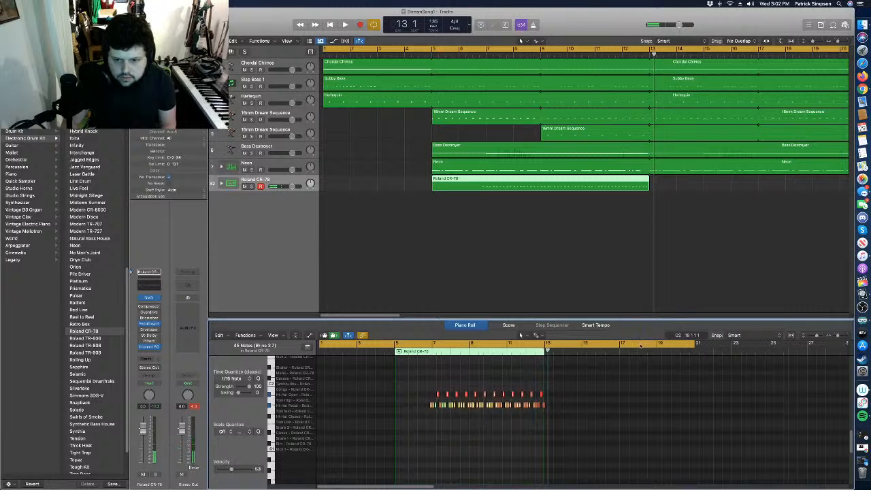
{"action": "left_click_drag", "start_coordinate": [838, 336], "coordinate": [842, 336]}
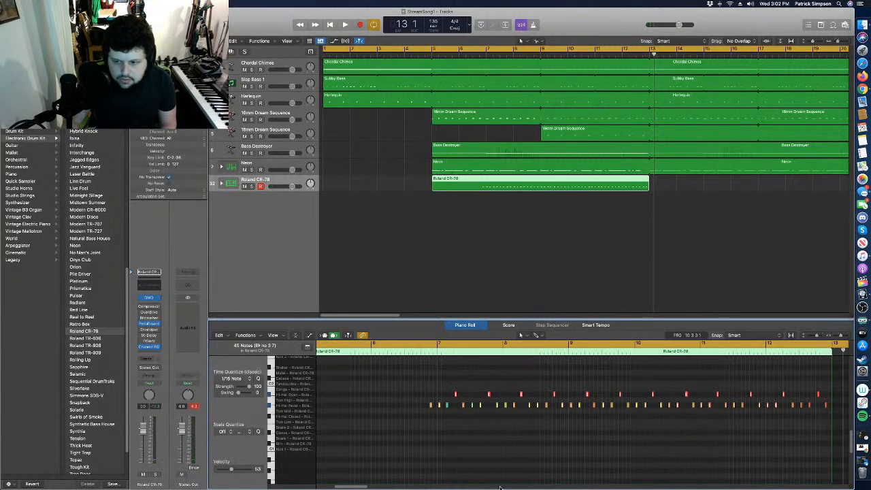
{"action": "left_click_drag", "start_coordinate": [361, 486], "coordinate": [370, 488]}
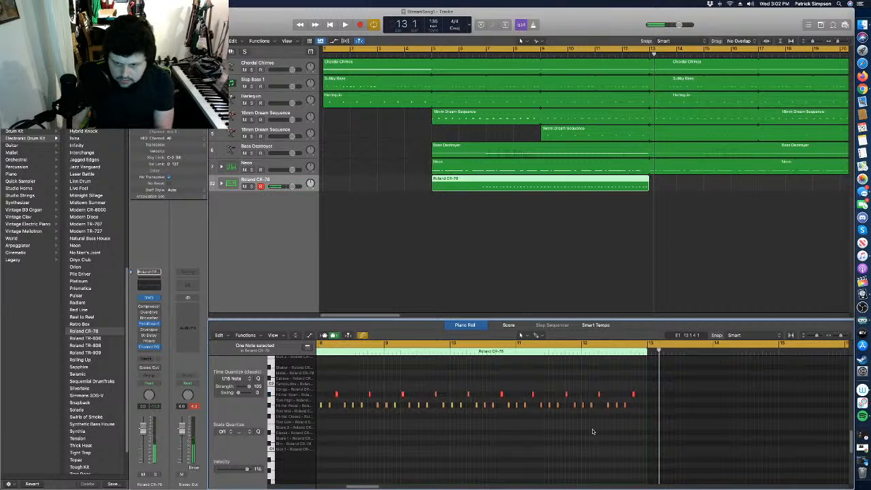
{"action": "left_click_drag", "start_coordinate": [639, 386], "coordinate": [615, 433]}
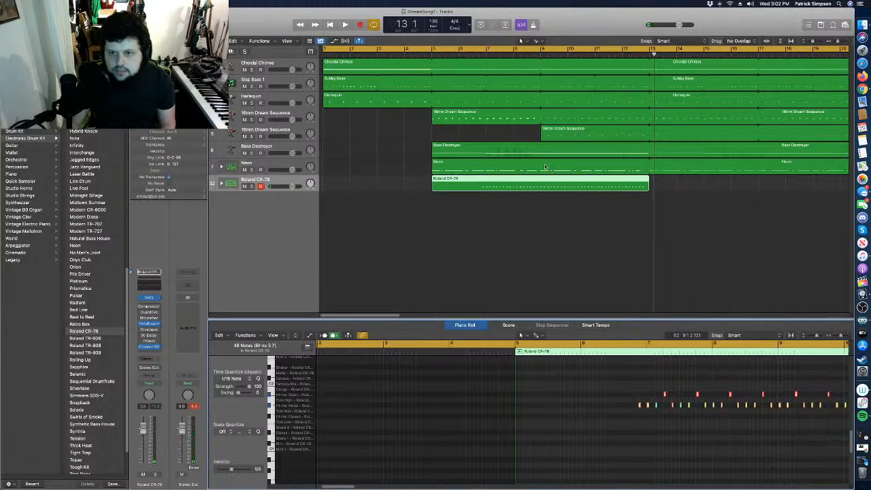
Trim the empty start of the Roland CR-78 region to the first remaining hi-hat notes, just before bar 7.
{"action": "left_click_drag", "start_coordinate": [433, 187], "coordinate": [483, 205]}
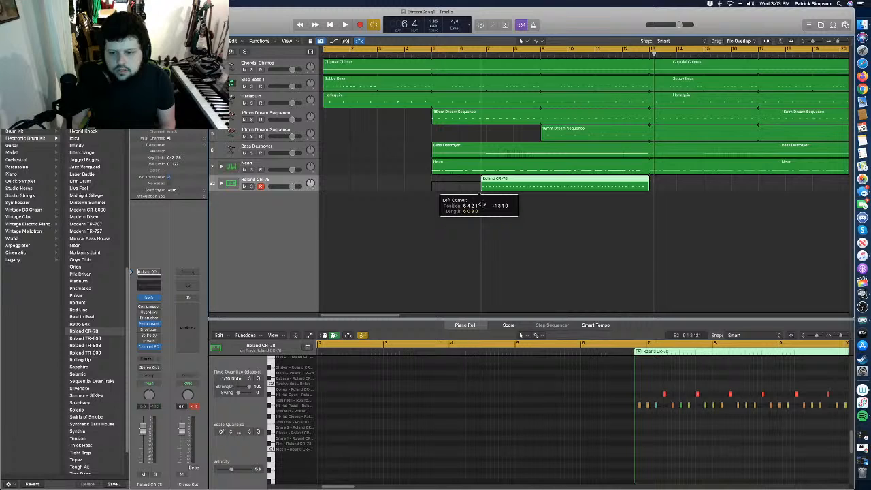
Move the Roland CR-78 region so it starts at about bar 5, turn off cycling, and play from bar 5.
{"action": "left_click_drag", "start_coordinate": [482, 205], "coordinate": [434, 179]}
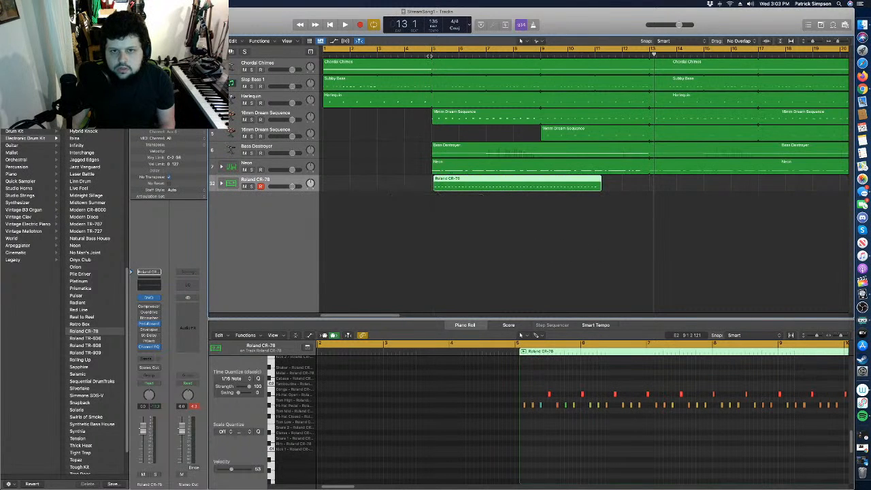
{"action": "left_click", "coordinate": [423, 49]}
{"action": "left_click", "coordinate": [438, 52]}
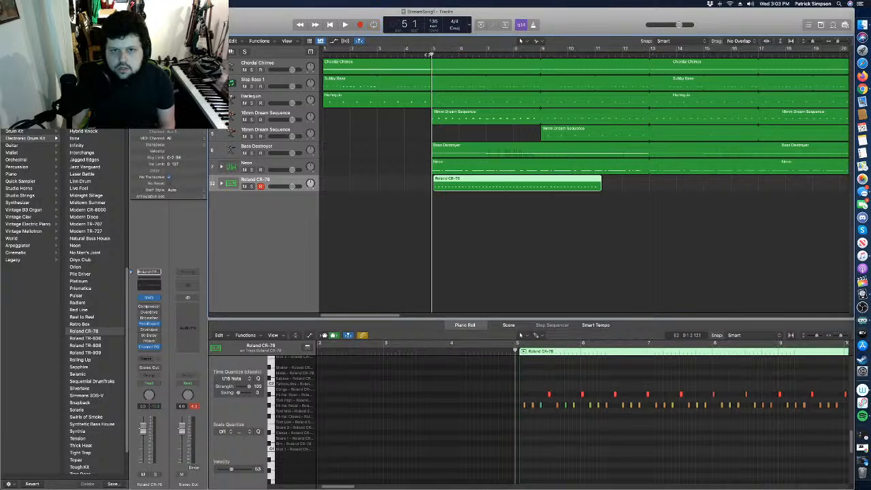
{"action": "key", "text": "space"}
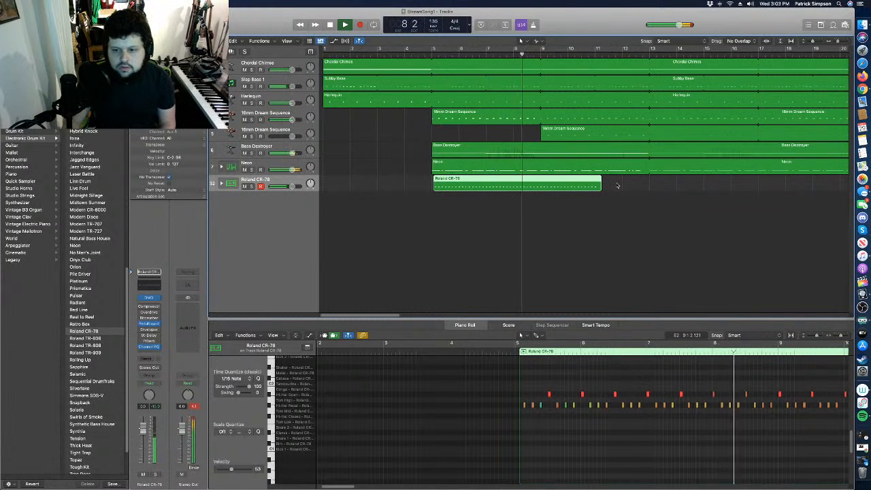
{"action": "key", "text": "space"}
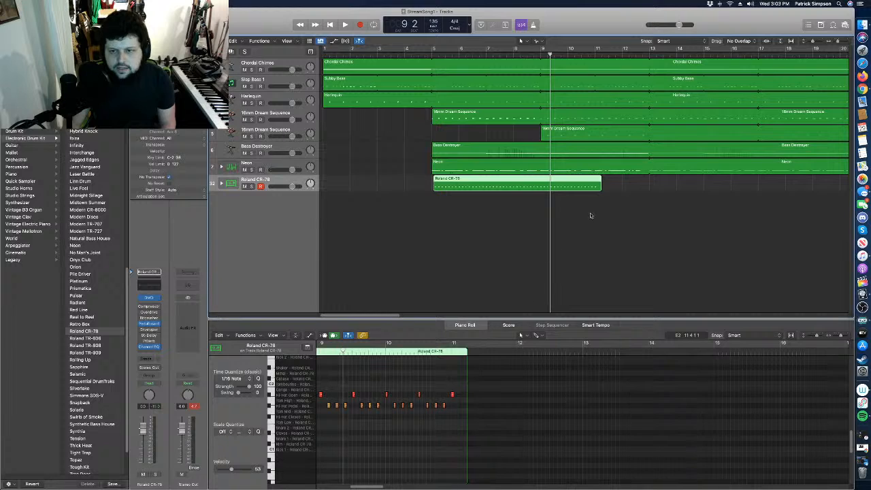
Loop the Roland CR-78 region out to bar 21 and play the arrangement through to the end.
{"action": "left_click_drag", "start_coordinate": [602, 180], "coordinate": [806, 238]}
{"action": "key", "text": "space"}
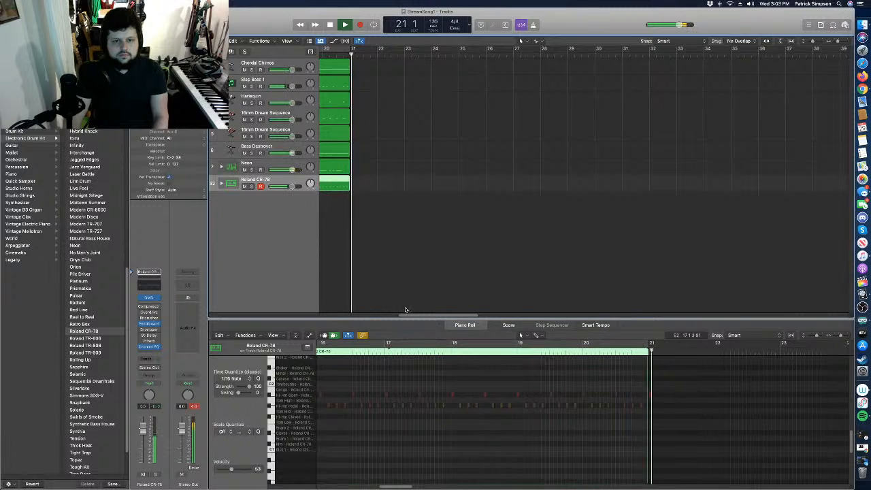
{"action": "key", "text": "space"}
{"action": "left_click_drag", "start_coordinate": [435, 316], "coordinate": [347, 322]}
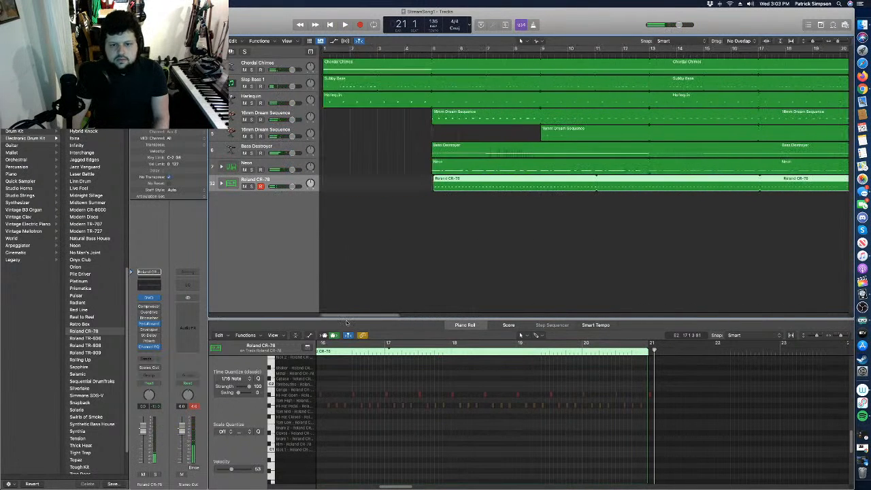
Try aligning the start of the Roland CR-78 region exactly with bar 5 and play it back.
{"action": "left_click", "coordinate": [844, 43]}
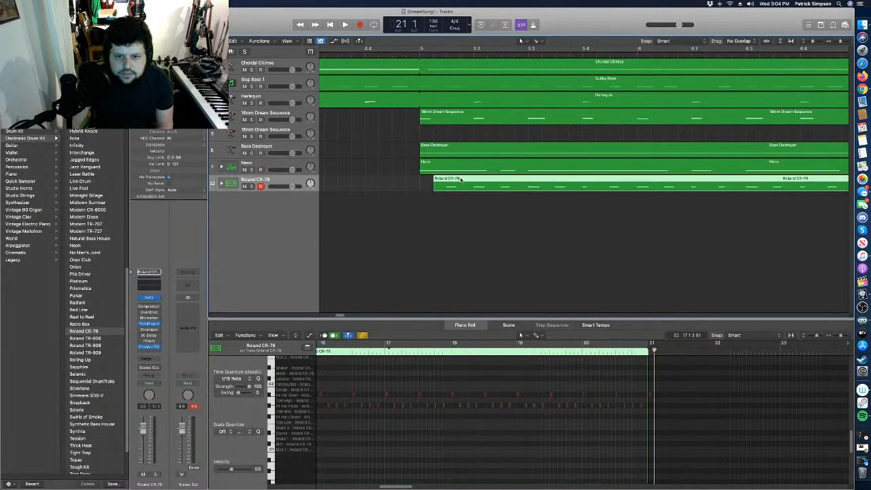
{"action": "left_click_drag", "start_coordinate": [460, 179], "coordinate": [447, 183]}
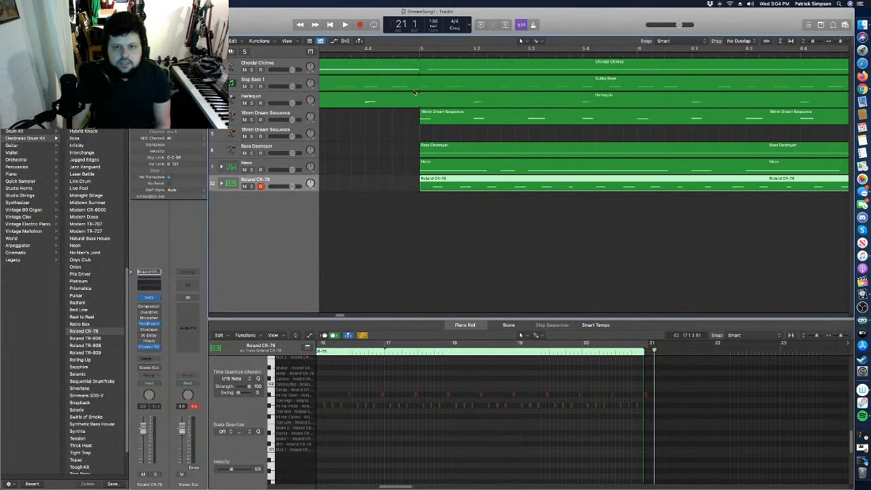
{"action": "left_click", "coordinate": [416, 55]}
{"action": "key", "text": "space"}
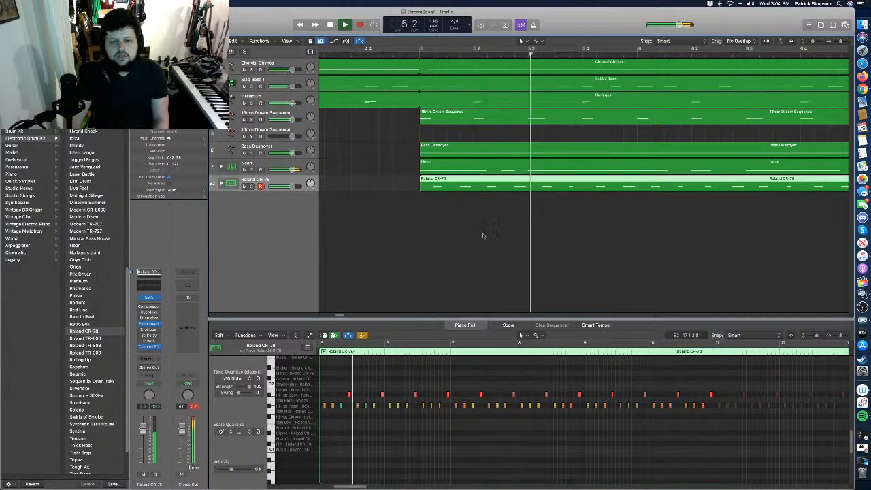
{"action": "key", "text": "space"}
Shift the Roland CR-78 region to start slightly after bar 5 and play the arrangement through.
{"action": "left_click_drag", "start_coordinate": [433, 178], "coordinate": [456, 179]}
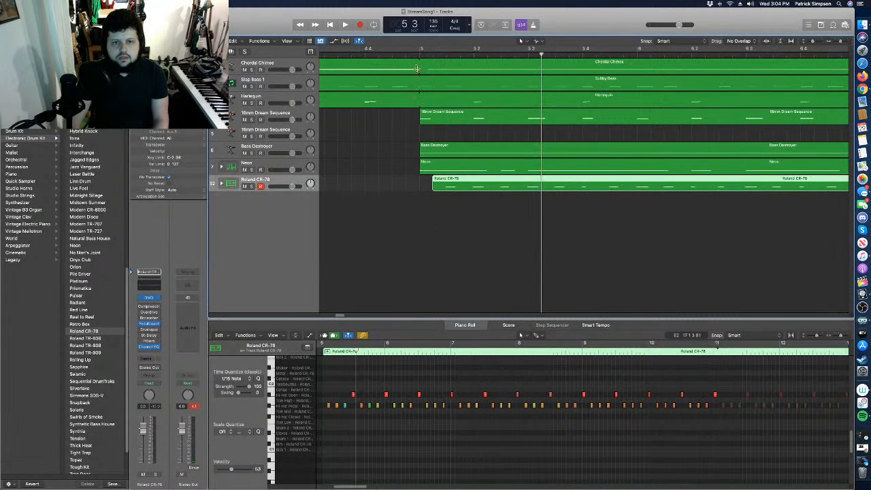
{"action": "key", "text": "space"}
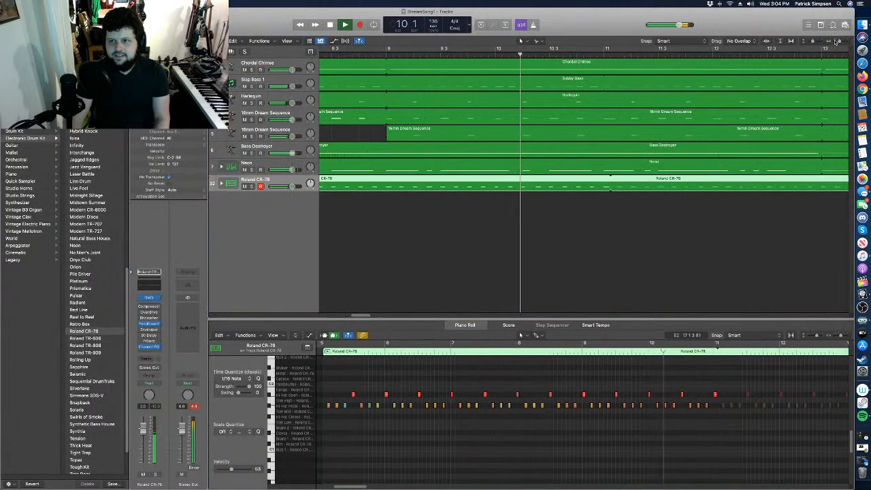
{"action": "left_click_drag", "start_coordinate": [840, 41], "coordinate": [836, 42]}
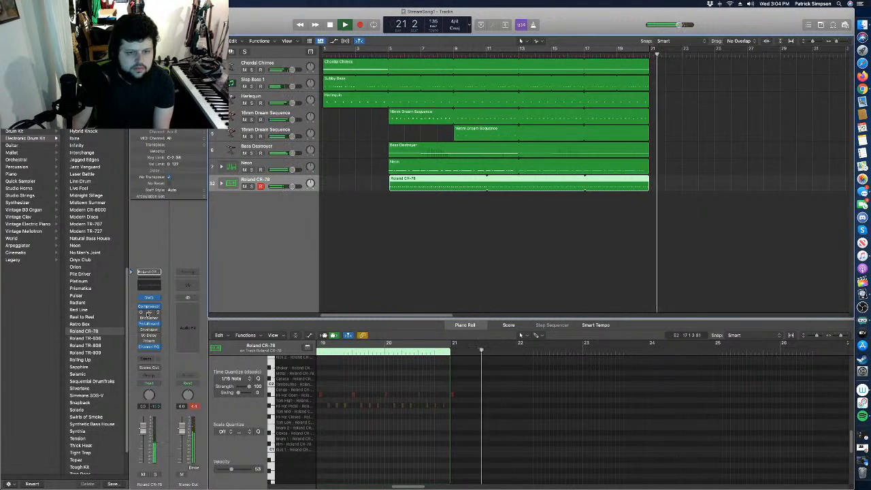
Turn on cycling for bars 1 to 21, audition the Overdrive at 10.25 dB drive, and return it to 0.00 dB, bypassed.
{"action": "left_click", "coordinate": [390, 49]}
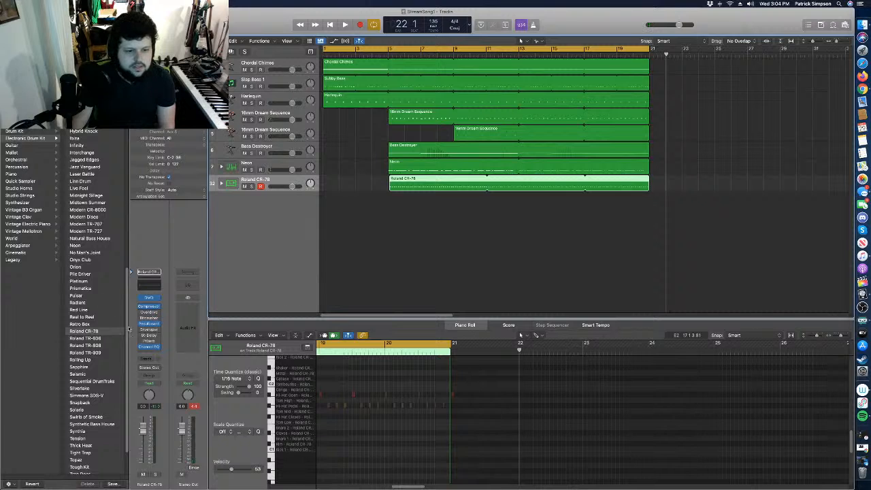
{"action": "left_click", "coordinate": [148, 312]}
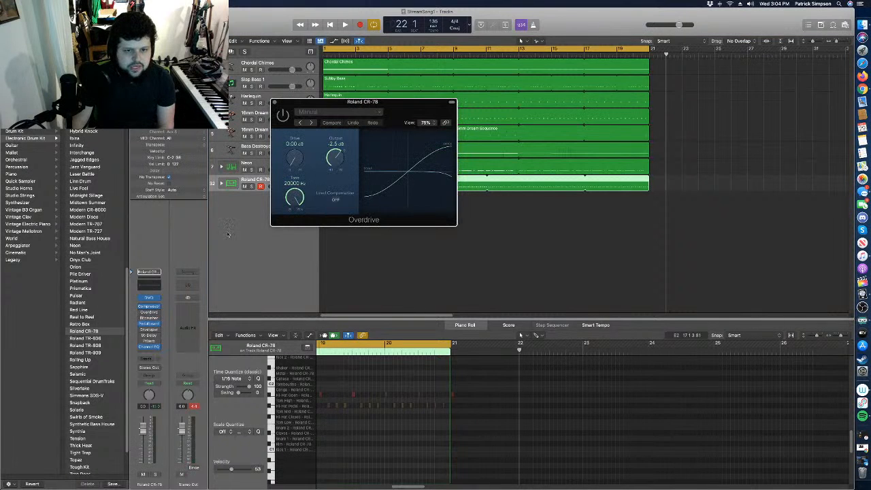
{"action": "key", "text": "space"}
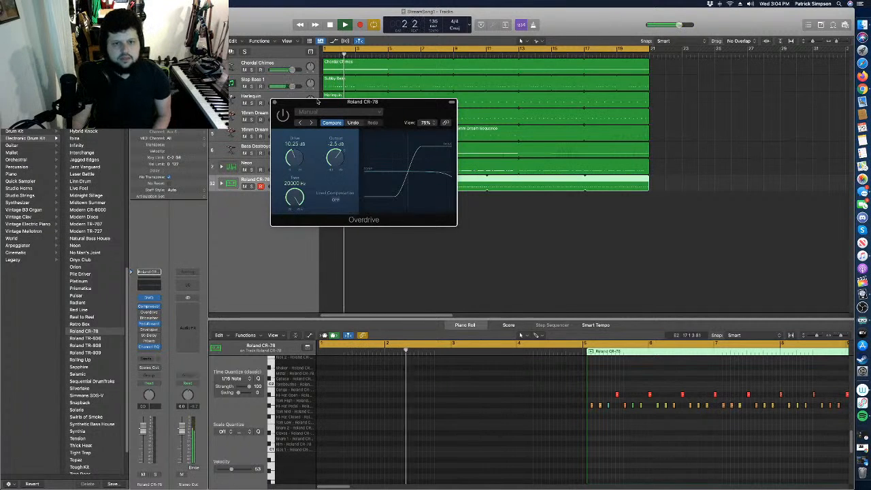
{"action": "left_click_drag", "start_coordinate": [318, 102], "coordinate": [533, 241]}
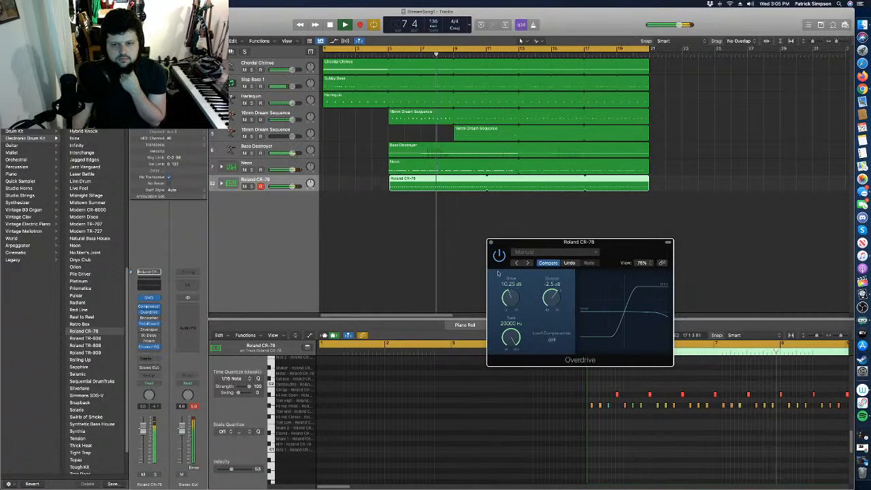
{"action": "left_click_drag", "start_coordinate": [510, 297], "coordinate": [505, 340]}
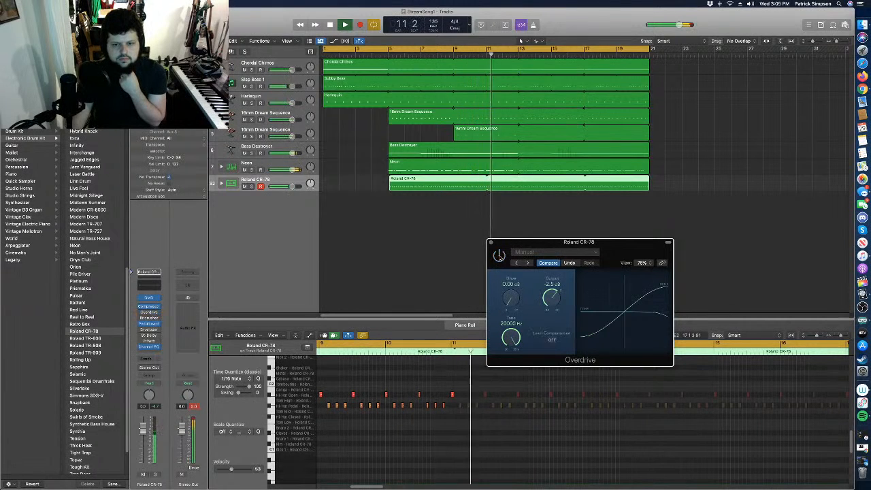
{"action": "left_click", "coordinate": [490, 242]}
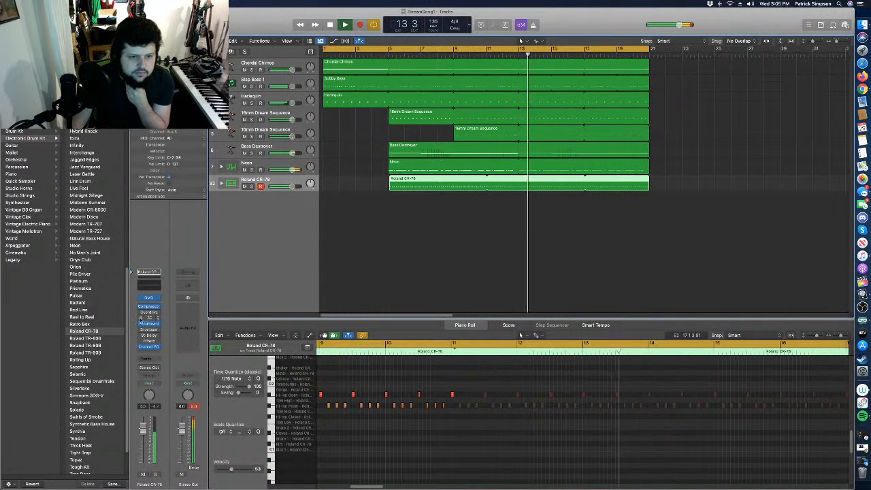
Set the Roland CR-78 Bitcrusher to 16-bit resolution, 25x downsampling, 43.5 dB drive and 100% mix.
{"action": "left_click", "coordinate": [150, 319]}
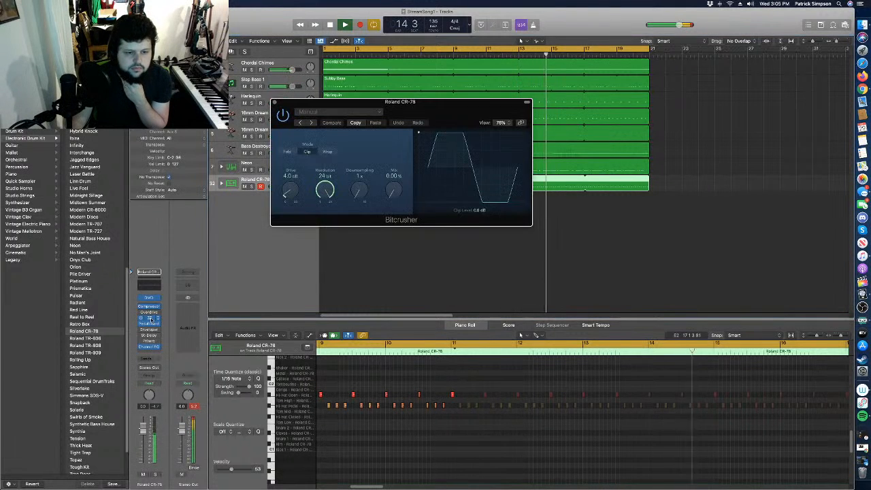
{"action": "left_click_drag", "start_coordinate": [326, 192], "coordinate": [331, 234]}
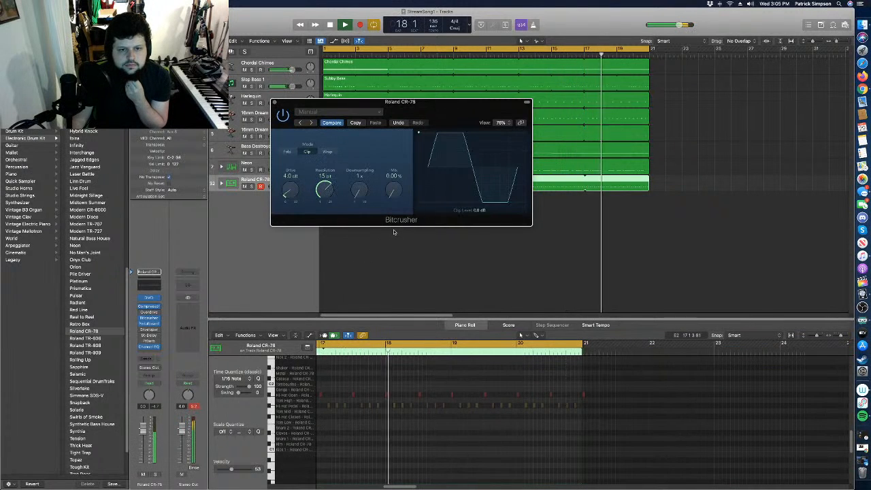
{"action": "left_click_drag", "start_coordinate": [359, 192], "coordinate": [363, 146]}
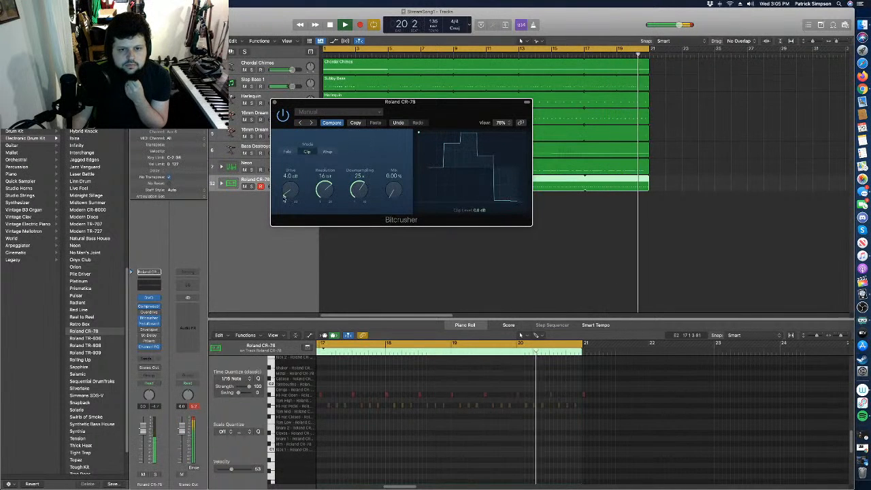
{"action": "left_click_drag", "start_coordinate": [284, 198], "coordinate": [315, 123]}
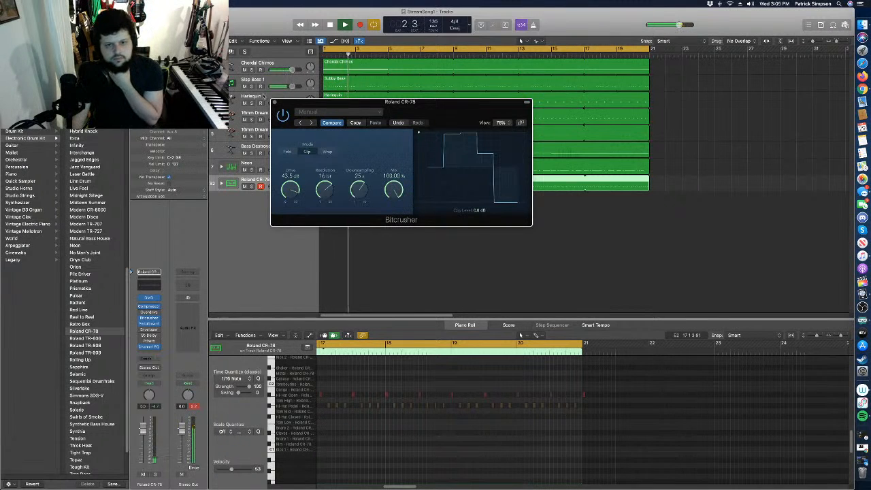
{"action": "left_click", "coordinate": [275, 103]}
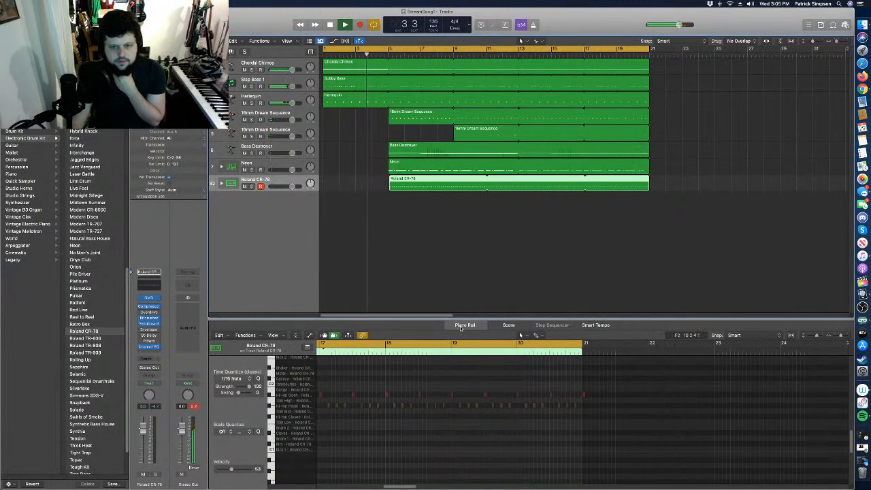
Reopen the Bitcrusher clear of the tracks and set 88.40% mix, 22x downsampling, 24.0 dB drive and 16-bit resolution.
{"action": "left_click", "coordinate": [151, 319]}
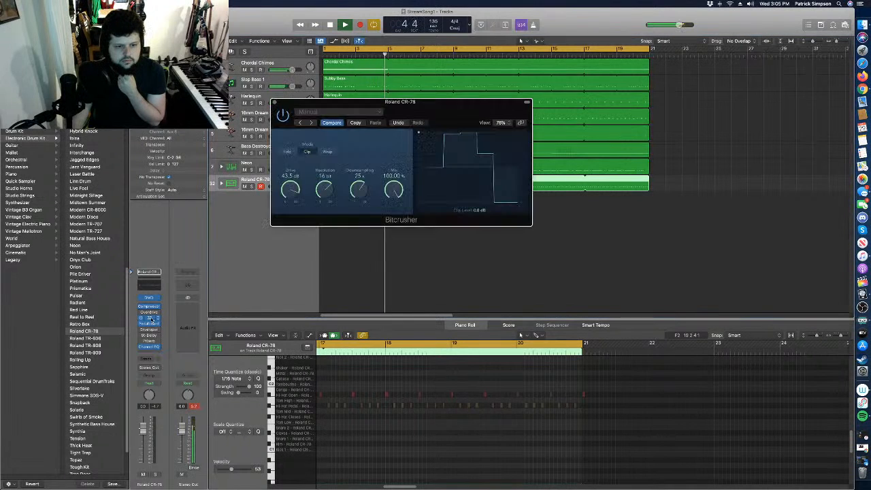
{"action": "left_click_drag", "start_coordinate": [443, 101], "coordinate": [636, 193]}
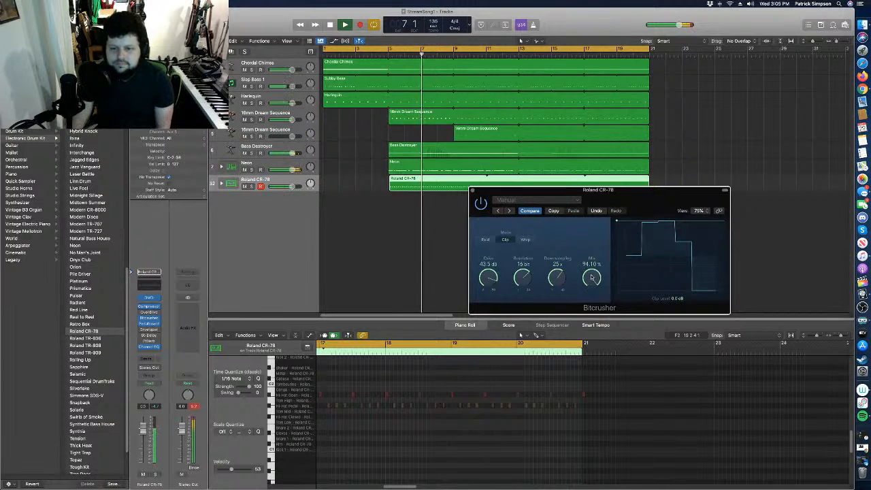
{"action": "left_click_drag", "start_coordinate": [592, 277], "coordinate": [592, 286]}
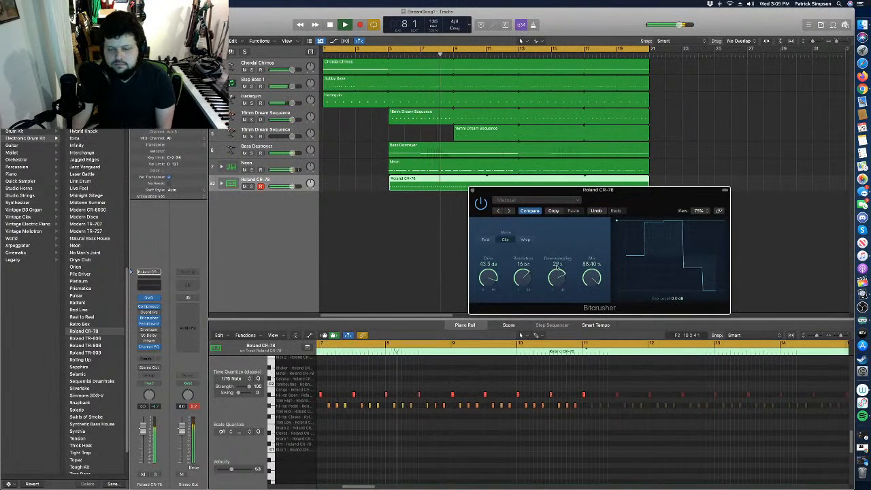
{"action": "mouse_move", "coordinate": [555, 275]}
{"action": "left_mouse_down"}
{"action": "mouse_move", "coordinate": [568, 318]}
{"action": "mouse_move", "coordinate": [605, 339]}
{"action": "mouse_move", "coordinate": [563, 286]}
{"action": "left_mouse_up"}
{"action": "left_click_drag", "start_coordinate": [489, 281], "coordinate": [495, 322]}
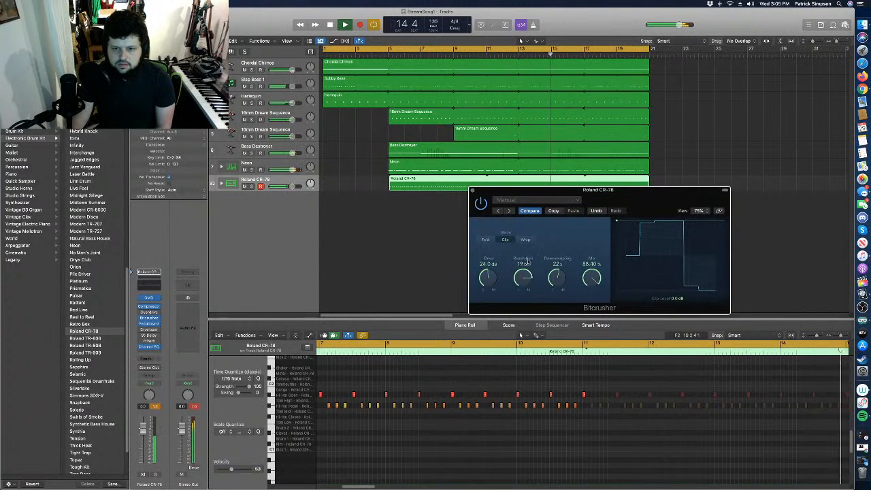
{"action": "left_click_drag", "start_coordinate": [528, 262], "coordinate": [524, 297]}
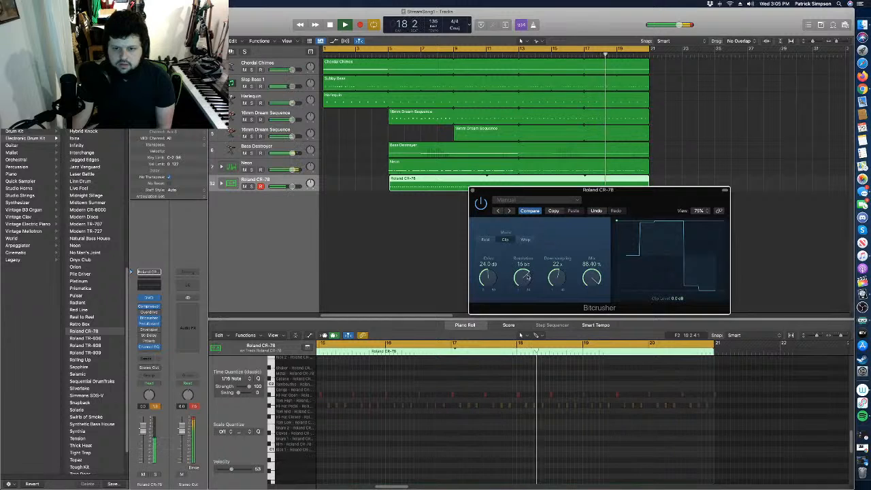
Set the Bitcrusher mix to 100%, downsampling to 27x and drive to 36.5 dB during playback.
{"action": "left_click_drag", "start_coordinate": [591, 278], "coordinate": [577, 217]}
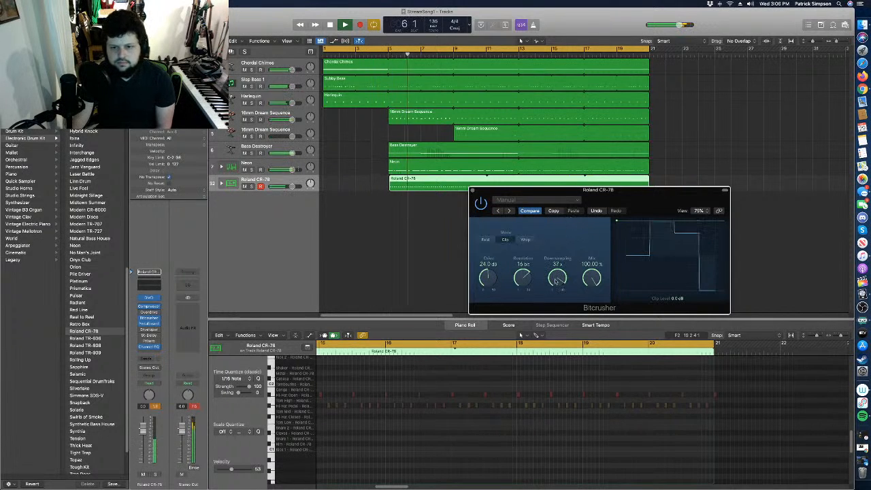
{"action": "left_click_drag", "start_coordinate": [557, 282], "coordinate": [557, 310]}
{"action": "mouse_move", "coordinate": [589, 277]}
{"action": "left_mouse_down"}
{"action": "mouse_move", "coordinate": [584, 296]}
{"action": "mouse_move", "coordinate": [596, 275]}
{"action": "left_mouse_up"}
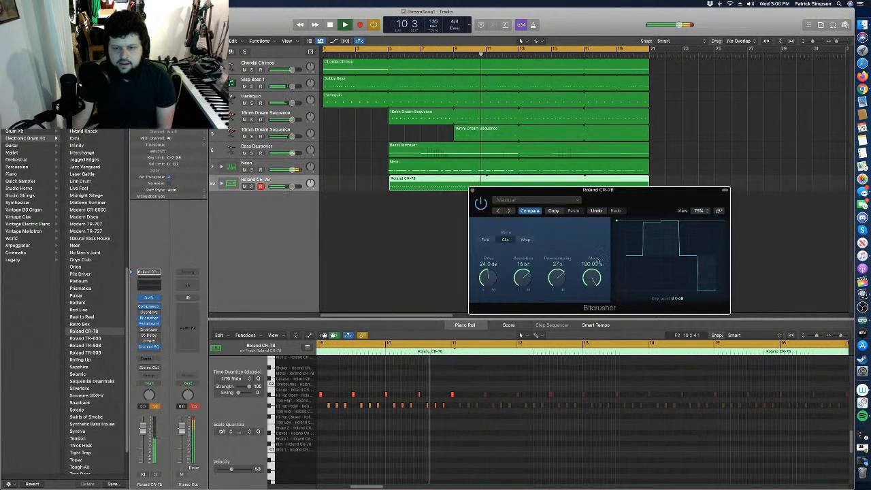
{"action": "left_click_drag", "start_coordinate": [500, 272], "coordinate": [509, 260]}
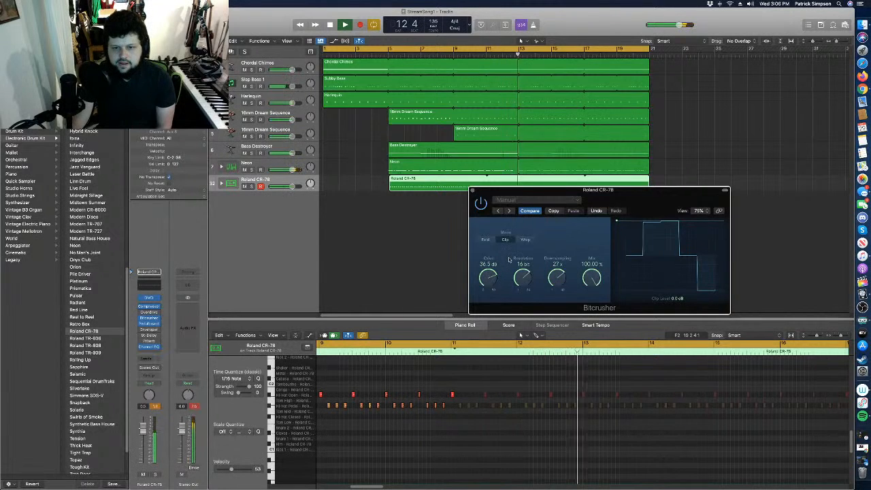
Compare the Bitcrusher's Fold mode with Clip, keep Clip, and set downsampling to 16x and drive to 32.5 dB.
{"action": "left_click", "coordinate": [486, 239]}
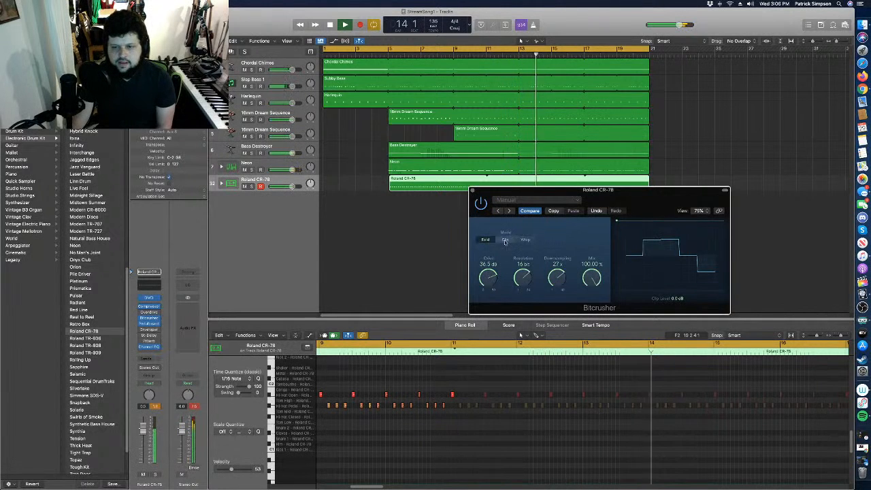
{"action": "left_click", "coordinate": [505, 240]}
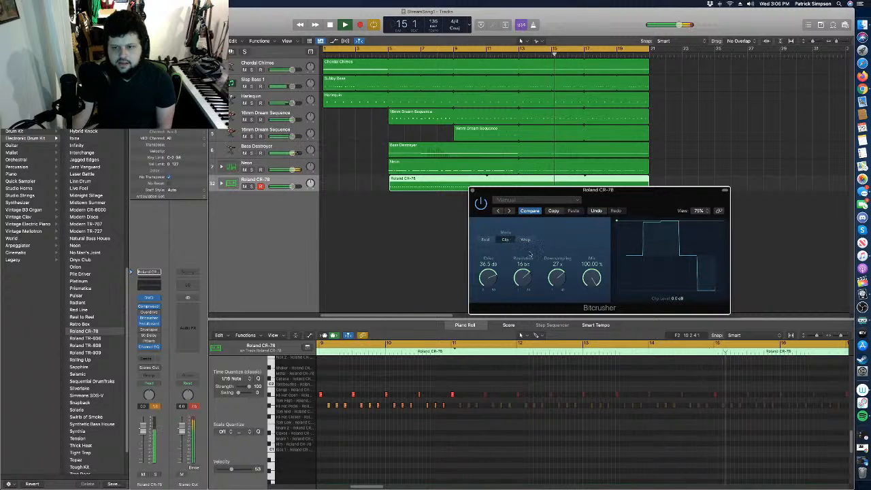
{"action": "left_click_drag", "start_coordinate": [600, 278], "coordinate": [561, 307]}
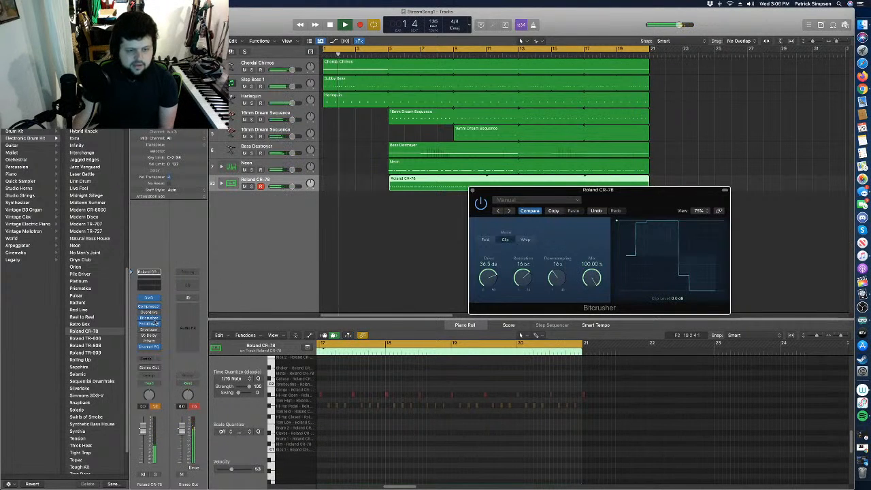
{"action": "left_click_drag", "start_coordinate": [488, 278], "coordinate": [486, 284]}
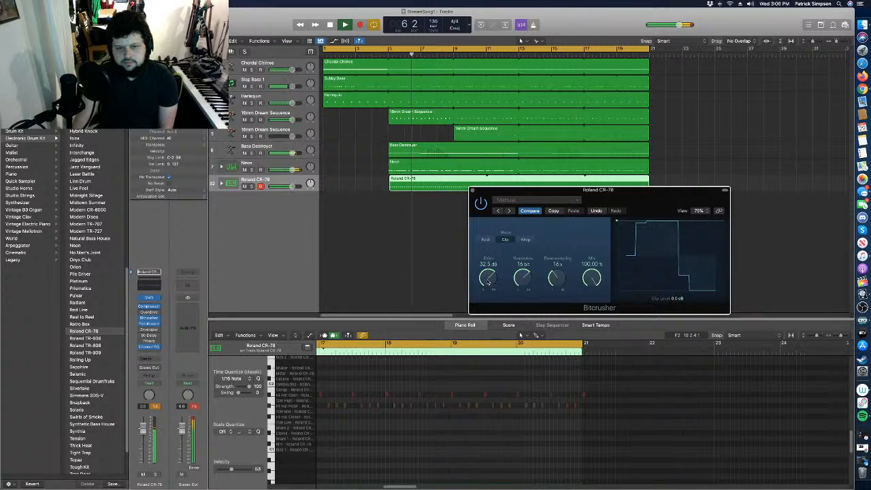
Set the Roland CR-78 Bitcrusher to 16.5 dB drive, 18-bit resolution and 5x downsampling during playback, and close the effect window.
{"action": "left_click_drag", "start_coordinate": [483, 296], "coordinate": [484, 310]}
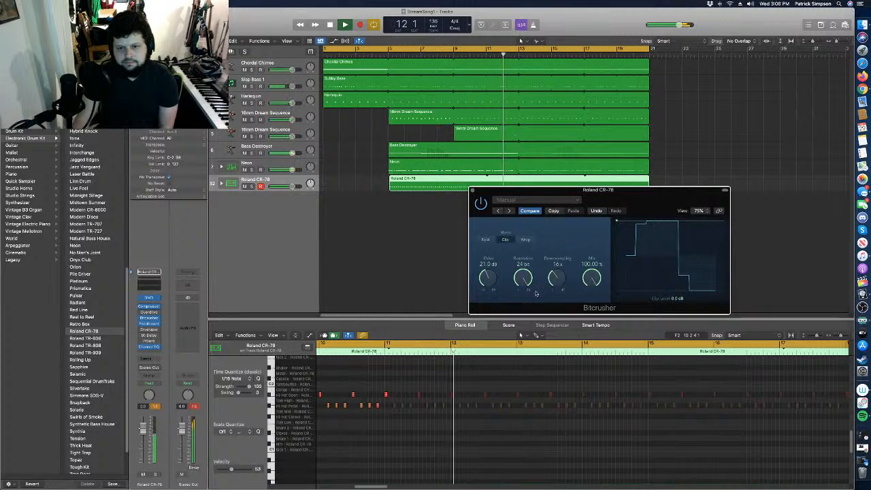
{"action": "left_click_drag", "start_coordinate": [553, 280], "coordinate": [568, 318]}
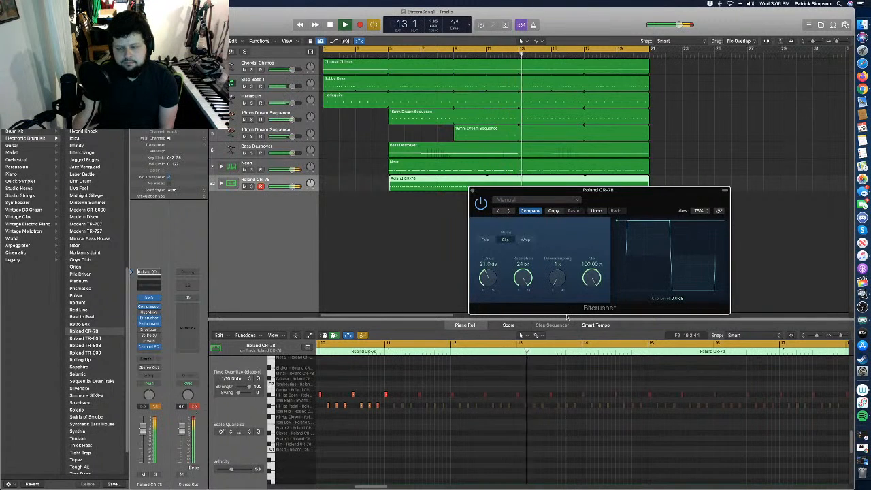
{"action": "mouse_move", "coordinate": [488, 276]}
{"action": "left_mouse_down"}
{"action": "mouse_move", "coordinate": [495, 302]}
{"action": "mouse_move", "coordinate": [526, 294]}
{"action": "mouse_move", "coordinate": [490, 279]}
{"action": "mouse_move", "coordinate": [497, 264]}
{"action": "mouse_move", "coordinate": [496, 285]}
{"action": "left_mouse_up"}
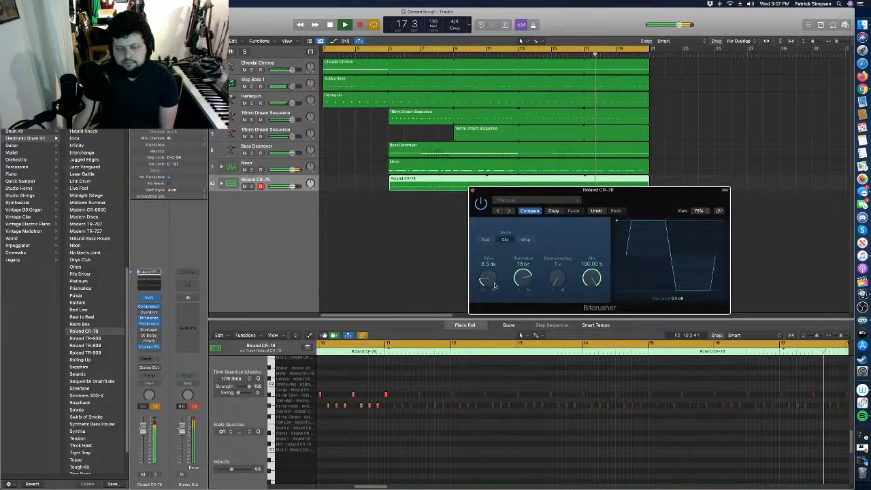
{"action": "mouse_move", "coordinate": [555, 278]}
{"action": "left_mouse_down"}
{"action": "mouse_move", "coordinate": [554, 258]}
{"action": "mouse_move", "coordinate": [553, 270]}
{"action": "left_mouse_up"}
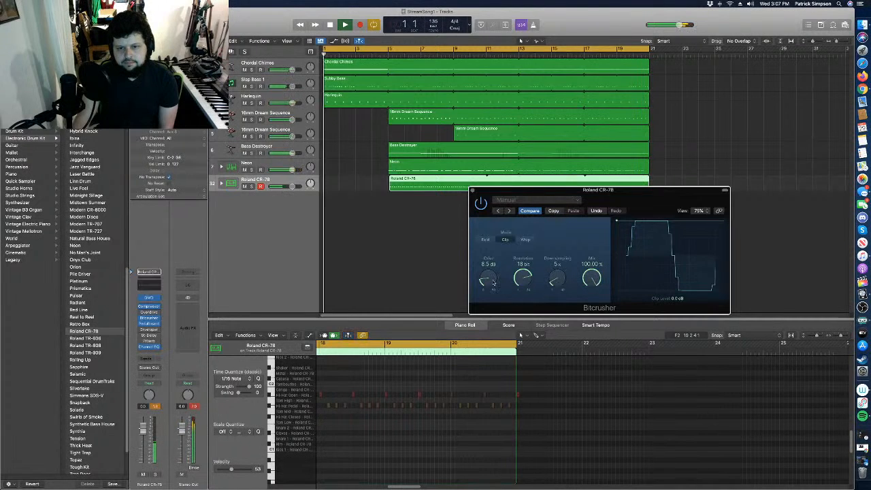
{"action": "left_click_drag", "start_coordinate": [495, 275], "coordinate": [496, 266]}
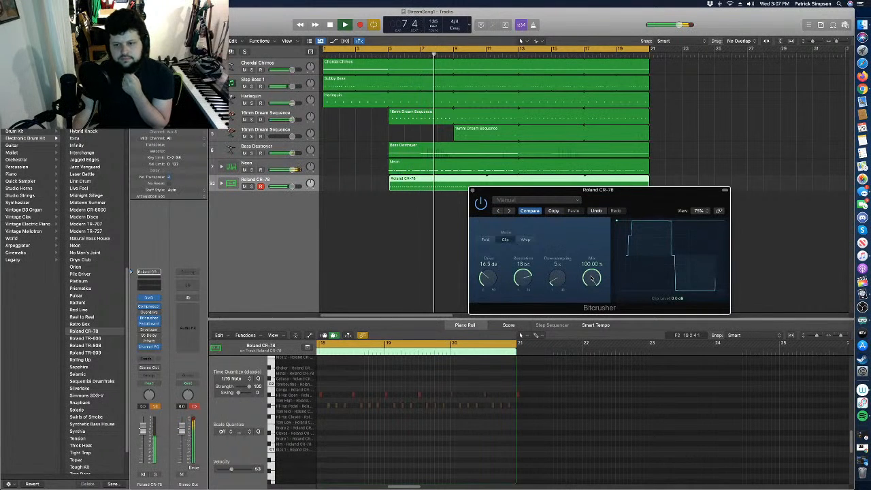
{"action": "left_click", "coordinate": [474, 192]}
{"action": "left_click", "coordinate": [516, 246]}
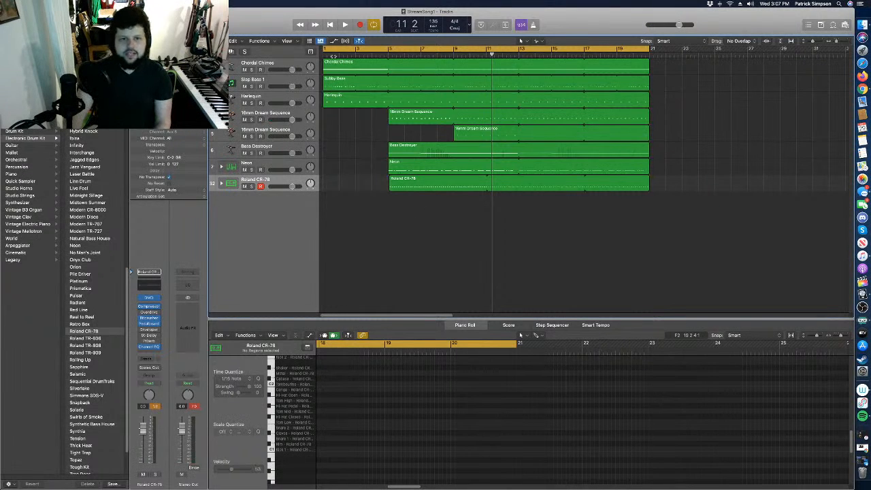
Play the arrangement and inspect the Bass Destroyer region's sound controls and notes.
{"action": "key", "text": "space"}
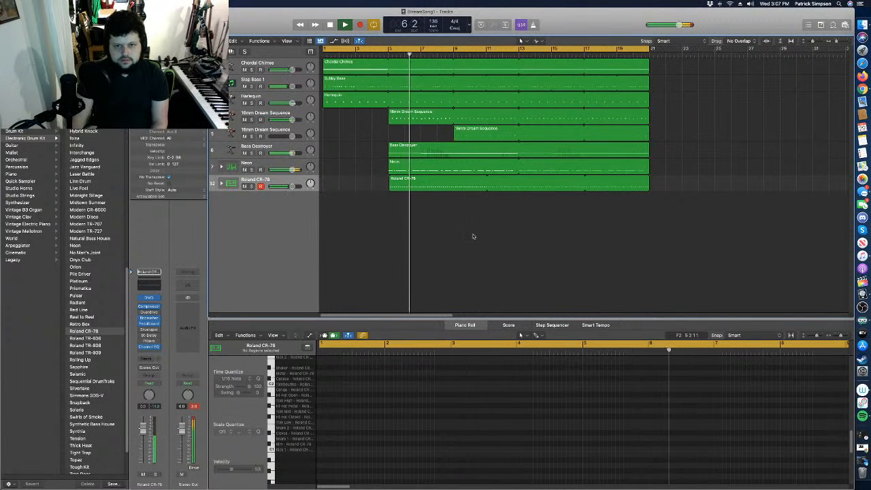
{"action": "left_click", "coordinate": [439, 148]}
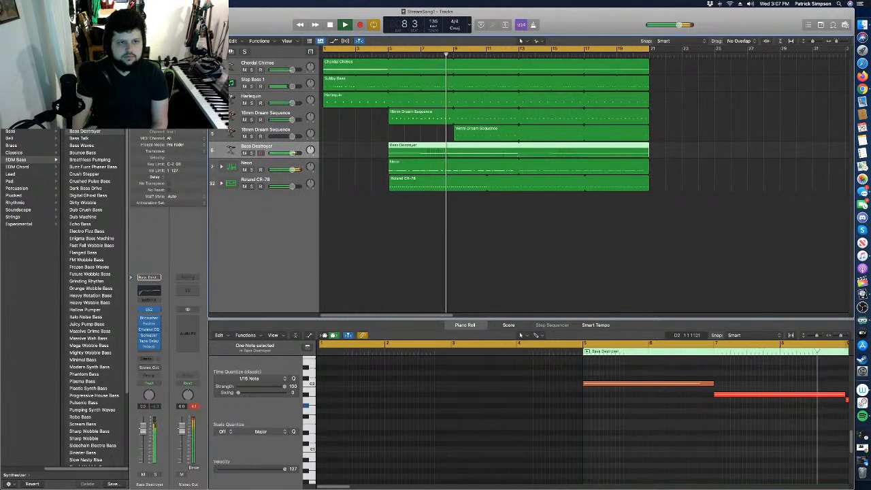
{"action": "key", "text": "b"}
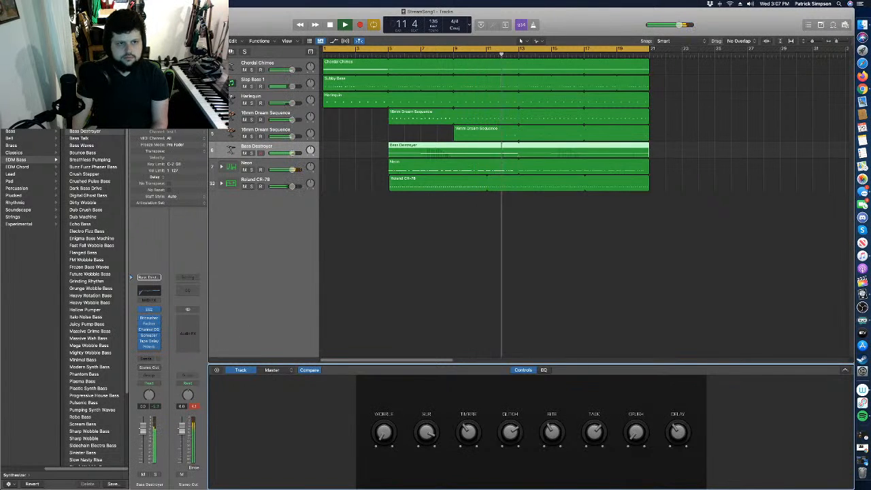
{"action": "key", "text": "p"}
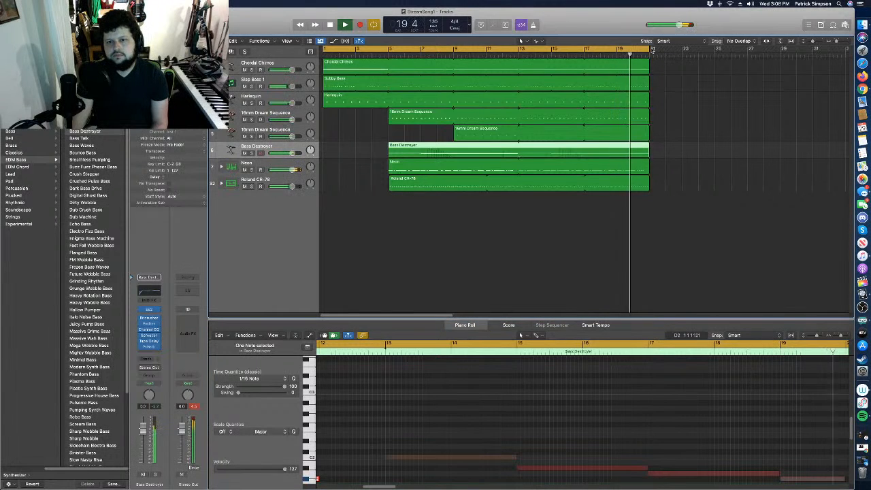
Extend the cycle to bar 33 and copy the Chordal Chimes, Bass Destroyer, Neon, Roland CR-78 and upper 16mm Dream Sequence regions to bar 22.
{"action": "left_click_drag", "start_coordinate": [653, 50], "coordinate": [824, 60]}
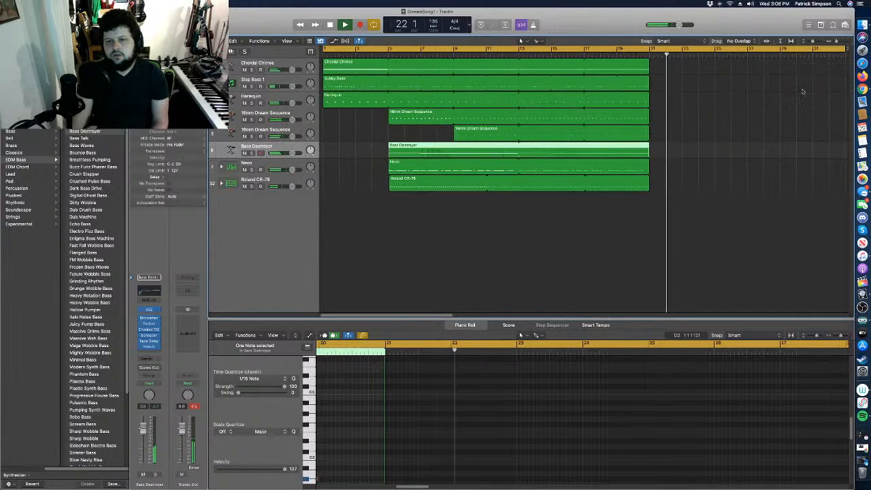
{"action": "key", "text": "space"}
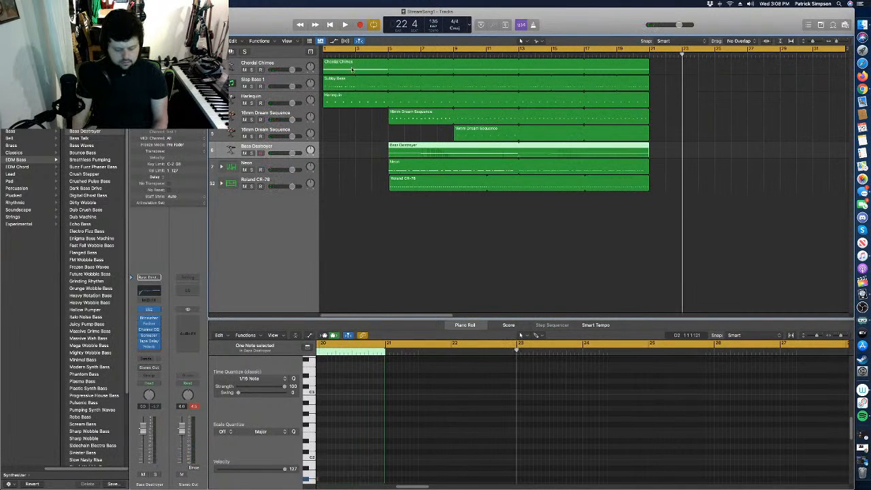
{"action": "left_click_drag", "start_coordinate": [344, 64], "coordinate": [690, 68]}
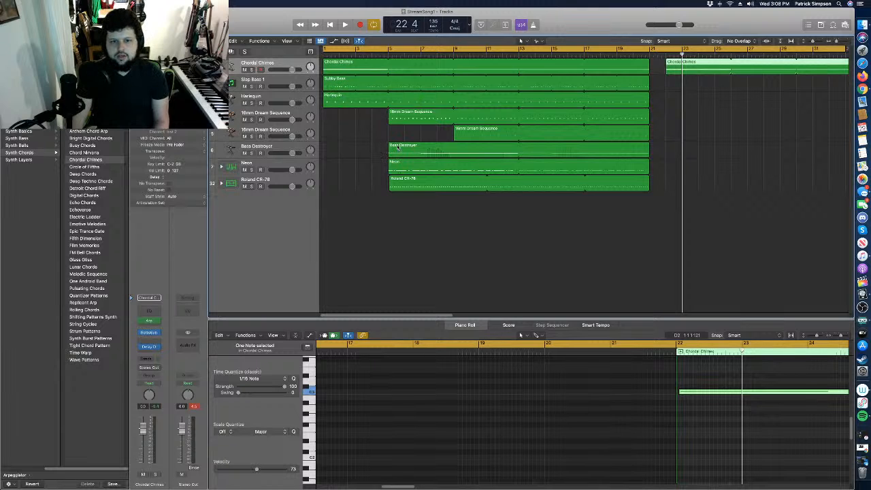
{"action": "left_click_drag", "start_coordinate": [399, 155], "coordinate": [676, 151]}
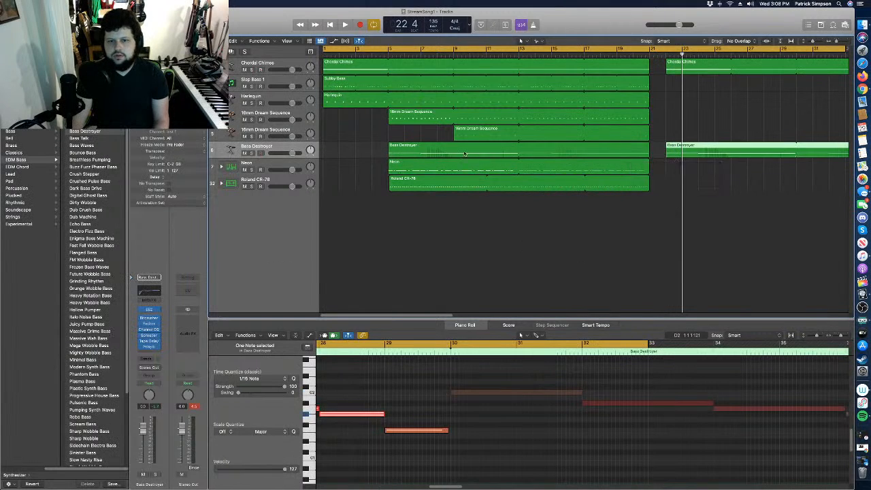
{"action": "left_click_drag", "start_coordinate": [403, 169], "coordinate": [681, 171]}
{"action": "left_click_drag", "start_coordinate": [415, 186], "coordinate": [695, 195]}
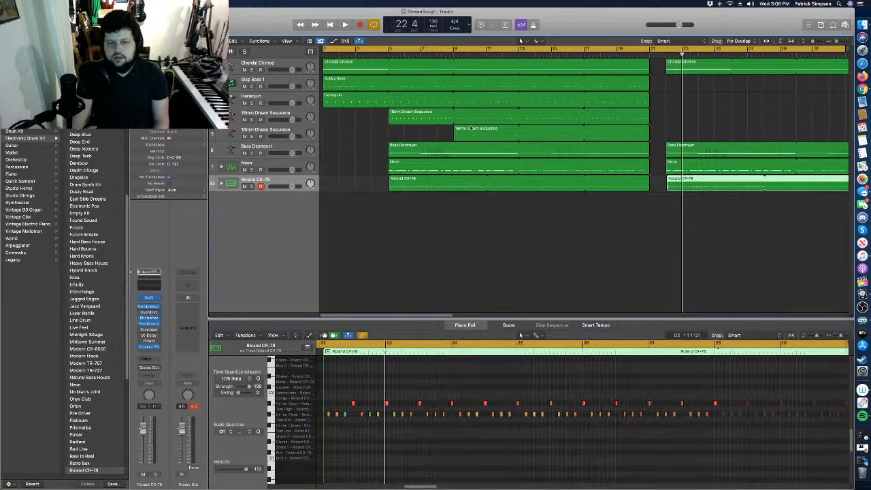
{"action": "left_click_drag", "start_coordinate": [402, 113], "coordinate": [677, 124]}
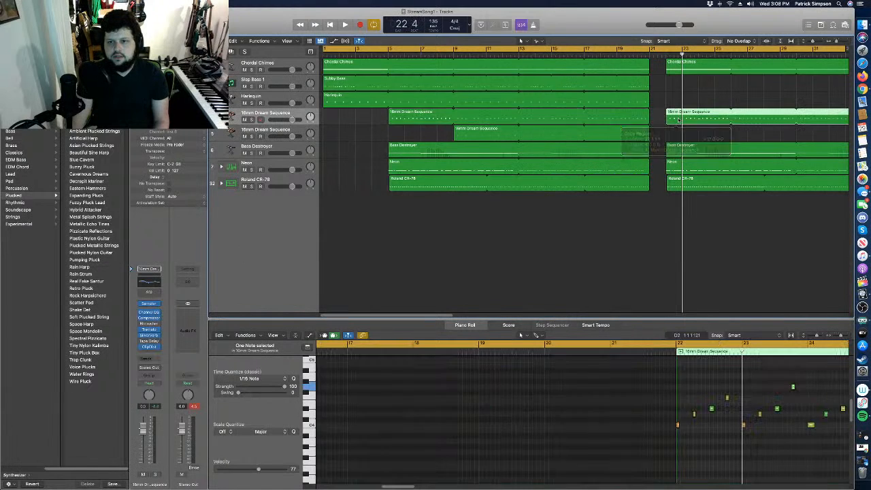
Play the song from the start and copy the lower 16mm Dream Sequence region to bar 22.
{"action": "key", "text": "Return"}
{"action": "key", "text": "space"}
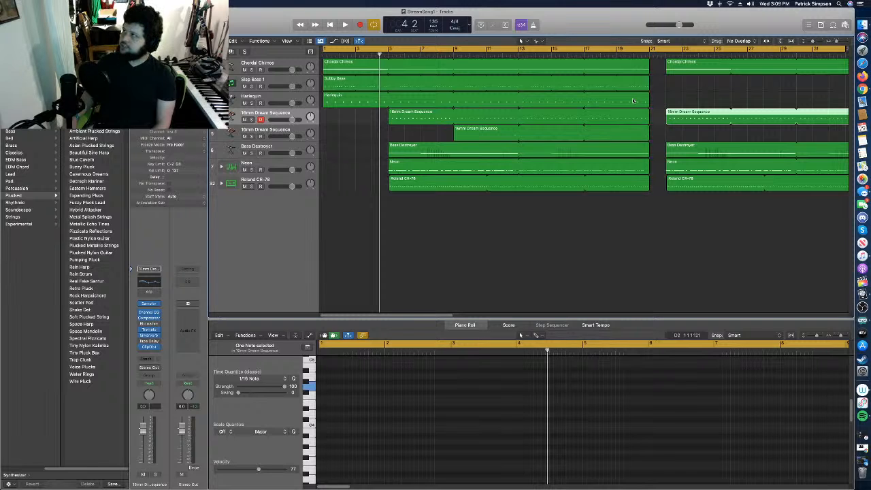
{"action": "key", "text": "Return"}
{"action": "key", "text": "space"}
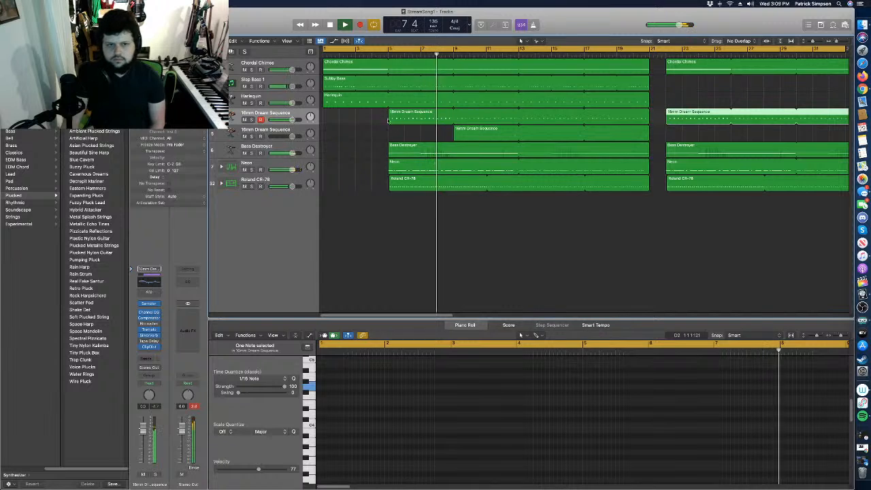
{"action": "left_click_drag", "start_coordinate": [463, 132], "coordinate": [679, 138]}
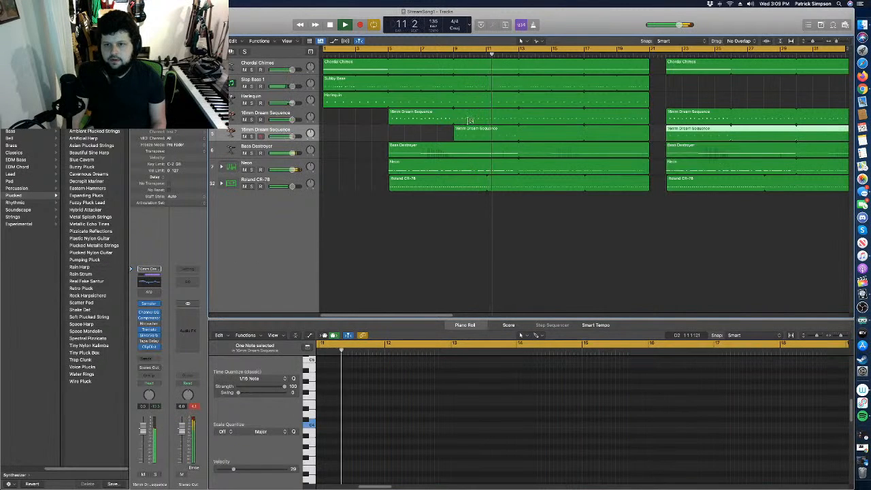
Compare the new section with the upper 16mm Dream Sequence track muted and unmuted, and delete that track's copy at bar 22.
{"action": "left_click", "coordinate": [245, 119]}
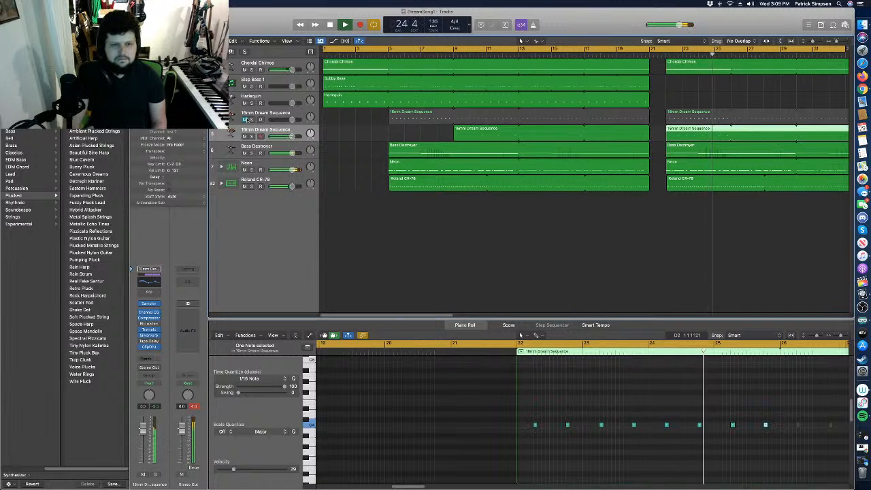
{"action": "left_click", "coordinate": [246, 120]}
{"action": "left_click", "coordinate": [245, 120]}
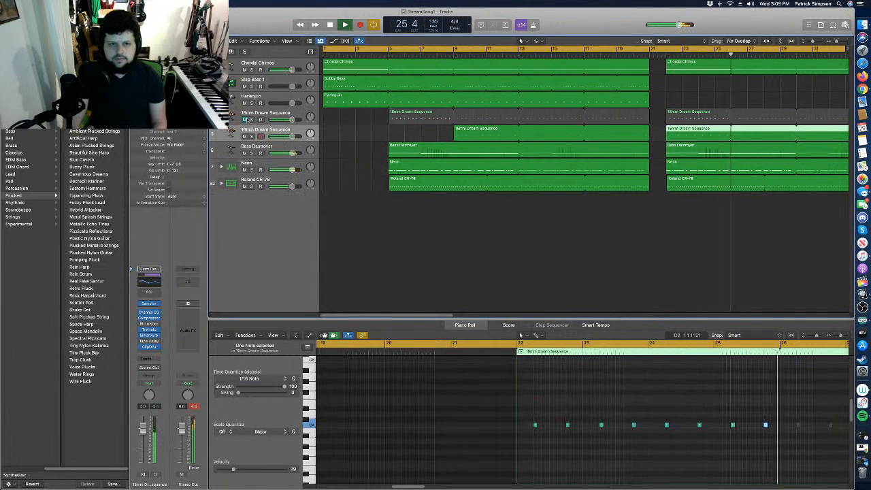
{"action": "left_click", "coordinate": [246, 120]}
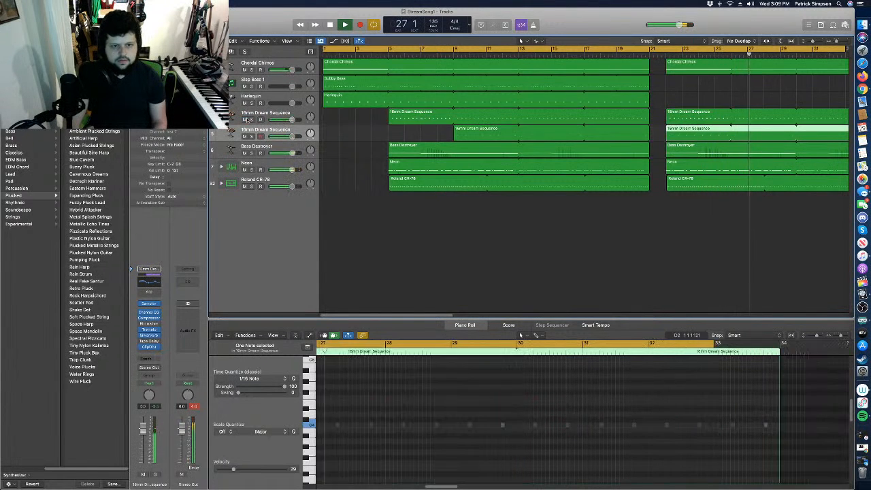
{"action": "left_click", "coordinate": [708, 115]}
{"action": "key", "text": "Delete"}
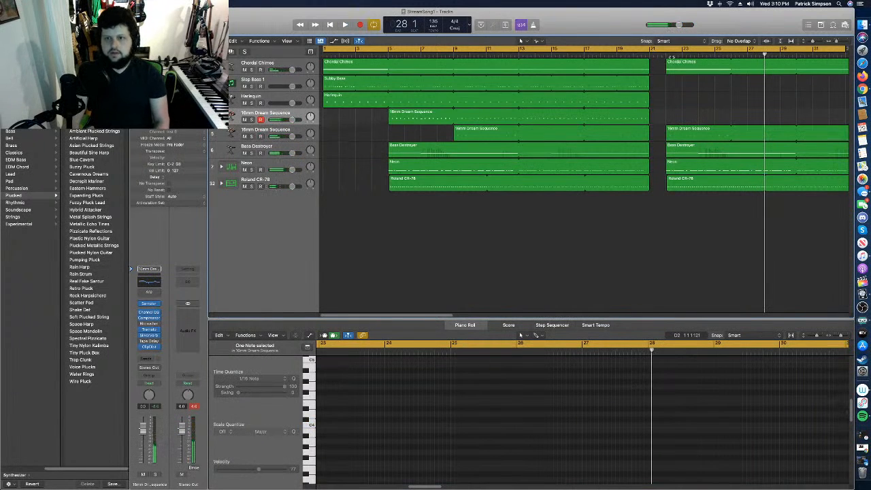
During playback, make the copied Chordal Chimes and 16mm Dream Sequence loops and the cycle range all end at bar 38.
{"action": "key", "text": "Return"}
{"action": "key", "text": "space"}
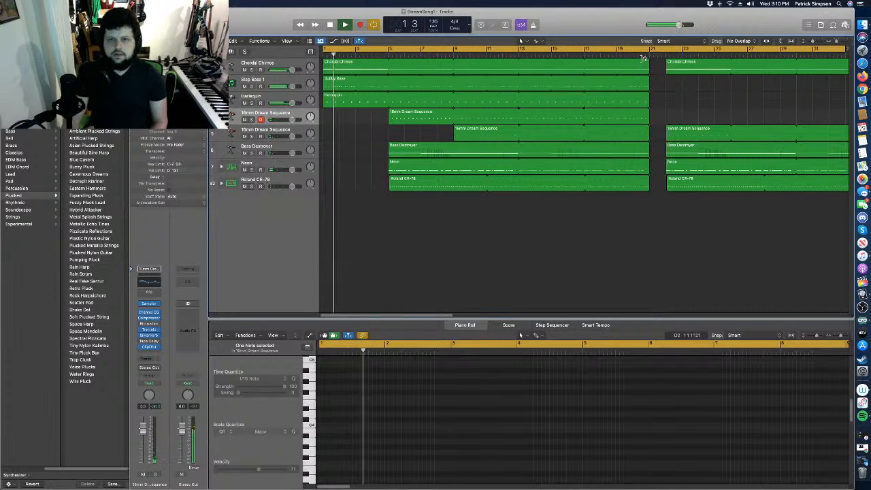
{"action": "left_click_drag", "start_coordinate": [388, 316], "coordinate": [445, 320]}
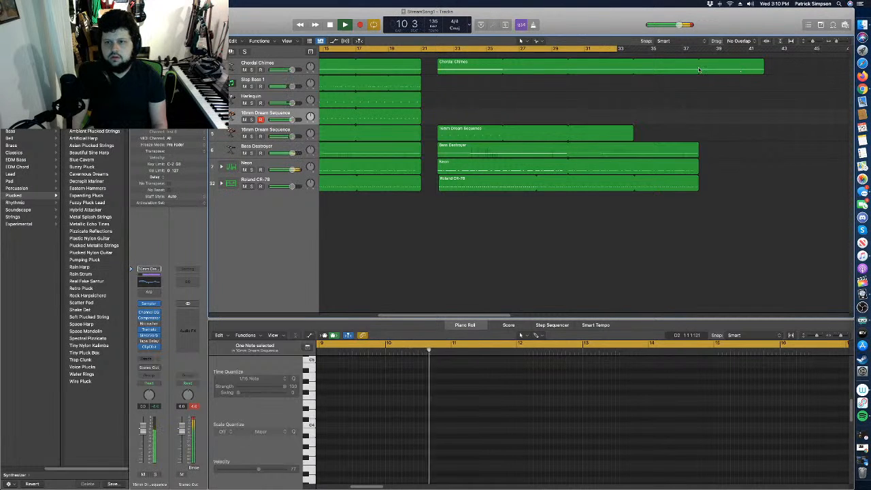
{"action": "left_click_drag", "start_coordinate": [703, 62], "coordinate": [701, 64]}
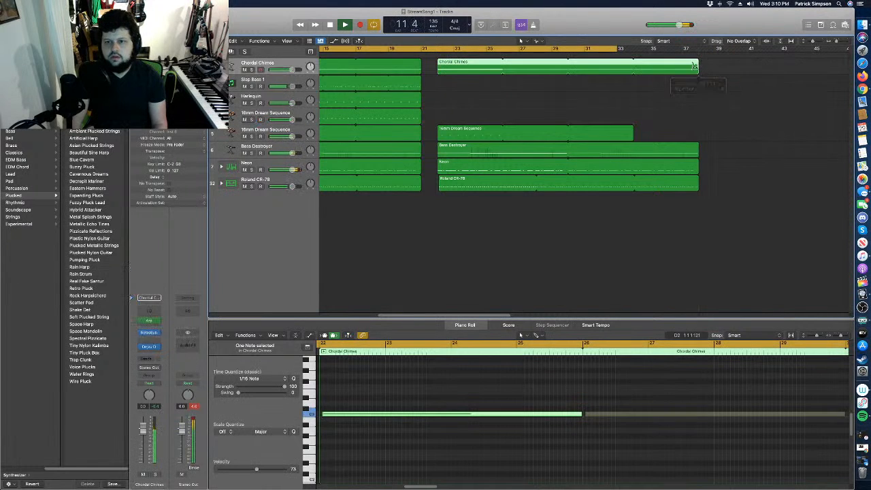
{"action": "left_click_drag", "start_coordinate": [618, 50], "coordinate": [702, 60]}
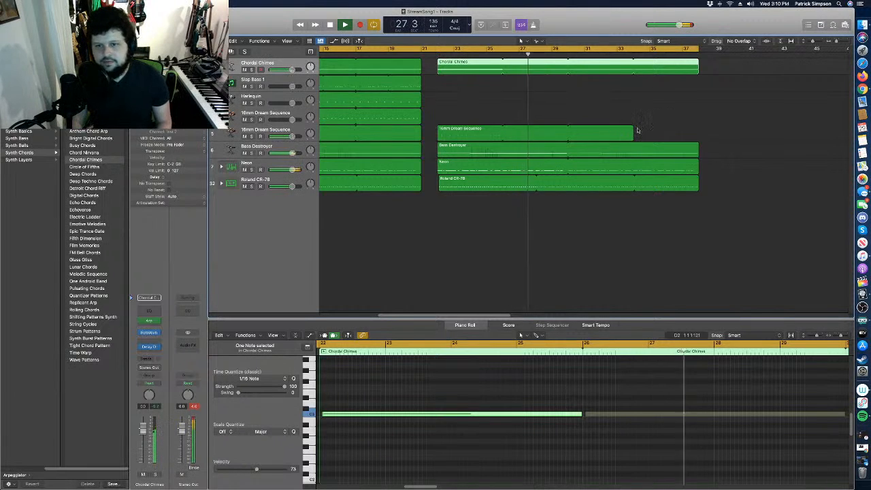
{"action": "left_click_drag", "start_coordinate": [633, 129], "coordinate": [698, 131]}
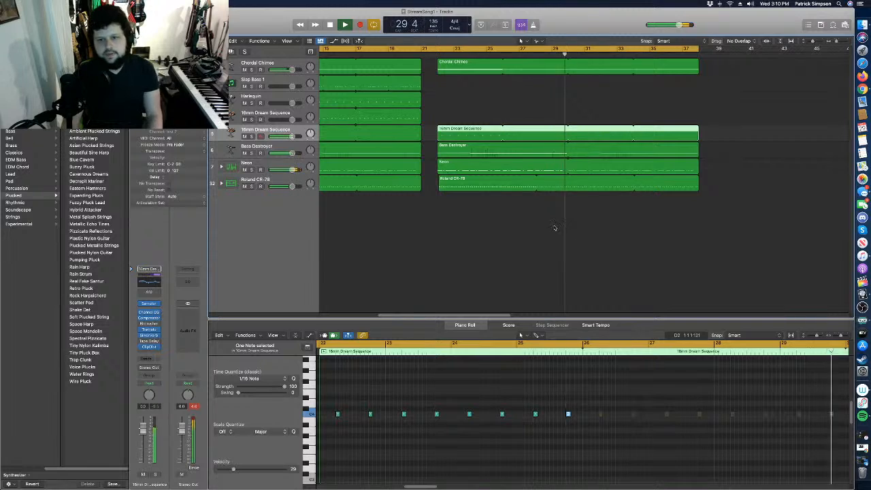
{"action": "key", "text": "space"}
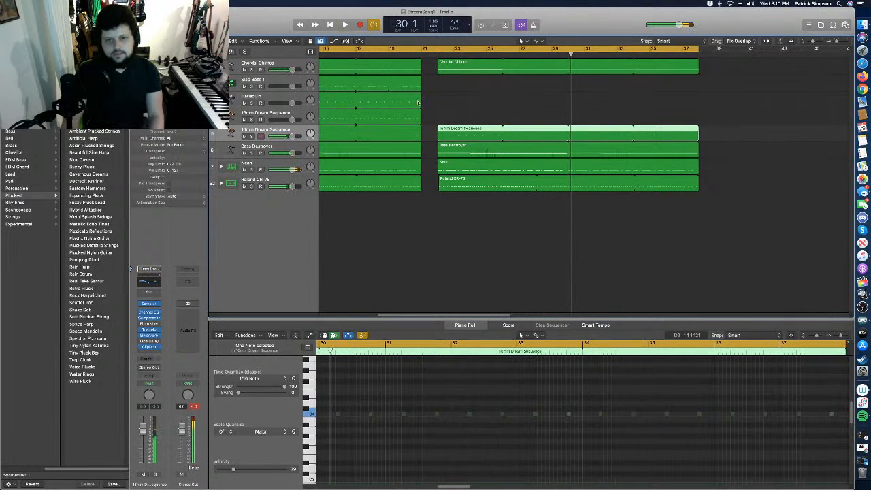
Select the upper 16mm Dream Sequence track and set the cycle range to the new section, bars 22 to 38.
{"action": "left_click", "coordinate": [266, 113]}
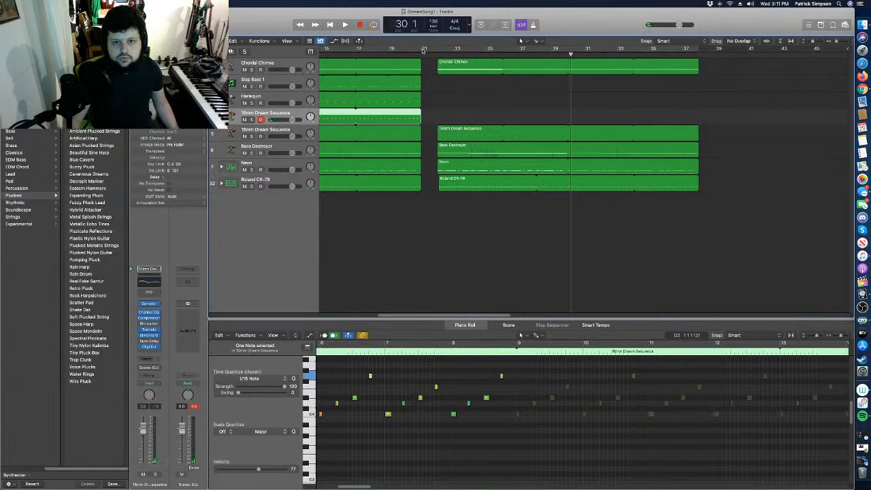
{"action": "left_click_drag", "start_coordinate": [455, 313], "coordinate": [374, 315]}
{"action": "left_click_drag", "start_coordinate": [348, 48], "coordinate": [668, 71]}
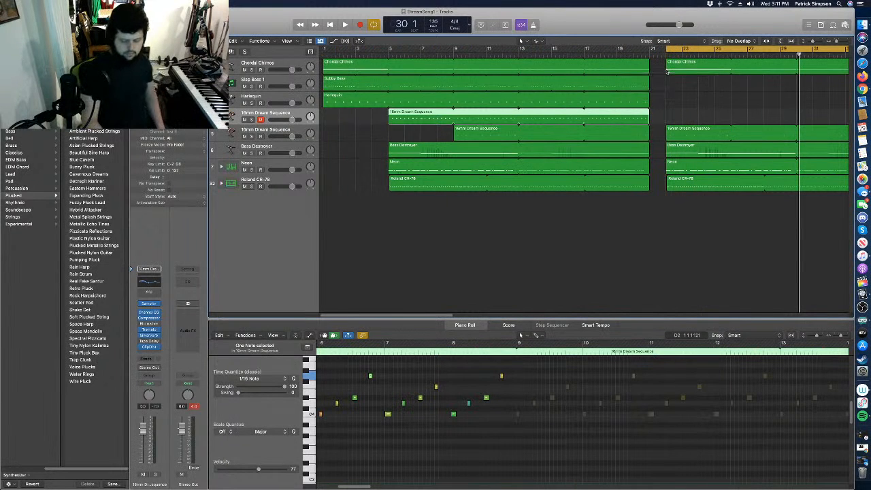
Record a melody take on the upper 16mm Dream Sequence track from bar 30 and delete the take.
{"action": "key", "text": "space"}
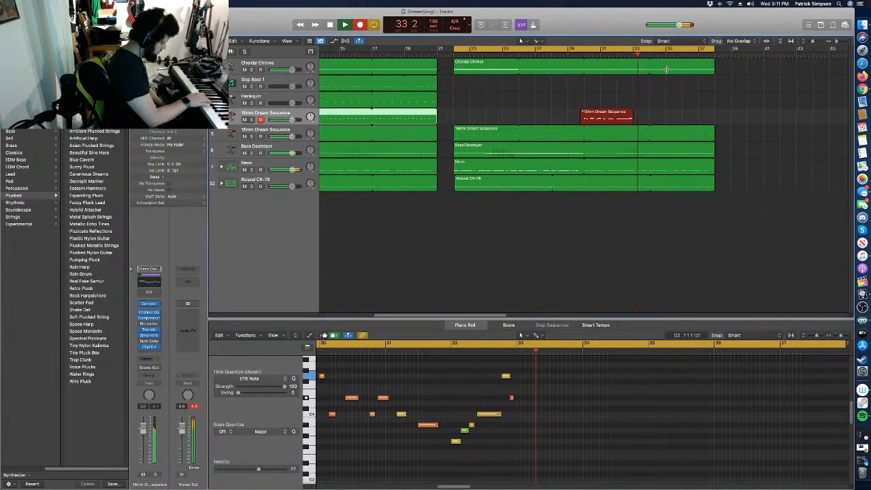
{"action": "key", "text": "space"}
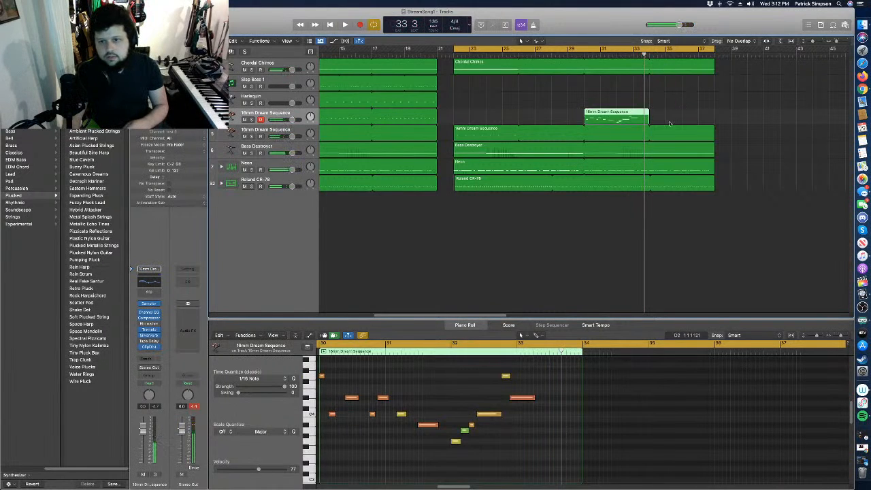
{"action": "left_click_drag", "start_coordinate": [668, 124], "coordinate": [636, 118]}
{"action": "key", "text": "Delete"}
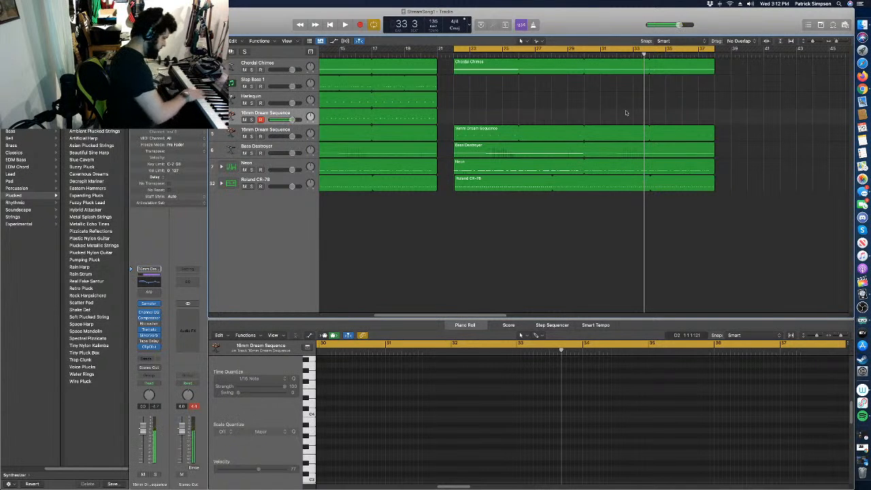
Record a new melody take on the upper 16mm Dream Sequence track from bar 30 and quantize all its notes to 1/16.
{"action": "key", "text": "r"}
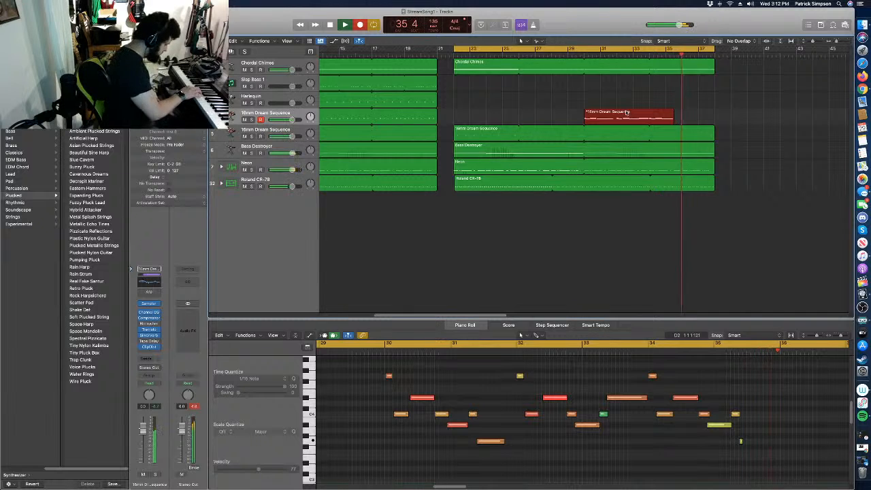
{"action": "key", "text": "space"}
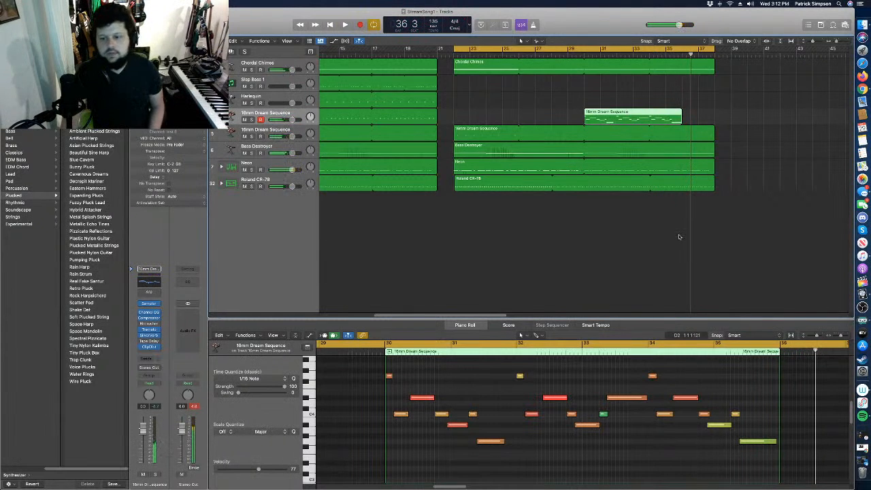
{"action": "left_click_drag", "start_coordinate": [357, 363], "coordinate": [805, 469]}
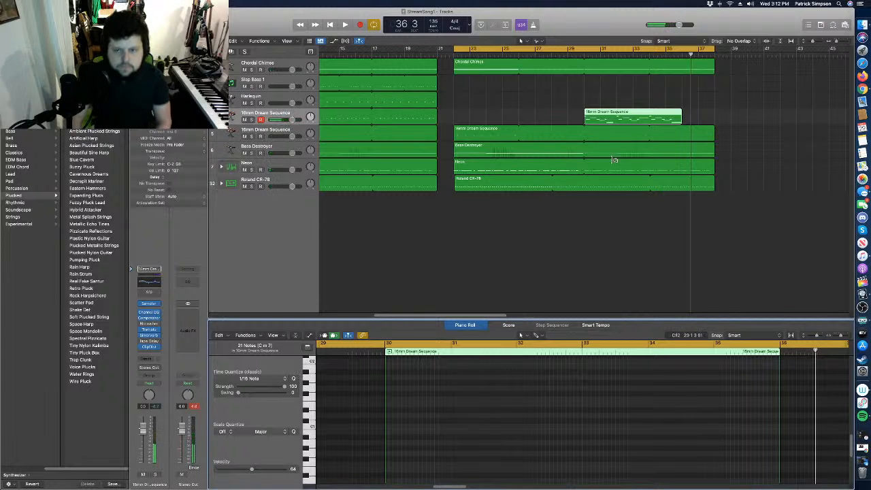
Loop the recorded 16mm Dream Sequence melody region out to bar 38 during playback.
{"action": "key", "text": "space"}
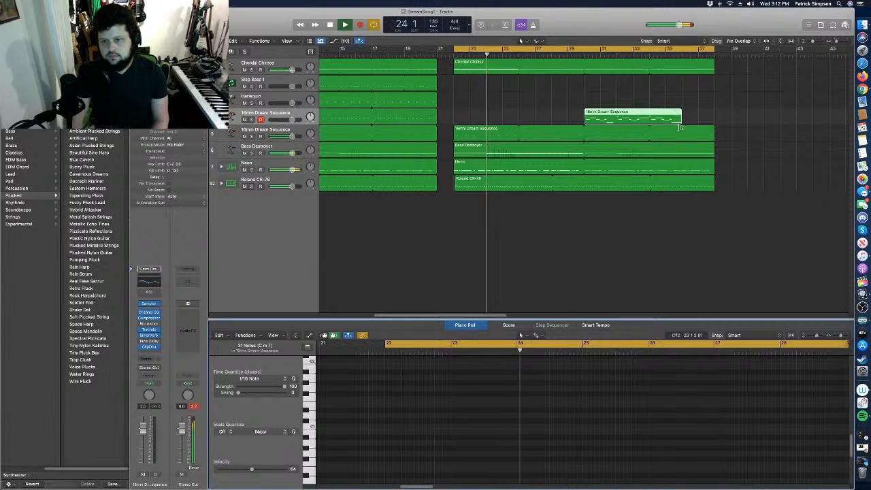
{"action": "left_click_drag", "start_coordinate": [679, 113], "coordinate": [715, 127]}
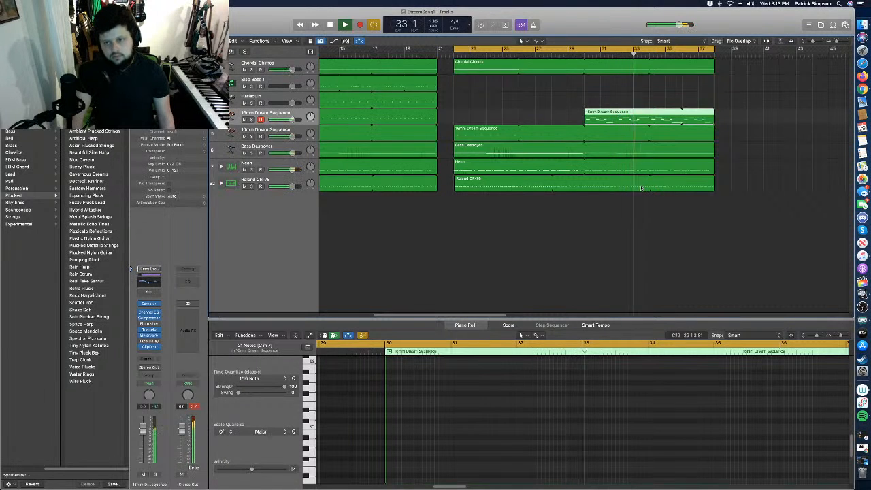
{"action": "key", "text": "space"}
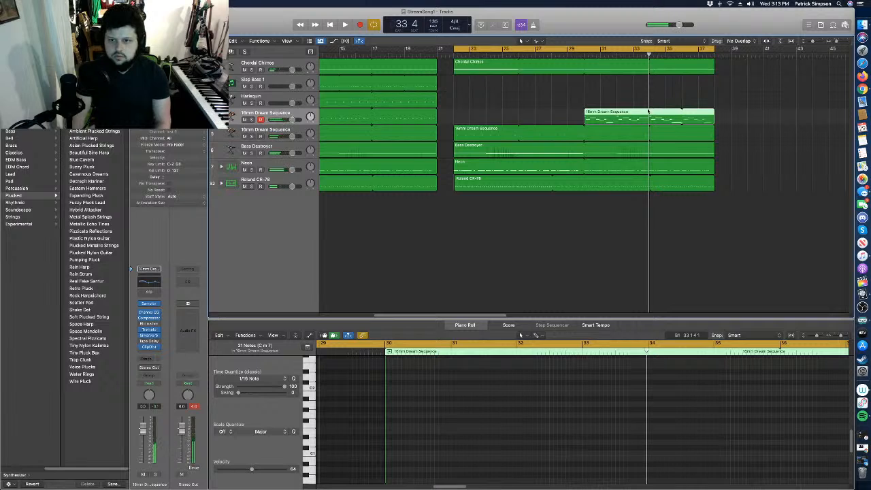
Lower the long melody note at the end of bar 33 by one semitone and play the section back.
{"action": "key", "text": "p"}
{"action": "key", "text": "p"}
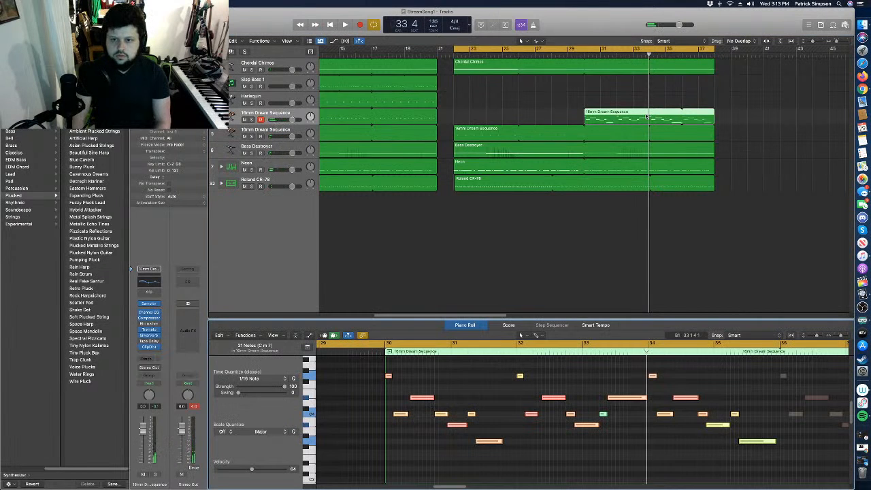
{"action": "left_click", "coordinate": [621, 399]}
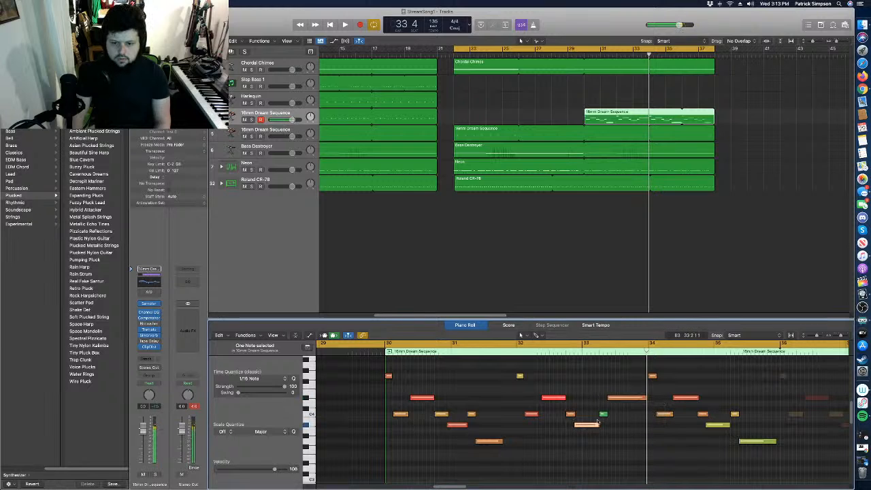
{"action": "left_click_drag", "start_coordinate": [620, 403], "coordinate": [611, 408]}
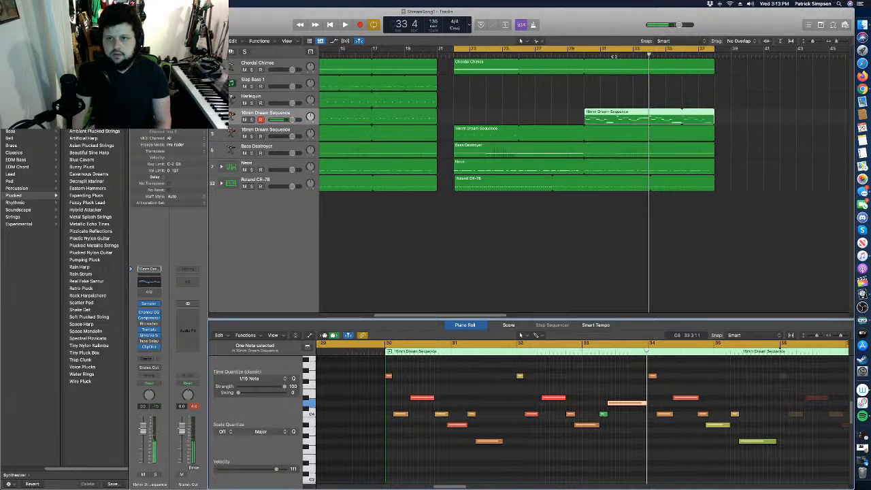
{"action": "key", "text": "space"}
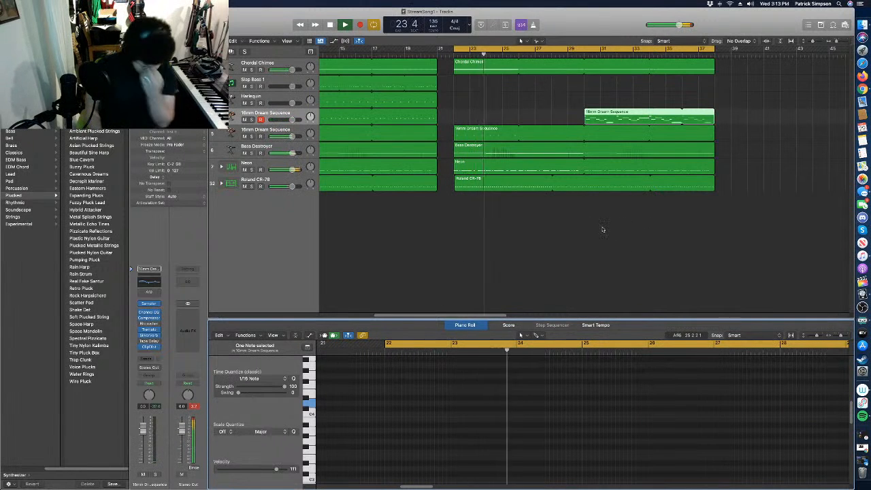
{"action": "double_click", "coordinate": [631, 118]}
{"action": "double_click", "coordinate": [631, 118]}
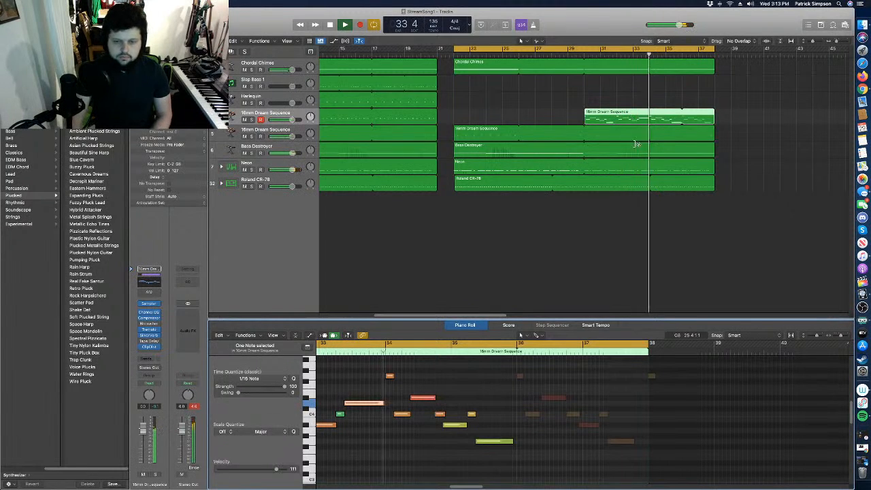
{"action": "key", "text": "space"}
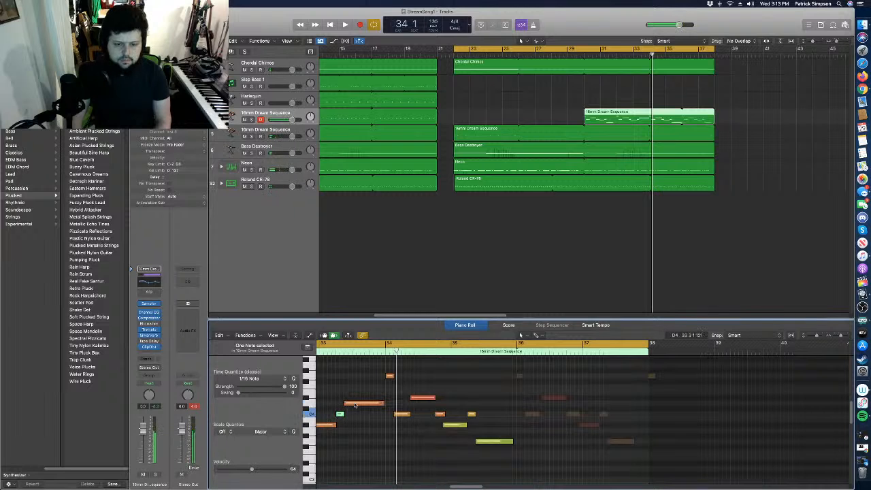
Lower the long melody note at the end of bar 33 to G#3, comparing it with the earlier notes.
{"action": "left_click_drag", "start_coordinate": [354, 406], "coordinate": [355, 404]}
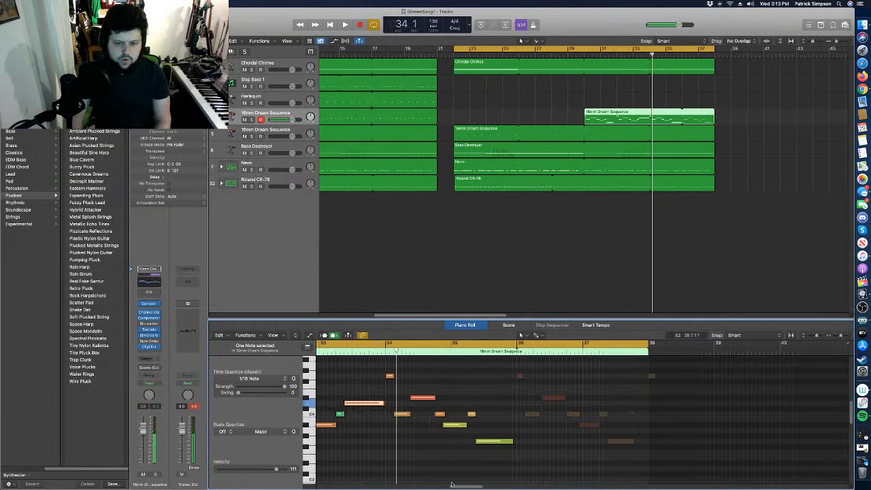
{"action": "scroll", "coordinate": [466, 488], "scroll_direction": "left", "scroll_amount": 4}
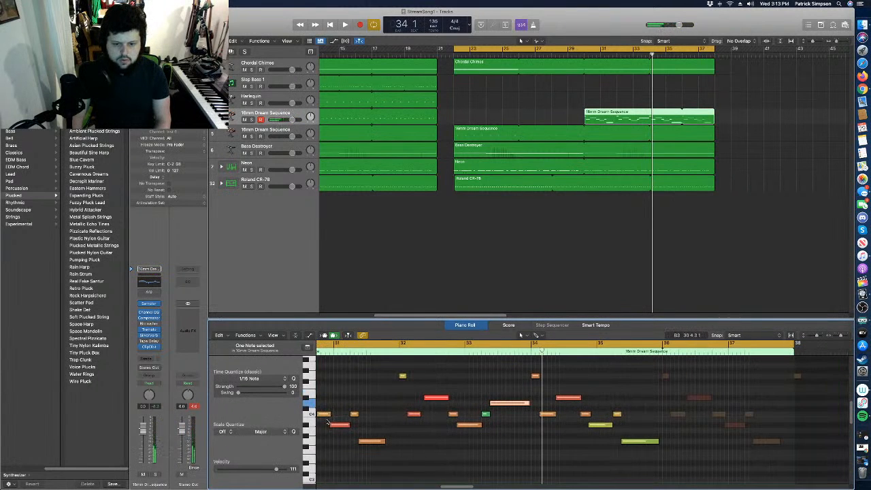
{"action": "left_click", "coordinate": [325, 415]}
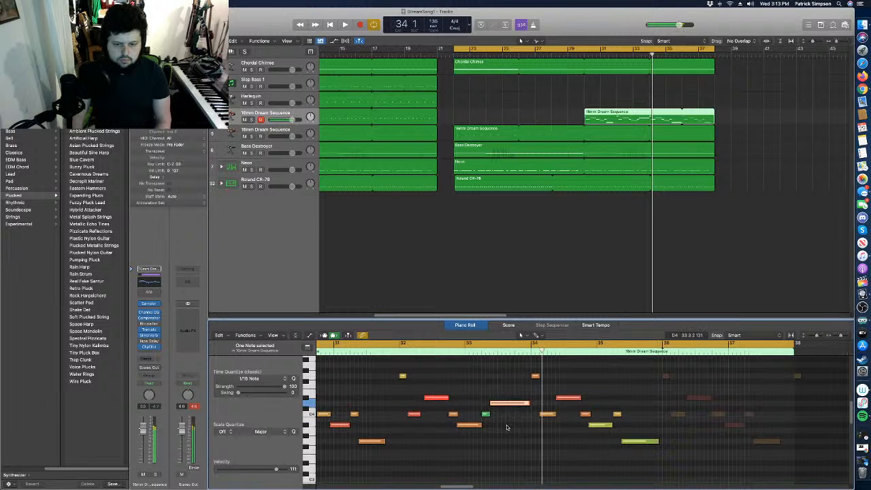
{"action": "left_click_drag", "start_coordinate": [505, 403], "coordinate": [504, 439]}
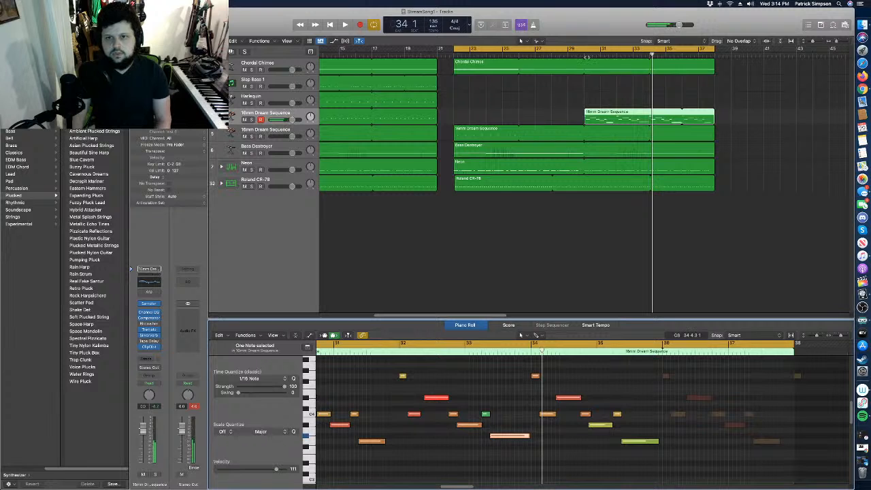
Play the section from bar 22 and shorten the cycle range to start at bar 30.
{"action": "left_click", "coordinate": [453, 51]}
{"action": "key", "text": "space"}
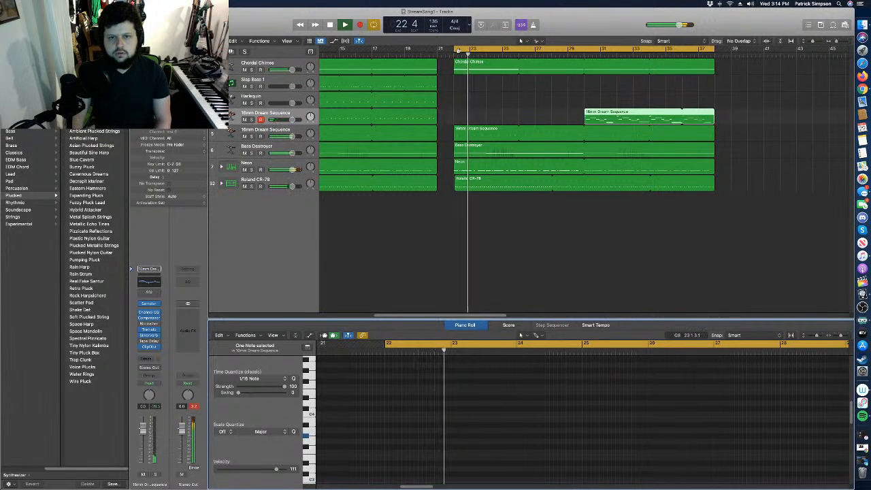
{"action": "left_click_drag", "start_coordinate": [458, 51], "coordinate": [587, 53]}
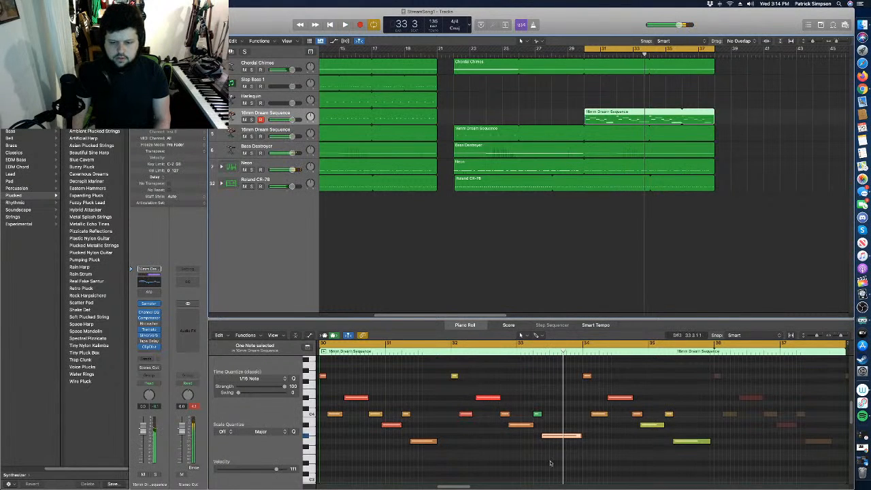
Set the long melody note at the end of bar 33 to A3 and play the cycle from bar 30.
{"action": "left_click", "coordinate": [549, 439]}
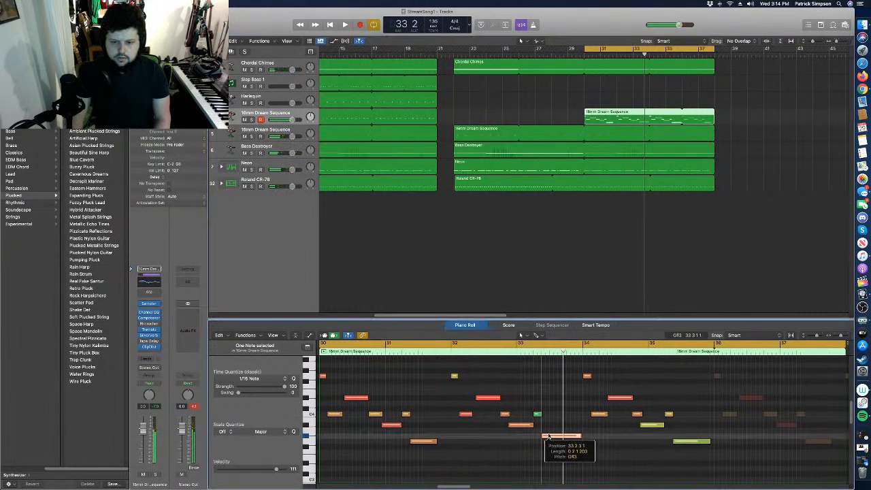
{"action": "left_click_drag", "start_coordinate": [550, 436], "coordinate": [549, 431]}
{"action": "left_click", "coordinate": [584, 54]}
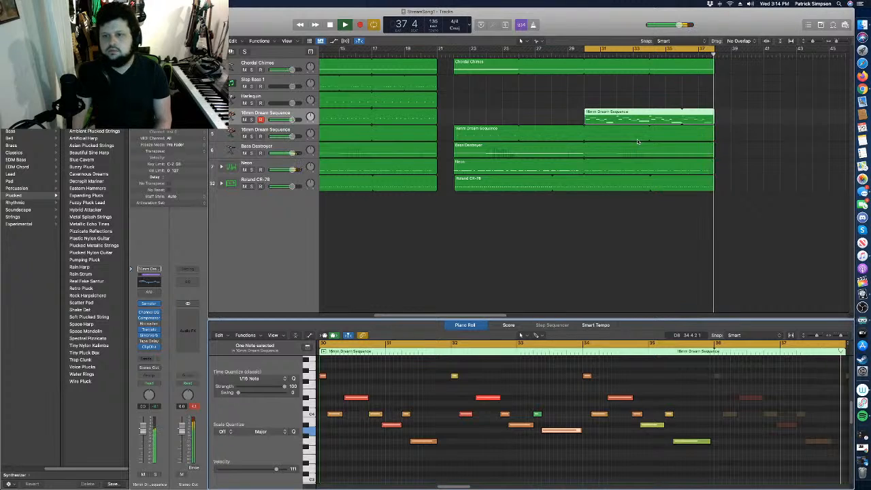
{"action": "key", "text": "space"}
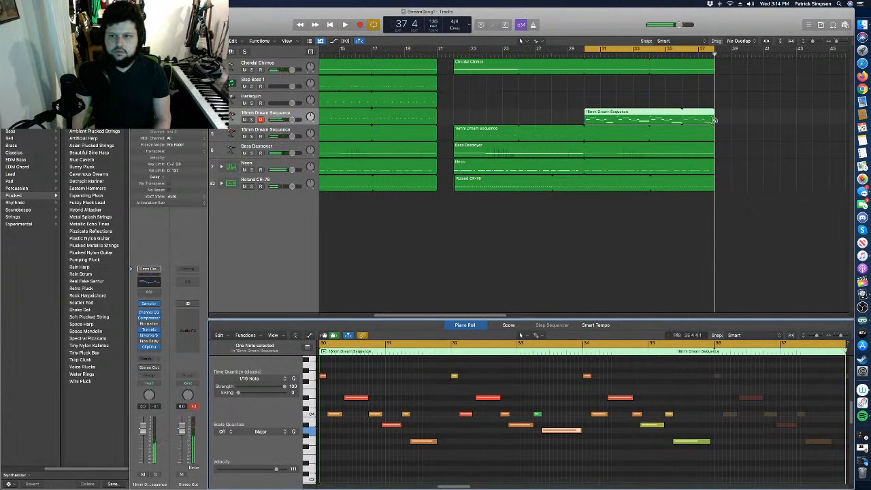
Trim off the melody region's loop and extend the region itself to bar 38.
{"action": "left_click_drag", "start_coordinate": [715, 123], "coordinate": [682, 122]}
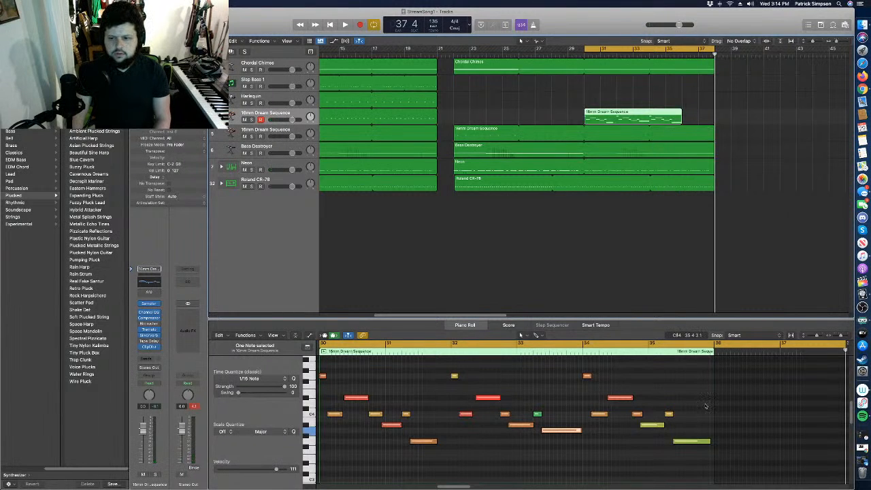
{"action": "left_click_drag", "start_coordinate": [714, 470], "coordinate": [848, 475]}
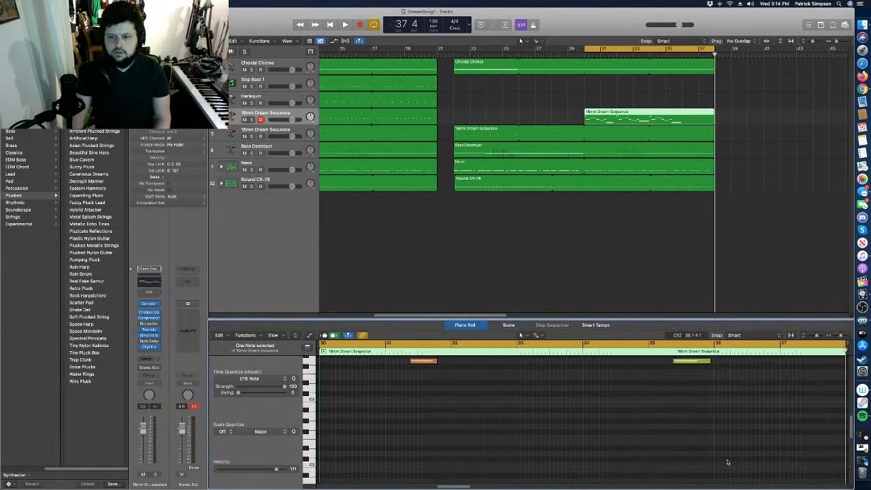
Copy the melody notes of bars 30 and 31 to the empty part of the region starting at bar 36.
{"action": "scroll", "coordinate": [731, 462], "scroll_direction": "up", "scroll_amount": 5}
{"action": "scroll", "coordinate": [732, 463], "scroll_direction": "down", "scroll_amount": 2}
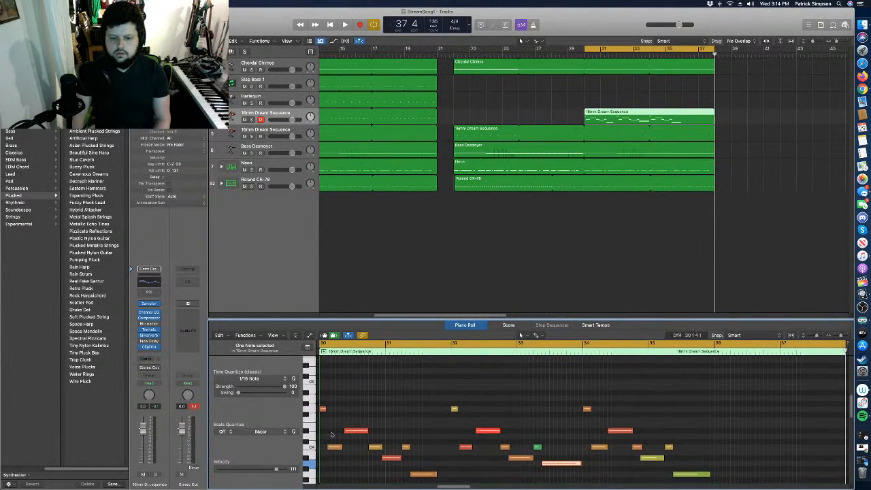
{"action": "left_click_drag", "start_coordinate": [318, 395], "coordinate": [422, 480]}
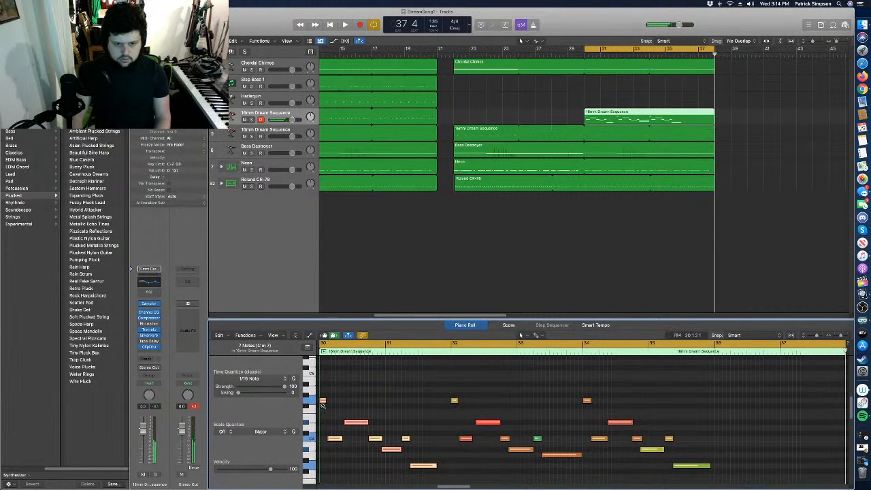
{"action": "left_click_drag", "start_coordinate": [660, 407], "coordinate": [718, 402]}
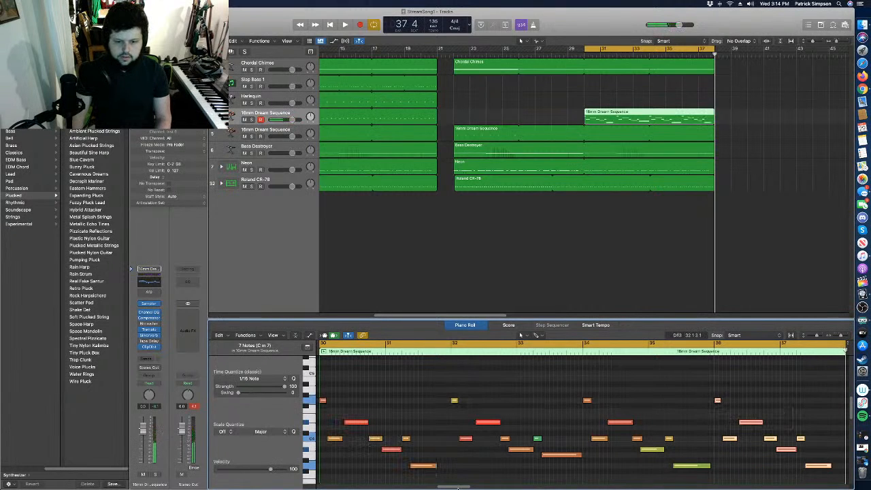
{"action": "left_click_drag", "start_coordinate": [457, 488], "coordinate": [473, 487]}
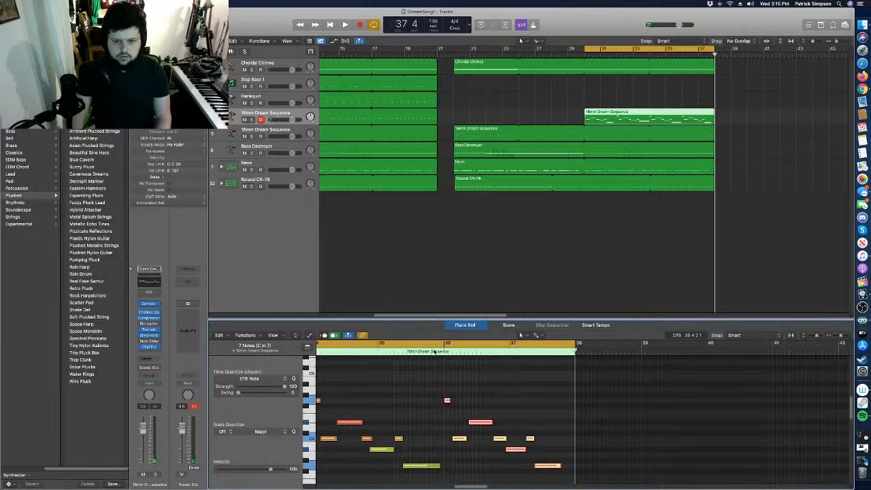
Play the melody back, move its last note in bar 37 up to C4 and slightly later, and audition the change.
{"action": "key", "text": "space"}
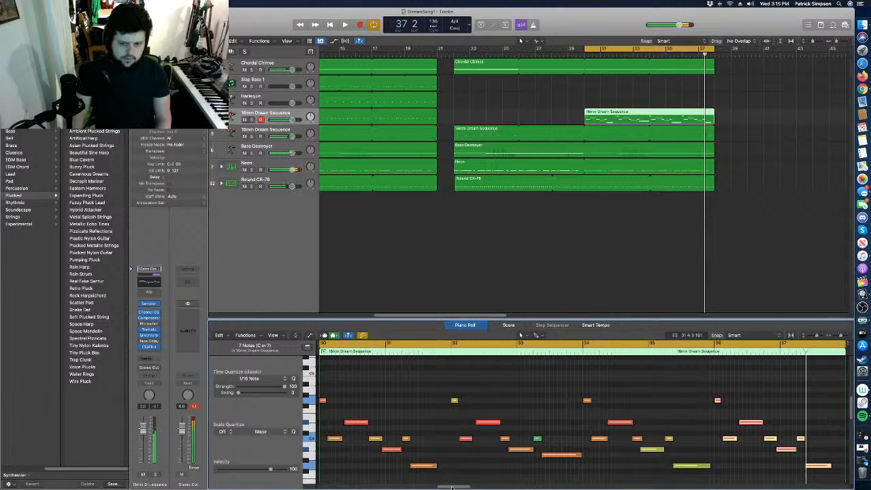
{"action": "left_click_drag", "start_coordinate": [451, 488], "coordinate": [488, 471]}
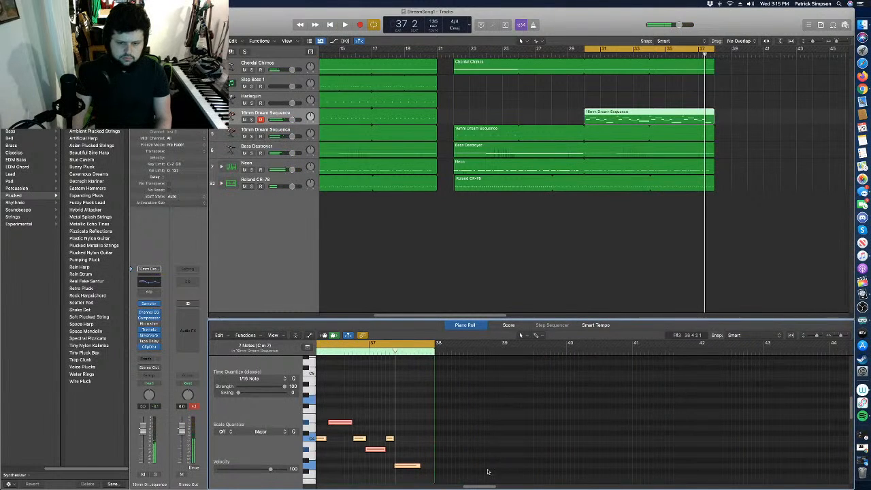
{"action": "left_click_drag", "start_coordinate": [407, 468], "coordinate": [415, 442]}
{"action": "left_click", "coordinate": [411, 455]}
{"action": "key", "text": "space"}
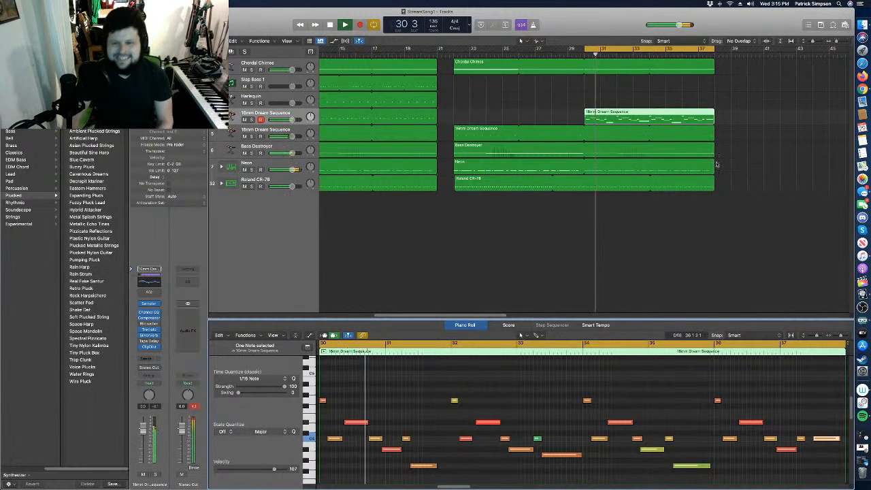
Loop all regions of the second section out to bar 46 and extend the cycle range to bar 46.
{"action": "left_click_drag", "start_coordinate": [710, 232], "coordinate": [851, 63]}
{"action": "left_click_drag", "start_coordinate": [855, 126], "coordinate": [767, 125]}
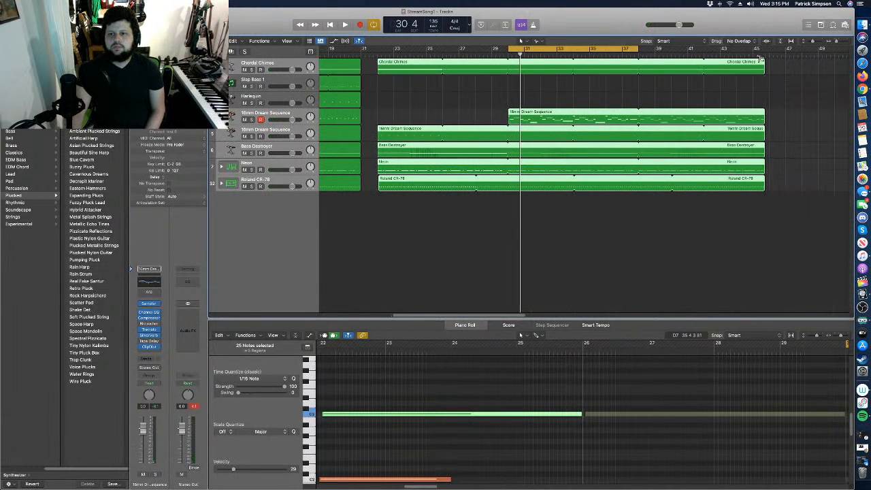
{"action": "left_click_drag", "start_coordinate": [766, 63], "coordinate": [771, 63]}
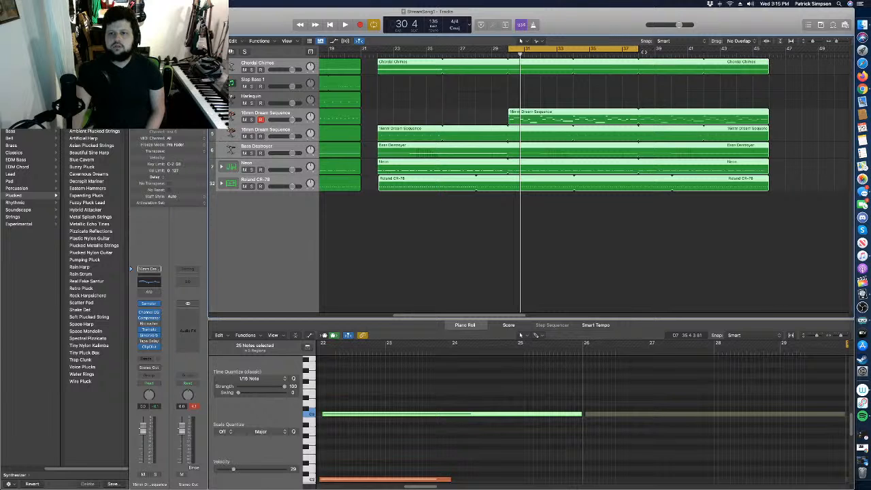
{"action": "left_click_drag", "start_coordinate": [644, 52], "coordinate": [770, 51]}
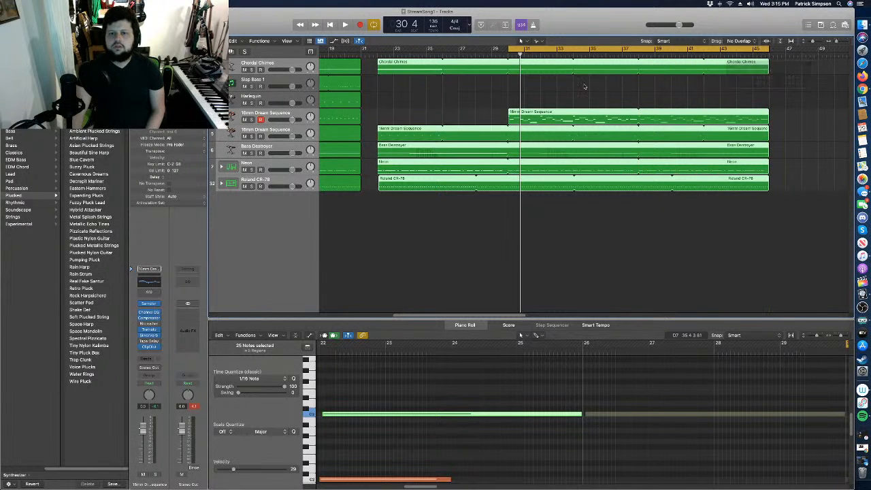
{"action": "left_click", "coordinate": [407, 86]}
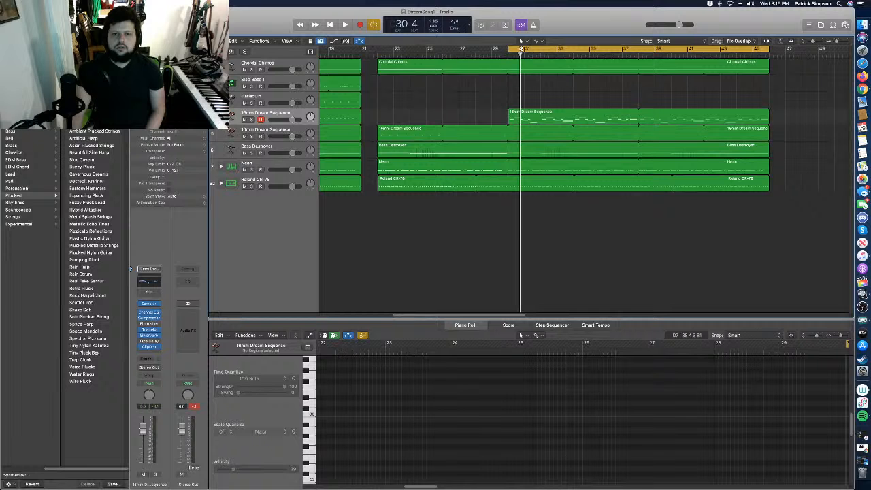
Turn off cycle mode and return the playhead to bar 1.
{"action": "left_click", "coordinate": [522, 49]}
{"action": "left_click_drag", "start_coordinate": [520, 54], "coordinate": [127, 54]}
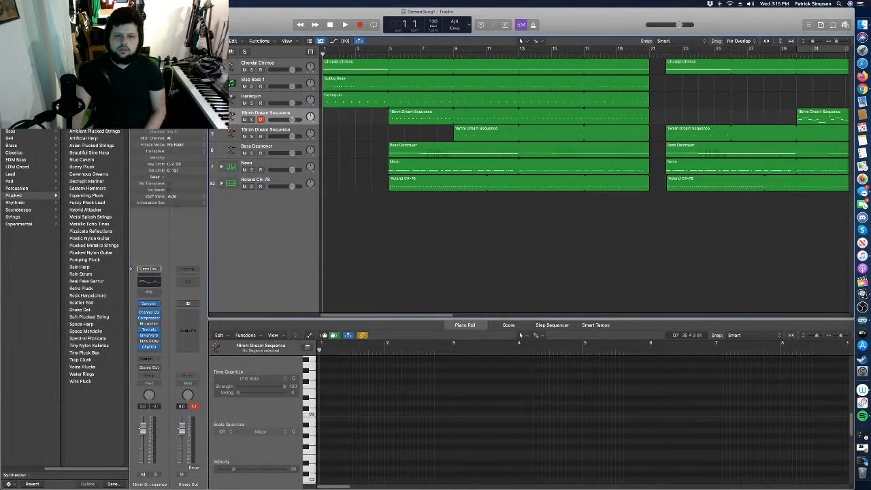
Play the arrangement from bar 1 and follow it through into the second section.
{"action": "key", "text": "space"}
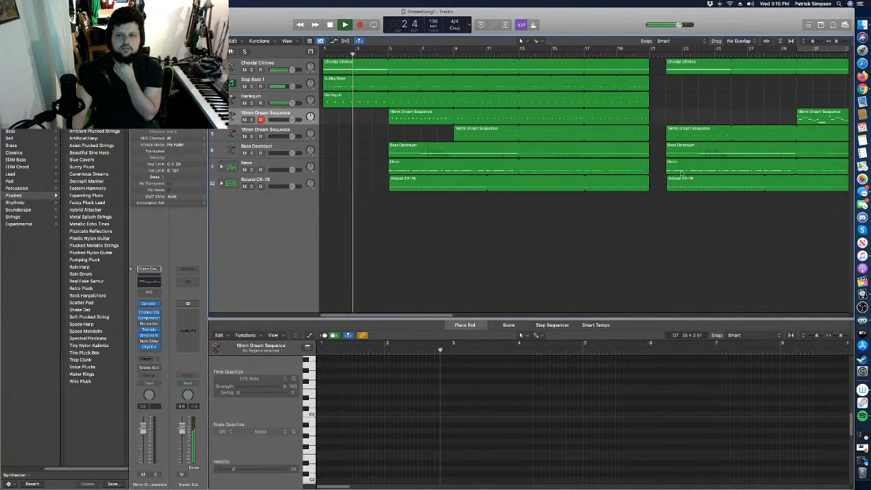
{"action": "left_click_drag", "start_coordinate": [692, 206], "coordinate": [844, 65]}
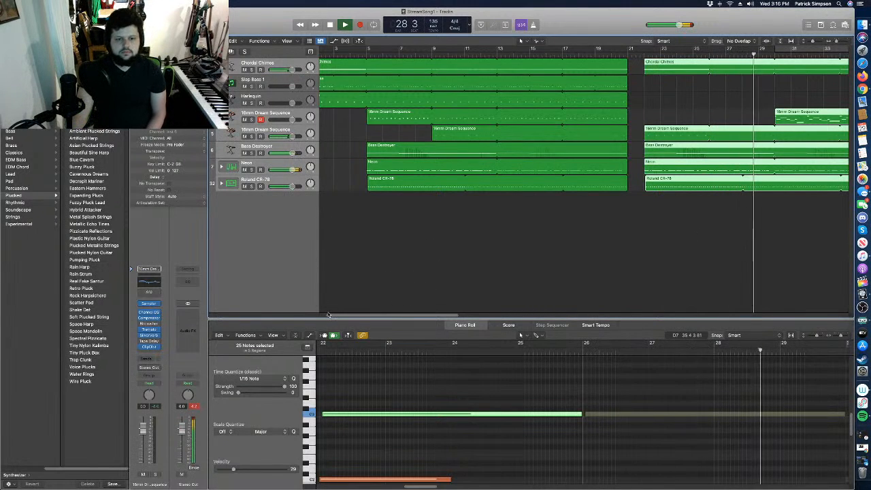
{"action": "left_click_drag", "start_coordinate": [360, 315], "coordinate": [438, 314]}
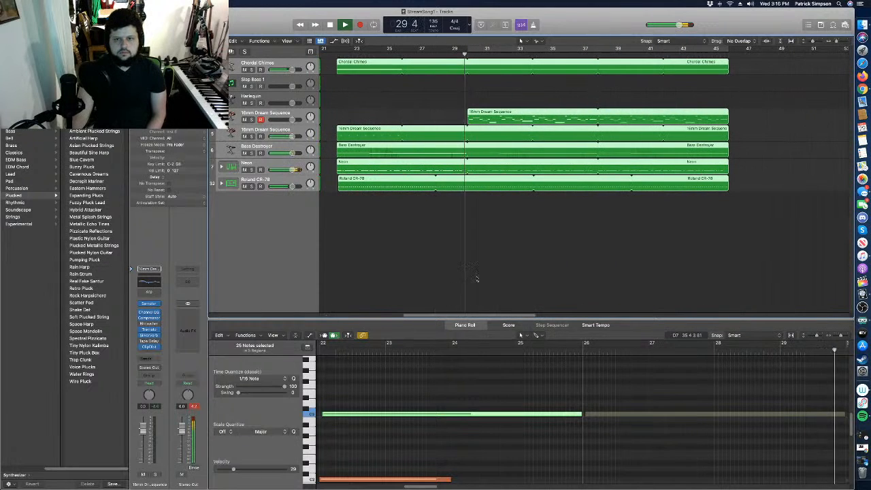
{"action": "left_click", "coordinate": [528, 247]}
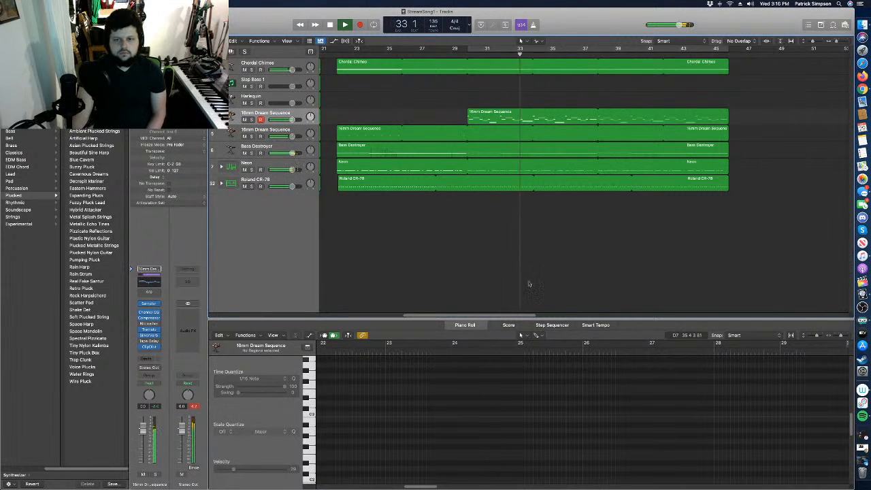
Copy the looped Harlequin region from bar 1 to bar 38 and shorten its loop to end at bar 46.
{"action": "left_click_drag", "start_coordinate": [494, 315], "coordinate": [381, 319]}
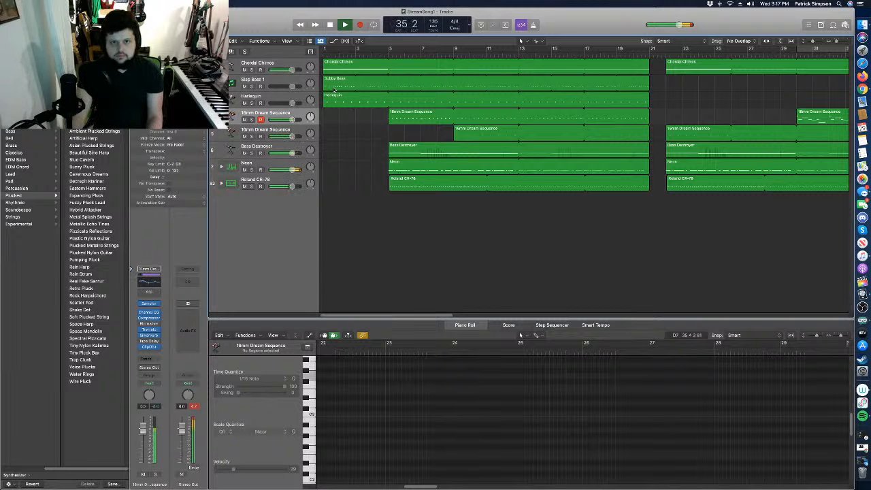
{"action": "left_click_drag", "start_coordinate": [333, 97], "coordinate": [800, 97]}
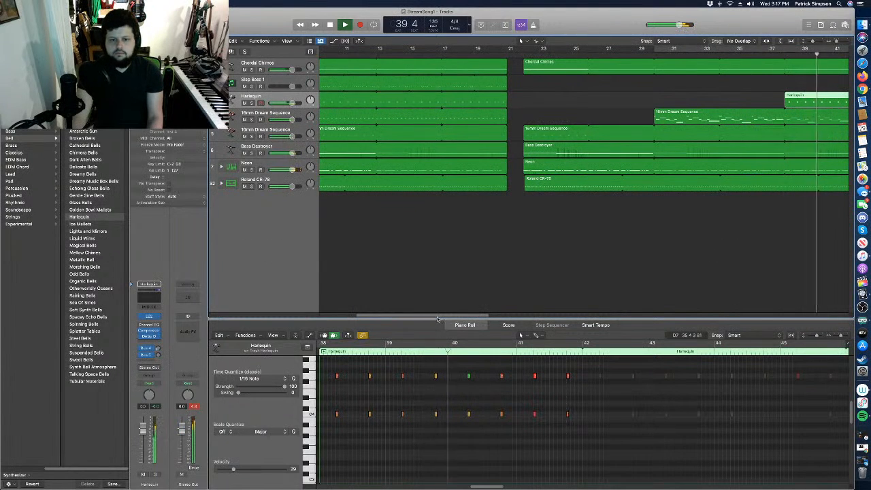
{"action": "left_click_drag", "start_coordinate": [442, 318], "coordinate": [506, 317]}
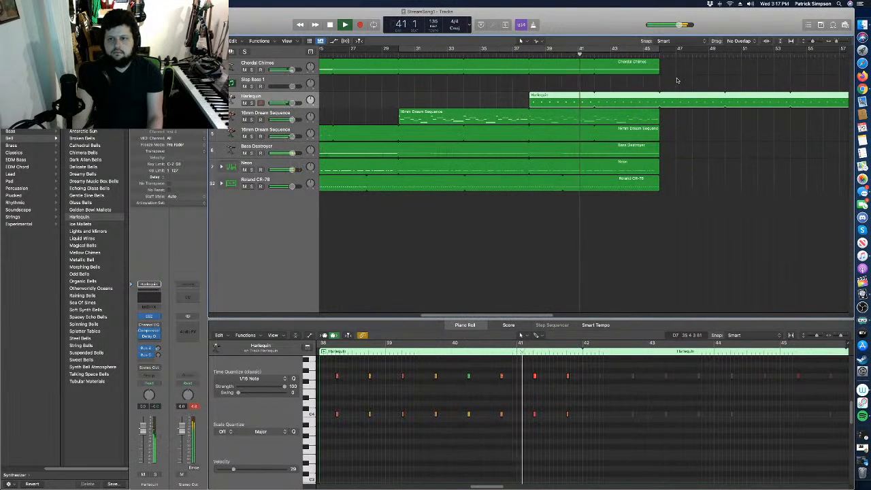
{"action": "left_click_drag", "start_coordinate": [662, 96], "coordinate": [659, 98]}
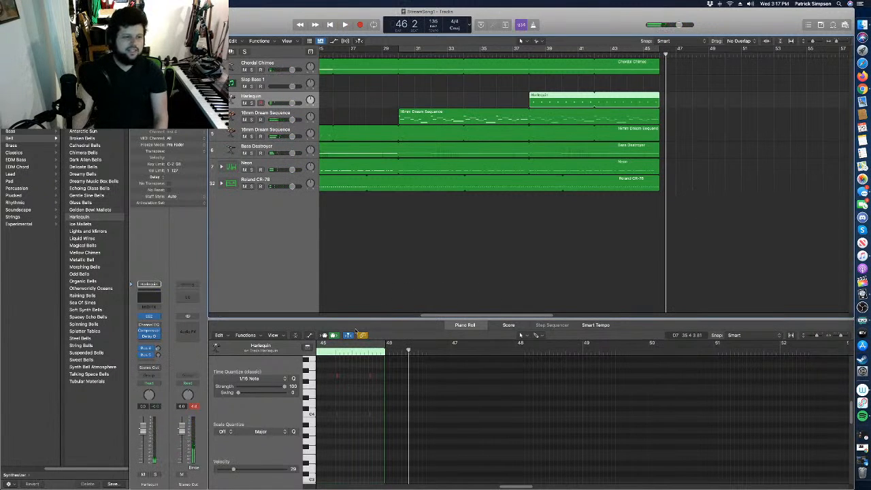
Return the playhead to bar 1, play the opening of the first section and stop at bar 8.
{"action": "left_click_drag", "start_coordinate": [528, 316], "coordinate": [355, 281]}
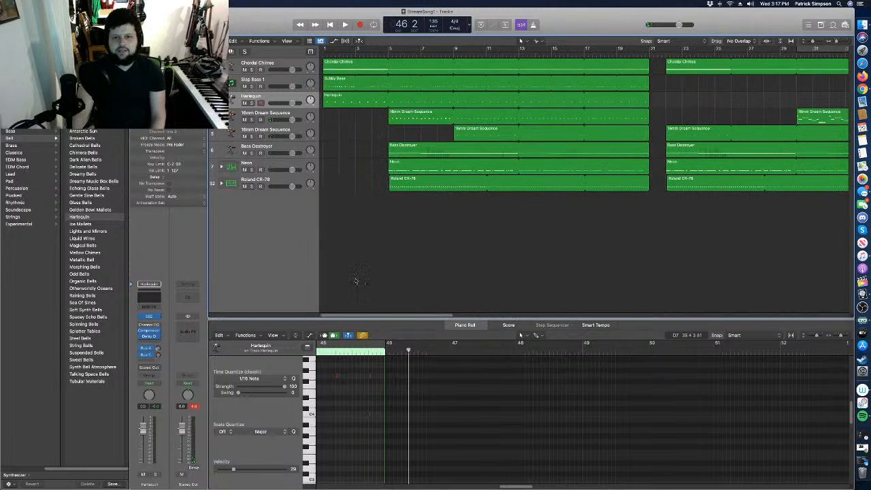
{"action": "left_click", "coordinate": [333, 53]}
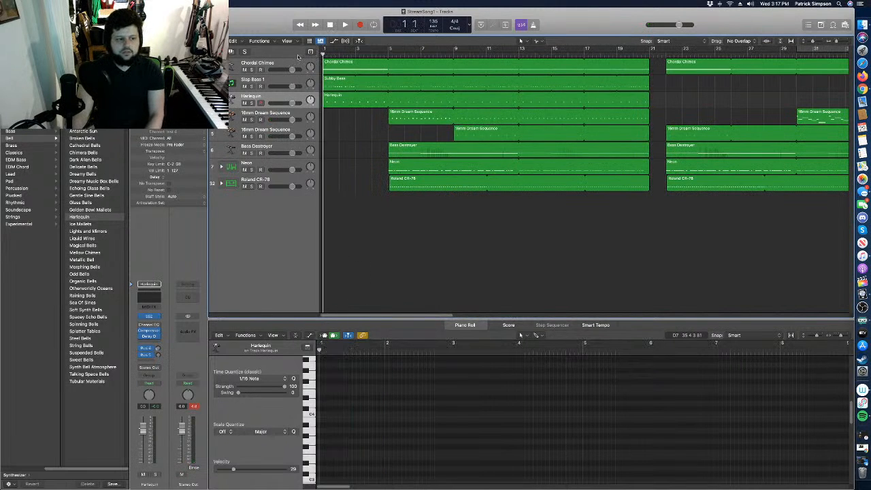
{"action": "key", "text": "space"}
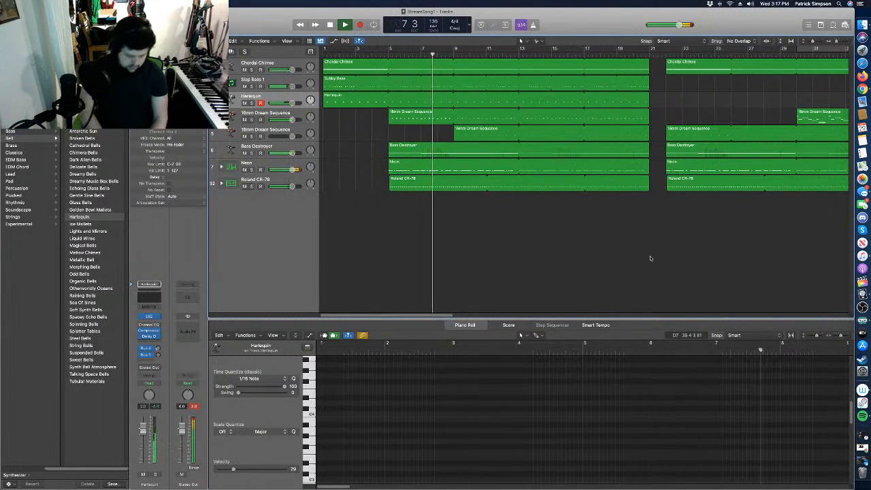
{"action": "key", "text": "space"}
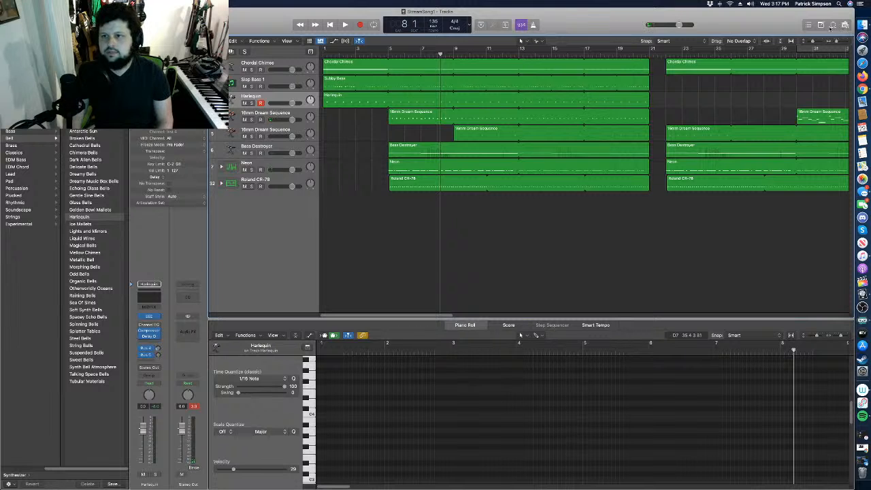
Search the Apple Loops for "riser", preview Electro Riser 03 and place it on a new track at bar 20.
{"action": "left_click", "coordinate": [834, 25]}
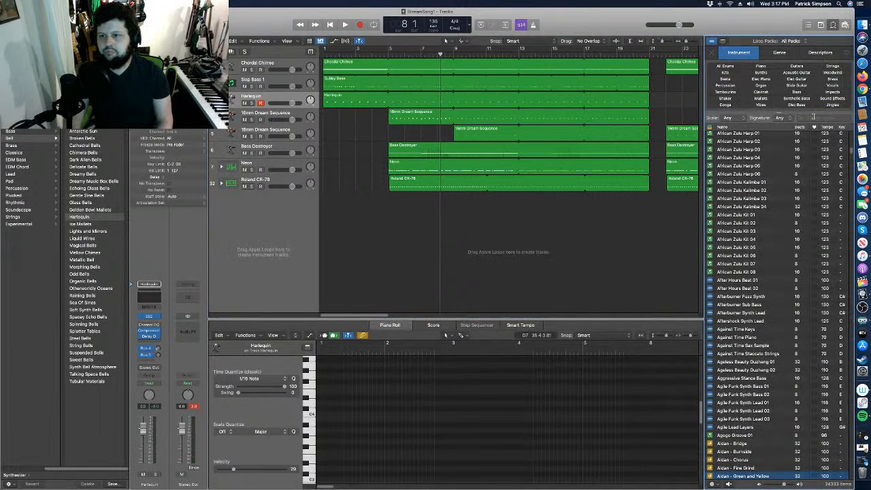
{"action": "key", "text": "Return"}
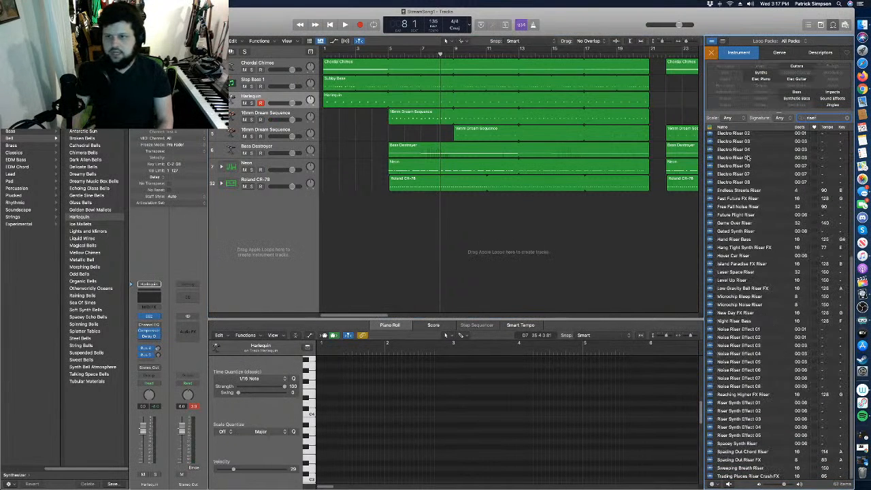
{"action": "left_click", "coordinate": [751, 141]}
{"action": "scroll", "coordinate": [746, 170], "scroll_direction": "up", "scroll_amount": 3}
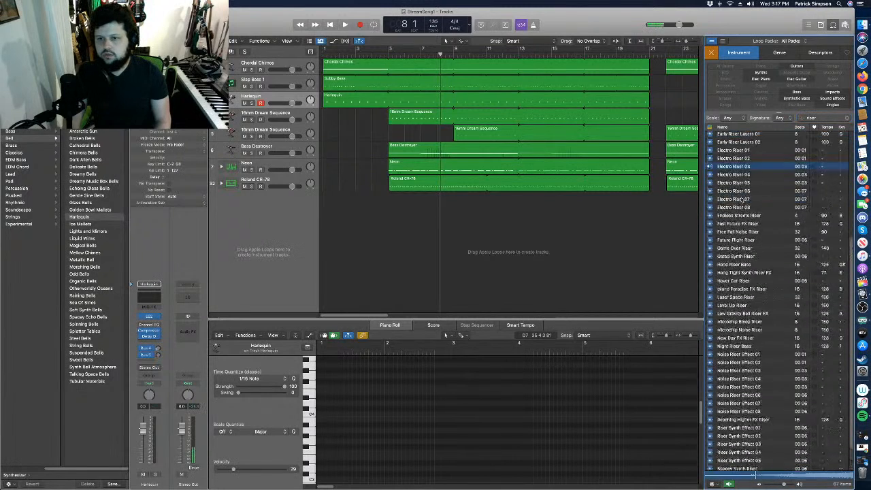
{"action": "left_click_drag", "start_coordinate": [701, 198], "coordinate": [635, 249]}
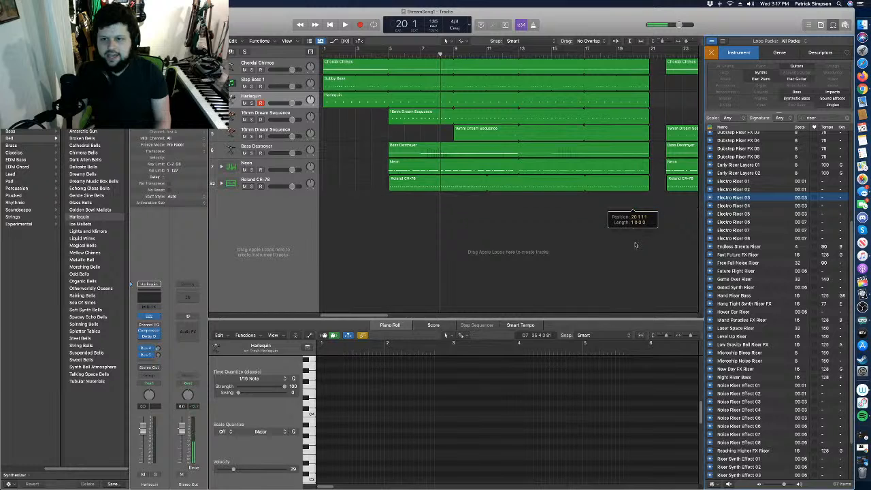
Play the song from bar 1 through the riser transition and trim the Electro Riser 03 region to start just before bar 21.
{"action": "key", "text": "space"}
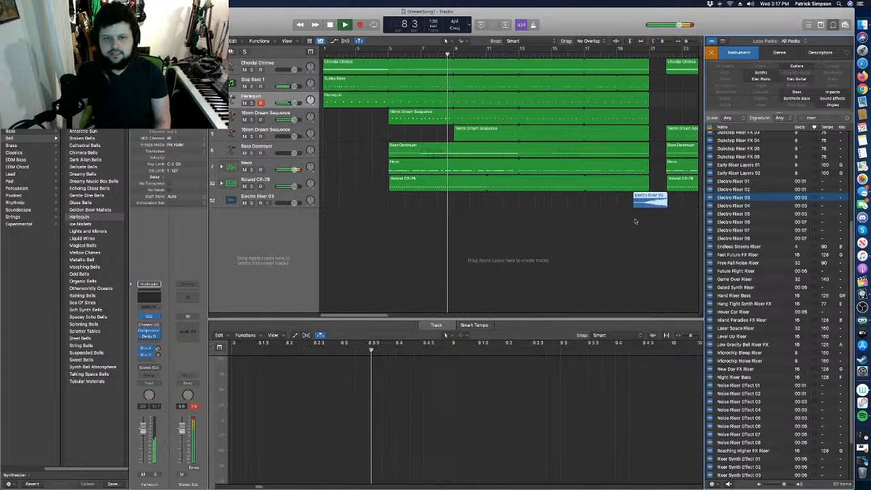
{"action": "key", "text": "Return"}
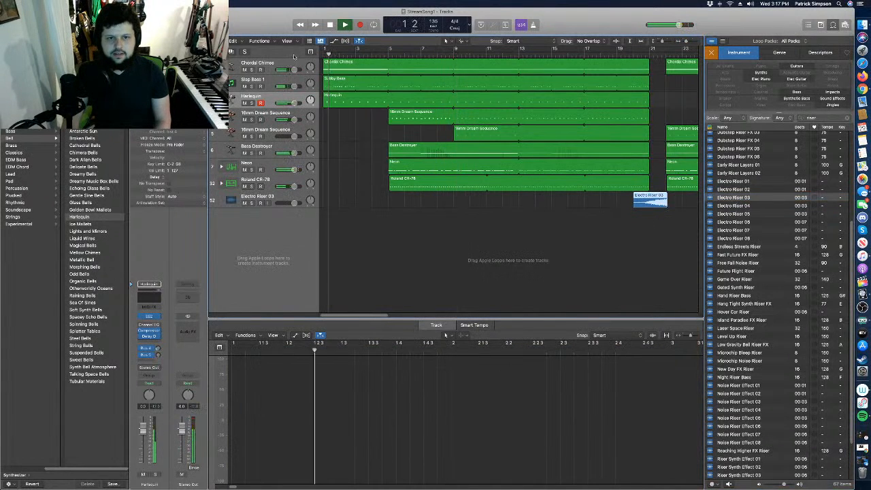
{"action": "key", "text": "space"}
{"action": "key", "text": "Return"}
{"action": "key", "text": "space"}
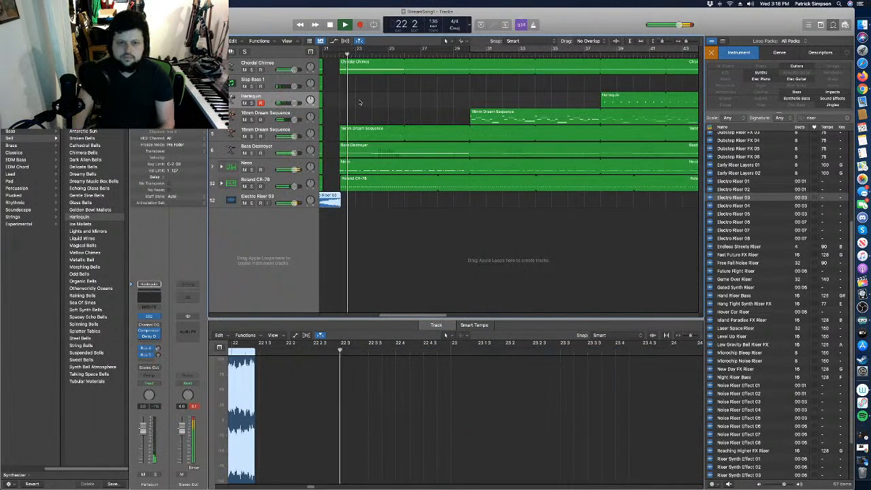
{"action": "left_click_drag", "start_coordinate": [408, 315], "coordinate": [385, 314]}
{"action": "left_click_drag", "start_coordinate": [439, 202], "coordinate": [458, 200]}
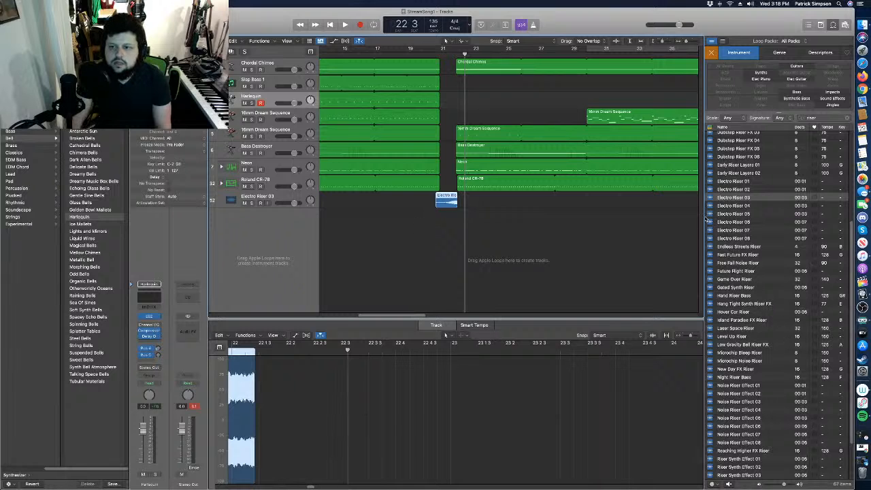
Audition more riser loops and add 80s Synth FX Riser 01 on a new track, aligned under the first riser and ending at bar 22.
{"action": "scroll", "coordinate": [768, 249], "scroll_direction": "down", "scroll_amount": 4}
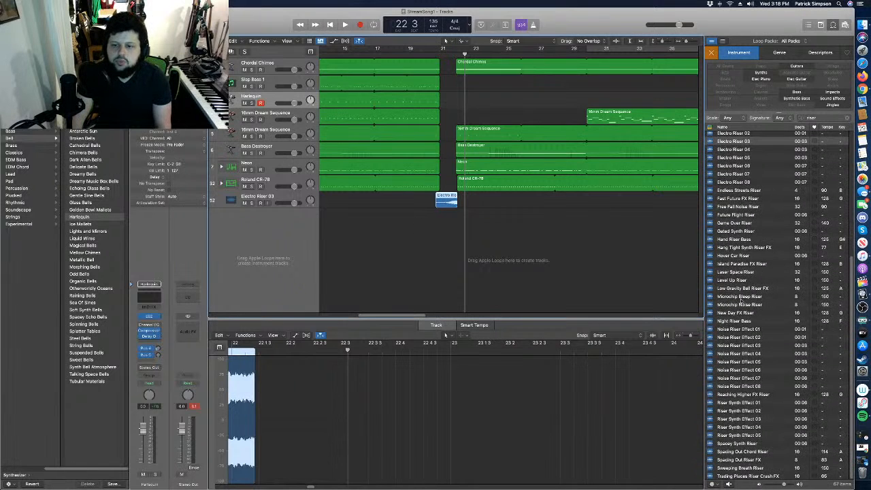
{"action": "left_click", "coordinate": [742, 337]}
{"action": "left_click", "coordinate": [742, 412]}
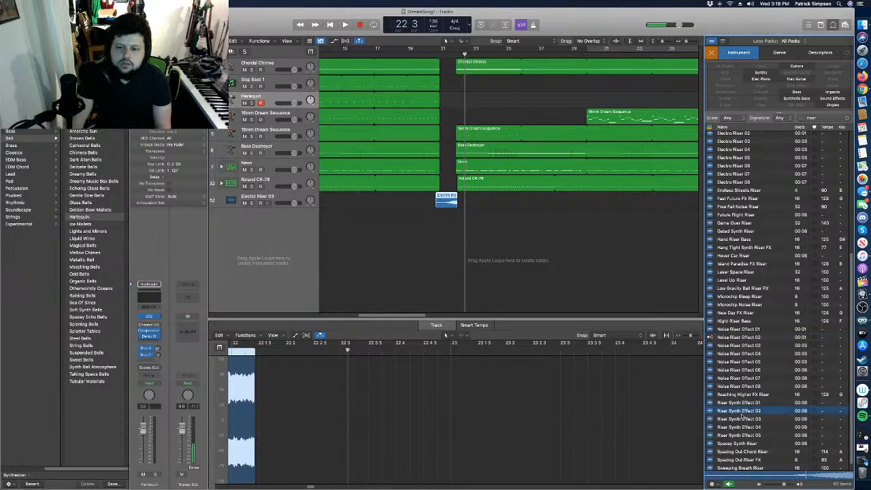
{"action": "left_click", "coordinate": [747, 453]}
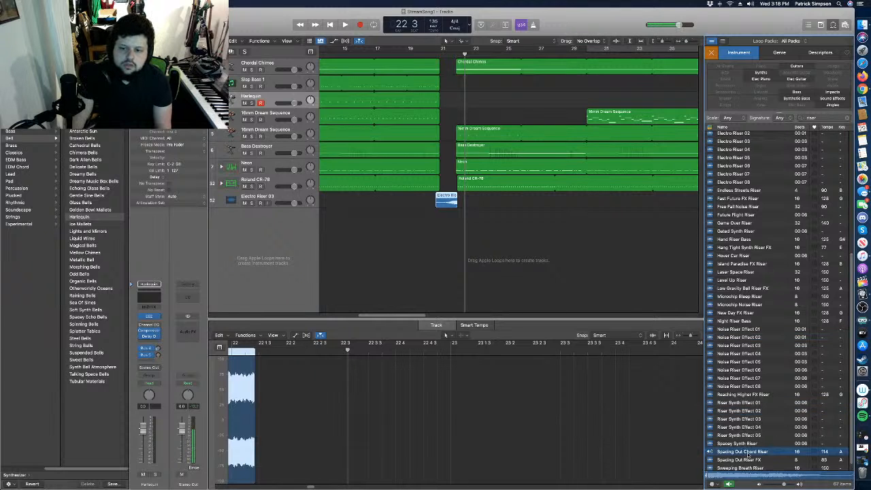
{"action": "scroll", "coordinate": [747, 409], "scroll_direction": "up", "scroll_amount": 12}
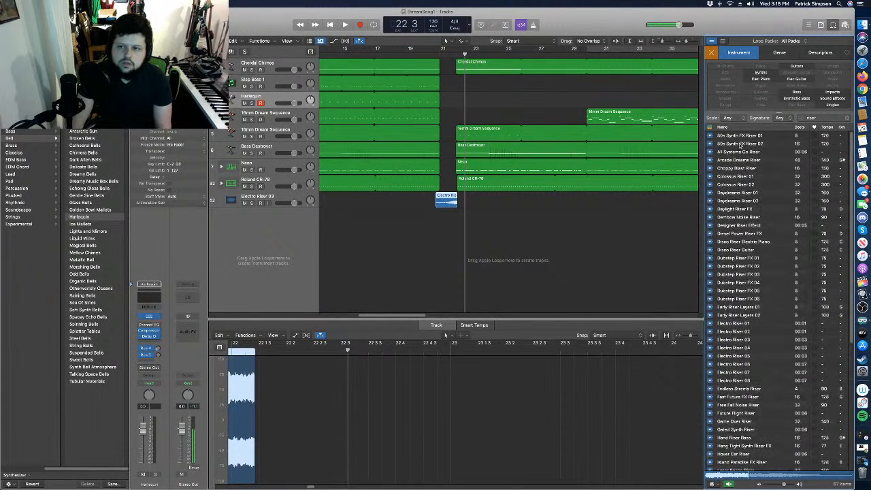
{"action": "left_click", "coordinate": [746, 137]}
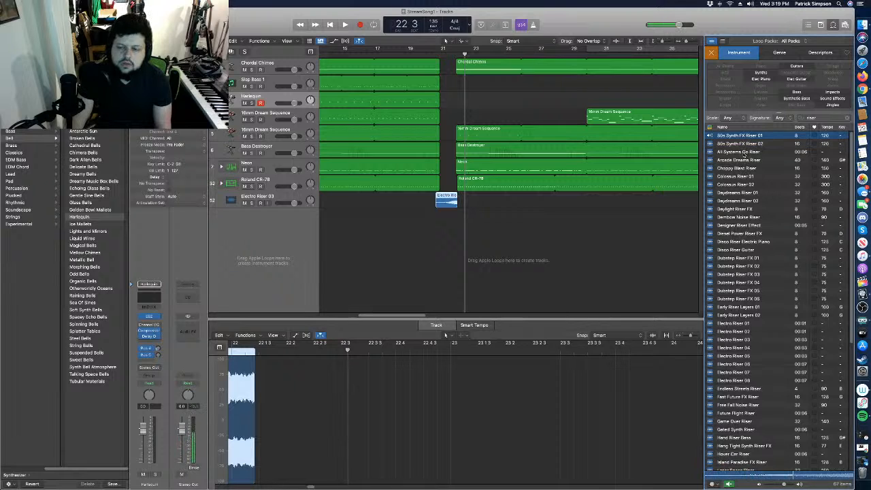
{"action": "left_click_drag", "start_coordinate": [741, 136], "coordinate": [456, 220]}
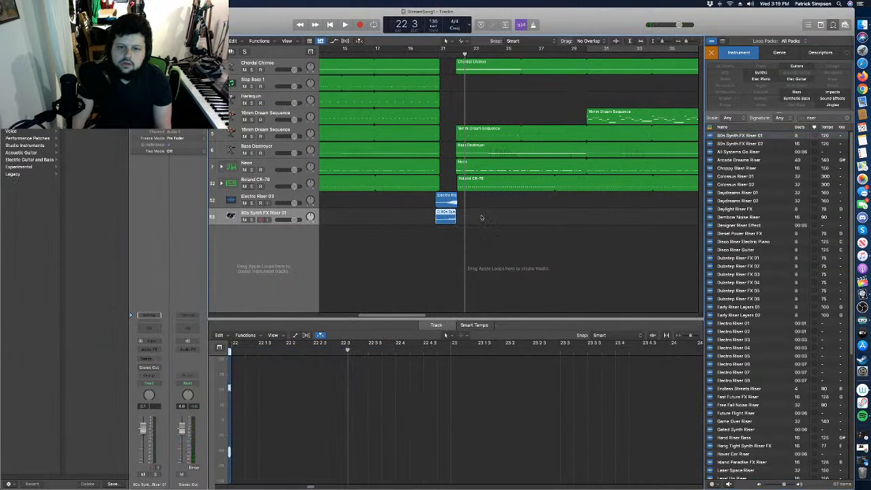
Preview Trading Places Riser Crash FX, clear the riser search and filter the whole loop library to Impacts.
{"action": "left_click", "coordinate": [833, 92]}
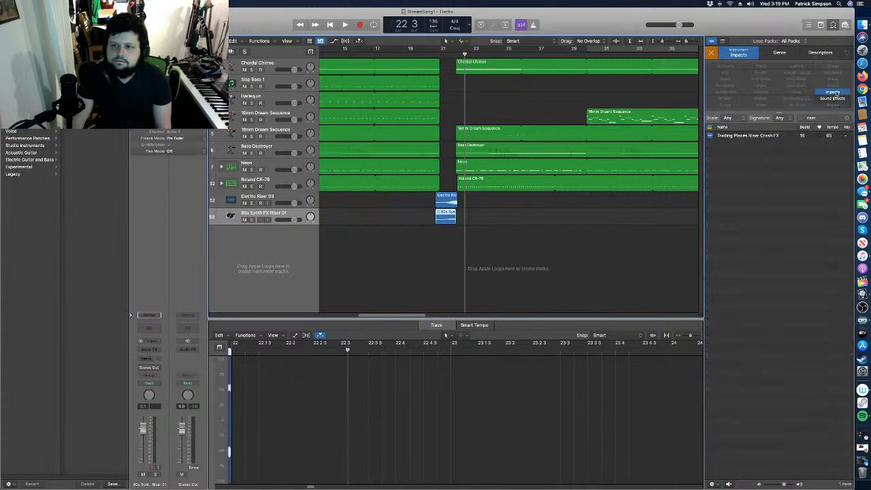
{"action": "left_click", "coordinate": [771, 136]}
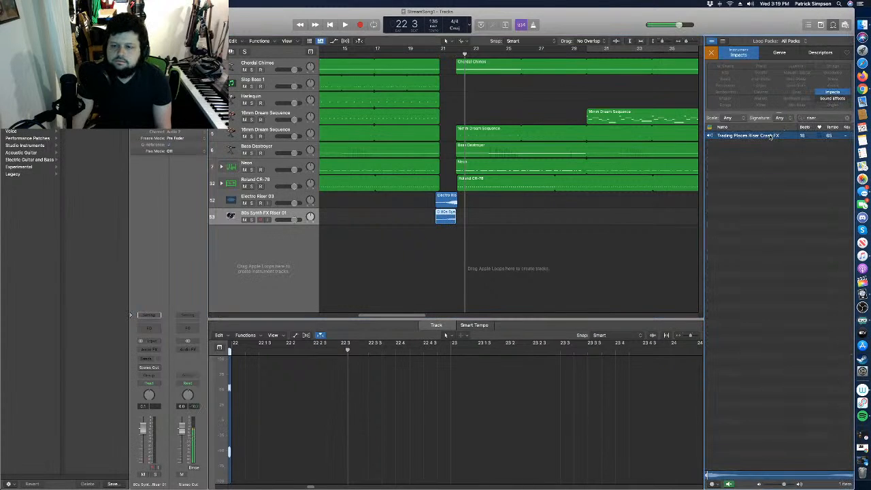
{"action": "left_click", "coordinate": [833, 92]}
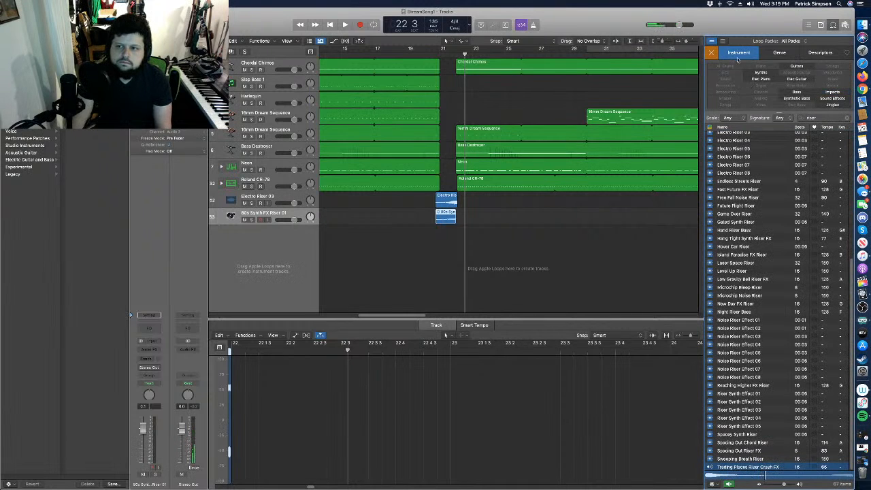
{"action": "left_click", "coordinate": [712, 54]}
{"action": "left_click", "coordinate": [833, 92]}
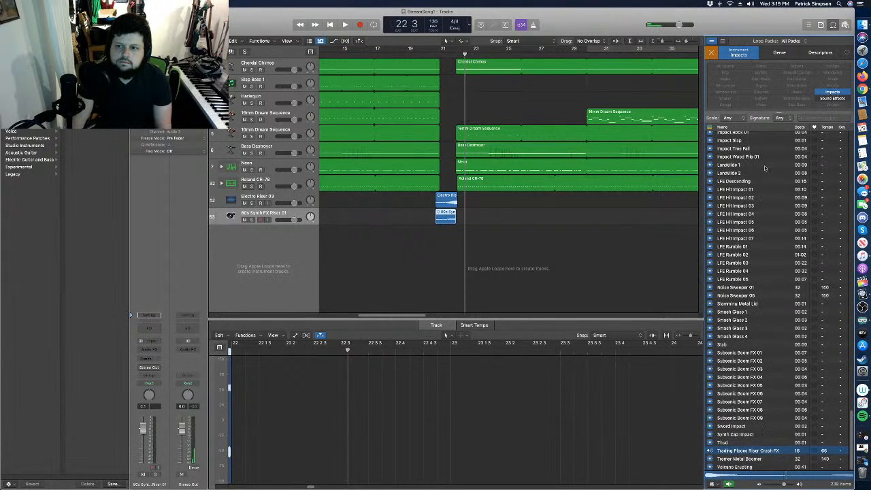
Audition the impact loops LFE Hit Impact 04, Thud and Trading Places Riser Crash FX.
{"action": "left_click", "coordinate": [735, 213]}
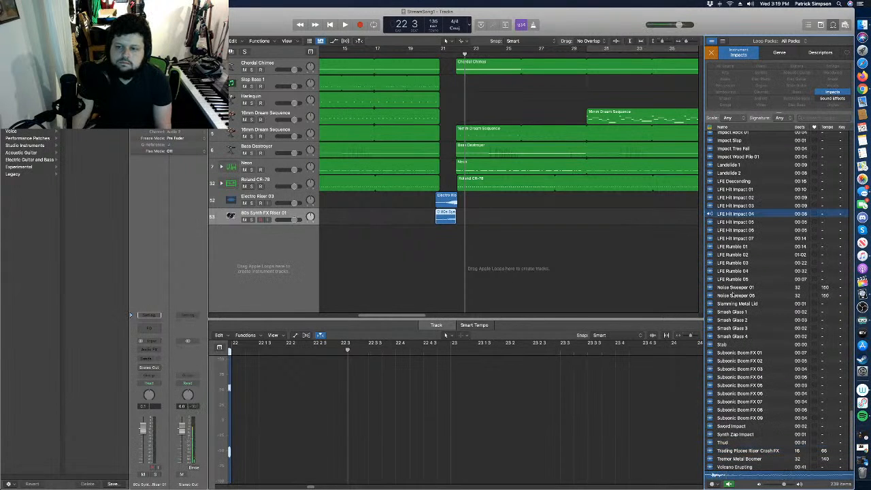
{"action": "left_click", "coordinate": [730, 449]}
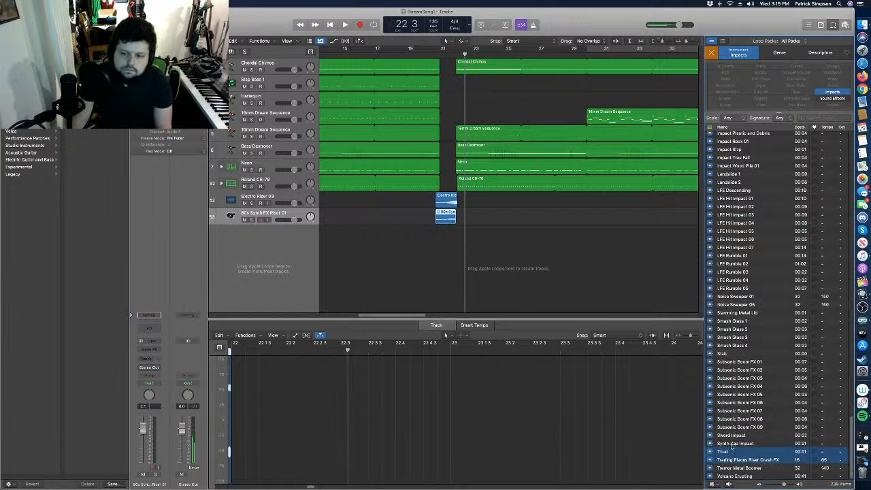
{"action": "left_click", "coordinate": [741, 460]}
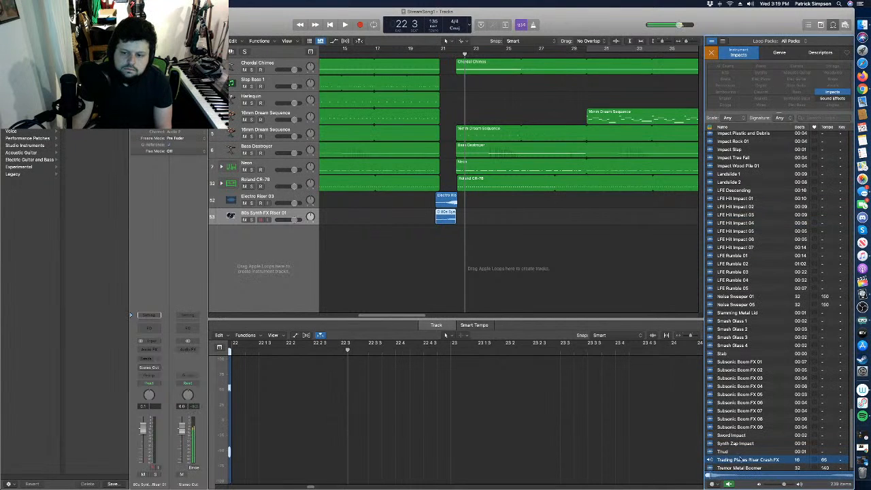
{"action": "left_click", "coordinate": [738, 452]}
Audition Boomer FX loops between 33 and 45 and add Boomer FX 45 on a new track at bar 22.
{"action": "scroll", "coordinate": [735, 329], "scroll_direction": "up", "scroll_amount": 4}
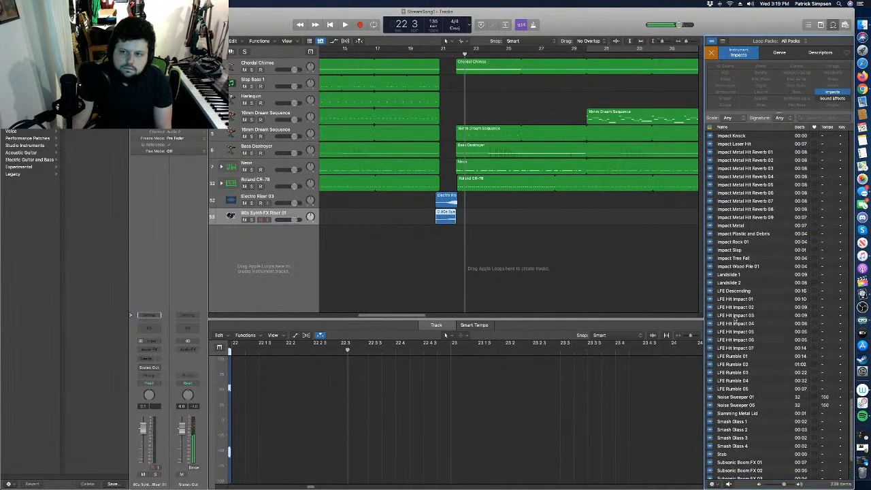
{"action": "scroll", "coordinate": [736, 175], "scroll_direction": "up", "scroll_amount": 20}
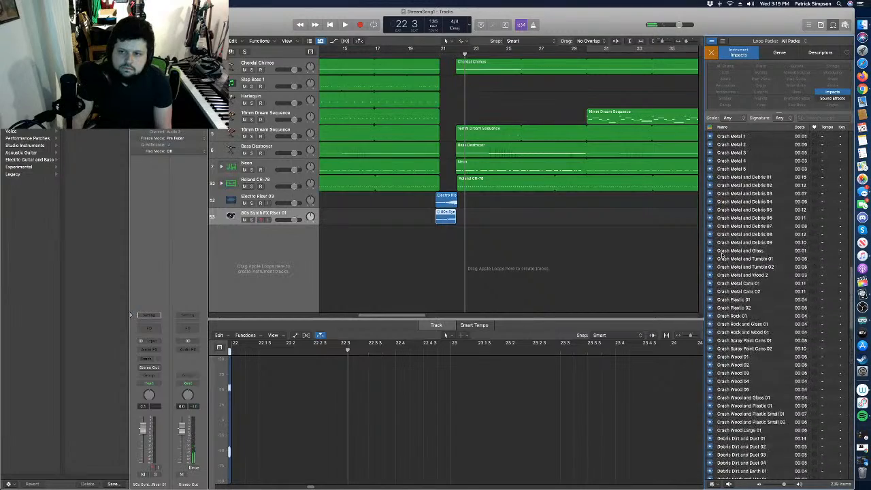
{"action": "scroll", "coordinate": [724, 256], "scroll_direction": "up", "scroll_amount": 7}
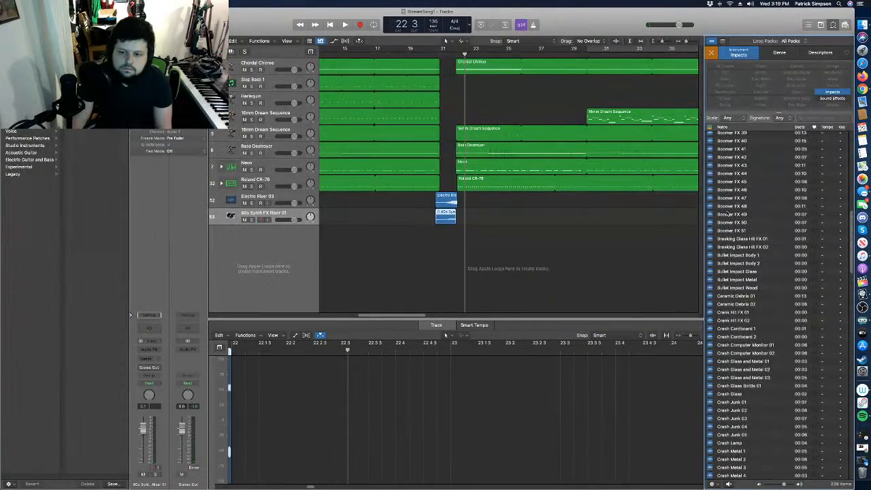
{"action": "scroll", "coordinate": [727, 213], "scroll_direction": "up", "scroll_amount": 5}
{"action": "left_click", "coordinate": [728, 209]}
{"action": "left_click", "coordinate": [725, 242]}
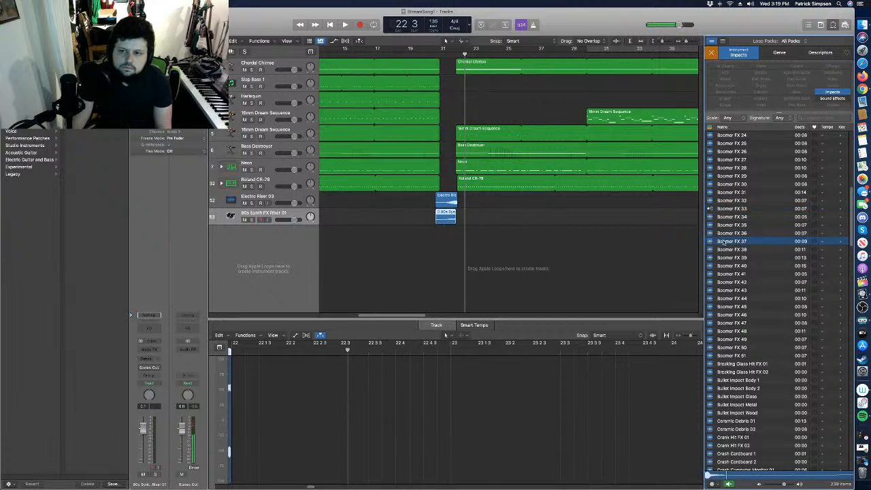
{"action": "left_click", "coordinate": [736, 258]}
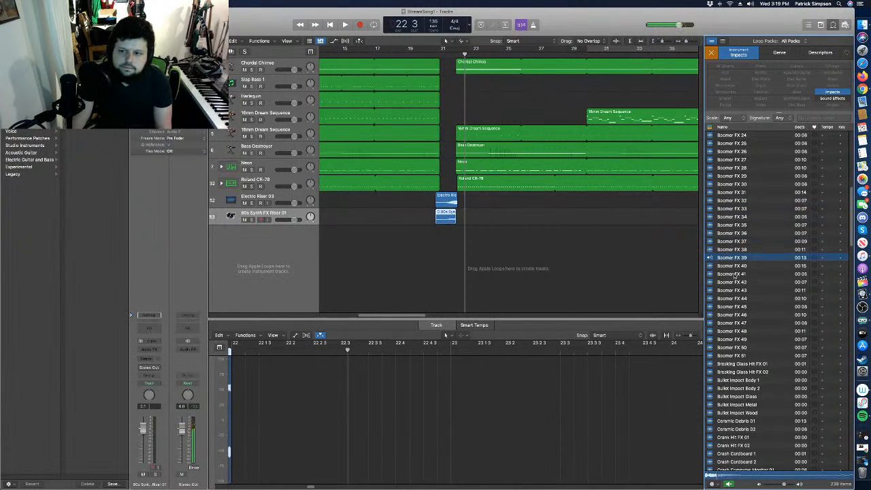
{"action": "left_click", "coordinate": [735, 267]}
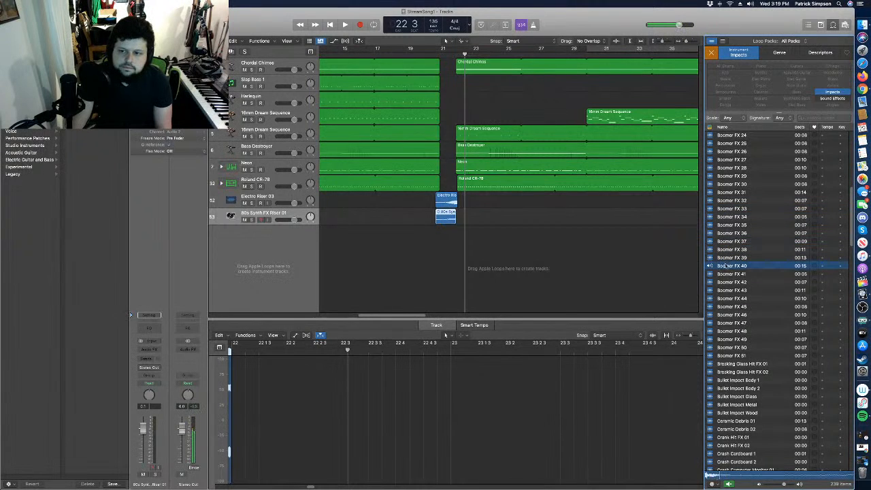
{"action": "left_click", "coordinate": [730, 274]}
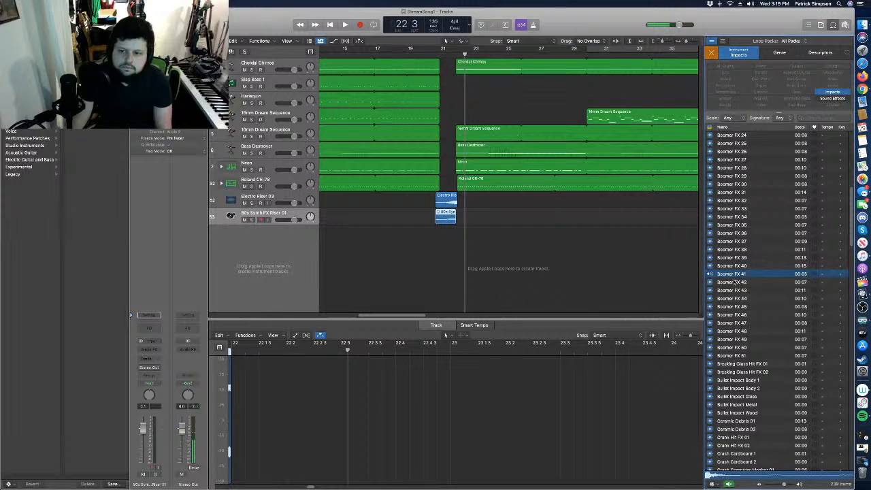
{"action": "left_click", "coordinate": [736, 281]}
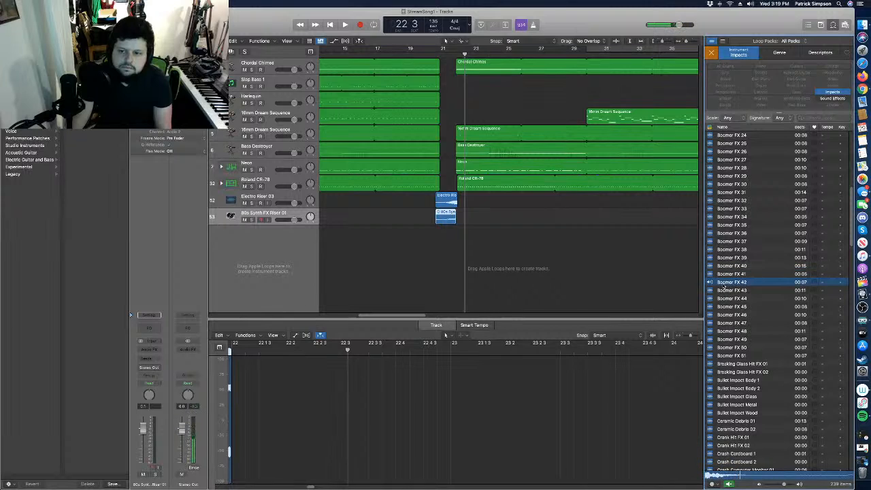
{"action": "left_click", "coordinate": [726, 300]}
{"action": "left_click", "coordinate": [731, 308]}
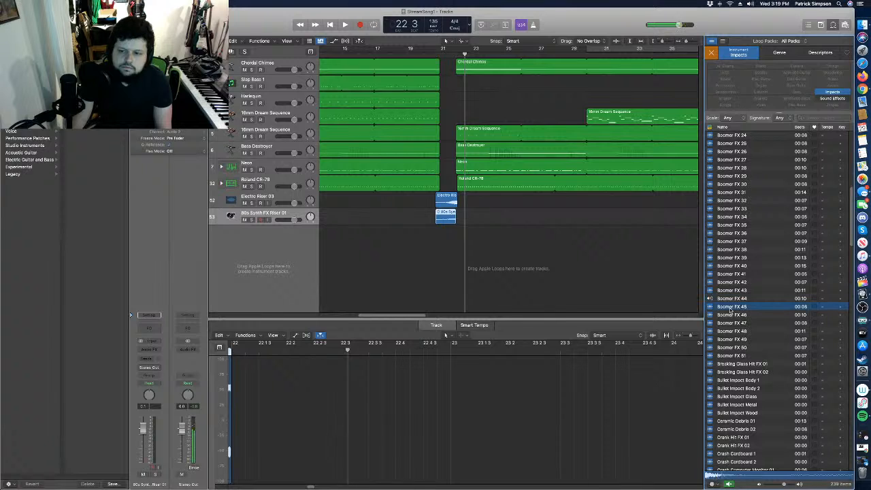
{"action": "left_click_drag", "start_coordinate": [664, 311], "coordinate": [459, 250]}
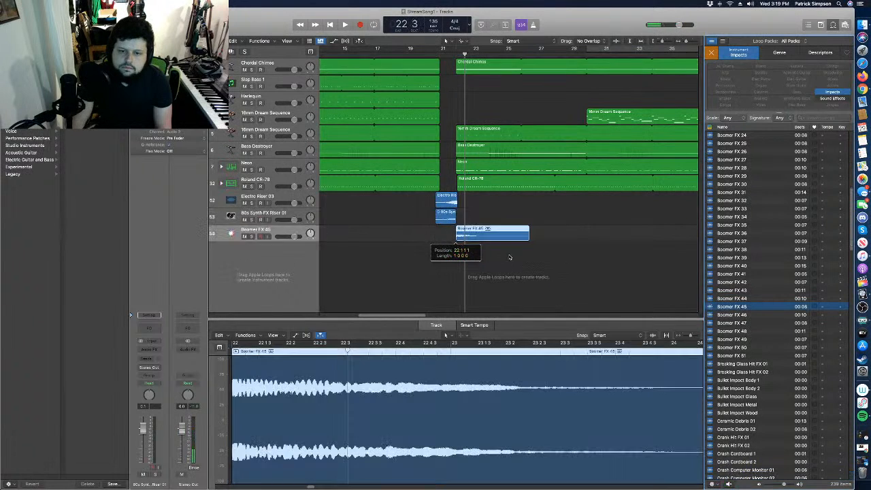
Play the song from about bar 19 through the transition with the Boomer FX 45 impact and return the playhead to just before bar 22.
{"action": "left_click", "coordinate": [410, 47]}
{"action": "key", "text": "space"}
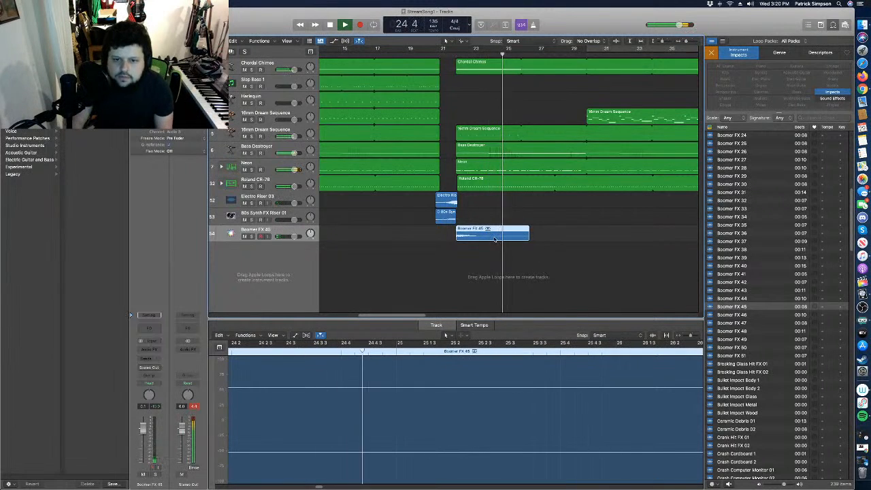
{"action": "left_click", "coordinate": [453, 53]}
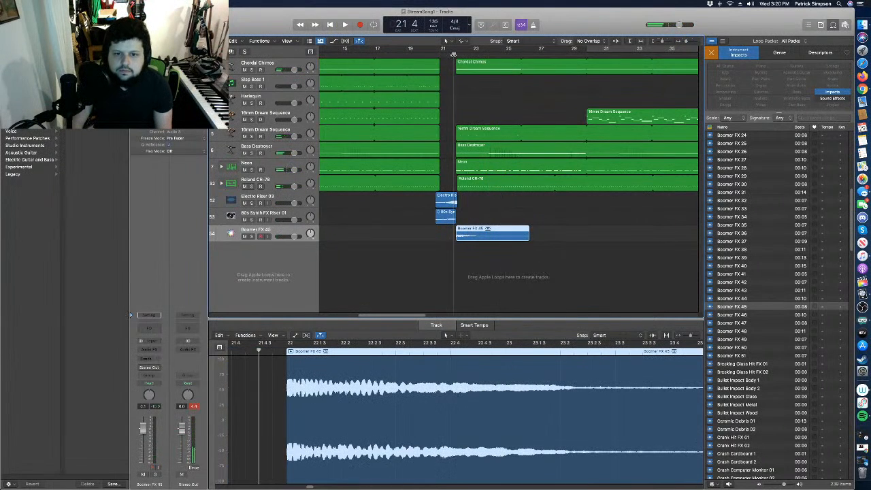
Solo the two riser tracks and Boomer FX 45, listen to them across bar 22, and turn the solos off.
{"action": "left_click", "coordinate": [252, 204]}
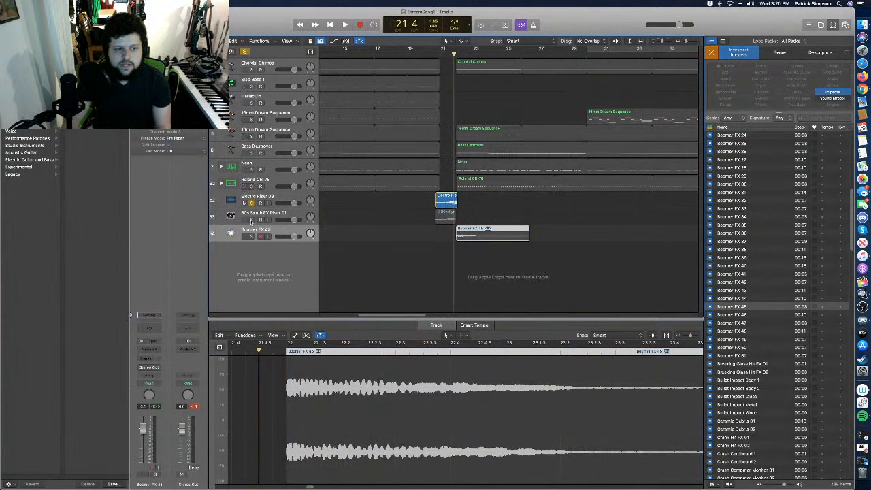
{"action": "left_click", "coordinate": [252, 237]}
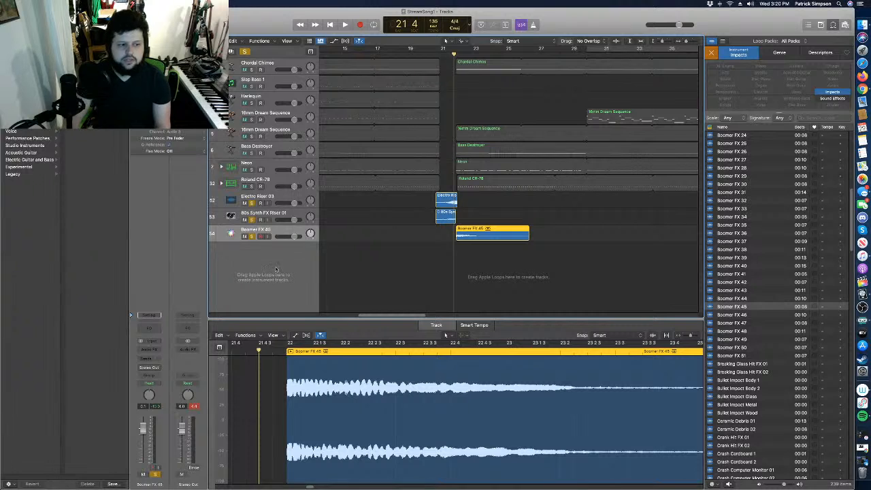
{"action": "key", "text": "space"}
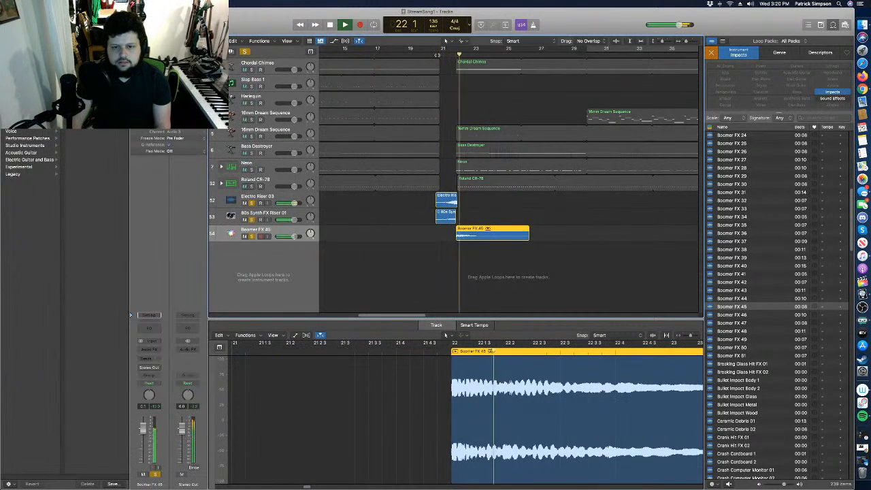
{"action": "key", "text": "space"}
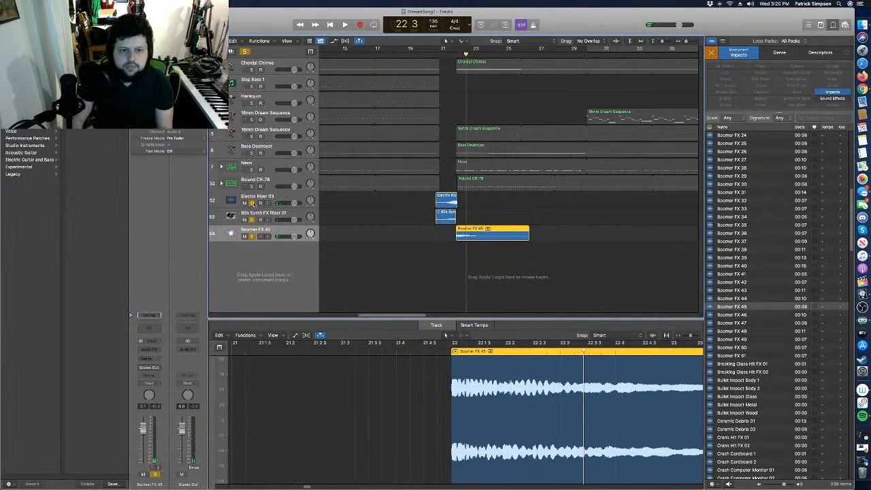
{"action": "left_click", "coordinate": [252, 236]}
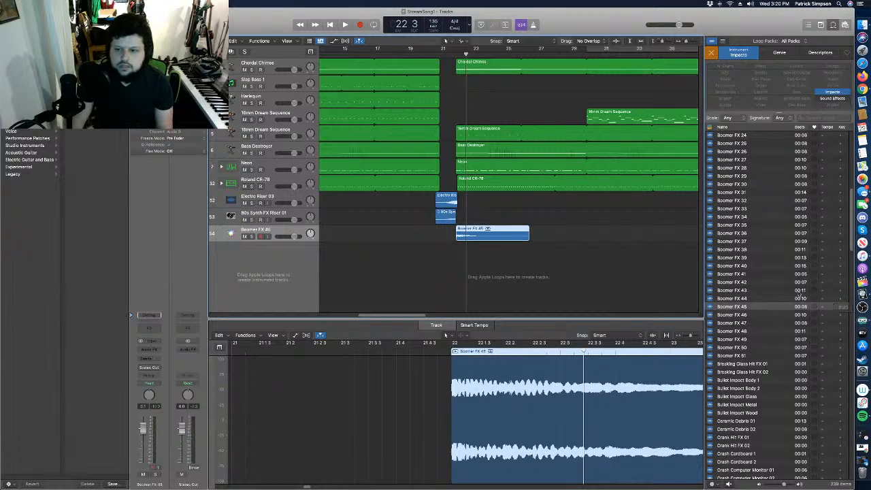
Audition Boomer FX 47, 49 and 51 and add Boomer FX 51 on a new track at bar 22.
{"action": "left_click", "coordinate": [737, 323]}
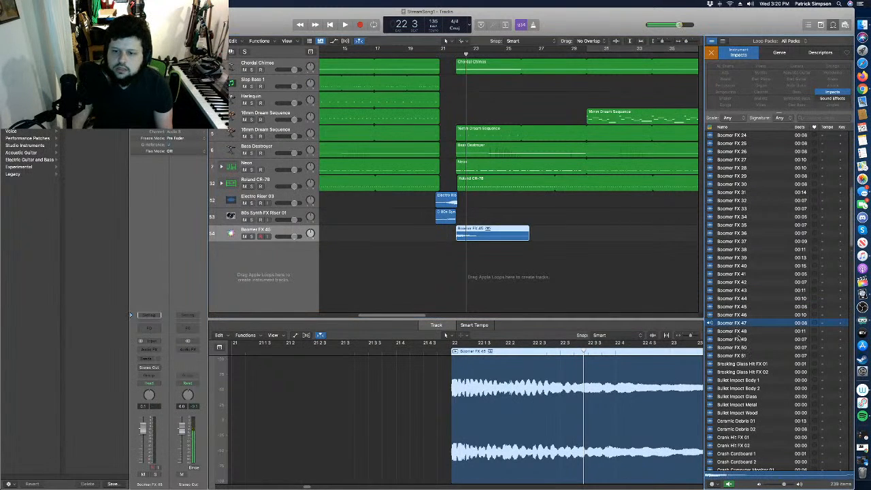
{"action": "left_click", "coordinate": [740, 339]}
{"action": "left_click", "coordinate": [740, 355]}
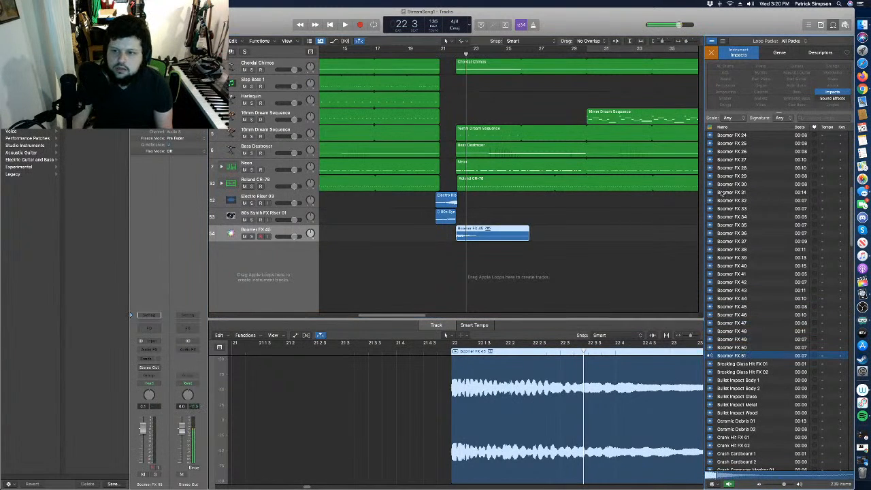
{"action": "left_click_drag", "start_coordinate": [670, 342], "coordinate": [458, 261]}
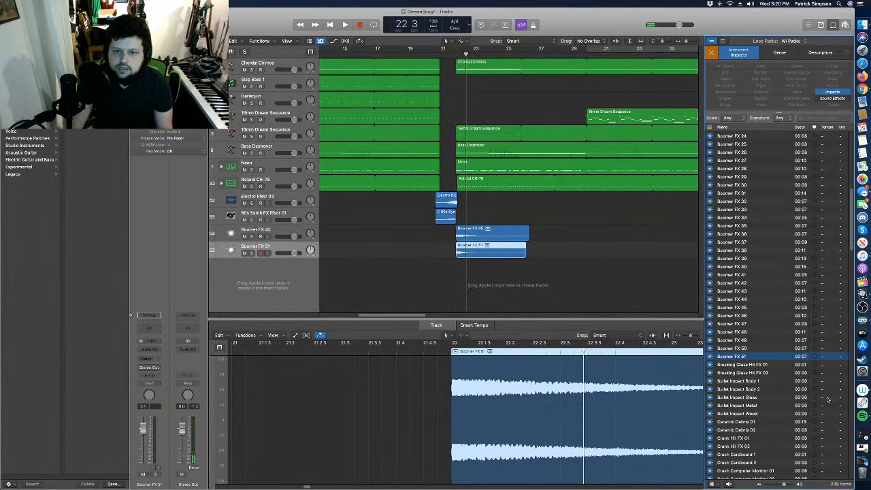
Add Trading Places Riser Crash FX on a new track at bar 22 and shorten its region to about one and a half bars.
{"action": "scroll", "coordinate": [764, 433], "scroll_direction": "down", "scroll_amount": 15}
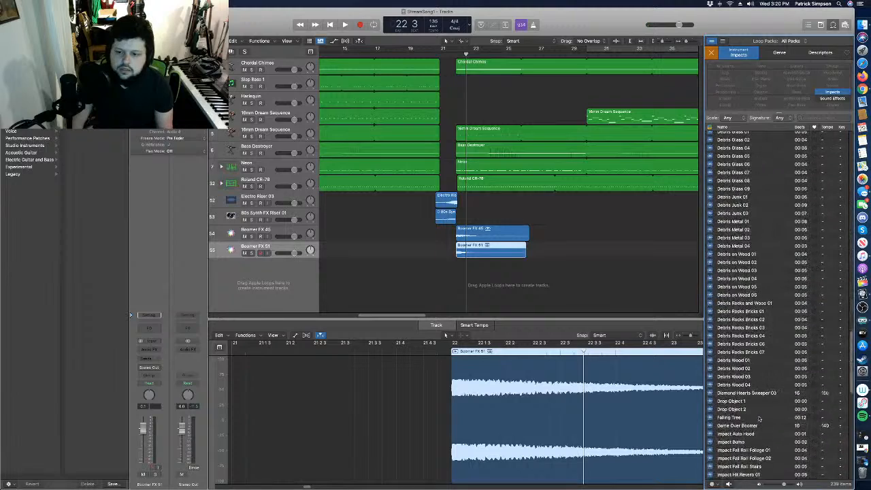
{"action": "scroll", "coordinate": [759, 419], "scroll_direction": "down", "scroll_amount": 8}
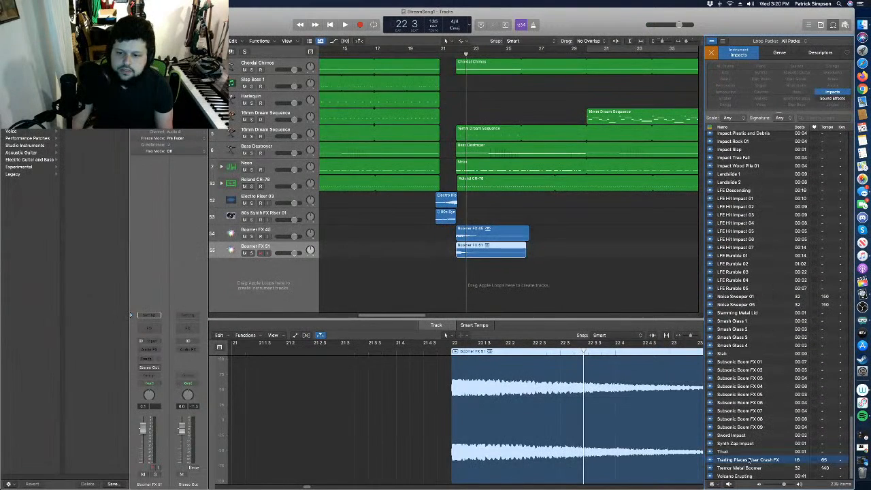
{"action": "left_click_drag", "start_coordinate": [723, 462], "coordinate": [457, 280]}
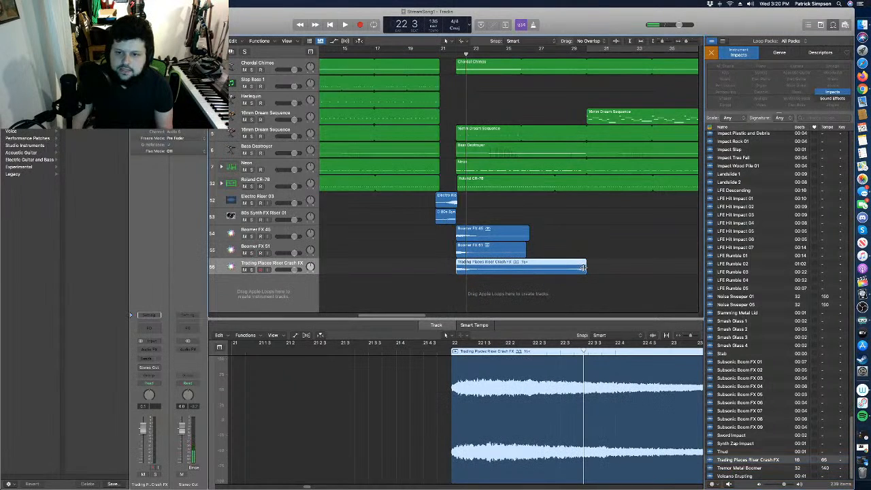
{"action": "left_click_drag", "start_coordinate": [583, 267], "coordinate": [480, 279]}
Play the transition, extend the Trading Places Riser Crash FX region to about bar 25.5 and fade out its end with the Fade tool.
{"action": "left_click_drag", "start_coordinate": [390, 53], "coordinate": [374, 53]}
{"action": "key", "text": "space"}
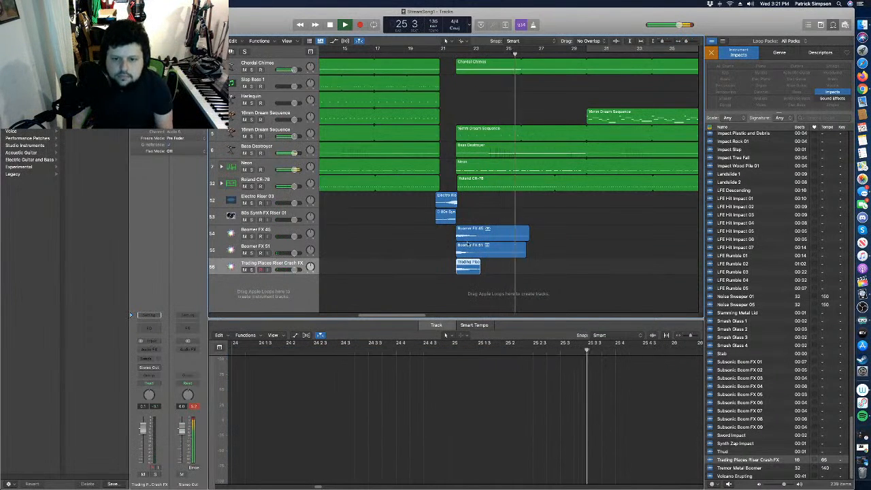
{"action": "left_click_drag", "start_coordinate": [480, 270], "coordinate": [515, 271]}
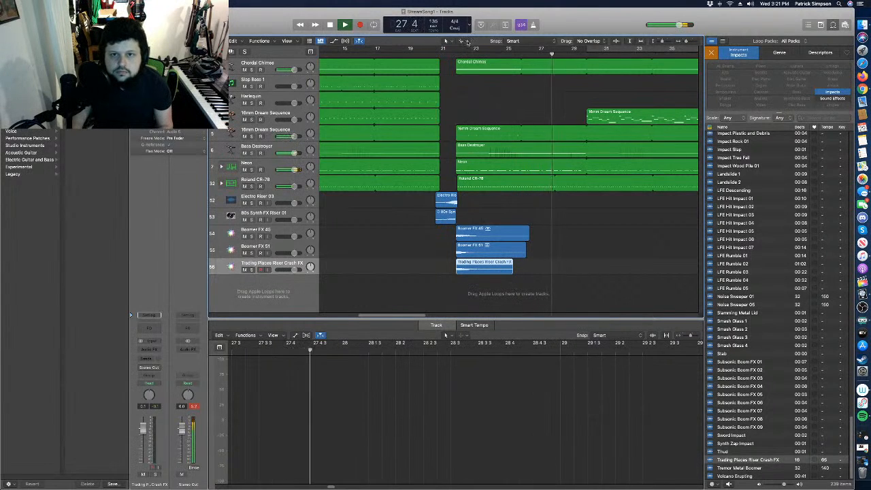
{"action": "key", "text": "t"}
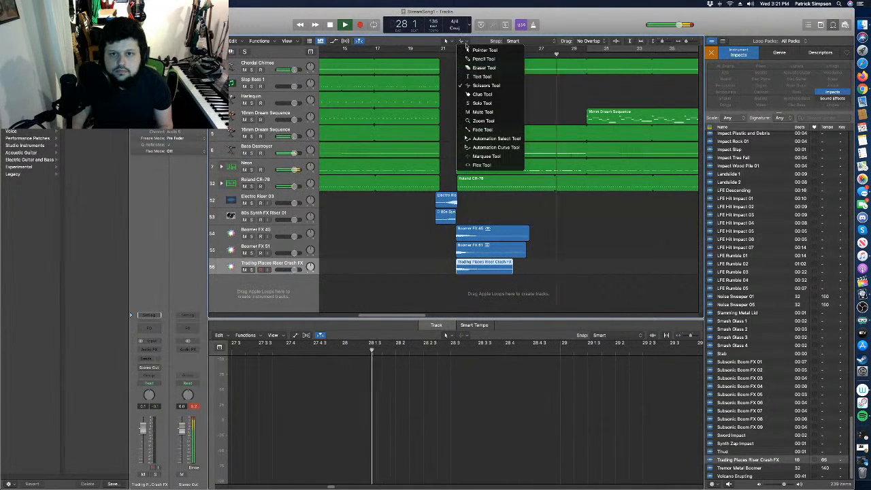
{"action": "left_click", "coordinate": [483, 129]}
{"action": "left_click_drag", "start_coordinate": [521, 267], "coordinate": [495, 267]}
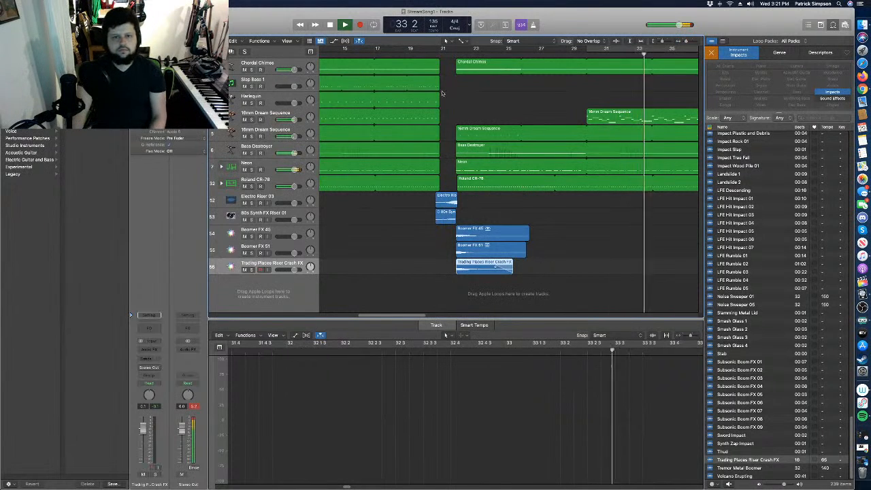
Play the song from about bar 20 through the end of the second section at bar 46.
{"action": "left_click", "coordinate": [428, 54]}
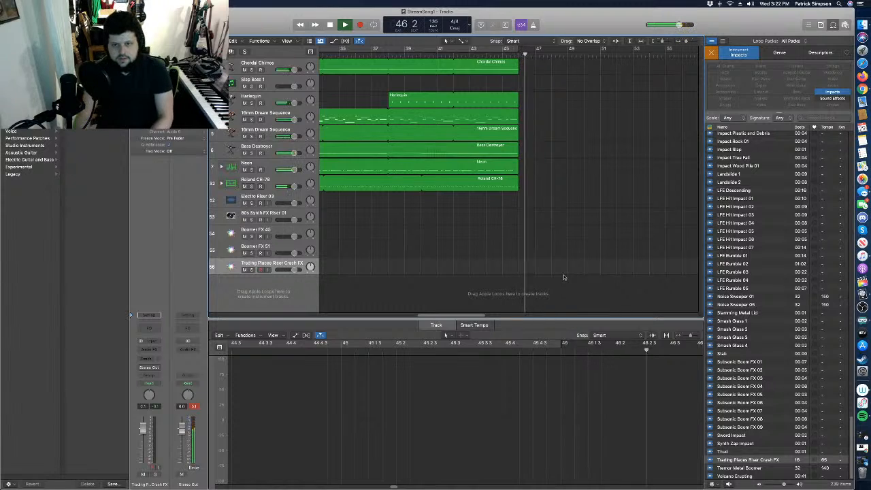
{"action": "key", "text": "space"}
Return the playhead to the start of the song and switch the position display to Beats & Time (Large).
{"action": "left_click_drag", "start_coordinate": [446, 311], "coordinate": [255, 317]}
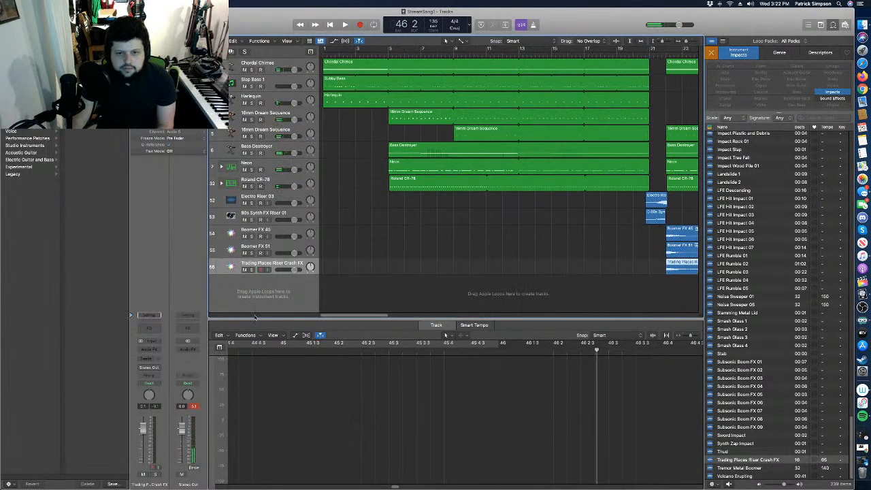
{"action": "key", "text": "Return"}
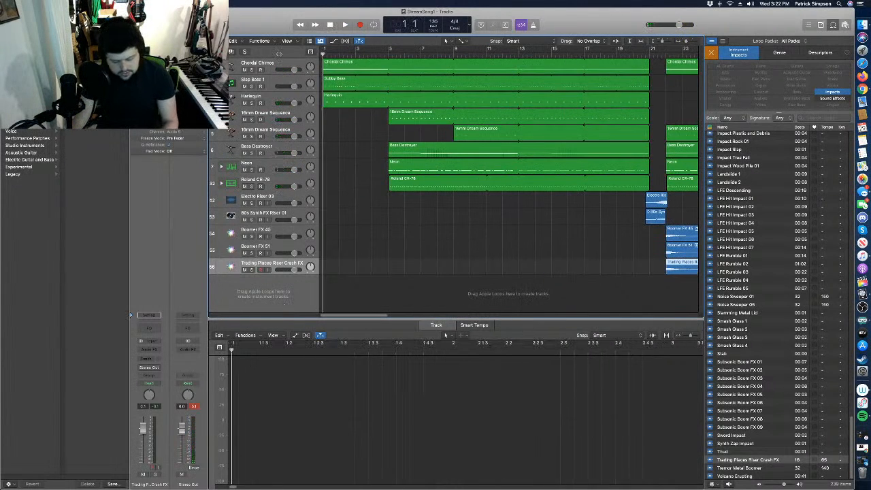
{"action": "left_click", "coordinate": [469, 25]}
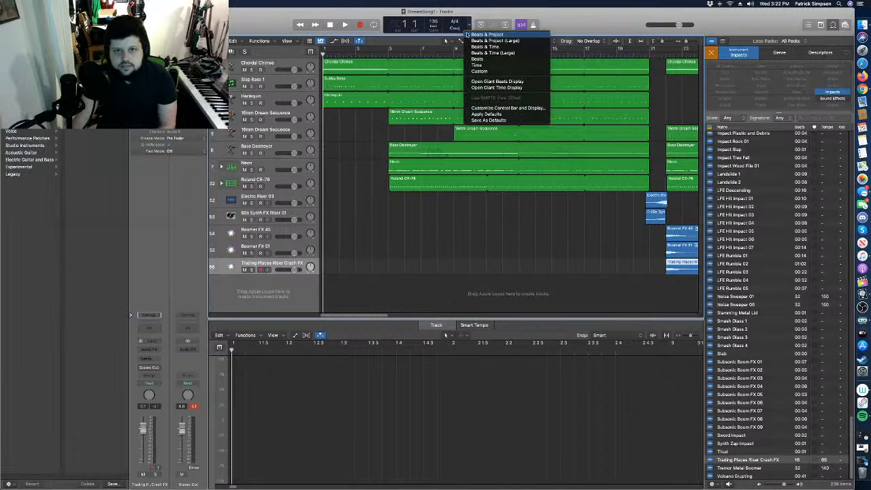
{"action": "left_click", "coordinate": [481, 52]}
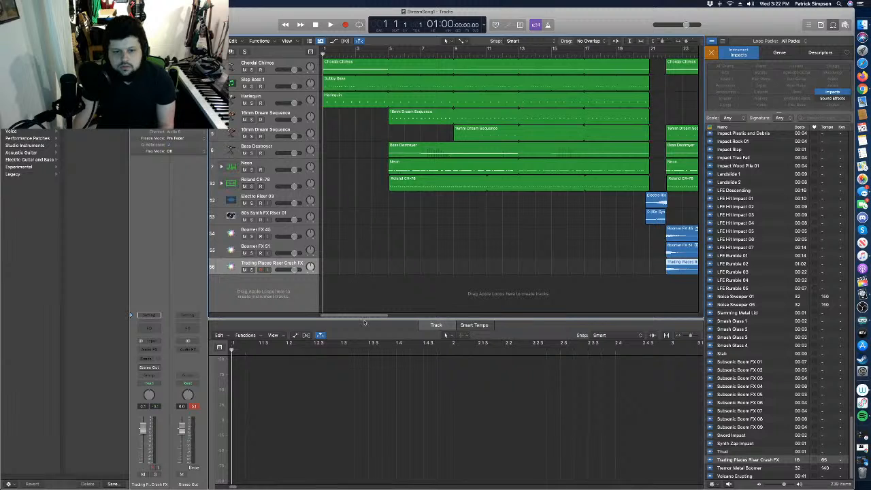
Place the playhead at the song's end at bar 46, return it to the start and play to about bar 12.
{"action": "left_click_drag", "start_coordinate": [364, 317], "coordinate": [461, 309]}
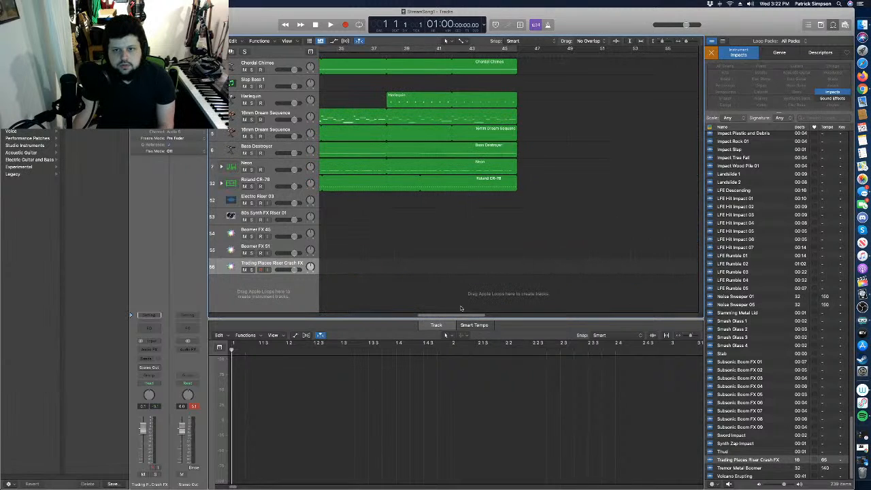
{"action": "left_click", "coordinate": [518, 55]}
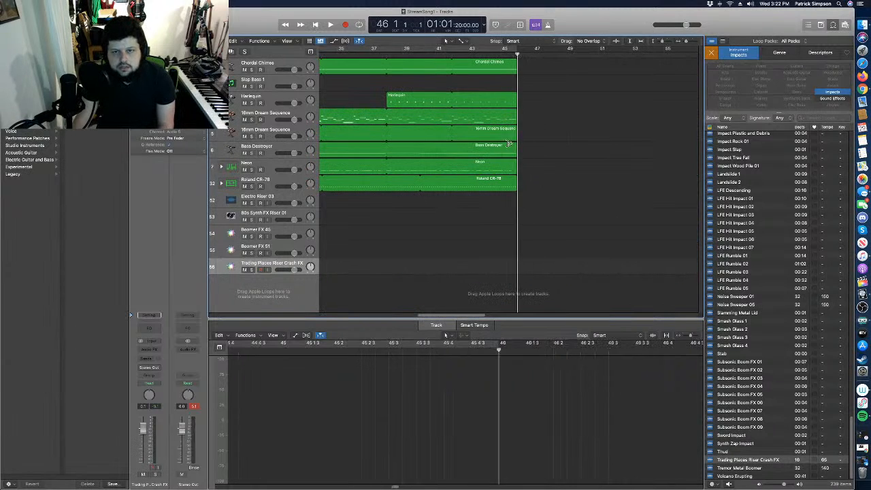
{"action": "left_click_drag", "start_coordinate": [468, 317], "coordinate": [311, 311]}
{"action": "key", "text": "Return"}
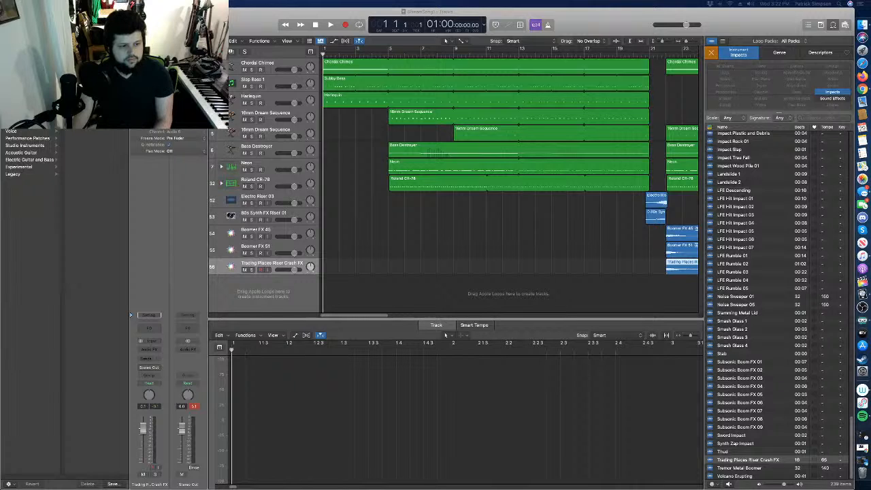
{"action": "key", "text": "space"}
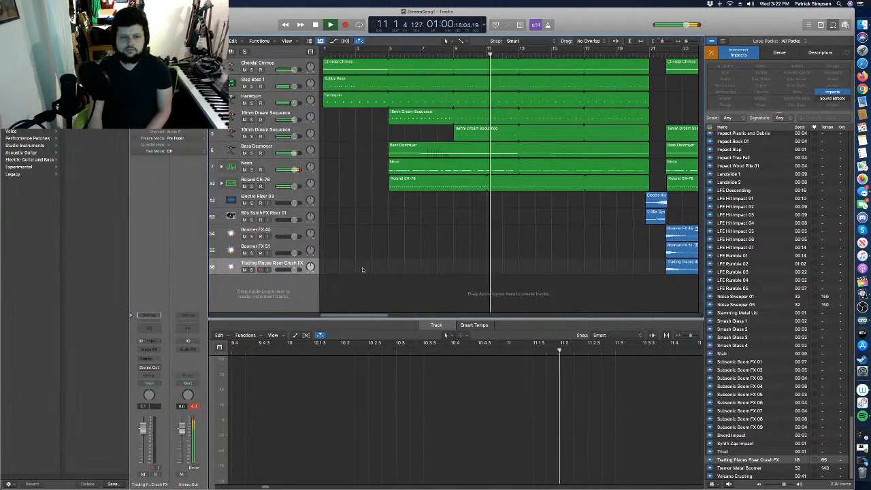
{"action": "key", "text": "space"}
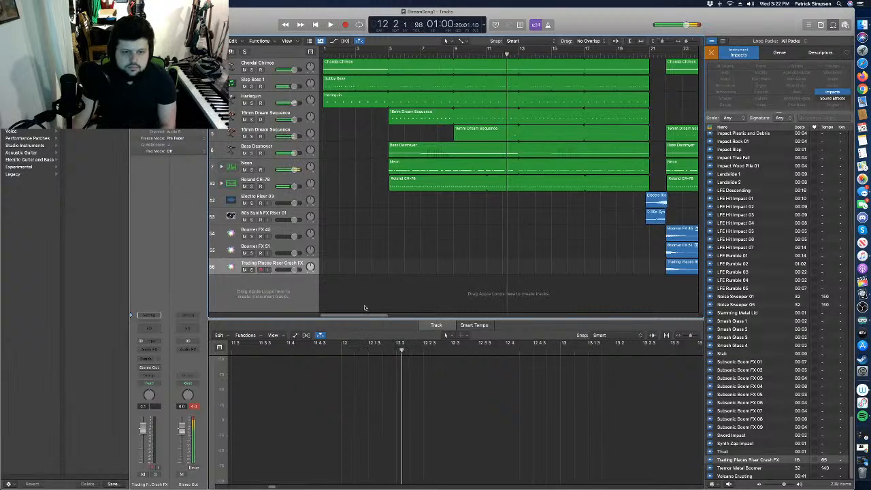
Insert a Compressor plug-in on the Stereo Out channel strip.
{"action": "left_click", "coordinate": [188, 349]}
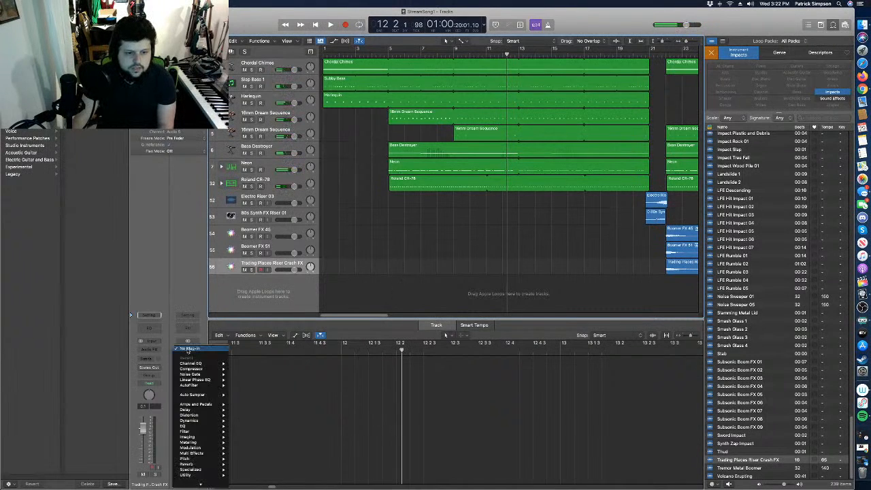
{"action": "left_click", "coordinate": [379, 295]}
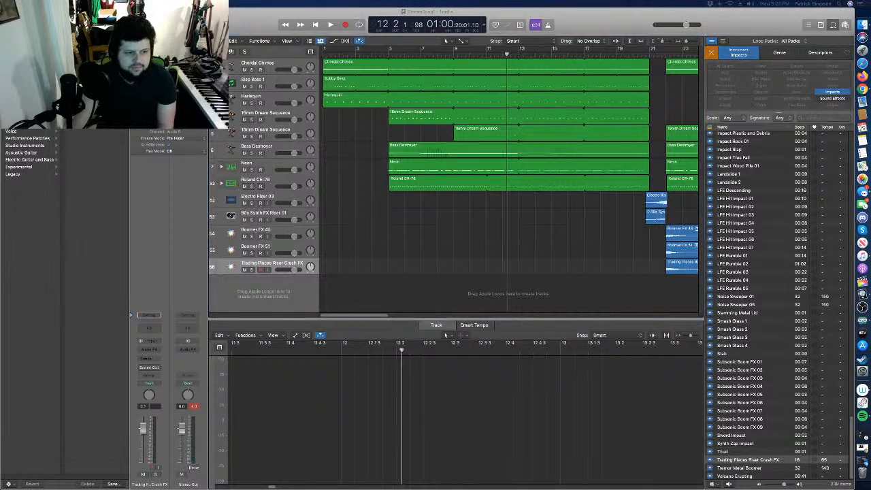
{"action": "left_click", "coordinate": [189, 349]}
{"action": "left_click", "coordinate": [189, 350]}
{"action": "left_click", "coordinate": [189, 349]}
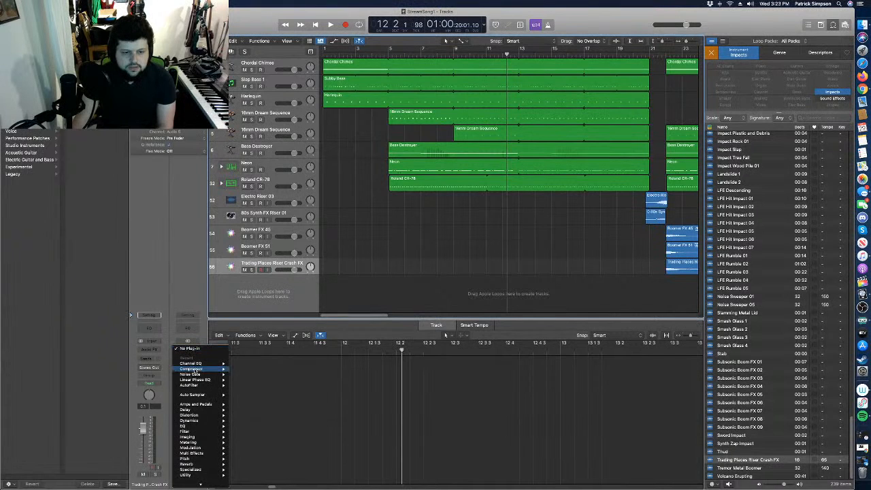
{"action": "left_click", "coordinate": [243, 369]}
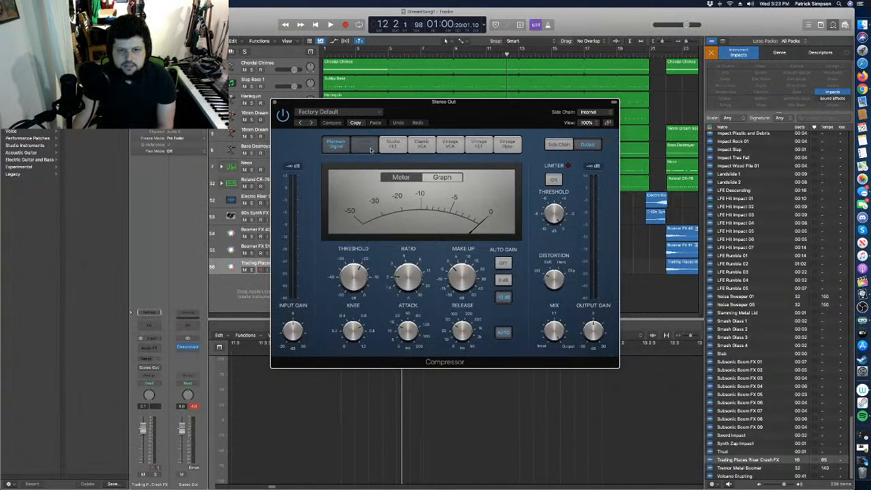
Browse the circuit models of the Stereo Out Compressor, choose Studio FET and close the plug-in window.
{"action": "left_click", "coordinate": [371, 150]}
{"action": "left_click", "coordinate": [393, 146]}
{"action": "left_click", "coordinate": [421, 146]}
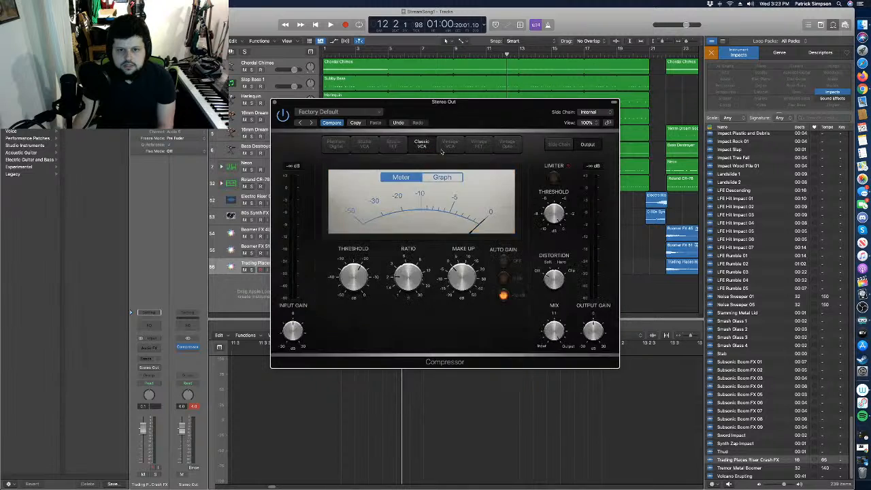
{"action": "left_click", "coordinate": [450, 146]}
{"action": "left_click", "coordinate": [479, 147]}
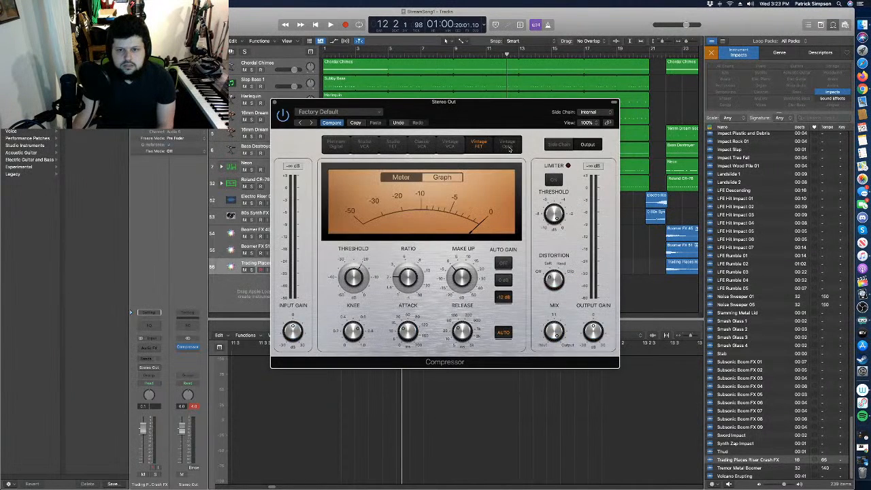
{"action": "left_click", "coordinate": [509, 146]}
{"action": "left_click", "coordinate": [364, 146]}
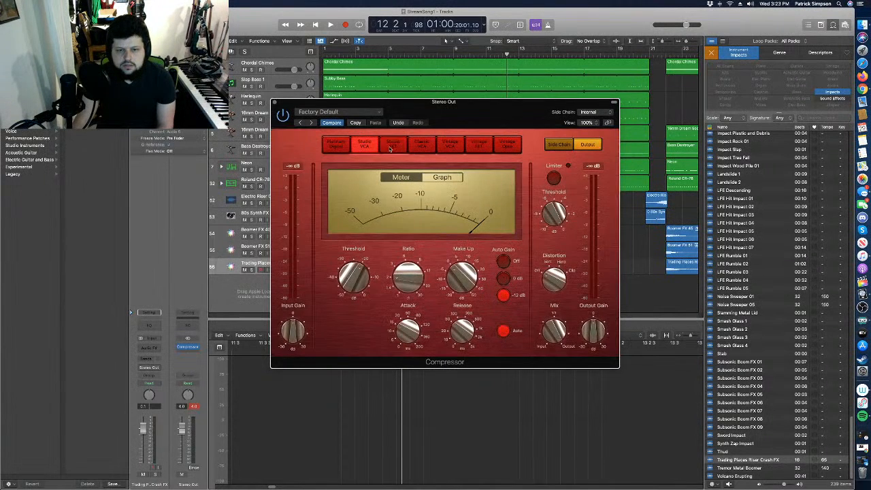
{"action": "left_click", "coordinate": [393, 145]}
{"action": "left_click", "coordinate": [275, 103]}
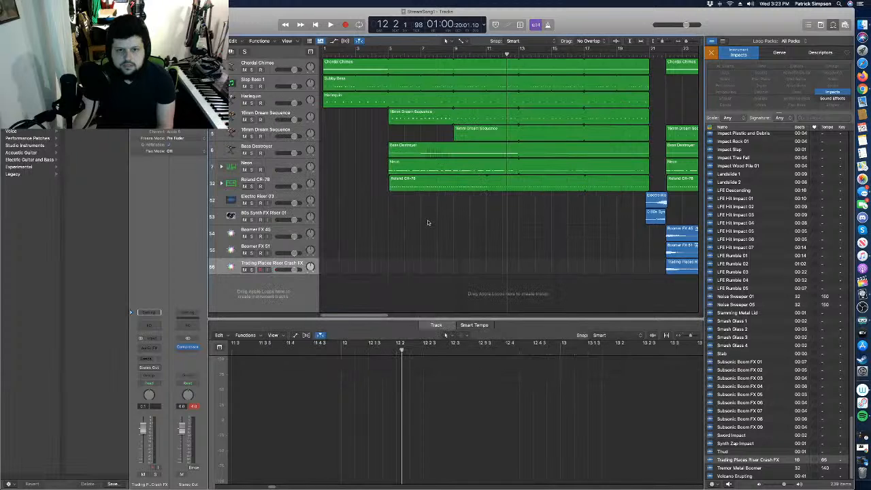
Compare the Stereo Out Compressor's circuit models while the song plays from the start, settle on Studio FET and close the plug-in window.
{"action": "key", "text": "space"}
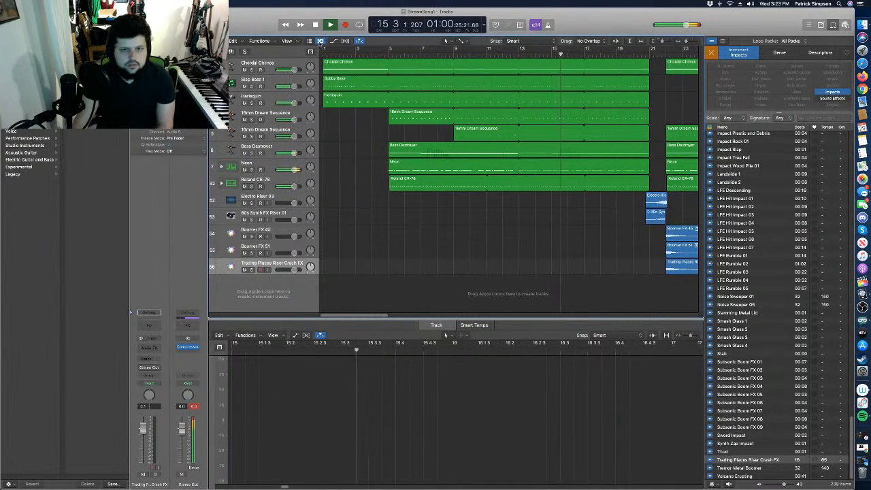
{"action": "key", "text": "Return"}
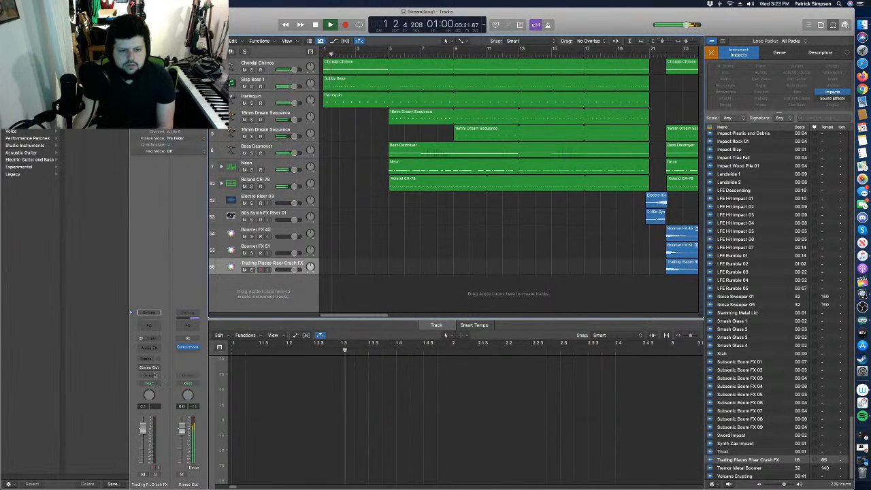
{"action": "left_click", "coordinate": [189, 348]}
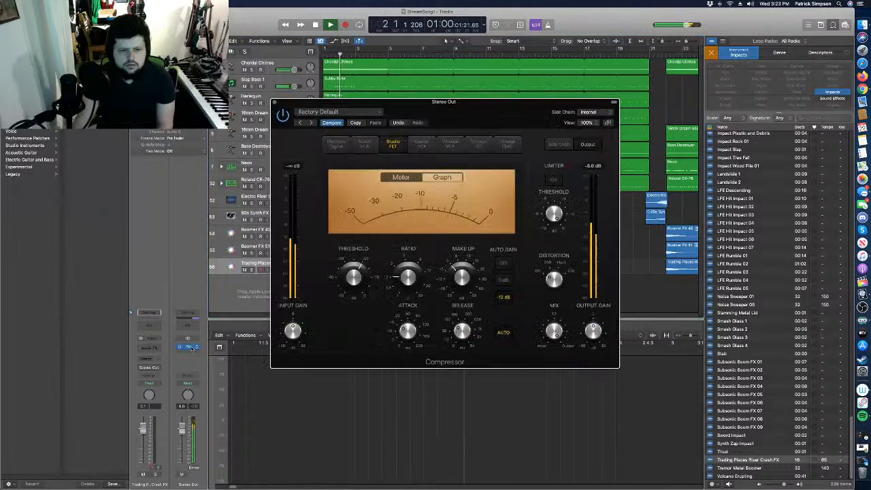
{"action": "left_click", "coordinate": [365, 144]}
{"action": "left_click", "coordinate": [390, 147]}
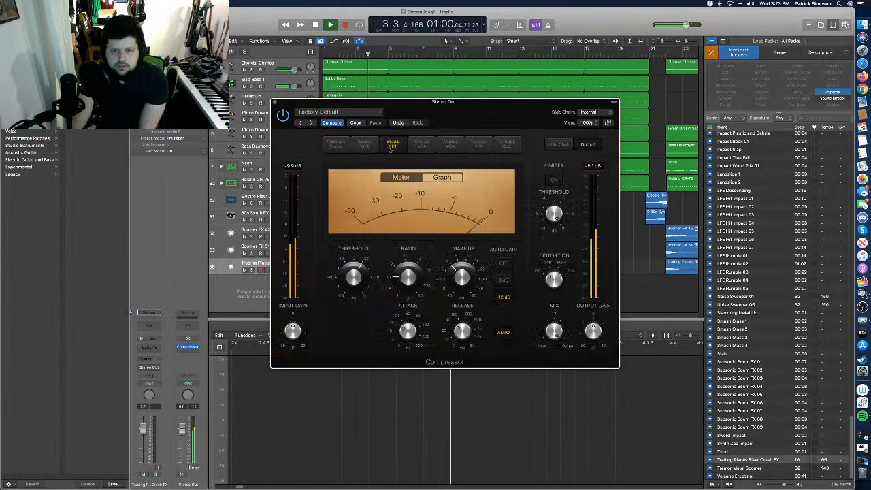
{"action": "left_click", "coordinate": [421, 145]}
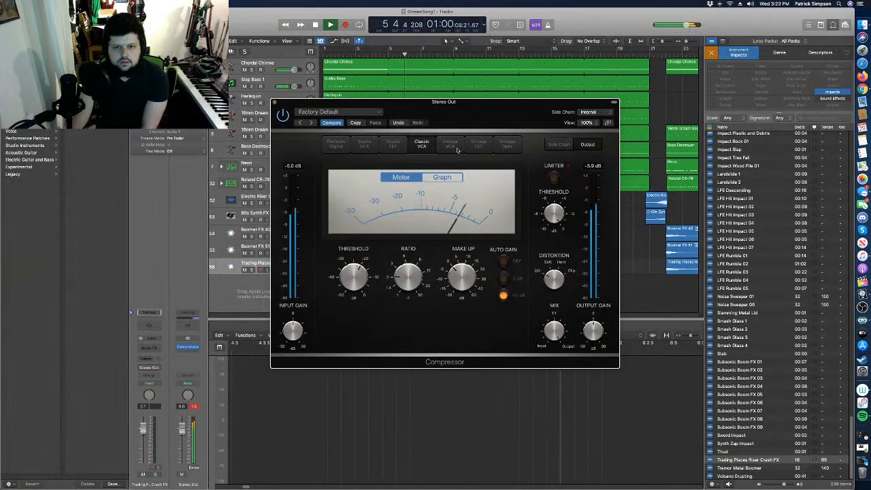
{"action": "left_click", "coordinate": [336, 145]}
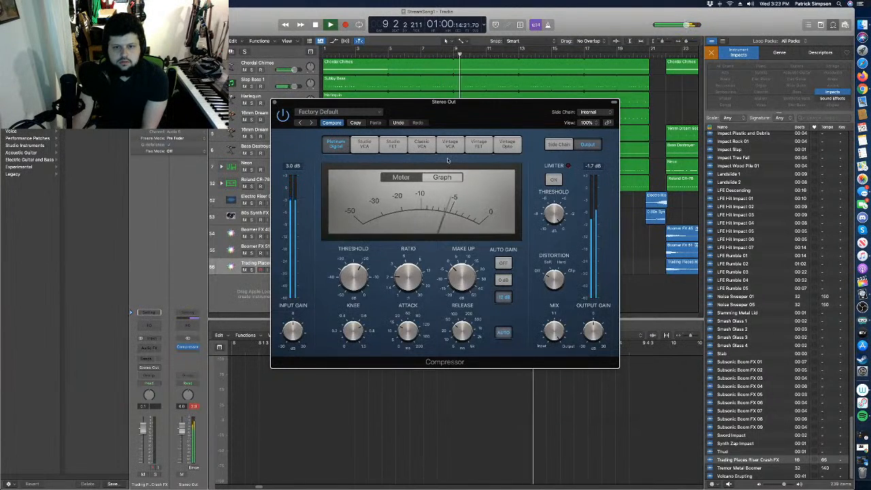
{"action": "left_click", "coordinate": [479, 145]}
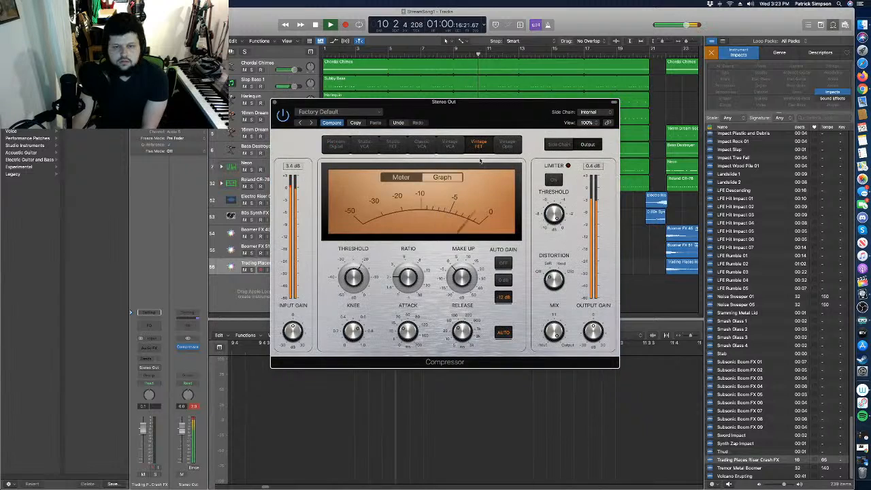
{"action": "left_click", "coordinate": [455, 150]}
{"action": "left_click", "coordinate": [419, 149]}
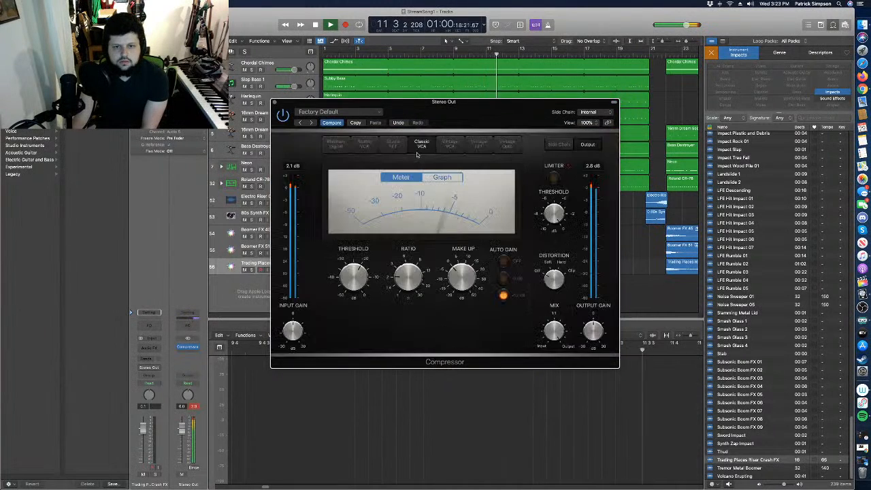
{"action": "left_click", "coordinate": [394, 146]}
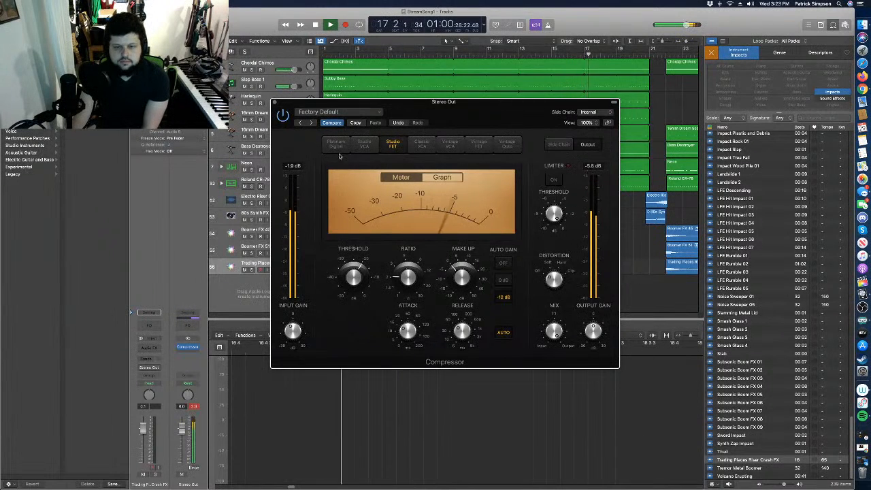
{"action": "left_click", "coordinate": [274, 103]}
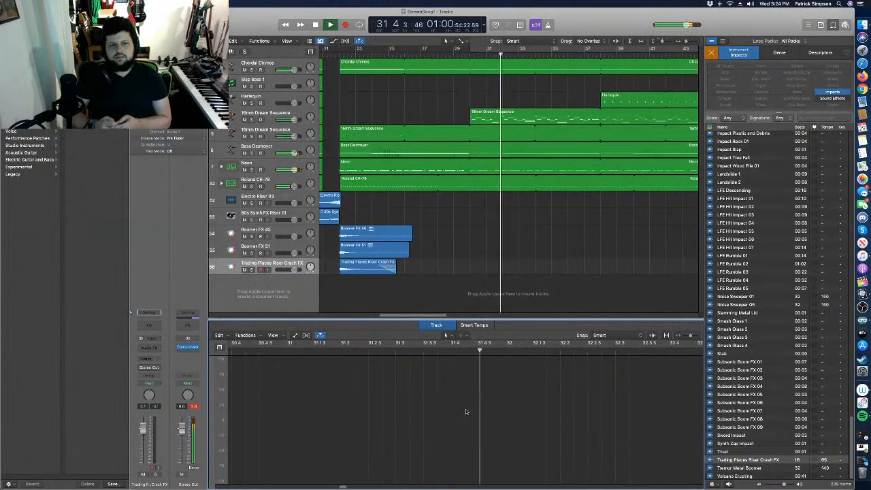
Select the Slap Bass 1 track and play the opening of the song briefly from bar 1.
{"action": "left_click", "coordinate": [270, 81]}
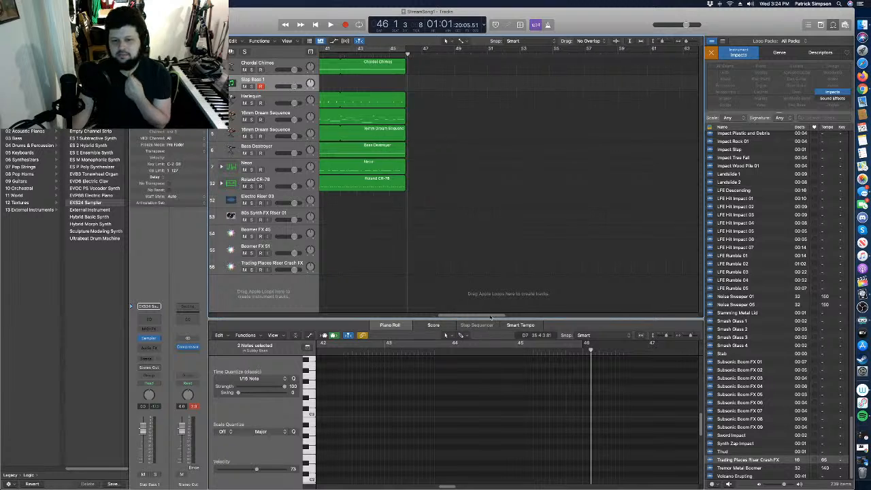
{"action": "left_click", "coordinate": [342, 315]}
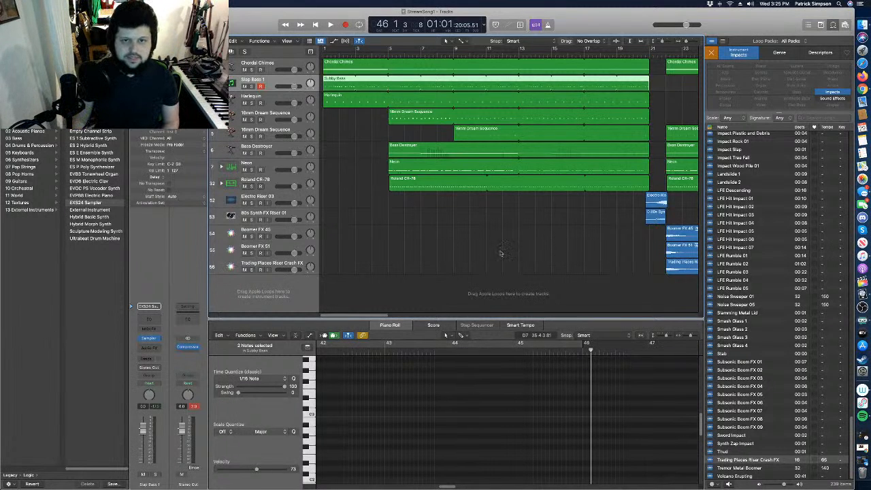
{"action": "key", "text": "Return"}
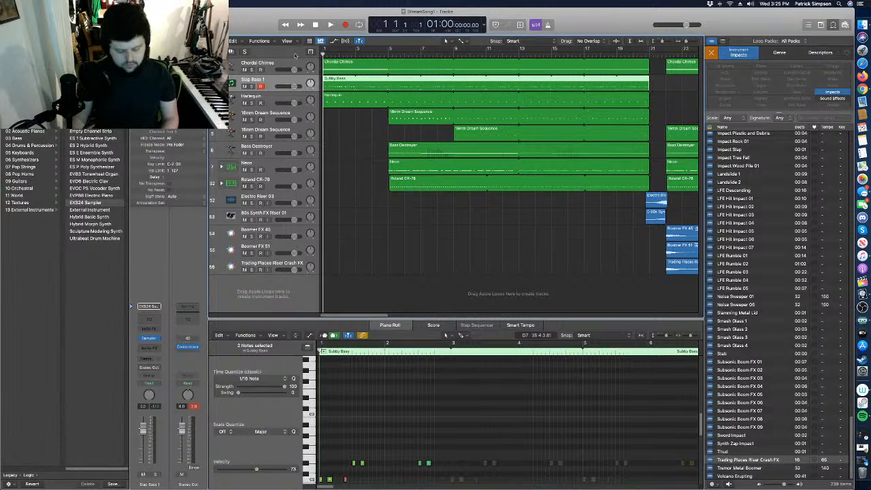
{"action": "key", "text": "space"}
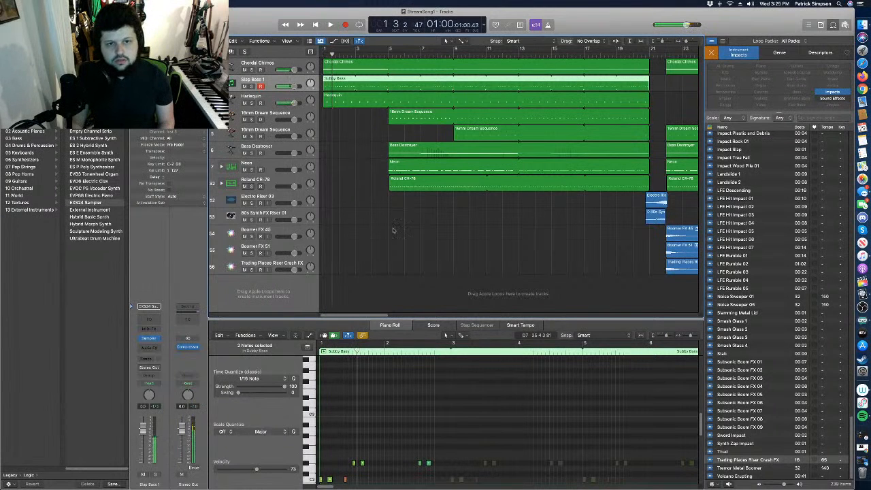
Play the song from bar 19 through the riser and impact transition to about bar 40.
{"action": "left_click_drag", "start_coordinate": [374, 318], "coordinate": [402, 317]}
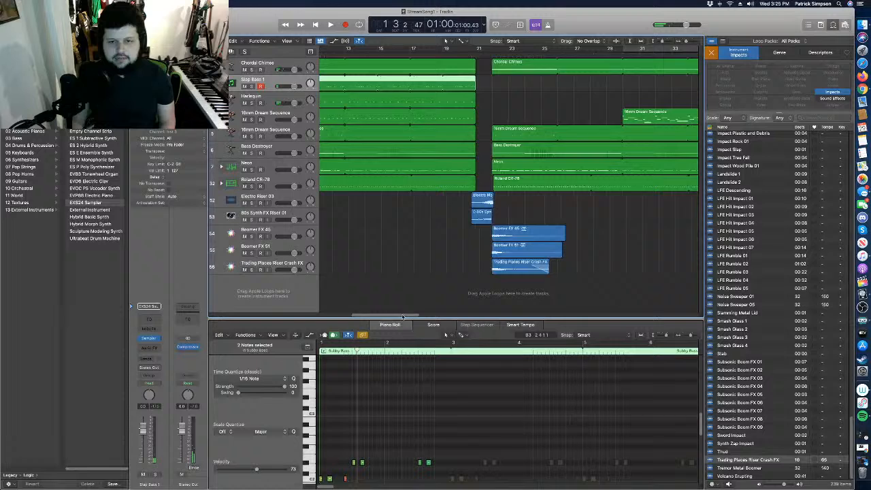
{"action": "left_click", "coordinate": [442, 53]}
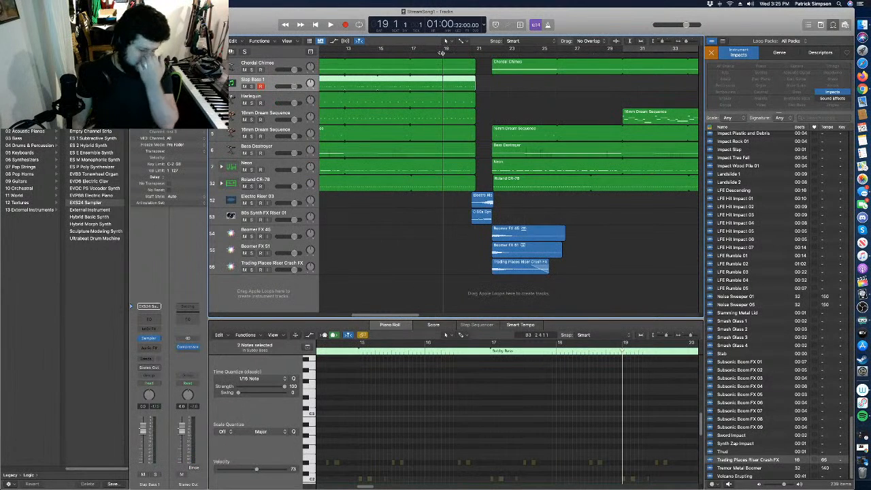
{"action": "key", "text": "space"}
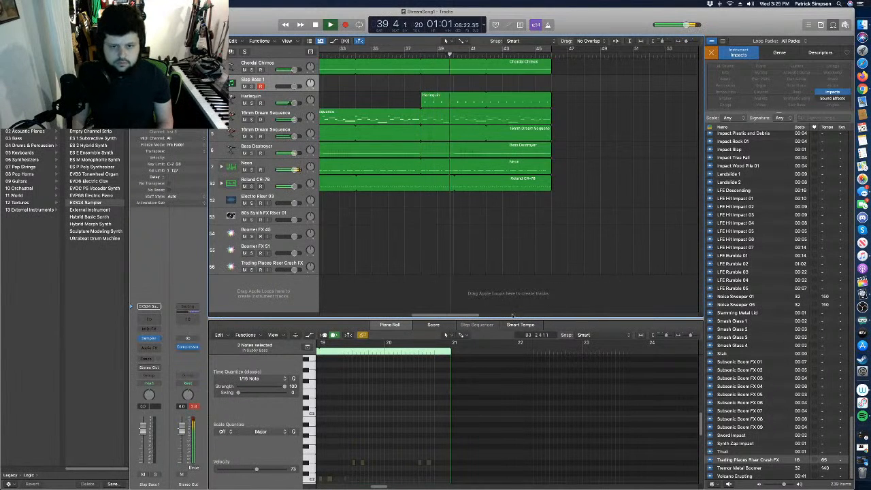
{"action": "key", "text": "space"}
Play the song again from the start and select the Bass Destroyer track at about bar 28.
{"action": "left_click_drag", "start_coordinate": [443, 318], "coordinate": [305, 318]}
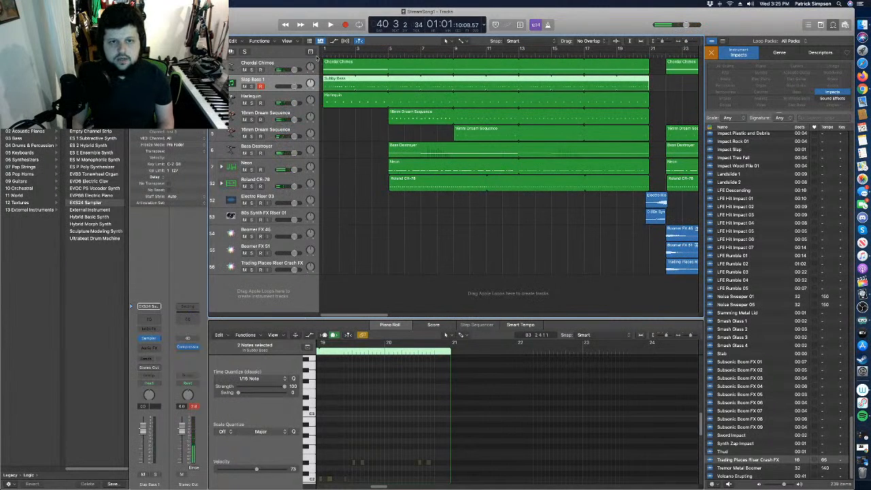
{"action": "key", "text": "Return"}
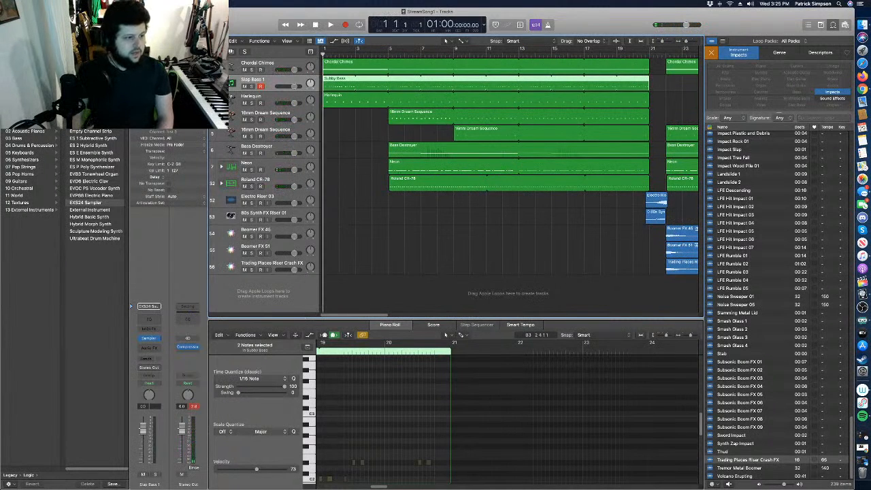
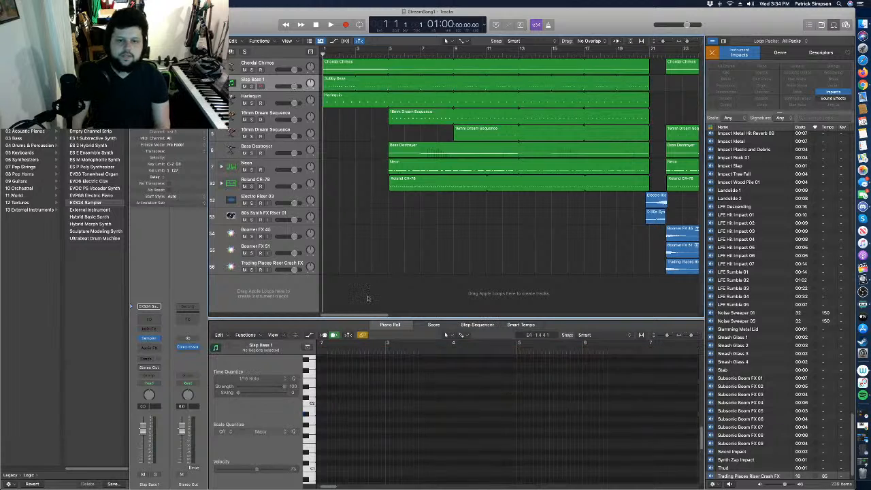
{"action": "key", "text": "space"}
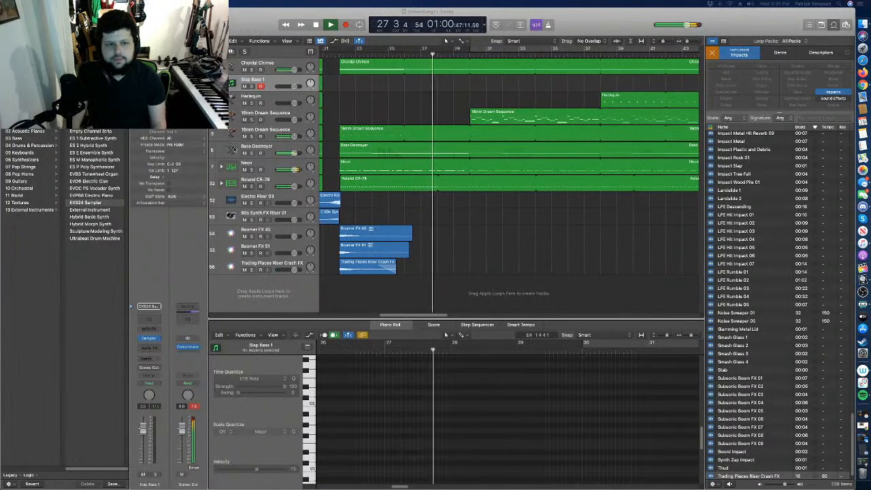
{"action": "left_click", "coordinate": [275, 147]}
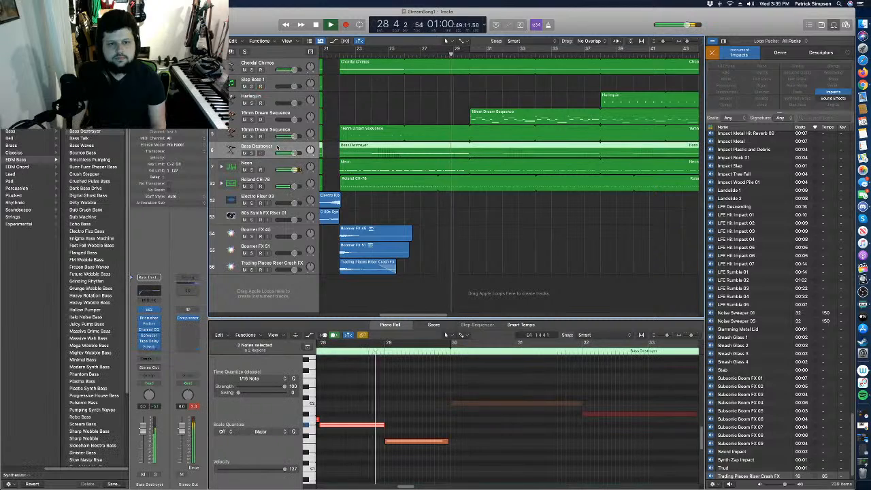
Add a duplicate of the Bass Destroyer track and load the EDM Bass patch Talking Bass on it.
{"action": "key", "text": "super+d"}
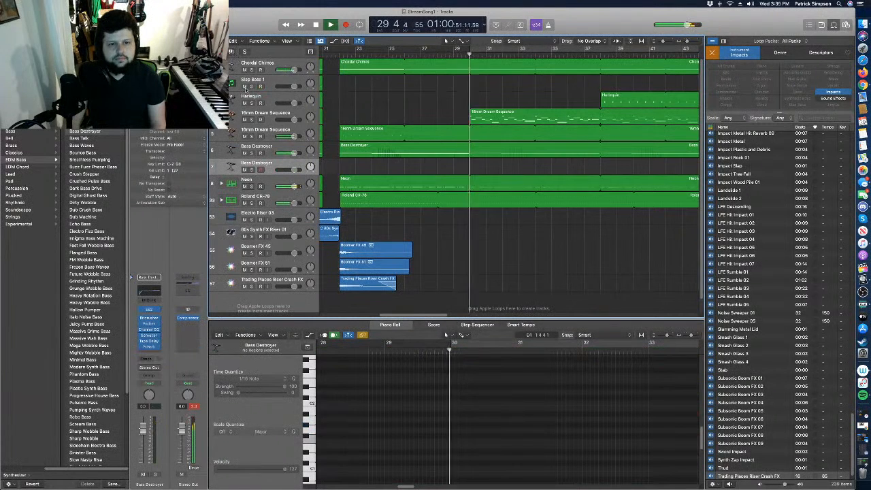
{"action": "key", "text": "space"}
{"action": "scroll", "coordinate": [96, 364], "scroll_direction": "down", "scroll_amount": 1}
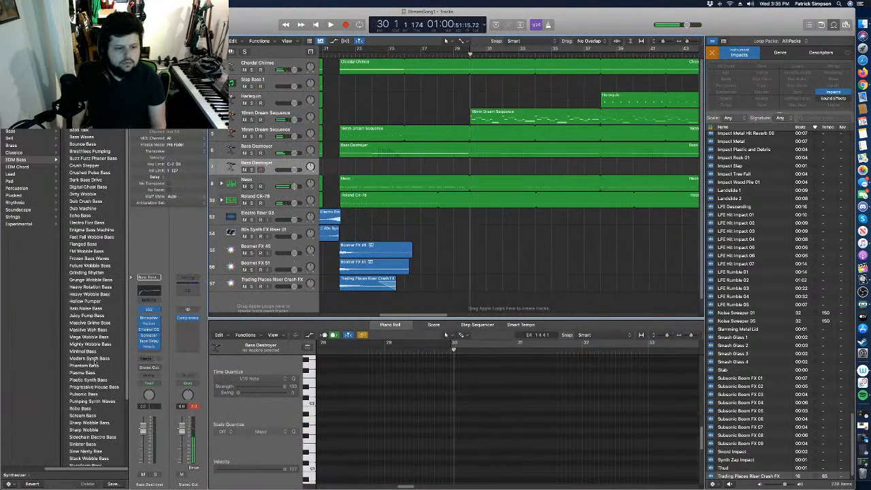
{"action": "scroll", "coordinate": [96, 368], "scroll_direction": "down", "scroll_amount": 2}
{"action": "scroll", "coordinate": [95, 440], "scroll_direction": "down", "scroll_amount": 3}
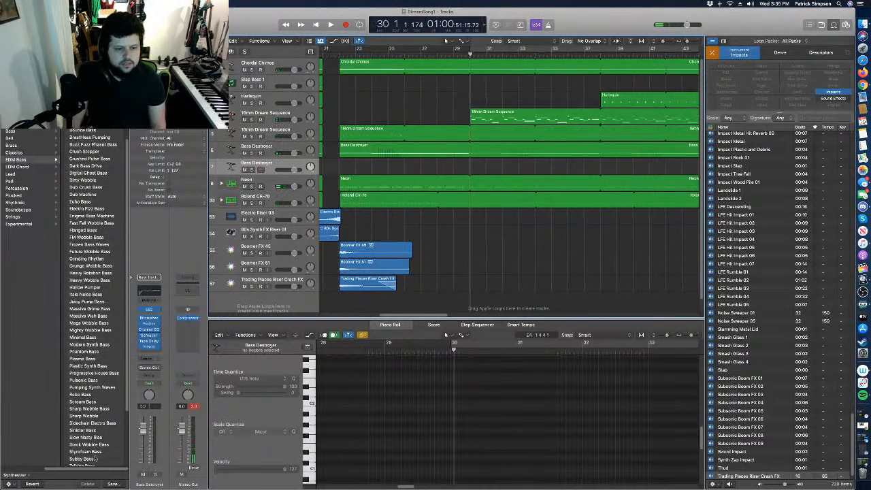
{"action": "left_click", "coordinate": [80, 451]}
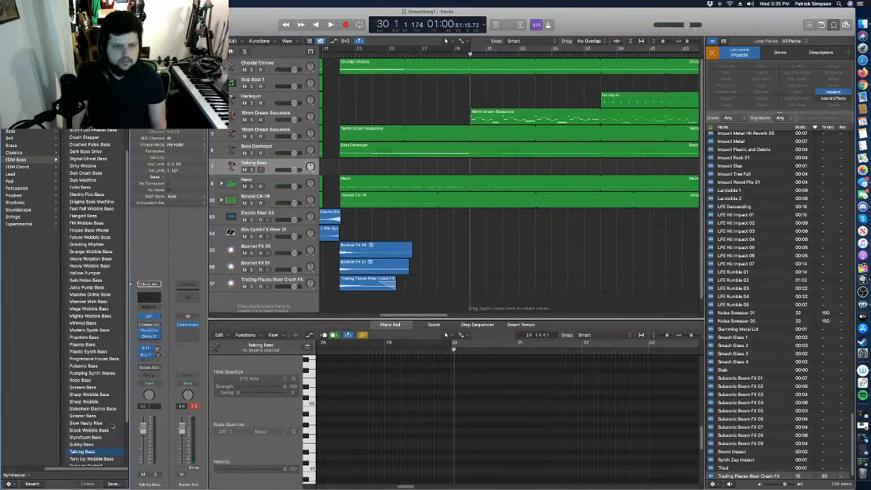
Copy the Bass Destroyer region starting at bar 22 onto the Talking Bass track and audition it from there, soloing the track.
{"action": "left_click", "coordinate": [385, 150]}
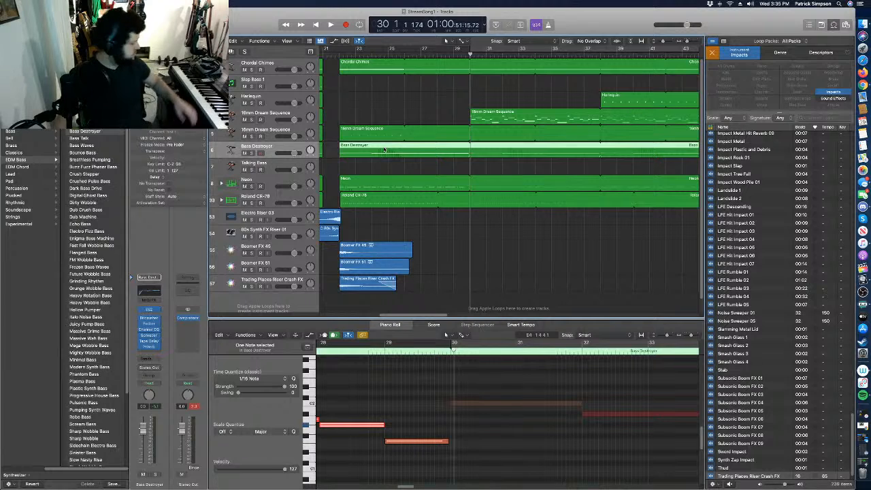
{"action": "left_click_drag", "start_coordinate": [385, 148], "coordinate": [382, 160]}
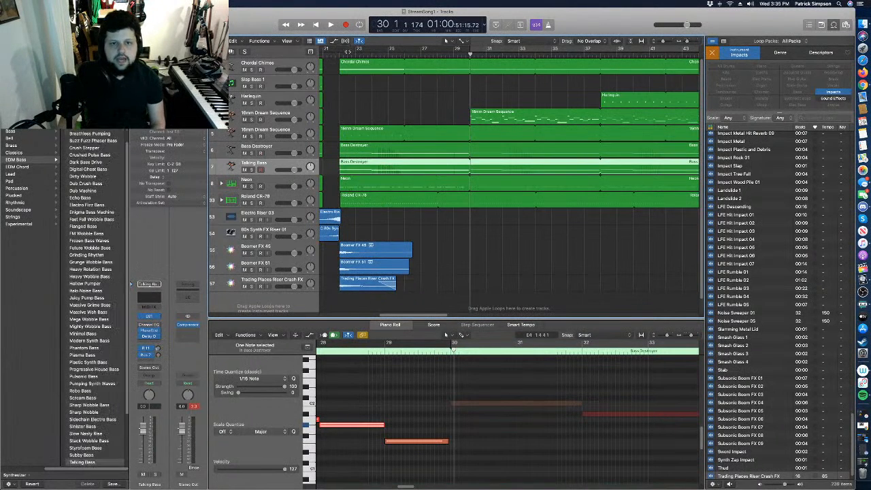
{"action": "left_click", "coordinate": [338, 54]}
{"action": "key", "text": "space"}
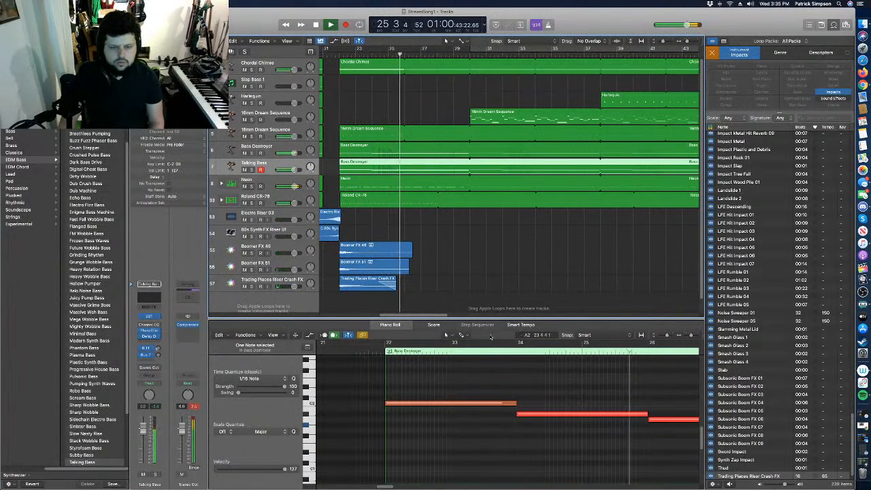
{"action": "left_click", "coordinate": [251, 169]}
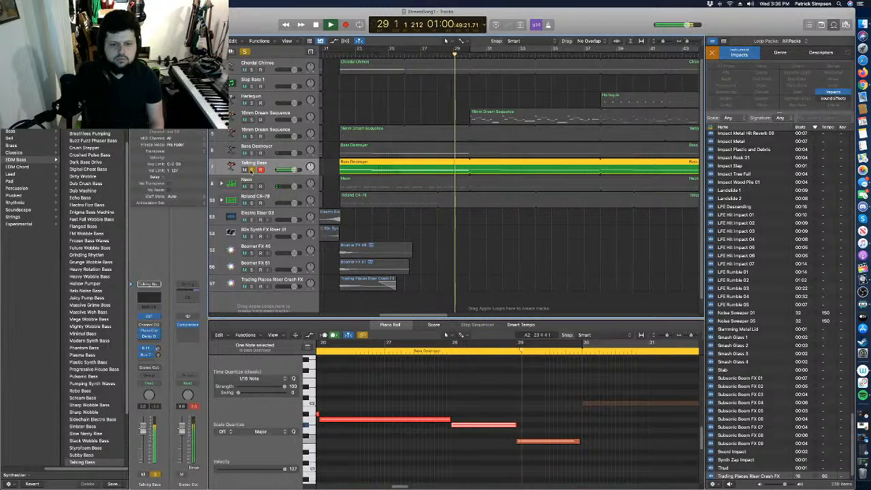
{"action": "key", "text": "space"}
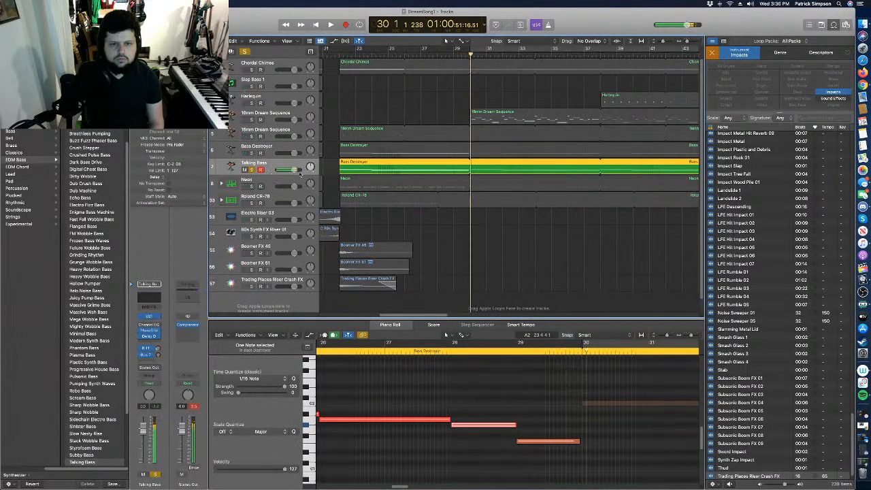
Select all five notes of the Talking Bass track's region and lower them one octave, with the first note at C1.
{"action": "double_click", "coordinate": [360, 170]}
{"action": "double_click", "coordinate": [360, 169]}
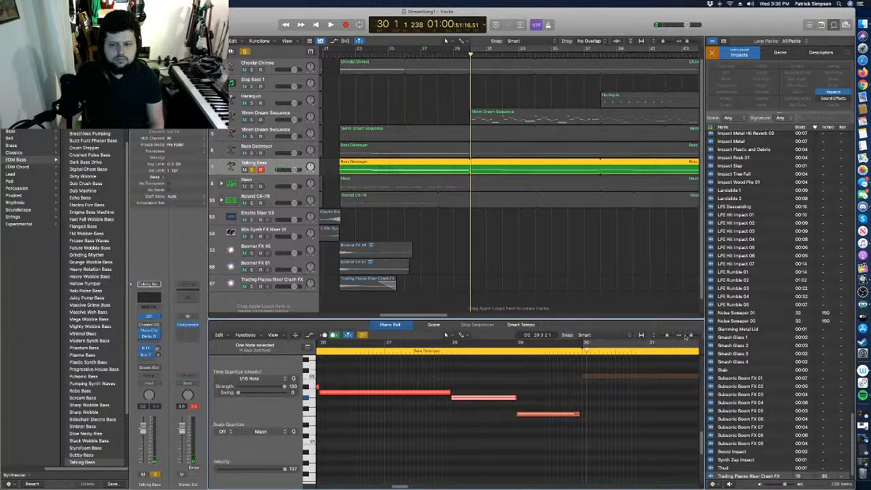
{"action": "left_click_drag", "start_coordinate": [691, 336], "coordinate": [686, 336]}
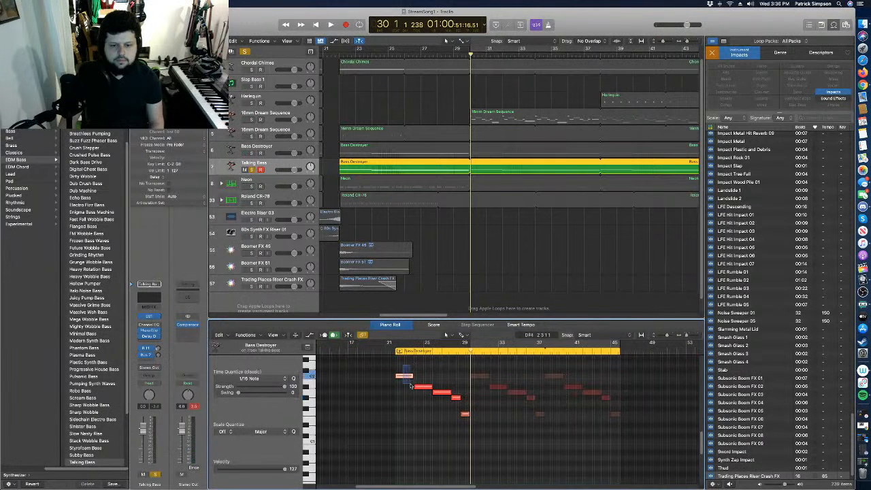
{"action": "left_click_drag", "start_coordinate": [411, 385], "coordinate": [467, 427]}
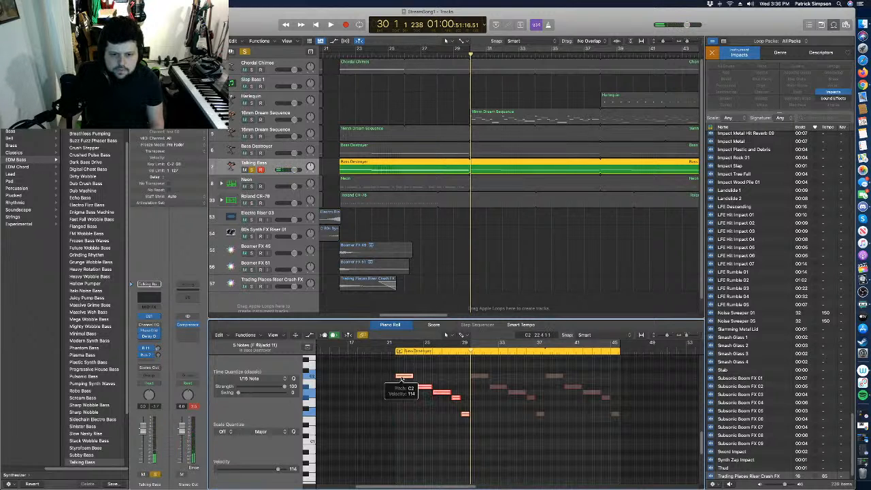
{"action": "left_click_drag", "start_coordinate": [402, 378], "coordinate": [400, 441]}
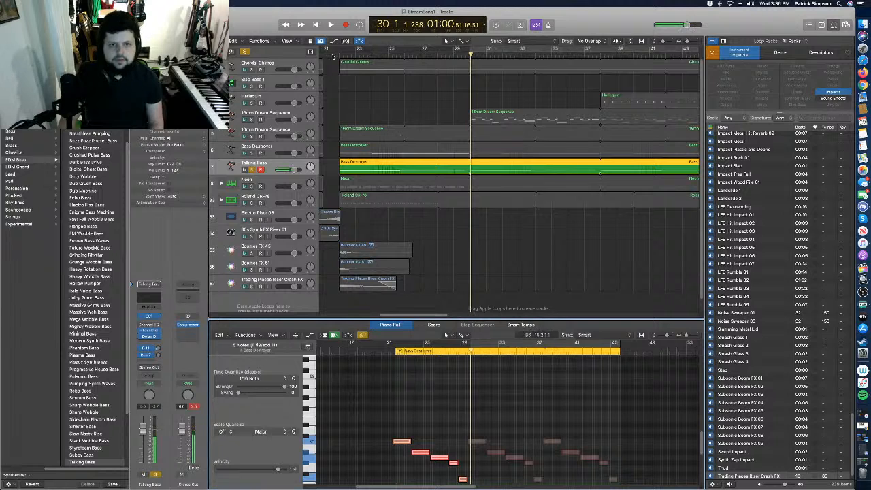
Turn off solo on the Talking Bass track, play from bar 22 and undo the octave move.
{"action": "left_click", "coordinate": [251, 171]}
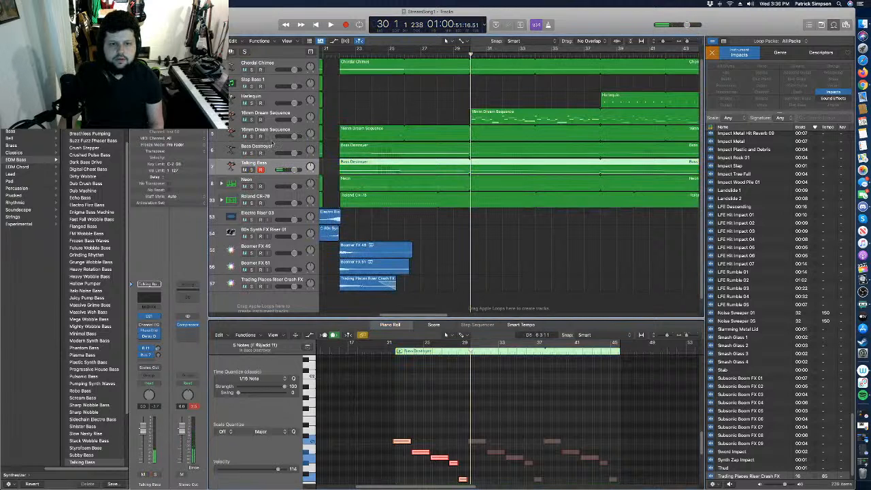
{"action": "left_click", "coordinate": [339, 55]}
{"action": "key", "text": "space"}
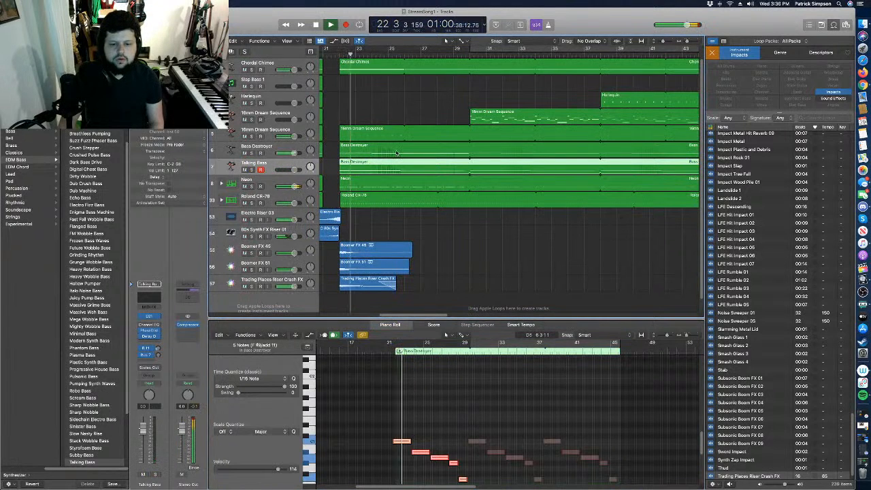
{"action": "key", "text": "space"}
{"action": "key", "text": "super+z"}
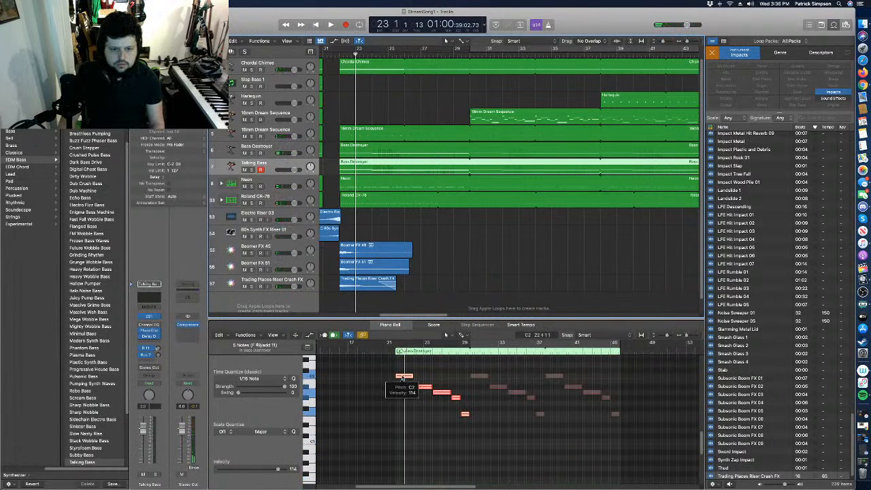
Try the five notes one octave lower with the Talking Bass and Subby Bass patches, and undo both changes.
{"action": "left_click_drag", "start_coordinate": [401, 379], "coordinate": [402, 440]}
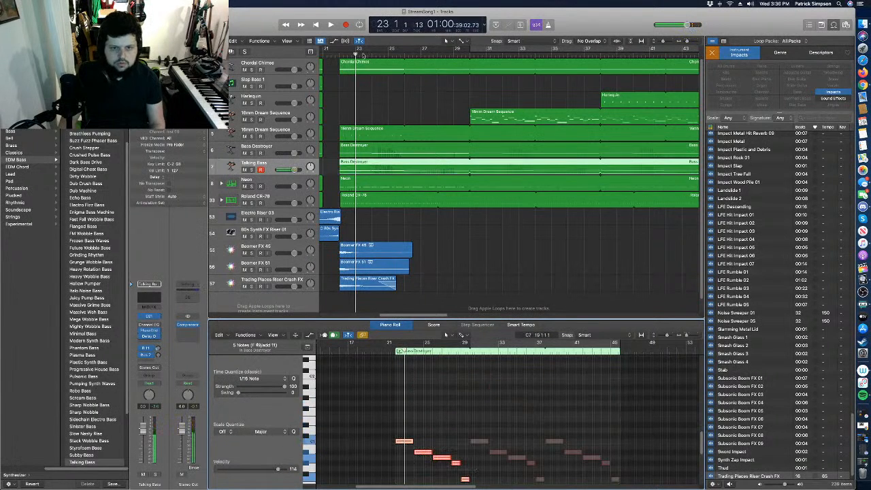
{"action": "key", "text": "space"}
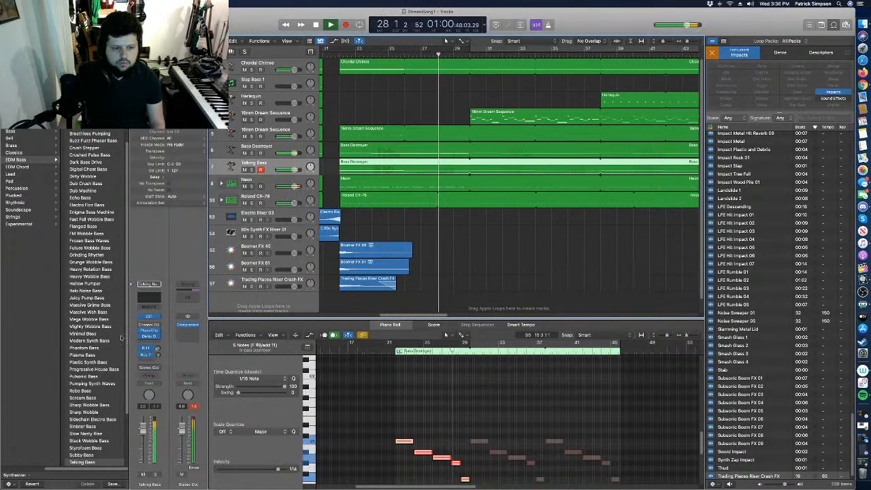
{"action": "left_click", "coordinate": [81, 454]}
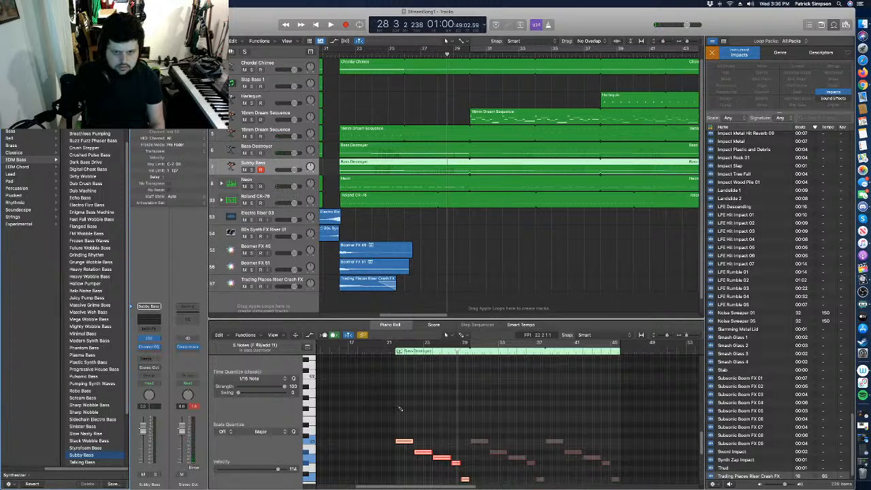
{"action": "key", "text": "super+z"}
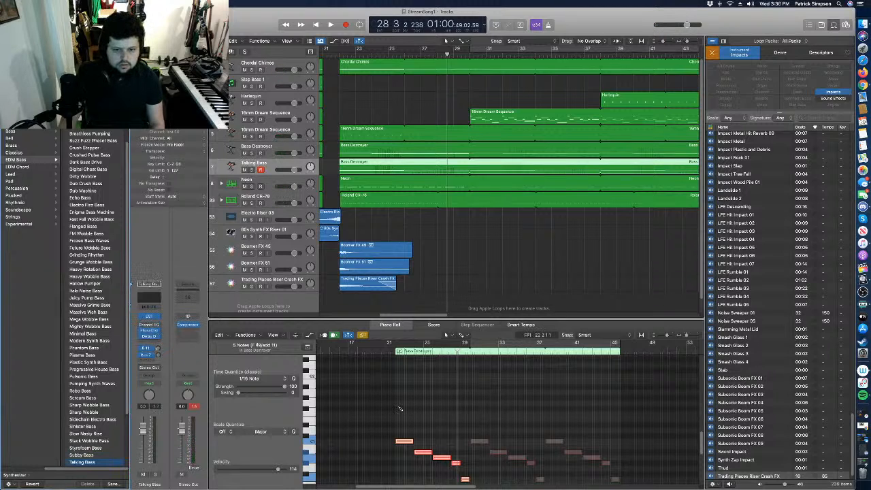
{"action": "scroll", "coordinate": [401, 409], "scroll_direction": "down", "scroll_amount": 4}
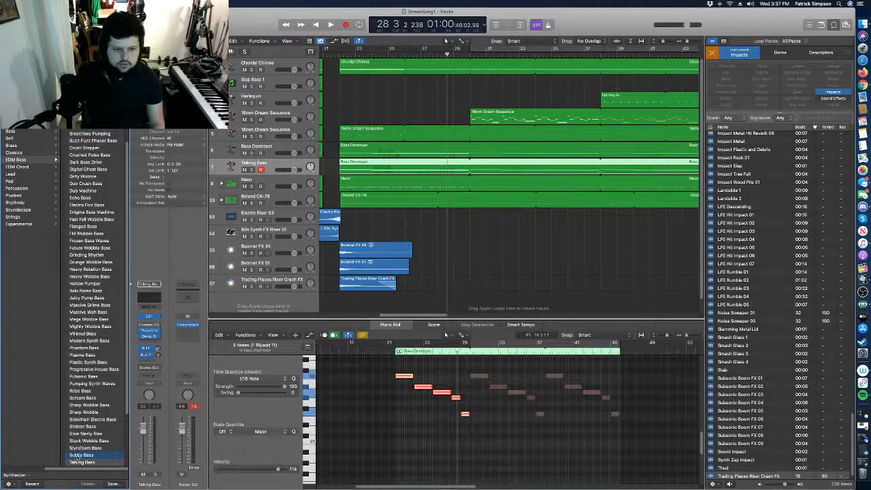
Load the Subby Bass patch on the duplicated bass track and play the song from bar 22.
{"action": "left_click", "coordinate": [80, 455]}
{"action": "left_click", "coordinate": [339, 53]}
{"action": "key", "text": "space"}
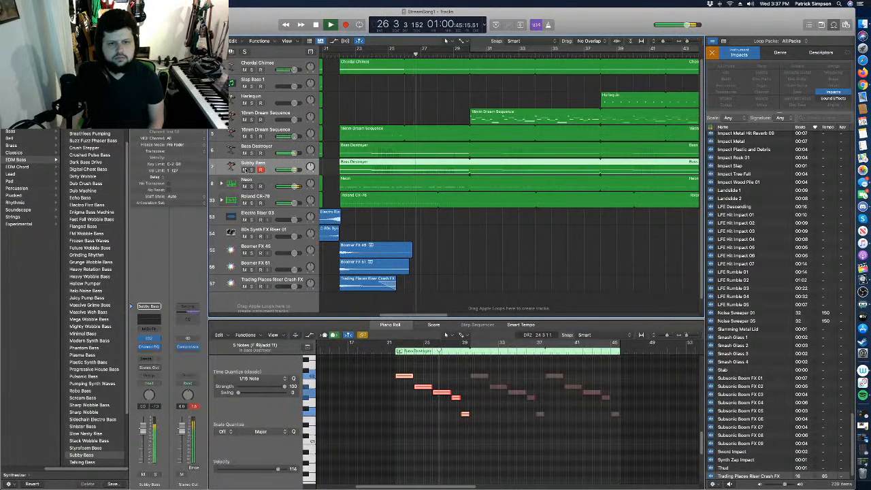
Compare the mix with the Subby Bass track muted and unmuted, lower the track's volume and deselect its region.
{"action": "left_click", "coordinate": [245, 169]}
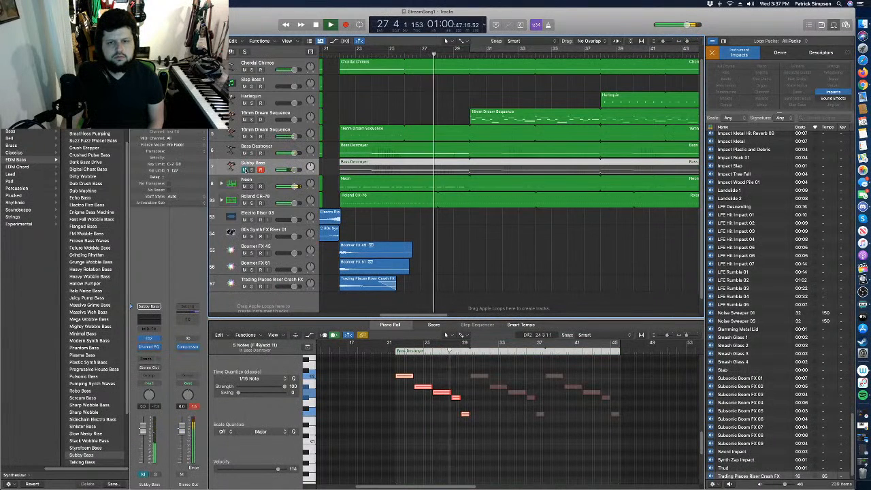
{"action": "left_click", "coordinate": [244, 170]}
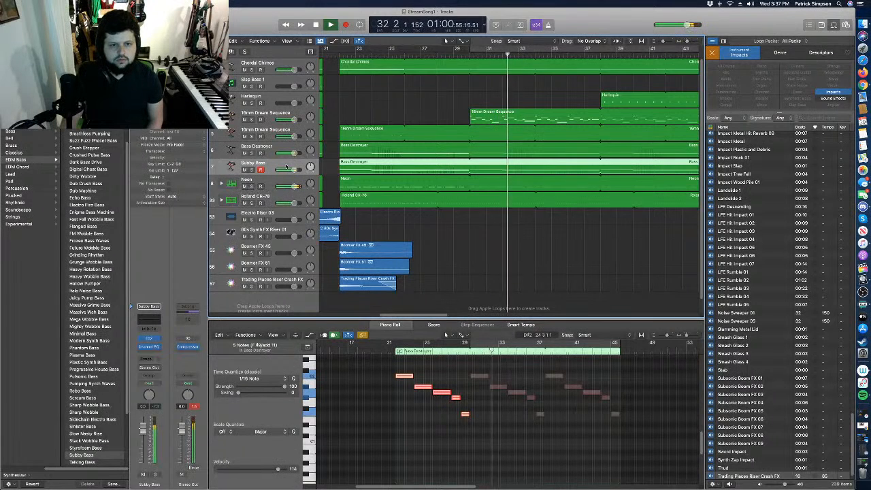
{"action": "left_click_drag", "start_coordinate": [294, 171], "coordinate": [288, 171]}
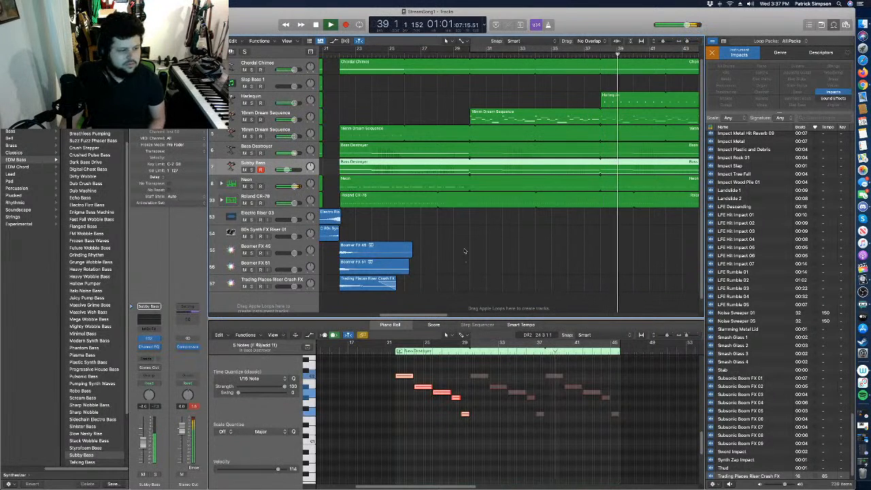
{"action": "left_click", "coordinate": [467, 275]}
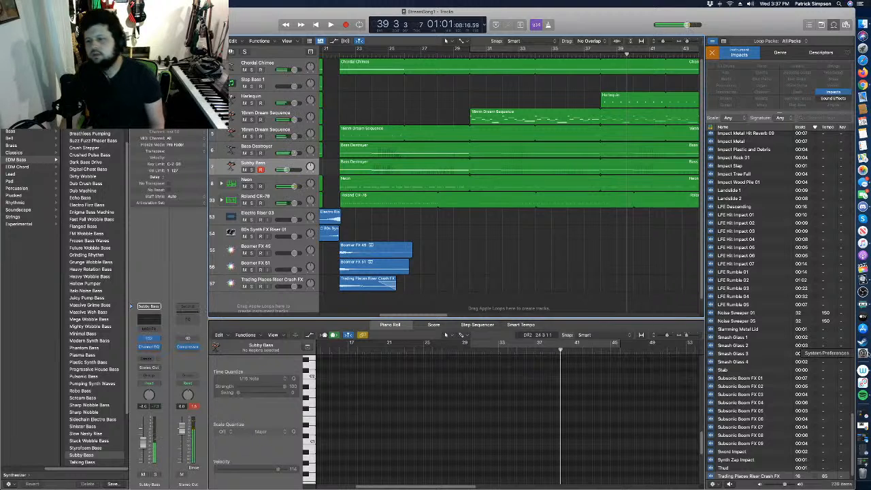
{"action": "left_click", "coordinate": [863, 183]}
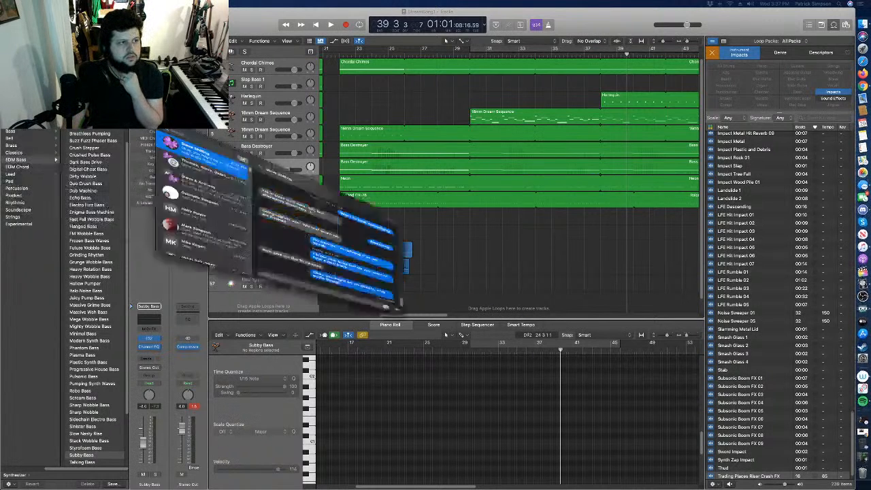
Play the whole arrangement from the beginning through its end at bar 46 and stop playback.
{"action": "key", "text": "space"}
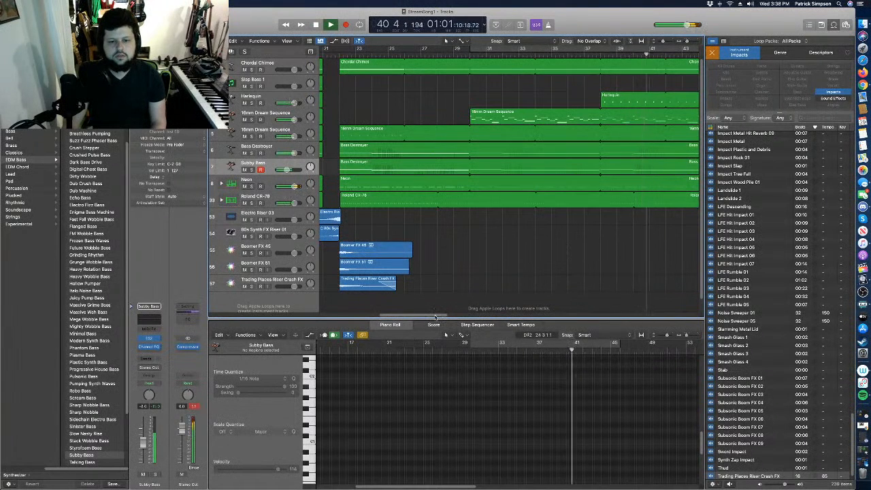
{"action": "left_click_drag", "start_coordinate": [436, 315], "coordinate": [353, 318]}
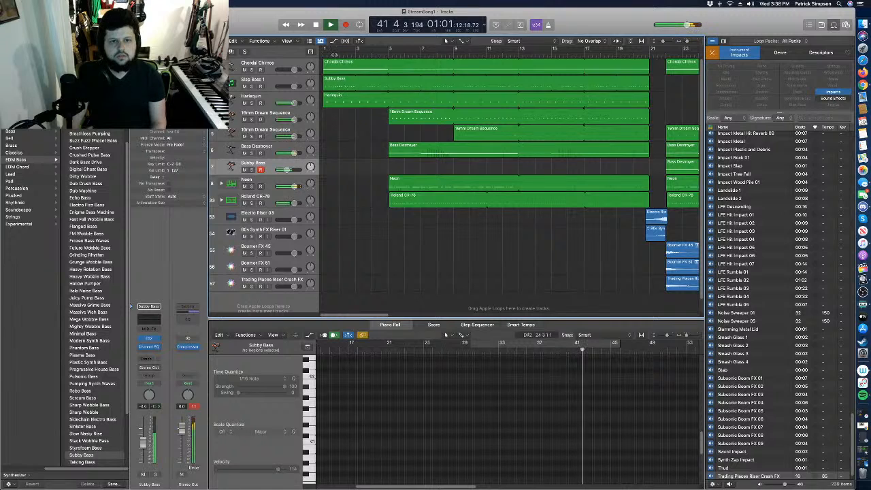
{"action": "left_click", "coordinate": [335, 55]}
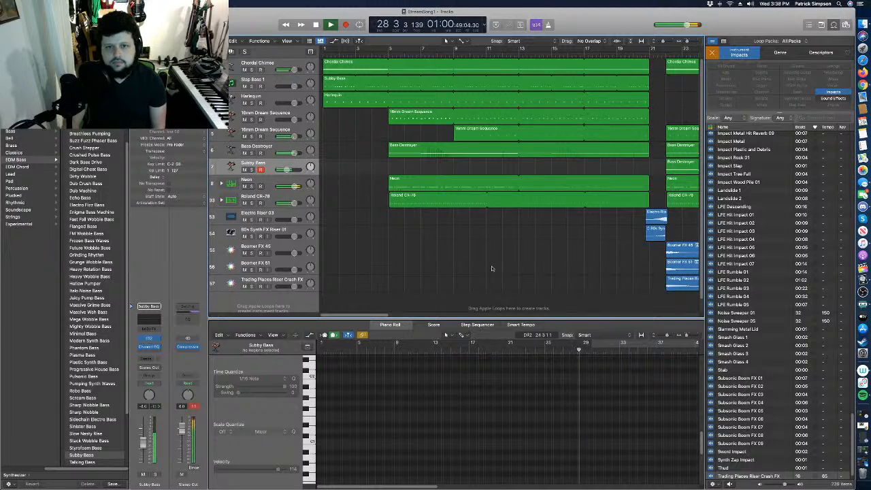
{"action": "left_click_drag", "start_coordinate": [373, 318], "coordinate": [451, 318]}
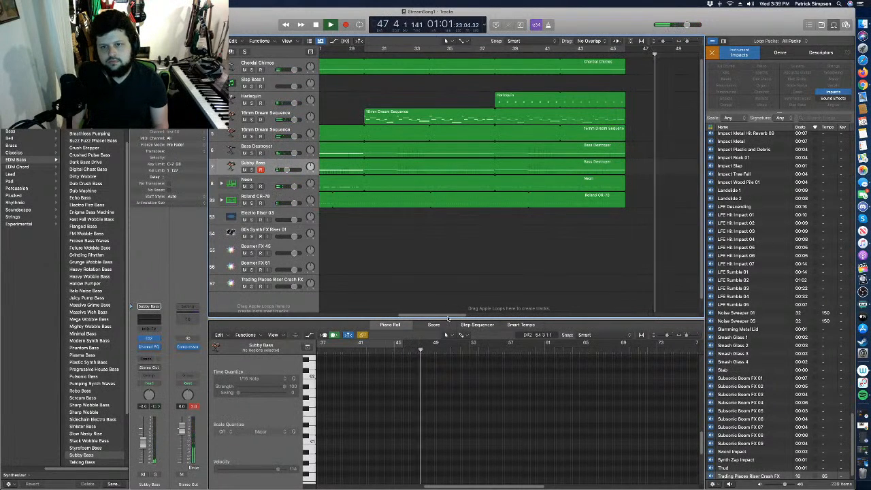
{"action": "key", "text": "space"}
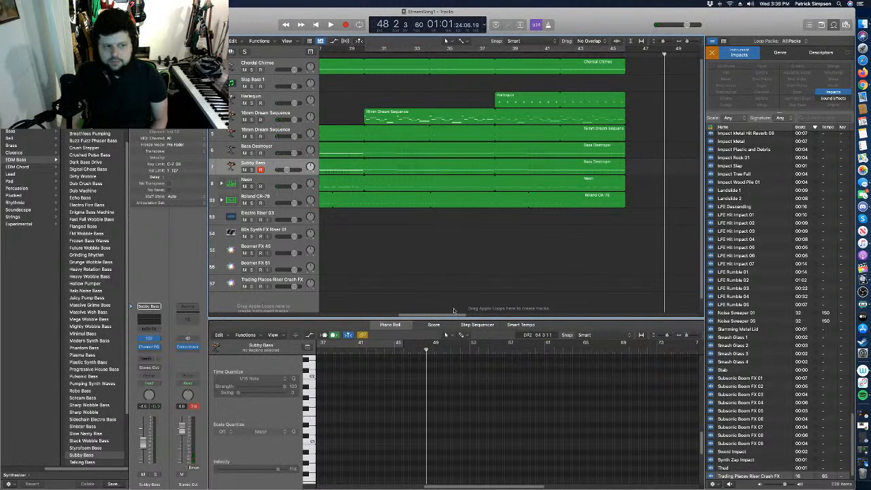
Return the playhead to bar 1 and play the opening of the song to about bar 4.
{"action": "left_click_drag", "start_coordinate": [436, 315], "coordinate": [319, 299]}
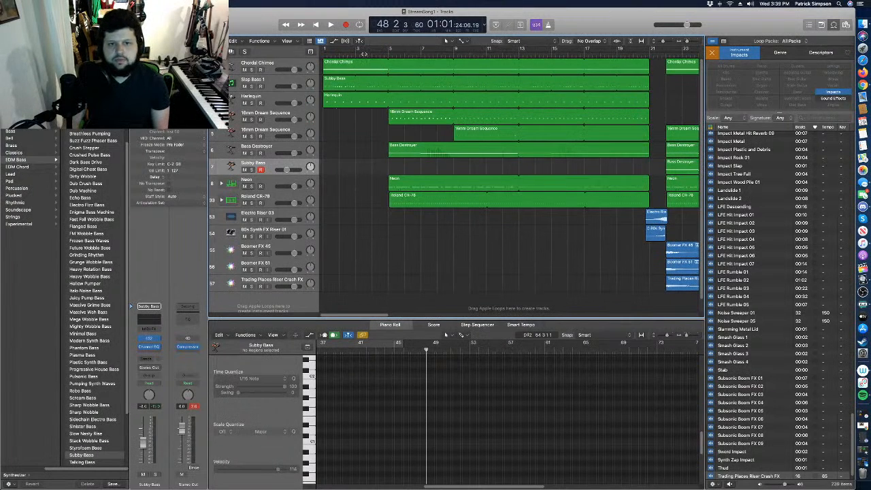
{"action": "left_click_drag", "start_coordinate": [364, 53], "coordinate": [260, 176]}
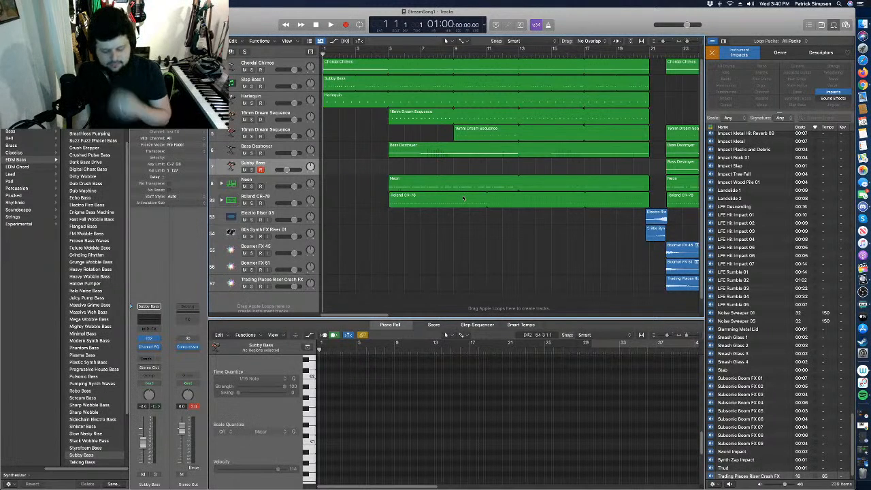
{"action": "key", "text": "space"}
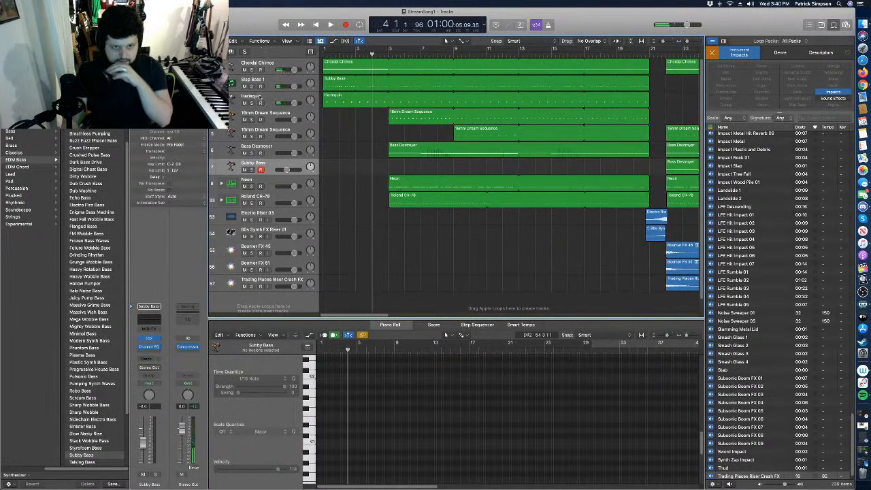
Try to double the Slap Bass 1 track's opening two-bar pattern by copying its notes one octave lower.
{"action": "left_click", "coordinate": [341, 82]}
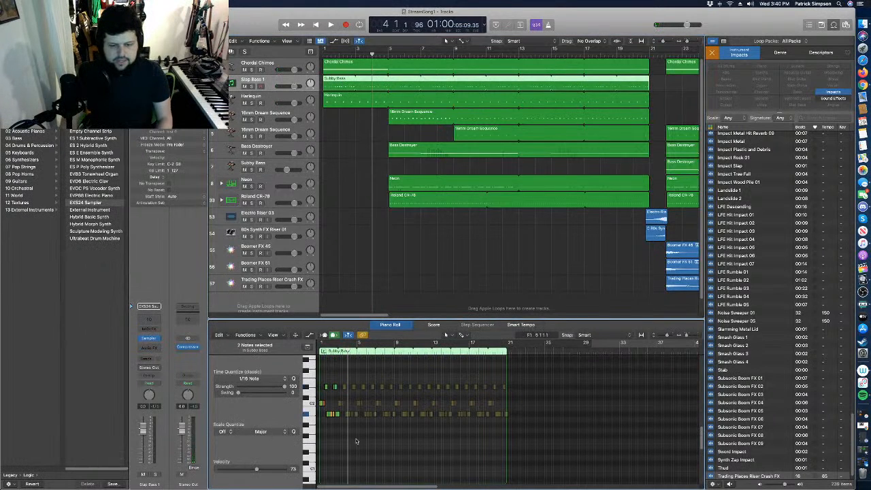
{"action": "left_click_drag", "start_coordinate": [687, 336], "coordinate": [693, 335]}
{"action": "scroll", "coordinate": [438, 431], "scroll_direction": "down", "scroll_amount": 3}
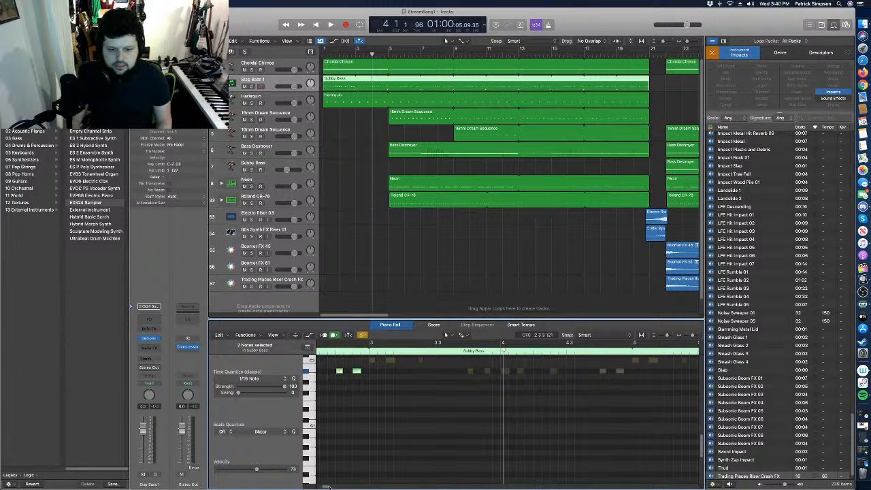
{"action": "left_click_drag", "start_coordinate": [329, 488], "coordinate": [321, 487]}
{"action": "scroll", "coordinate": [357, 455], "scroll_direction": "up", "scroll_amount": 5}
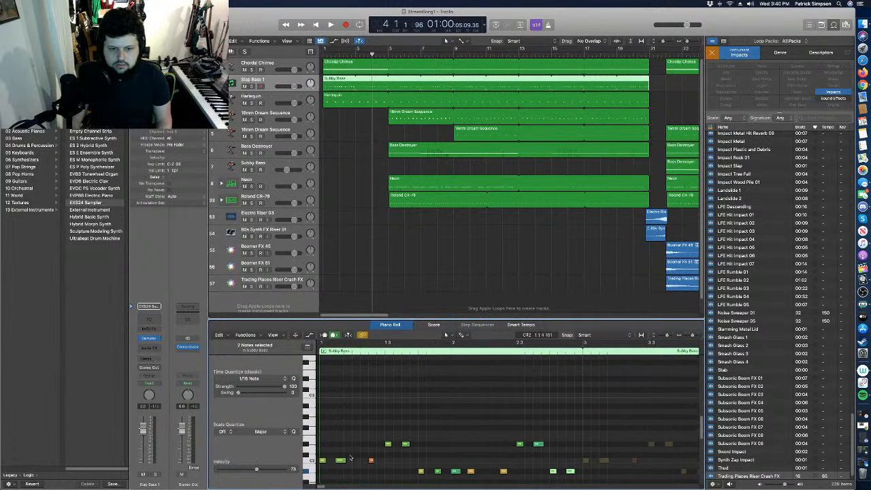
{"action": "scroll", "coordinate": [350, 458], "scroll_direction": "down", "scroll_amount": 1}
{"action": "left_click_drag", "start_coordinate": [323, 459], "coordinate": [578, 476]}
{"action": "scroll", "coordinate": [399, 458], "scroll_direction": "down", "scroll_amount": 6}
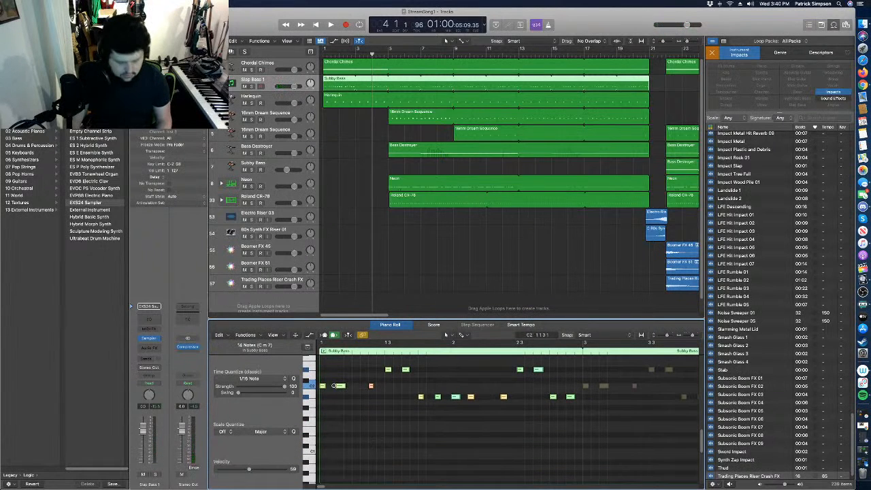
{"action": "left_click_drag", "start_coordinate": [322, 387], "coordinate": [324, 452]}
Play the song from bar 1 to about bar 10 with the doubled bass and undo the octave copy.
{"action": "key", "text": "Return"}
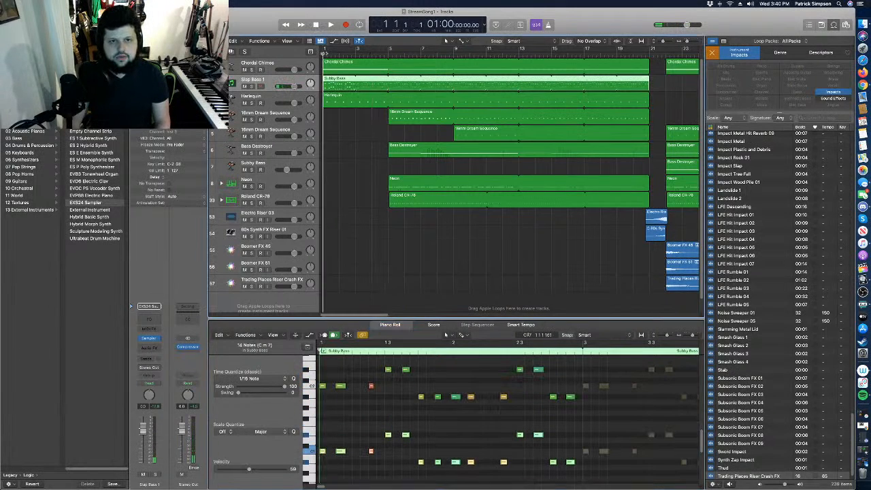
{"action": "key", "text": "space"}
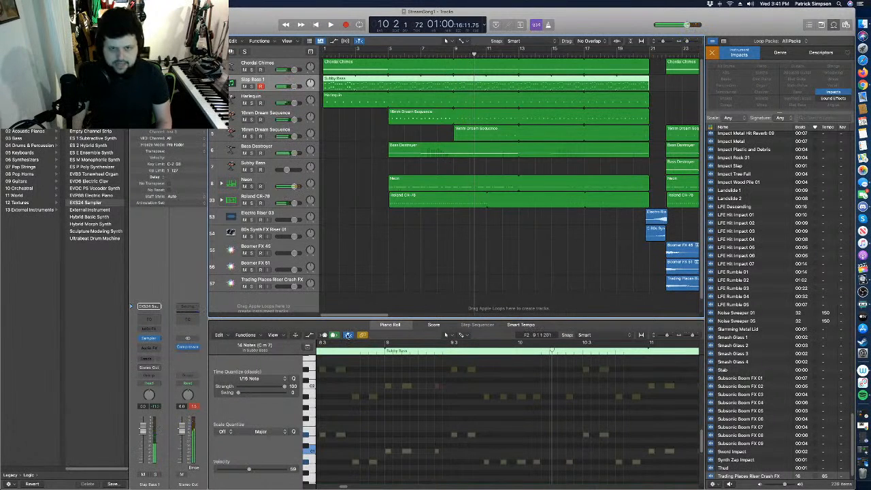
{"action": "key", "text": "super+z"}
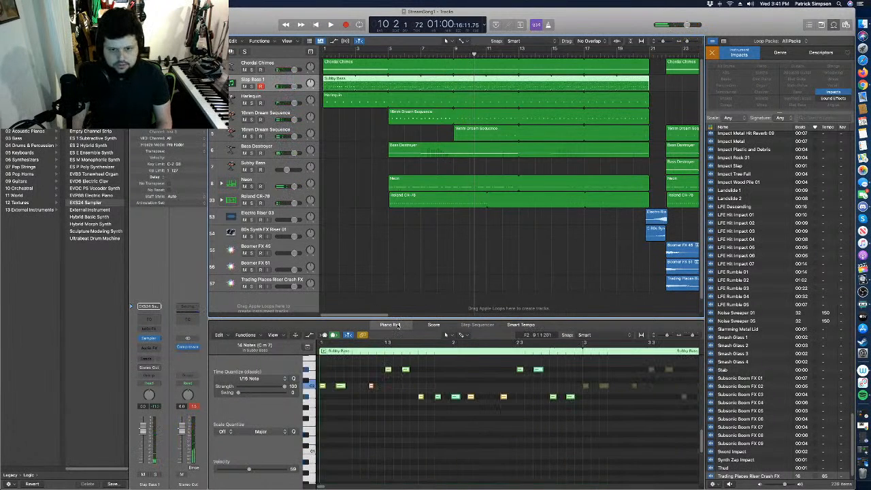
Play the whole song again from bar 1 into the second section, past bar 41.
{"action": "key", "text": "space"}
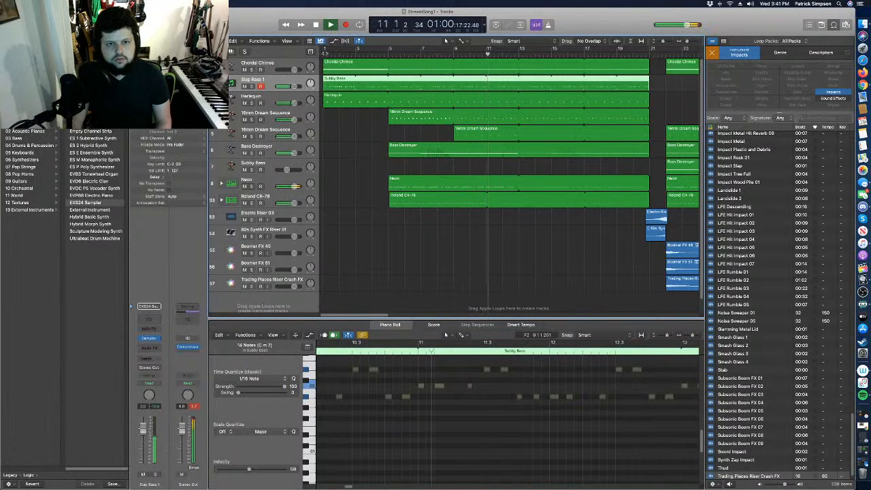
{"action": "left_click", "coordinate": [323, 56]}
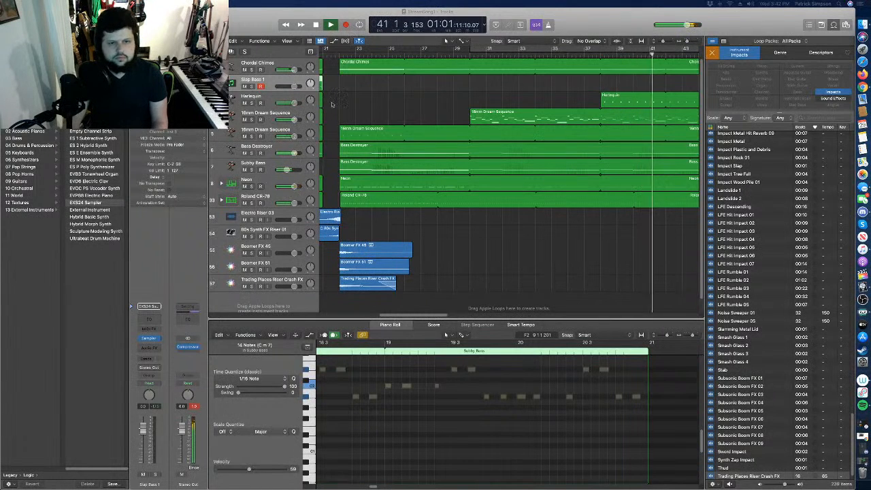
Create one software instrument track with an empty channel strip and set the cycle range to bars 30 to 46.
{"action": "key", "text": "alt+super+n"}
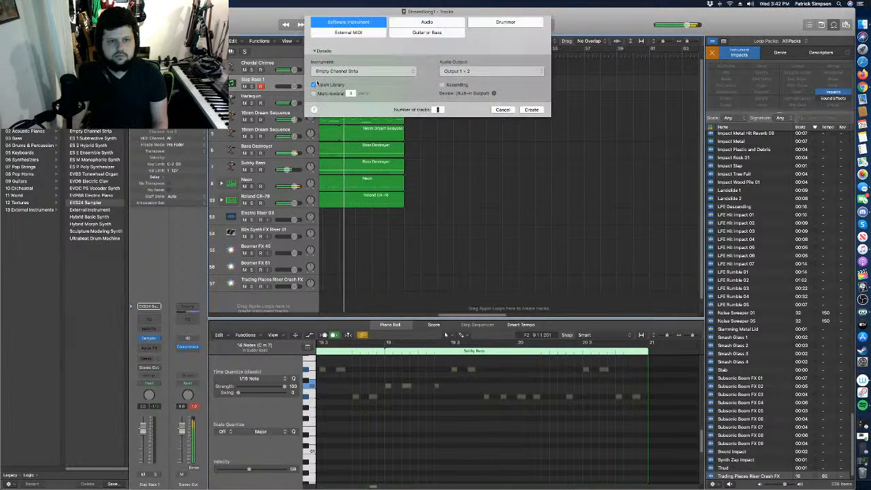
{"action": "left_click", "coordinate": [533, 121]}
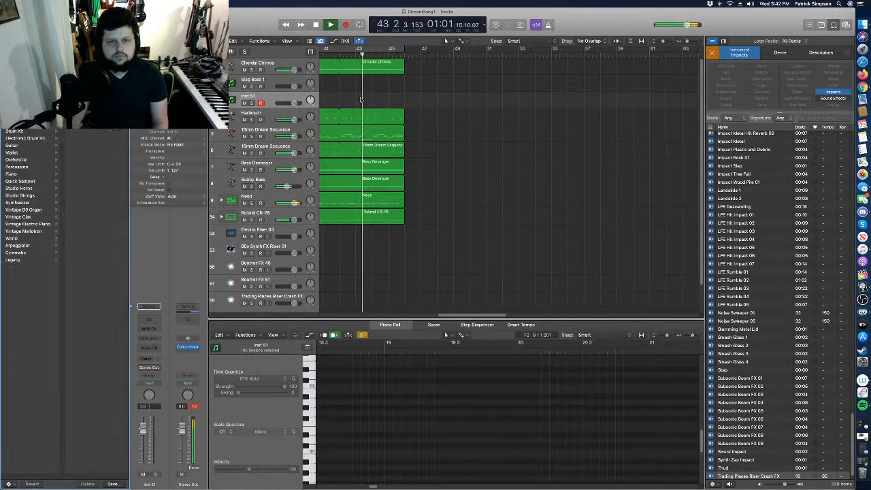
{"action": "left_click_drag", "start_coordinate": [483, 316], "coordinate": [428, 316]}
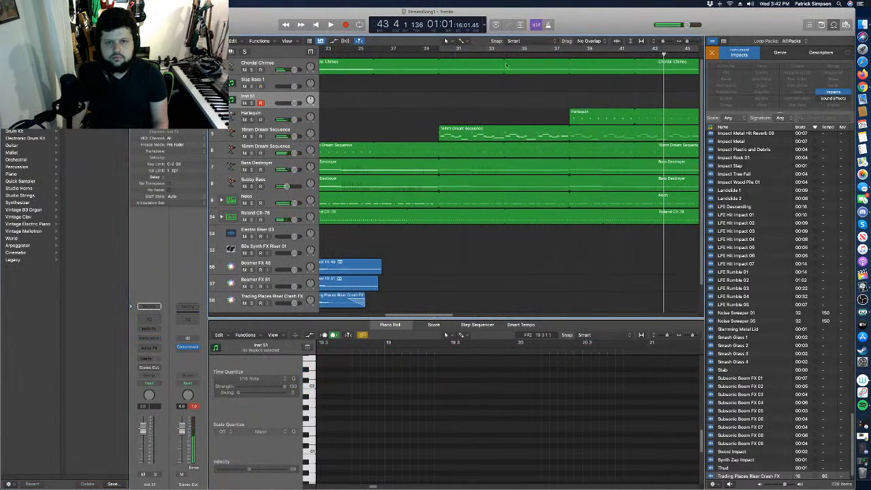
{"action": "left_click", "coordinate": [476, 49]}
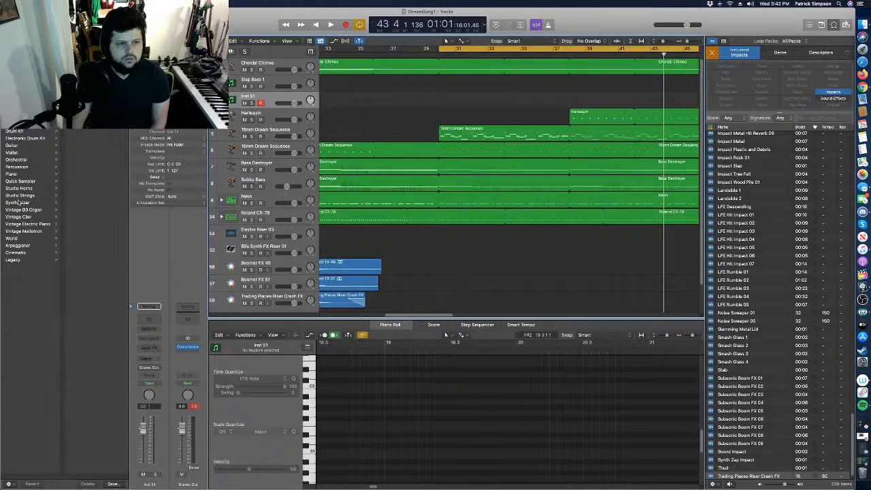
Browse the synthesizer pad patches and move the new instrument track directly below the Roland CR-78 track.
{"action": "left_click", "coordinate": [31, 203]}
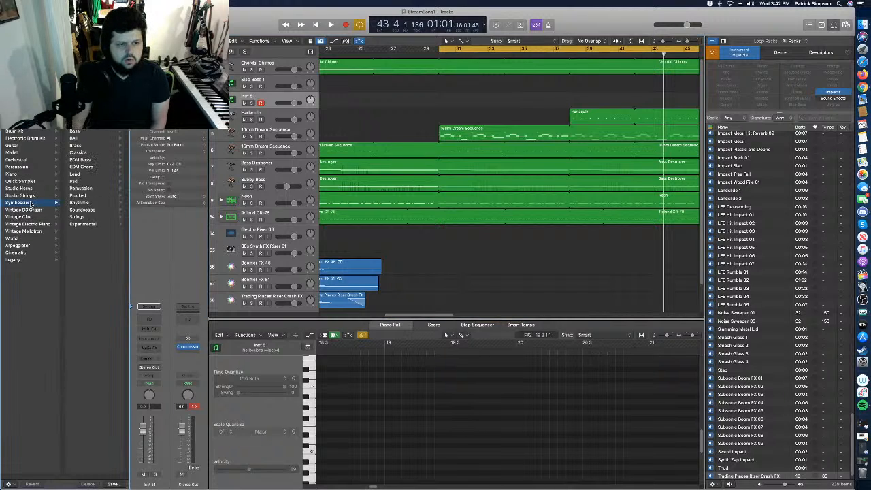
{"action": "left_click", "coordinate": [75, 181]}
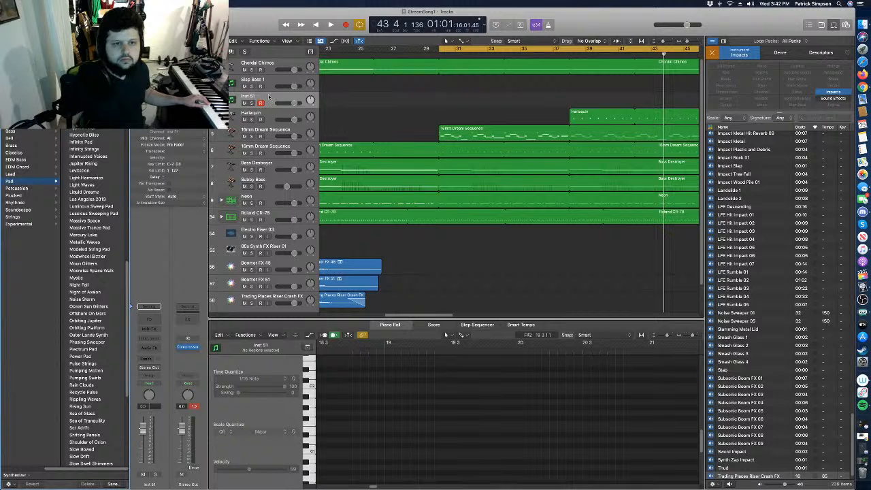
{"action": "left_click_drag", "start_coordinate": [269, 96], "coordinate": [274, 218]}
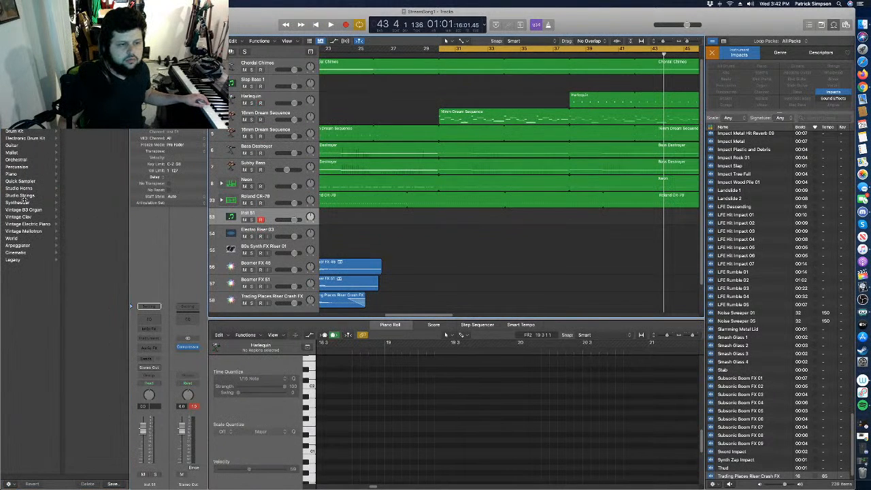
Audition synthesizer pads such as Jupiter Rising, Luscious Sweeping Pad and Breathy Vox on the new track and load Cloud Shimmer.
{"action": "left_click", "coordinate": [22, 202]}
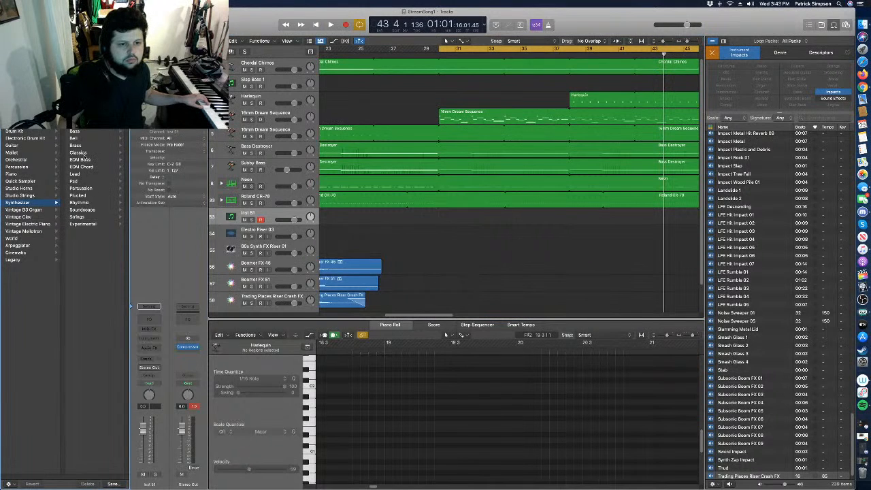
{"action": "left_click", "coordinate": [75, 182]}
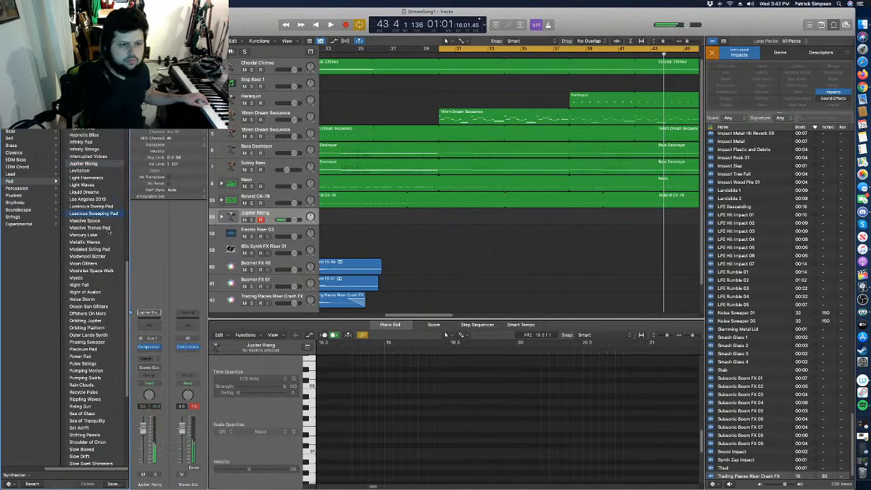
{"action": "scroll", "coordinate": [103, 205], "scroll_direction": "up", "scroll_amount": 10}
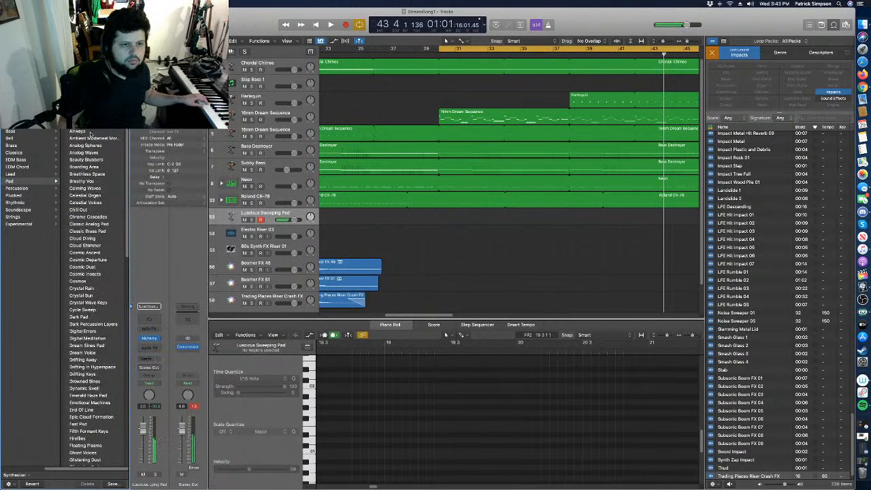
{"action": "left_click", "coordinate": [89, 127]}
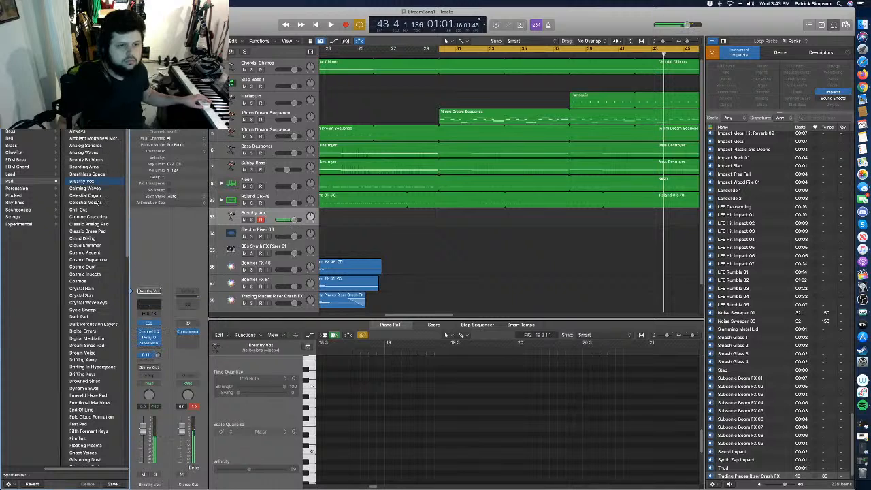
{"action": "left_click", "coordinate": [90, 239]}
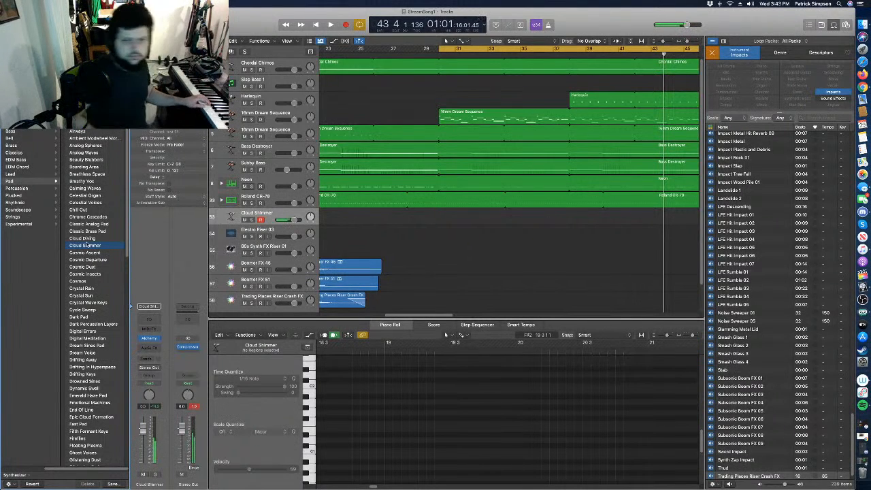
Rehearse a pad part against the cycled section and record it on the Cloud Shimmer track from bar 30 to 38.
{"action": "key", "text": "space"}
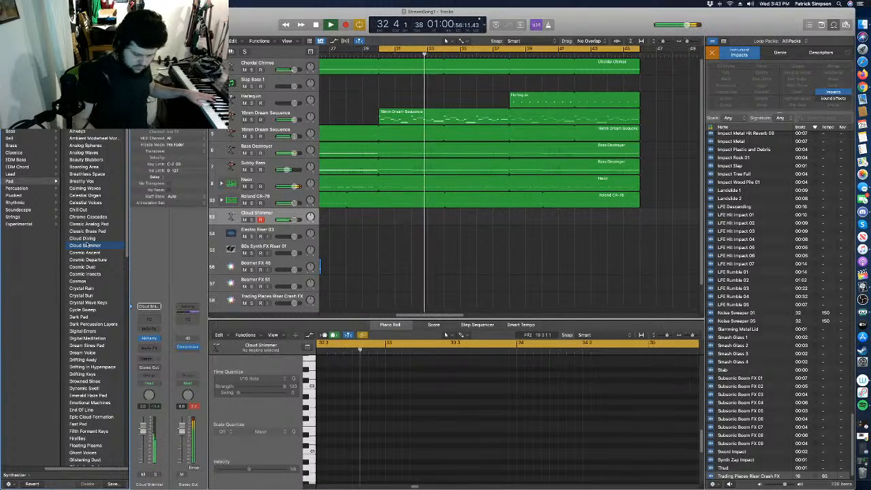
{"action": "key", "text": "space"}
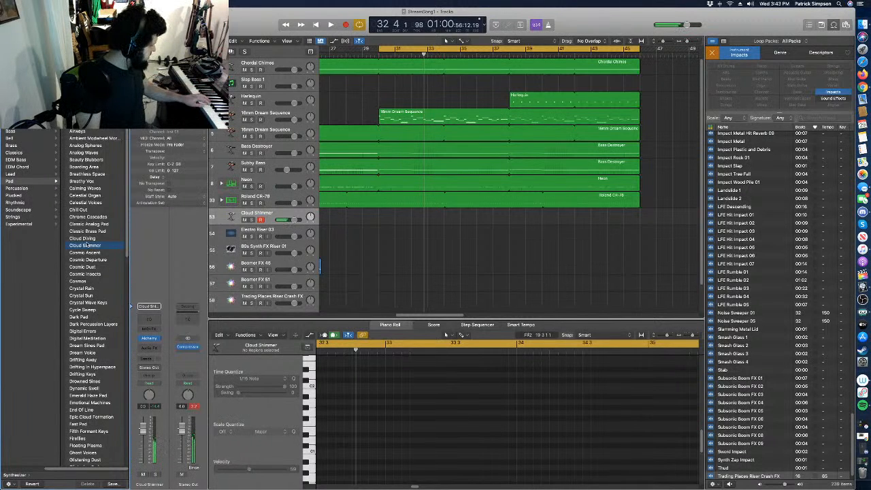
{"action": "key", "text": "space"}
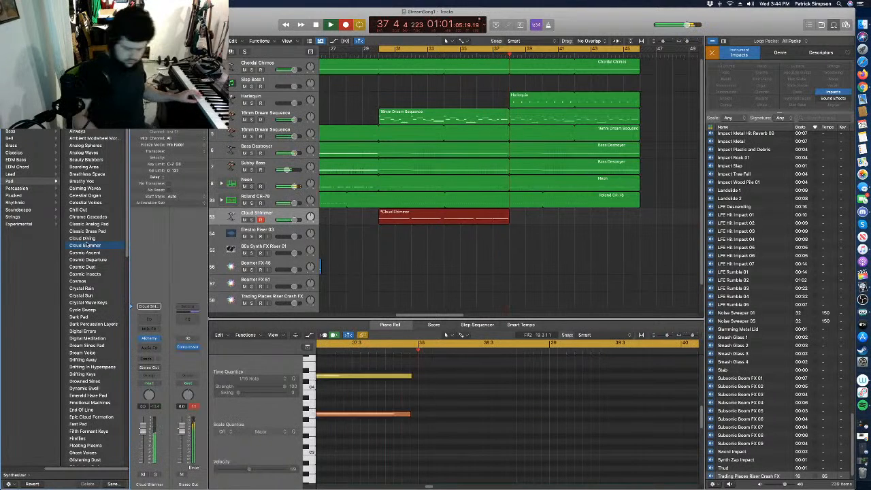
{"action": "key", "text": "space"}
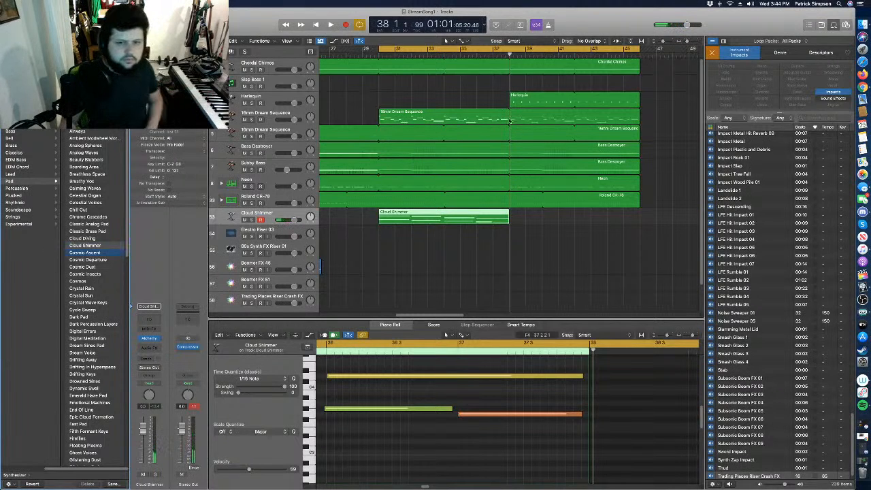
Play the recorded pad region with the Cosmic Ascent patch, replace it with Dark Pad and listen to its opening.
{"action": "key", "text": "space"}
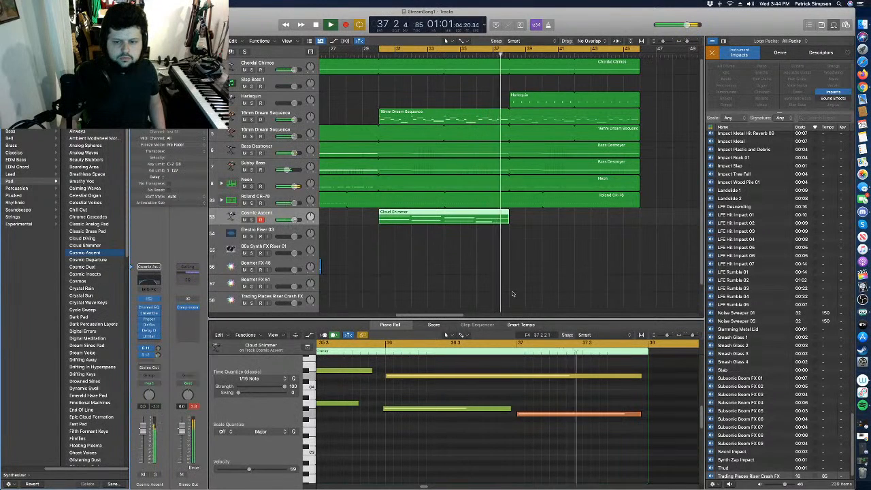
{"action": "key", "text": "space"}
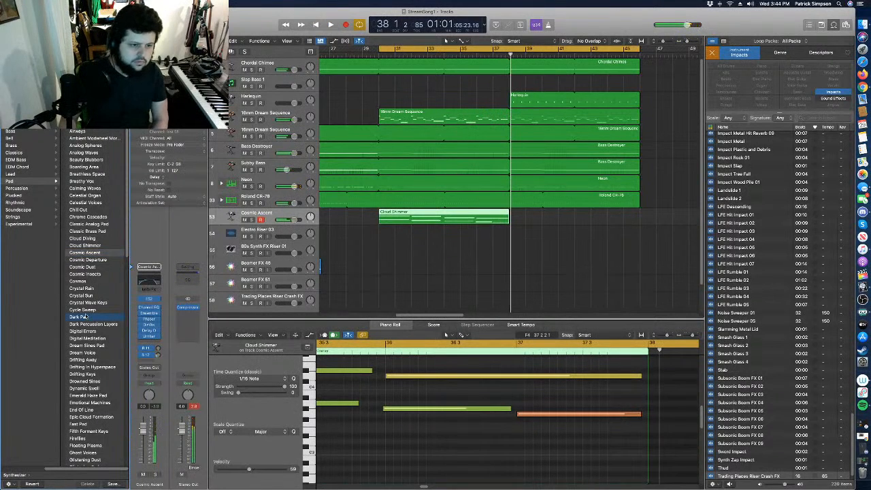
{"action": "left_click", "coordinate": [85, 316]}
{"action": "key", "text": "space"}
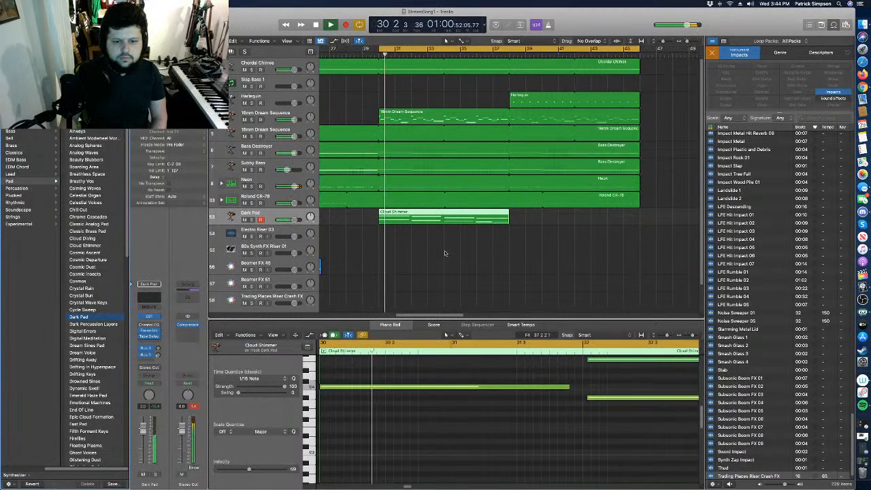
{"action": "key", "text": "space"}
Select the recorded pad notes up to bar 38 and quantize them to 1/16 notes.
{"action": "scroll", "coordinate": [477, 440], "scroll_direction": "up", "scroll_amount": 4}
{"action": "scroll", "coordinate": [478, 440], "scroll_direction": "up", "scroll_amount": 4}
{"action": "left_click_drag", "start_coordinate": [447, 371], "coordinate": [708, 441]}
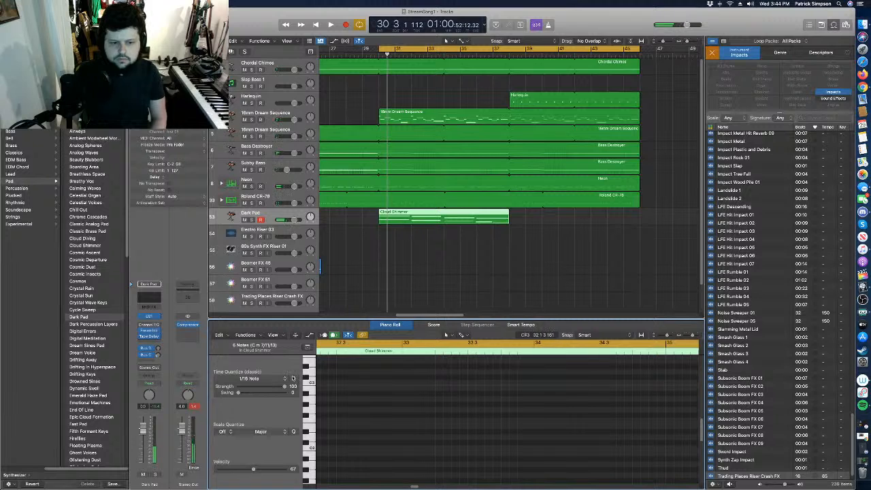
{"action": "left_click", "coordinate": [686, 335]}
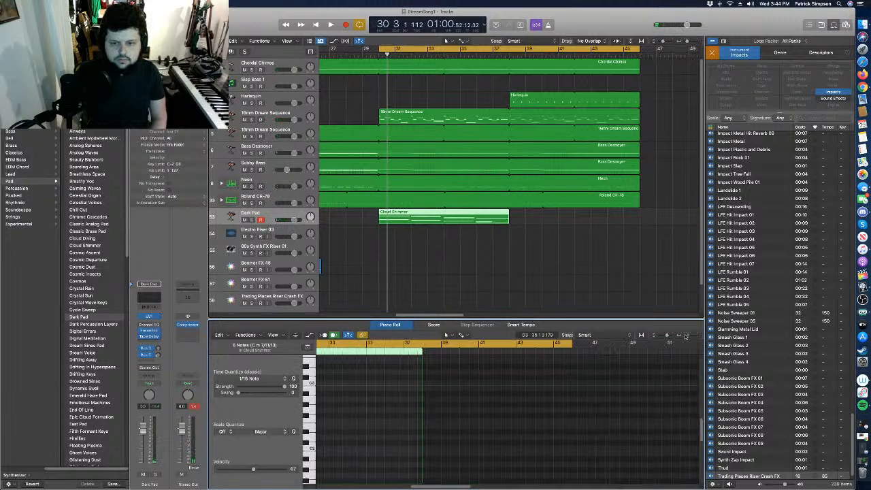
{"action": "scroll", "coordinate": [344, 443], "scroll_direction": "up", "scroll_amount": 5}
{"action": "left_click_drag", "start_coordinate": [480, 415], "coordinate": [372, 444]}
{"action": "left_click_drag", "start_coordinate": [392, 367], "coordinate": [426, 478]}
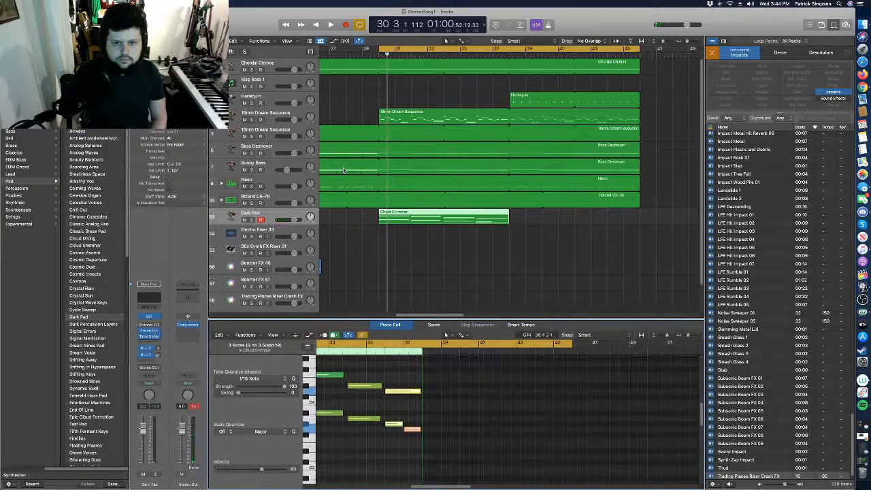
Lengthen the pad notes starting at bars 32 and 34 to meet the following notes and play the section from bar 30.
{"action": "left_click_drag", "start_coordinate": [343, 376], "coordinate": [347, 377]}
{"action": "left_click", "coordinate": [342, 413]}
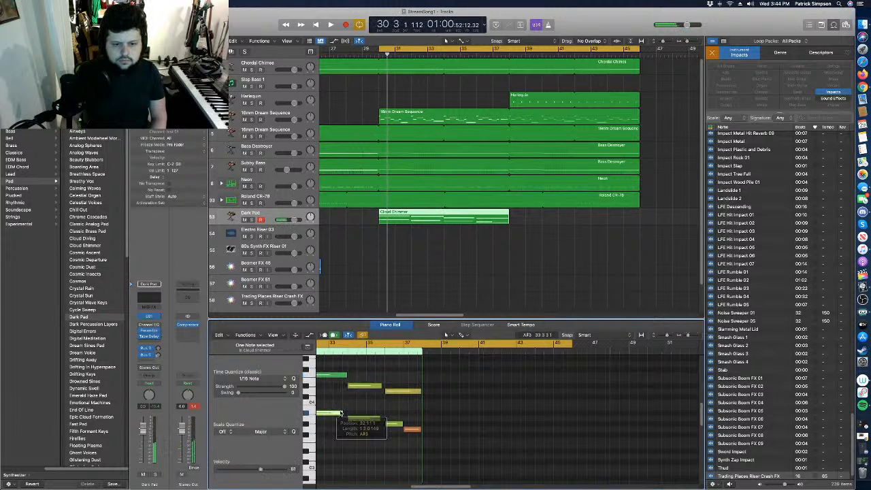
{"action": "left_click_drag", "start_coordinate": [342, 413], "coordinate": [346, 413]}
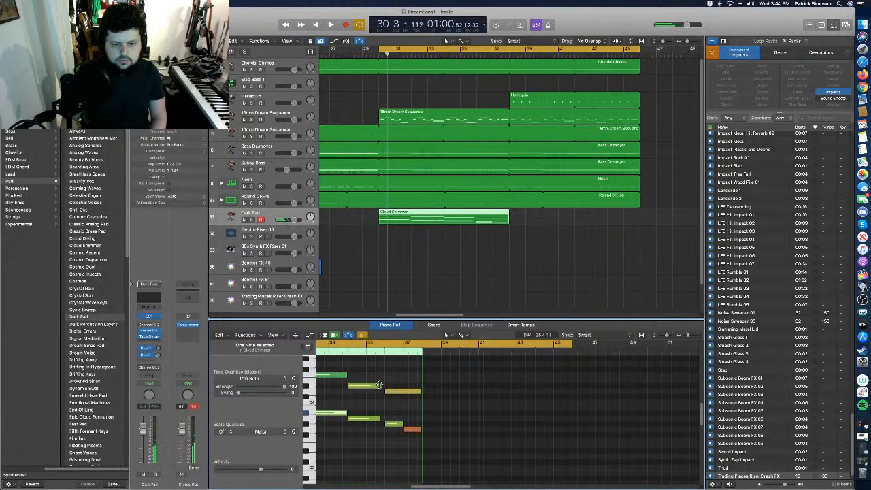
{"action": "left_click_drag", "start_coordinate": [380, 385], "coordinate": [385, 386]}
{"action": "left_click_drag", "start_coordinate": [380, 418], "coordinate": [385, 422]}
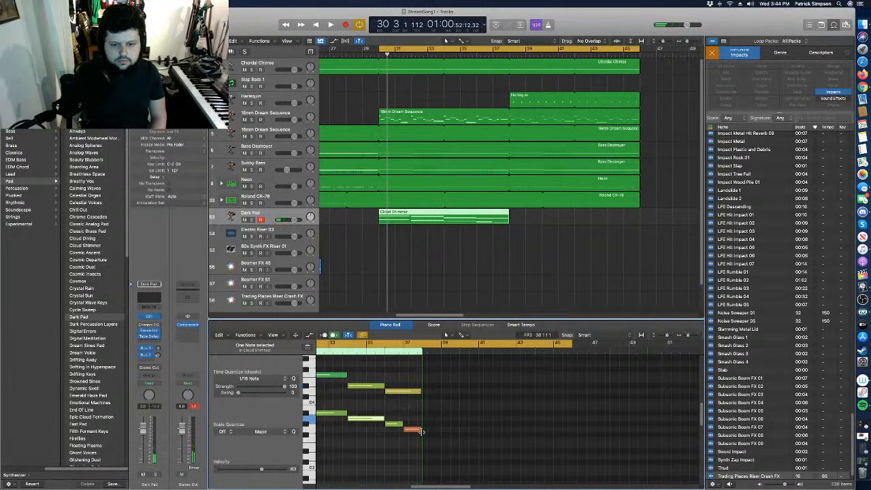
{"action": "left_click_drag", "start_coordinate": [415, 381], "coordinate": [418, 427]}
{"action": "key", "text": "space"}
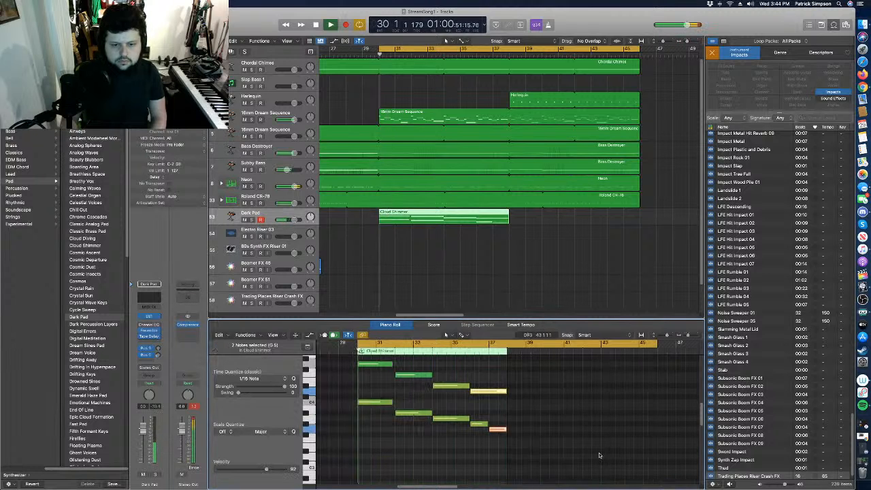
Lengthen the two pad notes starting at bar 30 to meet the notes at bar 32 and play the section.
{"action": "key", "text": "space"}
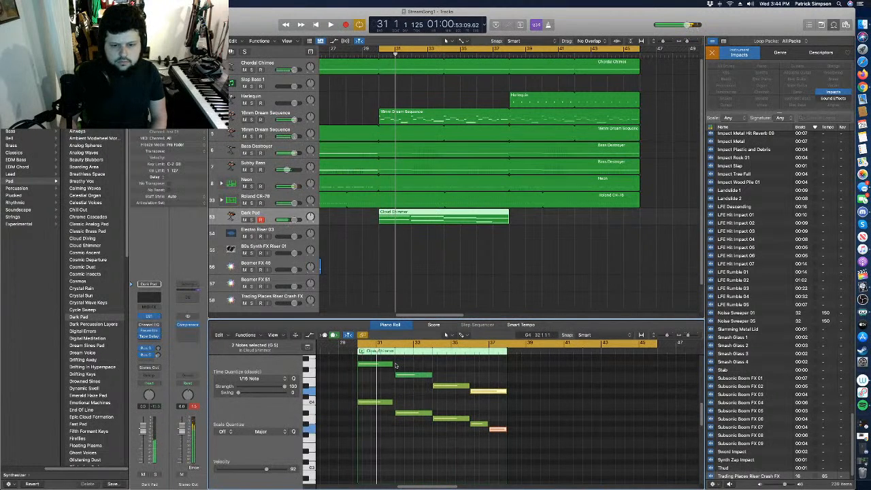
{"action": "left_click", "coordinate": [390, 430]}
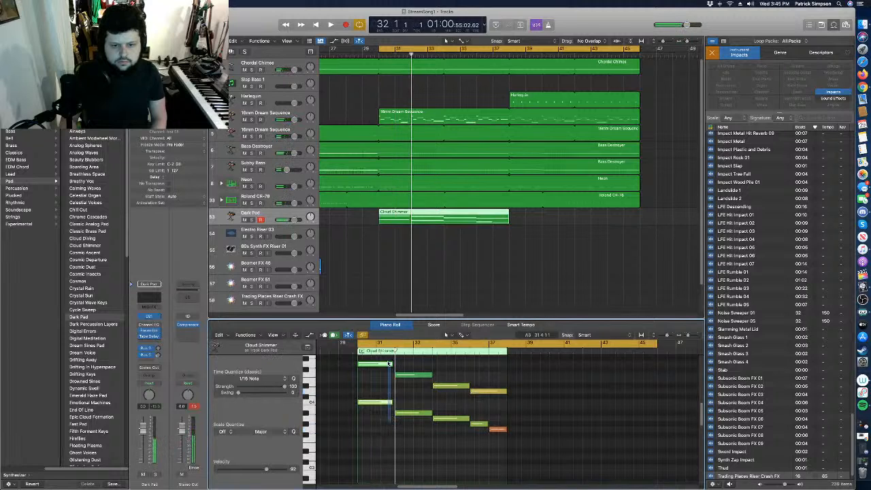
{"action": "left_click_drag", "start_coordinate": [390, 364], "coordinate": [395, 402]}
{"action": "key", "text": "space"}
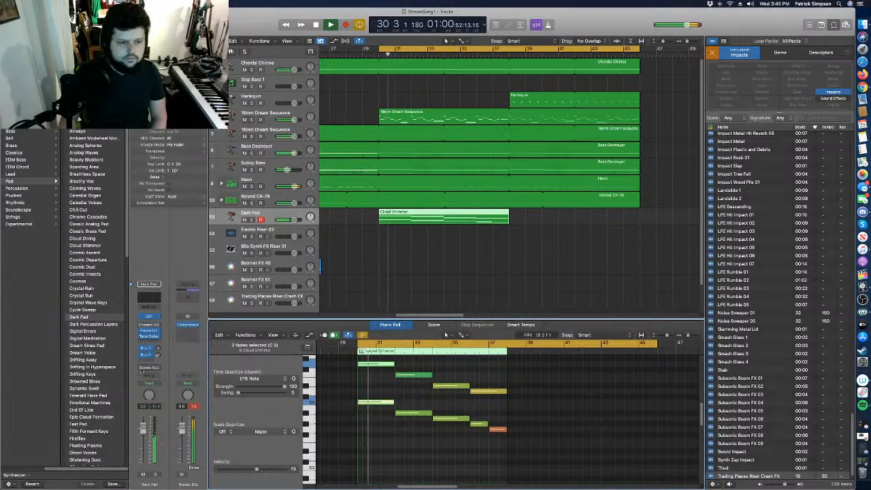
Solo the pad track, audition the Cosmos, Crystal Rain and Cloud Diving patches against its region, and load Cloud Shimmer.
{"action": "left_click", "coordinate": [83, 281]}
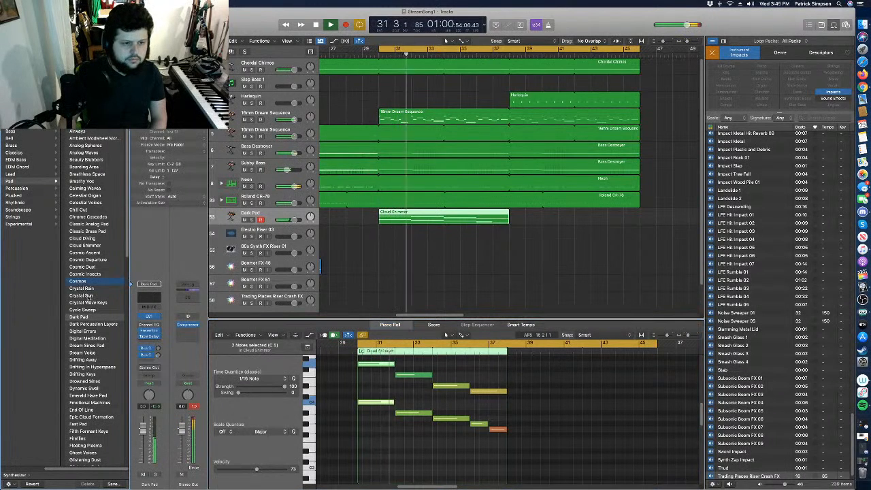
{"action": "left_click", "coordinate": [251, 219]}
{"action": "key", "text": "space"}
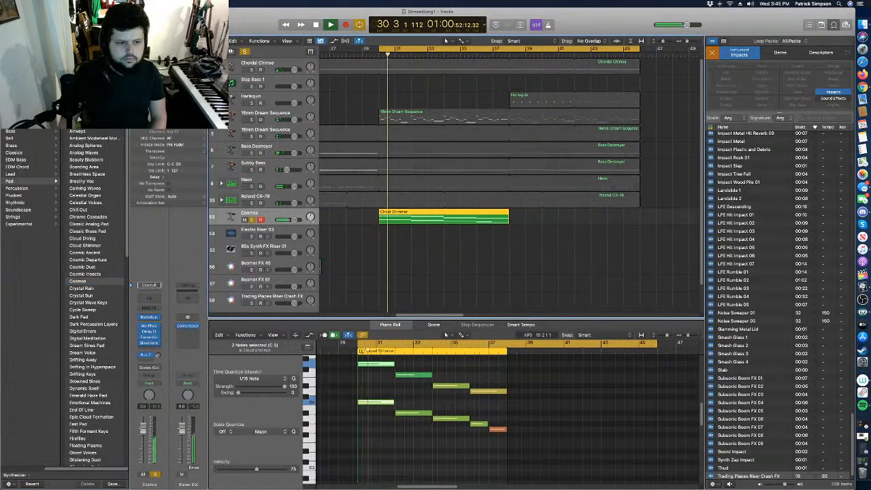
{"action": "left_click", "coordinate": [83, 288]}
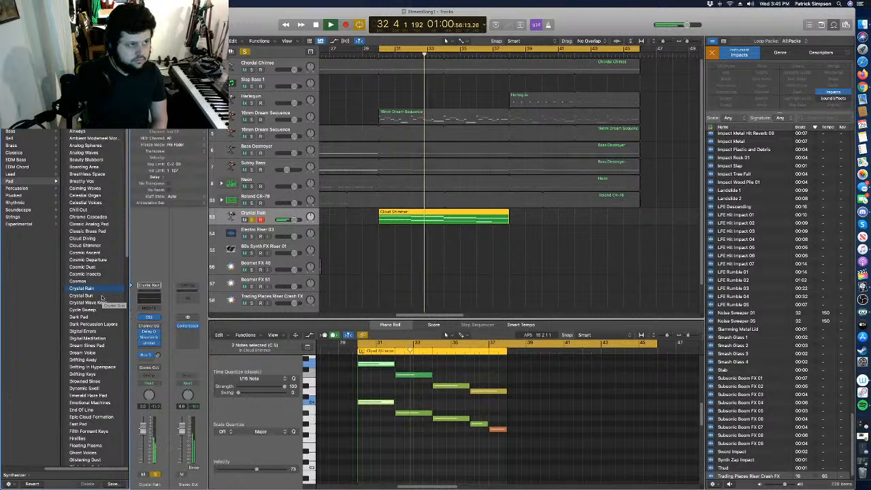
{"action": "left_click", "coordinate": [82, 239]}
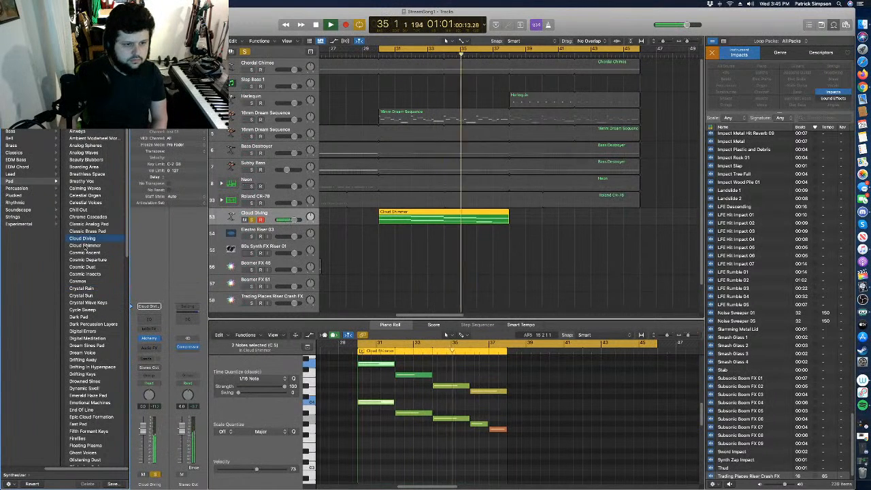
{"action": "left_click", "coordinate": [87, 249]}
{"action": "key", "text": "space"}
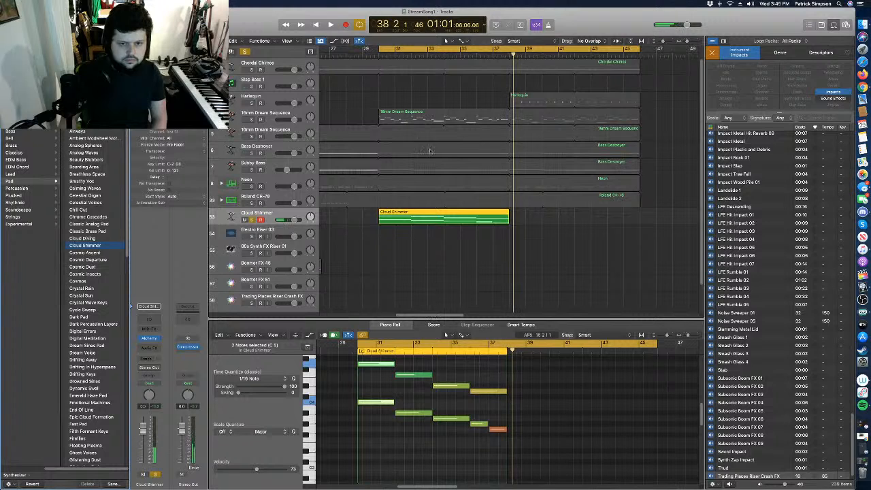
Play the soloed pad region from bar 30 and move the Cloud Shimmer transform pad to Soft Sequence.
{"action": "key", "text": "space"}
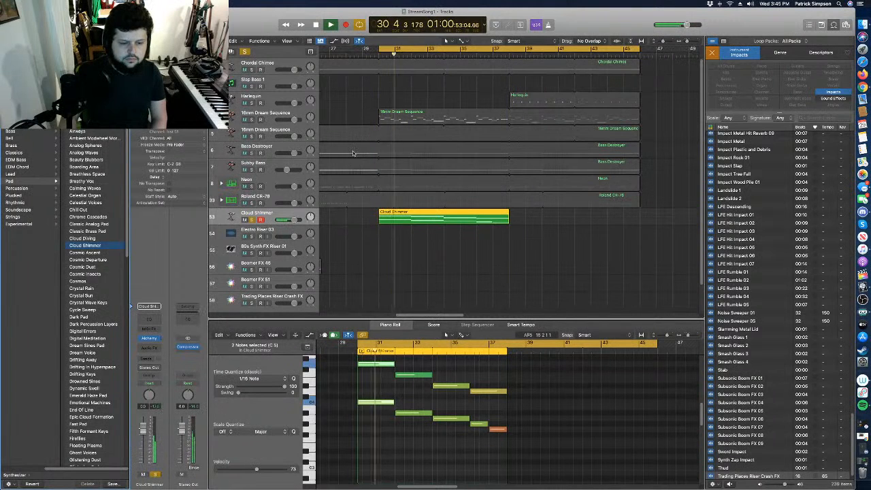
{"action": "key", "text": "space"}
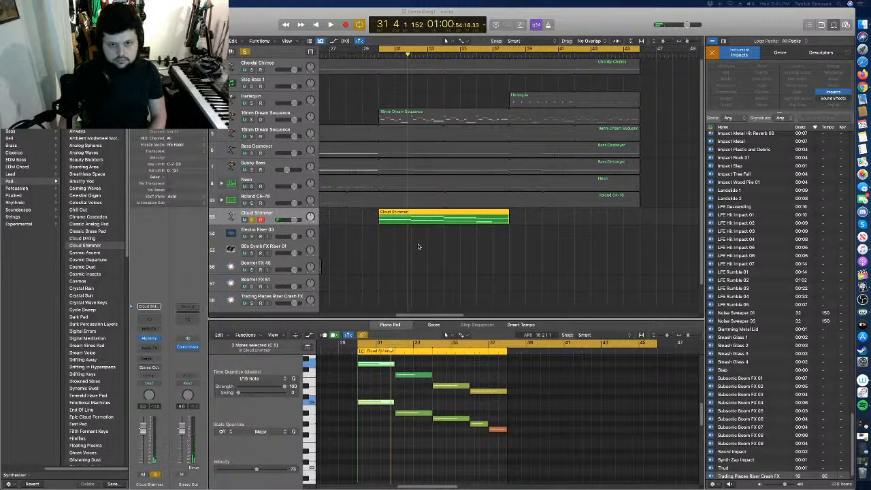
{"action": "left_click", "coordinate": [364, 49]}
{"action": "key", "text": "space"}
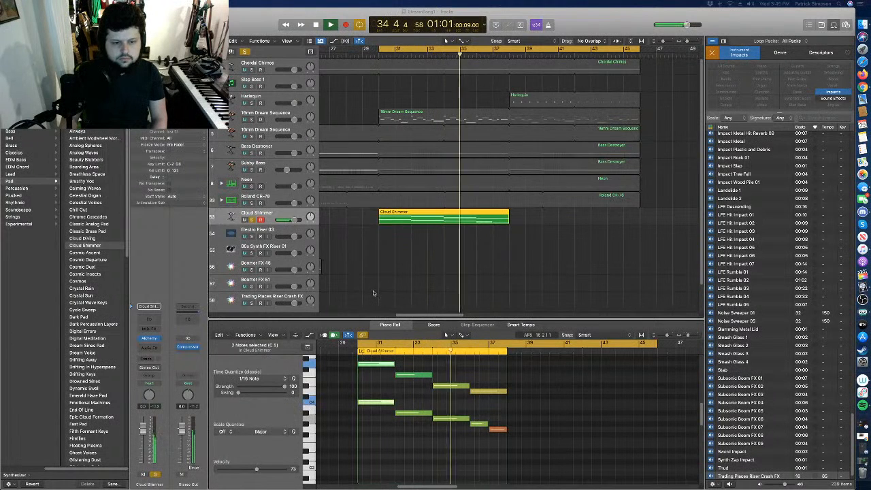
{"action": "key", "text": "b"}
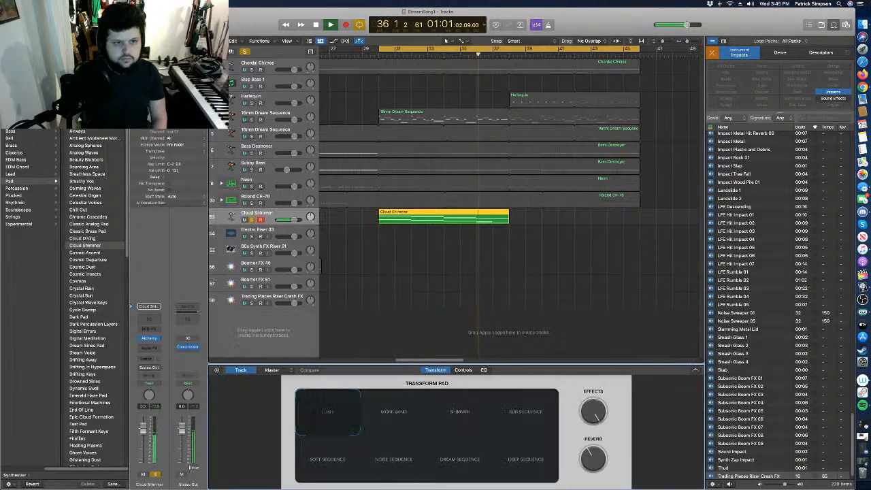
{"action": "left_click_drag", "start_coordinate": [340, 414], "coordinate": [327, 489]}
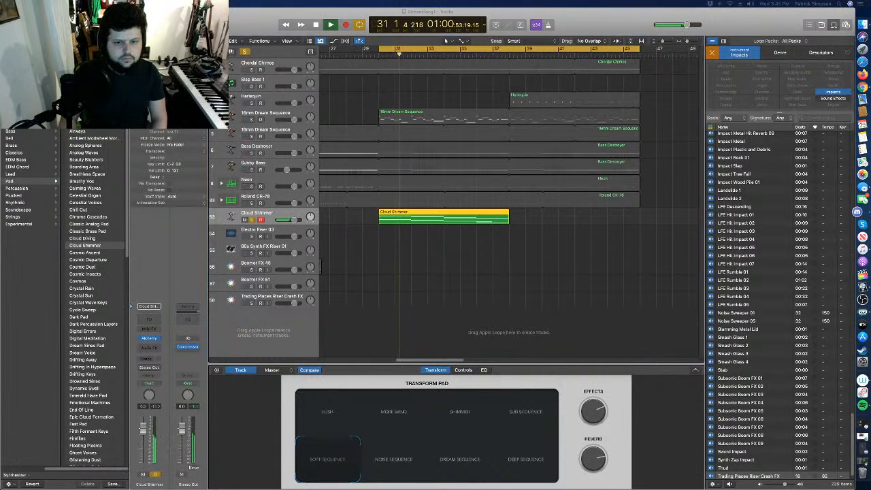
{"action": "key", "text": "space"}
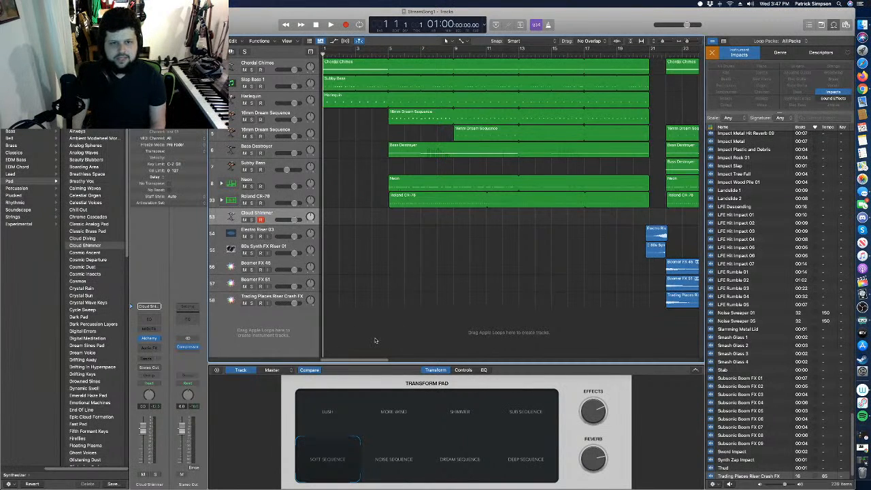
Create one audio track on Input 1 and place it below the Trading Places Riser Crash FX track.
{"action": "key", "text": "space"}
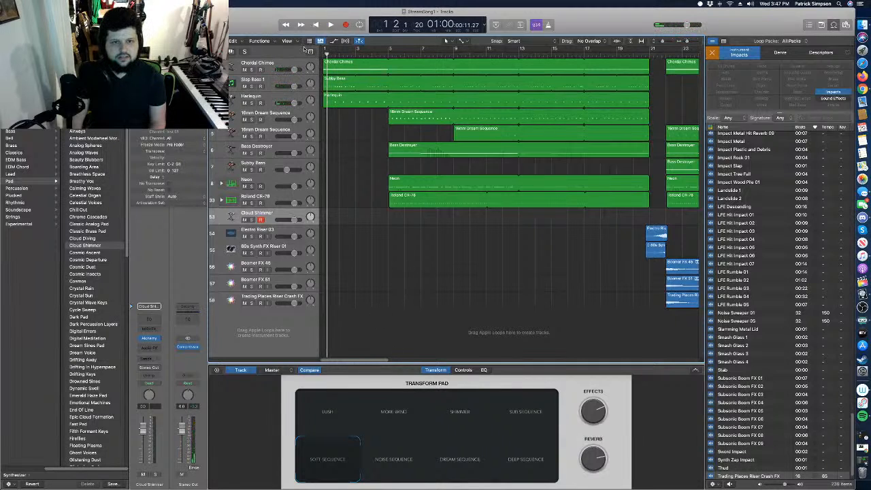
{"action": "key", "text": "space"}
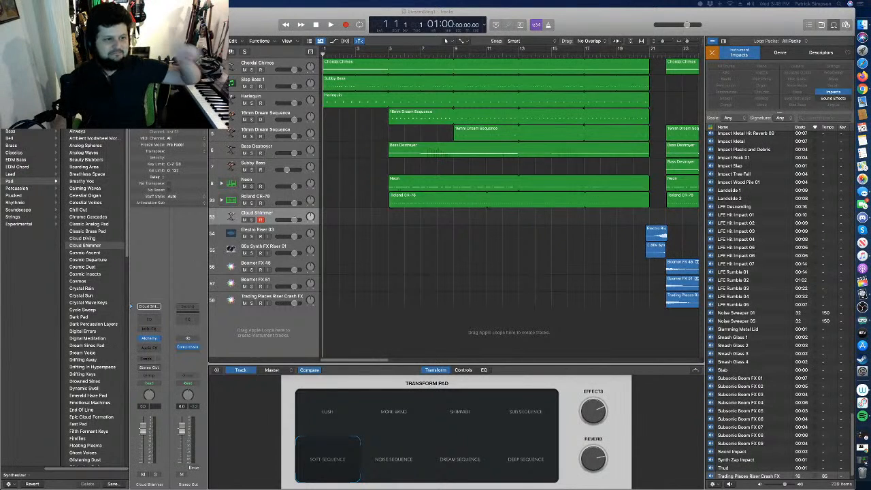
{"action": "key", "text": "alt+super+n"}
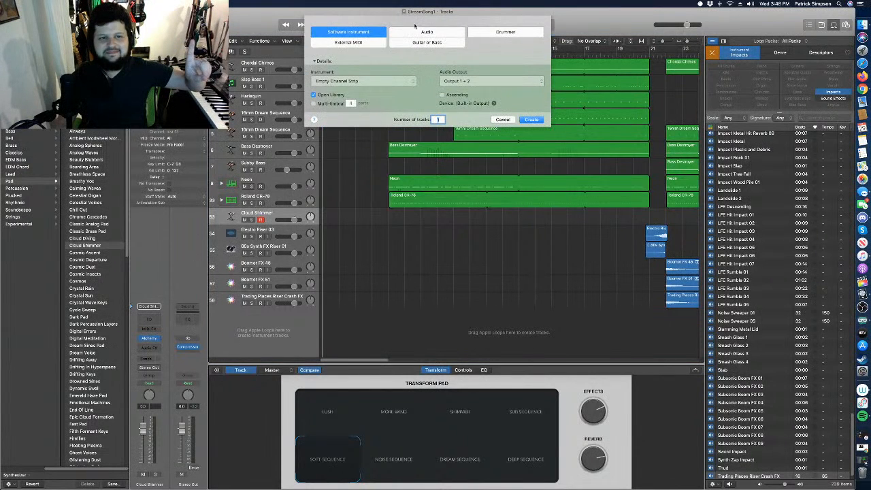
{"action": "left_click", "coordinate": [433, 34]}
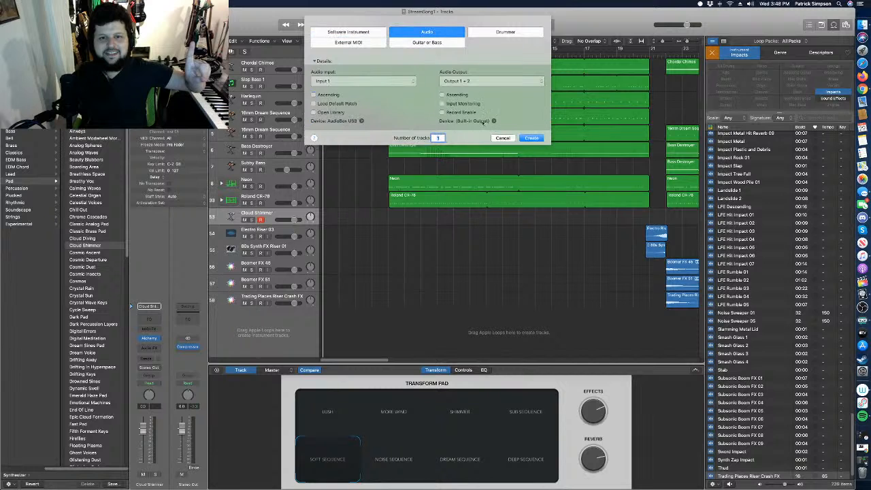
{"action": "left_click", "coordinate": [531, 138]}
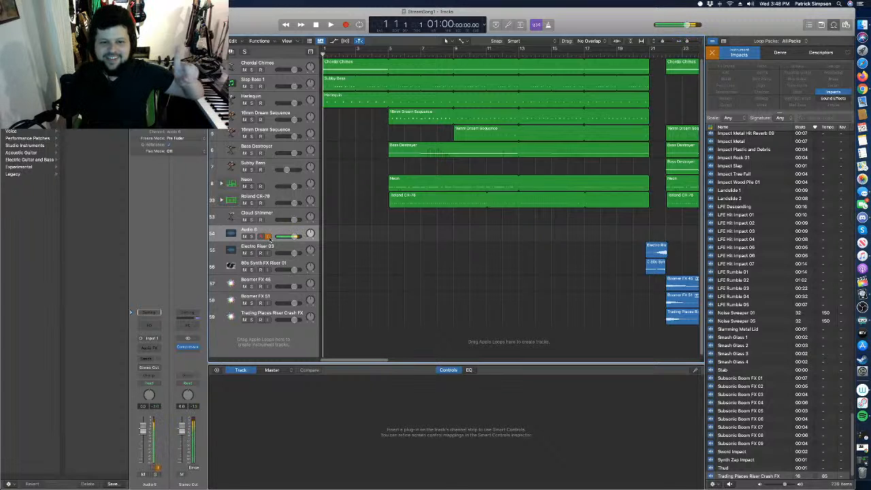
{"action": "left_click_drag", "start_coordinate": [278, 230], "coordinate": [267, 320]}
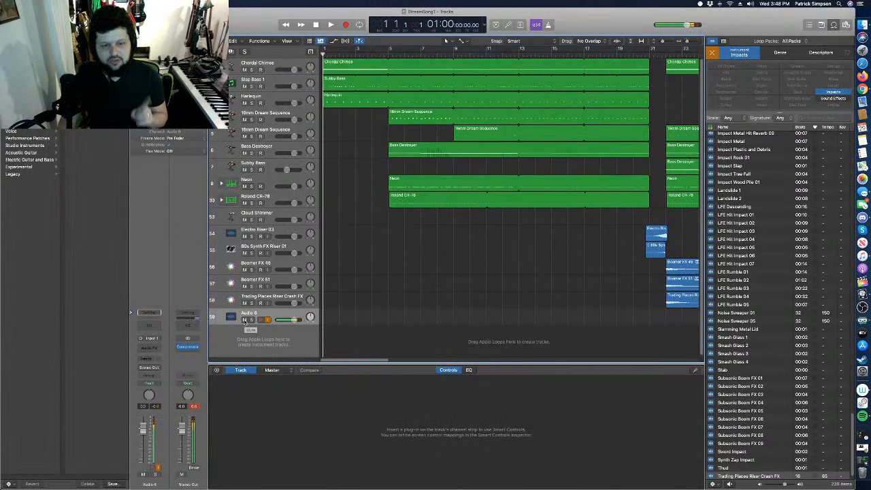
Play the whole arrangement from bar 1 to its end at bar 46 and return the playhead to bar 1.
{"action": "key", "text": "space"}
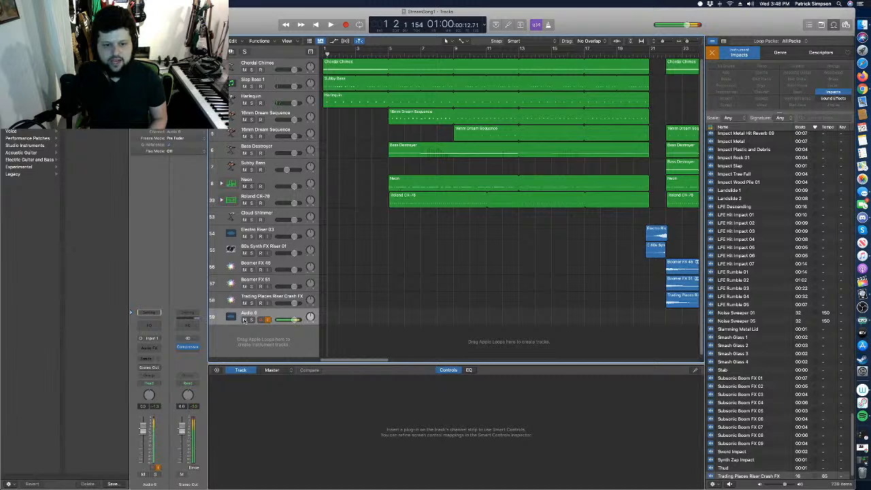
{"action": "left_click_drag", "start_coordinate": [329, 55], "coordinate": [313, 52]}
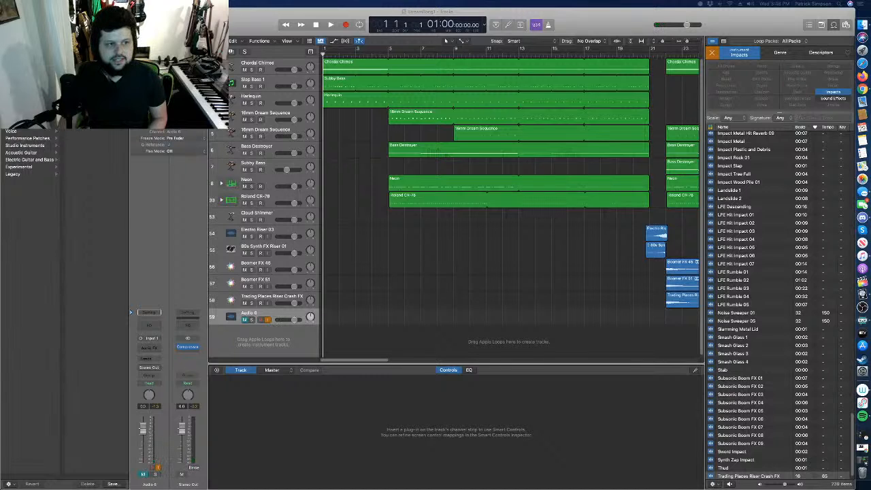
{"action": "left_click", "coordinate": [350, 181]}
{"action": "key", "text": "space"}
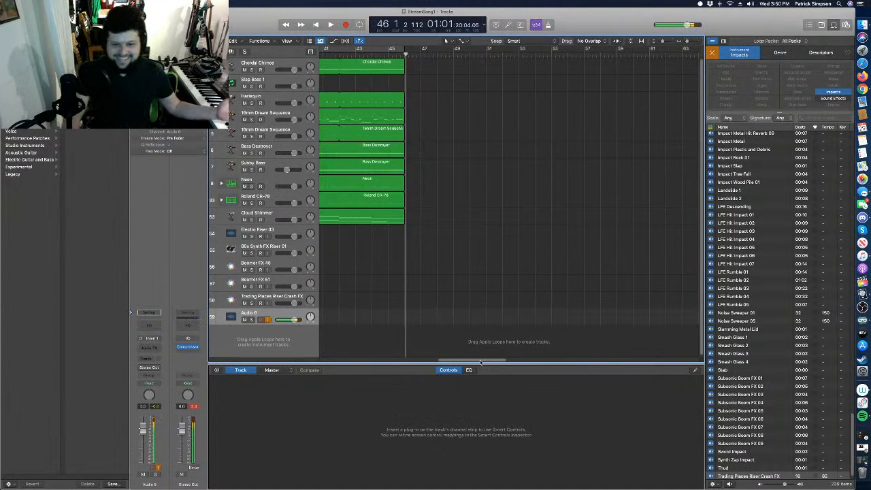
{"action": "left_click_drag", "start_coordinate": [481, 361], "coordinate": [363, 360]}
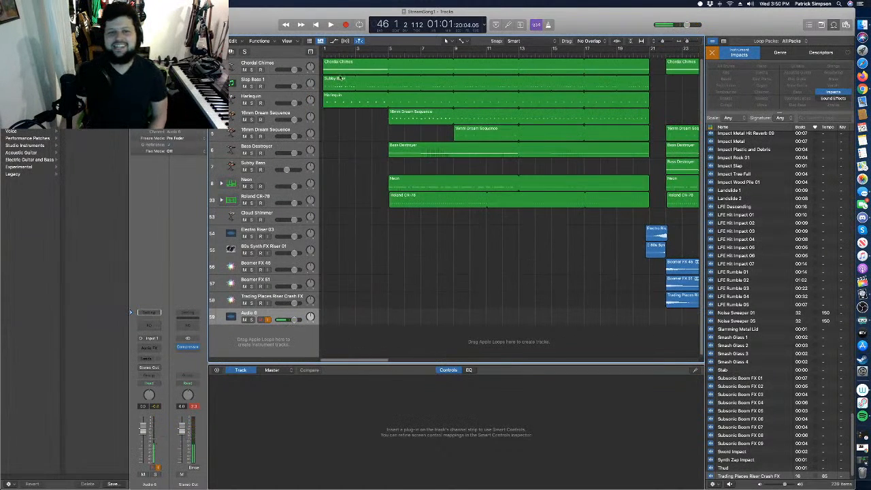
{"action": "left_click_drag", "start_coordinate": [347, 53], "coordinate": [324, 54]}
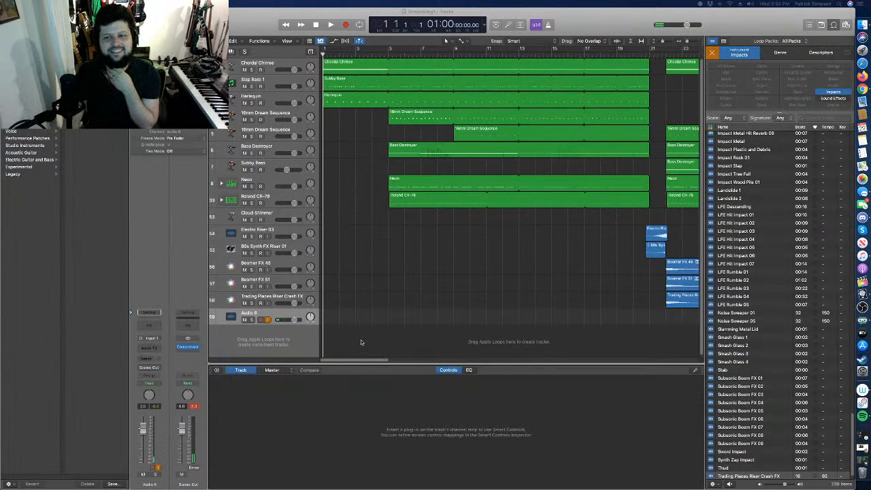
Hide the loop browser and solo the new audio track, both 16mm Dream Sequence tracks and Slap Bass 1.
{"action": "left_click", "coordinate": [833, 26]}
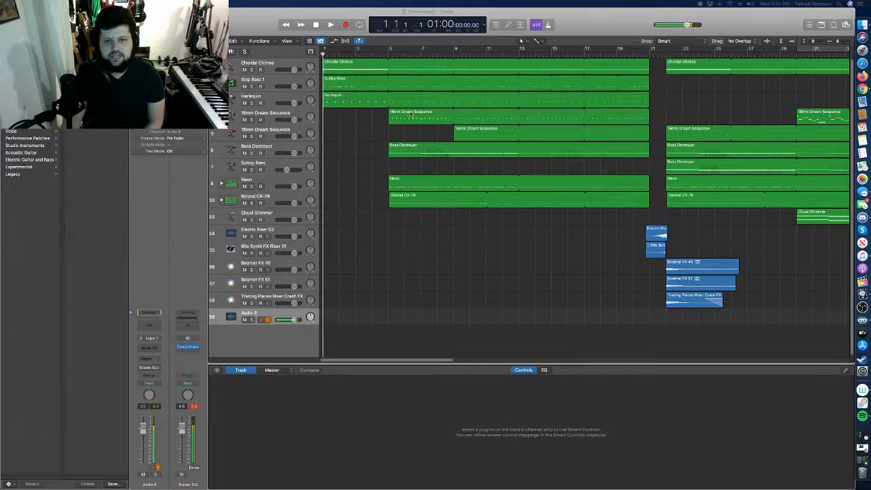
{"action": "left_click", "coordinate": [252, 120]}
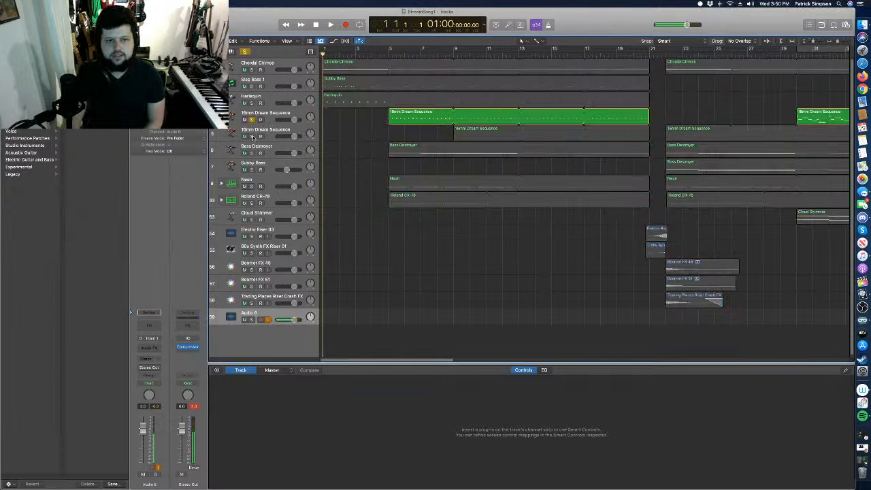
{"action": "left_click", "coordinate": [252, 119]}
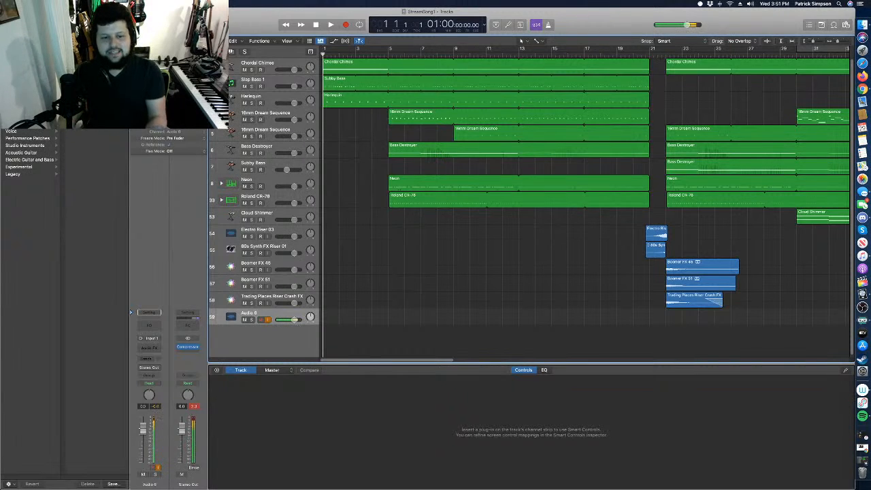
{"action": "left_click", "coordinate": [252, 320]}
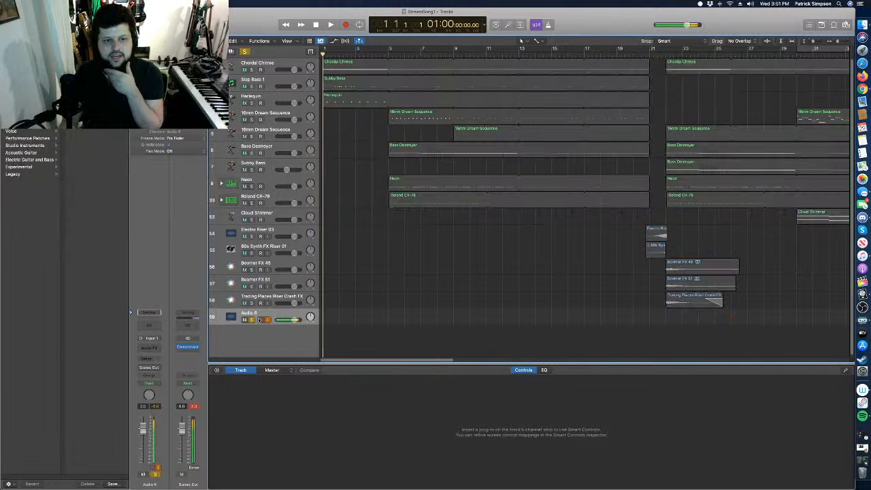
{"action": "left_click", "coordinate": [252, 120]}
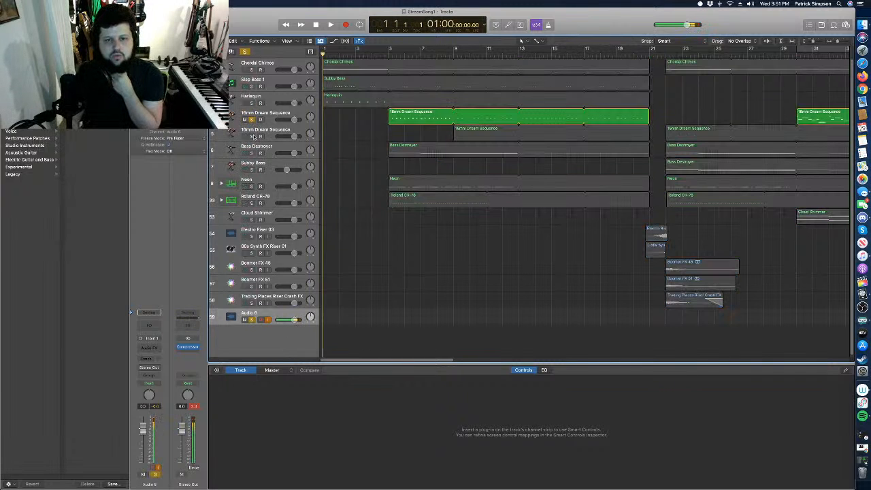
{"action": "left_click", "coordinate": [252, 136]}
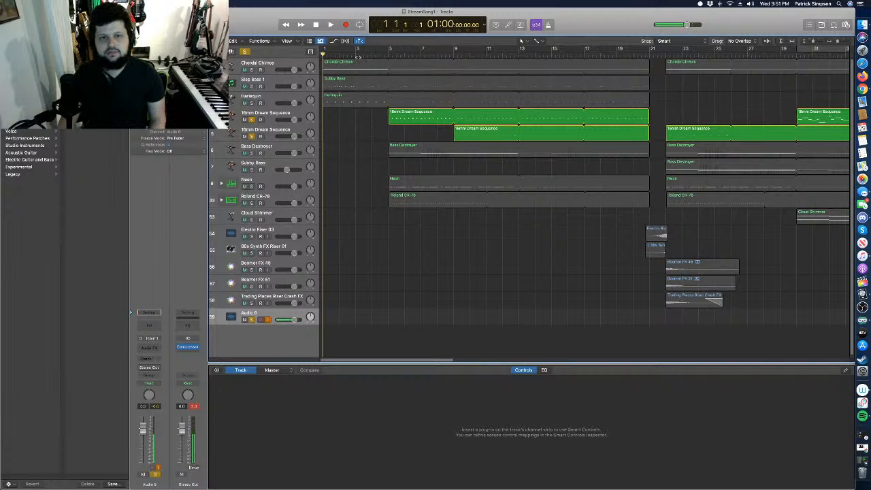
{"action": "left_click", "coordinate": [252, 86]}
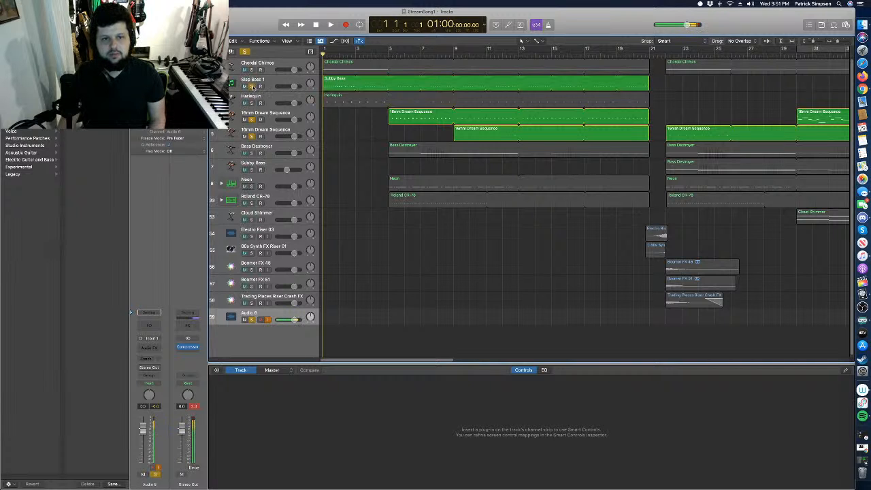
Play the soloed tracks from bar 1, add Chordal Chimes to the solo group and replay the opening.
{"action": "key", "text": "space"}
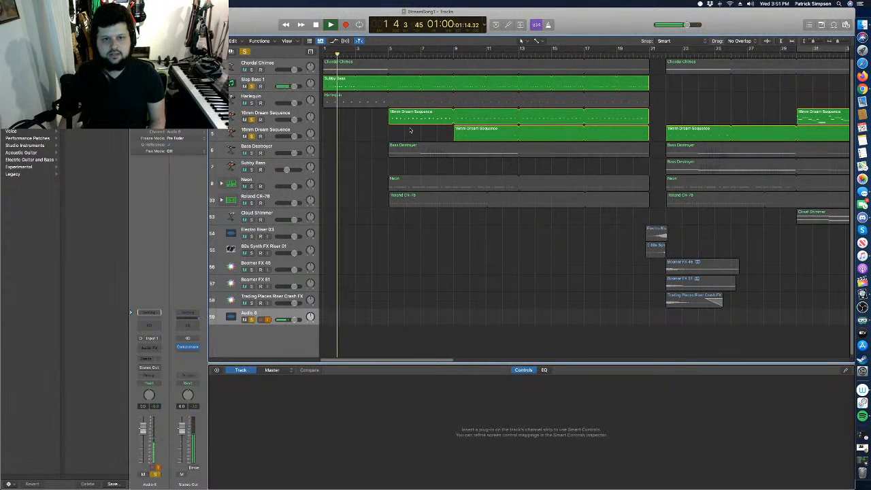
{"action": "left_click", "coordinate": [252, 70]}
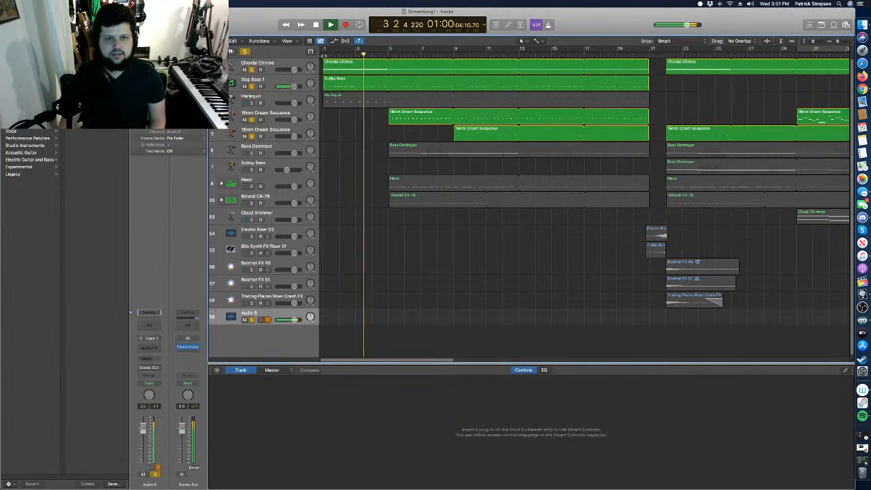
{"action": "left_click", "coordinate": [323, 55]}
{"action": "key", "text": "space"}
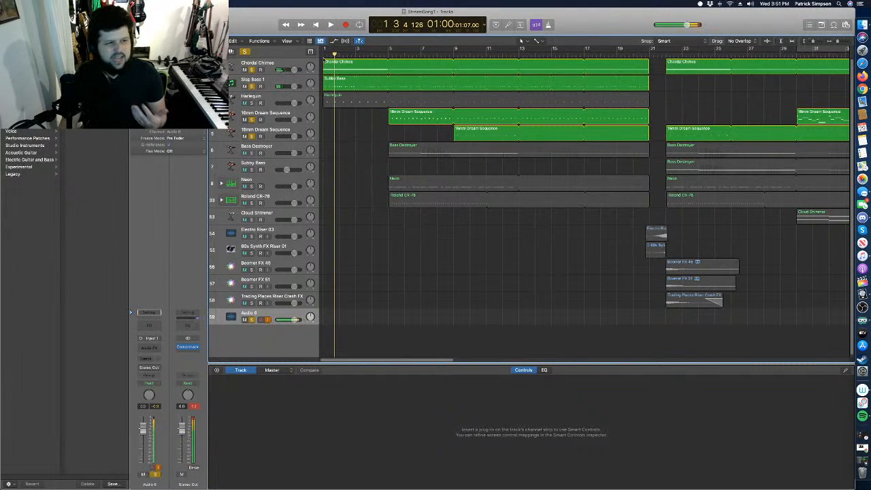
Take Chordal Chimes and Slap Bass 1 out of the solo group and play the remaining soloed tracks from bar 5.
{"action": "left_click", "coordinate": [251, 70]}
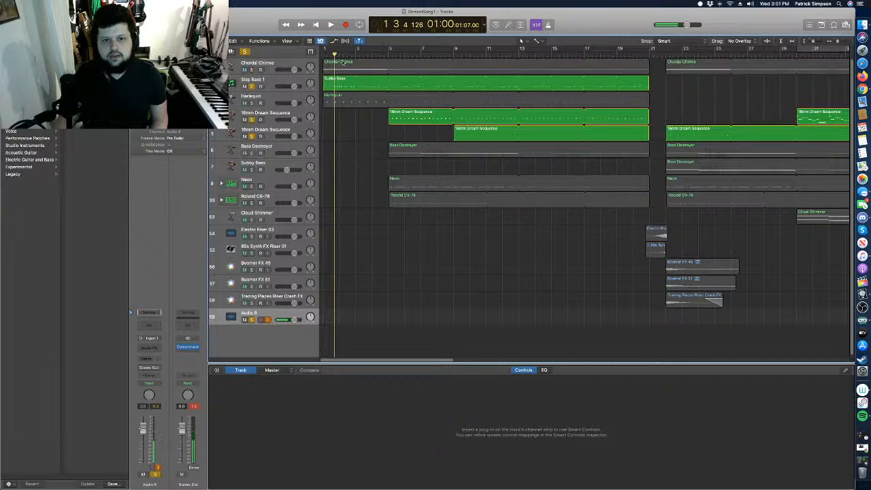
{"action": "left_click", "coordinate": [387, 55]}
{"action": "left_click", "coordinate": [252, 87]}
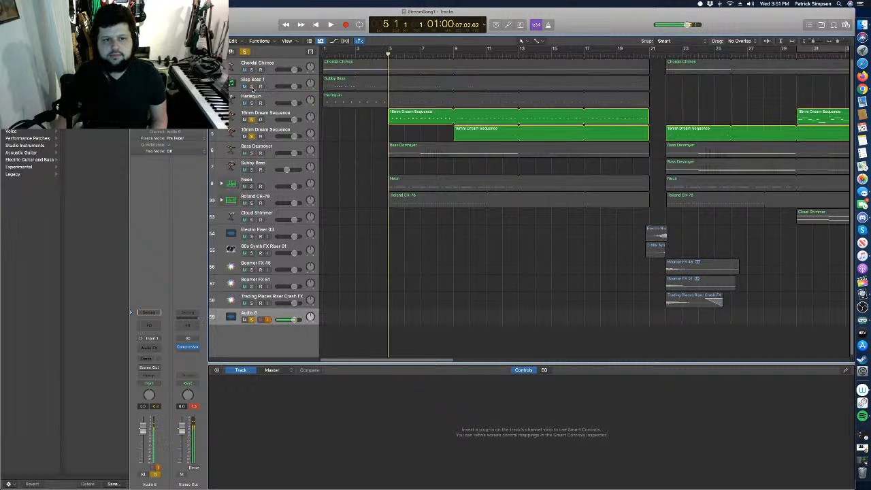
{"action": "key", "text": "space"}
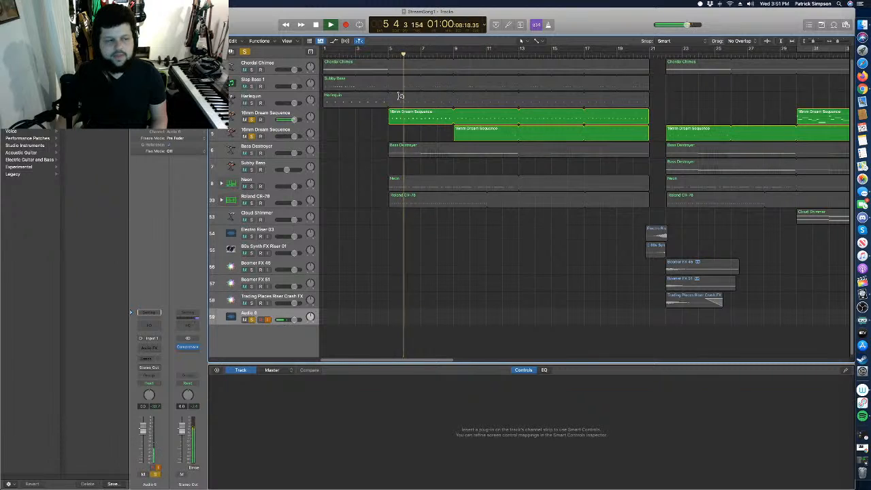
{"action": "key", "text": "space"}
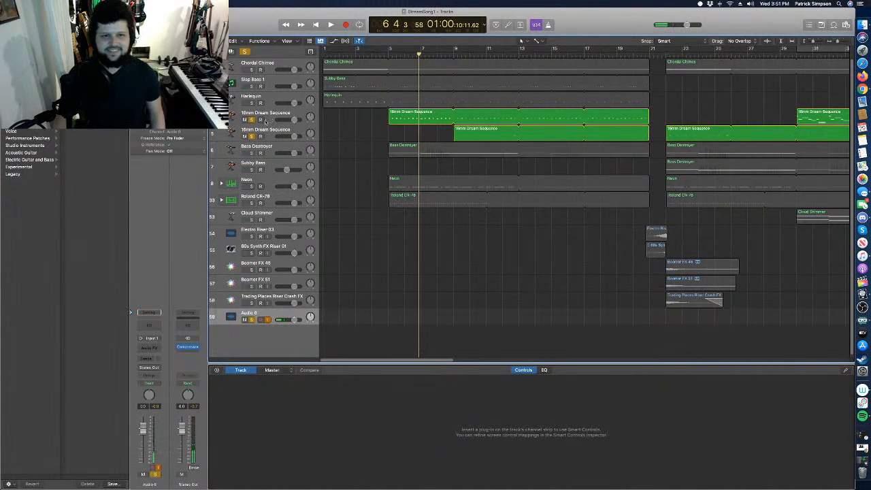
Solo Chordal Chimes again, replay the passage from bar 5 and return the playhead to bar 5.
{"action": "left_click", "coordinate": [251, 70]}
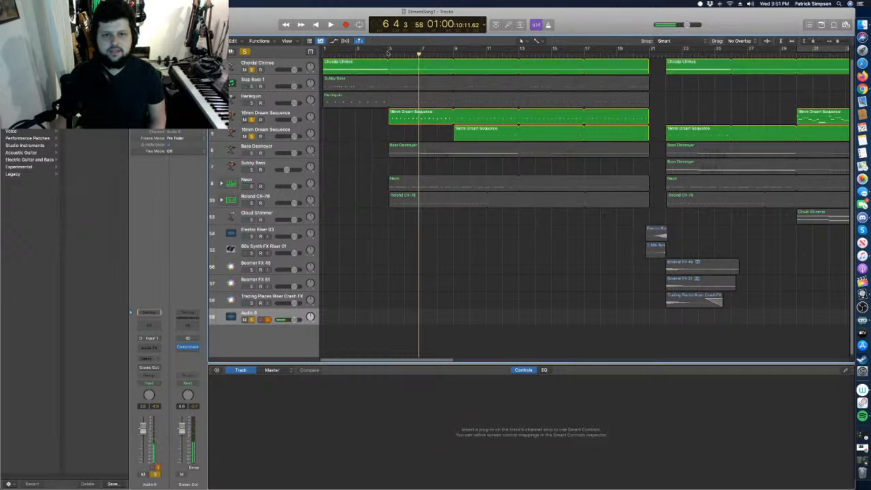
{"action": "key", "text": "space"}
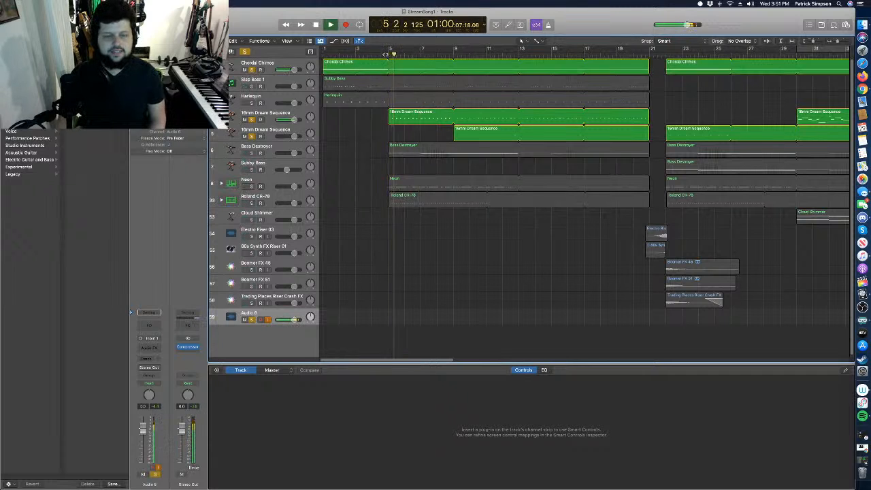
{"action": "key", "text": "space"}
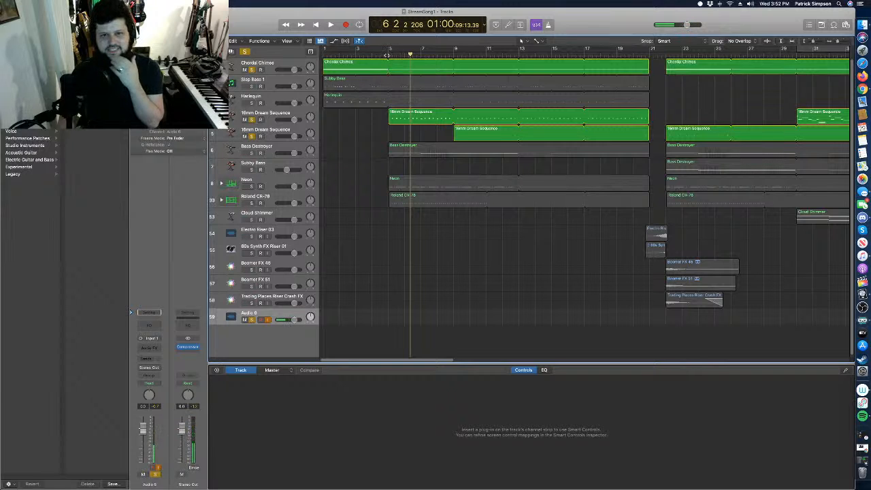
{"action": "left_click", "coordinate": [388, 55]}
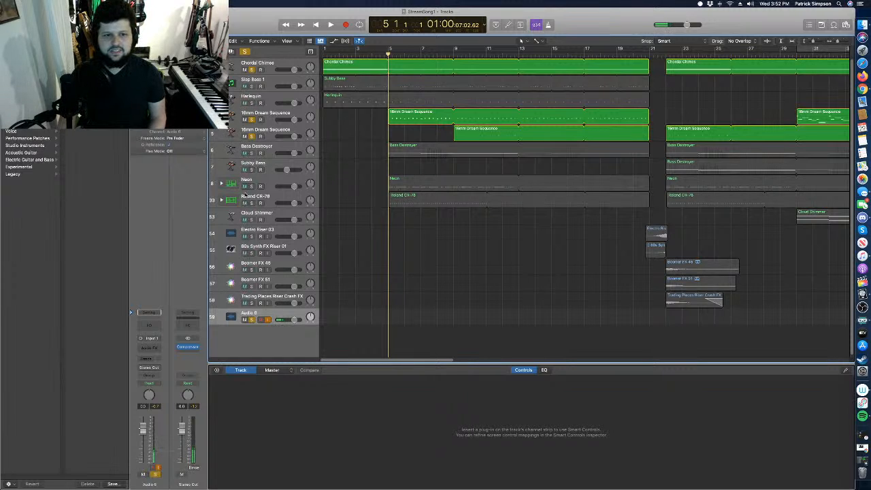
Audition the Neon drum track along with the already soloed tracks from bar 5, and remove its solo.
{"action": "left_click", "coordinate": [250, 187]}
{"action": "key", "text": "space"}
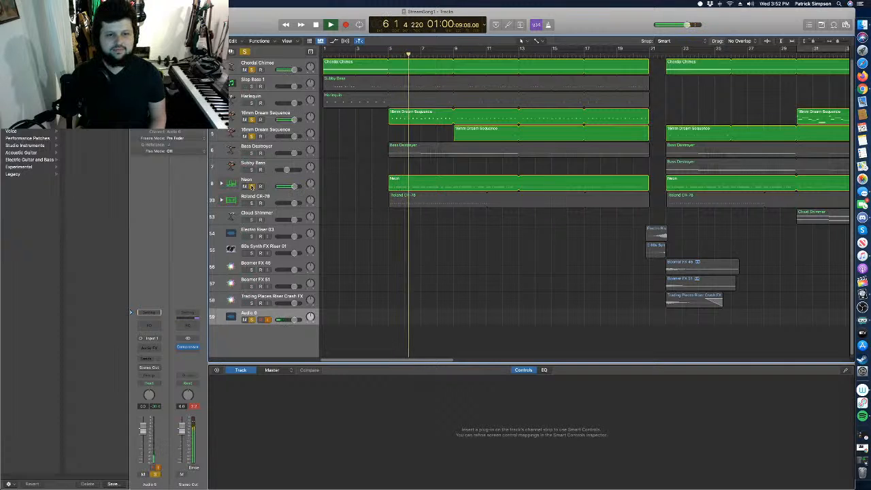
{"action": "key", "text": "space"}
{"action": "left_click", "coordinate": [251, 187]}
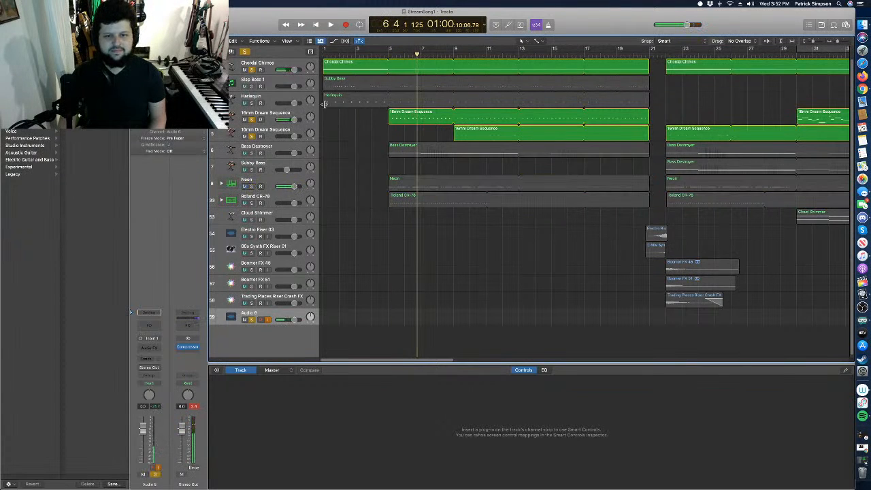
Audition the Harlequin track in solo from bar 5, and unsolo both 16mm Dream Sequence tracks.
{"action": "left_click", "coordinate": [388, 53]}
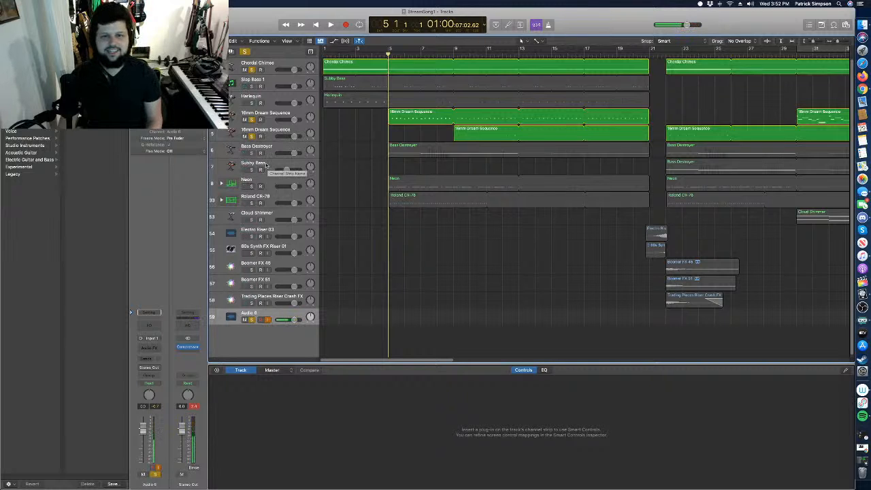
{"action": "left_click", "coordinate": [251, 103]}
{"action": "key", "text": "space"}
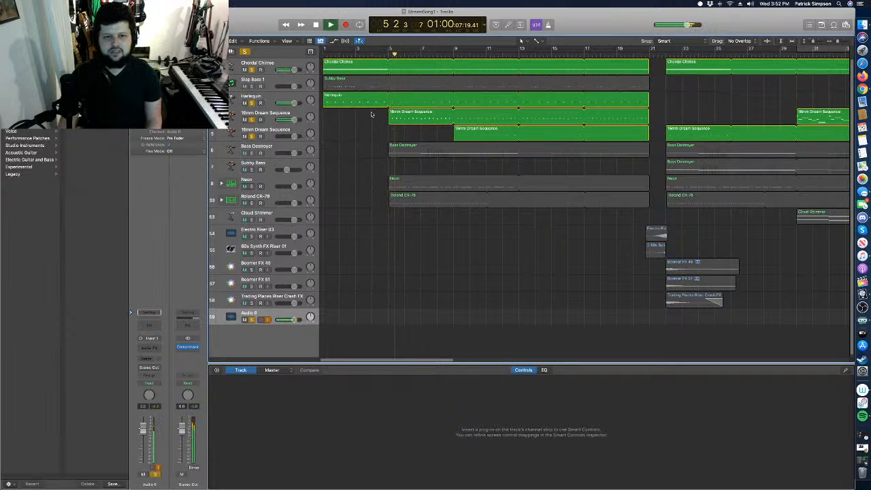
{"action": "left_click", "coordinate": [251, 120]}
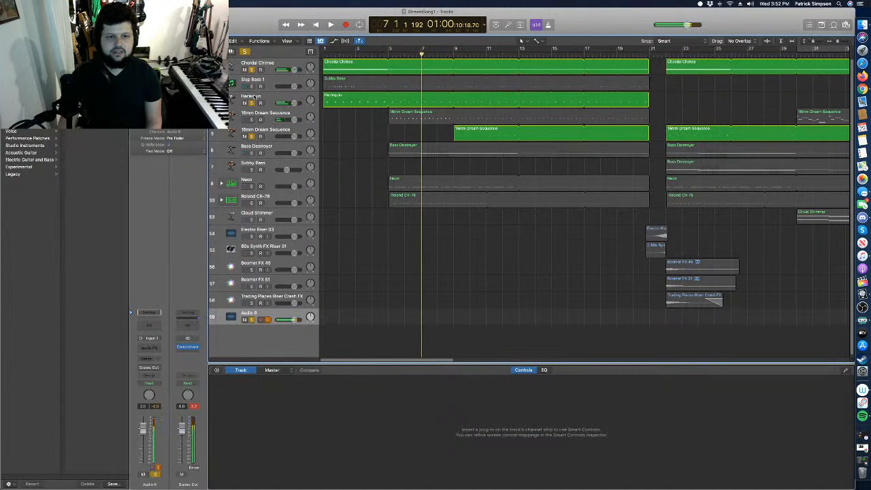
{"action": "left_click", "coordinate": [252, 137]}
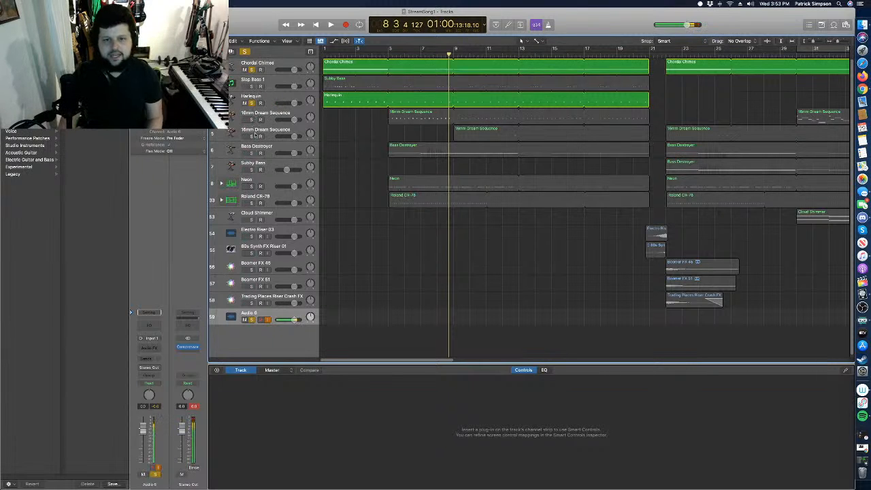
Add Bass Destroyer to the soloed tracks and listen to the combination from bar 5 into bar 6.
{"action": "left_click", "coordinate": [252, 153]}
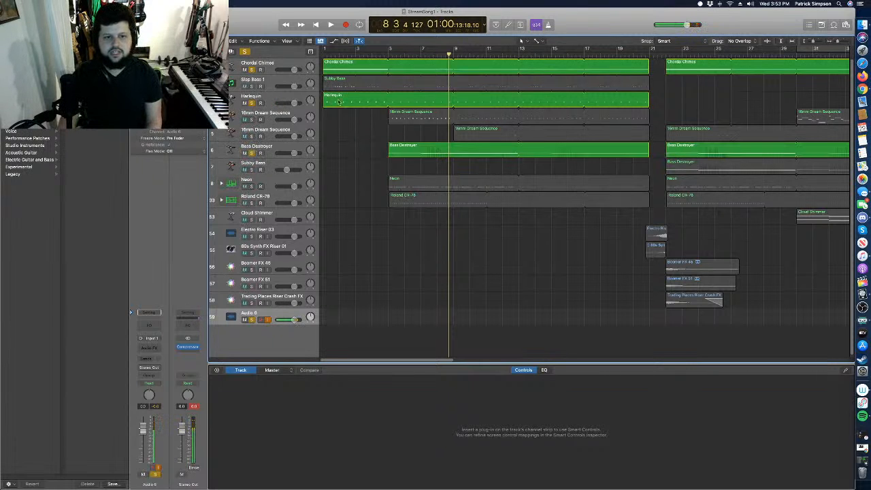
{"action": "left_click", "coordinate": [388, 55]}
{"action": "key", "text": "space"}
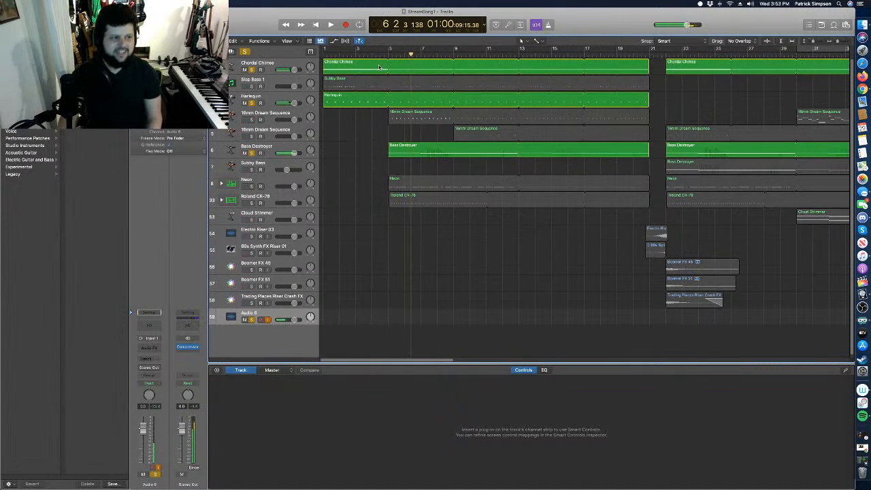
{"action": "key", "text": "space"}
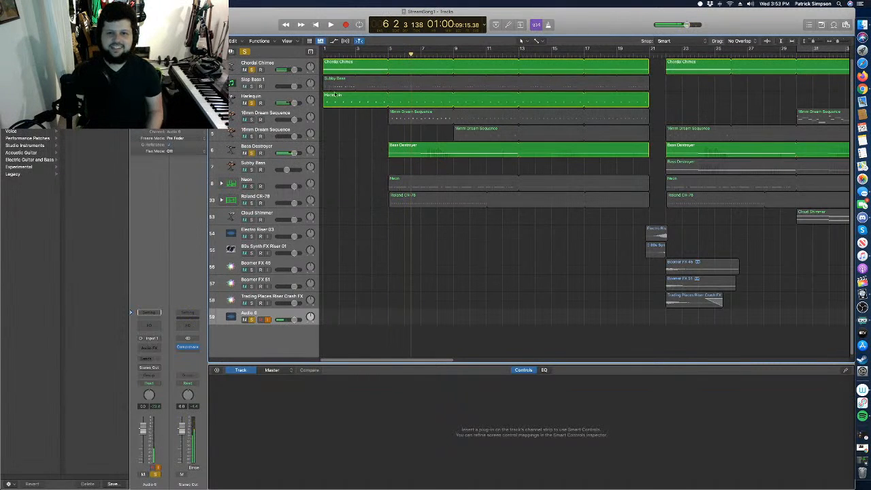
Add both 16mm Dream Sequence tracks and Slap Bass 1 to the solo, and listen from the song's start into bar 6.
{"action": "left_click", "coordinate": [251, 119]}
{"action": "left_click", "coordinate": [252, 136]}
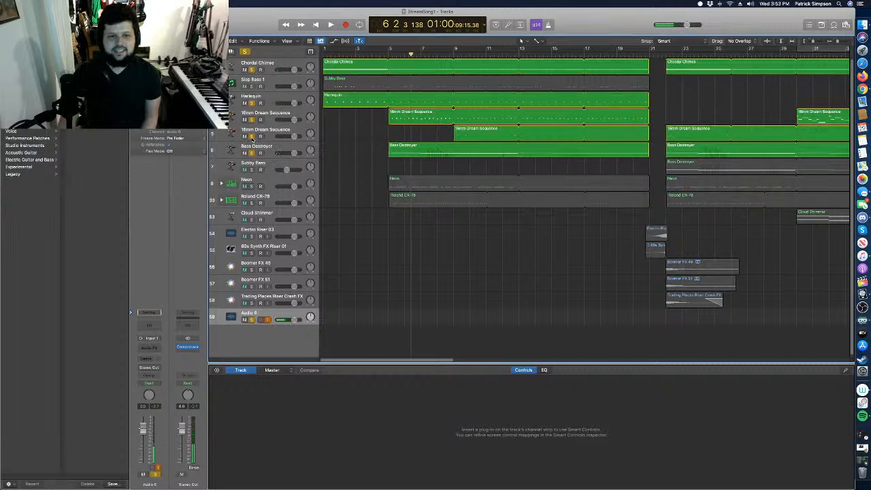
{"action": "left_click", "coordinate": [251, 87]}
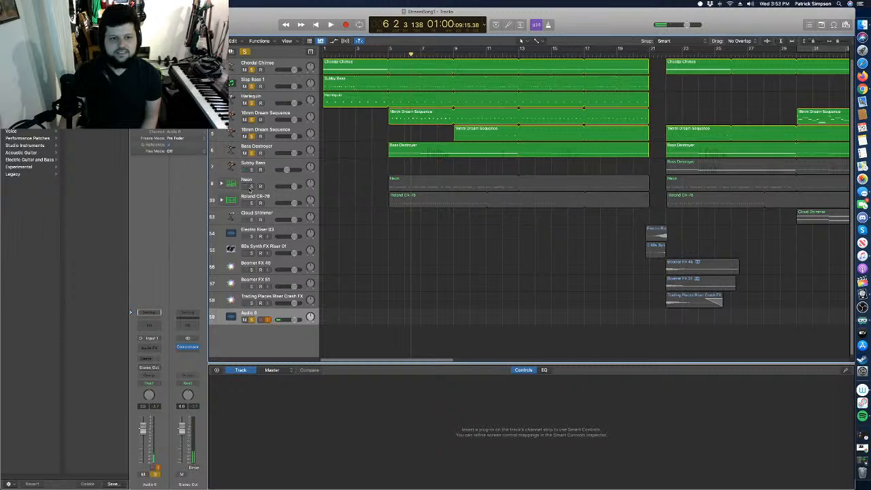
{"action": "key", "text": "Return"}
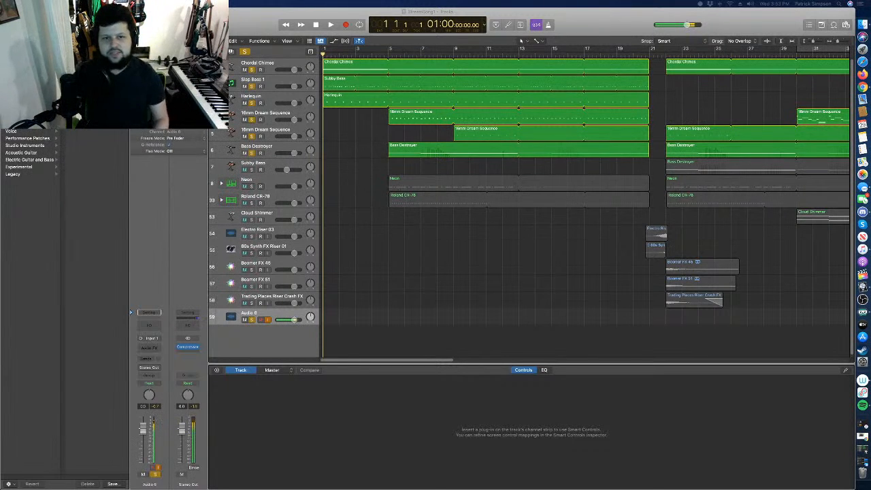
{"action": "key", "text": "space"}
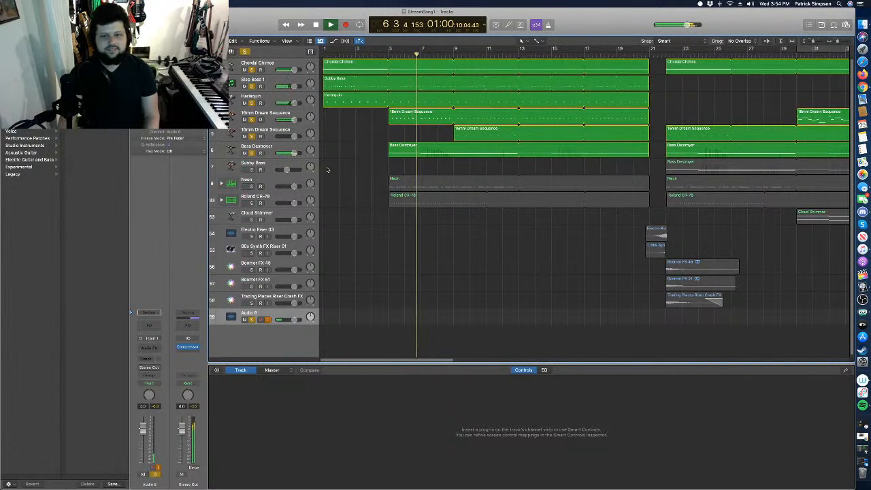
{"action": "key", "text": "space"}
Solo the Neon and Roland CR-78 drum tracks, clear the solo on all tracks, and return the playhead to bar 1.
{"action": "left_click", "coordinate": [252, 186]}
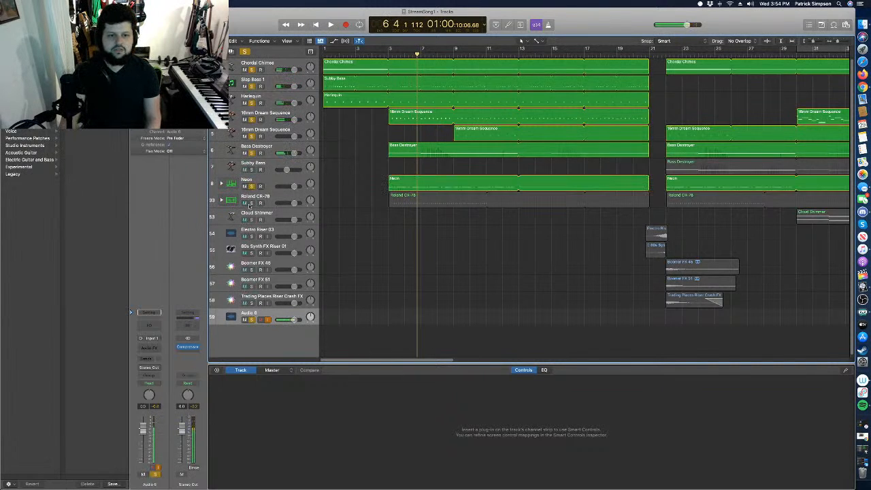
{"action": "left_click", "coordinate": [252, 203]}
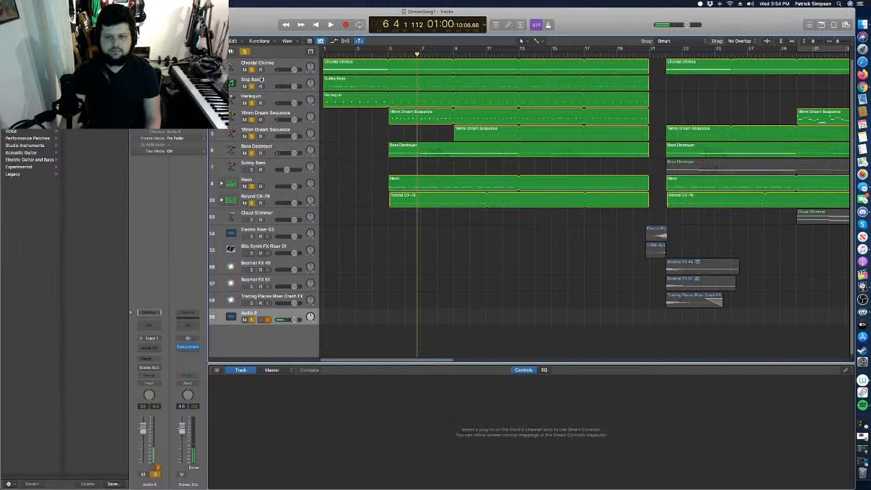
{"action": "left_click", "coordinate": [246, 53]}
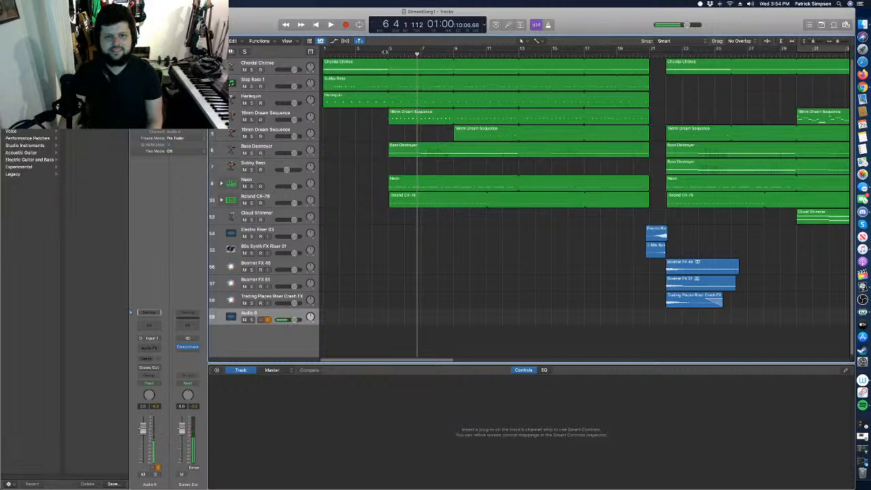
{"action": "left_click_drag", "start_coordinate": [385, 52], "coordinate": [311, 66]}
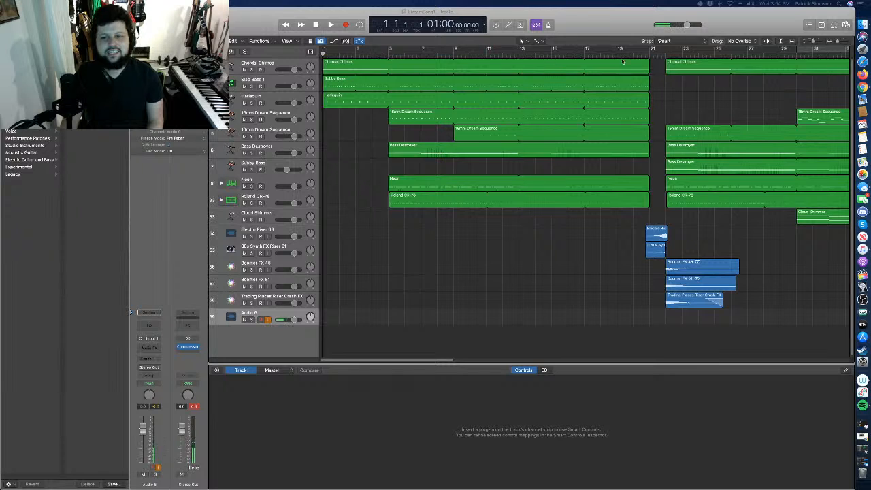
Listen briefly to the full arrangement of the second section from bar 29 beat 3 into bar 30.
{"action": "left_click", "coordinate": [650, 54]}
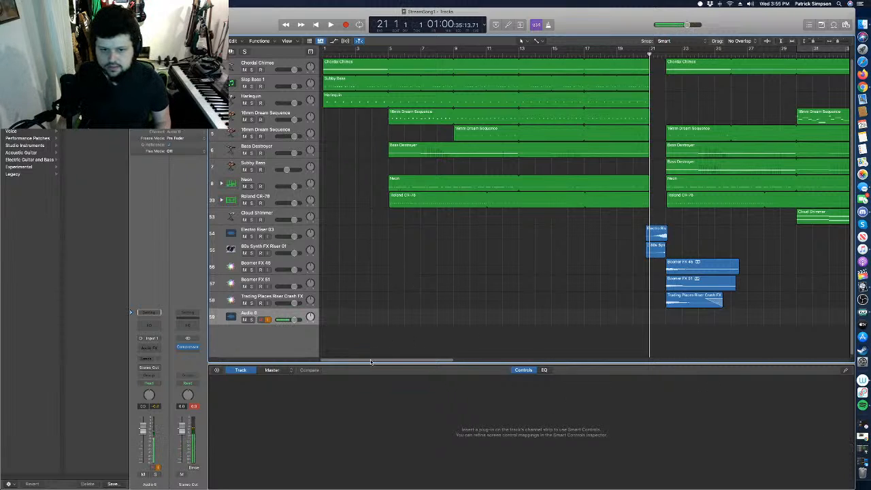
{"action": "left_click_drag", "start_coordinate": [371, 361], "coordinate": [454, 364]}
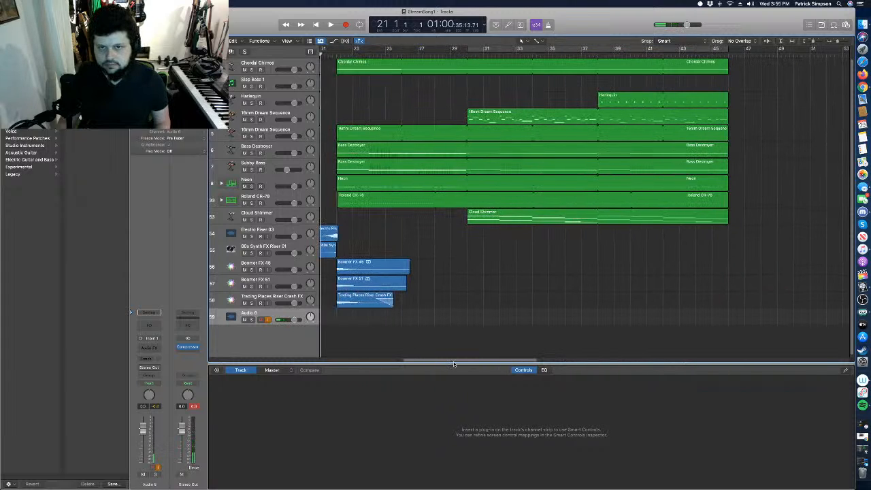
{"action": "left_click", "coordinate": [456, 52]}
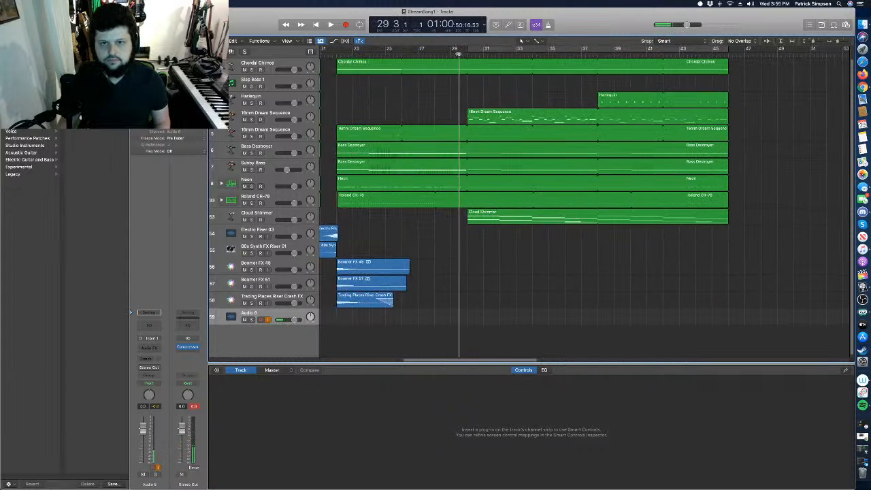
{"action": "key", "text": "space"}
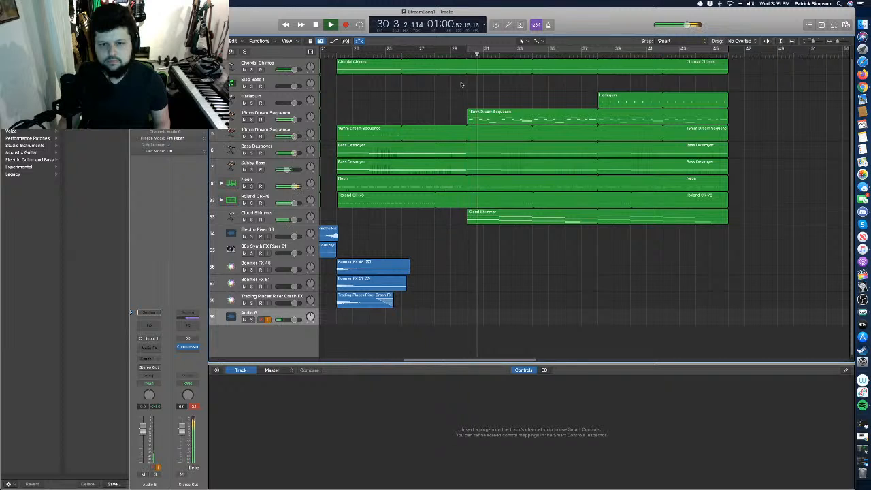
{"action": "key", "text": "space"}
Audition the first 16mm Dream Sequence track soloed with the bottommost audio track from bar 30 through bar 37, and clear all solos.
{"action": "left_click", "coordinate": [252, 120]}
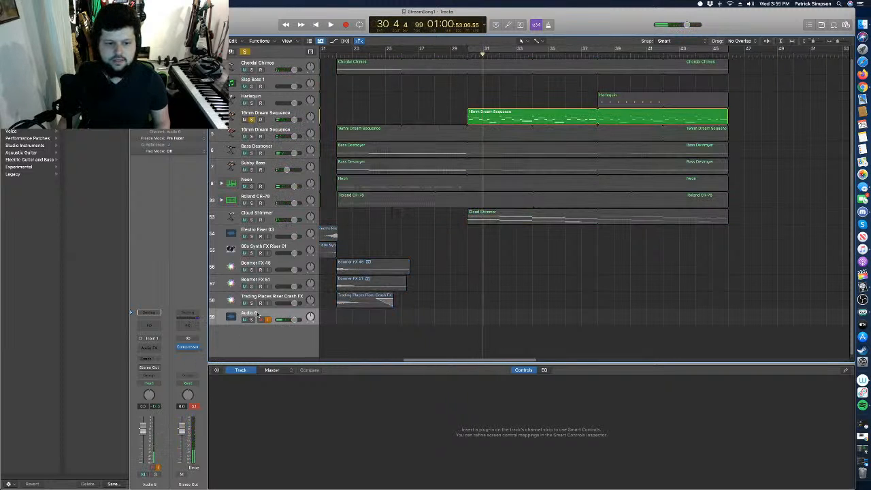
{"action": "left_click", "coordinate": [251, 321]}
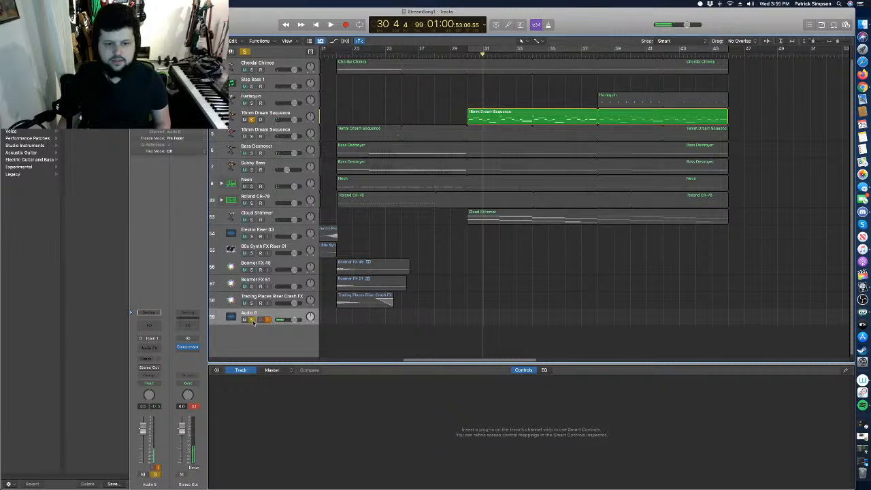
{"action": "left_click", "coordinate": [468, 56]}
{"action": "key", "text": "space"}
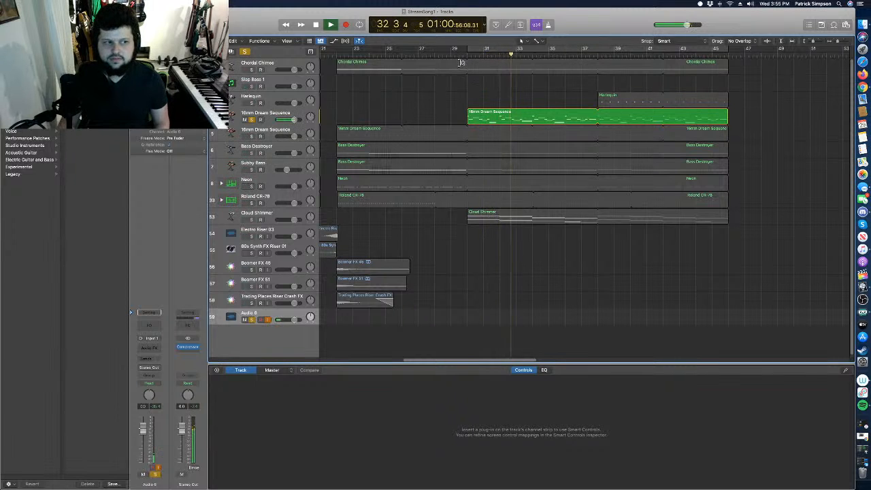
{"action": "key", "text": "space"}
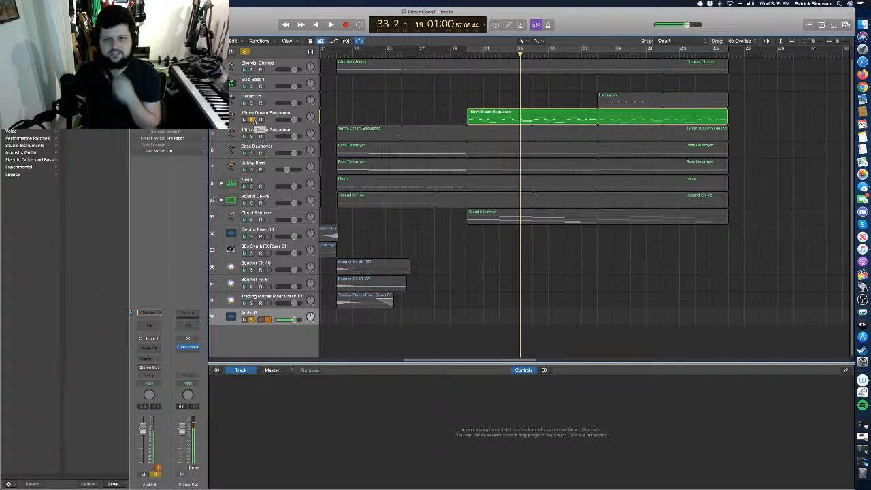
{"action": "key", "text": "space"}
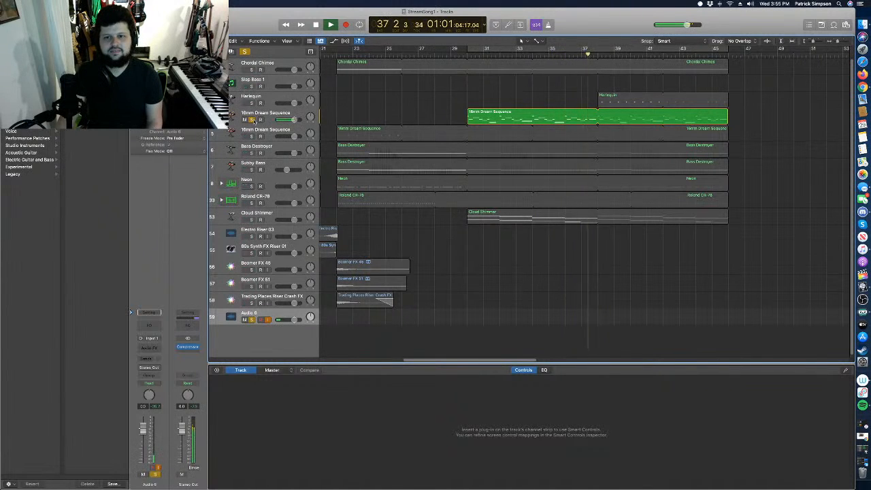
{"action": "key", "text": "space"}
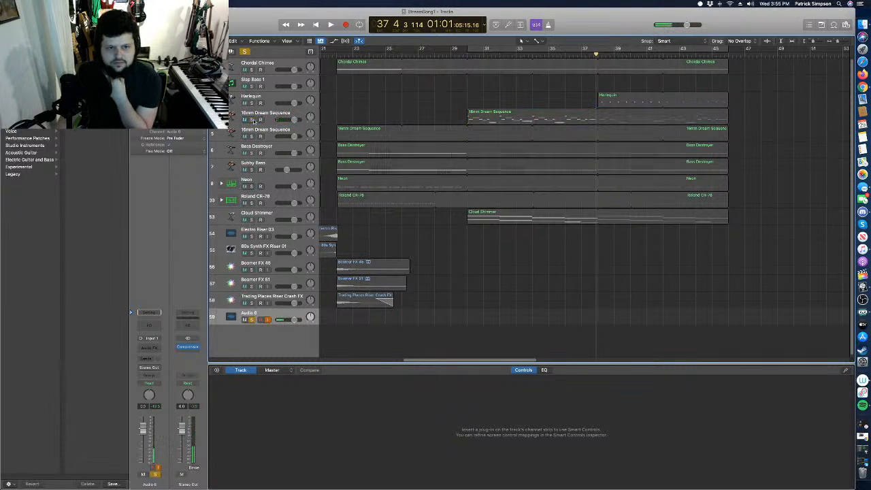
{"action": "left_click", "coordinate": [252, 120]}
{"action": "left_click", "coordinate": [246, 51]}
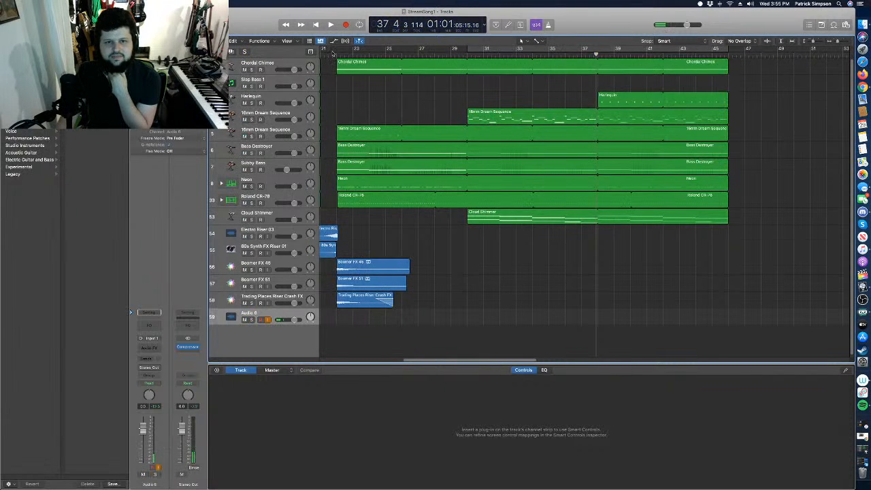
Play the riser transition from bar 21, and return the playhead to bar 21.
{"action": "left_click_drag", "start_coordinate": [333, 55], "coordinate": [351, 59]}
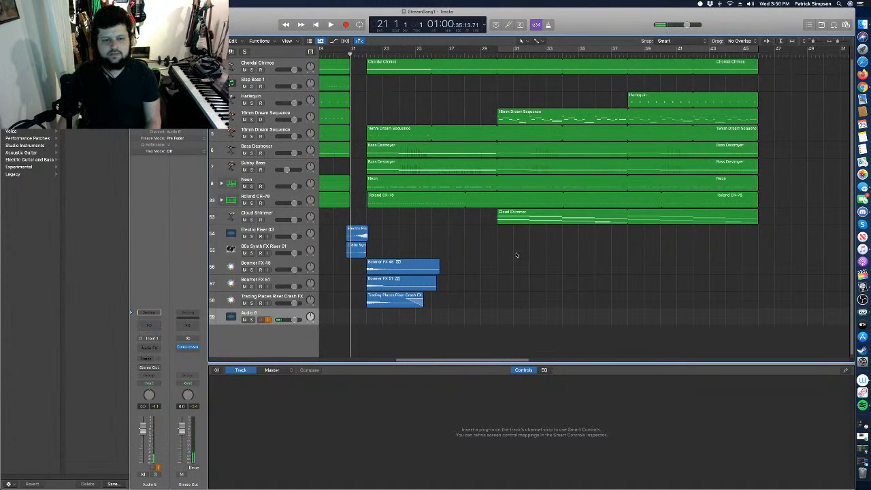
{"action": "key", "text": "space"}
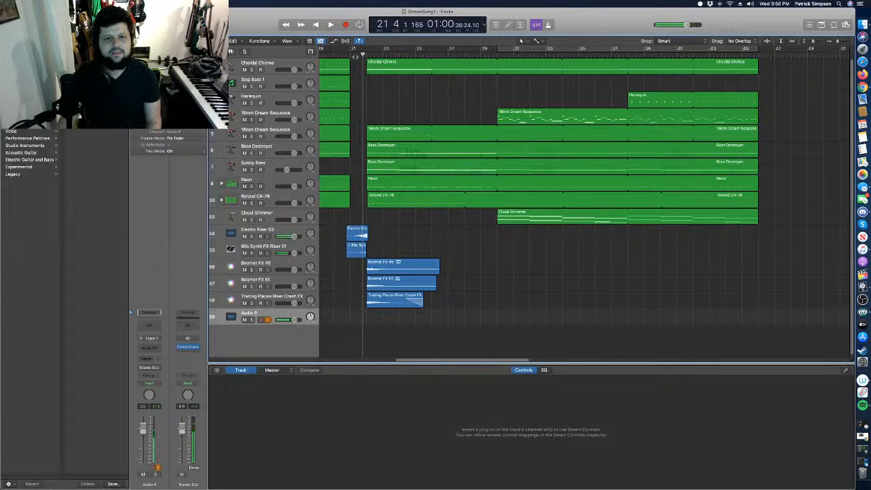
{"action": "left_click_drag", "start_coordinate": [355, 54], "coordinate": [351, 55]}
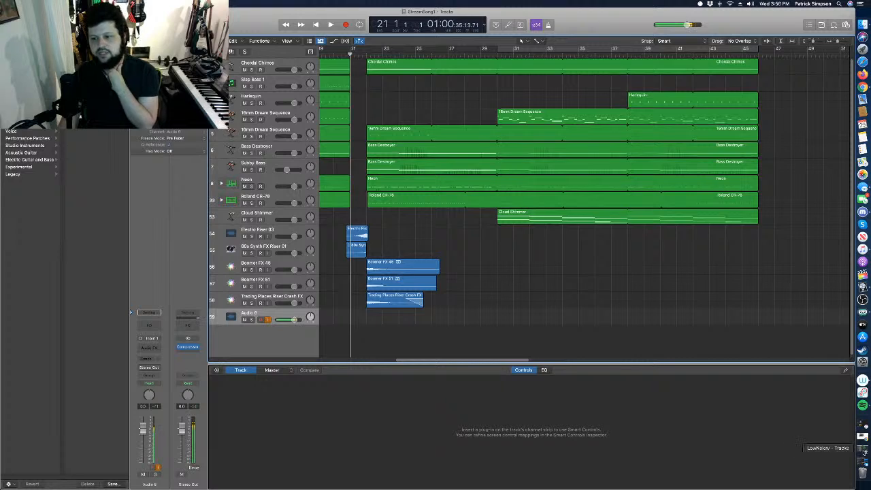
Bring up the other minimized project window for a look, and minimize it again to return to the StreamSong1 project.
{"action": "left_click", "coordinate": [864, 451]}
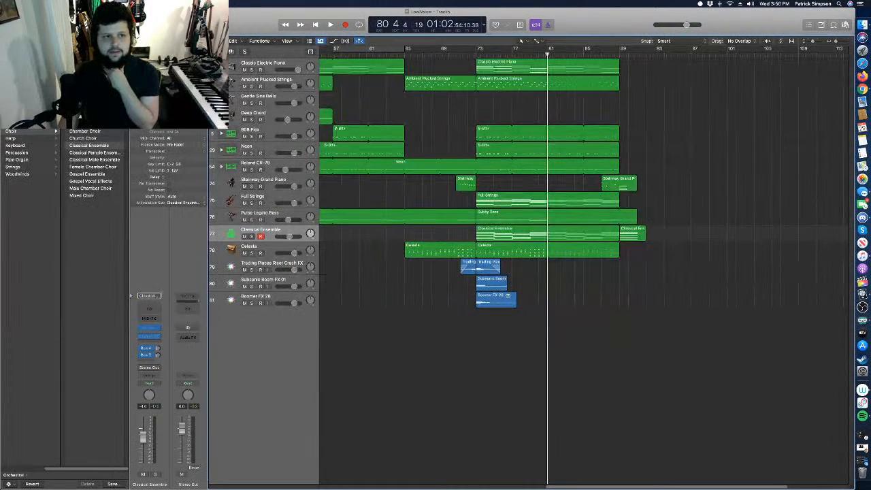
{"action": "key", "text": "super+m"}
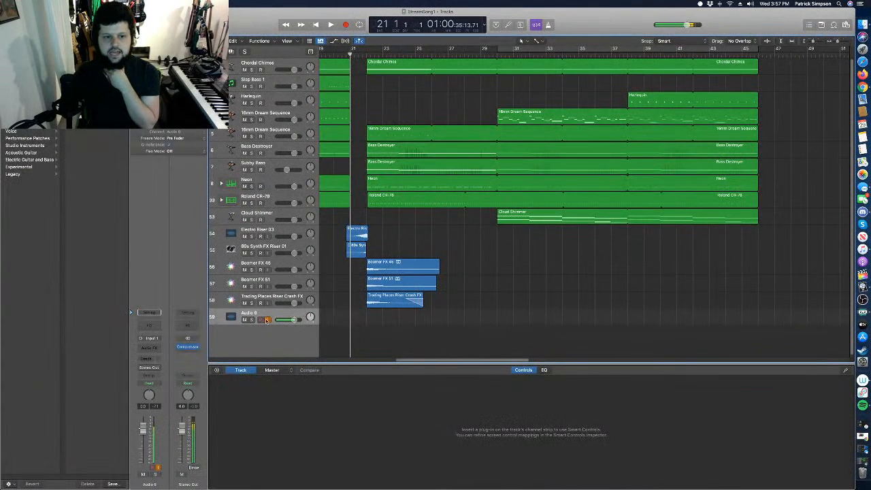
Toggle input monitoring on the bottommost audio track, and place the playhead at bar 20 beat 3.
{"action": "left_click", "coordinate": [267, 320]}
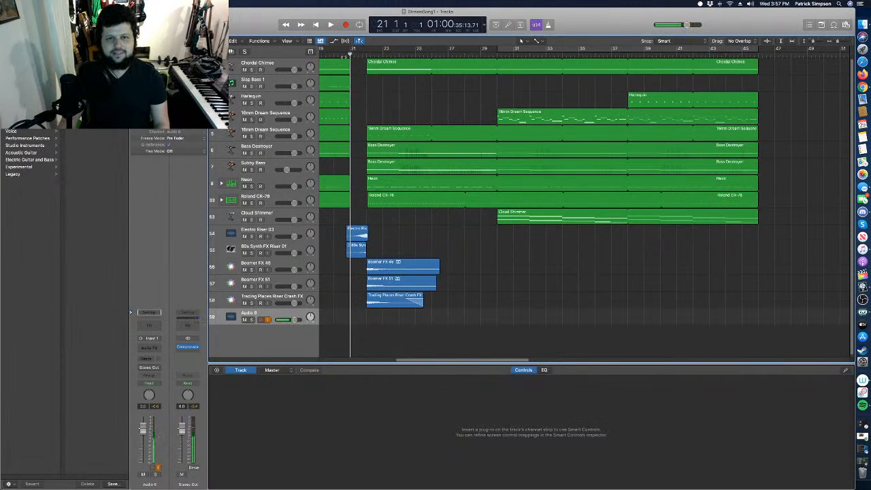
{"action": "left_click", "coordinate": [342, 55]}
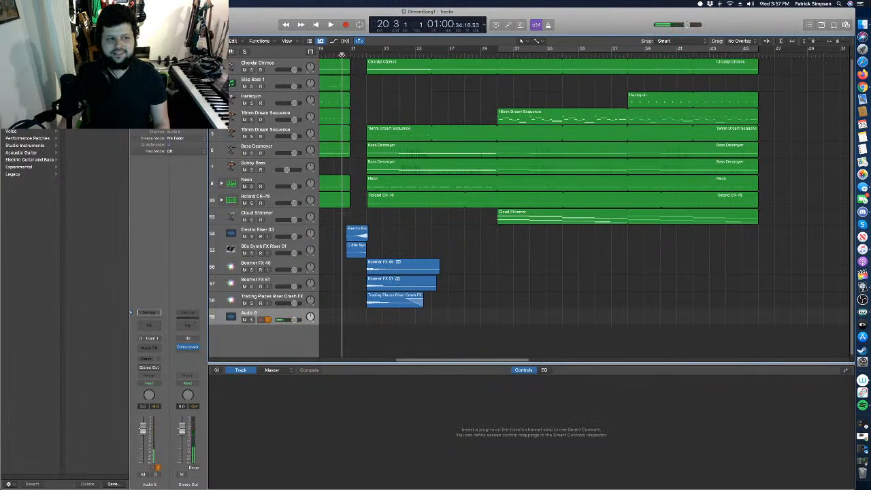
Play the riser transition from bar 20 beat 3 to bar 22, and put the playhead back at about bar 21.
{"action": "key", "text": "space"}
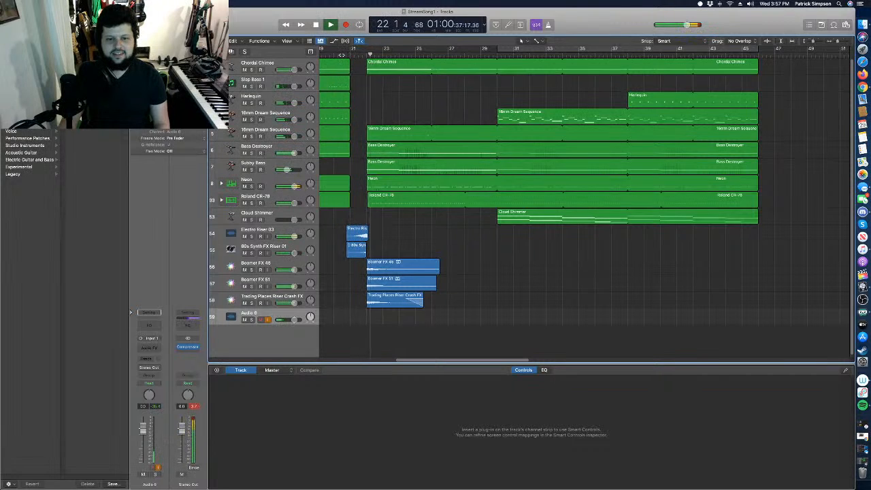
{"action": "key", "text": "space"}
{"action": "left_click", "coordinate": [350, 55]}
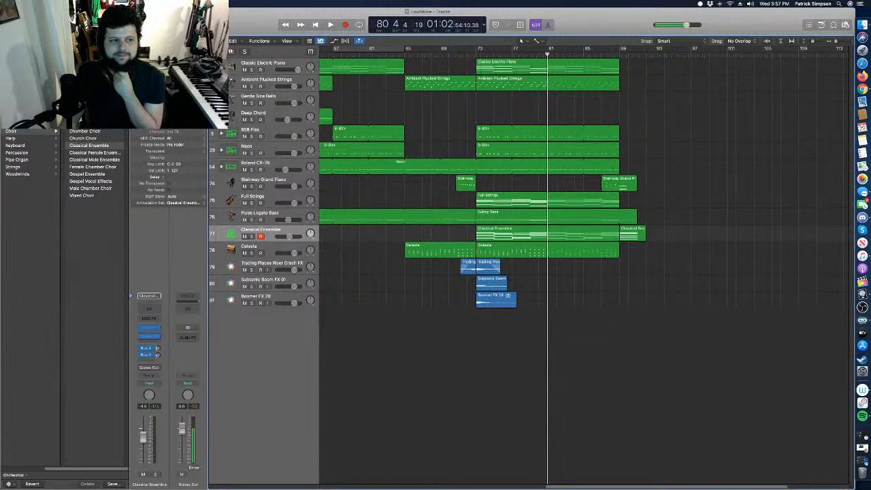
In the other open project, add one audio track on Input 1 with input monitoring on, and move it below the Boomer FX 28 track.
{"action": "key", "text": "alt+super+n"}
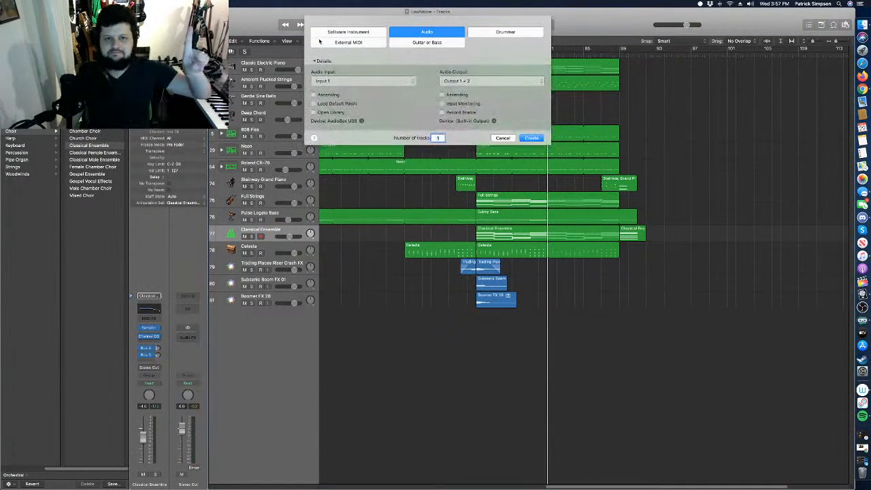
{"action": "left_click", "coordinate": [532, 139]}
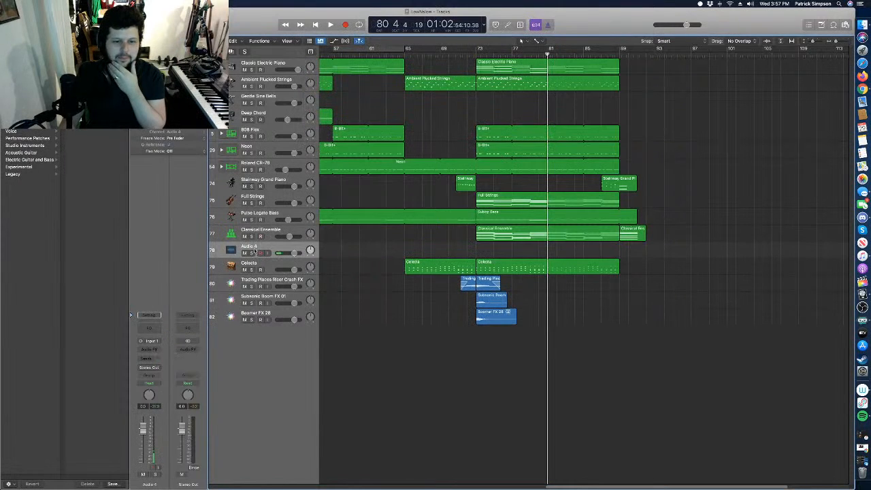
{"action": "left_click_drag", "start_coordinate": [264, 253], "coordinate": [260, 335]}
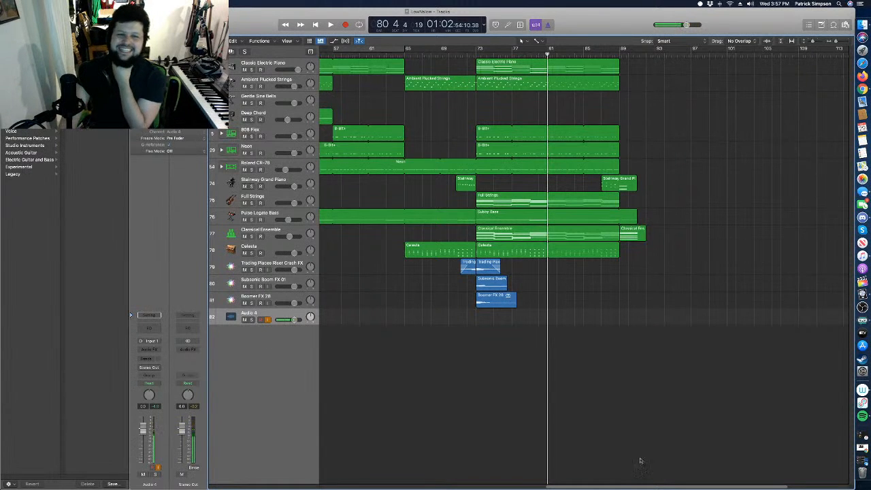
Return the playhead to bar 1 and start playing the song from the beginning.
{"action": "left_click_drag", "start_coordinate": [629, 488], "coordinate": [402, 488]}
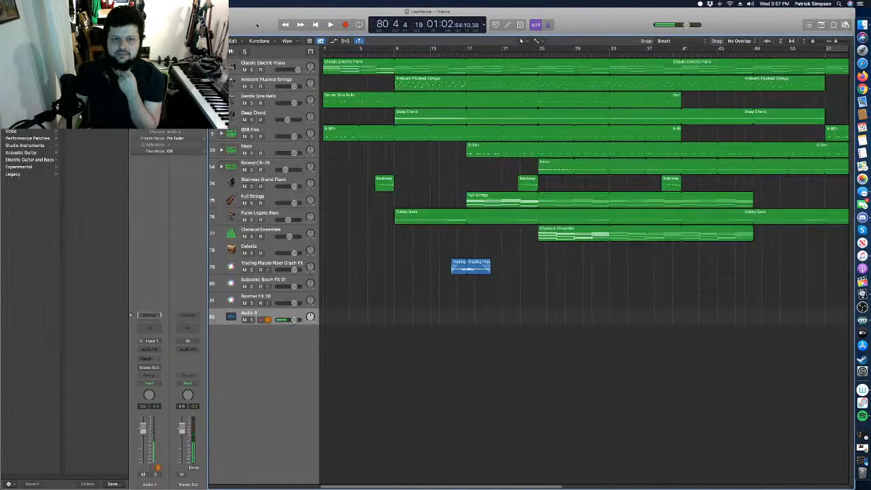
{"action": "left_click_drag", "start_coordinate": [342, 56], "coordinate": [297, 55]}
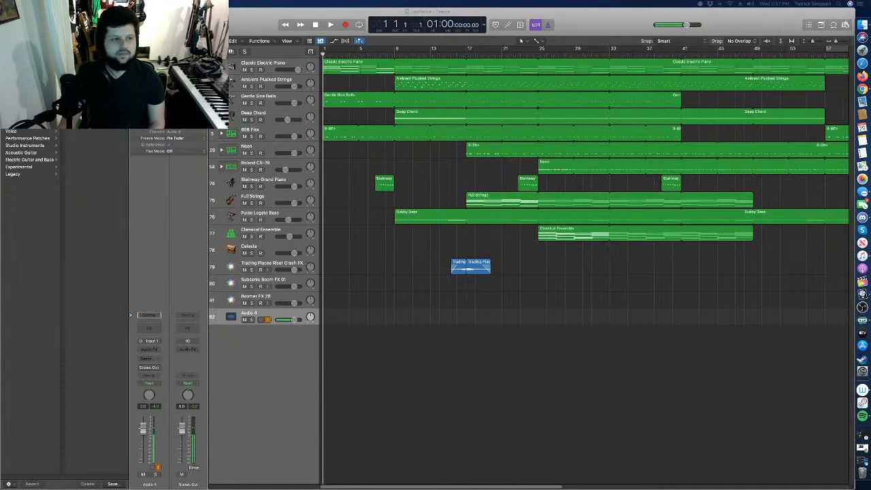
{"action": "left_click", "coordinate": [393, 290]}
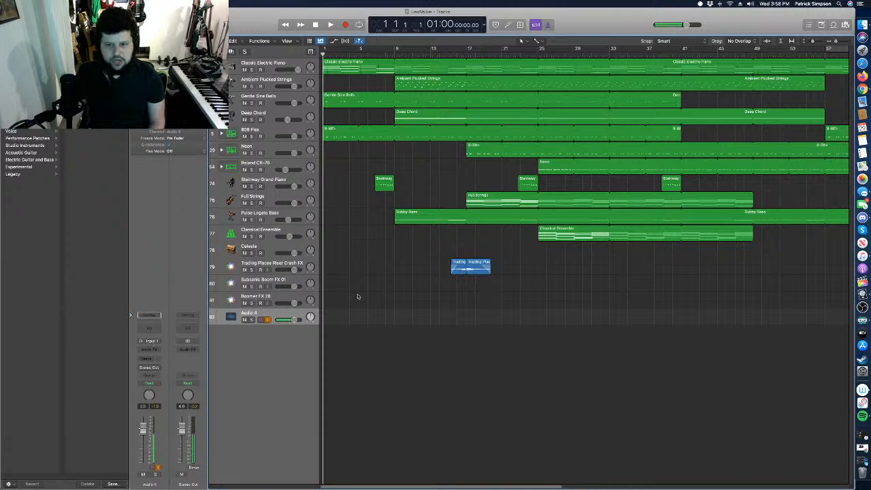
{"action": "key", "text": "space"}
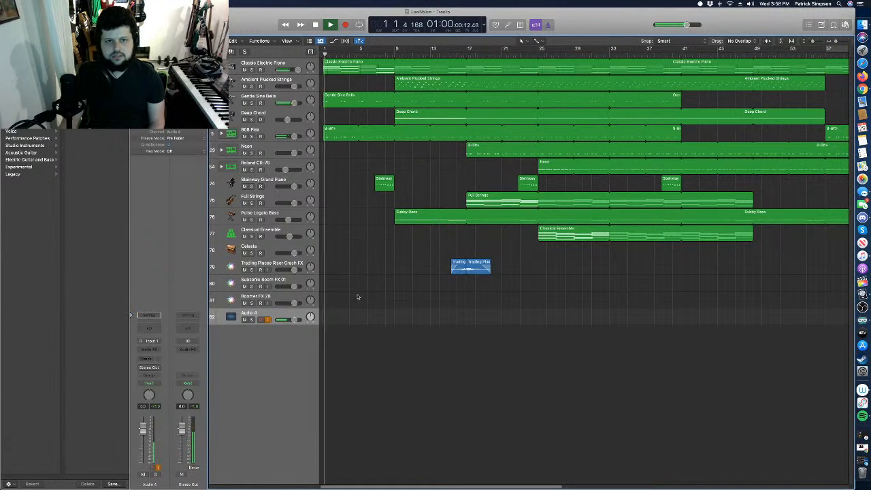
Mute the Audio 4 track while the song plays, stop playback at bar 91, and unmute the track.
{"action": "left_click", "coordinate": [245, 320]}
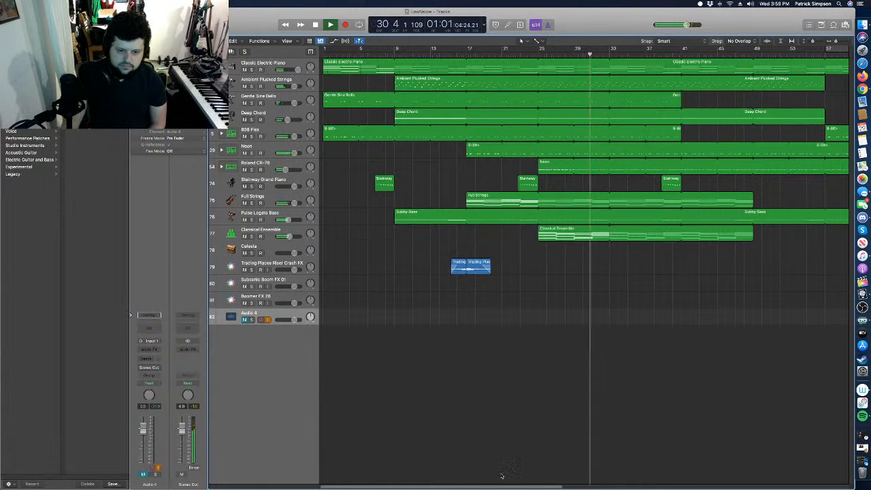
{"action": "scroll", "coordinate": [436, 422], "scroll_direction": "right", "scroll_amount": 10}
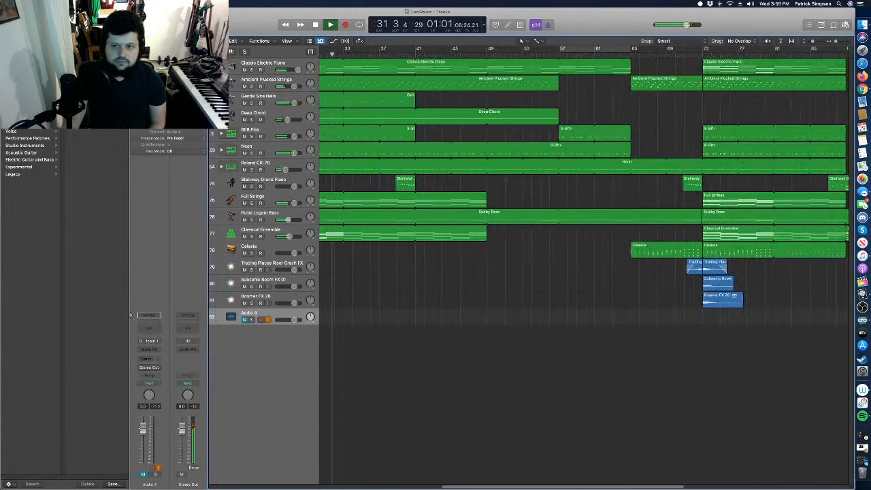
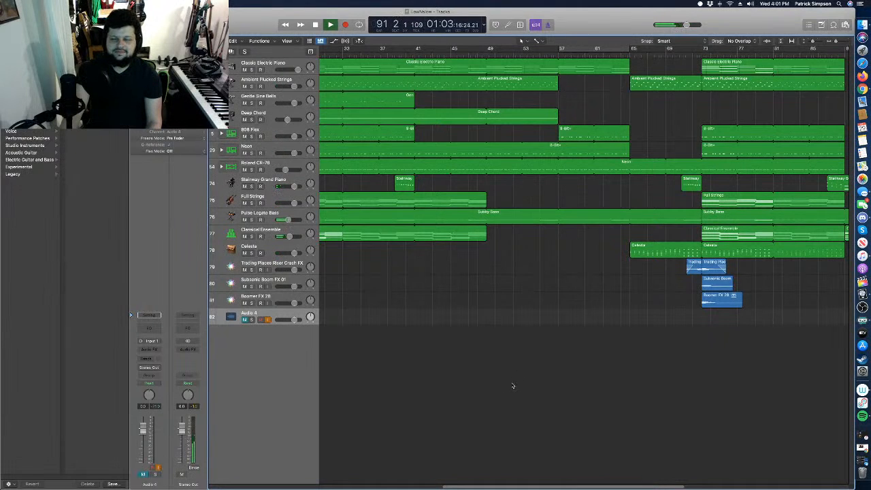
{"action": "key", "text": "space"}
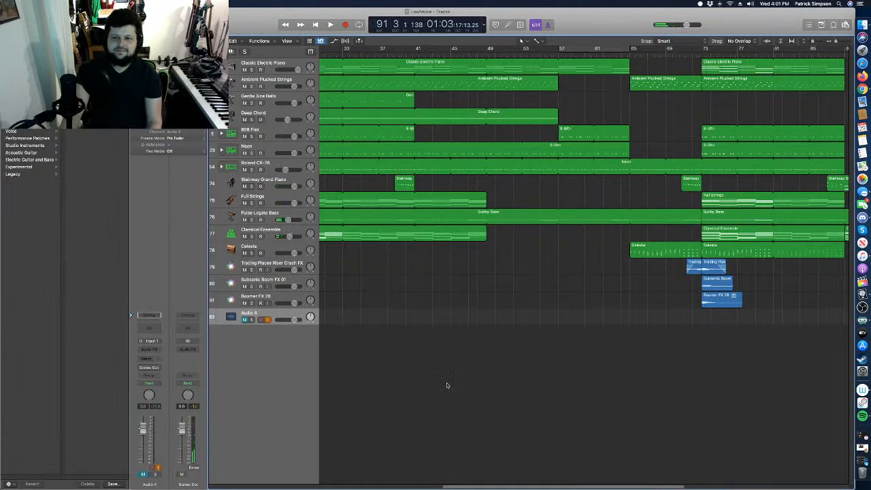
{"action": "left_click", "coordinate": [268, 320]}
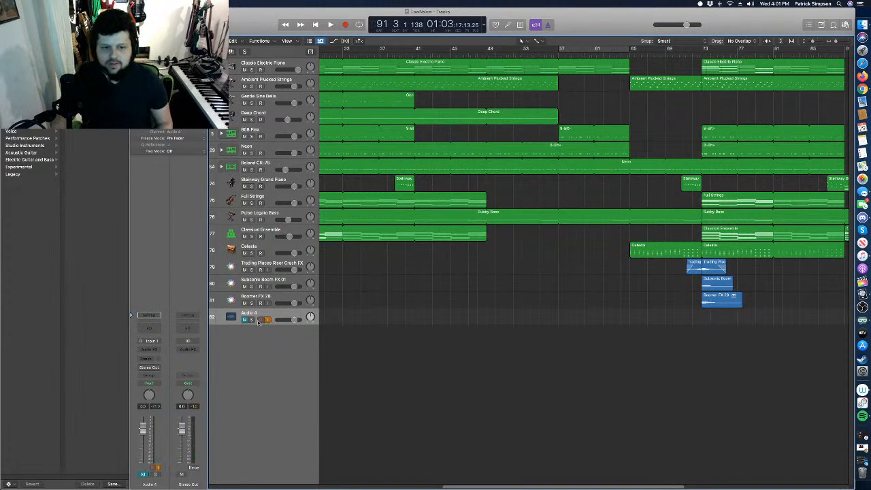
{"action": "left_click", "coordinate": [245, 320]}
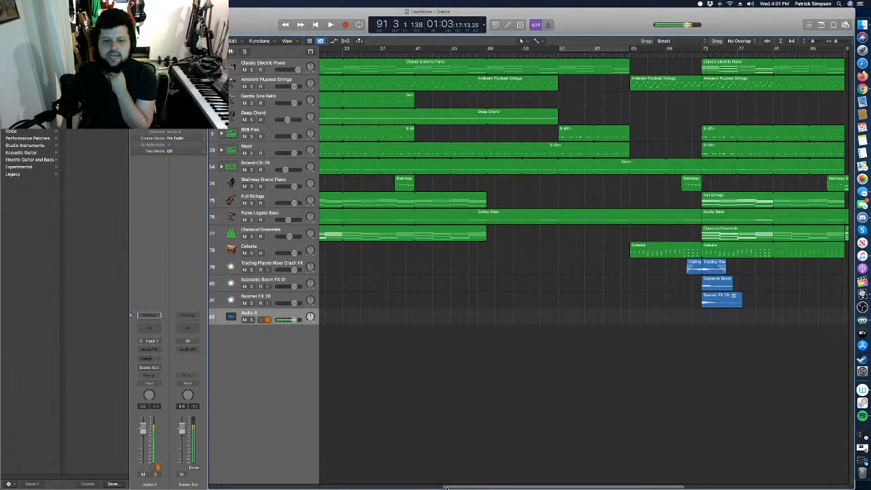
Open the Classical Ensemble region at bar 73 in the Piano Roll and examine its notes.
{"action": "left_click_drag", "start_coordinate": [479, 484], "coordinate": [563, 476]}
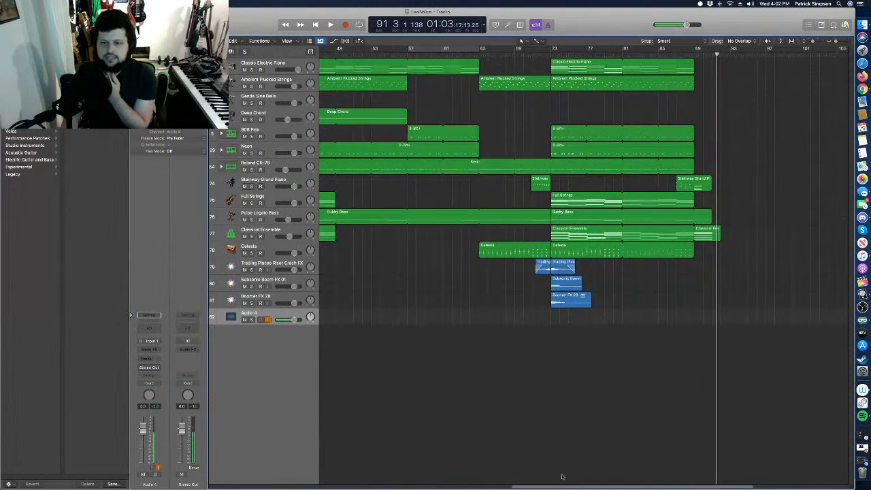
{"action": "double_click", "coordinate": [566, 232]}
{"action": "scroll", "coordinate": [506, 436], "scroll_direction": "up", "scroll_amount": 5}
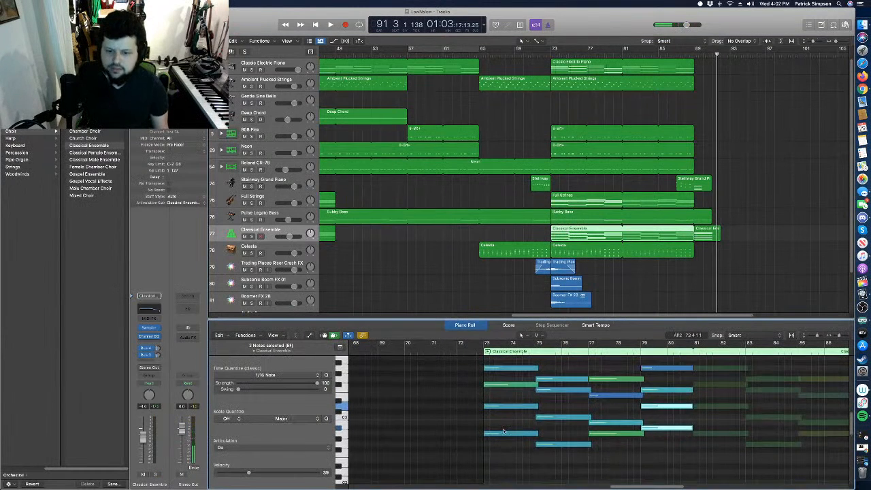
{"action": "scroll", "coordinate": [507, 436], "scroll_direction": "down", "scroll_amount": 2}
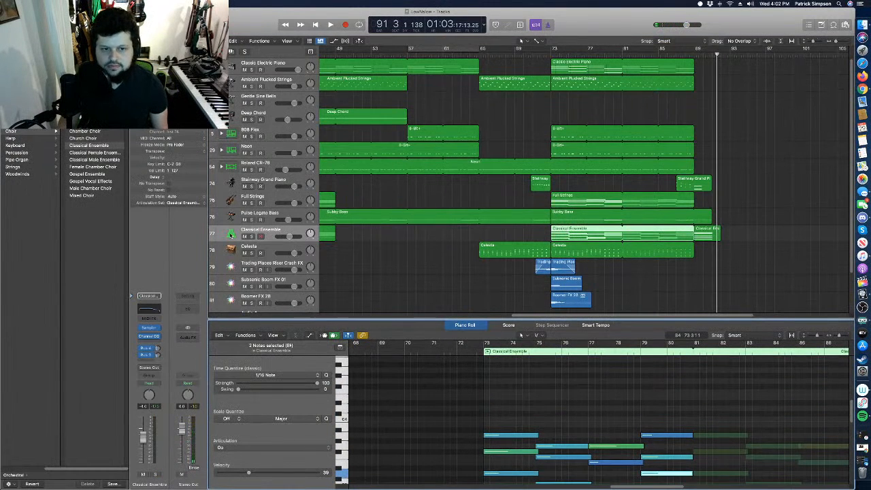
Duplicate the Classical Ensemble track with its settings, and copy the bar 73 region onto the duplicate at the same position.
{"action": "left_click", "coordinate": [256, 232]}
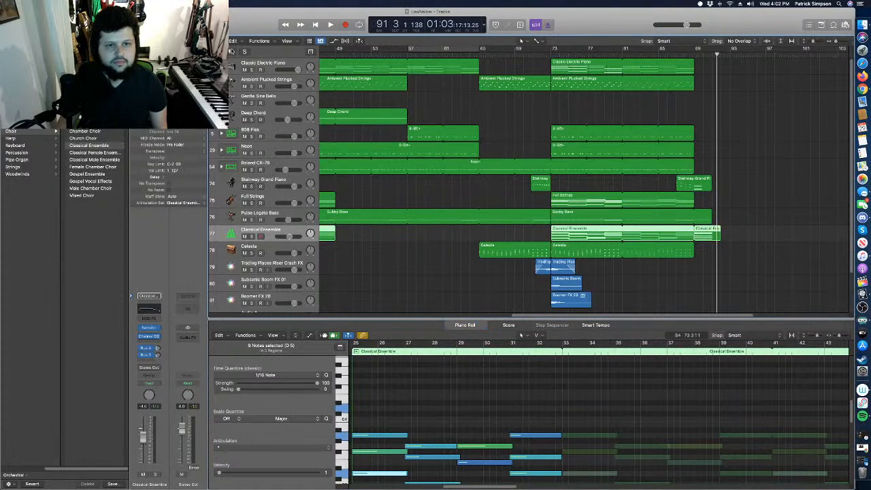
{"action": "key", "text": "super+d"}
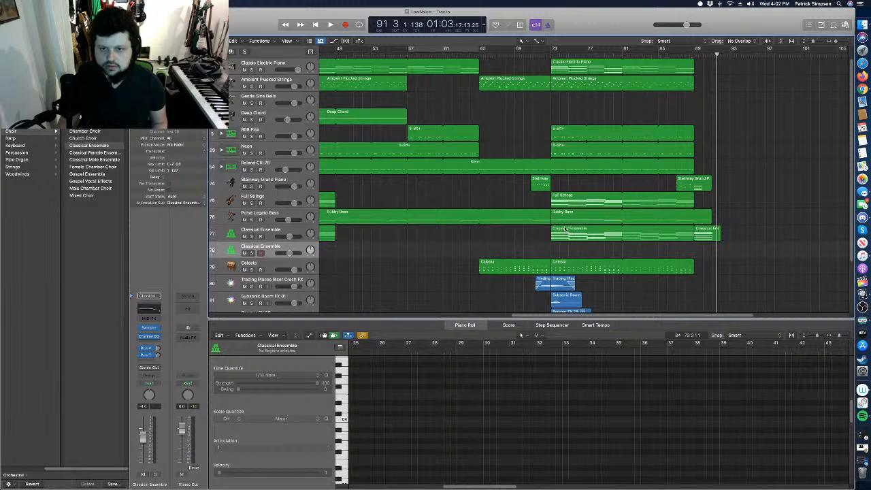
{"action": "left_click_drag", "start_coordinate": [565, 229], "coordinate": [566, 247]}
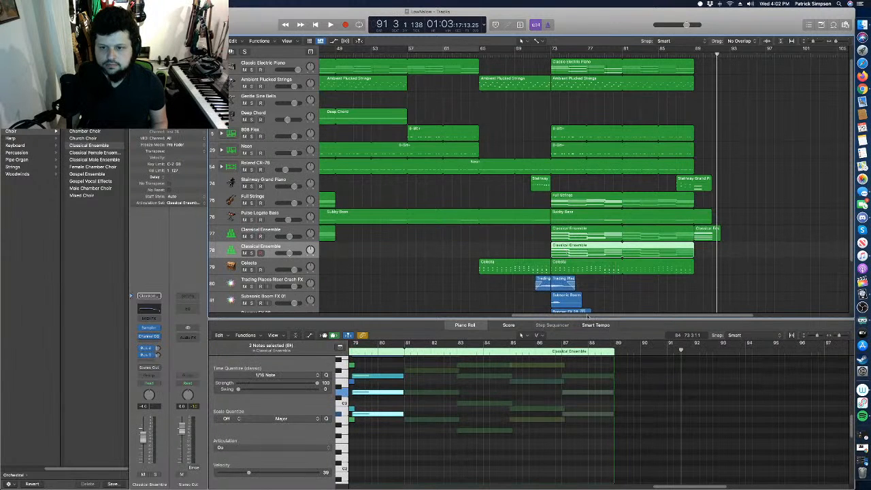
Select the Audio 4 track, and play the doubled Classical Ensemble part with the full arrangement from bar 73 to bar 77.
{"action": "scroll", "coordinate": [572, 279], "scroll_direction": "down", "scroll_amount": 4}
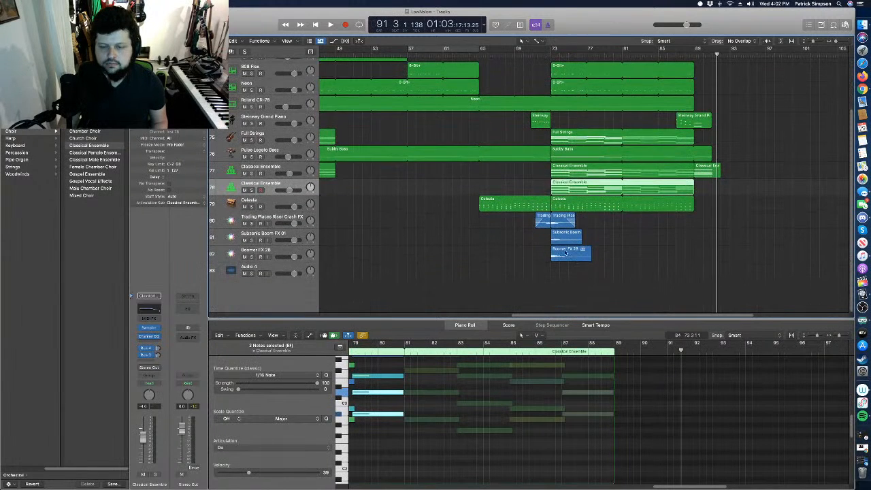
{"action": "left_click", "coordinate": [270, 273]}
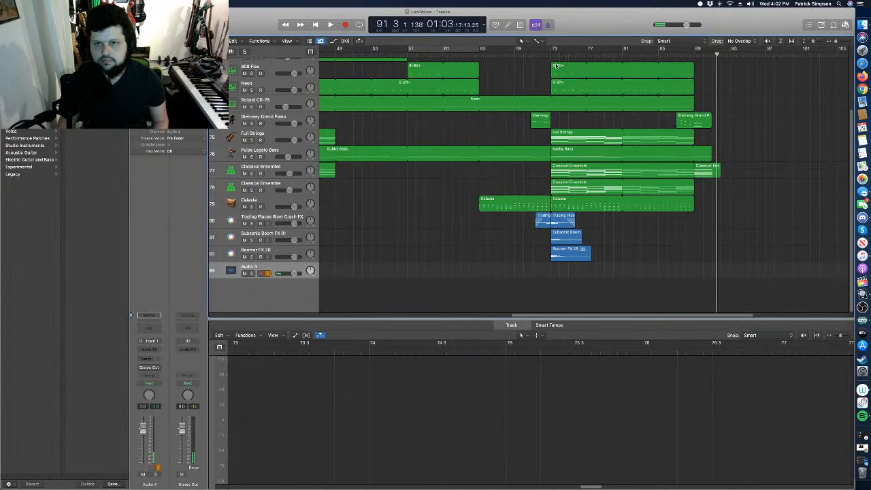
{"action": "left_click", "coordinate": [553, 53]}
{"action": "key", "text": "space"}
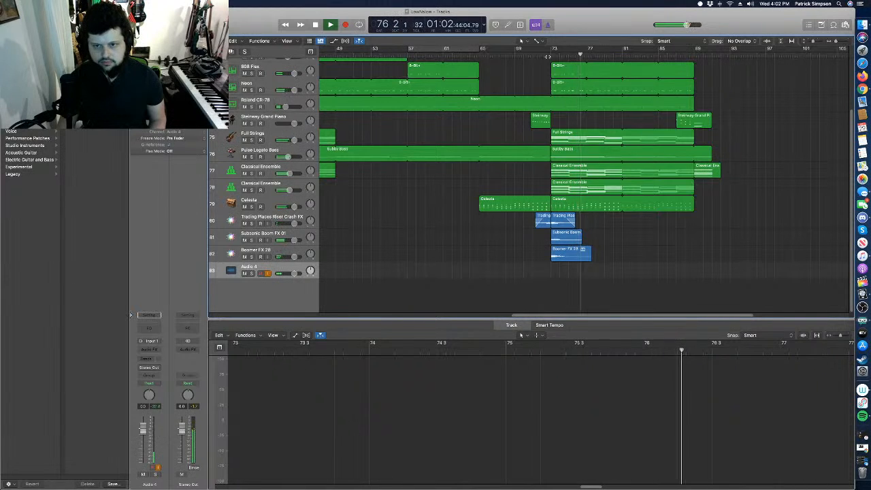
{"action": "key", "text": "space"}
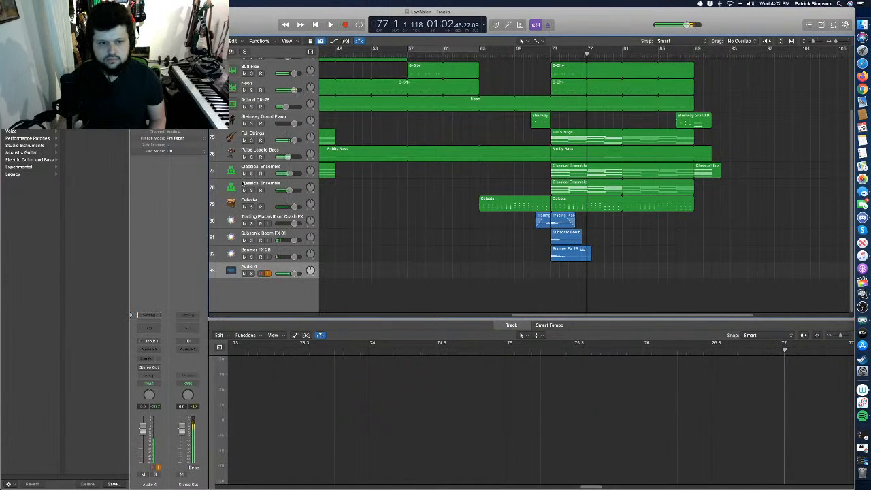
Load the Mixed Choir patch on the duplicate Classical Ensemble track, and listen to it in the arrangement from bar 73 to bar 76.
{"action": "left_click", "coordinate": [245, 185]}
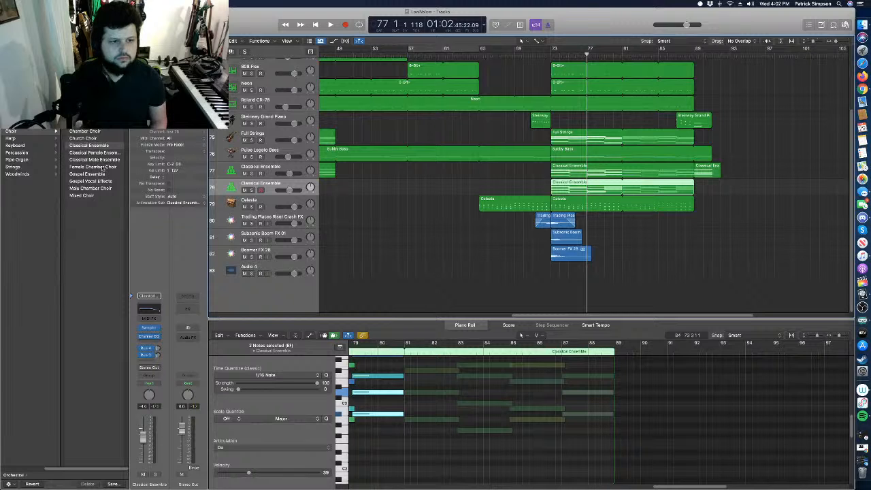
{"action": "left_click", "coordinate": [81, 195]}
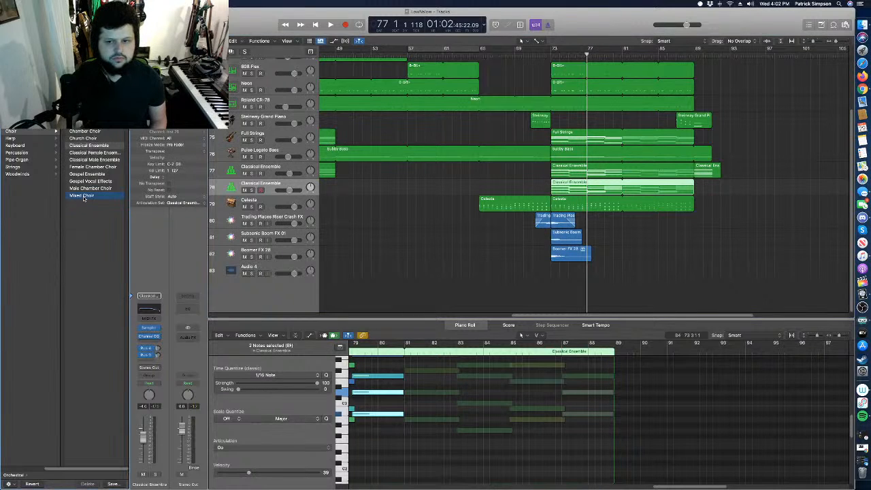
{"action": "left_click", "coordinate": [550, 61]}
{"action": "key", "text": "space"}
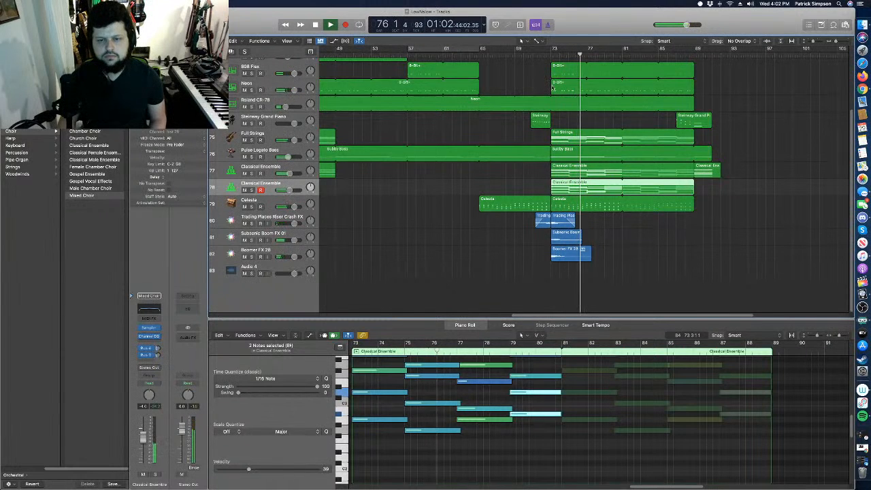
{"action": "left_click", "coordinate": [281, 272]}
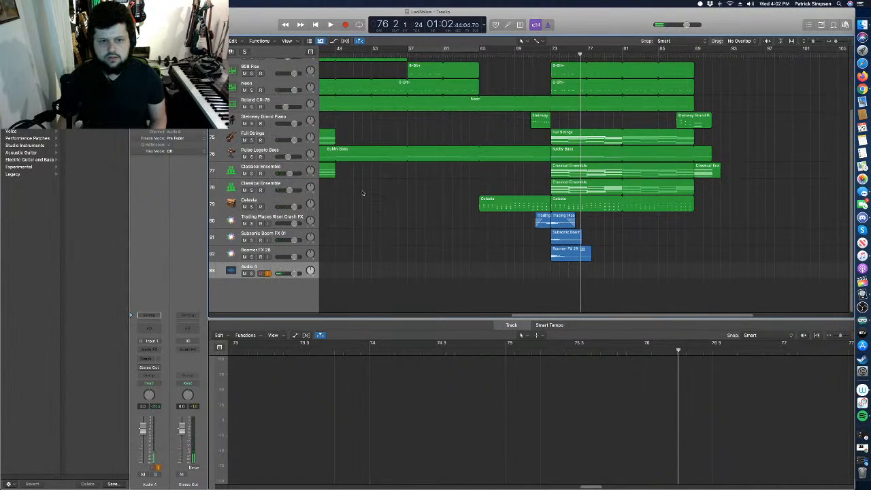
{"action": "left_click", "coordinate": [291, 187]}
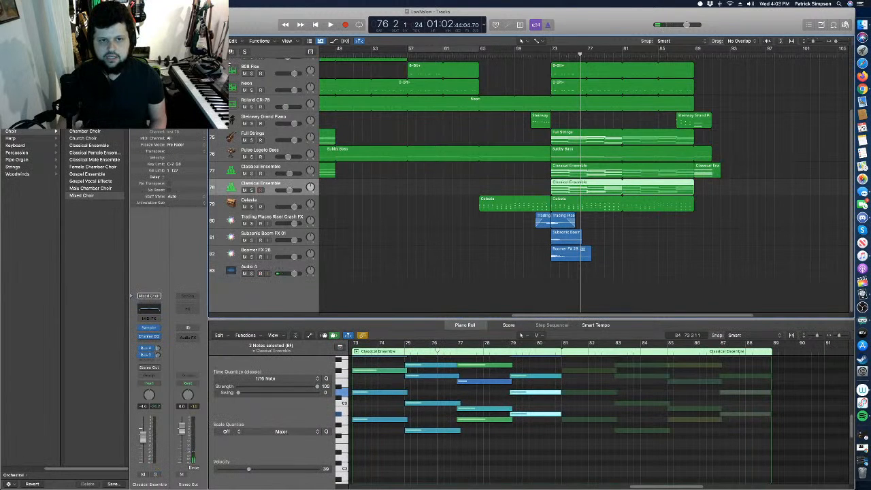
{"action": "left_click", "coordinate": [275, 265]}
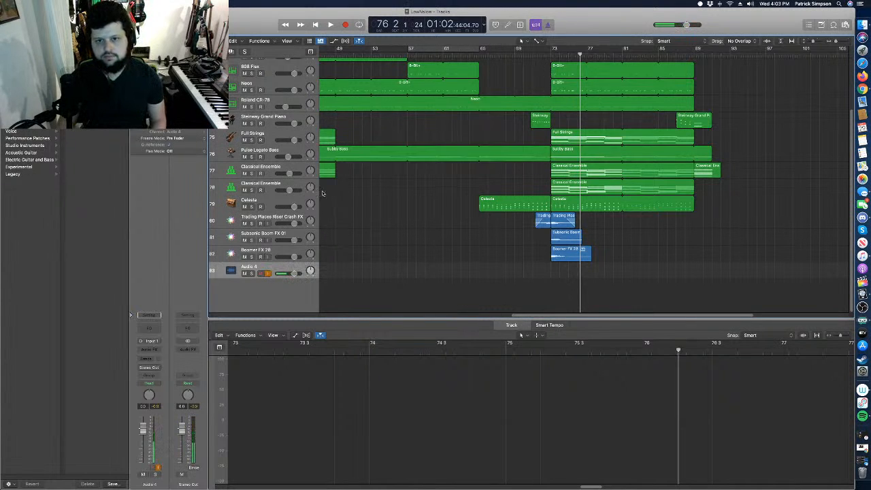
Solo both Classical Ensemble tracks and Audio 4, and listen to the layered choir from bar 73 to bar 79.
{"action": "left_click", "coordinate": [252, 174]}
{"action": "left_click", "coordinate": [251, 190]}
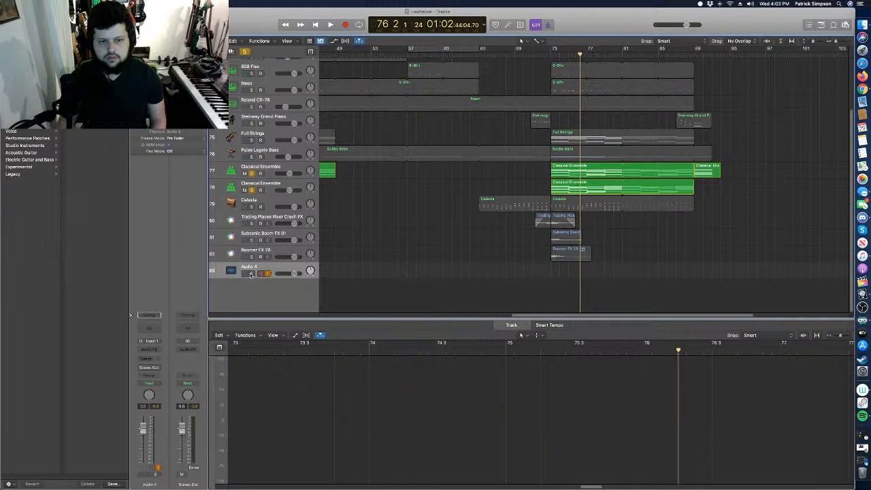
{"action": "left_click", "coordinate": [251, 274]}
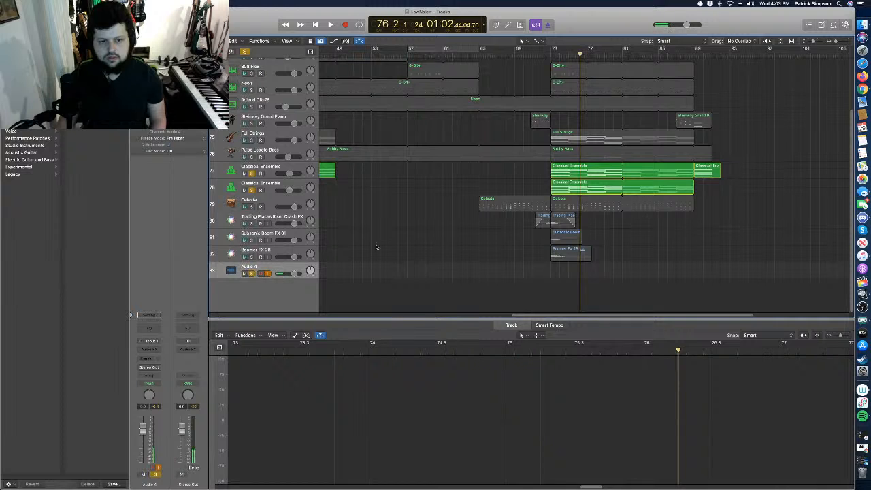
{"action": "left_click", "coordinate": [551, 54]}
{"action": "key", "text": "space"}
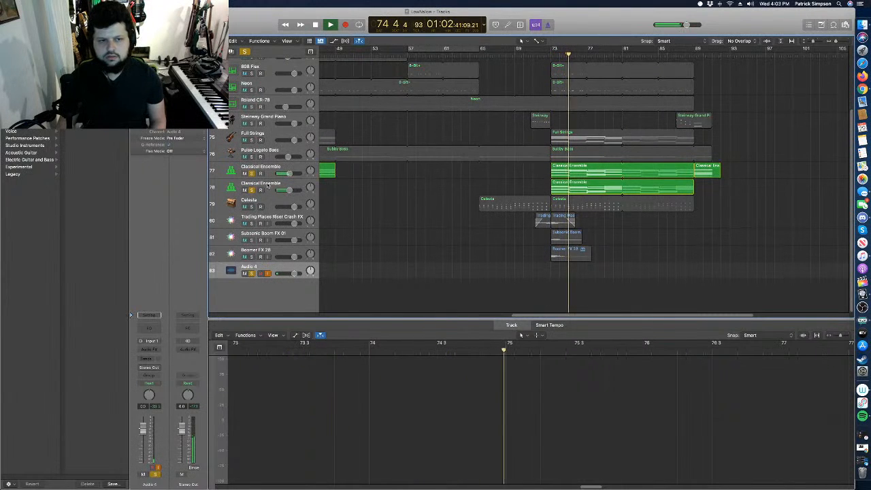
{"action": "left_click", "coordinate": [292, 186]}
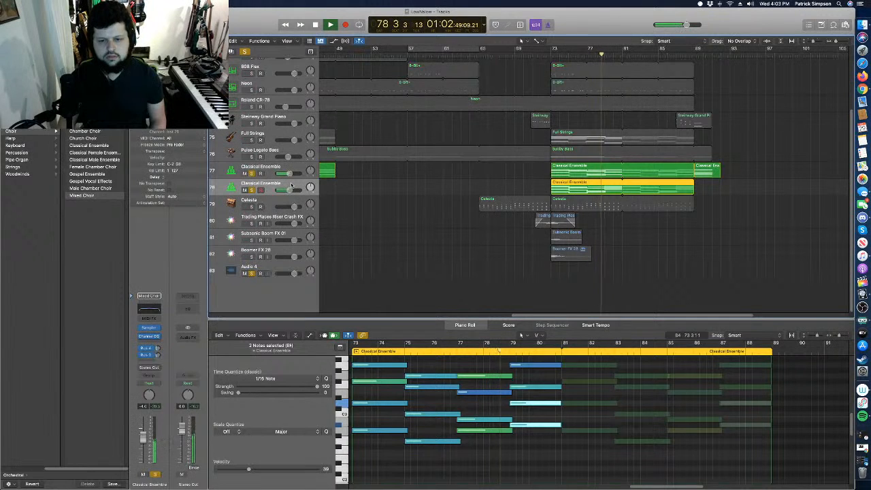
{"action": "key", "text": "space"}
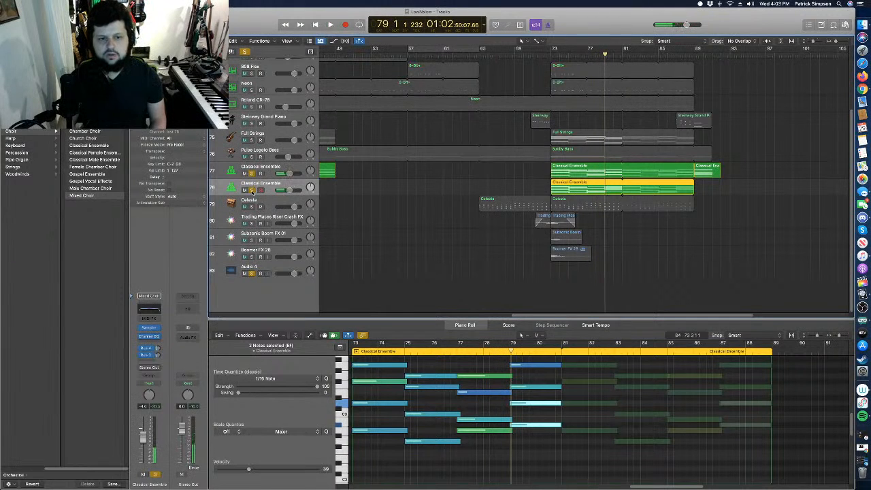
Return the playhead to bar 73, and select both Classical Ensemble tracks together with Audio 4.
{"action": "left_click", "coordinate": [272, 268]}
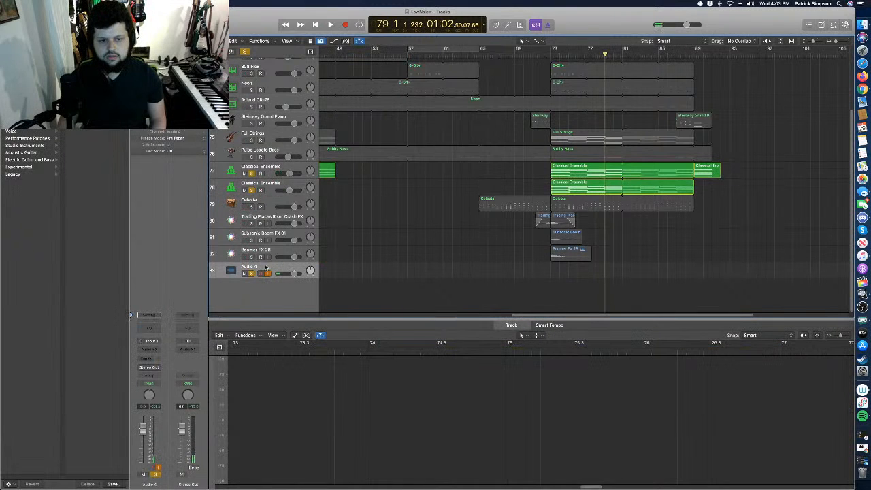
{"action": "left_click", "coordinate": [287, 185], "text": "shift"}
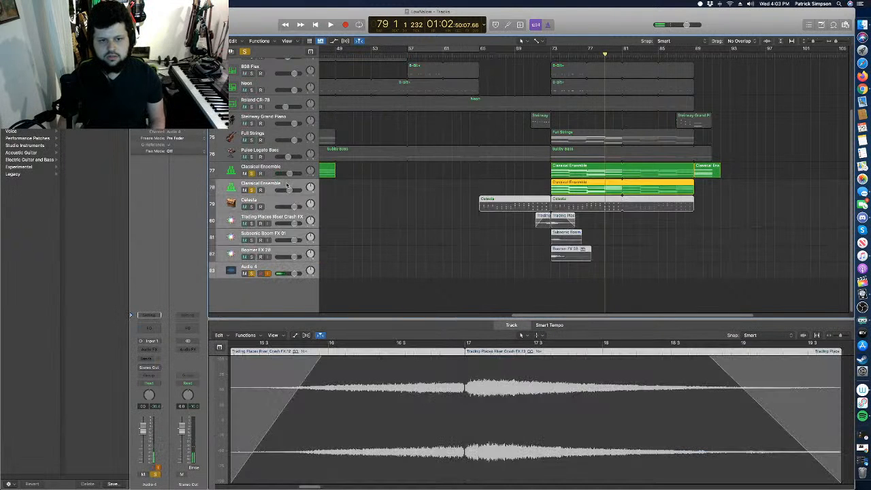
{"action": "left_click", "coordinate": [372, 296]}
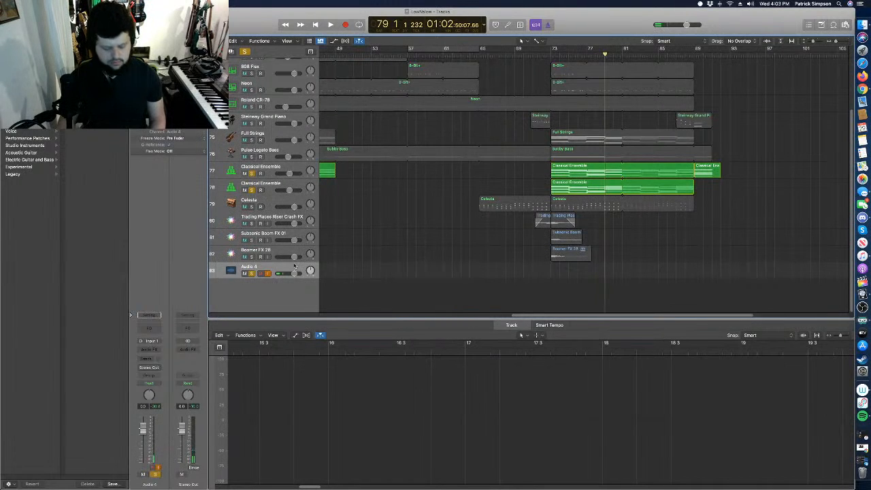
{"action": "left_click", "coordinate": [291, 184]}
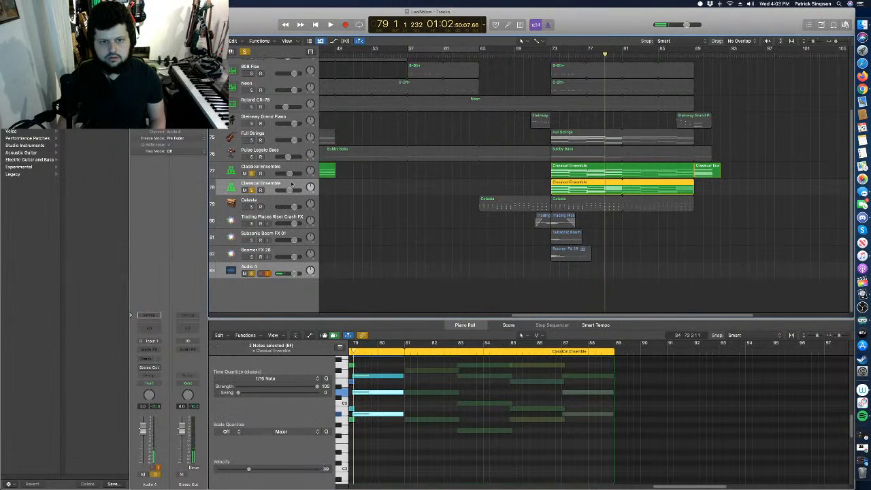
{"action": "left_click", "coordinate": [552, 55]}
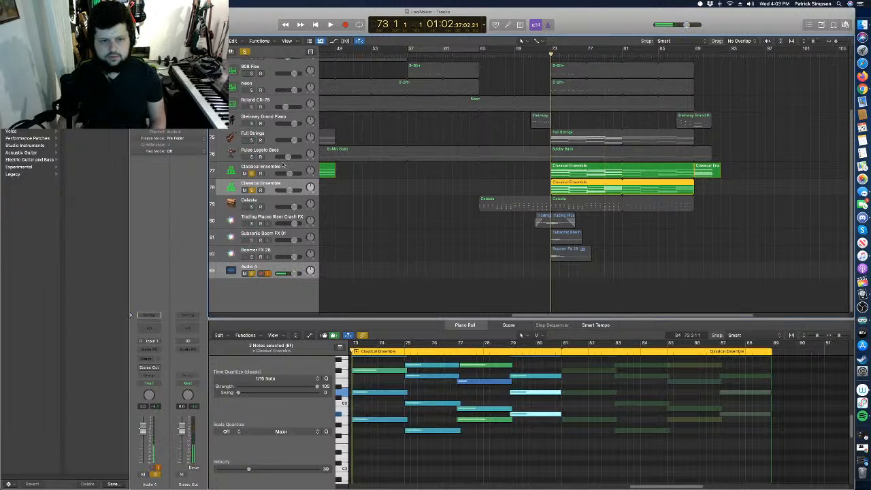
{"action": "left_click", "coordinate": [285, 170], "text": "shift"}
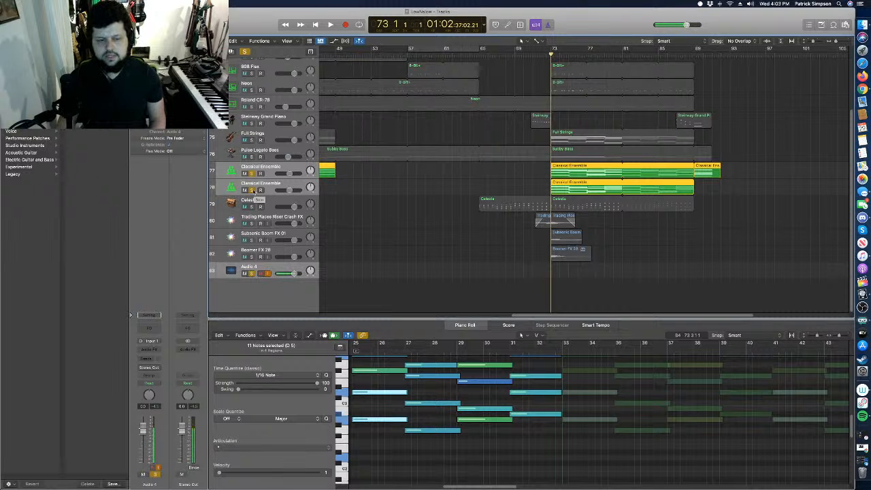
Toggle solo on and off for the selected Classical Ensemble and Audio 4 tracks together, finishing with all solos cleared.
{"action": "left_click", "coordinate": [252, 190]}
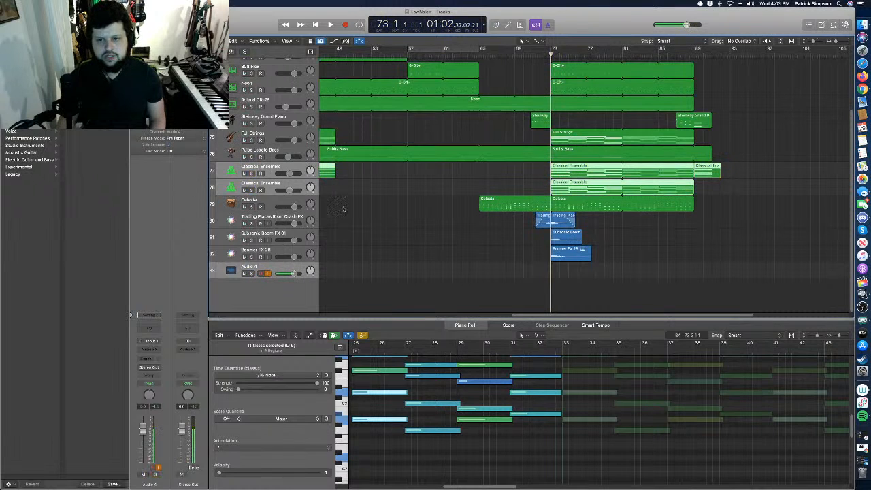
{"action": "left_click", "coordinate": [253, 191]}
{"action": "left_click", "coordinate": [254, 191]}
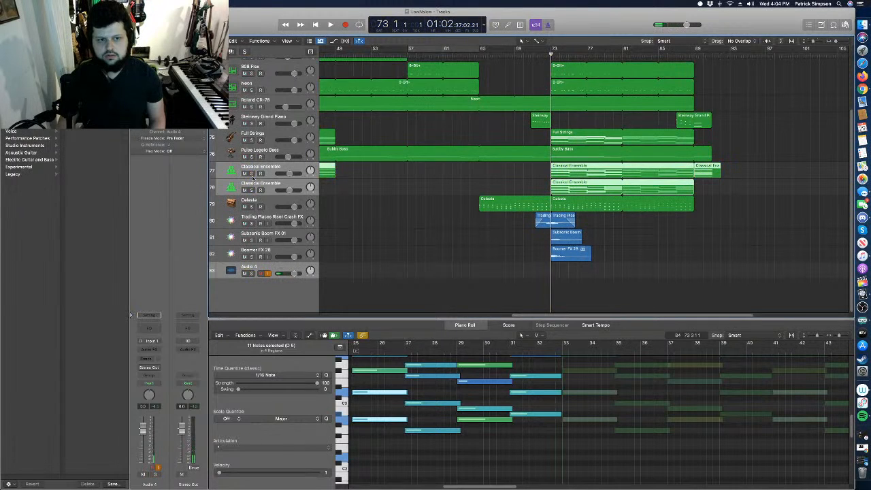
{"action": "left_click", "coordinate": [251, 190]}
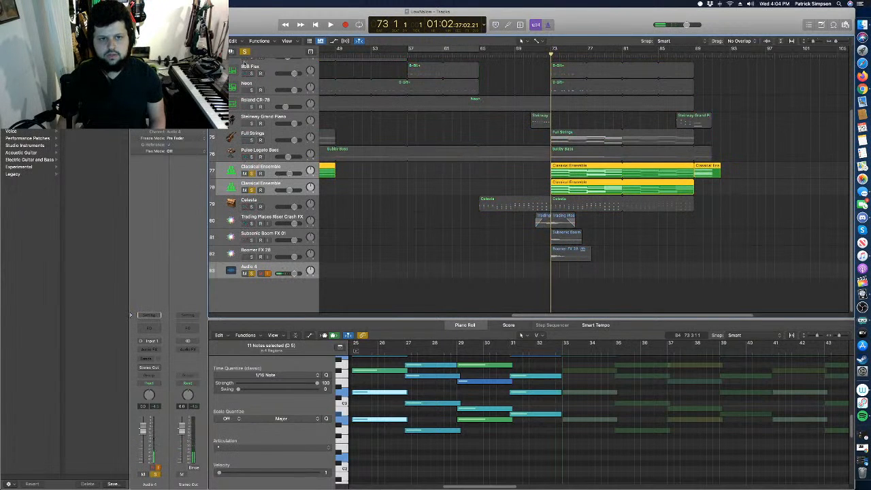
{"action": "left_click", "coordinate": [244, 52]}
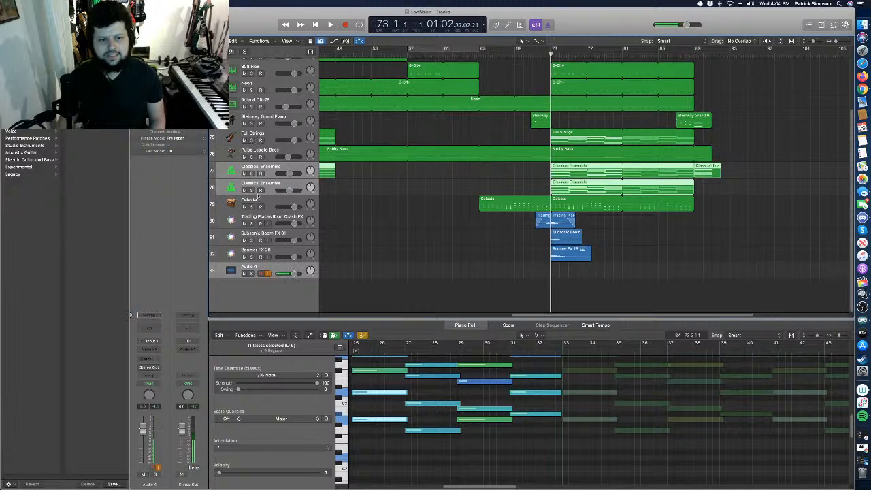
Solo Audio 4 and the original Classical Ensemble track, and listen to the single choir part from bar 73 to bar 78.
{"action": "left_click", "coordinate": [281, 188]}
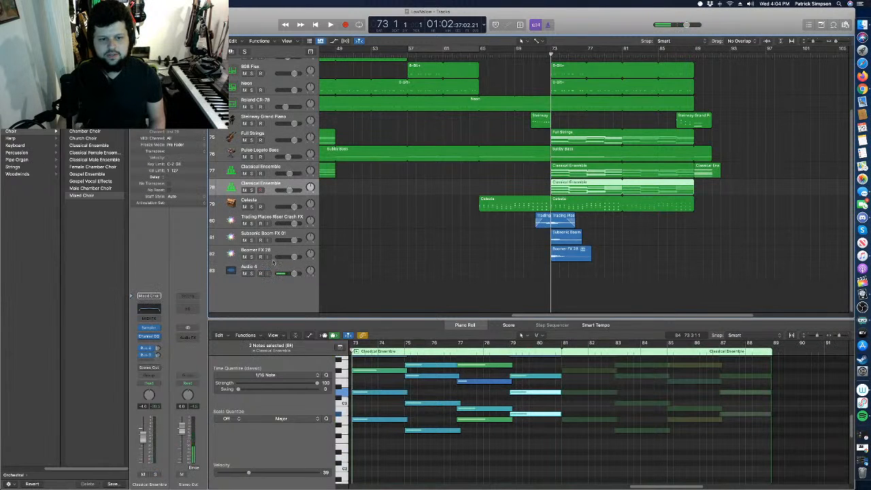
{"action": "left_click", "coordinate": [252, 271]}
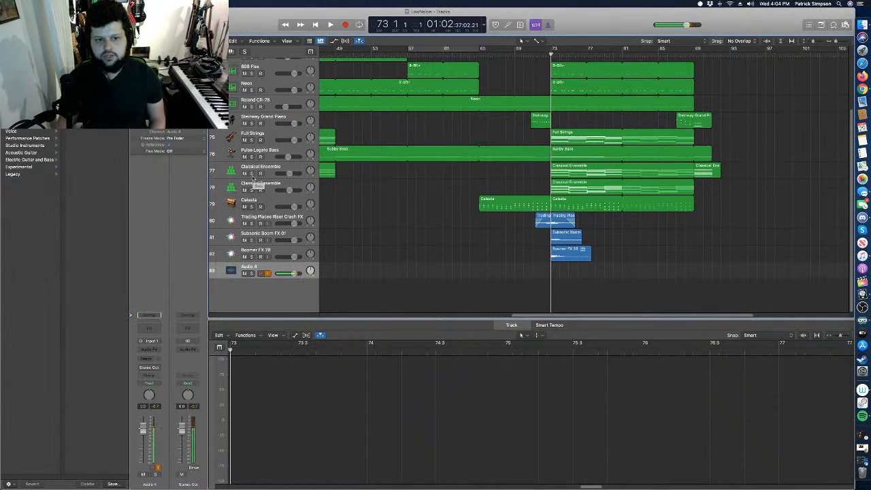
{"action": "left_click", "coordinate": [252, 273]}
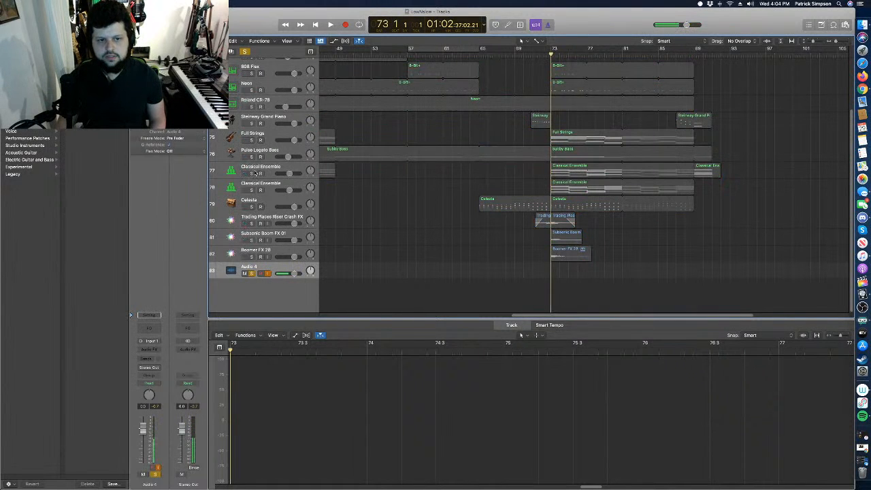
{"action": "left_click", "coordinate": [252, 174]}
{"action": "key", "text": "space"}
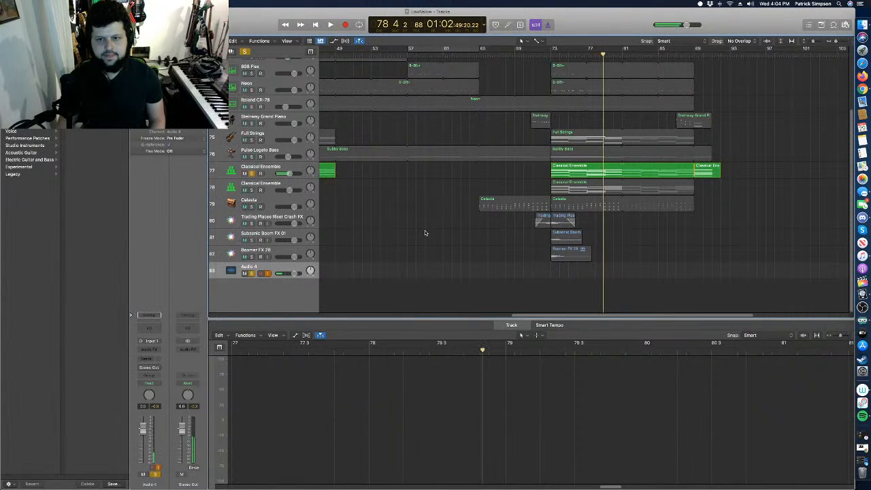
Add the Mixed Choir duplicate to the solo, and play both choir layers from just before bar 73 to bar 81.
{"action": "left_click", "coordinate": [251, 190]}
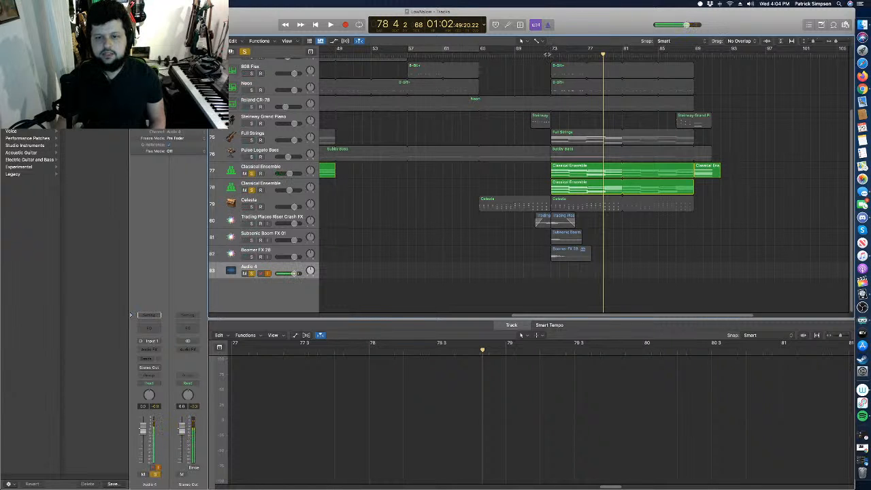
{"action": "left_click", "coordinate": [548, 55]}
{"action": "left_click", "coordinate": [296, 186]}
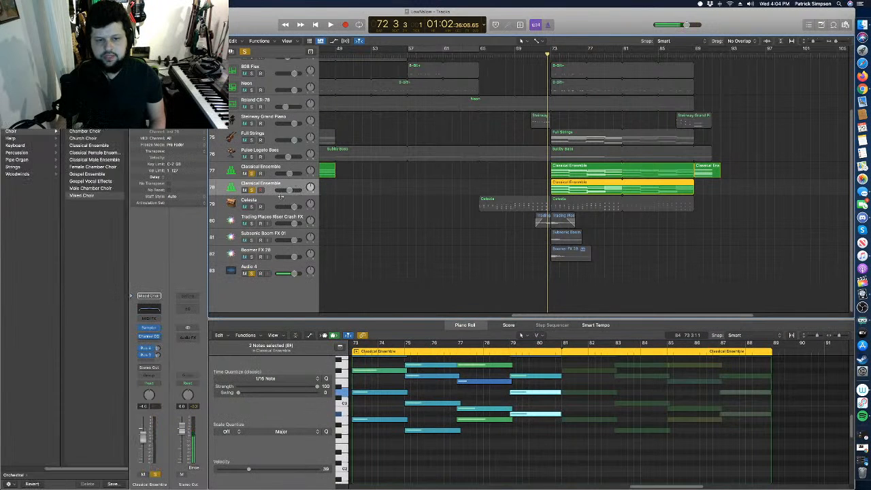
{"action": "left_click", "coordinate": [279, 272]}
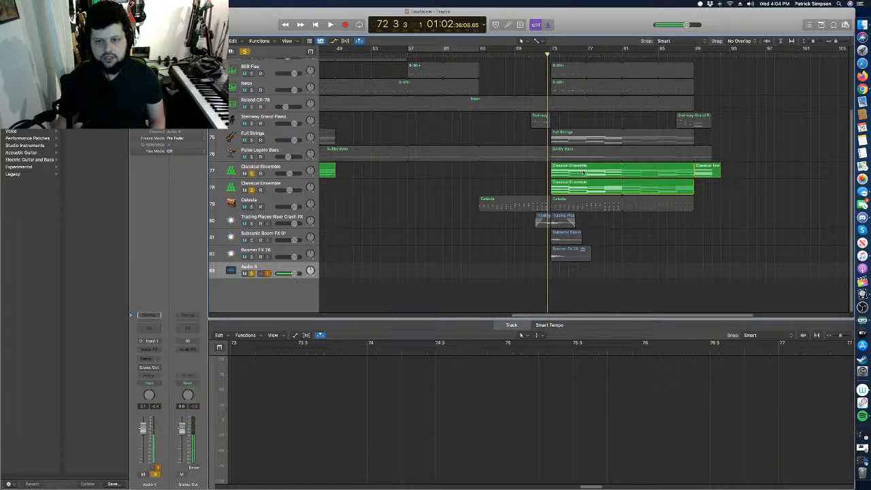
{"action": "key", "text": "space"}
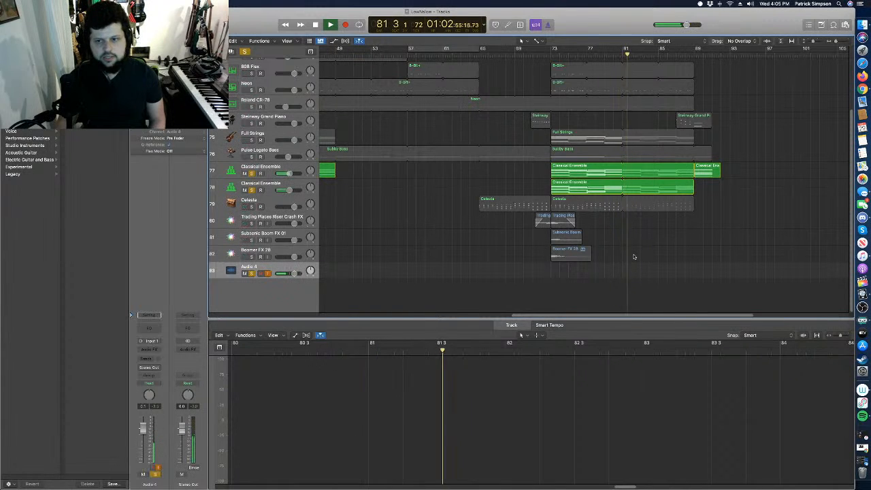
{"action": "key", "text": "space"}
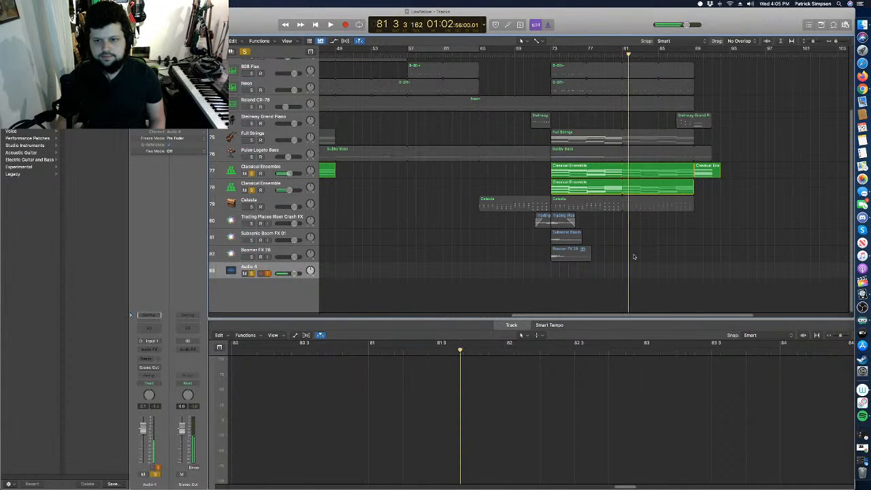
Show the Smart Controls of the Mixed Choir track, raise its Ambience to about -6.8 dB, and increase its Reverb slightly.
{"action": "left_click", "coordinate": [289, 185]}
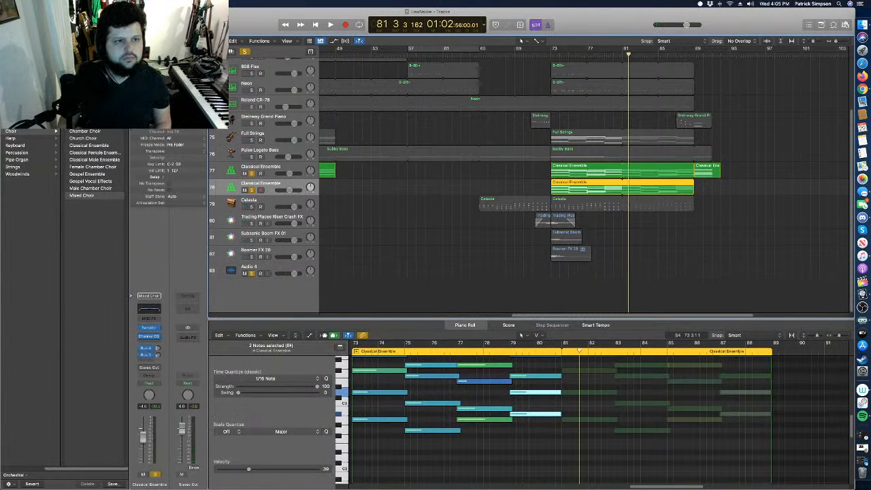
{"action": "key", "text": "b"}
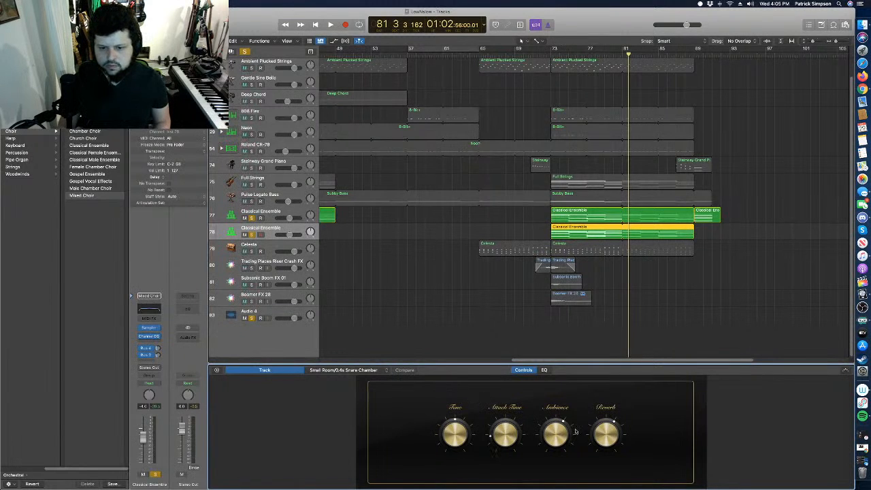
{"action": "left_click_drag", "start_coordinate": [551, 437], "coordinate": [557, 415]}
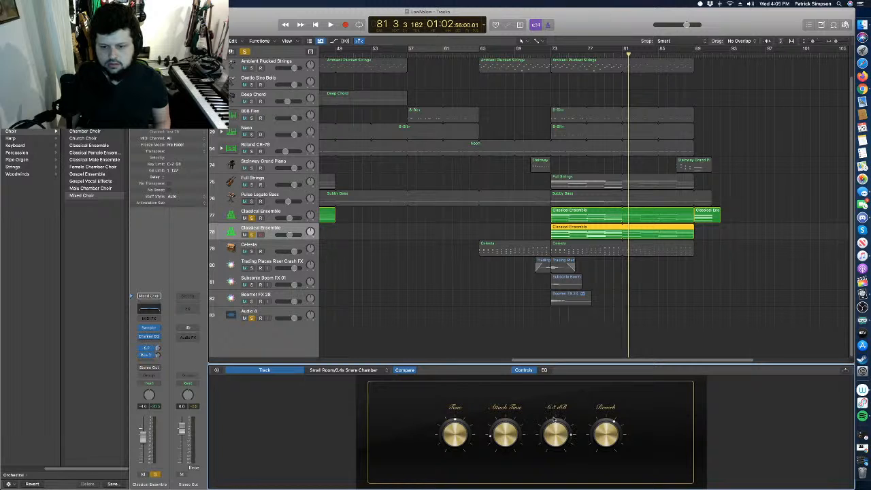
{"action": "left_click_drag", "start_coordinate": [610, 423], "coordinate": [620, 430]}
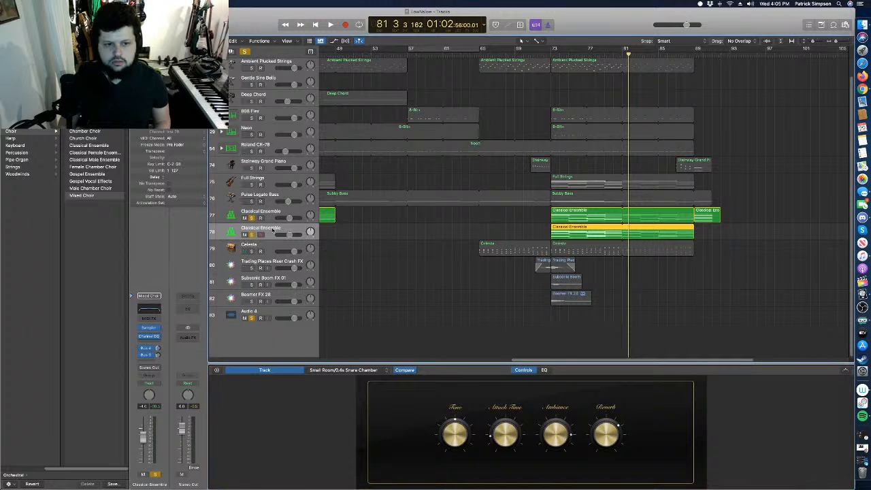
Duplicate the Mixed Choir track with its settings, and copy the bar 73 region onto the new track at the same position.
{"action": "key", "text": "super+d"}
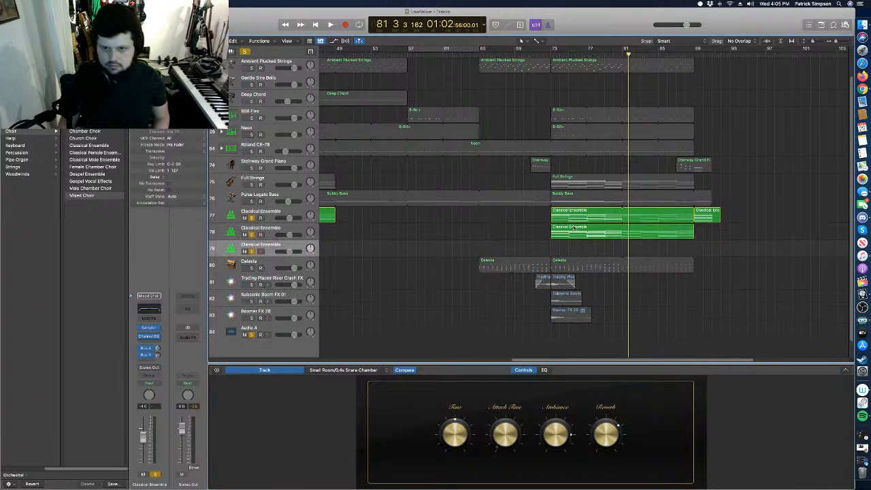
{"action": "left_click_drag", "start_coordinate": [569, 227], "coordinate": [570, 243]}
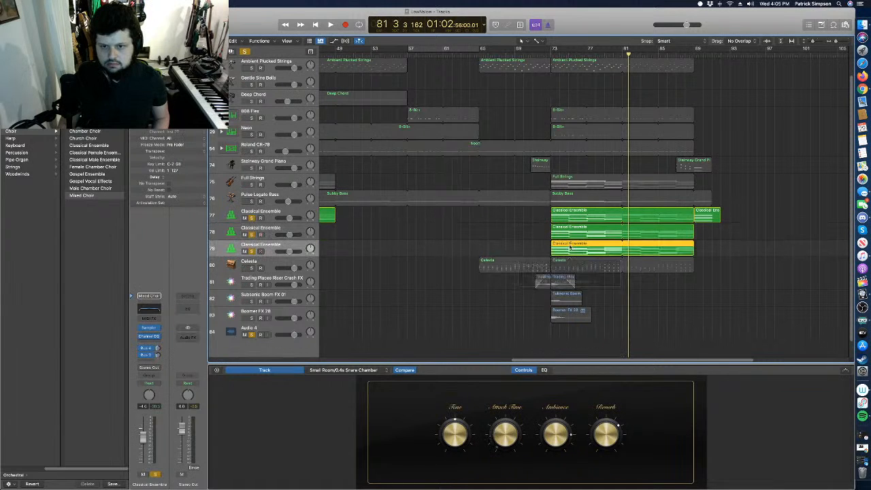
Select the Audio 4 track, and play the three soloed choir layers from just before bar 73 to bar 78.
{"action": "left_click", "coordinate": [267, 331]}
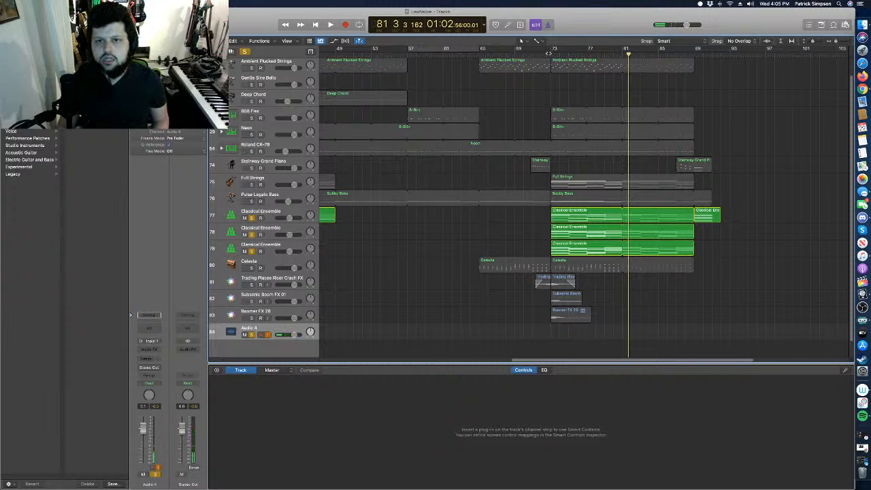
{"action": "left_click", "coordinate": [549, 53]}
{"action": "key", "text": "space"}
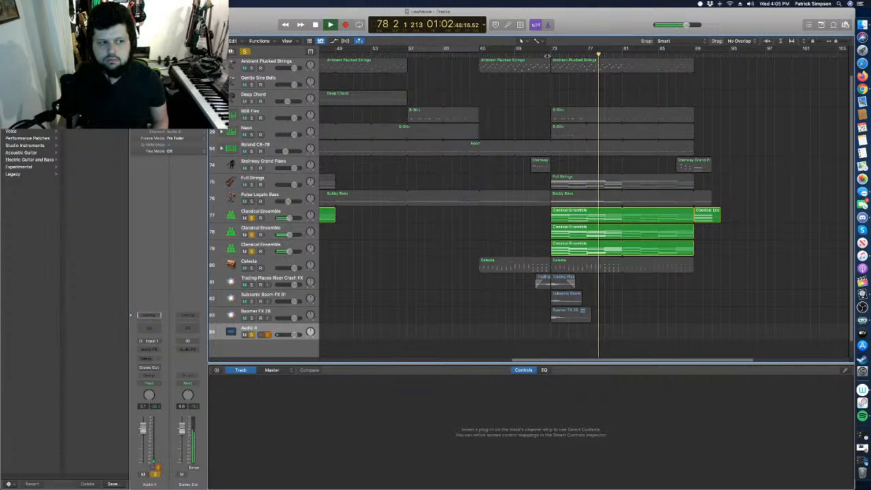
{"action": "key", "text": "space"}
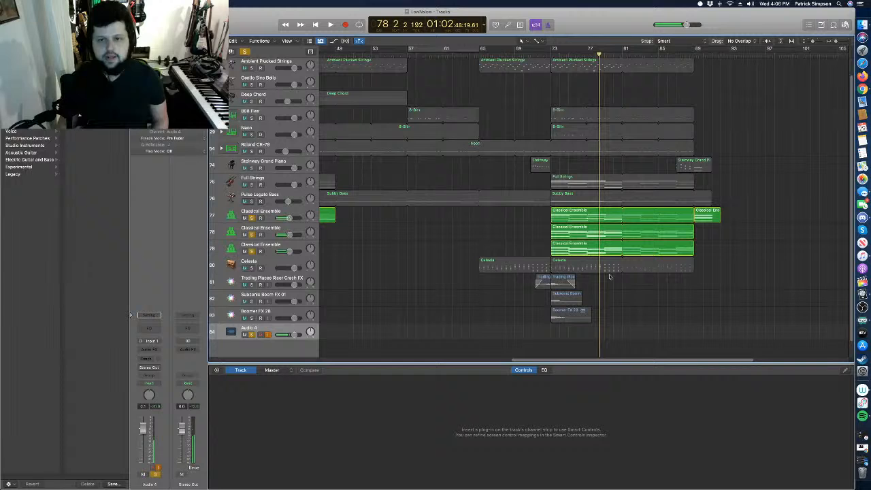
Duplicate the first Classical Ensemble track with its settings, and move the empty duplicate above the original.
{"action": "left_click", "coordinate": [291, 215]}
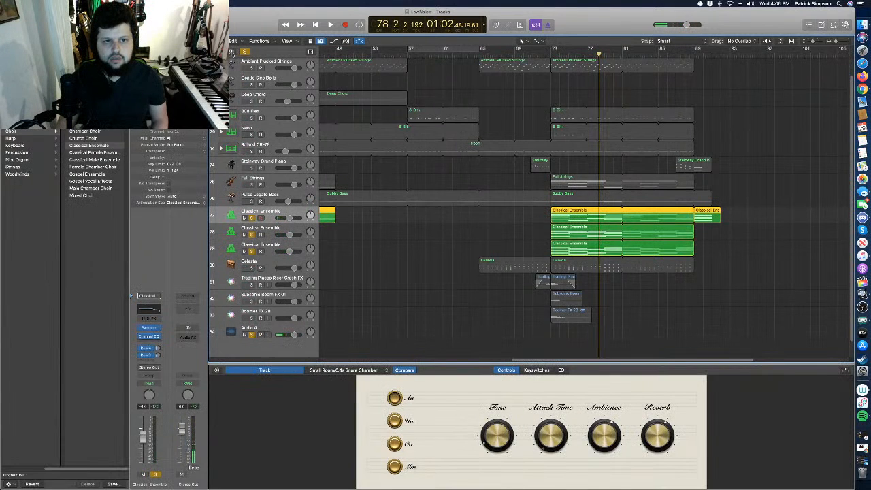
{"action": "key", "text": "super+d"}
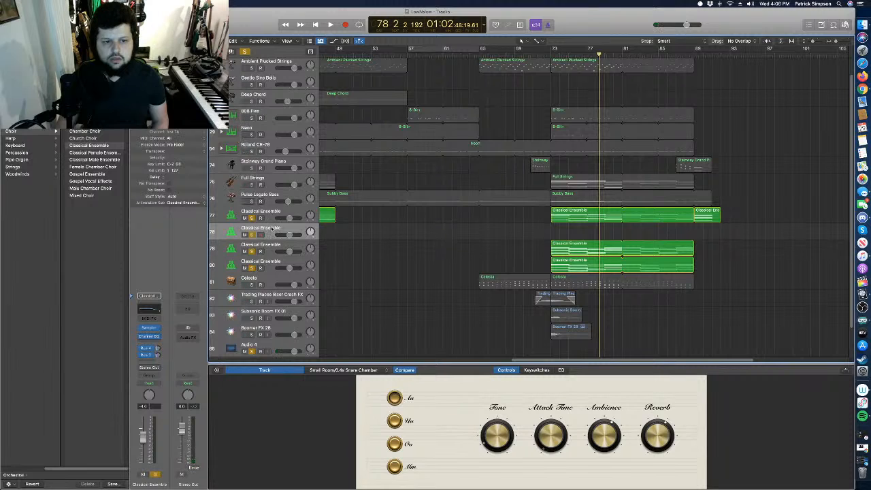
{"action": "left_click_drag", "start_coordinate": [291, 230], "coordinate": [290, 212]}
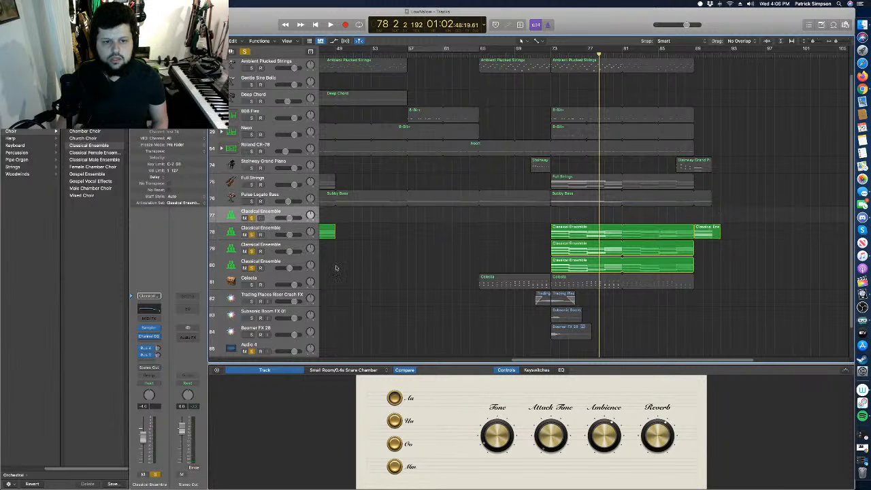
Try the empty Classical Ensemble track live, return to the Audio 4 track, and briefly play the soloed choir layers from bar 73.
{"action": "left_click", "coordinate": [287, 347]}
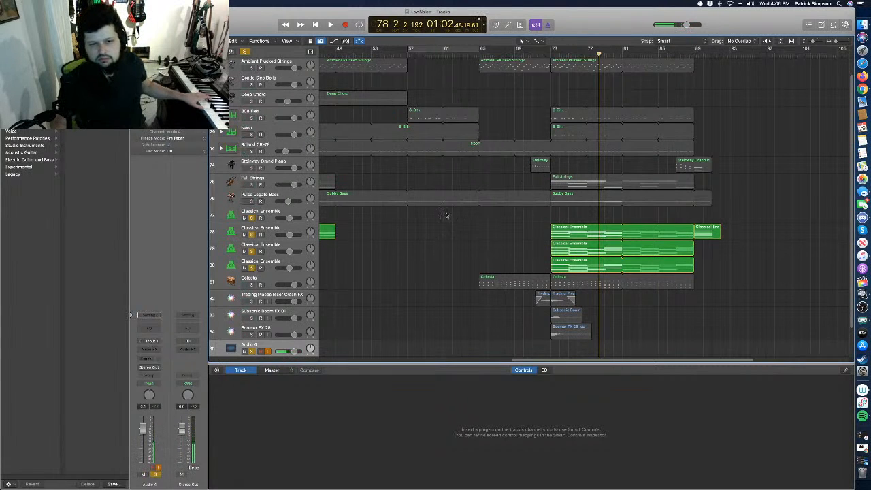
{"action": "left_click", "coordinate": [289, 213]}
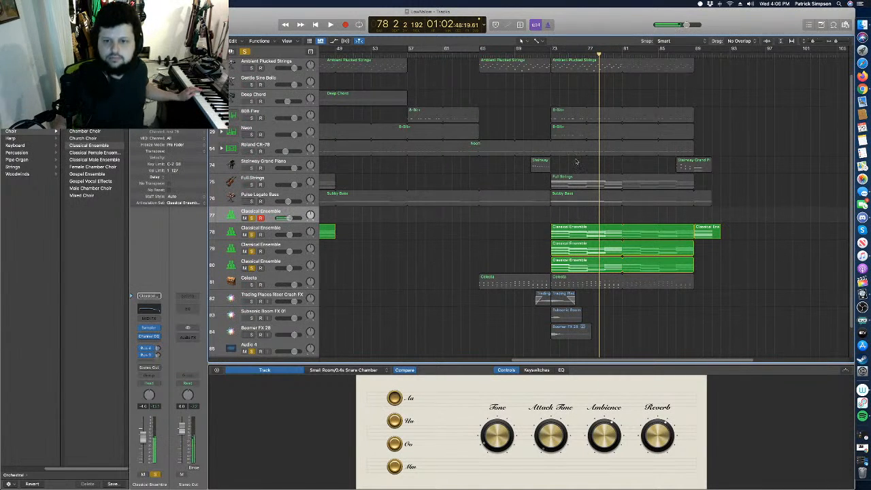
{"action": "left_click", "coordinate": [272, 349]}
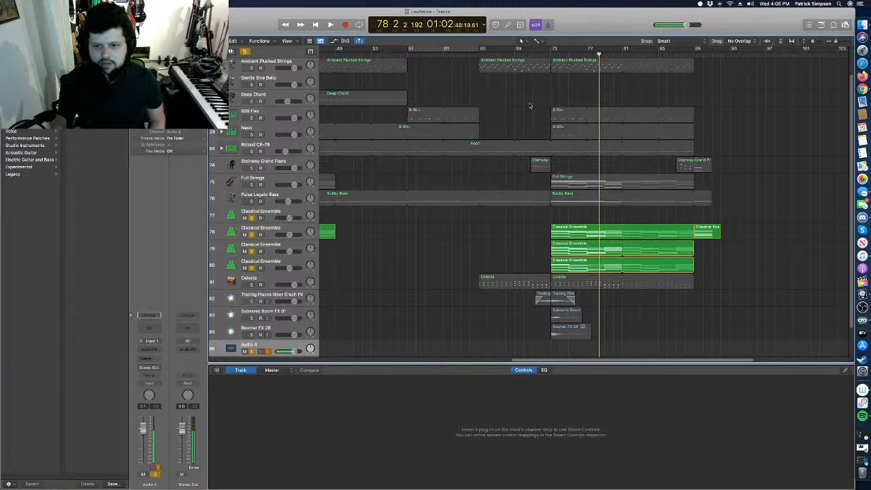
{"action": "left_click", "coordinate": [553, 52]}
{"action": "key", "text": "space"}
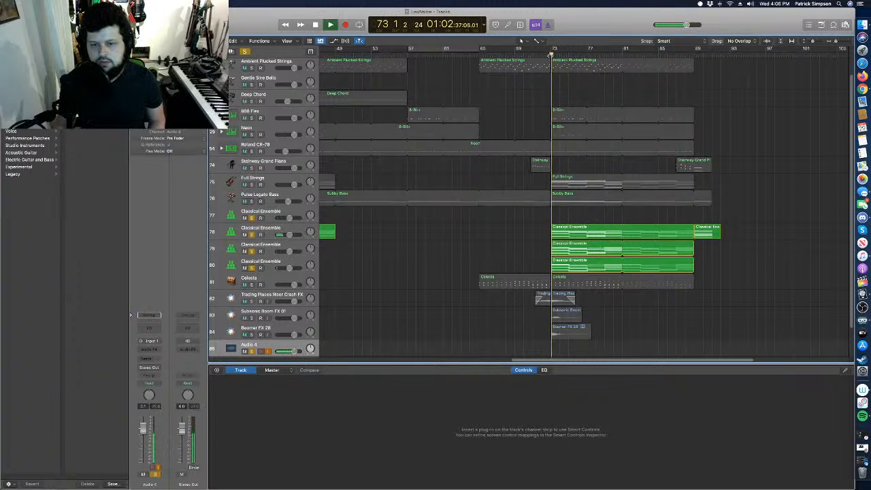
{"action": "key", "text": "space"}
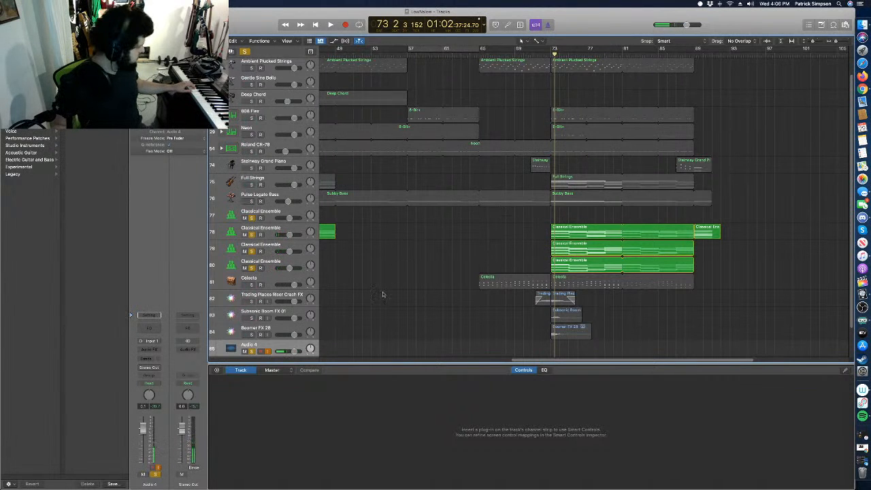
Open track 78's bar 73 Classical Ensemble region in the Piano Roll, and audition the two highest notes of its first chord.
{"action": "left_click", "coordinate": [298, 213]}
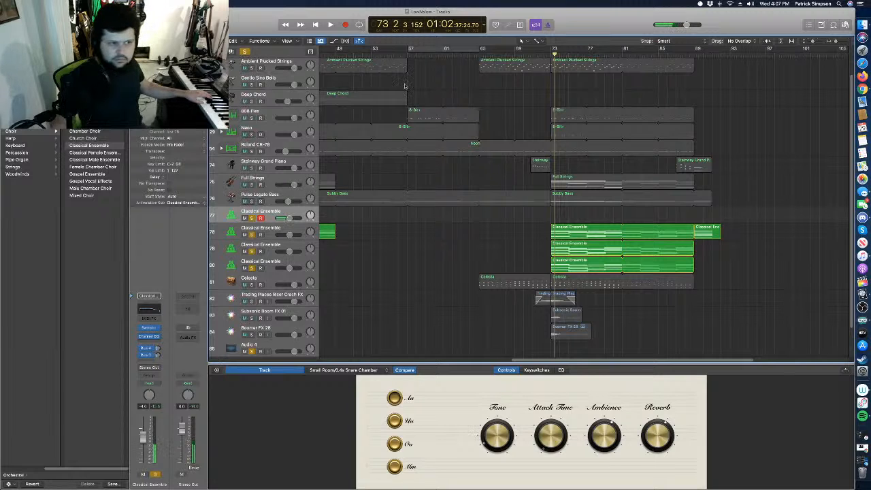
{"action": "double_click", "coordinate": [567, 236]}
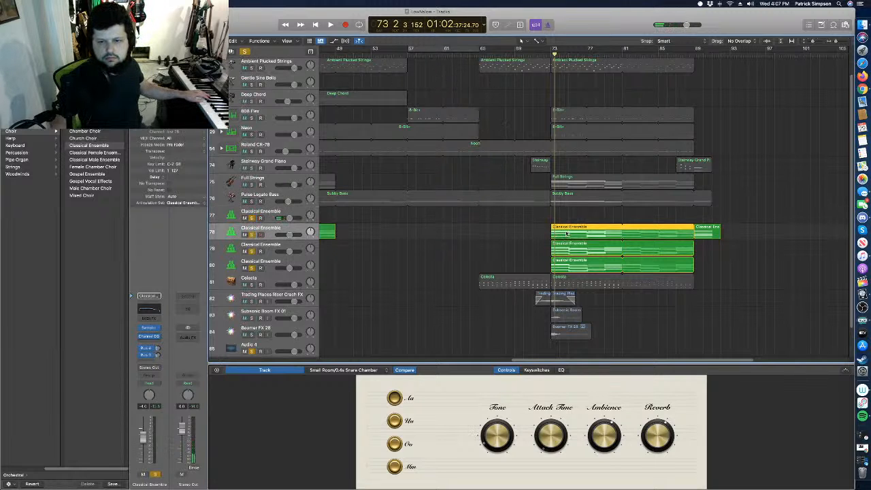
{"action": "scroll", "coordinate": [373, 380], "scroll_direction": "up", "scroll_amount": 3}
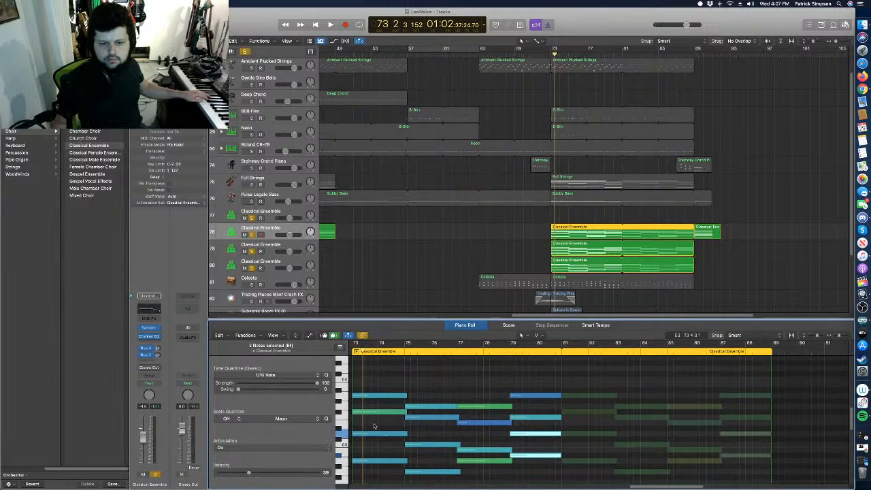
{"action": "left_click", "coordinate": [376, 397]}
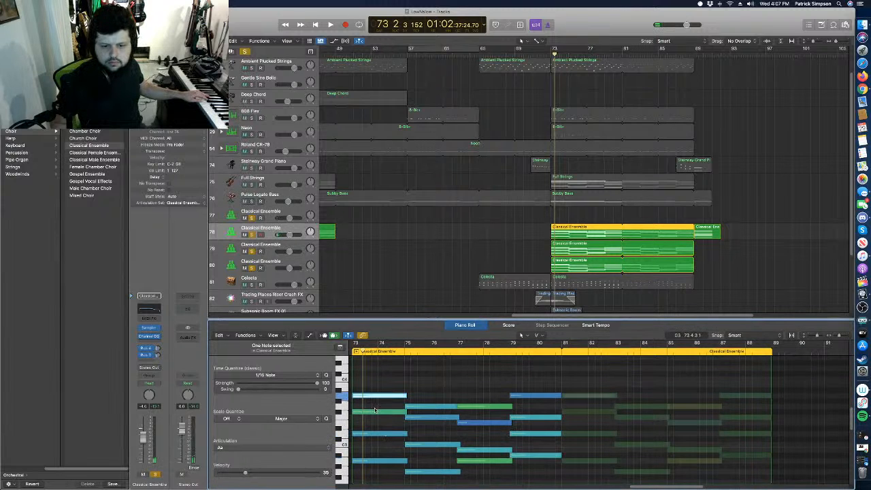
{"action": "left_click", "coordinate": [374, 413]}
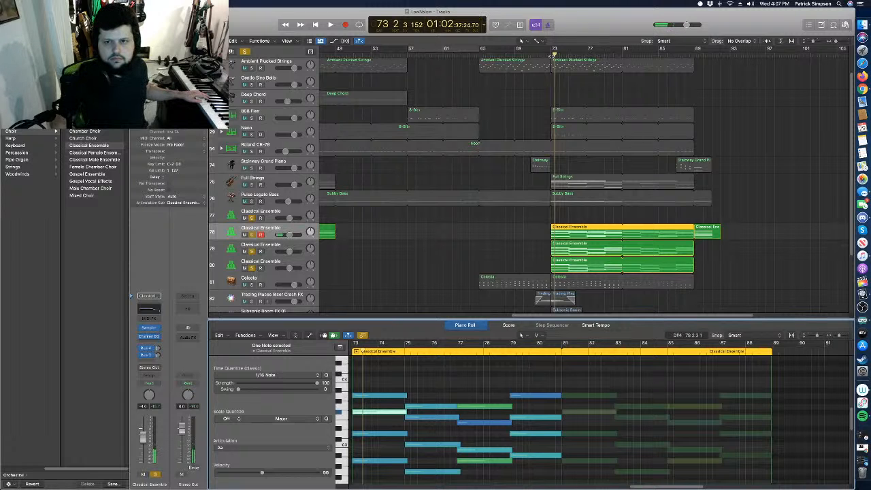
Play the soloed choir layers from bar 73 to bar 74 with the region's notes in the Piano Roll.
{"action": "left_click", "coordinate": [549, 55]}
{"action": "key", "text": "space"}
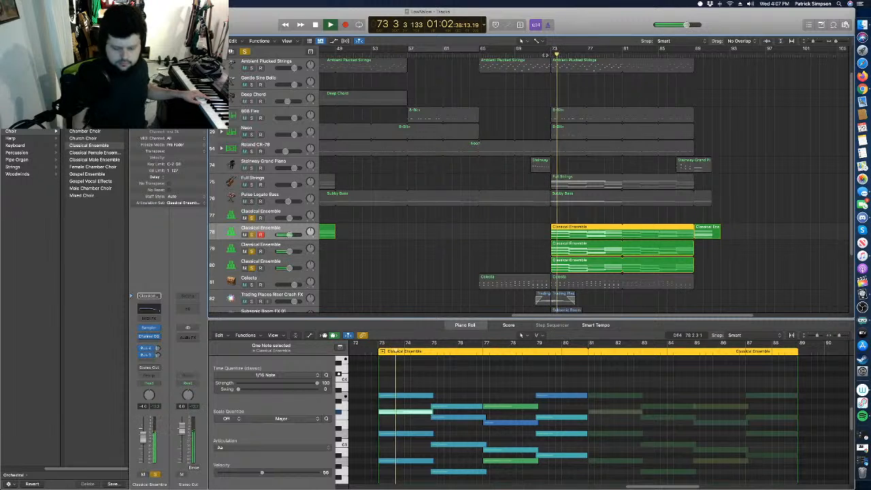
{"action": "key", "text": "space"}
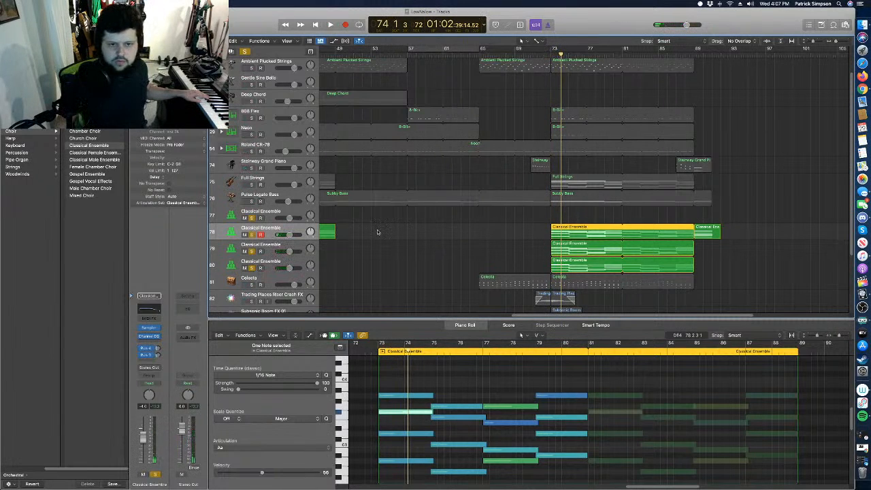
Load the Chamber Choir patch on the empty Classical Ensemble track above the other choir layers.
{"action": "left_click", "coordinate": [286, 213]}
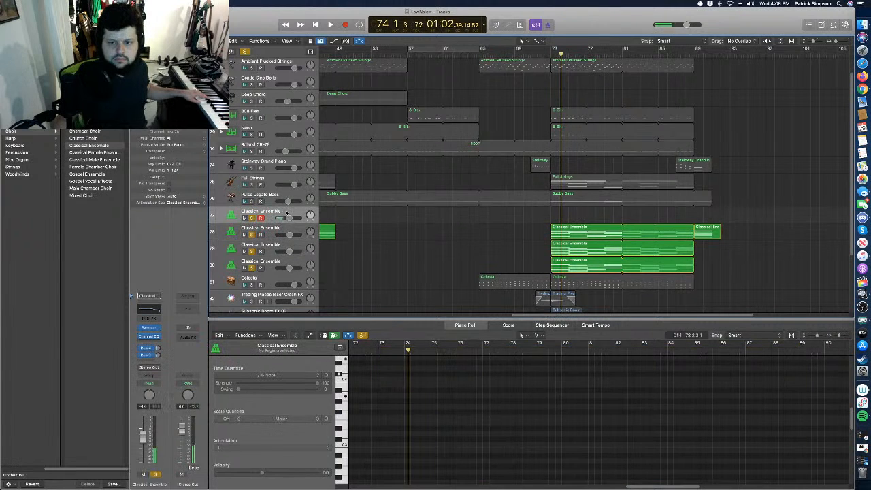
{"action": "left_click", "coordinate": [86, 132]}
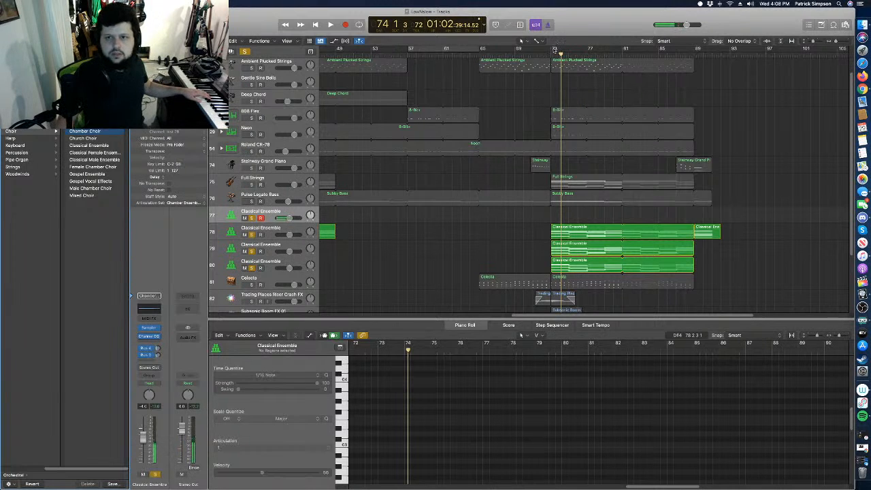
Record a short chord take on the empty choir track from bar 73 to bar 75, and delete the recorded region.
{"action": "left_click_drag", "start_coordinate": [553, 53], "coordinate": [552, 53]}
{"action": "key", "text": "r"}
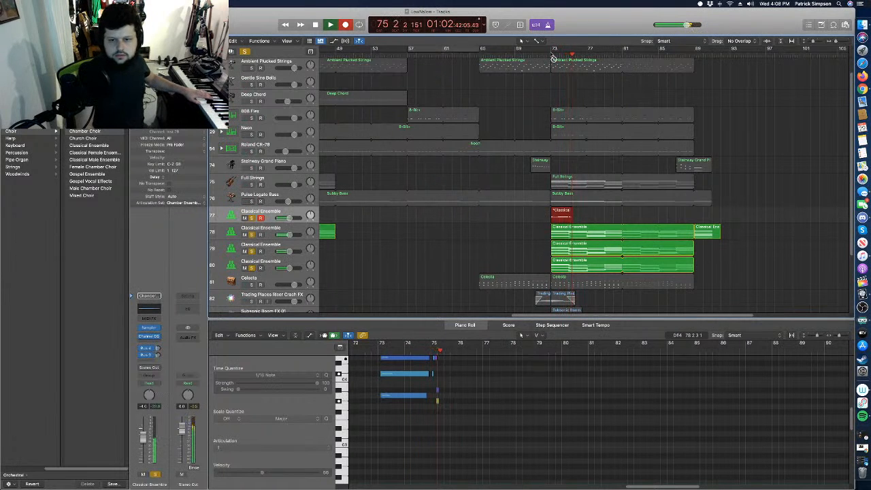
{"action": "key", "text": "space"}
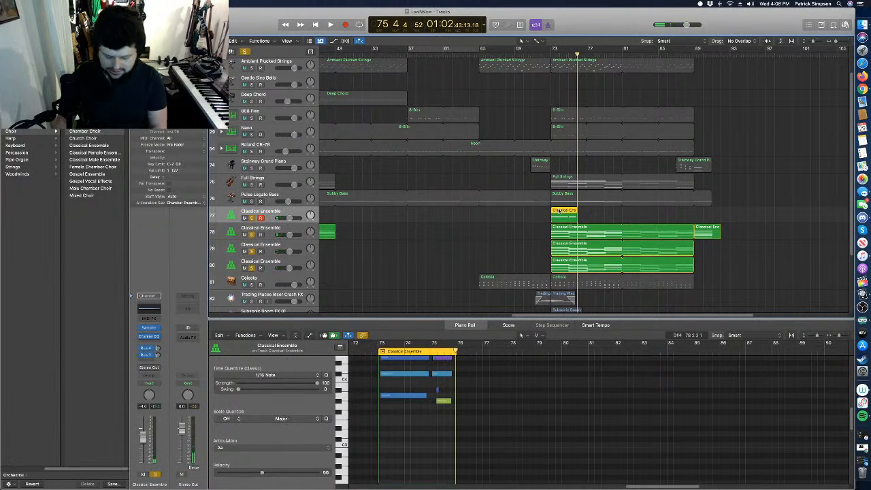
{"action": "key", "text": "Delete"}
Select Audio 4, set the playhead to bar 73, and add the empty Classical Ensemble track to the selection with recording enabled.
{"action": "scroll", "coordinate": [281, 299], "scroll_direction": "up", "scroll_amount": 1}
{"action": "scroll", "coordinate": [279, 283], "scroll_direction": "down", "scroll_amount": 5}
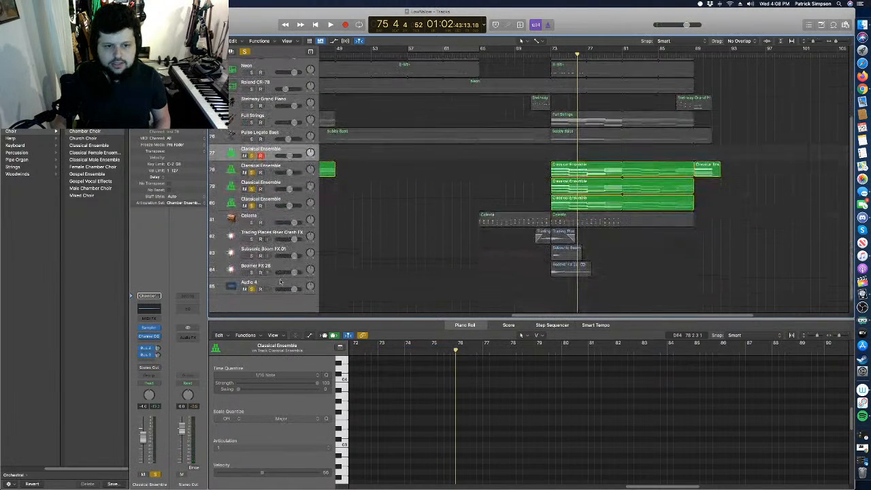
{"action": "left_click", "coordinate": [279, 284]}
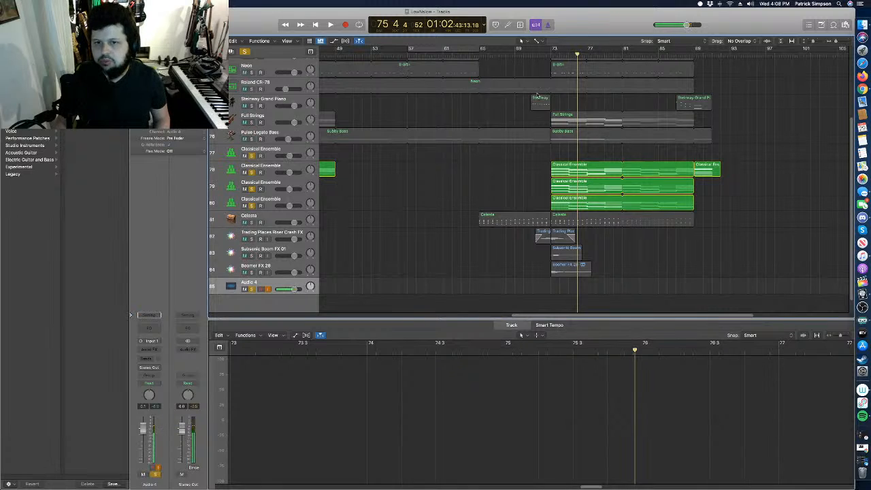
{"action": "left_click", "coordinate": [552, 53]}
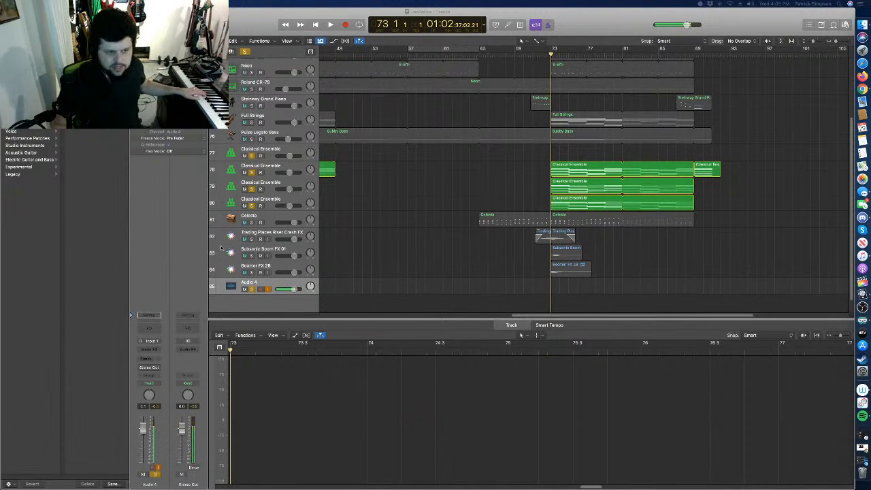
{"action": "left_click", "coordinate": [288, 151]}
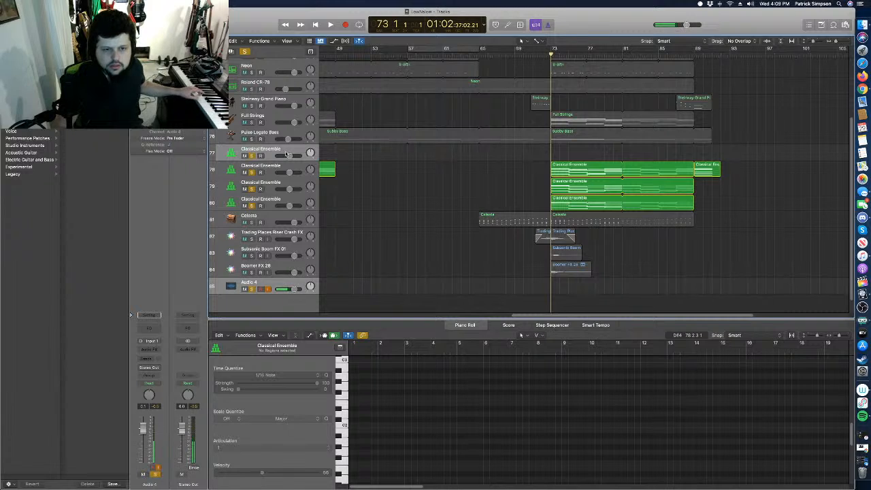
{"action": "left_click", "coordinate": [260, 156]}
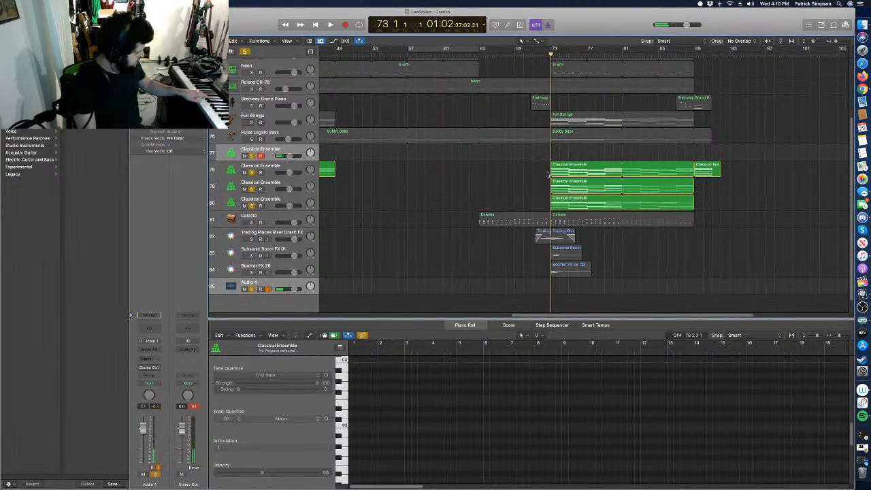
Play the soloed choir layers twice from bar 73, to bar 76 and to bar 74, with the empty choir track armed.
{"action": "key", "text": "space"}
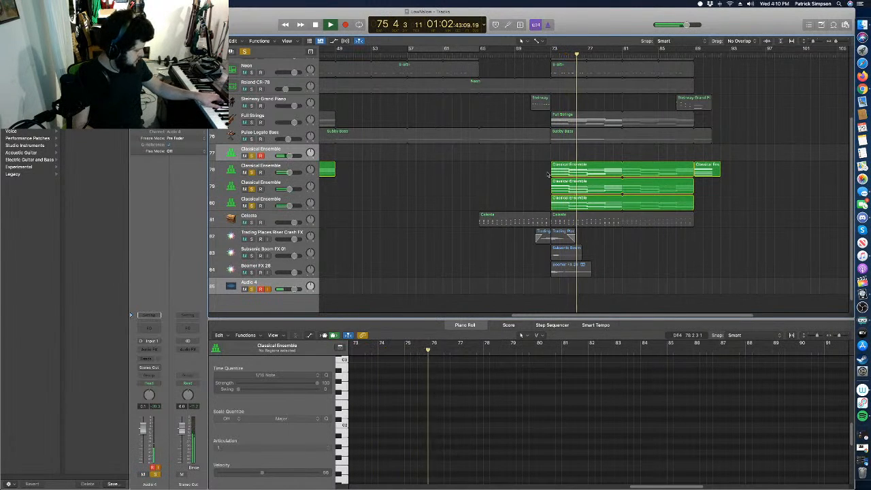
{"action": "key", "text": "space"}
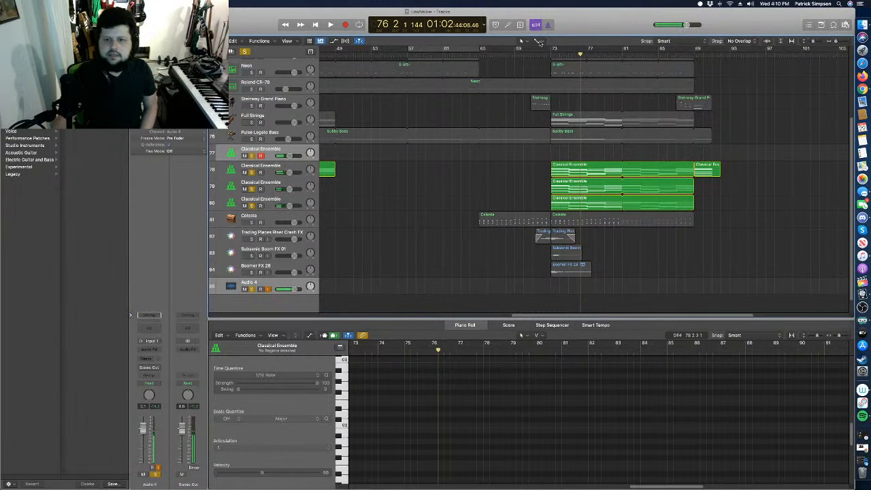
{"action": "left_click_drag", "start_coordinate": [560, 55], "coordinate": [551, 55]}
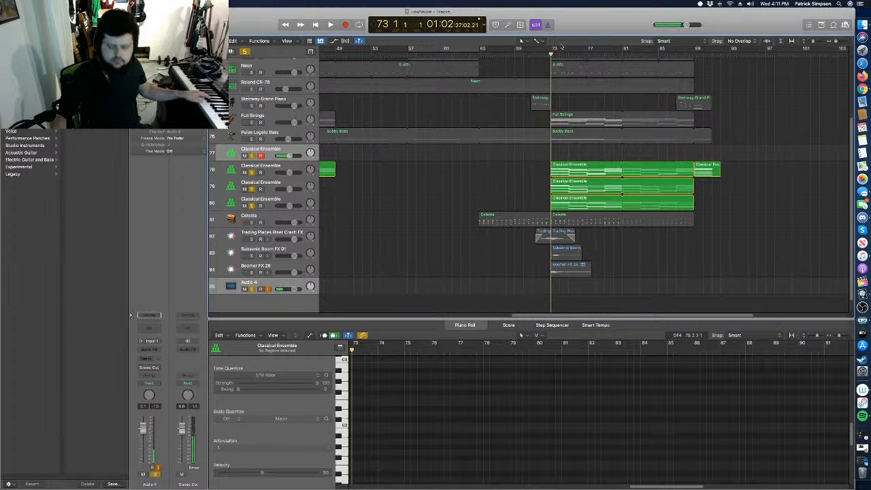
{"action": "key", "text": "space"}
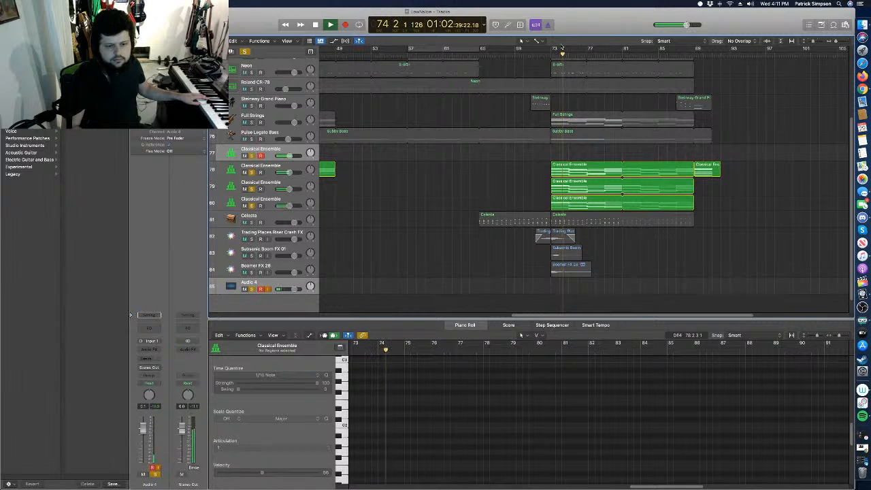
{"action": "key", "text": "space"}
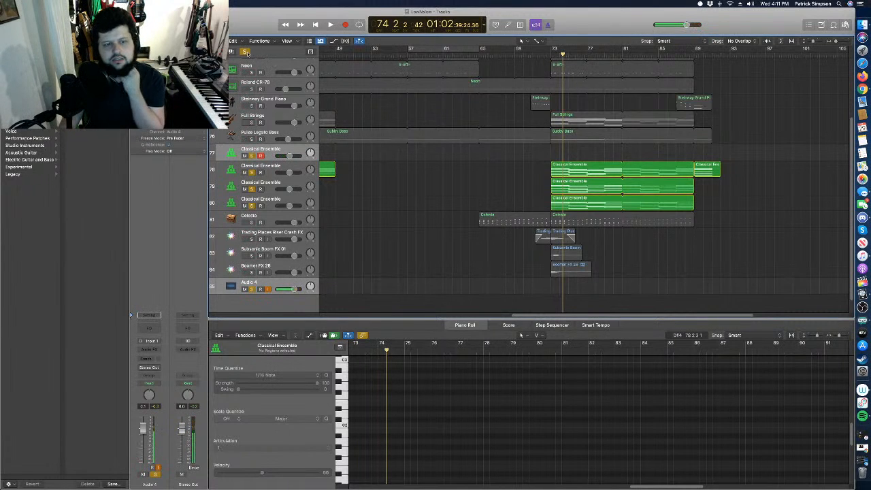
Turn off solo for all tracks, and play the full arrangement from bar 72 to bar 74.
{"action": "left_click", "coordinate": [246, 52]}
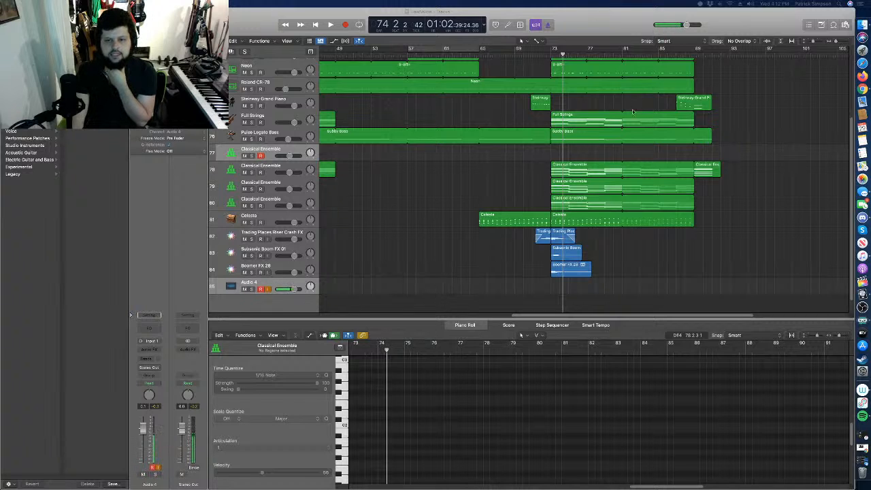
{"action": "left_click", "coordinate": [543, 55]}
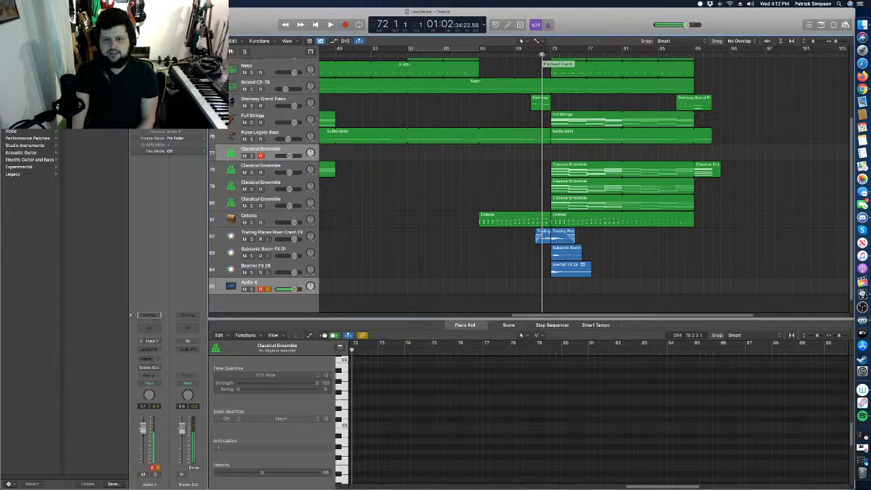
{"action": "key", "text": "space"}
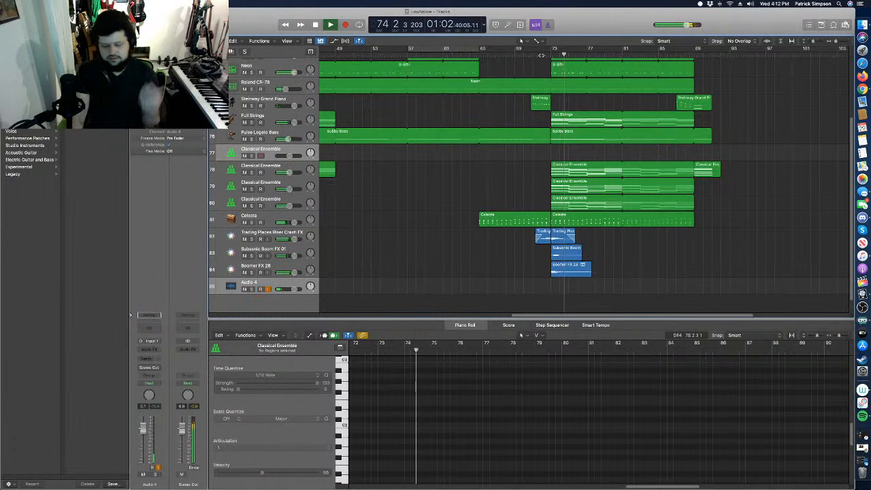
{"action": "key", "text": "space"}
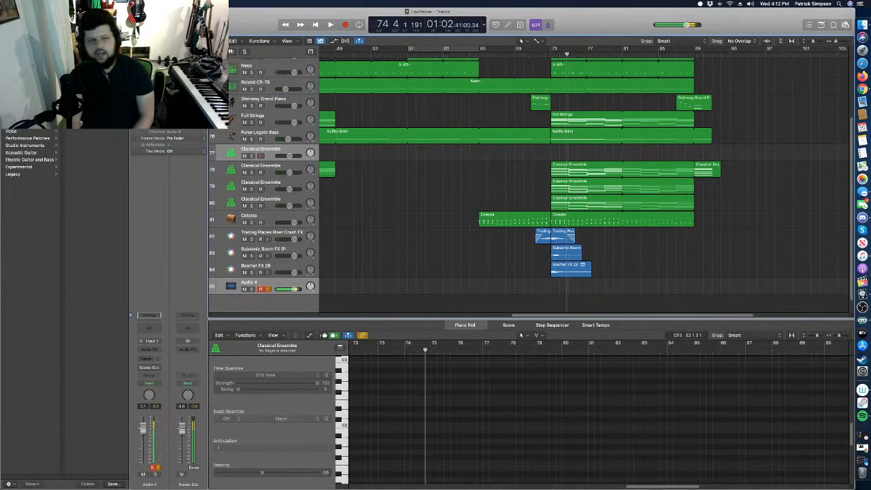
Switch to the DreamSong1 project, and dismiss the Invalid Input Setting alert.
{"action": "left_click", "coordinate": [12, 12]}
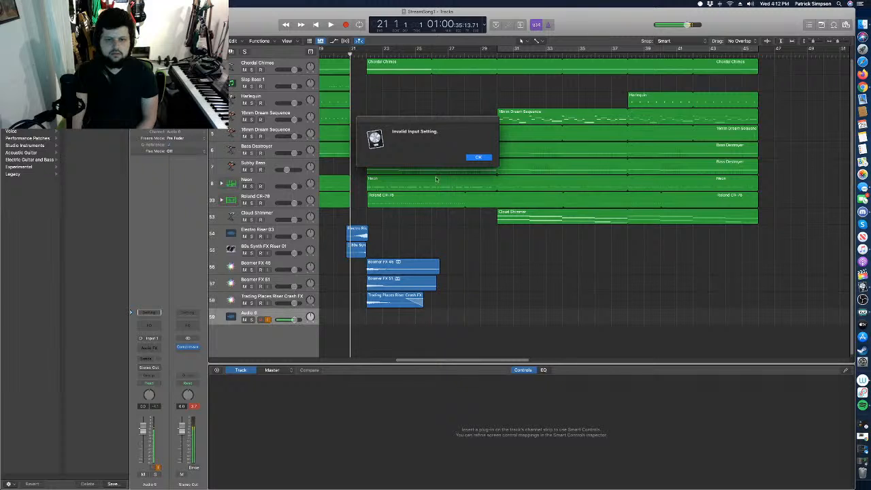
{"action": "left_click", "coordinate": [479, 156]}
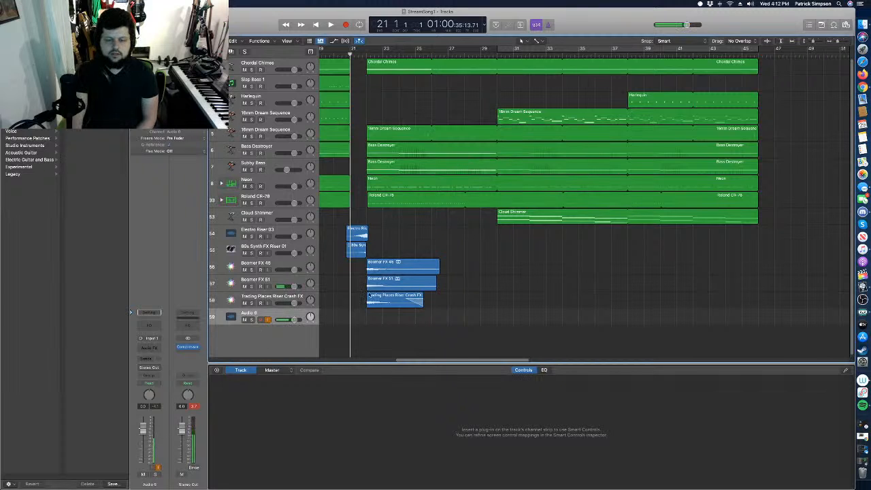
Play the transition through to bar 24, and mute the five effect tracks from Electro Riser 03 to Trading Places Riser Crash FX.
{"action": "left_click_drag", "start_coordinate": [347, 53], "coordinate": [394, 62]}
{"action": "key", "text": "space"}
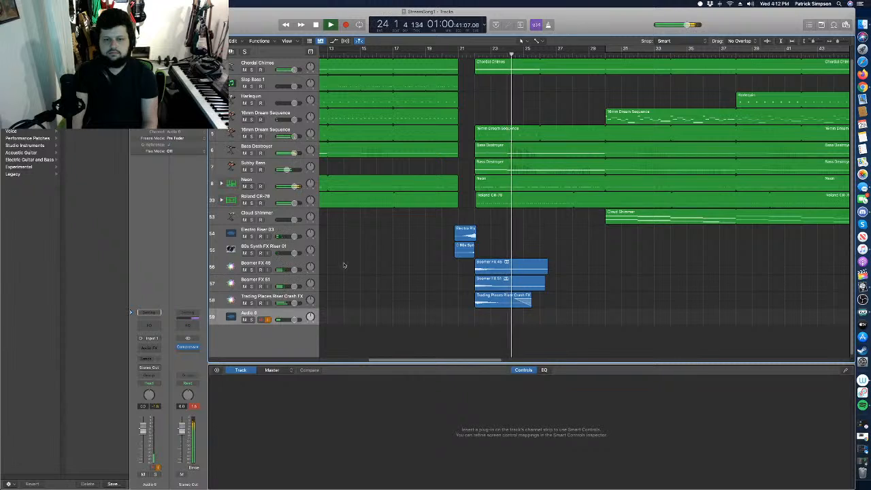
{"action": "left_click", "coordinate": [245, 236]}
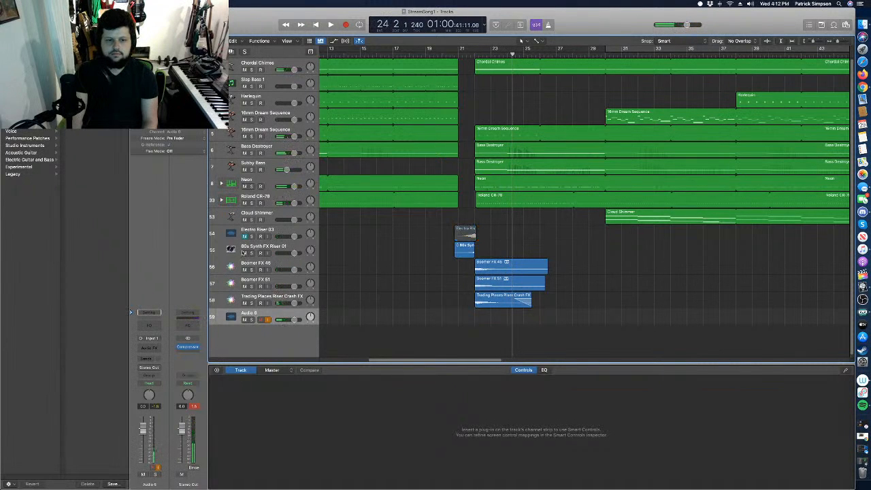
{"action": "left_click", "coordinate": [244, 252]}
{"action": "left_click", "coordinate": [244, 270]}
{"action": "left_click", "coordinate": [245, 286]}
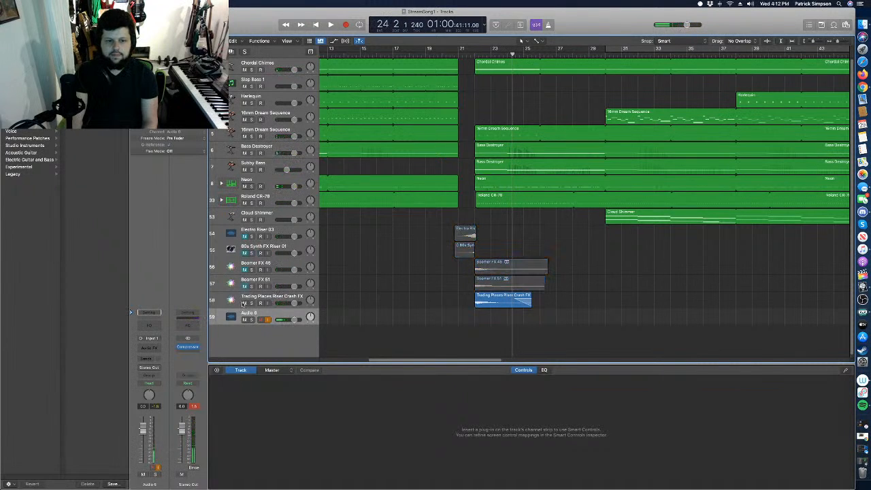
{"action": "left_click", "coordinate": [245, 303]}
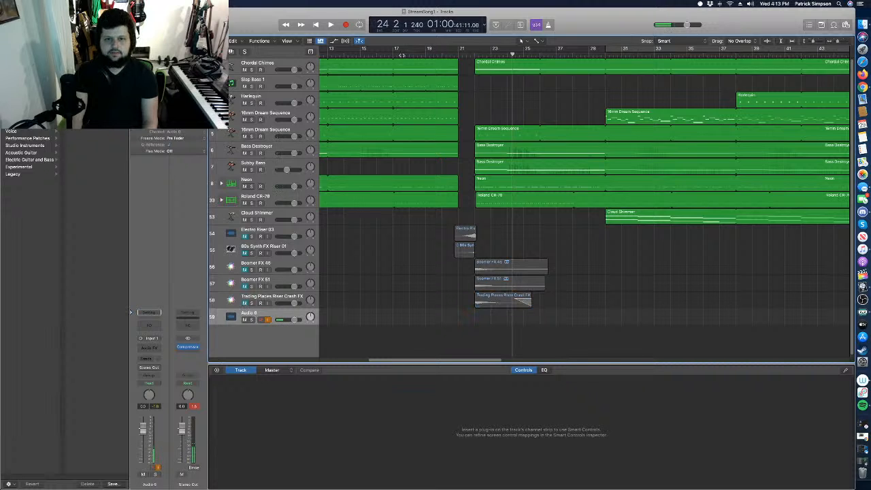
Play the transition into bar 22 without the riser, boomer and crash effects.
{"action": "left_click", "coordinate": [386, 54]}
{"action": "key", "text": "space"}
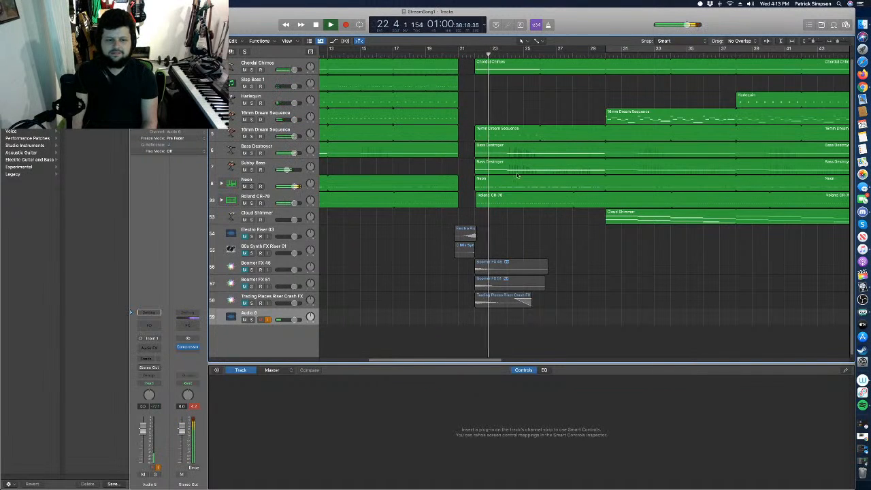
{"action": "key", "text": "space"}
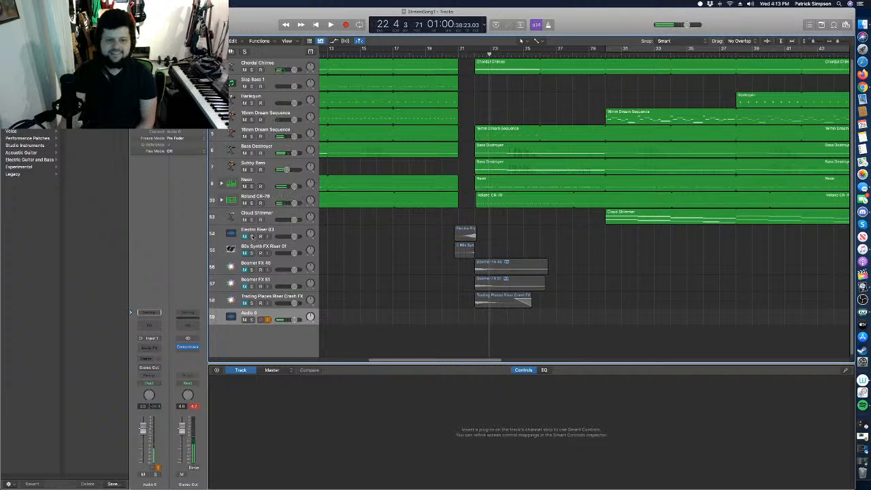
Unmute the five effect tracks from Electro Riser 03 to Trading Places Riser Crash FX.
{"action": "left_click", "coordinate": [245, 236]}
{"action": "left_click", "coordinate": [245, 253]}
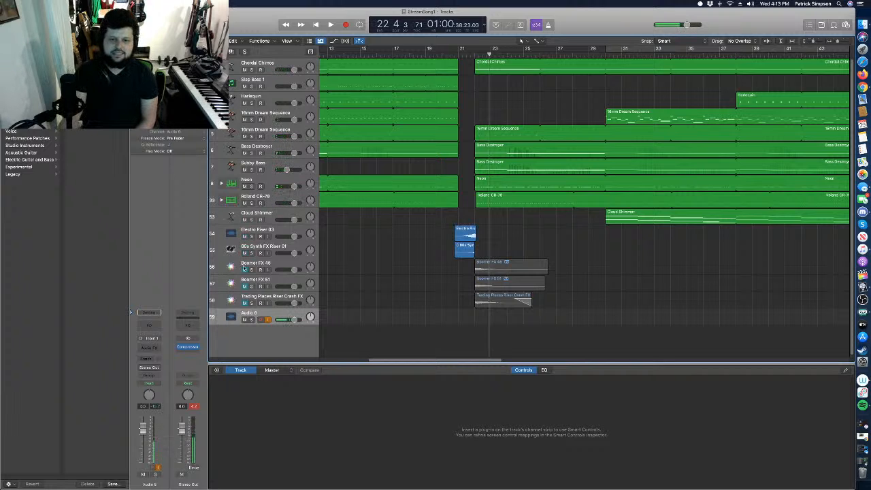
{"action": "left_click", "coordinate": [244, 270]}
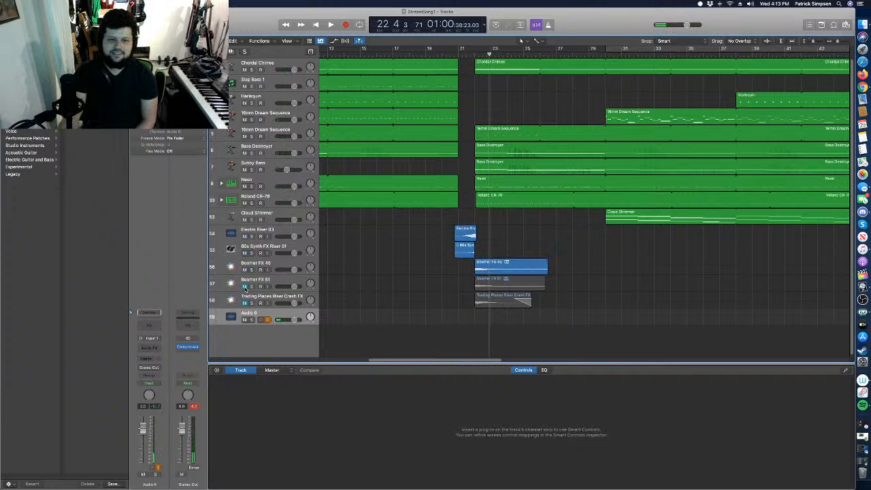
{"action": "left_click", "coordinate": [244, 287]}
{"action": "left_click", "coordinate": [245, 303]}
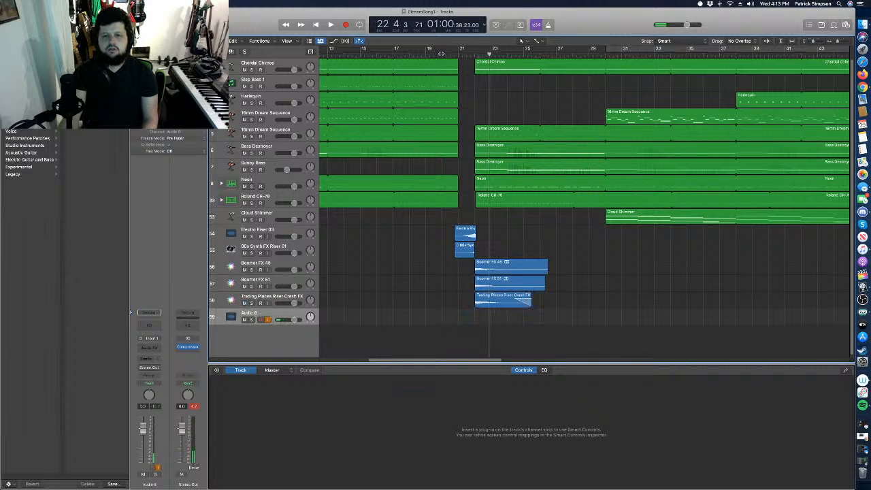
Play the transition with all effects audible, from just before bar 21 to bar 28.
{"action": "left_click", "coordinate": [441, 53]}
{"action": "key", "text": "space"}
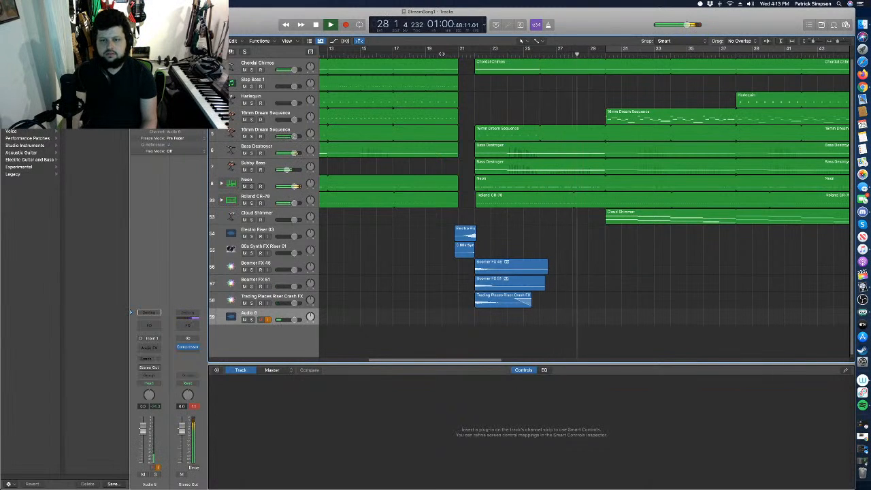
{"action": "key", "text": "space"}
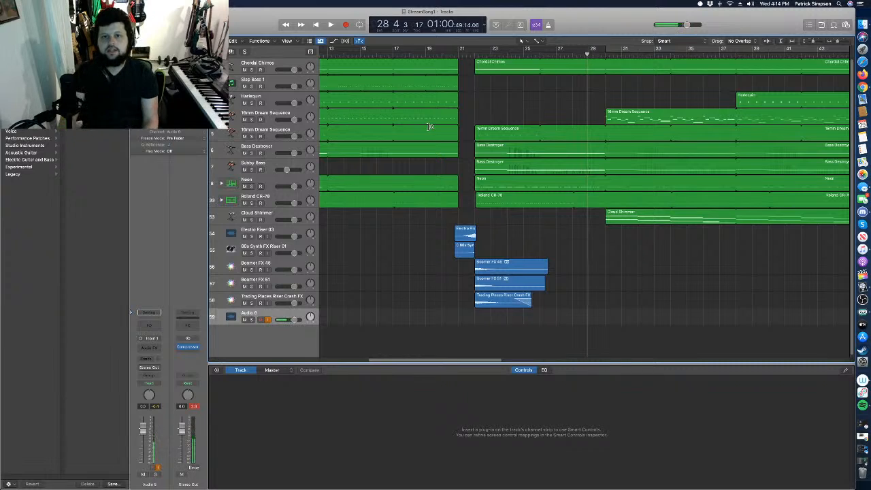
{"action": "left_click_drag", "start_coordinate": [453, 56], "coordinate": [322, 121]}
{"action": "right_click", "coordinate": [472, 63]}
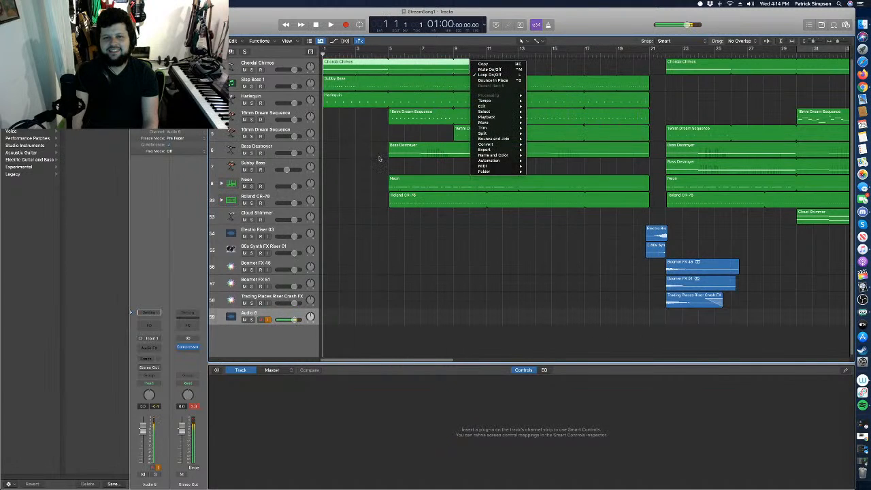
{"action": "key", "text": "Escape"}
{"action": "key", "text": "space"}
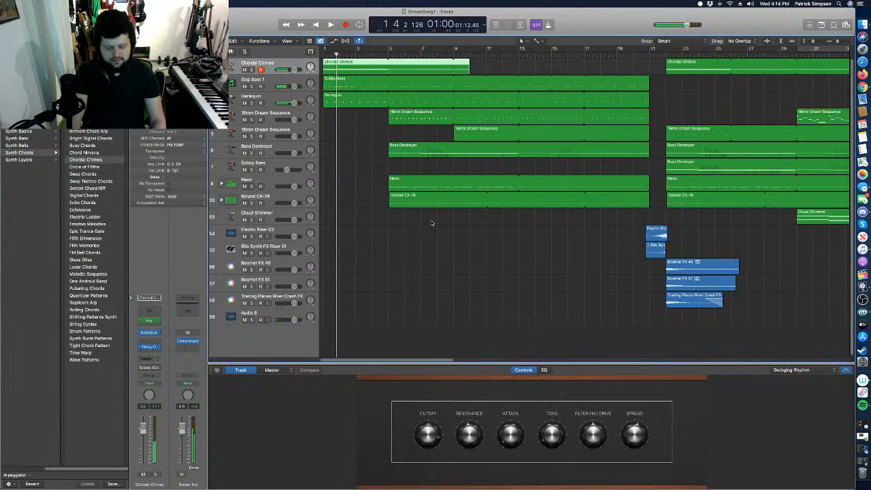
{"action": "key", "text": "super+z"}
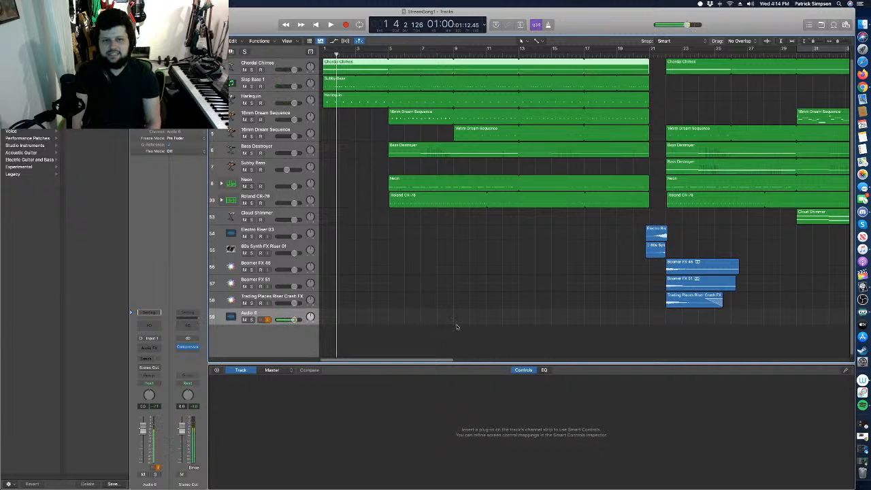
Clear the region selection, and play the arrangement from bar 1 to bar 3.
{"action": "key", "text": "Return"}
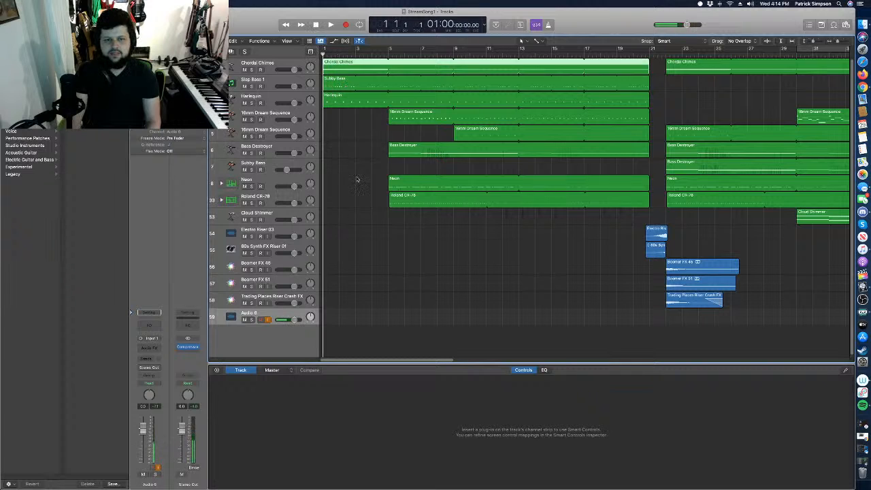
{"action": "left_click", "coordinate": [355, 234]}
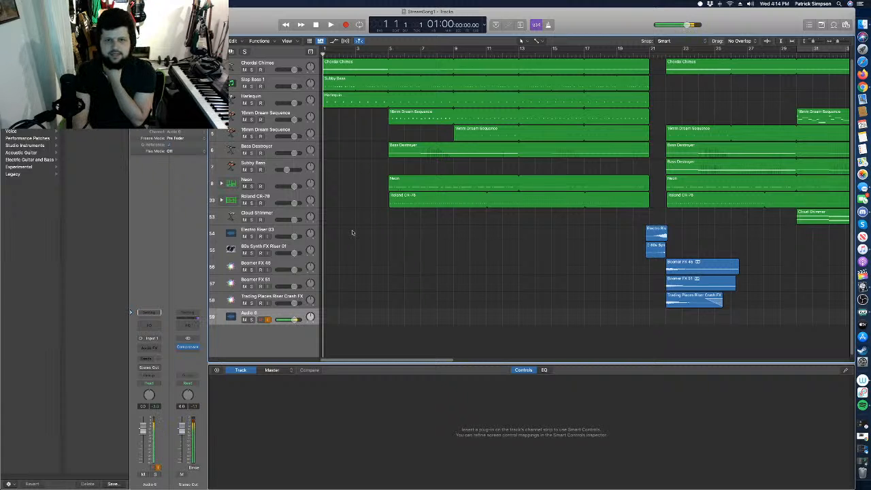
{"action": "key", "text": "space"}
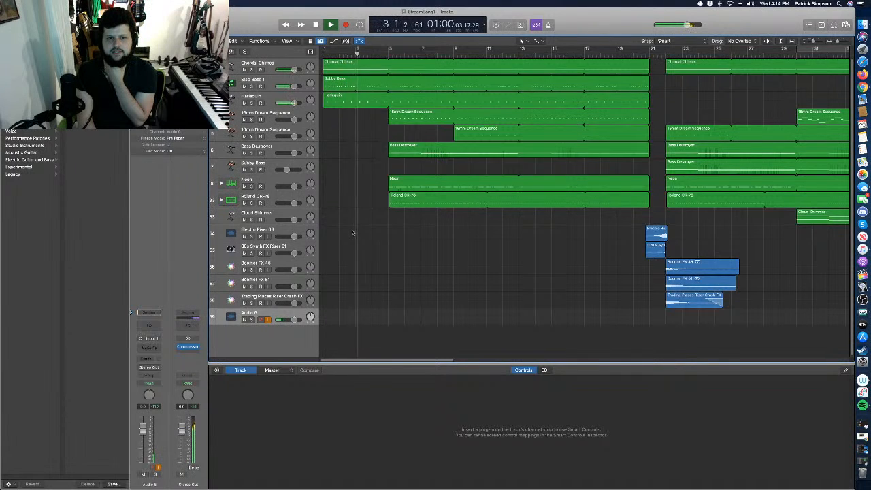
{"action": "key", "text": "space"}
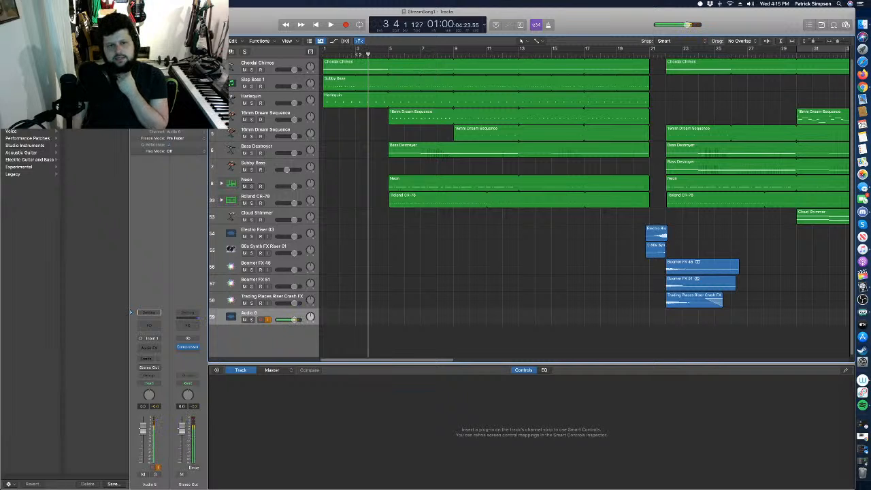
Replay the song's opening from bar 1 two more times, first to bar 3 and then only briefly.
{"action": "key", "text": "Return"}
{"action": "key", "text": "space"}
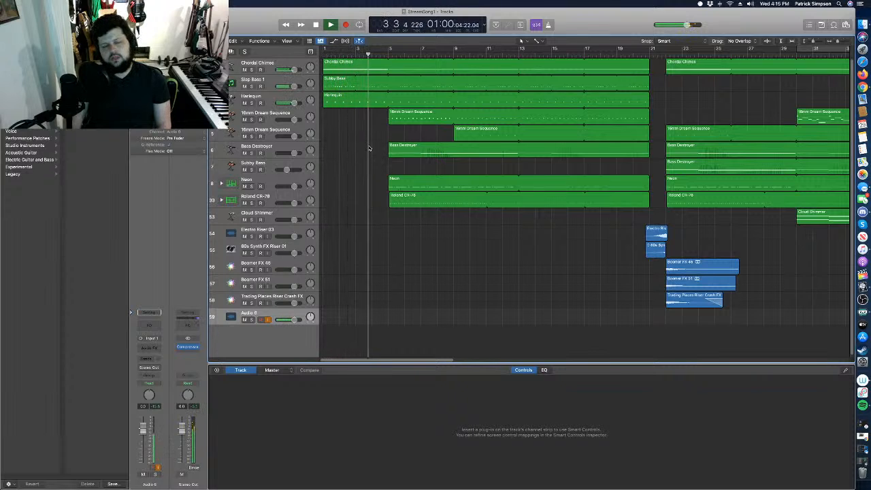
{"action": "key", "text": "space"}
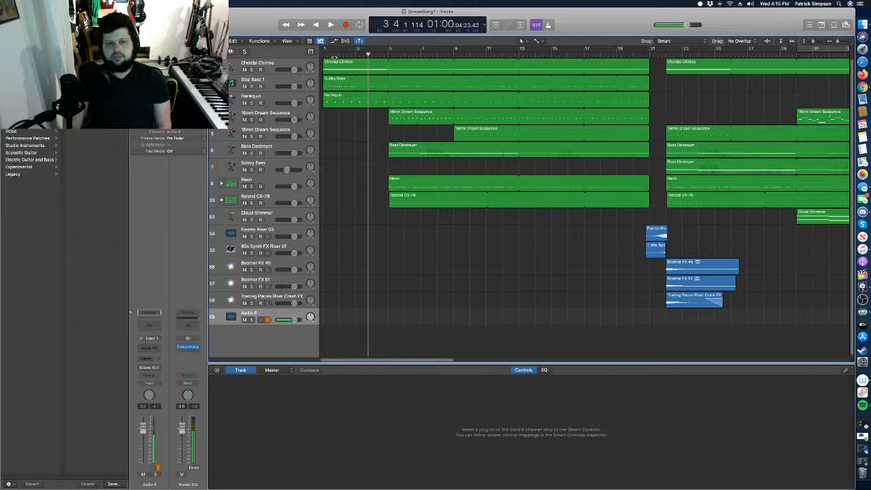
{"action": "key", "text": "Return"}
{"action": "key", "text": "space"}
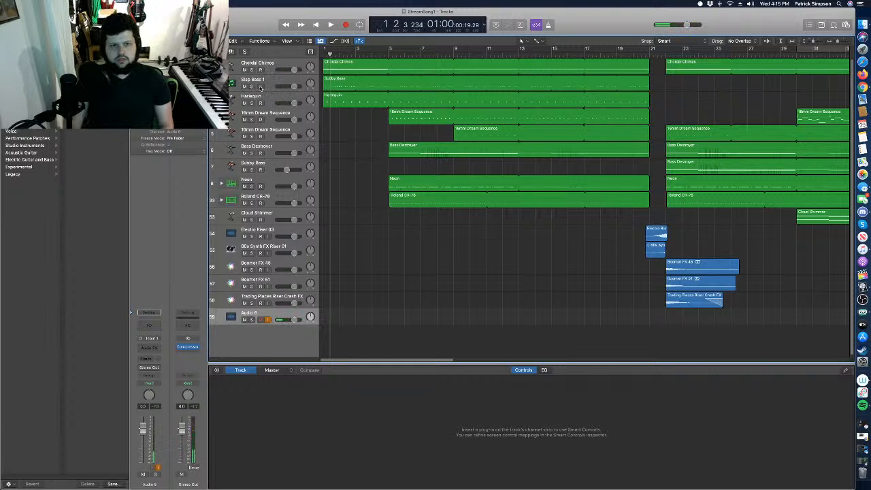
Try a mono Space Designer reverb on the Audio 6 channel, and close its plug-in window.
{"action": "left_click", "coordinate": [277, 80]}
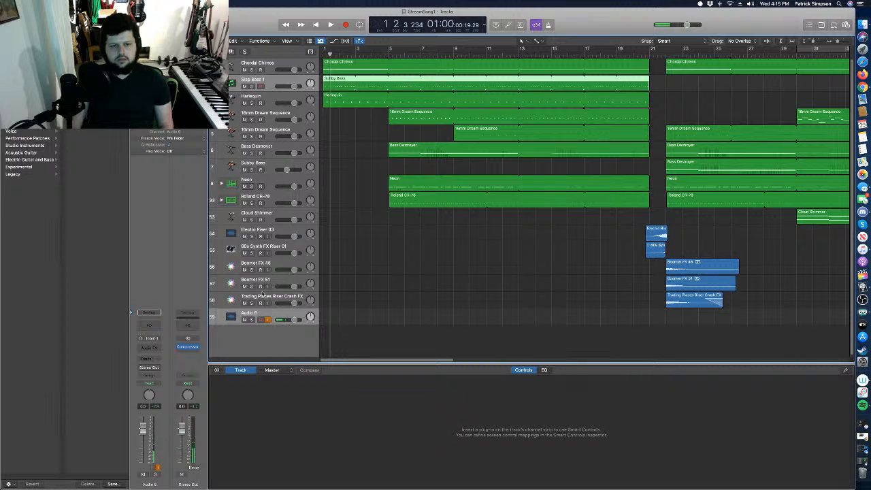
{"action": "left_click", "coordinate": [151, 348]}
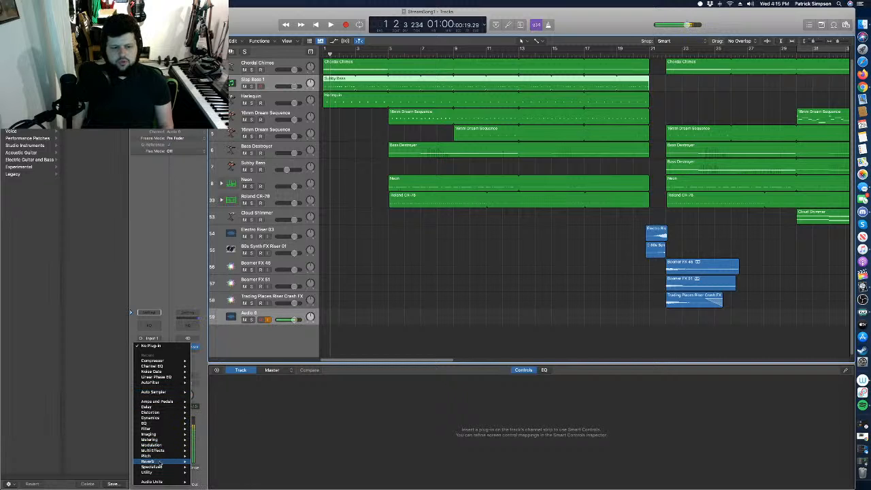
{"action": "mouse_move", "coordinate": [160, 463]}
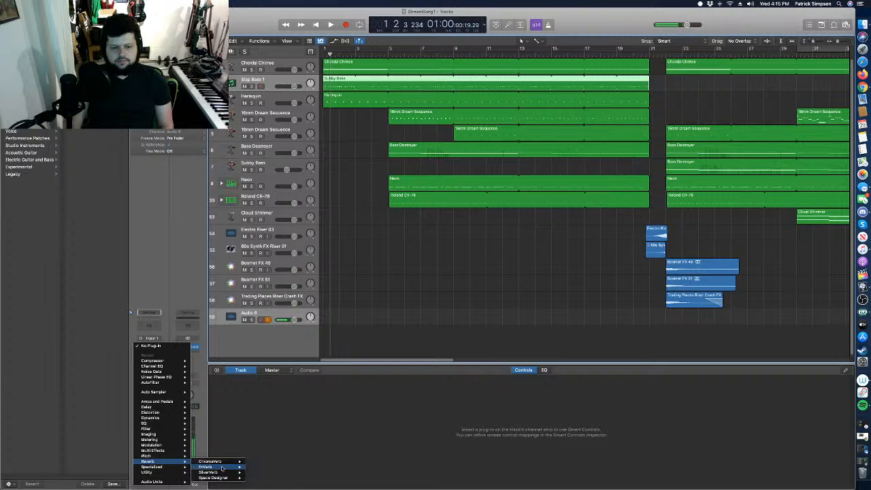
{"action": "mouse_move", "coordinate": [221, 464]}
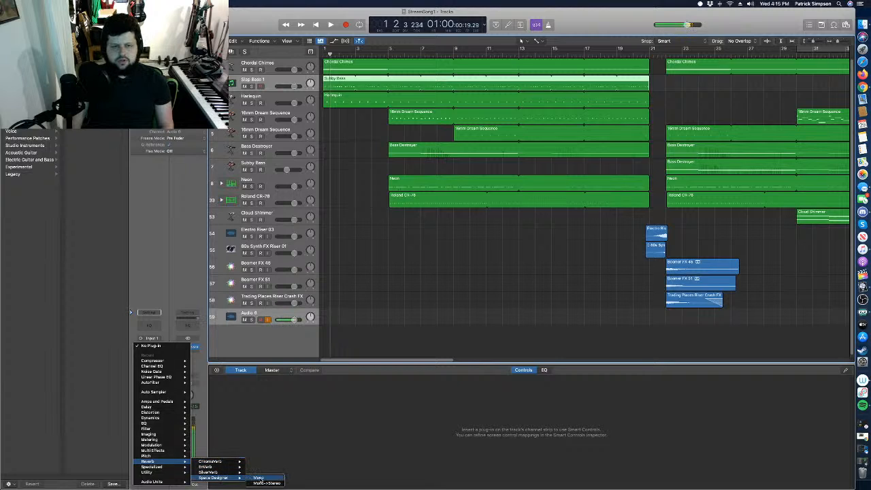
{"action": "left_click", "coordinate": [258, 478]}
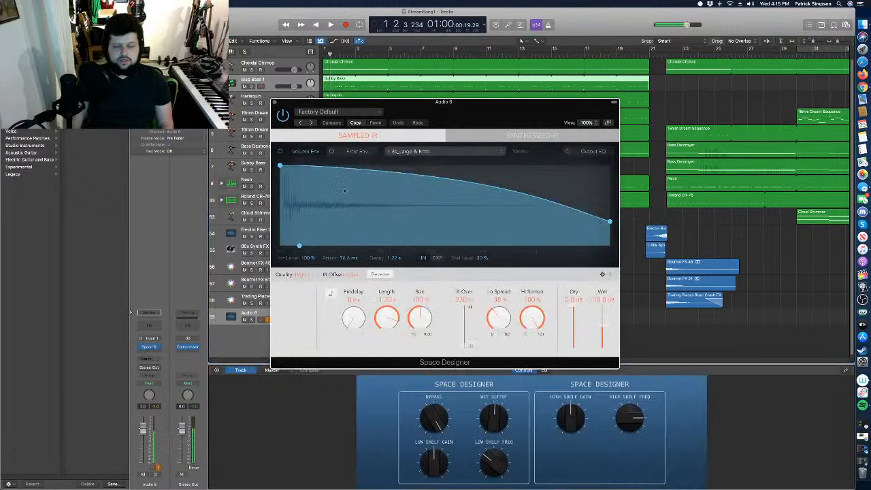
{"action": "left_click", "coordinate": [274, 103]}
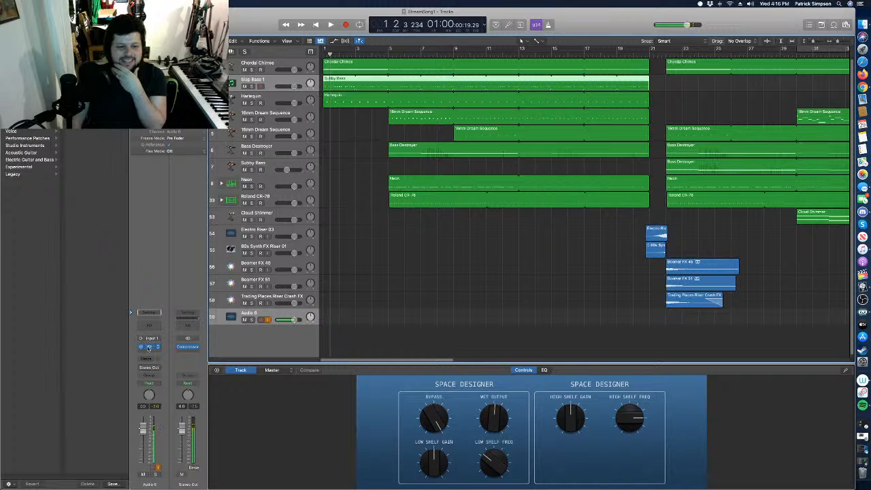
Bypass Space Designer on Audio 6, close its window, and remove the plug-in from the channel.
{"action": "left_click", "coordinate": [143, 348]}
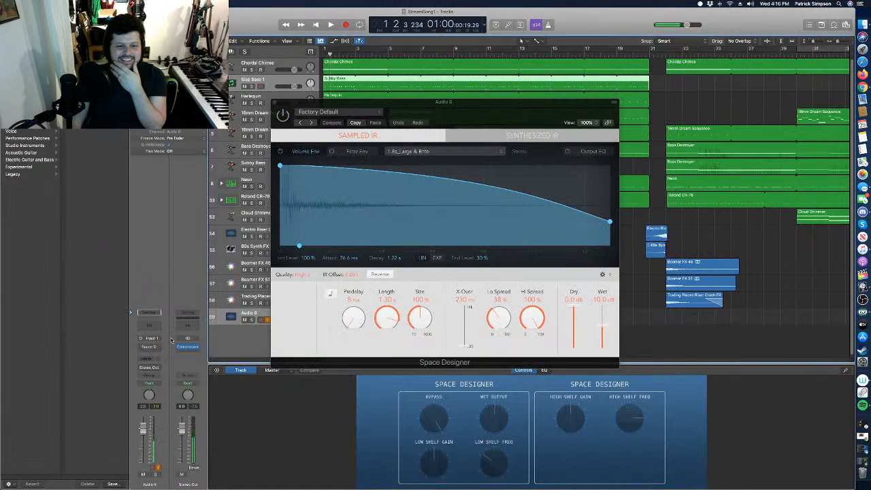
{"action": "left_click", "coordinate": [276, 104]}
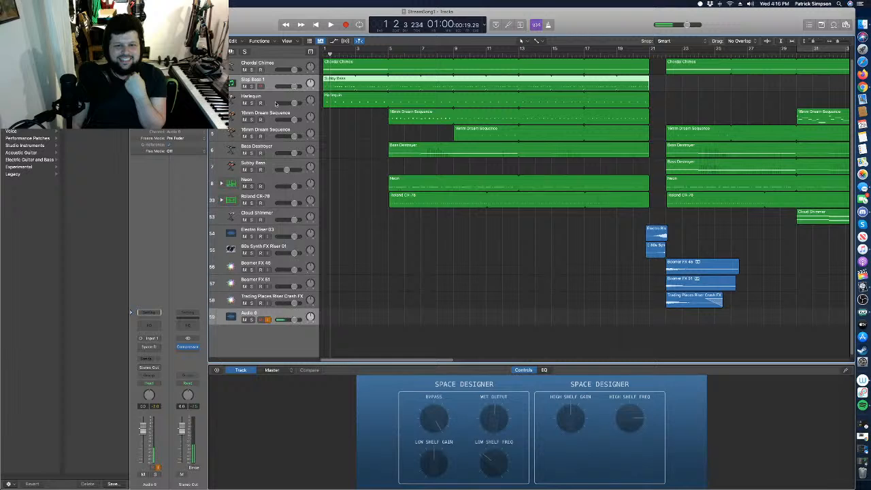
{"action": "left_click", "coordinate": [157, 348]}
{"action": "left_click", "coordinate": [163, 351]}
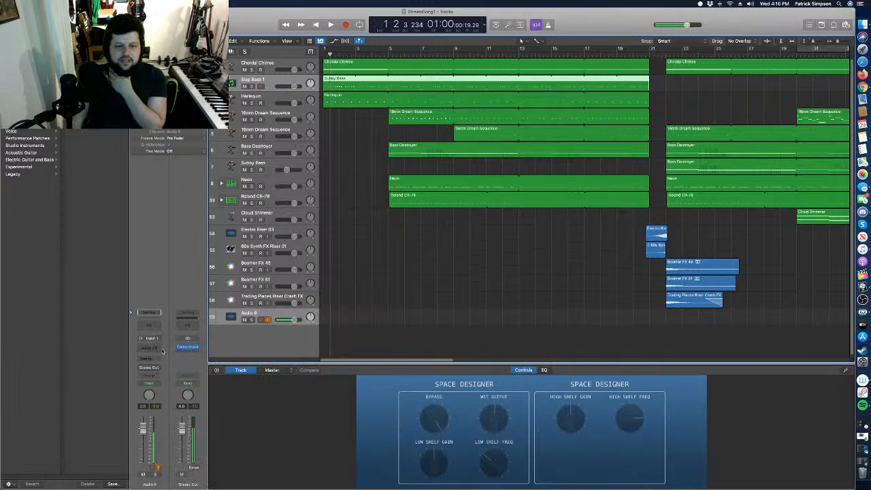
Toggle recording and input monitoring on the Audio 6 track.
{"action": "left_click", "coordinate": [289, 83]}
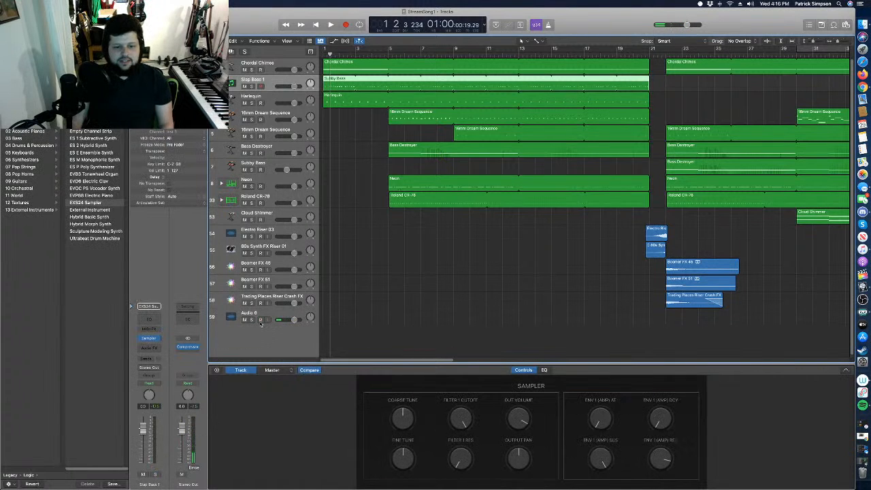
{"action": "left_click", "coordinate": [261, 320]}
{"action": "left_click", "coordinate": [268, 320]}
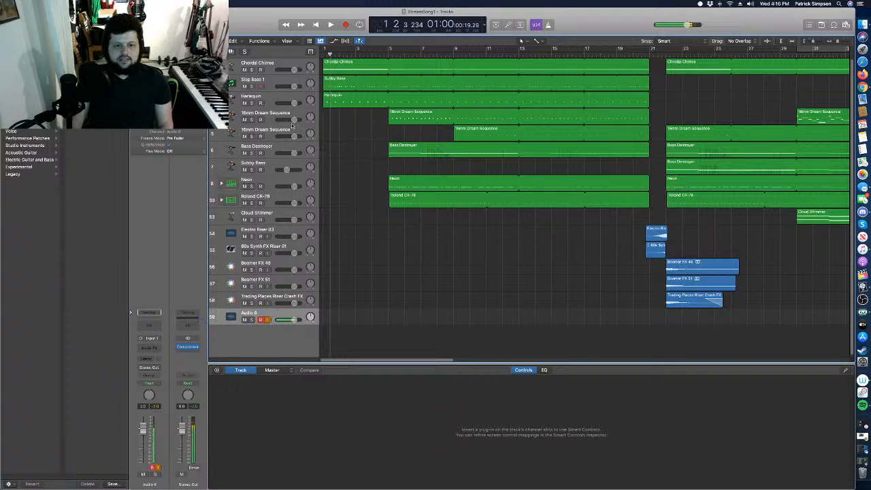
Insert a stereo Space Designer reverb on the Slap Bass 1 channel and move its plug-in window clear of the upper tracks.
{"action": "left_click", "coordinate": [275, 81]}
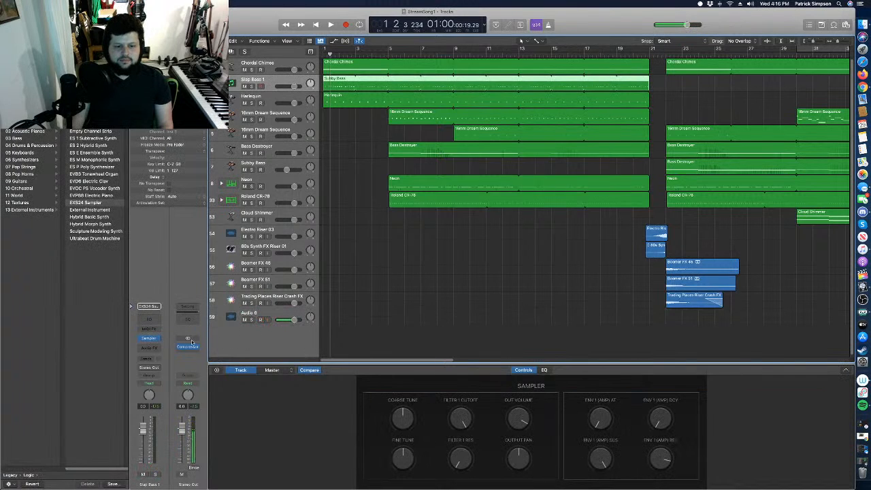
{"action": "left_click", "coordinate": [149, 351]}
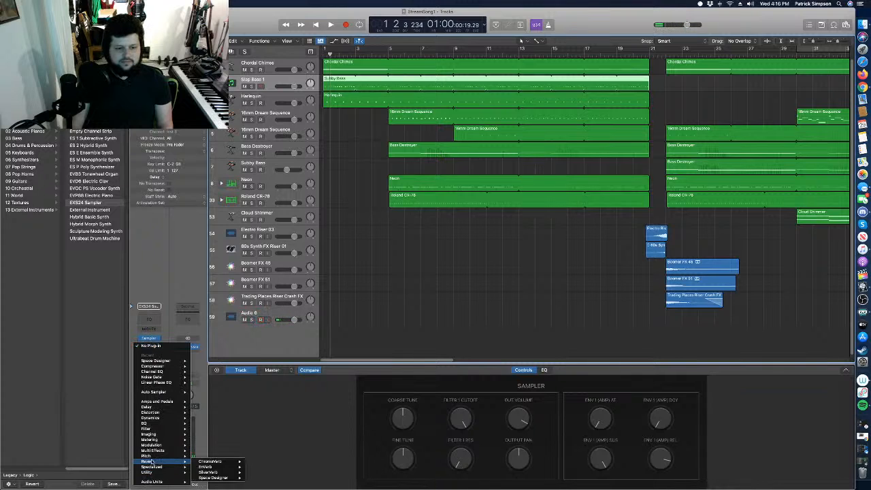
{"action": "mouse_move", "coordinate": [231, 478]}
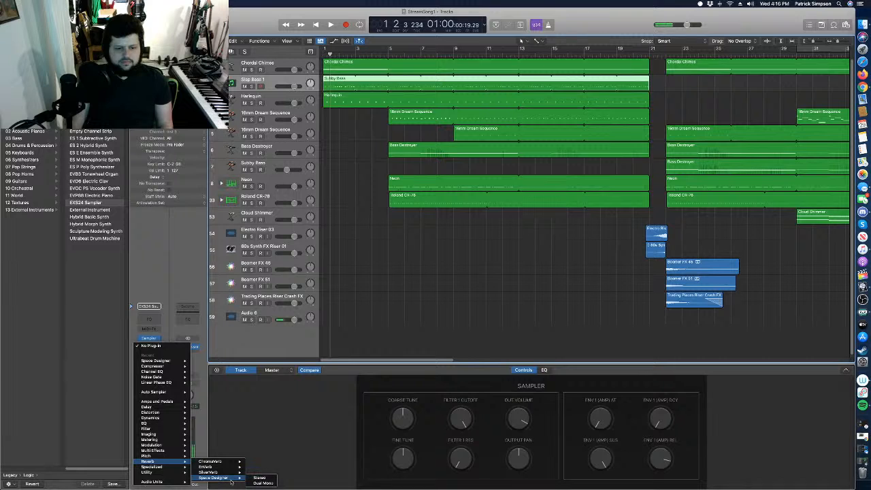
{"action": "left_click", "coordinate": [259, 478]}
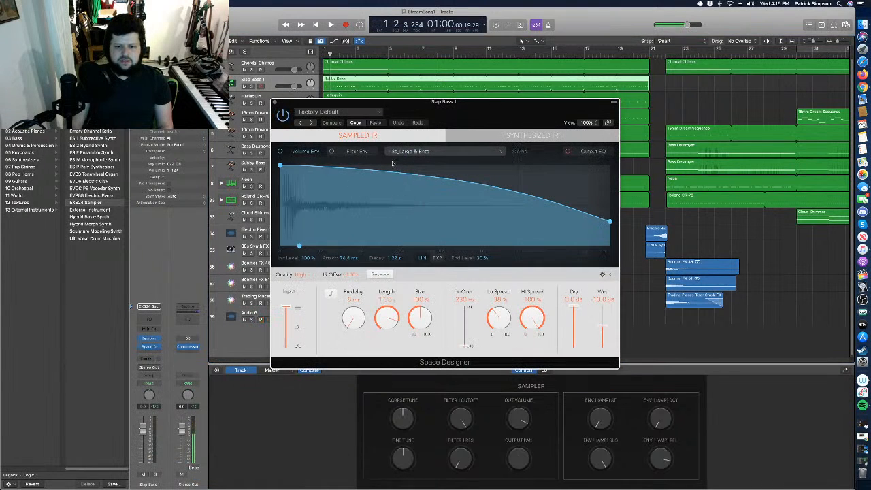
{"action": "left_click_drag", "start_coordinate": [436, 111], "coordinate": [375, 214]}
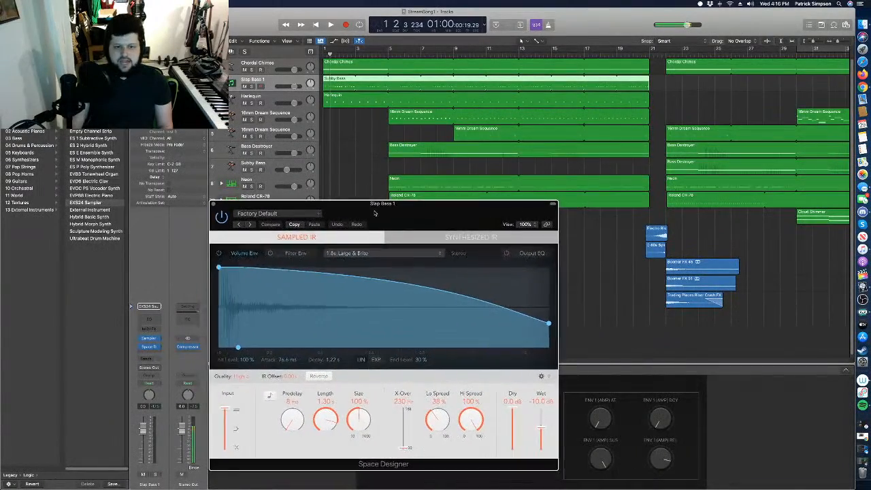
{"action": "left_click", "coordinate": [388, 256]}
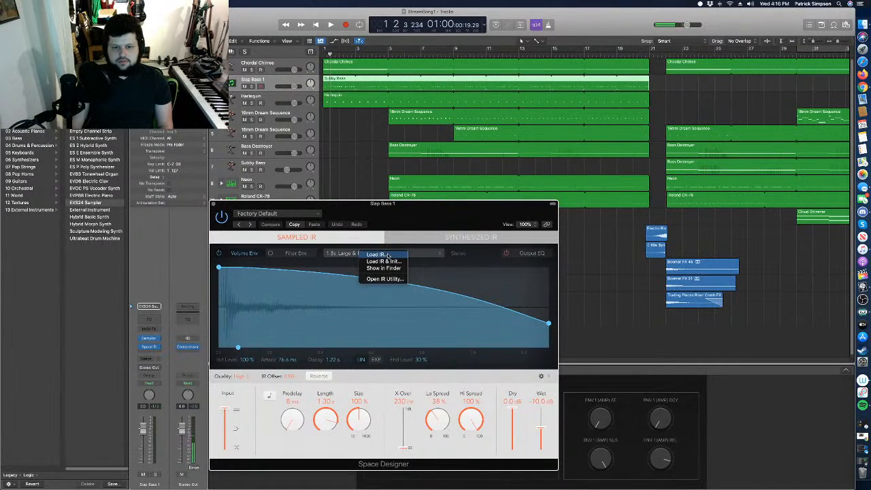
{"action": "left_click", "coordinate": [463, 258]}
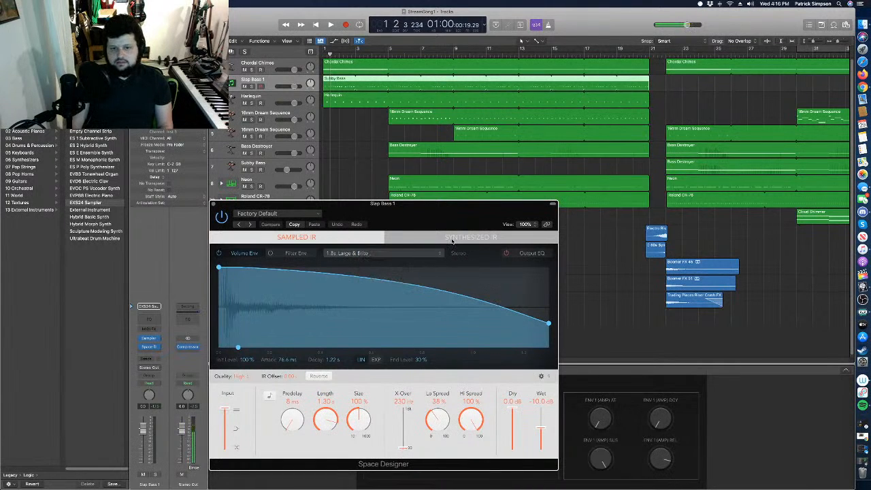
{"action": "left_click", "coordinate": [451, 238]}
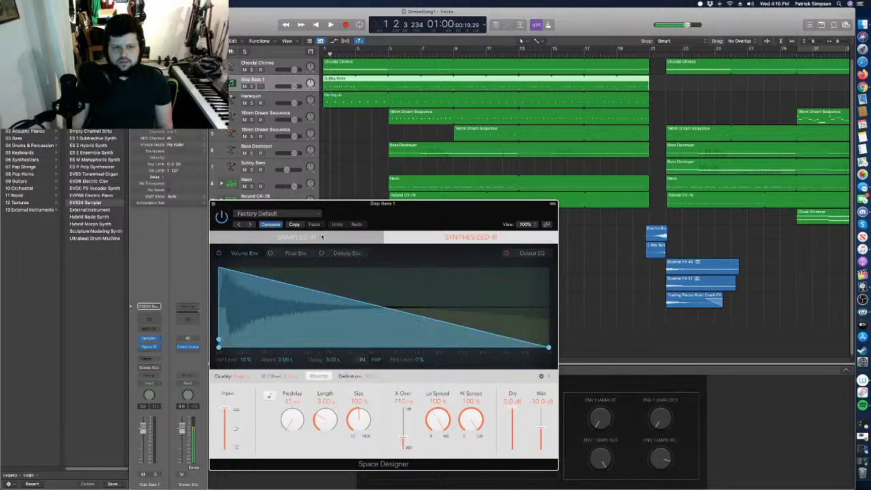
{"action": "left_click", "coordinate": [313, 238]}
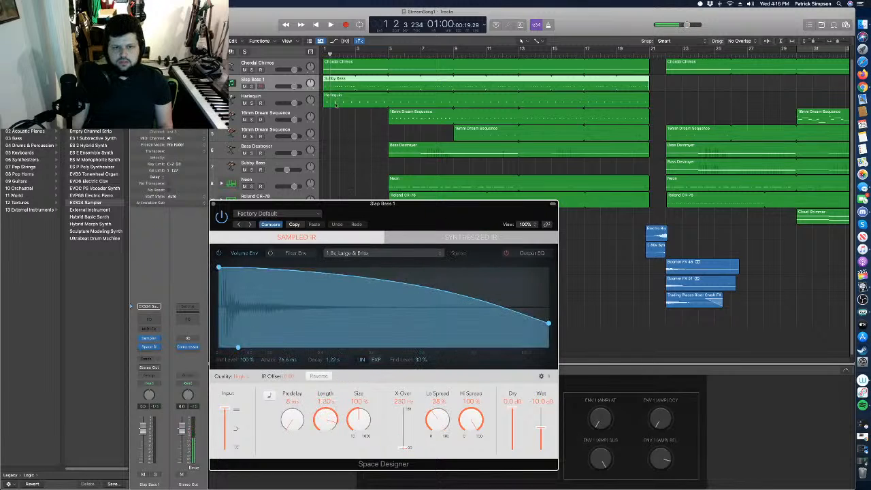
Play the opening from bar 1 into bar 3 to hear Slap Bass 1 with the default reverb.
{"action": "left_click_drag", "start_coordinate": [329, 53], "coordinate": [319, 53]}
{"action": "key", "text": "space"}
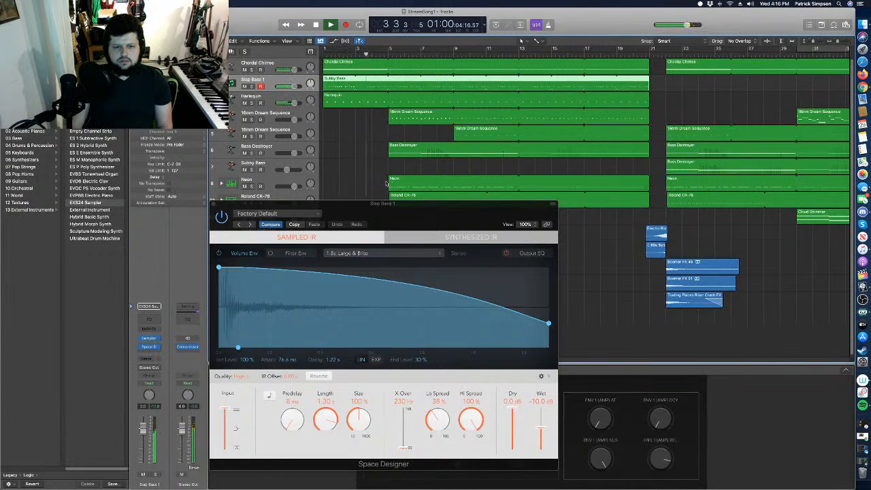
{"action": "key", "text": "space"}
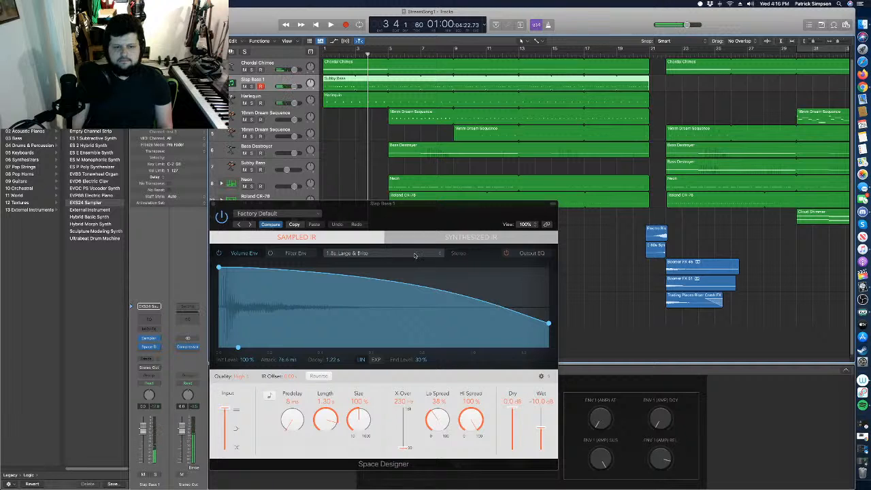
{"action": "left_click", "coordinate": [318, 215]}
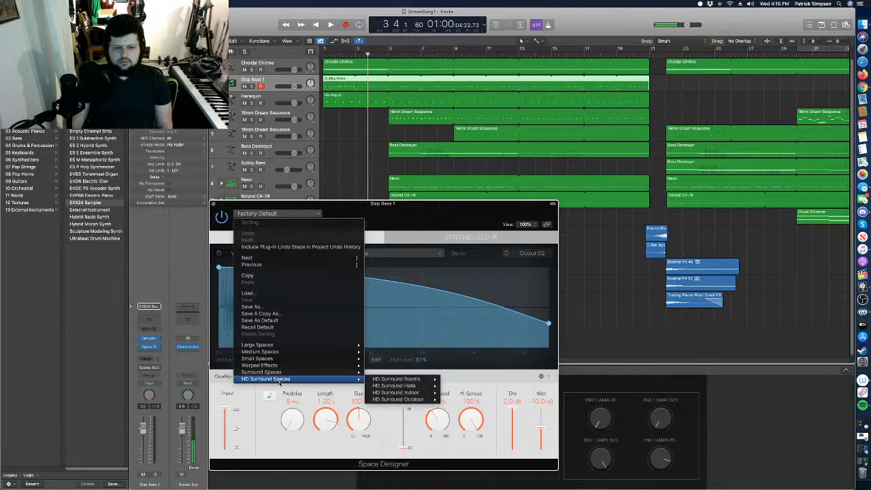
{"action": "mouse_move", "coordinate": [293, 352]}
{"action": "mouse_move", "coordinate": [383, 366]}
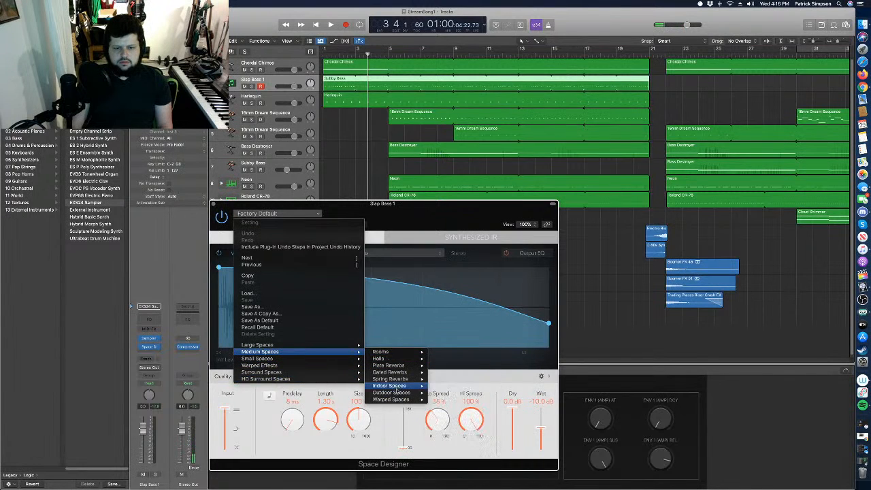
{"action": "left_click", "coordinate": [352, 145]}
Move the Space Designer window lower and play from bar 1 into bar 4 with the reverb bypassed.
{"action": "left_click_drag", "start_coordinate": [238, 206], "coordinate": [362, 225]}
{"action": "key", "text": "space"}
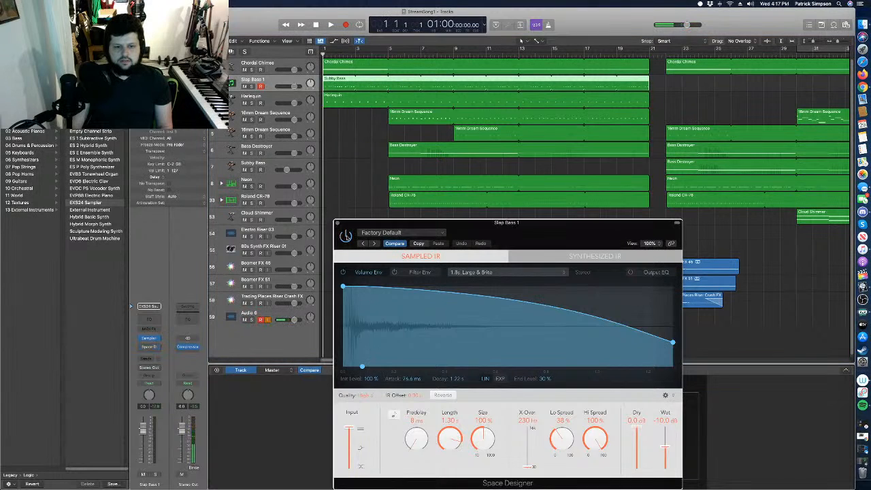
{"action": "key", "text": "space"}
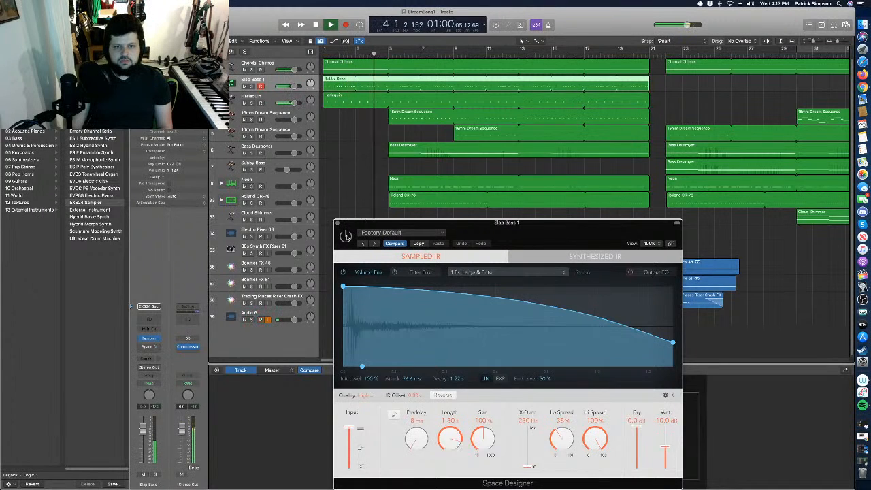
{"action": "key", "text": "space"}
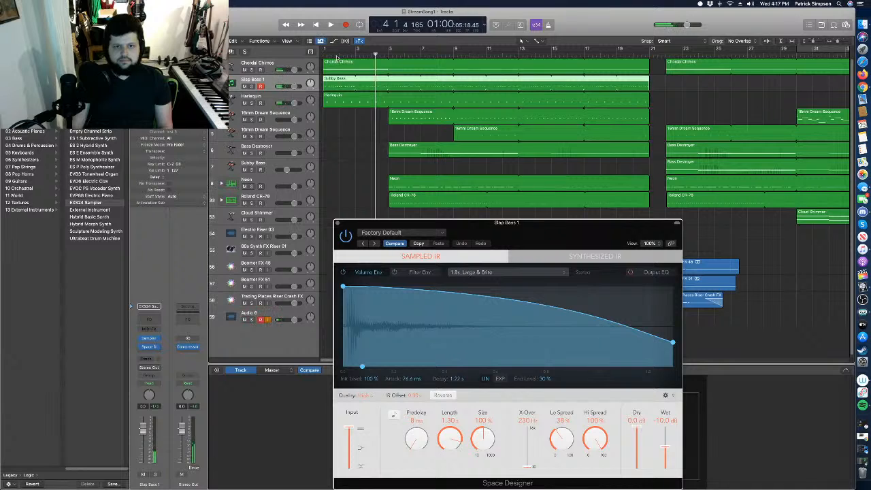
Replay the opening into bar 5 with Space Designer enabled again to compare the sound.
{"action": "left_click", "coordinate": [336, 57]}
{"action": "key", "text": "space"}
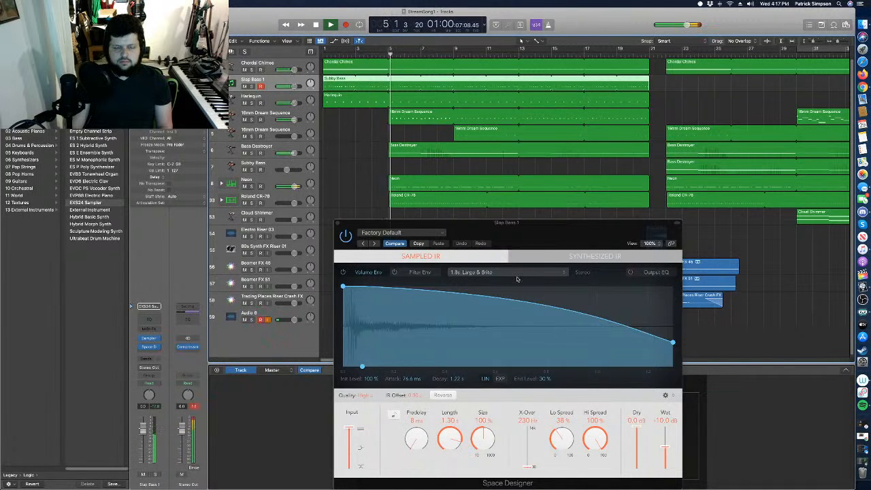
{"action": "key", "text": "space"}
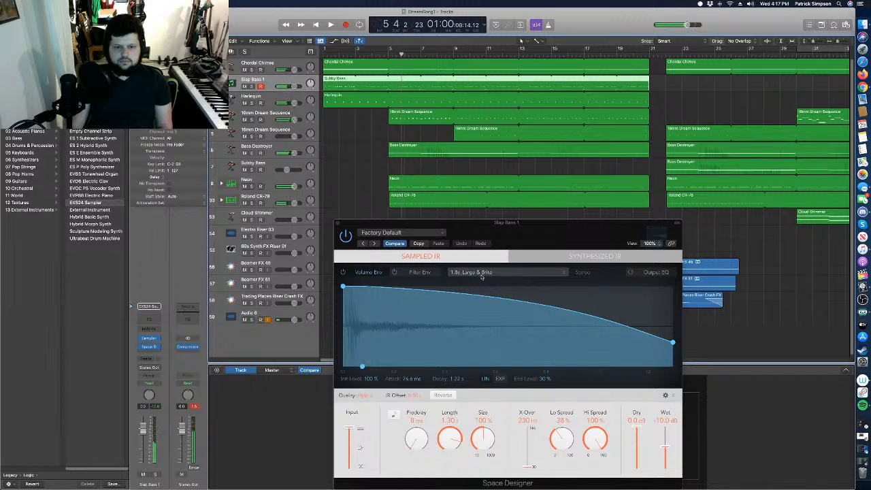
Load Space Designer's 1.3s Horn Section Plate preset from the medium-space plate reverbs.
{"action": "left_click", "coordinate": [482, 275]}
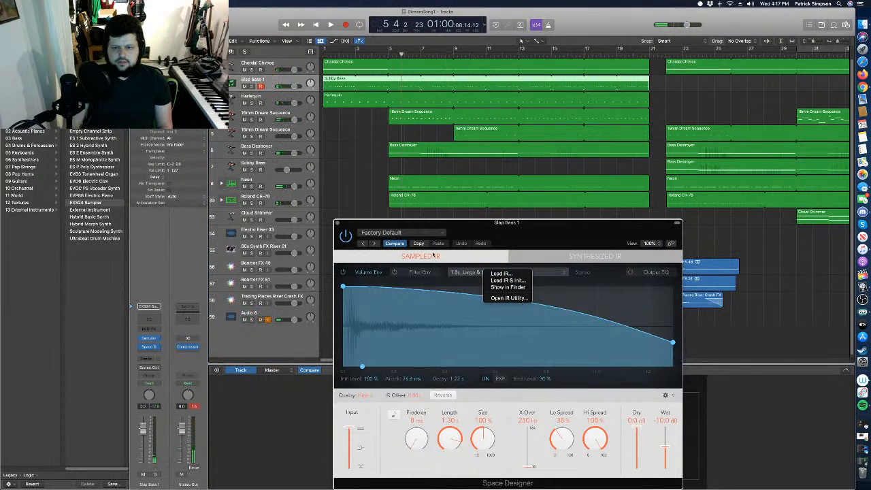
{"action": "left_click", "coordinate": [434, 255]}
{"action": "left_click", "coordinate": [436, 232]}
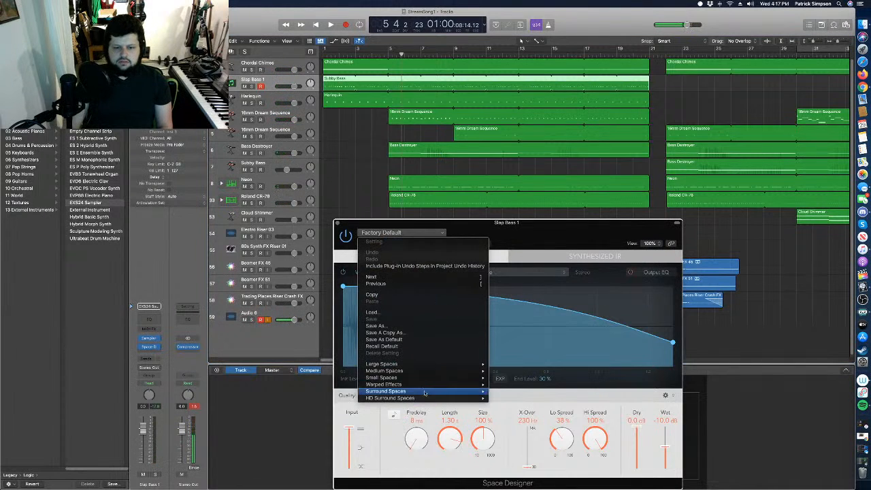
{"action": "mouse_move", "coordinate": [435, 378]}
{"action": "mouse_move", "coordinate": [547, 386]}
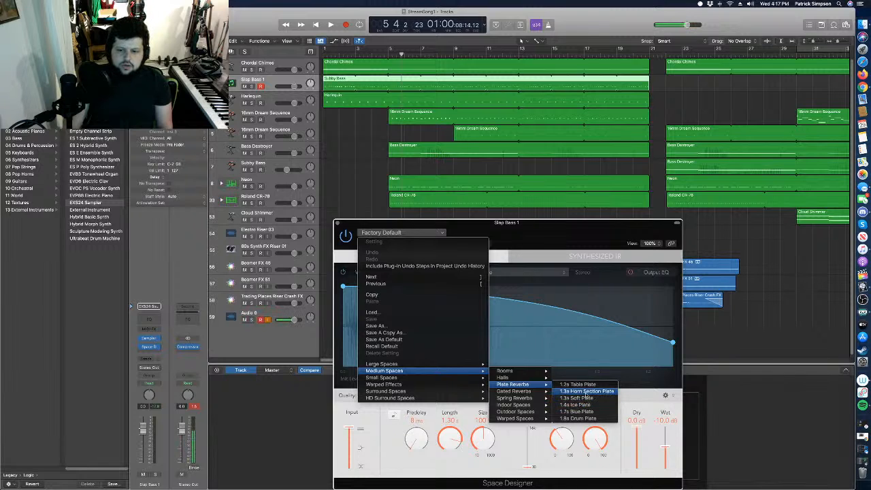
{"action": "left_click", "coordinate": [586, 392]}
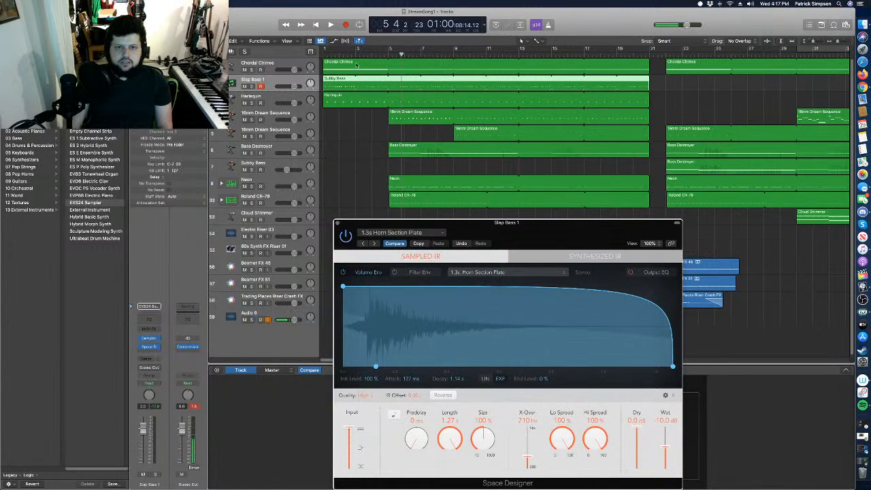
Audition the Horn Section Plate reverb from the song's start, first into bar 2 and again to bar 4.
{"action": "left_click_drag", "start_coordinate": [342, 55], "coordinate": [311, 56]}
{"action": "key", "text": "space"}
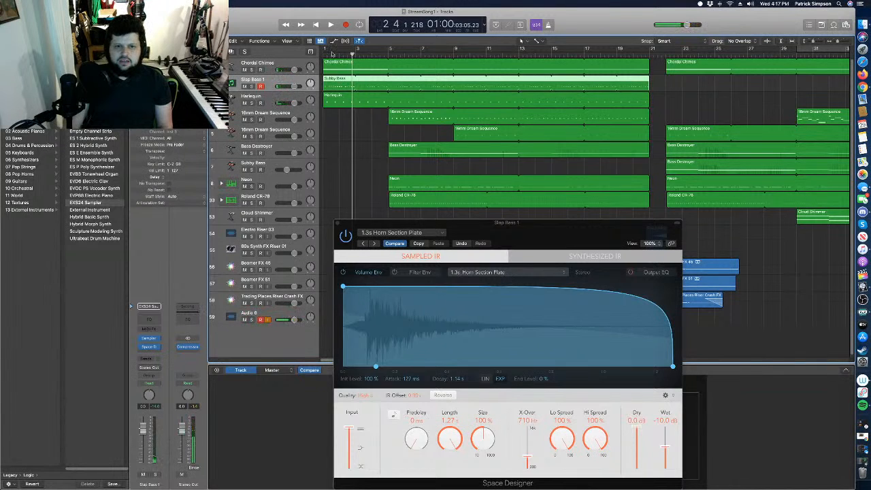
{"action": "key", "text": "space"}
{"action": "key", "text": "space"}
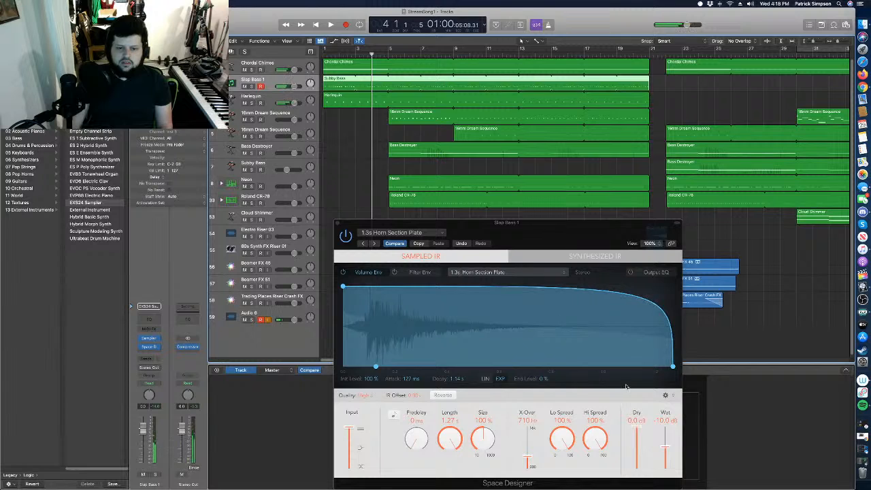
Shorten the reverb's volume envelope to a decay of 876 ms and replay the opening from bar 1 into bar 3.
{"action": "left_click_drag", "start_coordinate": [673, 367], "coordinate": [604, 370]}
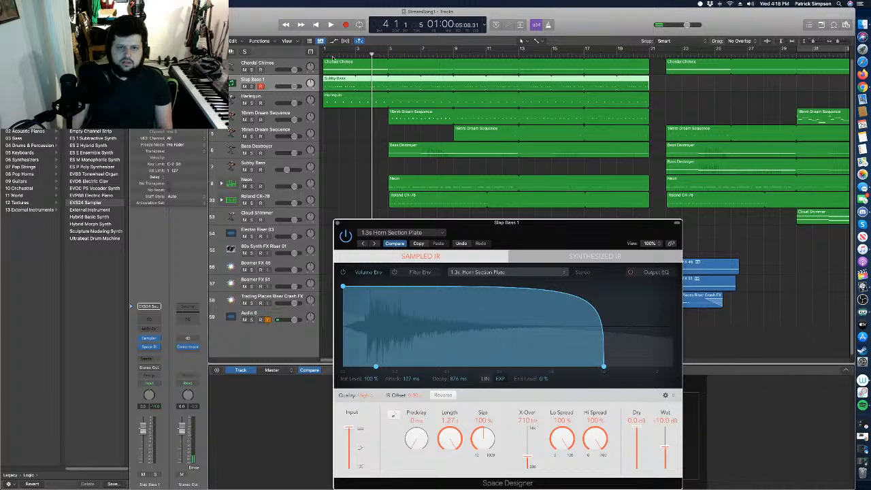
{"action": "key", "text": "space"}
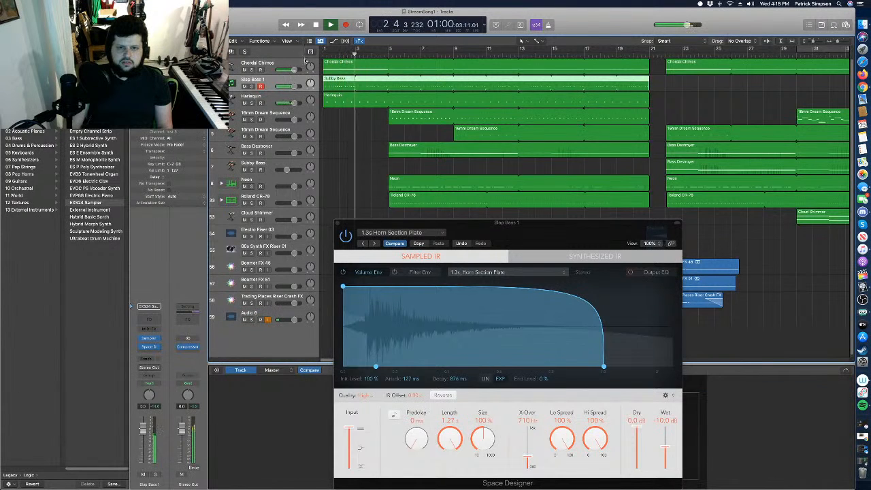
{"action": "key", "text": "space"}
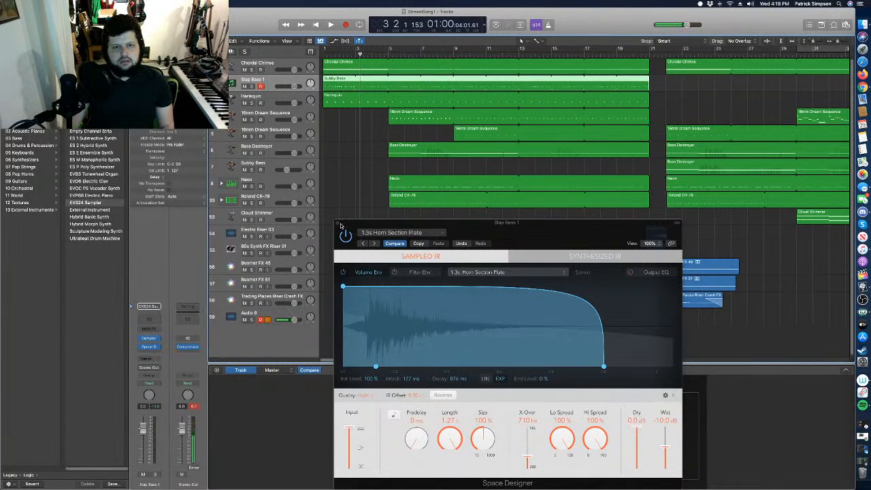
Play the arrangement on into bar 10 with the shortened reverb, clearing the region selection along the way.
{"action": "key", "text": "space"}
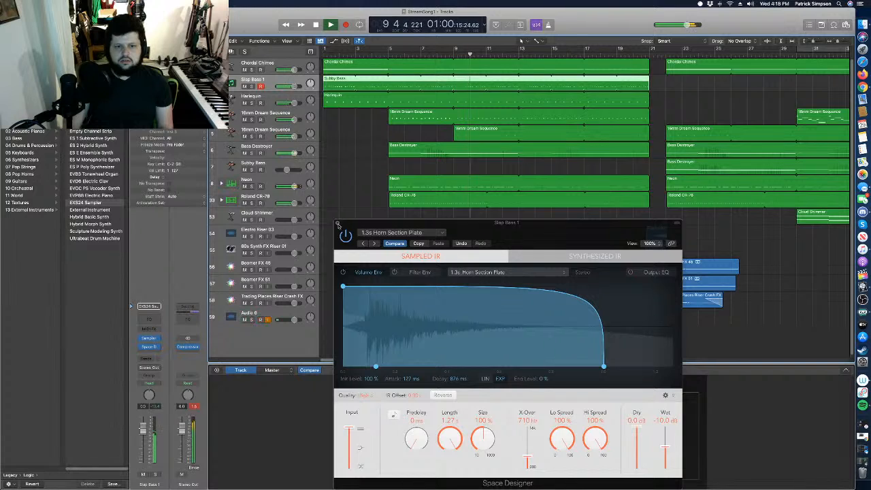
{"action": "left_click", "coordinate": [350, 191]}
{"action": "key", "text": "space"}
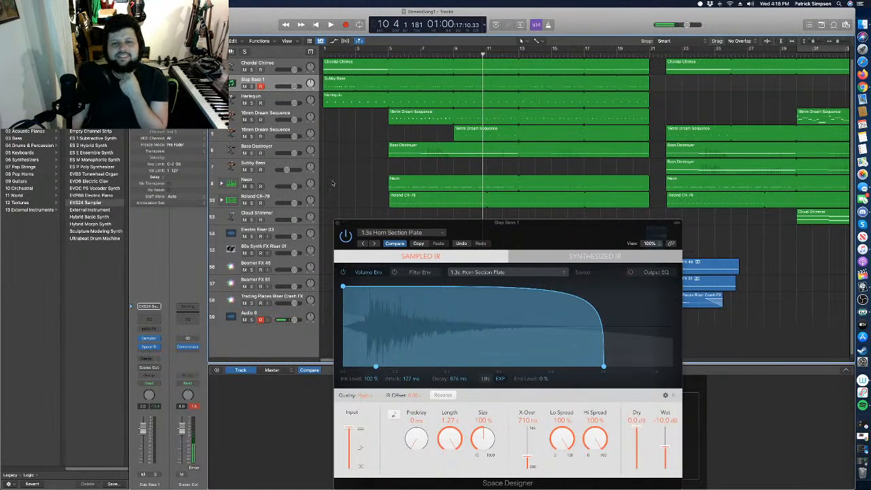
Save the DreamSong1 project and close the Space Designer window.
{"action": "left_click", "coordinate": [54, 4]}
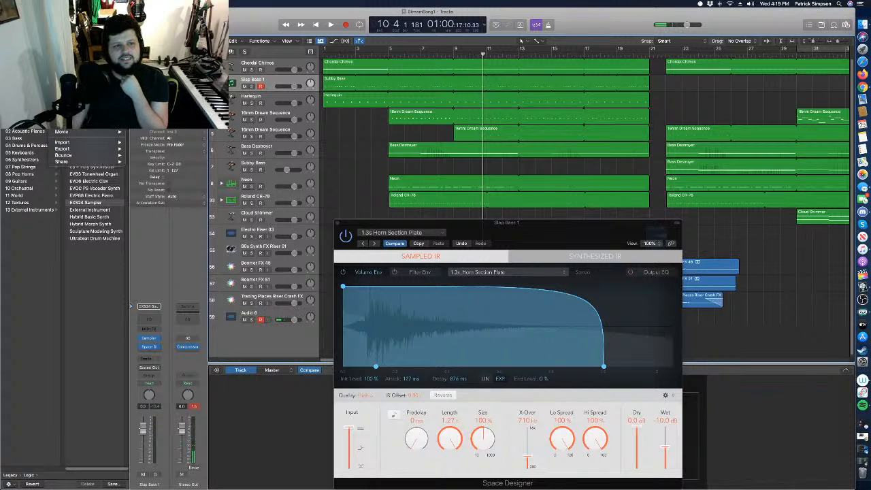
{"action": "left_click", "coordinate": [63, 65]}
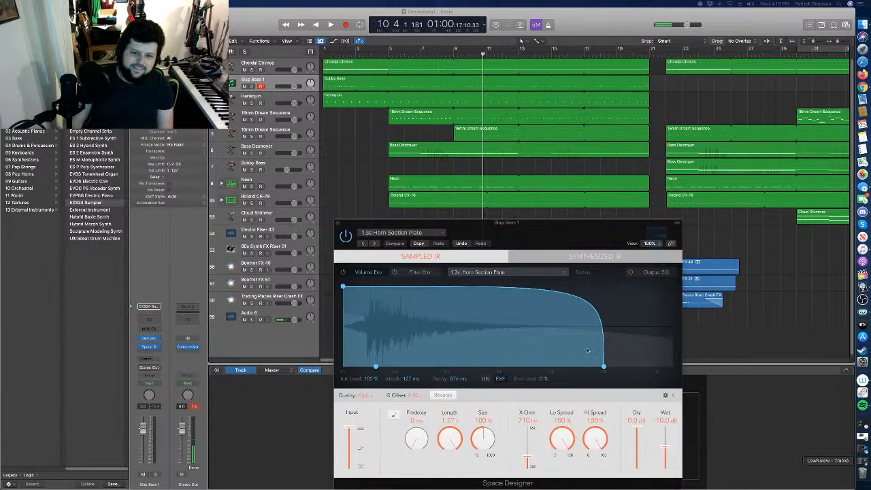
{"action": "left_click", "coordinate": [337, 223]}
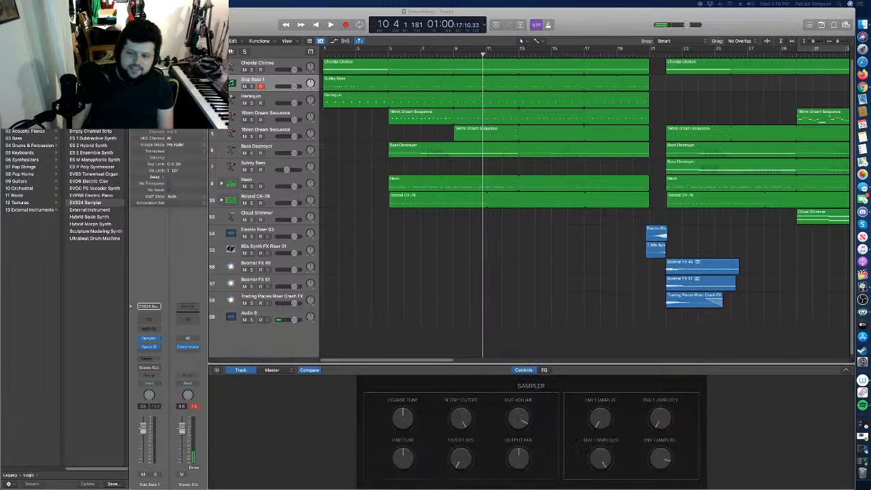
Switch to the LowNslow project, play it with bars 57 to 65 cycling, and select the Audio 4 track.
{"action": "left_click", "coordinate": [863, 461]}
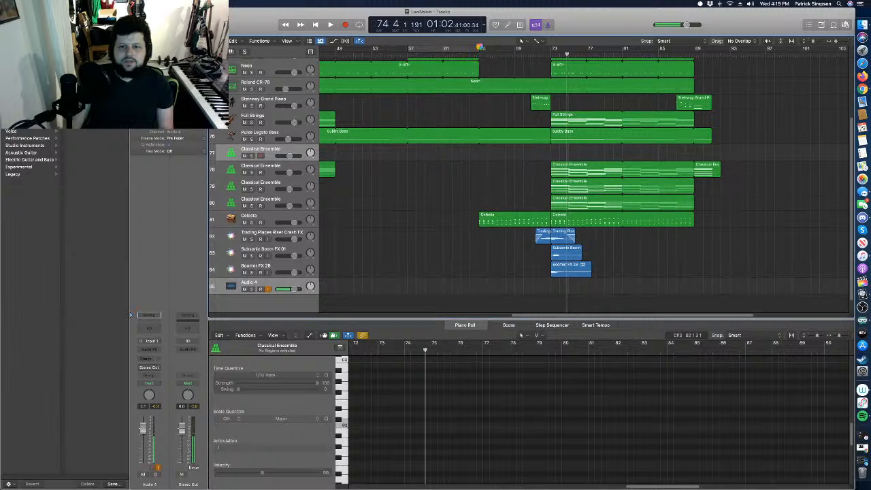
{"action": "left_click", "coordinate": [439, 48]}
{"action": "key", "text": "space"}
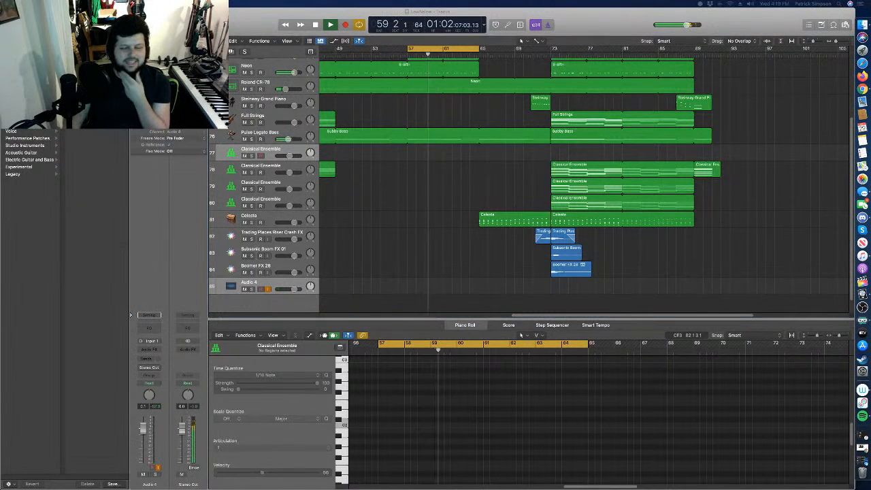
{"action": "left_click", "coordinate": [275, 283]}
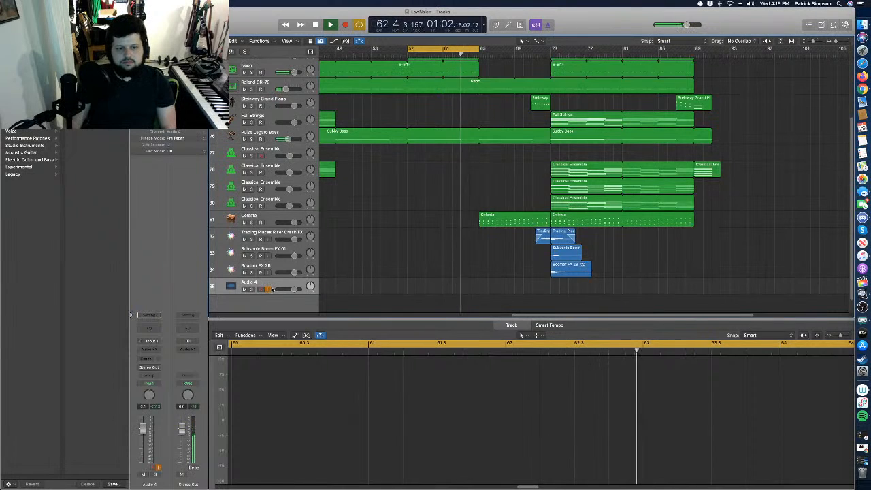
Play the cycled bars 57 to 65 of the LowNslow project in short passes, restarting from bar 57.
{"action": "key", "text": "space"}
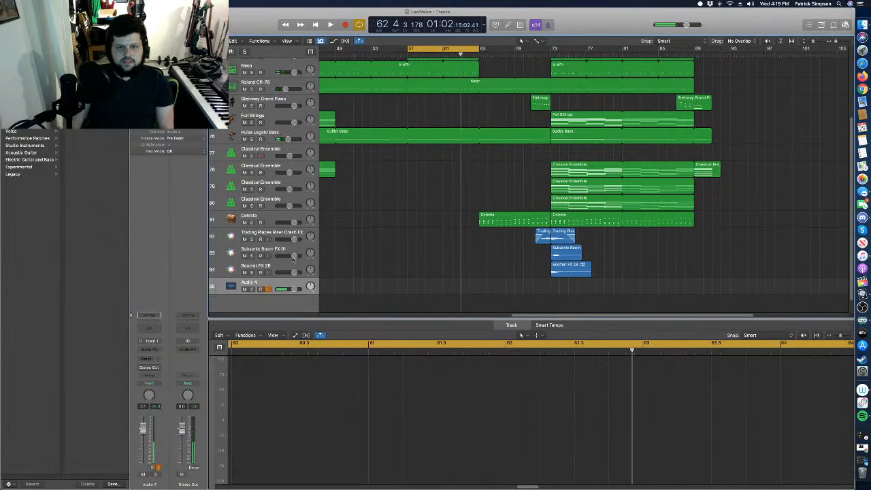
{"action": "key", "text": "space"}
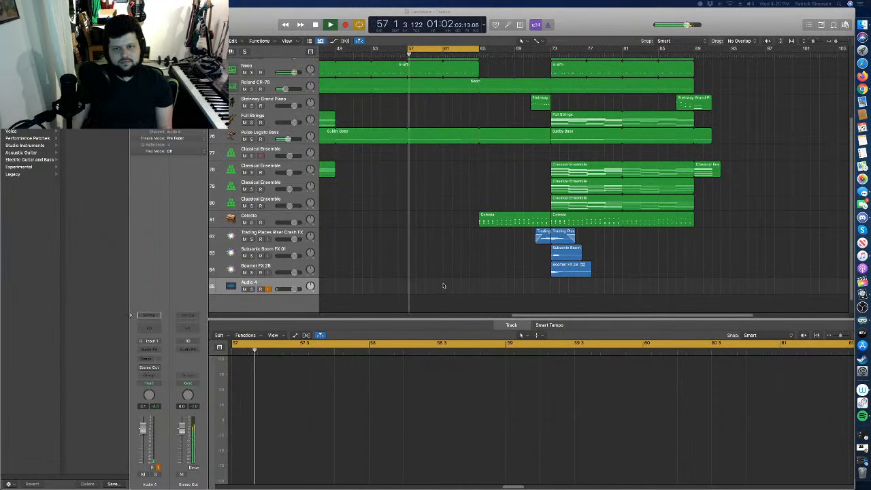
{"action": "key", "text": "space"}
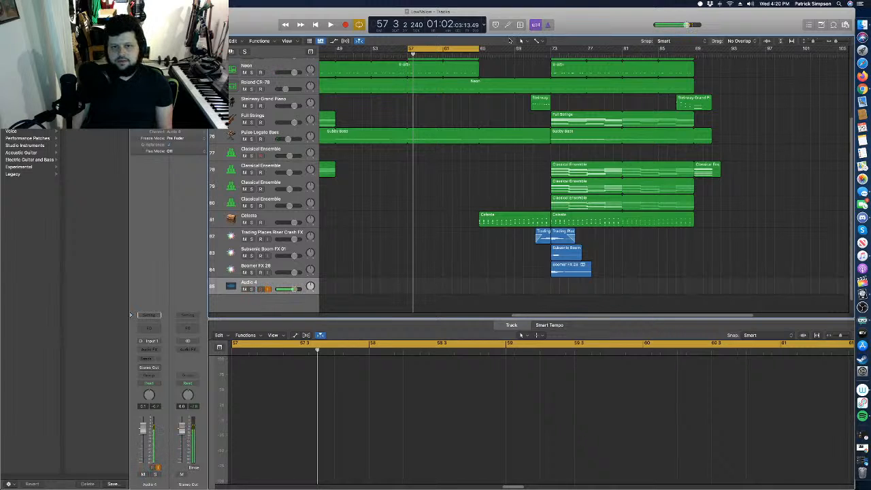
{"action": "left_click_drag", "start_coordinate": [425, 55], "coordinate": [409, 55]}
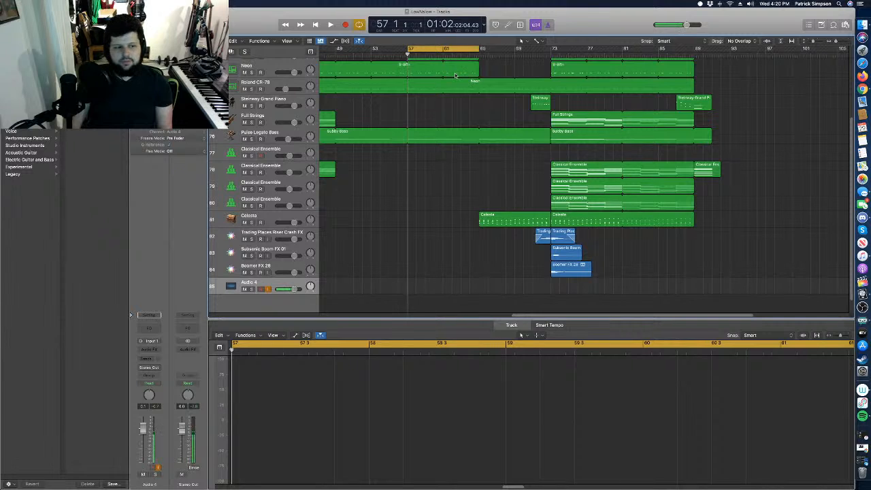
{"action": "key", "text": "space"}
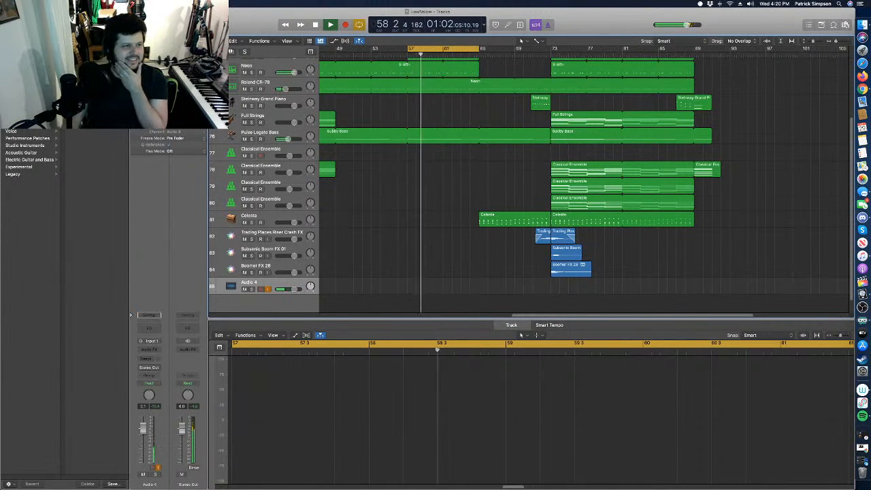
{"action": "key", "text": "space"}
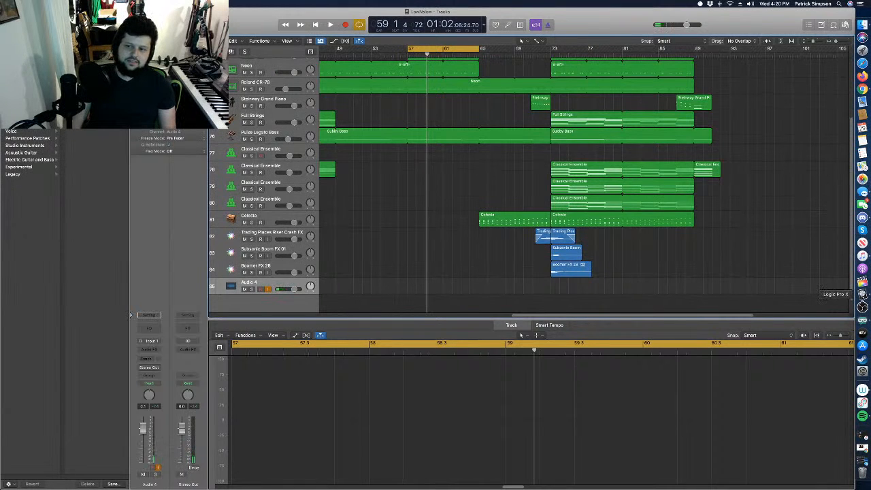
Switch back to the DreamSong1 project and play Slap Bass 1 soloed from about bar 3 into bar 5.
{"action": "left_click", "coordinate": [12, 12]}
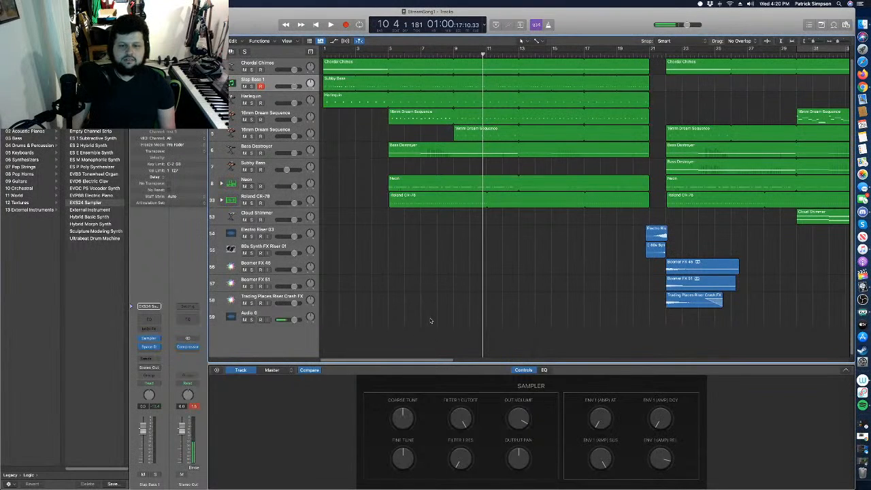
{"action": "left_click", "coordinate": [263, 320]}
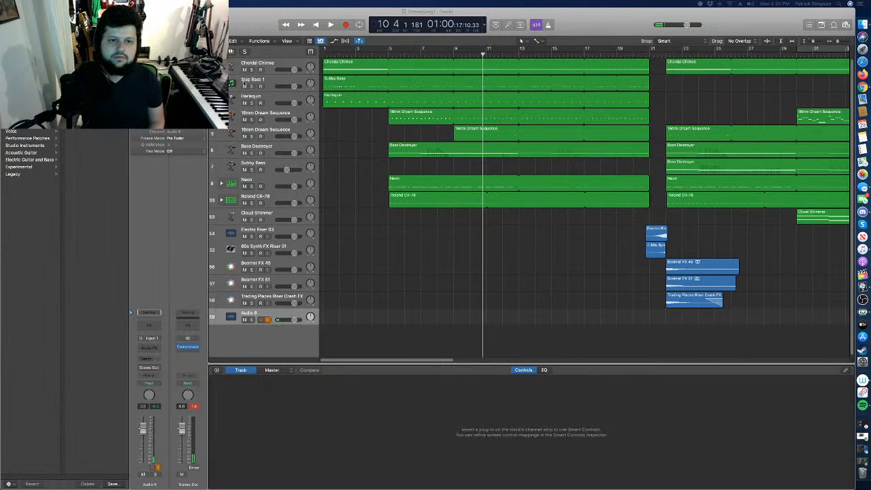
{"action": "left_click", "coordinate": [252, 87]}
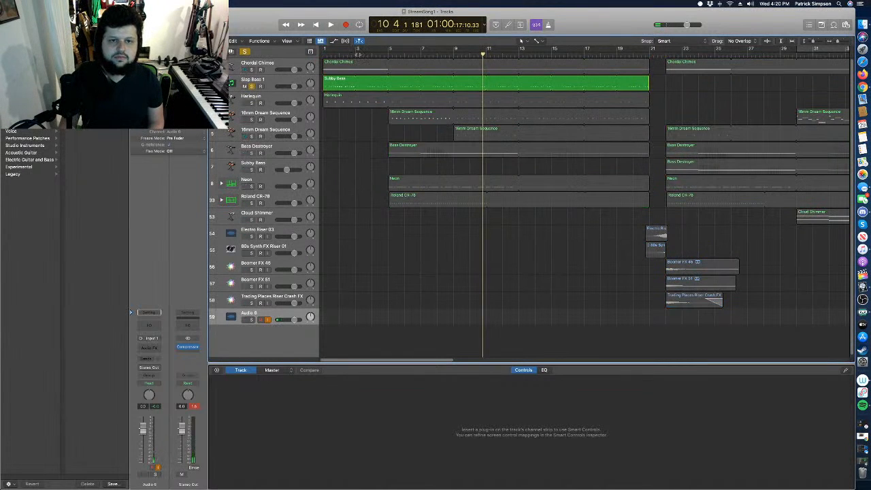
{"action": "left_click", "coordinate": [357, 55]}
{"action": "key", "text": "space"}
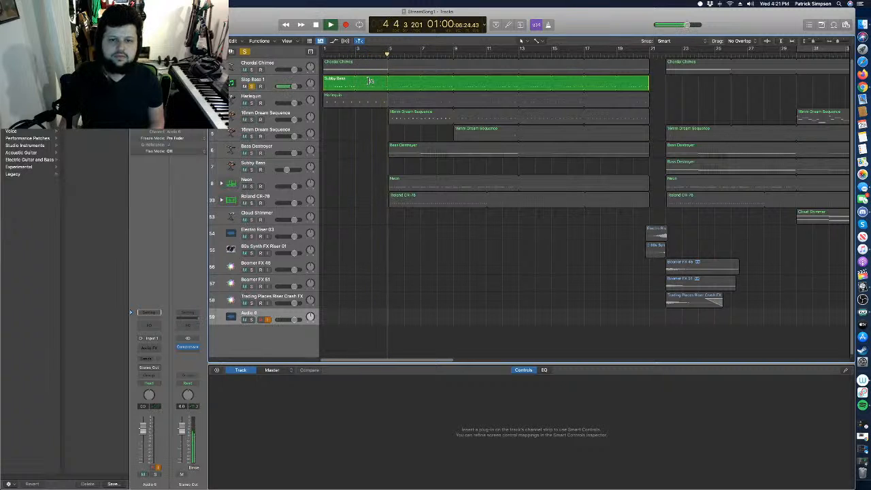
{"action": "key", "text": "space"}
Solo the Neon track together with Slap Bass 1, play on into bar 7, and clear all solos.
{"action": "left_click", "coordinate": [252, 187]}
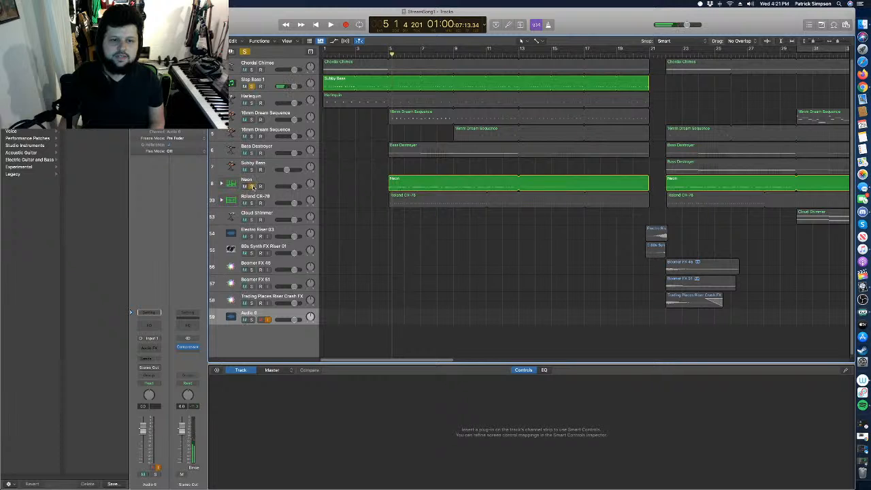
{"action": "key", "text": "space"}
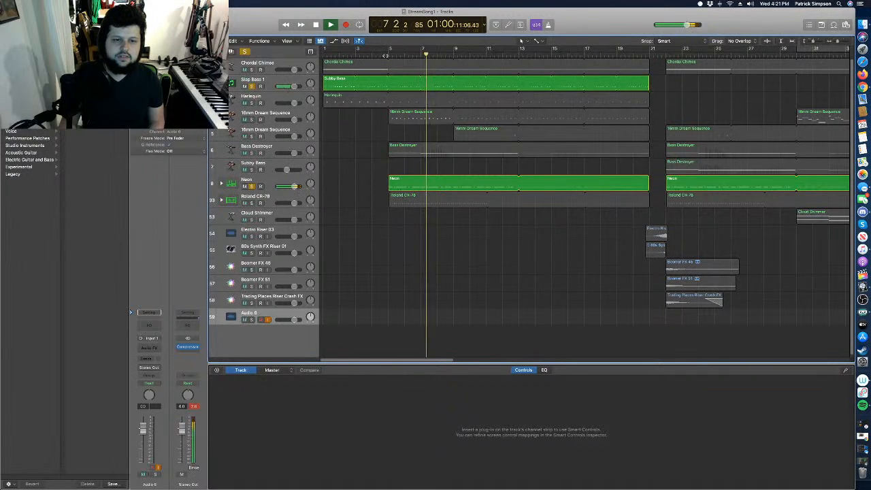
{"action": "key", "text": "space"}
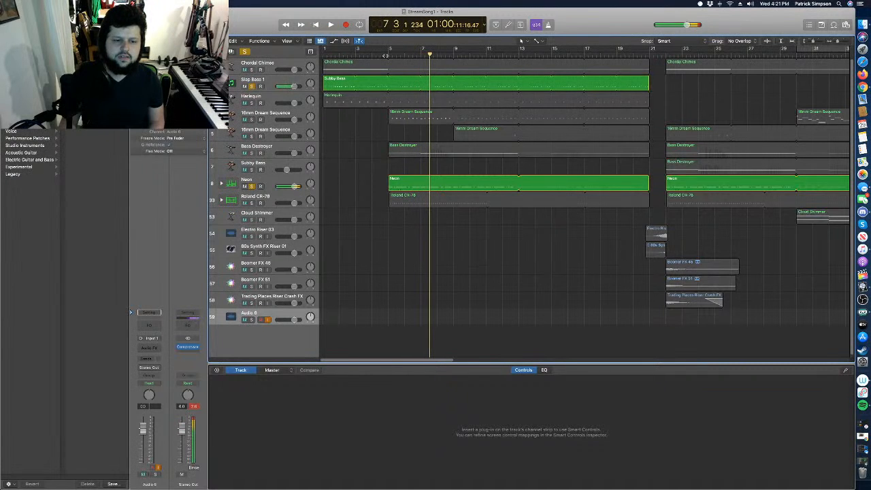
{"action": "left_click", "coordinate": [269, 182]}
{"action": "left_click", "coordinate": [270, 314]}
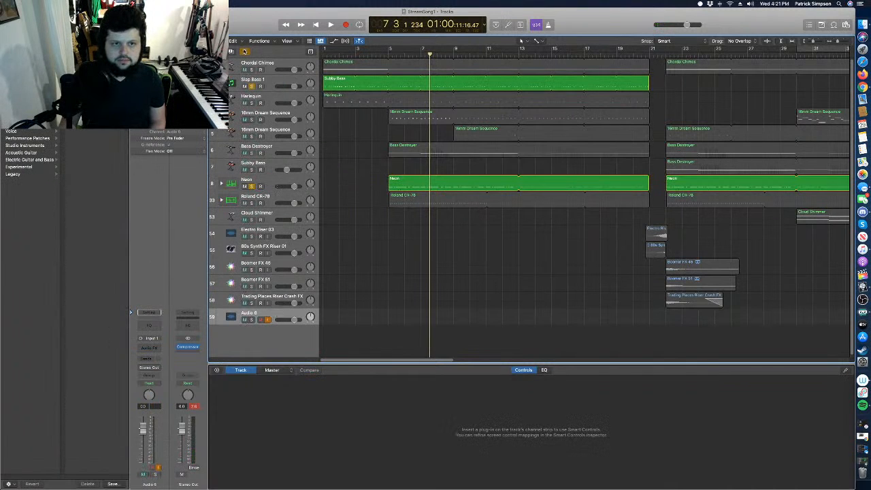
{"action": "key", "text": "super+a"}
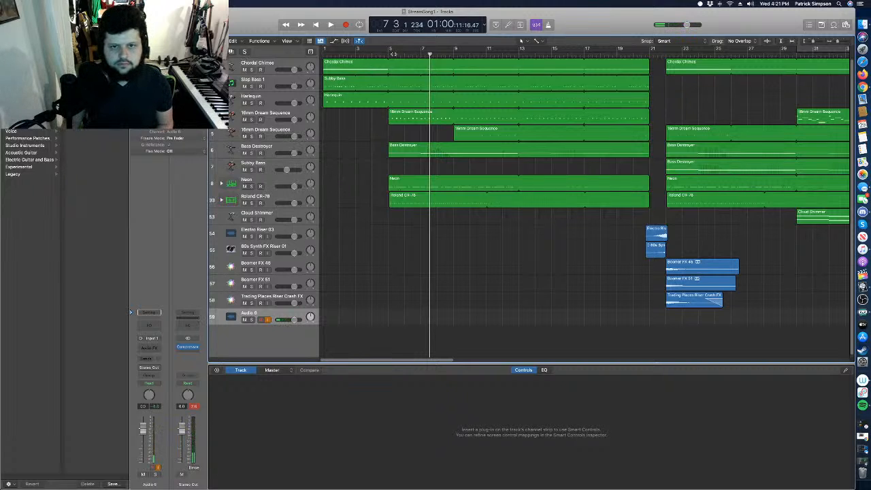
Play the full mix from just before bar 5 briefly and enable the Tape Delay on the Neon track.
{"action": "left_click", "coordinate": [381, 54]}
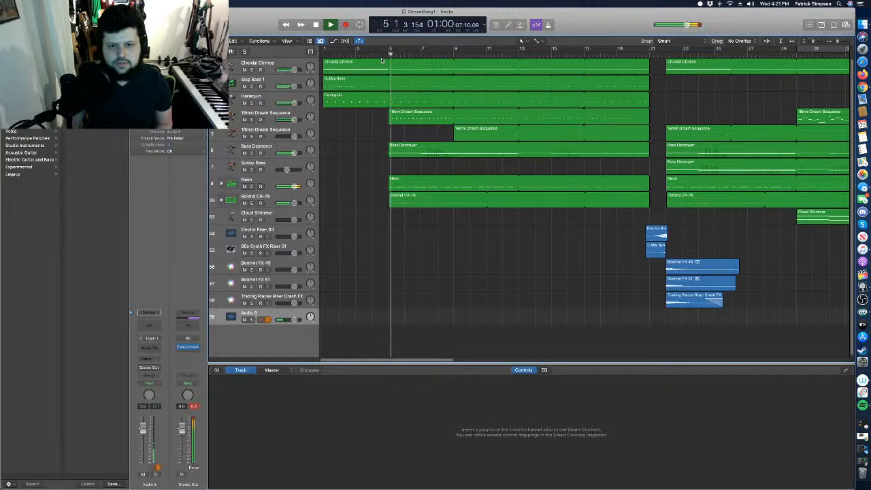
{"action": "key", "text": "space"}
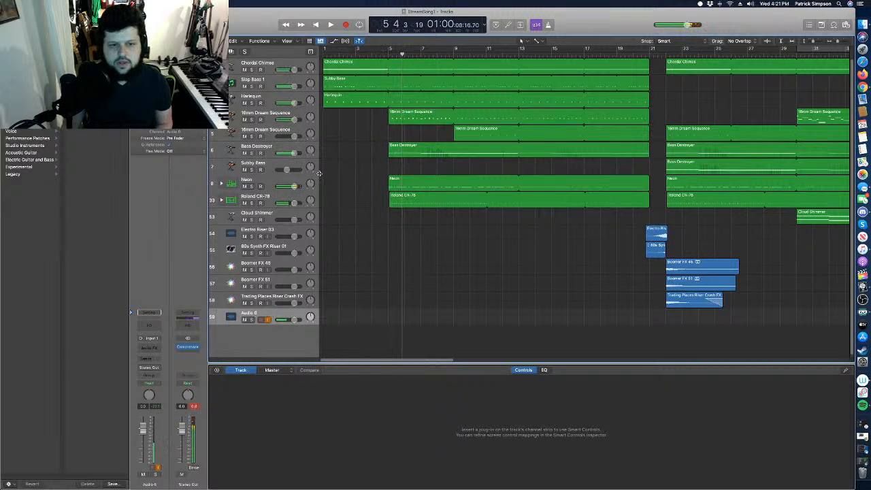
{"action": "left_click", "coordinate": [263, 183]}
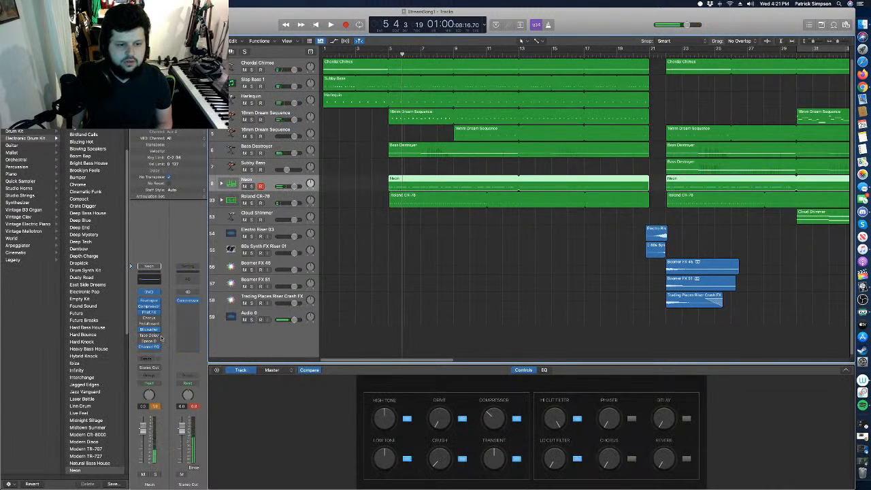
{"action": "left_click", "coordinate": [266, 320]}
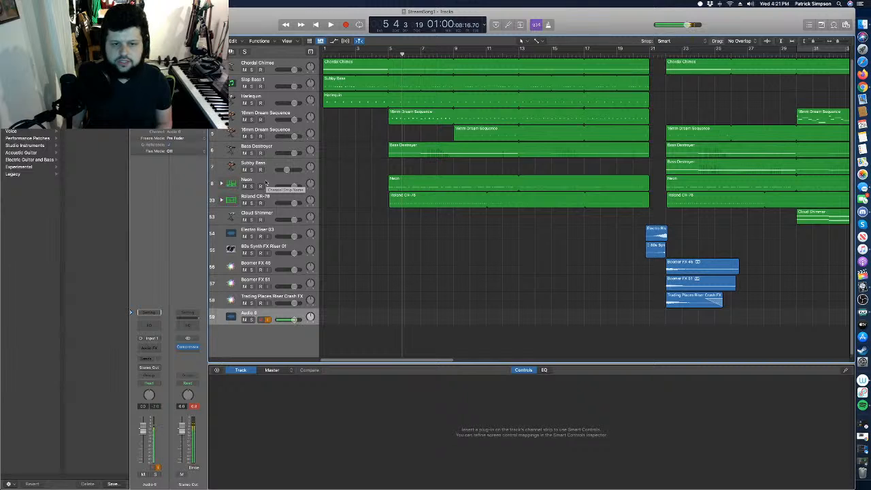
{"action": "left_click", "coordinate": [265, 183]}
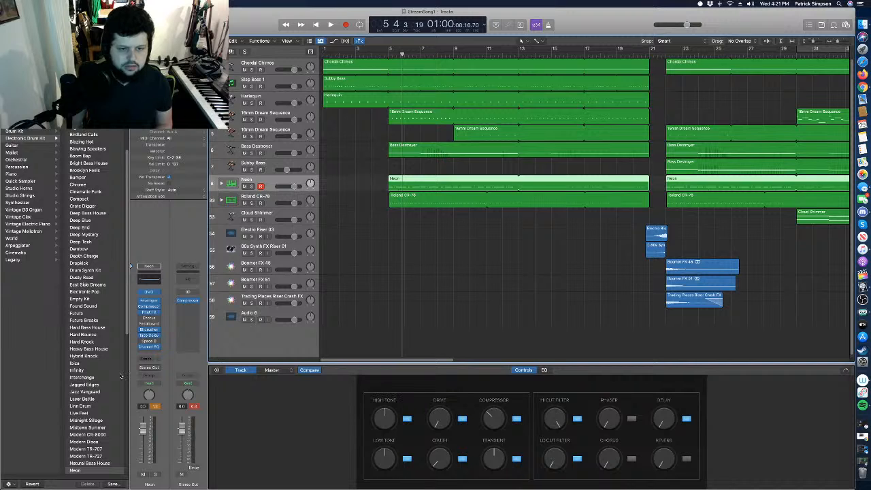
Replay from just before bar 5, solo the Neon track, and open its Tape Delay settings.
{"action": "left_click", "coordinate": [386, 57]}
{"action": "key", "text": "space"}
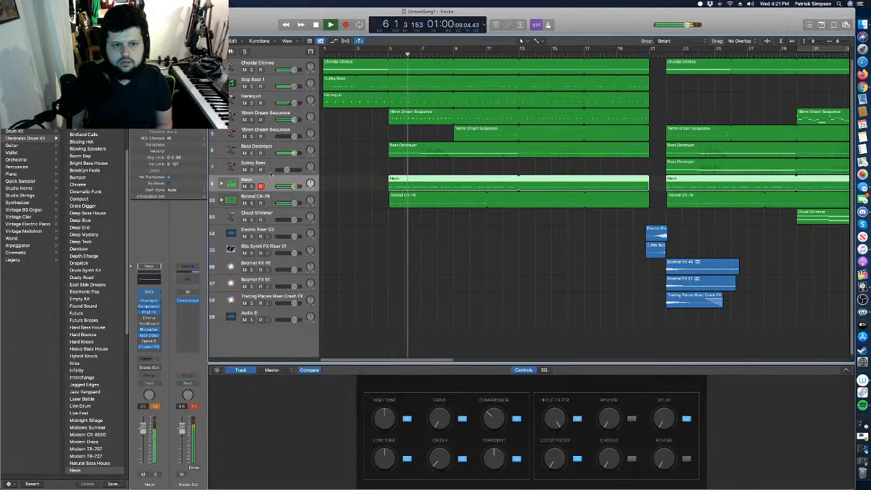
{"action": "left_click", "coordinate": [252, 186]}
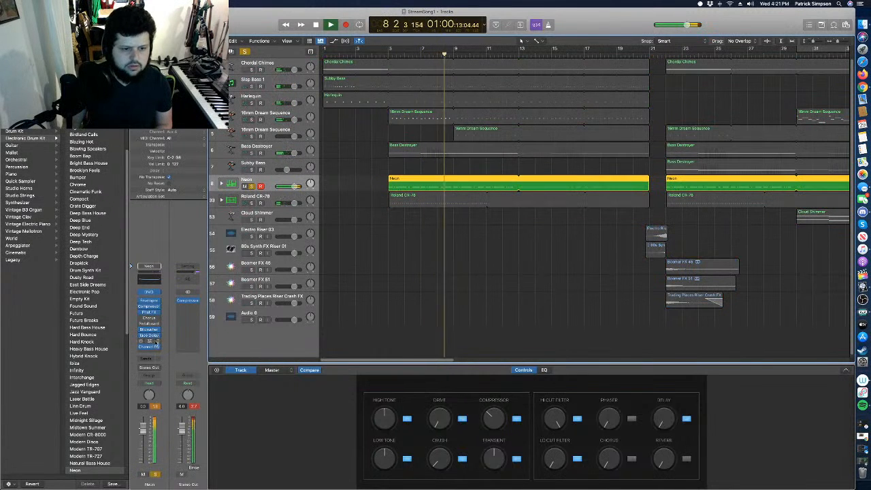
{"action": "left_click", "coordinate": [149, 336]}
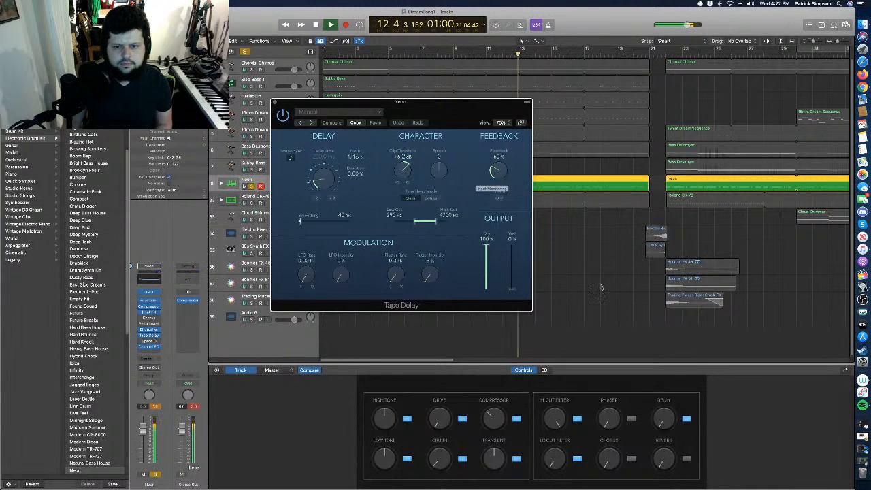
{"action": "key", "text": "space"}
Set the Tape Delay's wet output to 9% while Neon plays soloed, keeping the dry output at 100%.
{"action": "mouse_move", "coordinate": [513, 289]}
{"action": "left_mouse_down"}
{"action": "mouse_move", "coordinate": [514, 278]}
{"action": "mouse_move", "coordinate": [514, 287]}
{"action": "left_mouse_up"}
{"action": "key", "text": "space"}
{"action": "mouse_move", "coordinate": [486, 246]}
{"action": "left_mouse_down"}
{"action": "mouse_move", "coordinate": [487, 273]}
{"action": "mouse_move", "coordinate": [515, 284]}
{"action": "mouse_move", "coordinate": [489, 237]}
{"action": "left_mouse_up"}
{"action": "left_click_drag", "start_coordinate": [515, 282], "coordinate": [517, 286]}
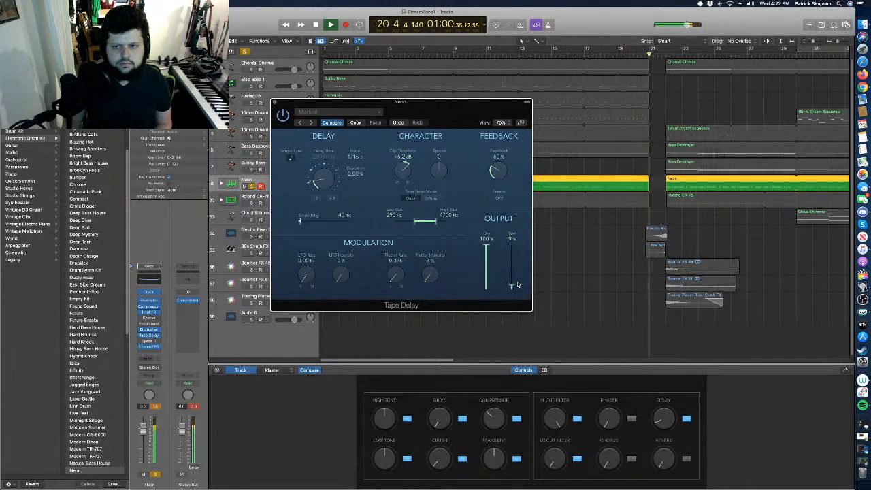
Move the Tape Delay window clear of the track area and replay the soloed Neon part from bar 5.
{"action": "left_click", "coordinate": [328, 56]}
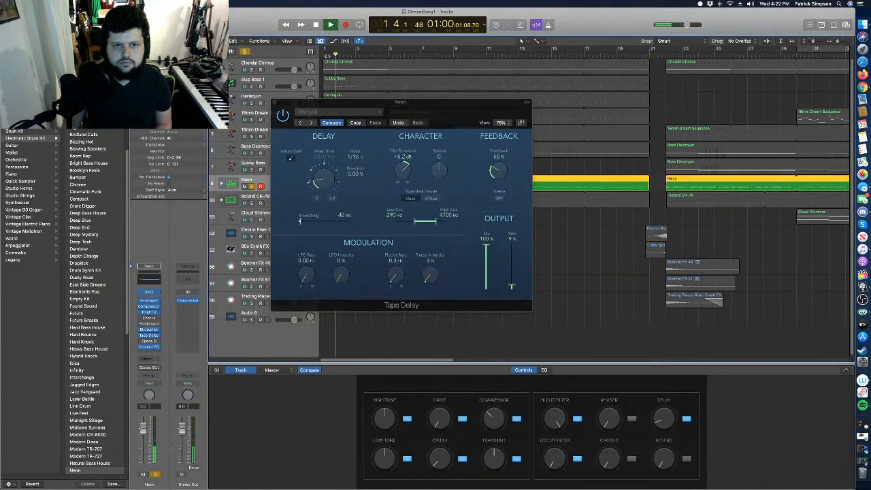
{"action": "key", "text": "space"}
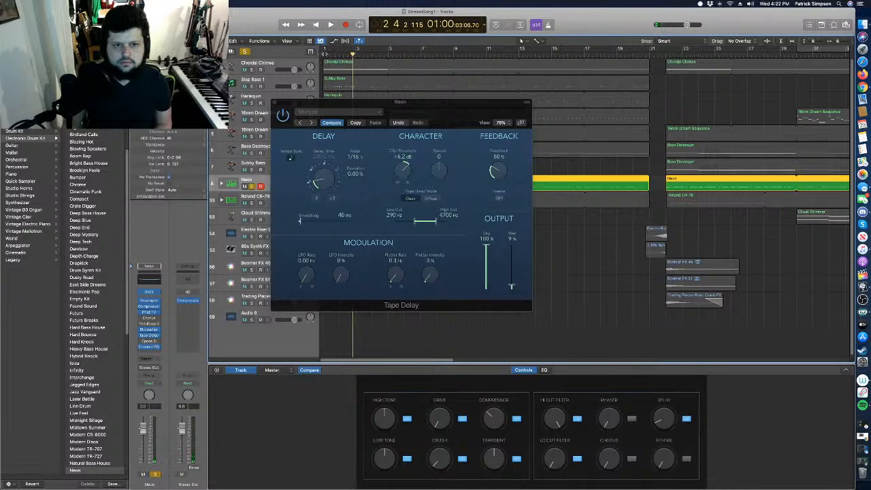
{"action": "left_click", "coordinate": [325, 55]}
{"action": "key", "text": "space"}
{"action": "left_click_drag", "start_coordinate": [295, 103], "coordinate": [466, 260]}
{"action": "left_click", "coordinate": [574, 313]}
{"action": "key", "text": "space"}
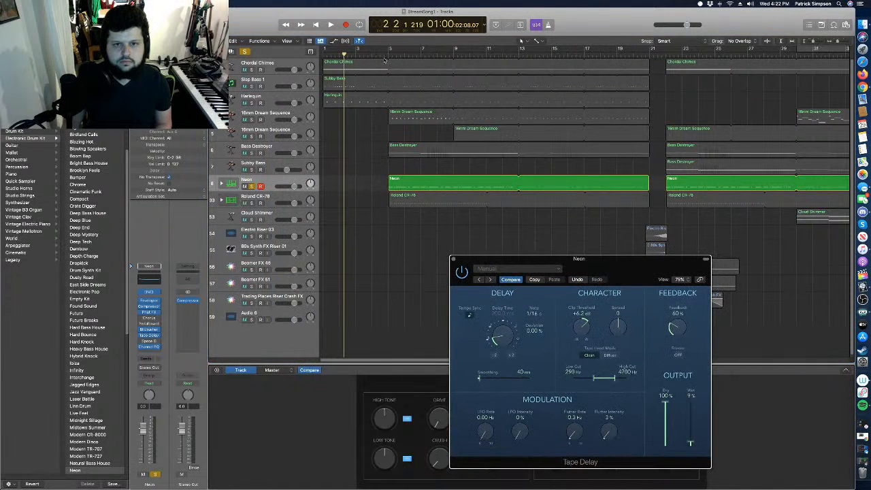
{"action": "left_click", "coordinate": [389, 52]}
{"action": "key", "text": "space"}
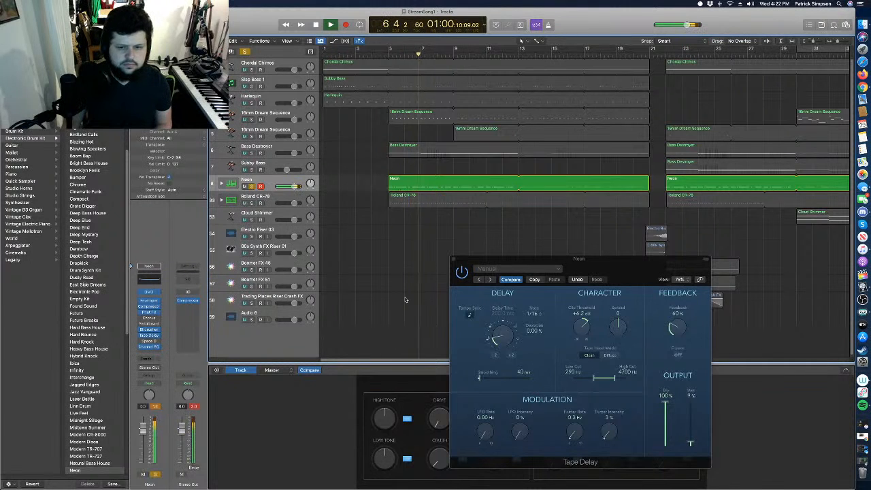
Bypass Neon's Tape Delay, stop playback, and solo and select the bottom audio track.
{"action": "left_click", "coordinate": [462, 272]}
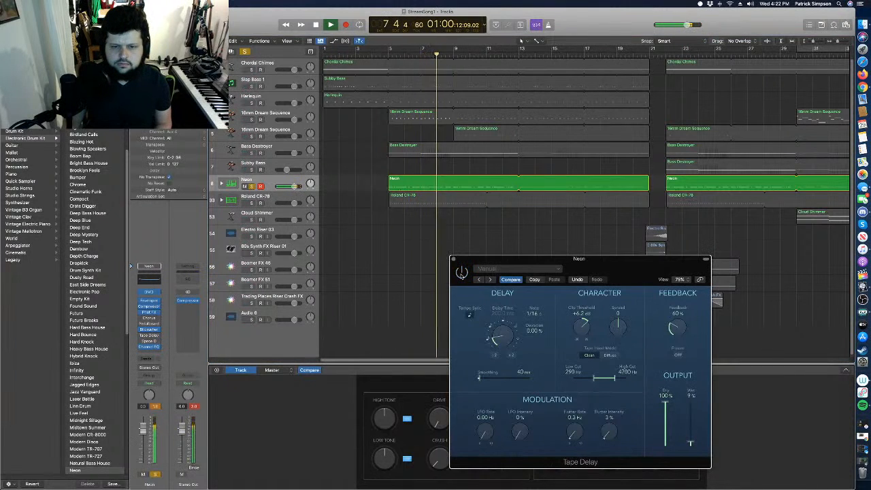
{"action": "key", "text": "space"}
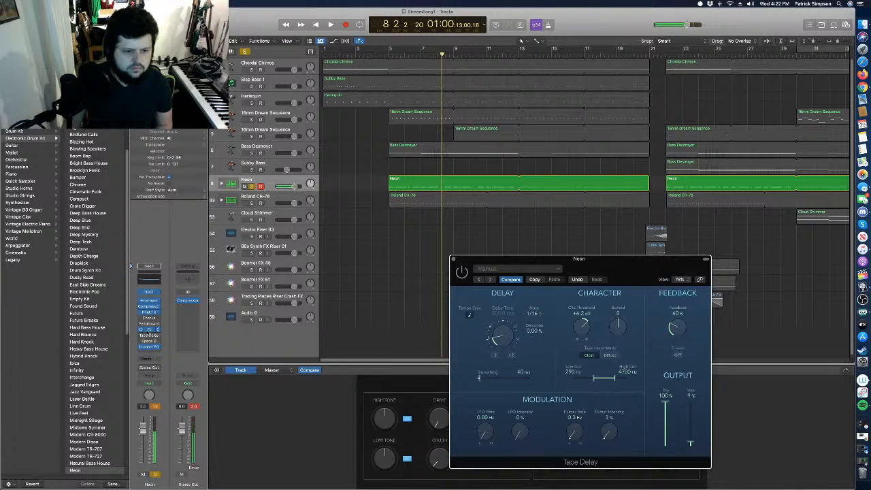
{"action": "left_click", "coordinate": [253, 321]}
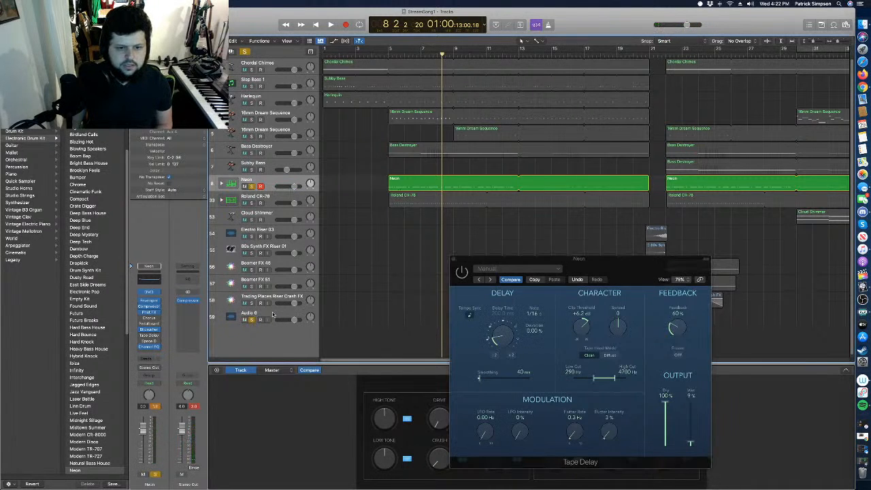
{"action": "left_click", "coordinate": [273, 315]}
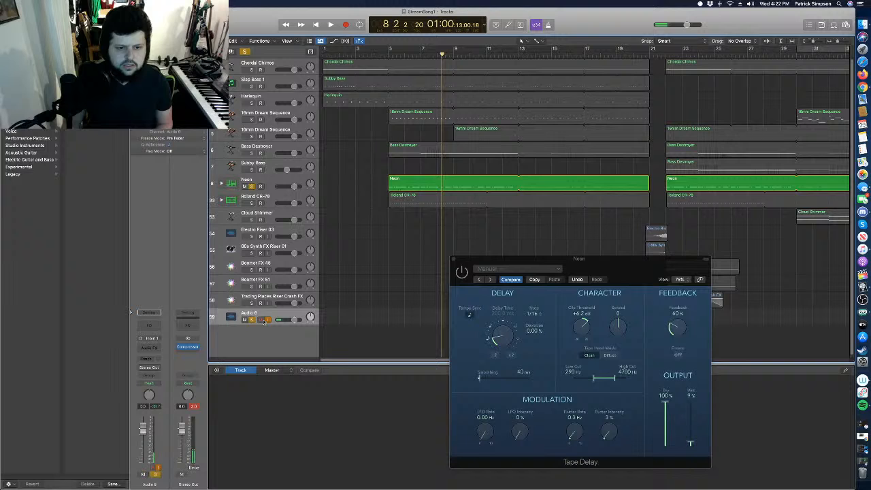
Play the soloed Neon part from just before bar 5 into bar 7 with the delay bypassed, and reselect the Neon track.
{"action": "left_click", "coordinate": [386, 55]}
{"action": "key", "text": "space"}
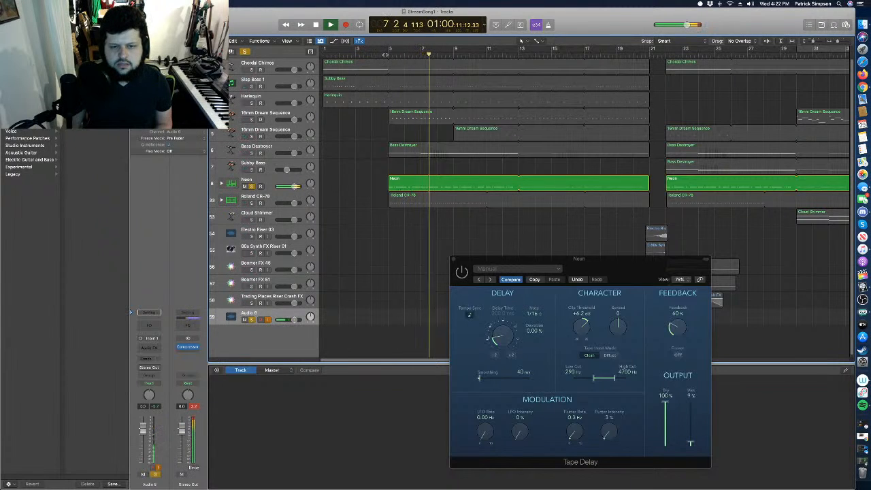
{"action": "key", "text": "space"}
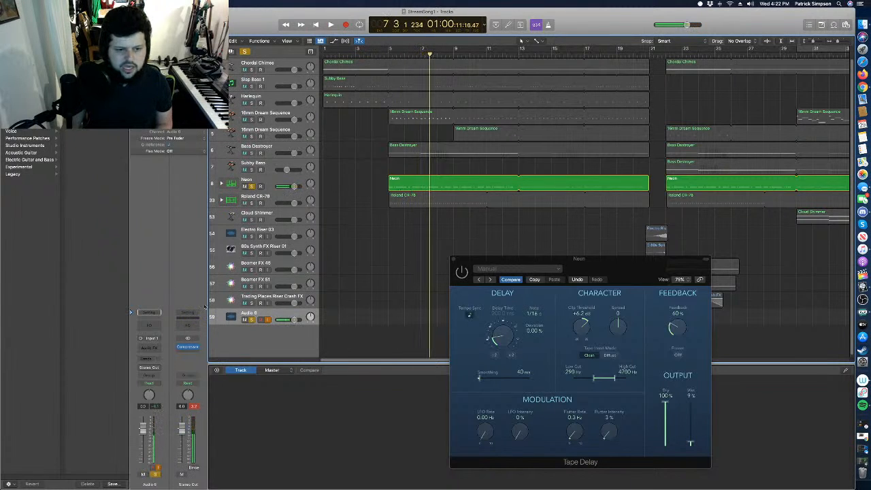
{"action": "left_click", "coordinate": [269, 183]}
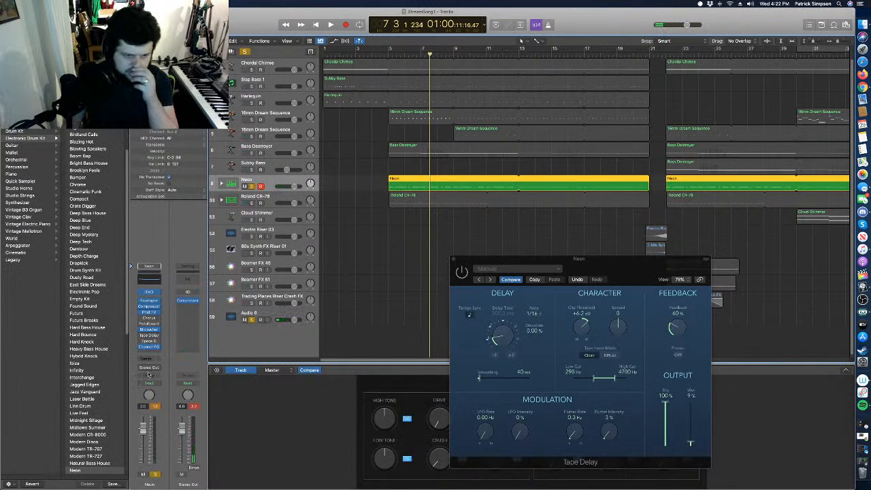
Try a ChromaVerb reverb in Neon's next free effect slot, play the soloed part, and close the reverb window.
{"action": "left_click", "coordinate": [150, 353]}
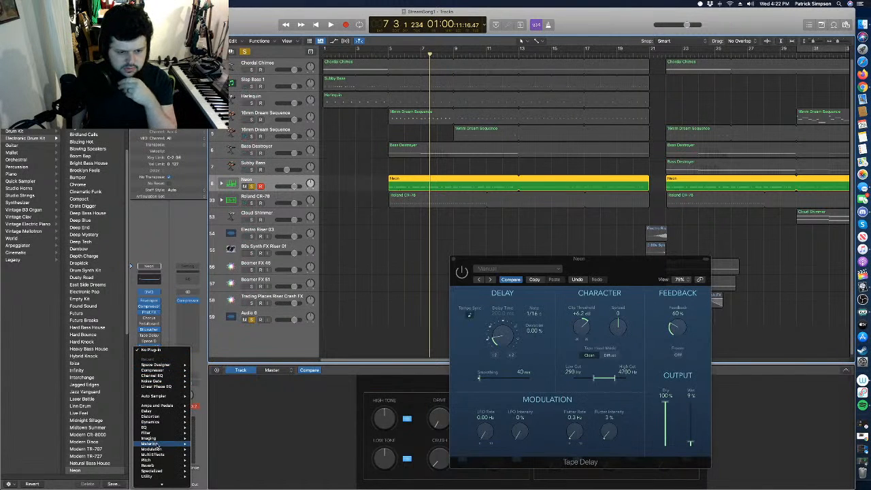
{"action": "mouse_move", "coordinate": [157, 465]}
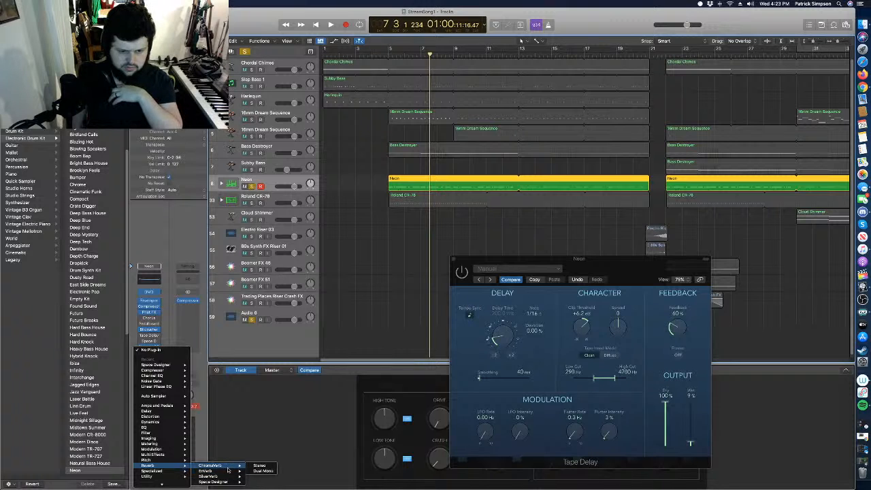
{"action": "left_click", "coordinate": [227, 467]}
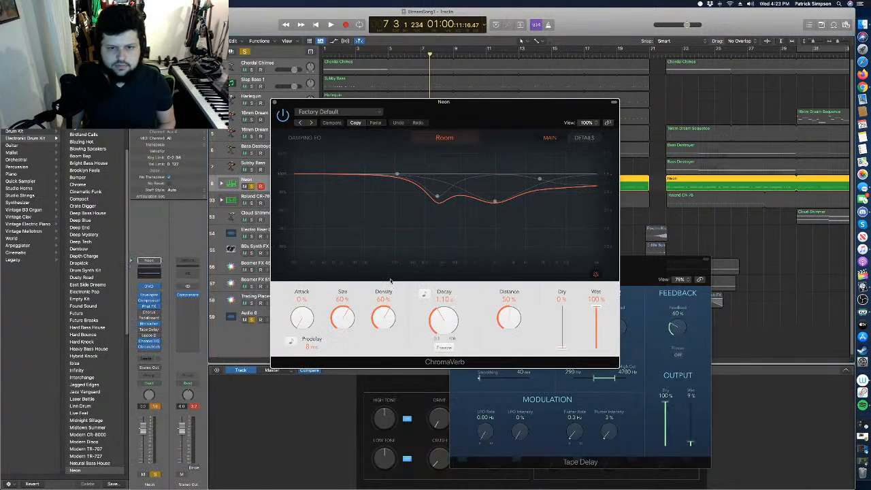
{"action": "key", "text": "space"}
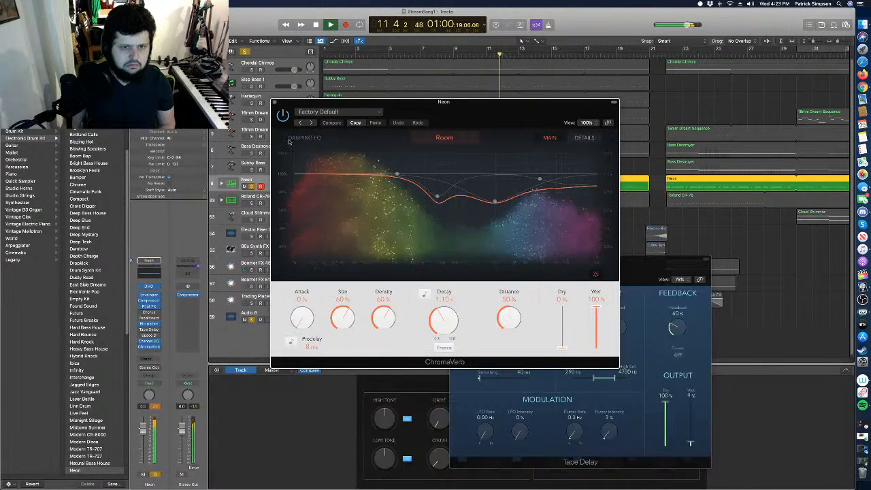
{"action": "key", "text": "space"}
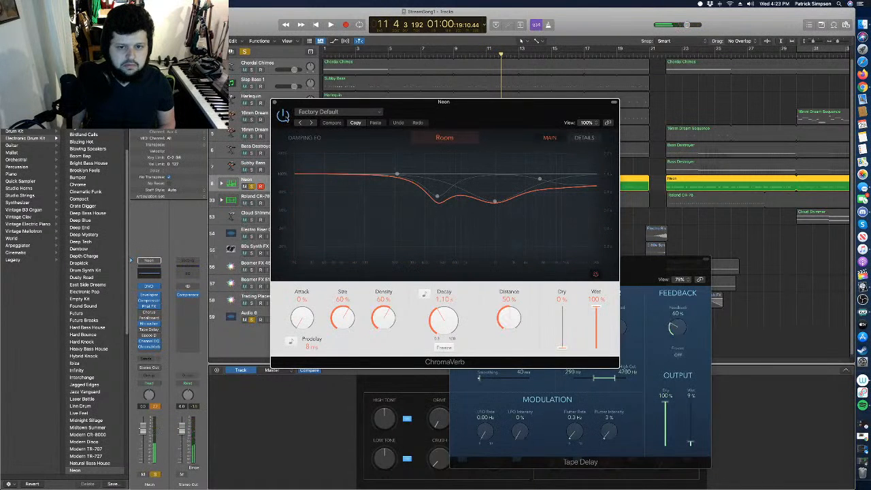
{"action": "left_click", "coordinate": [274, 103]}
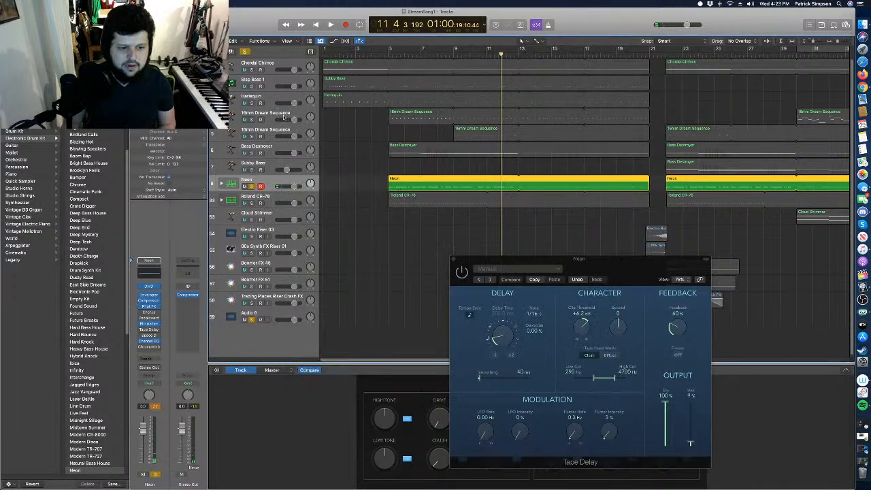
Move the playhead to bar 5 and remove ChromaVerb from the Neon track.
{"action": "left_click", "coordinate": [267, 318]}
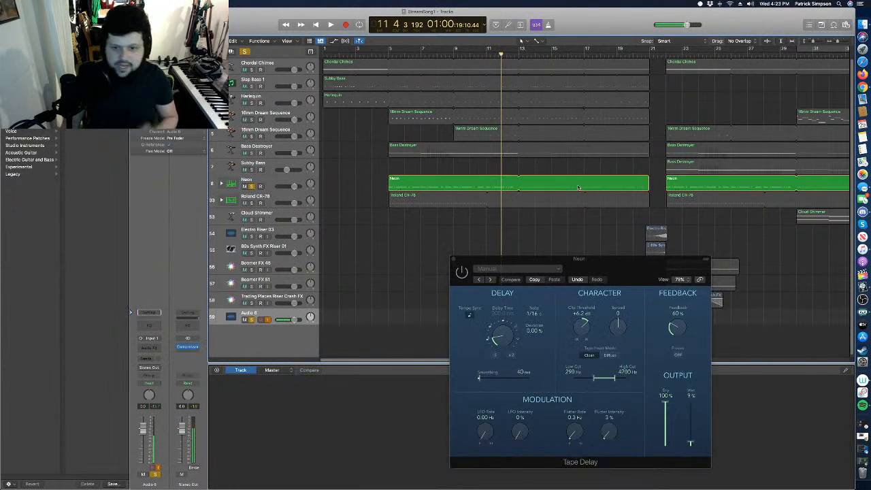
{"action": "left_click", "coordinate": [386, 53]}
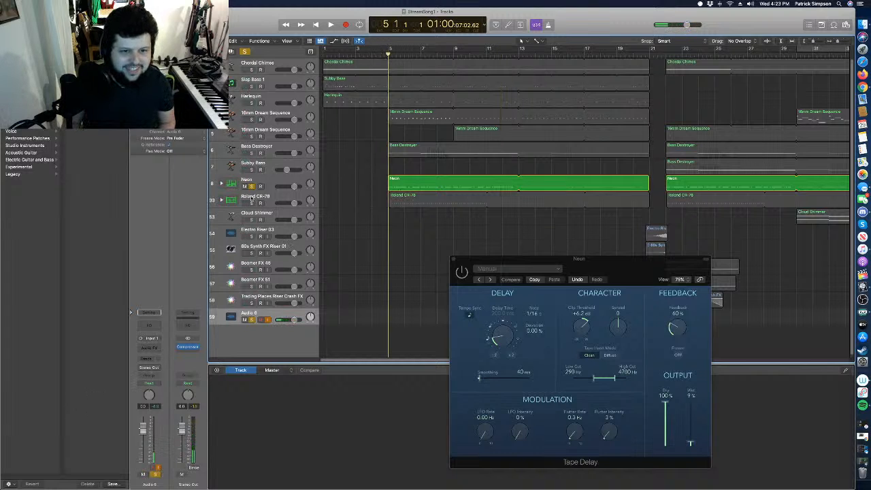
{"action": "left_click", "coordinate": [264, 181]}
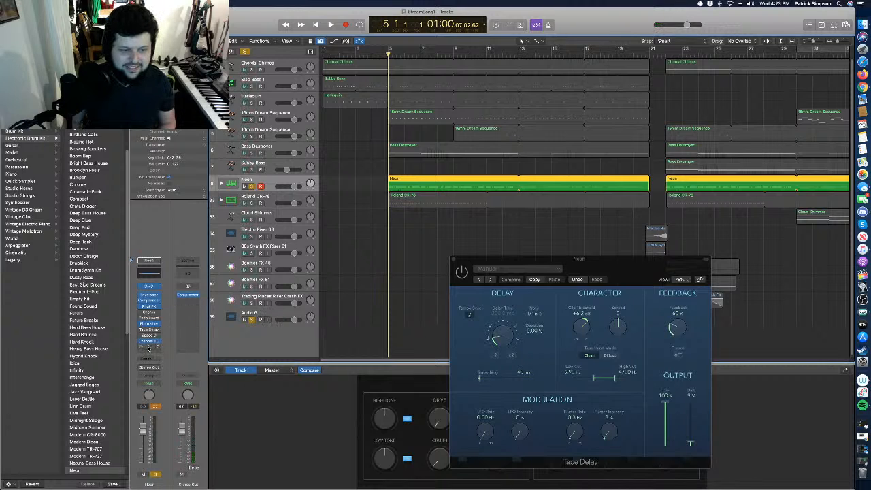
{"action": "left_click", "coordinate": [157, 347]}
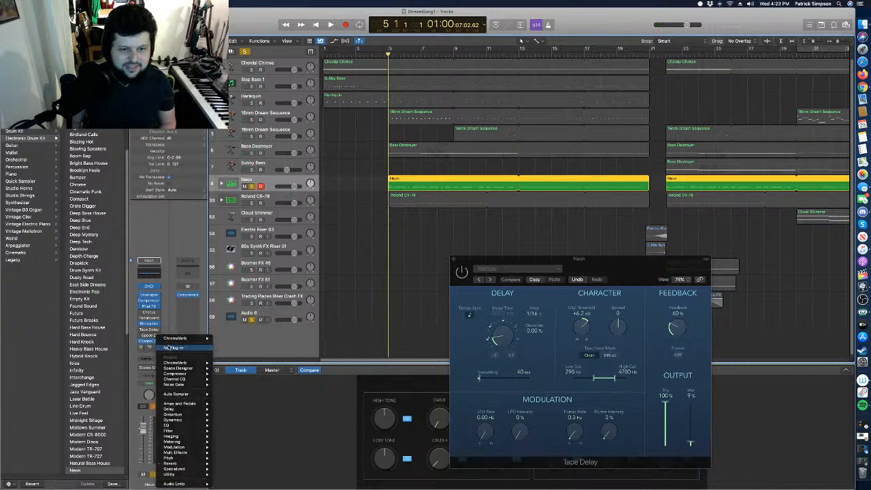
{"action": "left_click", "coordinate": [168, 347]}
{"action": "left_click", "coordinate": [277, 313]}
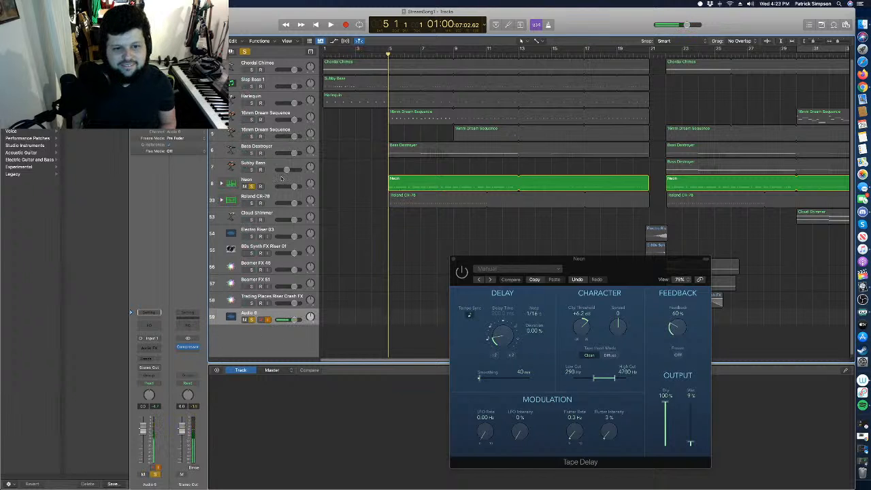
{"action": "left_click", "coordinate": [282, 178]}
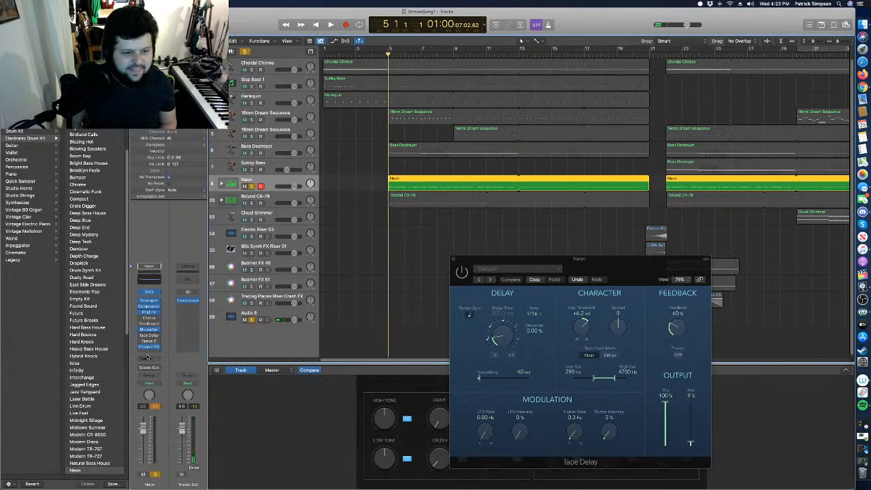
{"action": "left_click", "coordinate": [150, 352]}
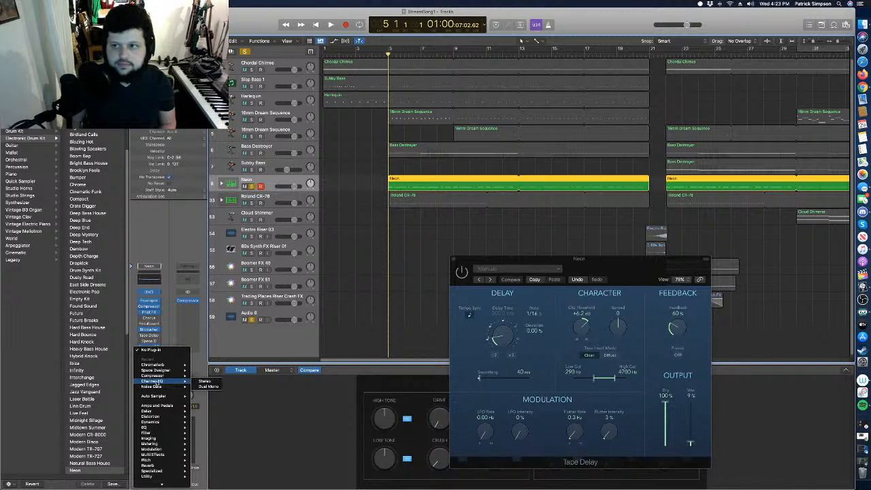
{"action": "left_click", "coordinate": [204, 382]}
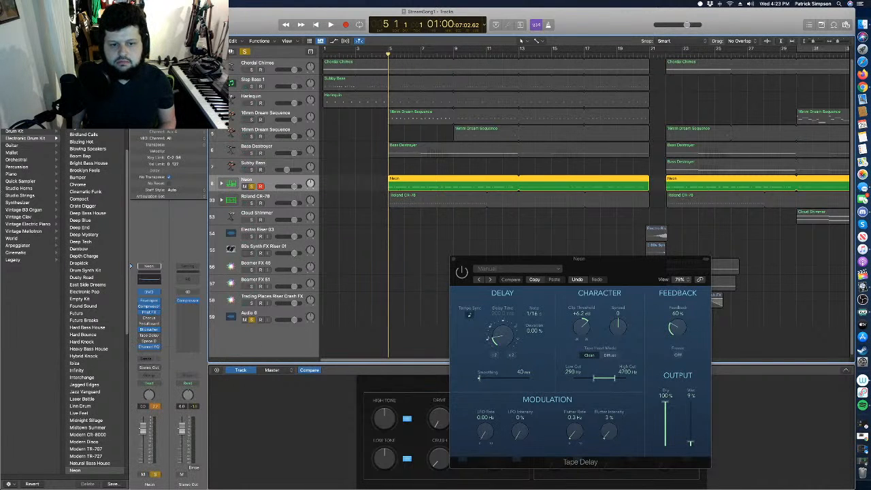
{"action": "left_click", "coordinate": [289, 315]}
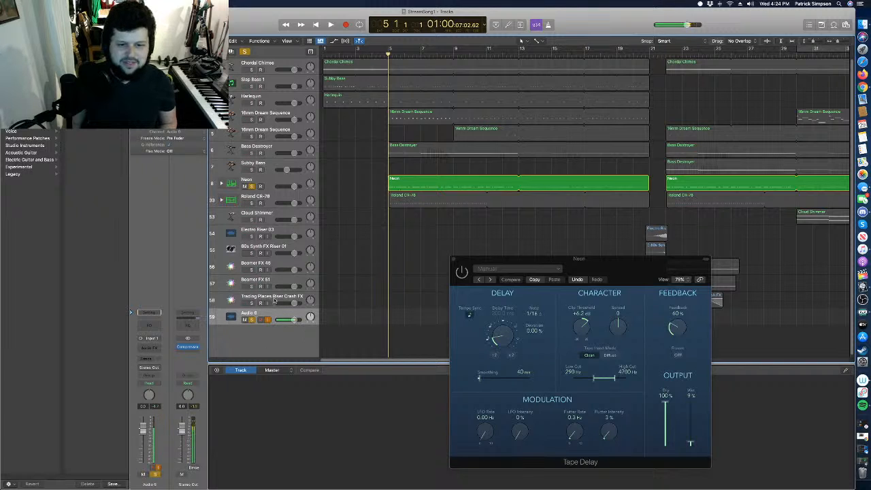
Insert a stereo Space Designer reverb in Neon's last effect slot and close the Tape Delay window.
{"action": "left_click", "coordinate": [267, 179]}
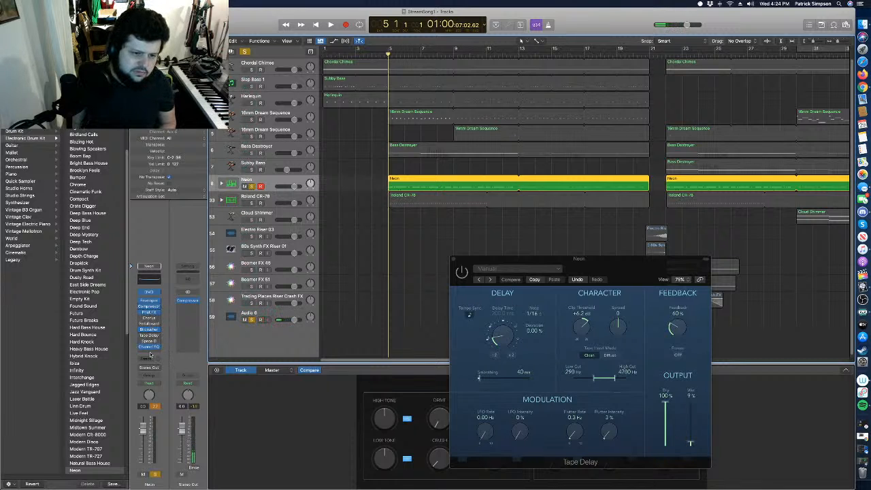
{"action": "left_click", "coordinate": [148, 352]}
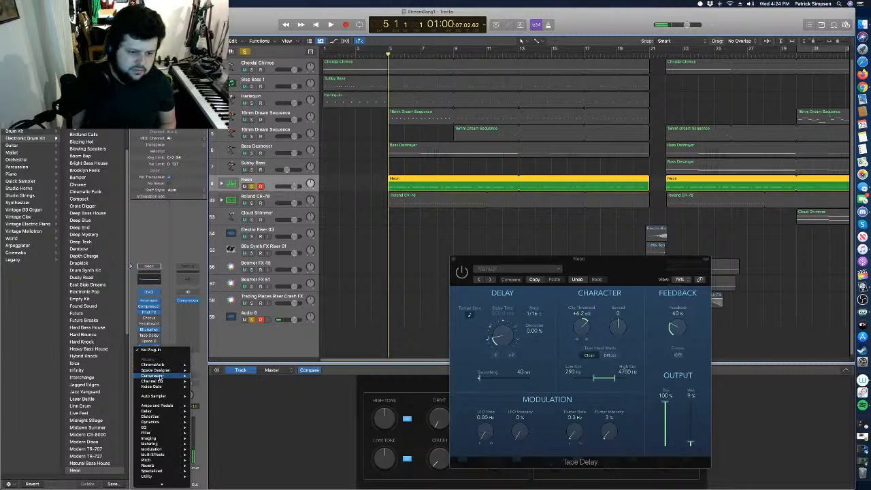
{"action": "mouse_move", "coordinate": [157, 476]}
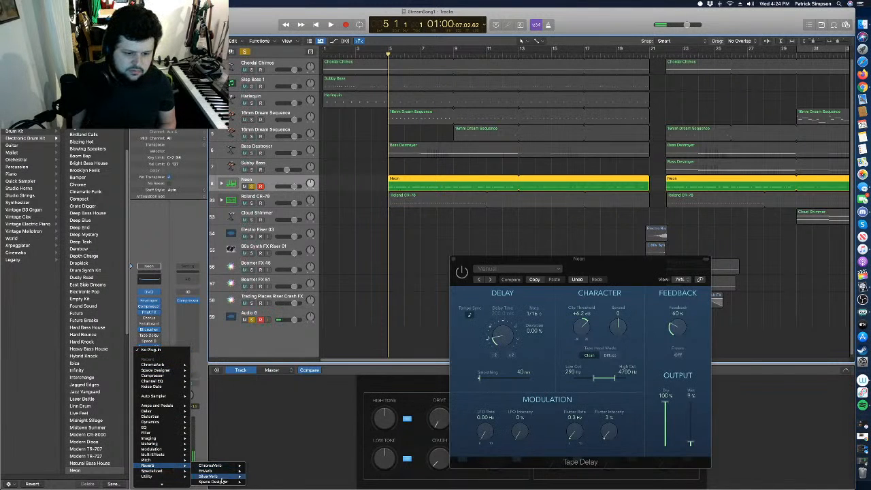
{"action": "mouse_move", "coordinate": [214, 482]}
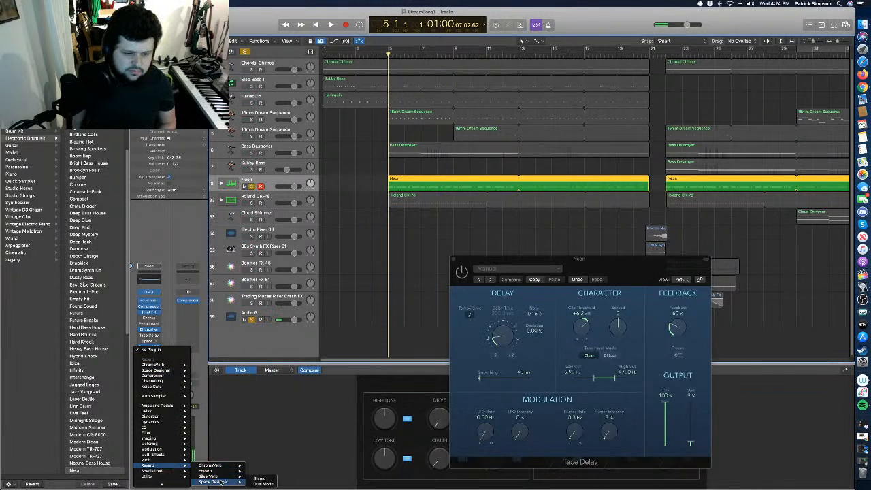
{"action": "left_click", "coordinate": [260, 479]}
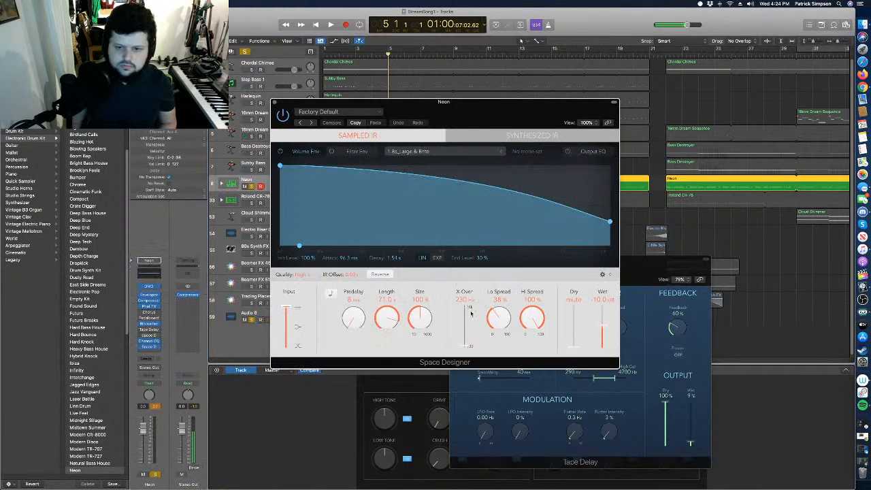
{"action": "left_click", "coordinate": [676, 266]}
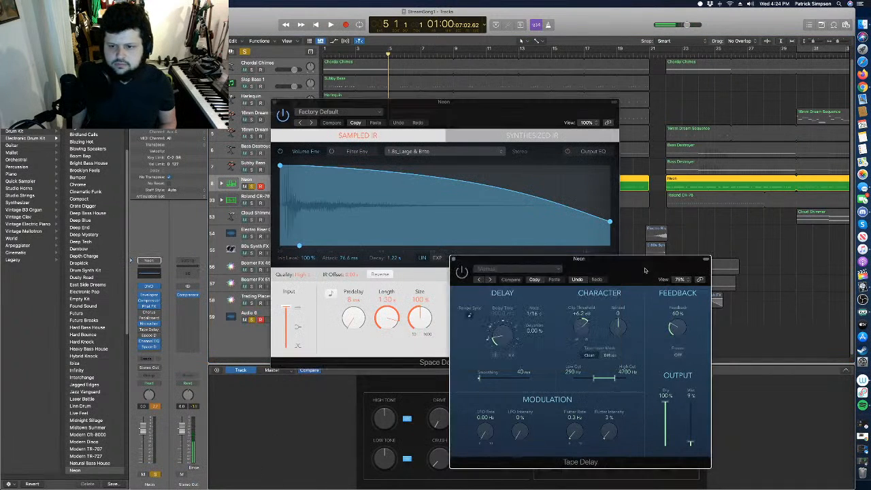
{"action": "left_click", "coordinate": [454, 260]}
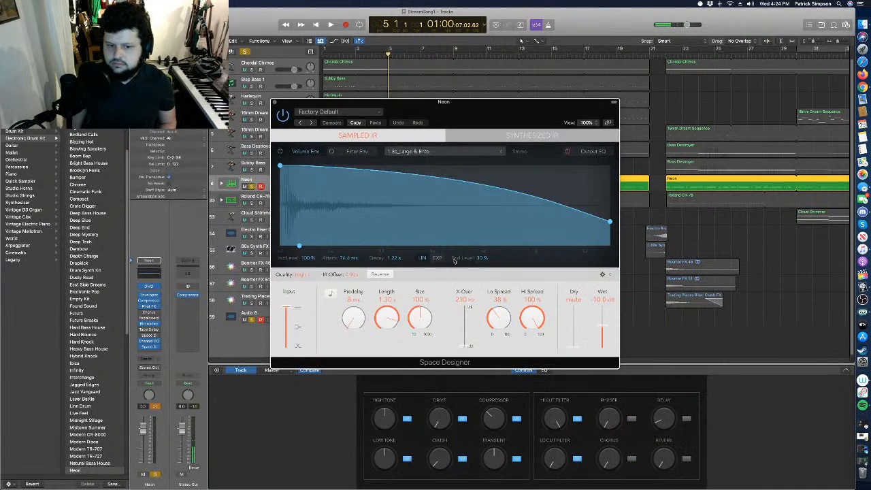
Move the Space Designer window clear of the Neon region and audition the soloed part from bar 5.
{"action": "left_click_drag", "start_coordinate": [431, 111], "coordinate": [423, 235]}
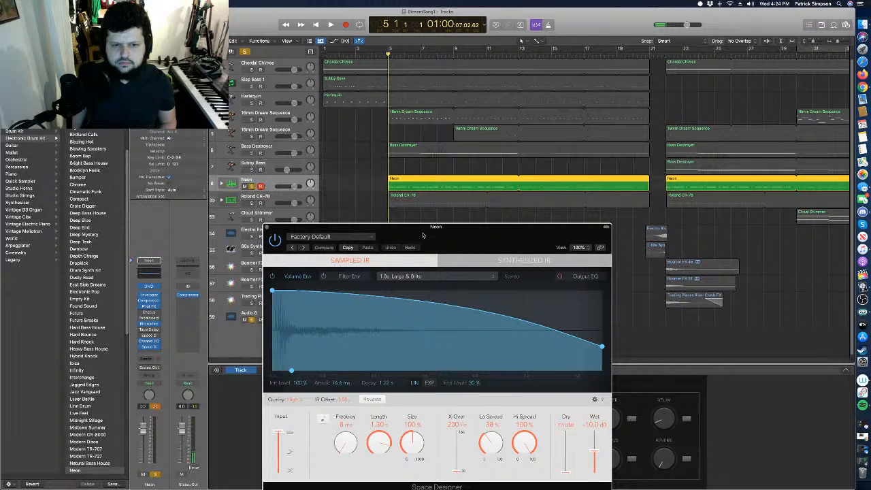
{"action": "key", "text": "space"}
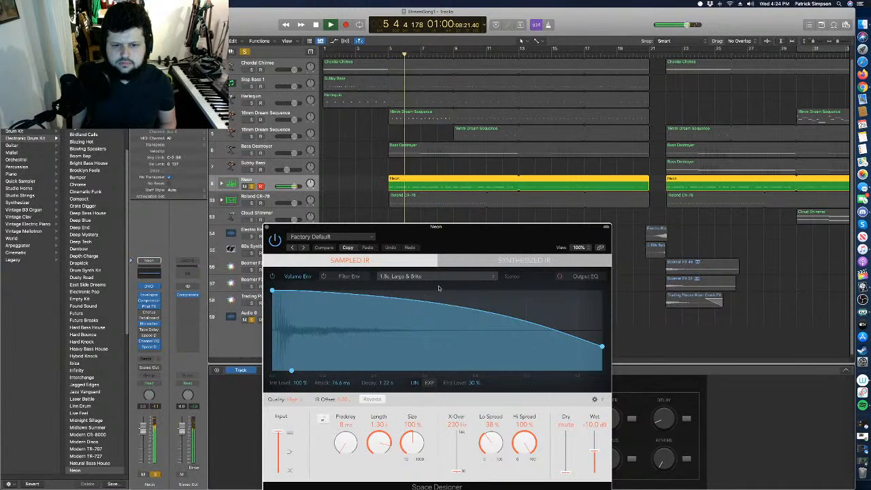
{"action": "key", "text": "space"}
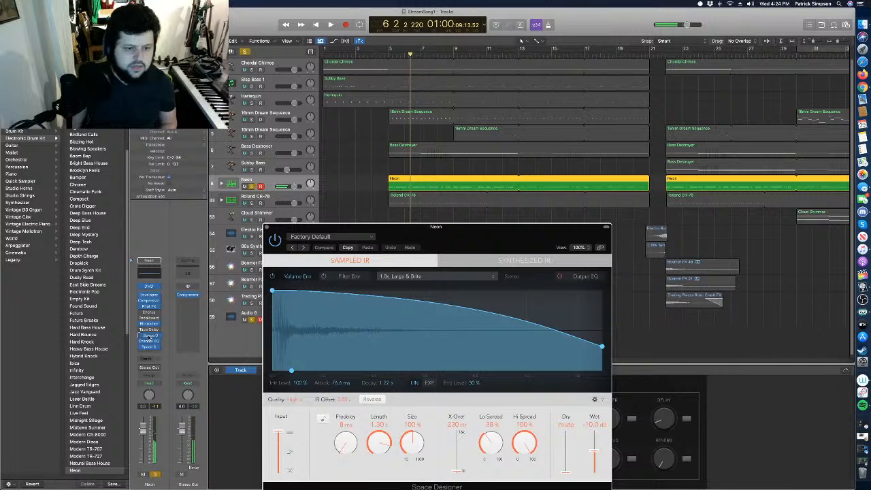
Swap Space Designer with Enveloper so the reverb comes first in Neon's effect chain, and replay the part from bar 5.
{"action": "key", "text": "super+z"}
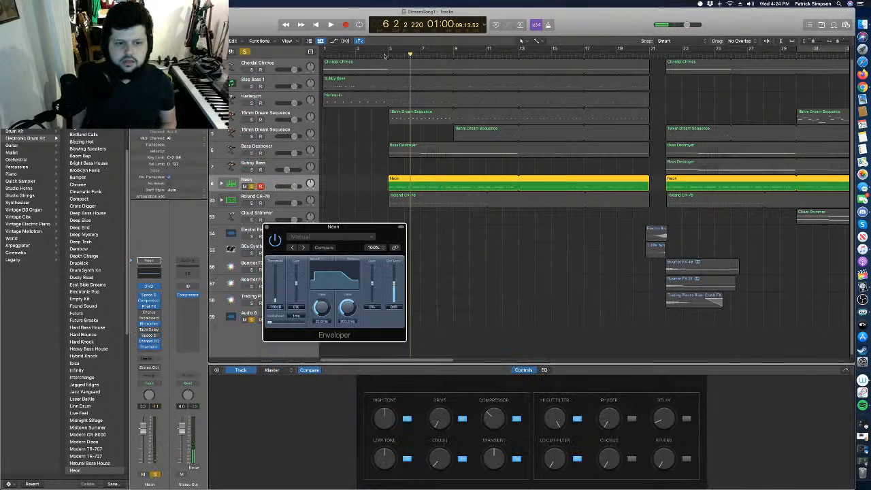
{"action": "left_click", "coordinate": [384, 56]}
{"action": "key", "text": "space"}
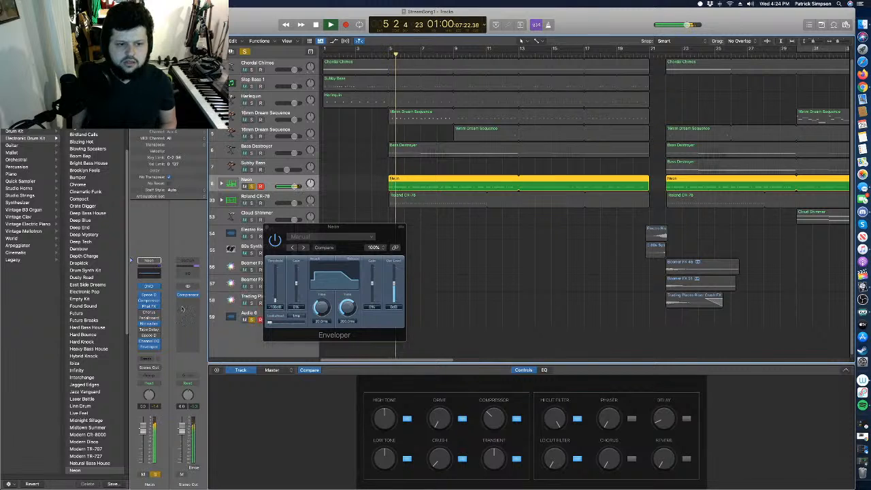
{"action": "key", "text": "space"}
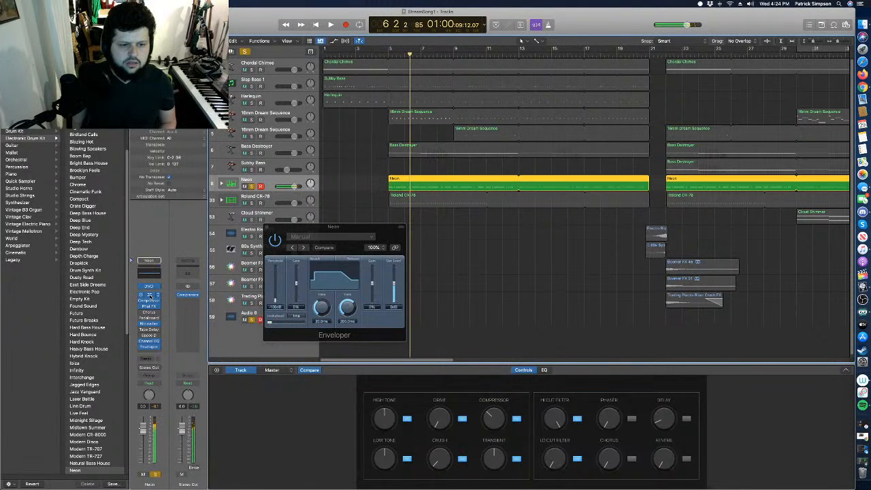
Reopen Space Designer on Neon, toggle its bypass to compare the sound during playback, and close the Enveloper window.
{"action": "left_click", "coordinate": [149, 297]}
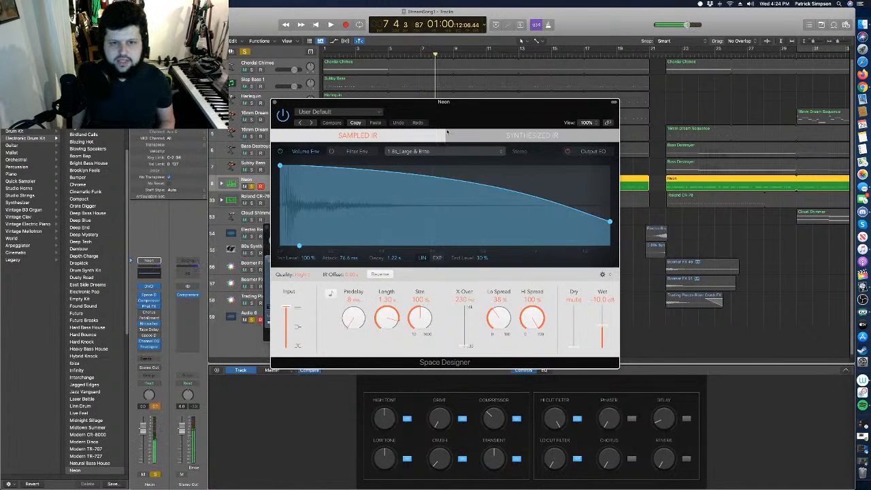
{"action": "left_click_drag", "start_coordinate": [439, 112], "coordinate": [566, 279]}
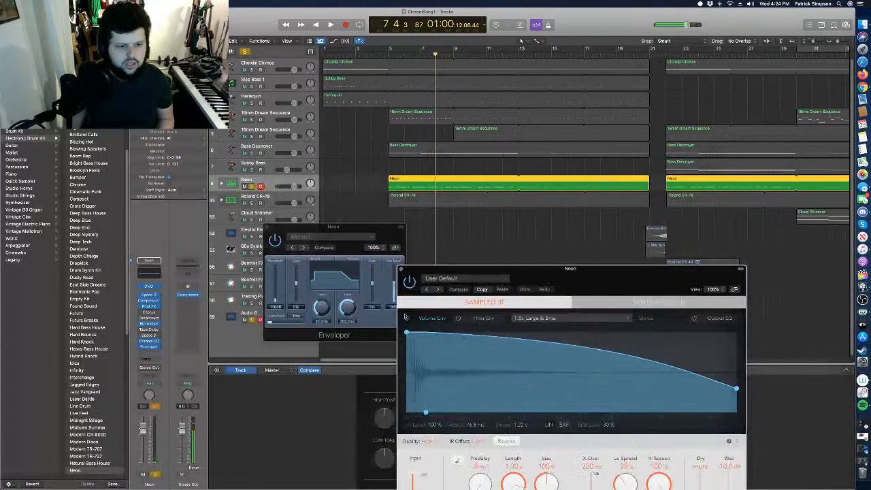
{"action": "left_click", "coordinate": [142, 296]}
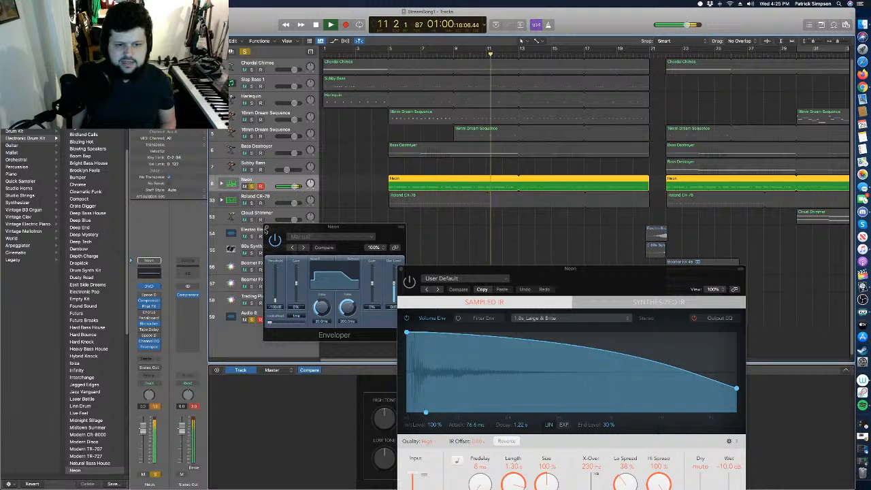
{"action": "left_click", "coordinate": [269, 230]}
{"action": "left_click", "coordinate": [267, 228]}
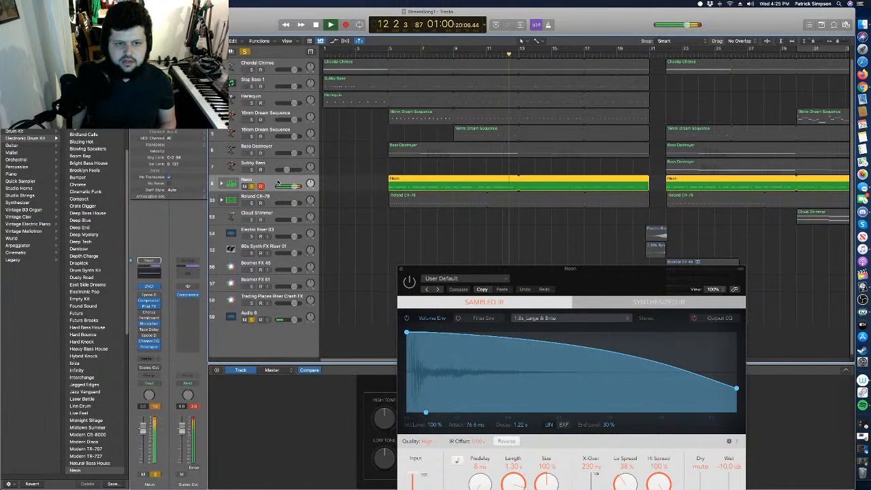
Load the 02.7s Medium Tail preset from the Large Spaces rooms into Neon's Space Designer.
{"action": "left_click_drag", "start_coordinate": [532, 276], "coordinate": [450, 200]}
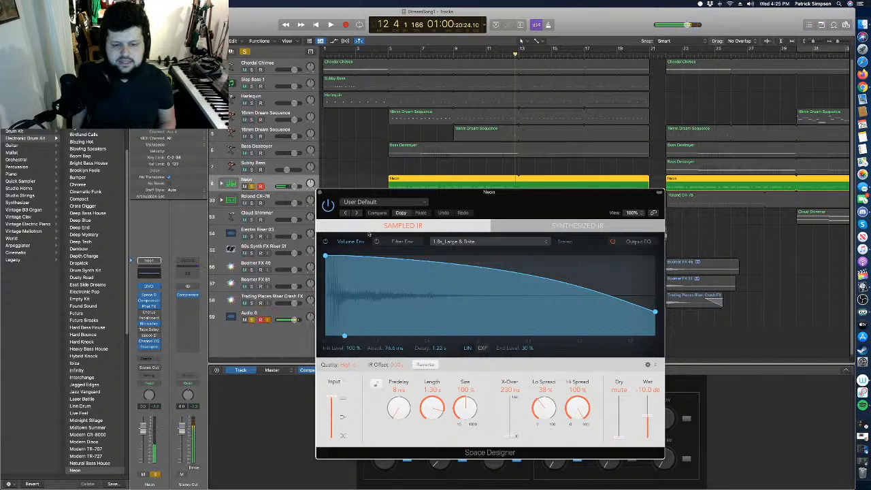
{"action": "left_click", "coordinate": [390, 203]}
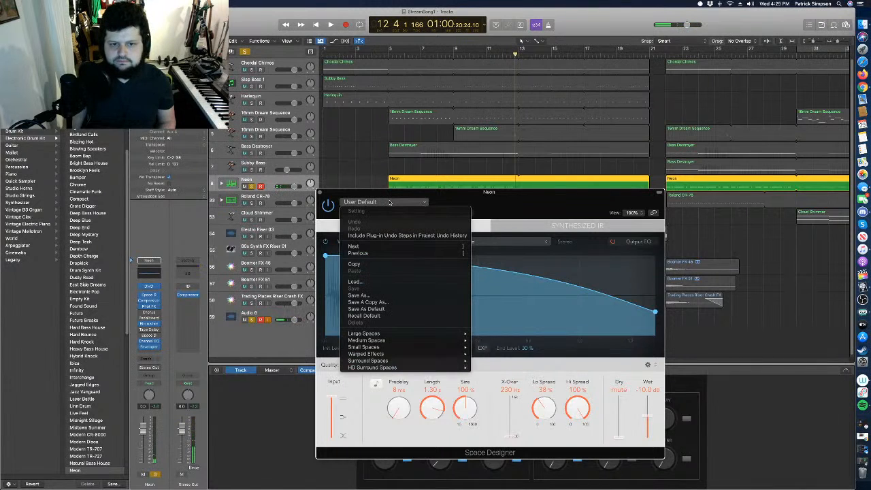
{"action": "mouse_move", "coordinate": [387, 349]}
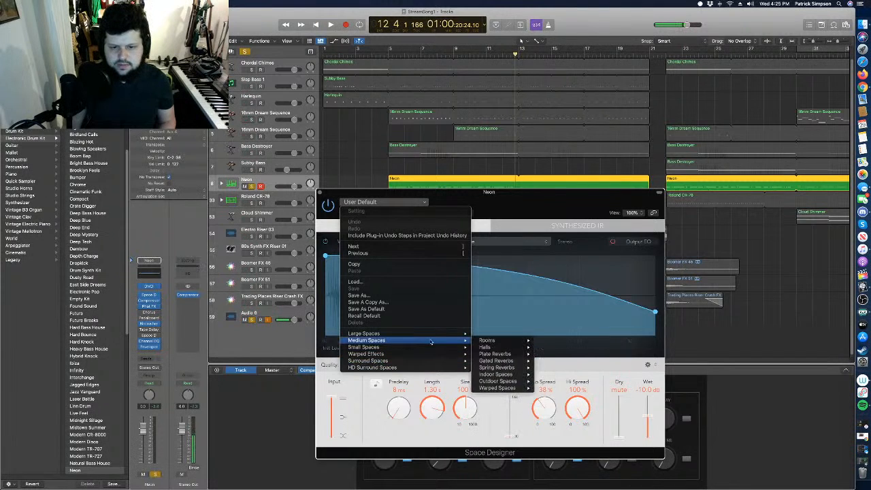
{"action": "mouse_move", "coordinate": [520, 342]}
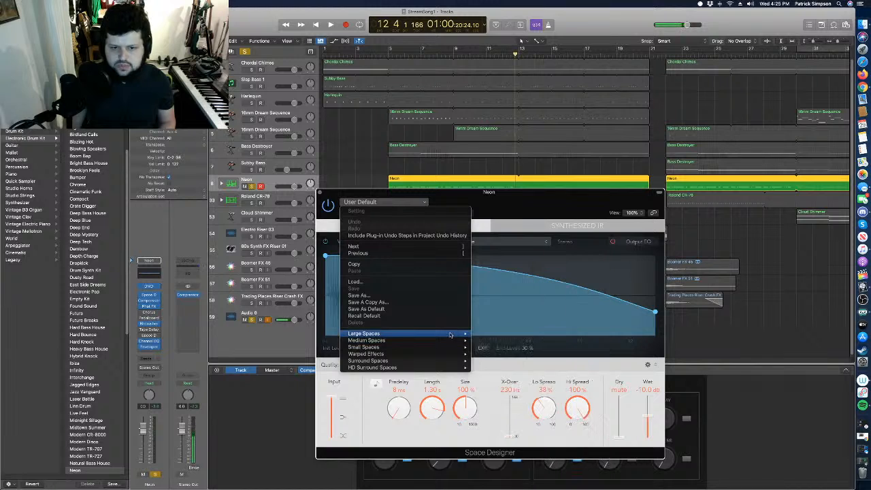
{"action": "mouse_move", "coordinate": [463, 334]}
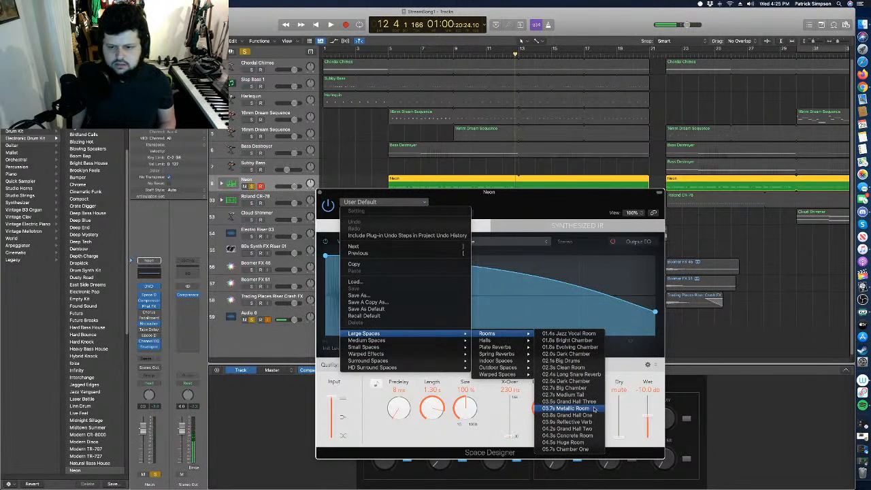
{"action": "left_click", "coordinate": [592, 395]}
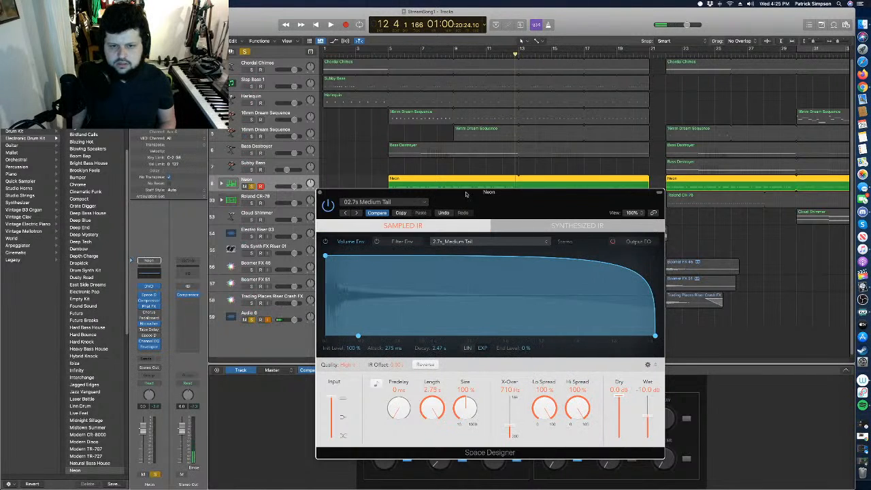
Move the Space Designer window clear of the Neon region and audition the Medium Tail reverb from bar 5.
{"action": "left_click_drag", "start_coordinate": [481, 199], "coordinate": [488, 284]}
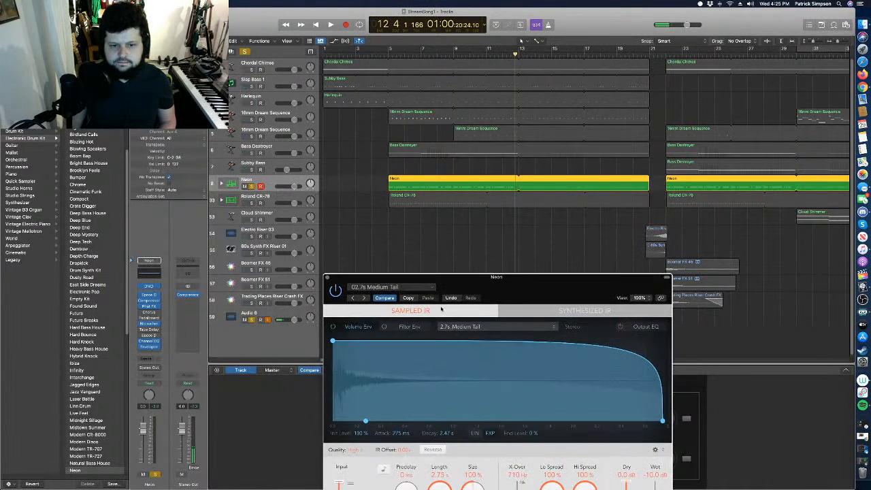
{"action": "left_click", "coordinate": [386, 55]}
{"action": "key", "text": "space"}
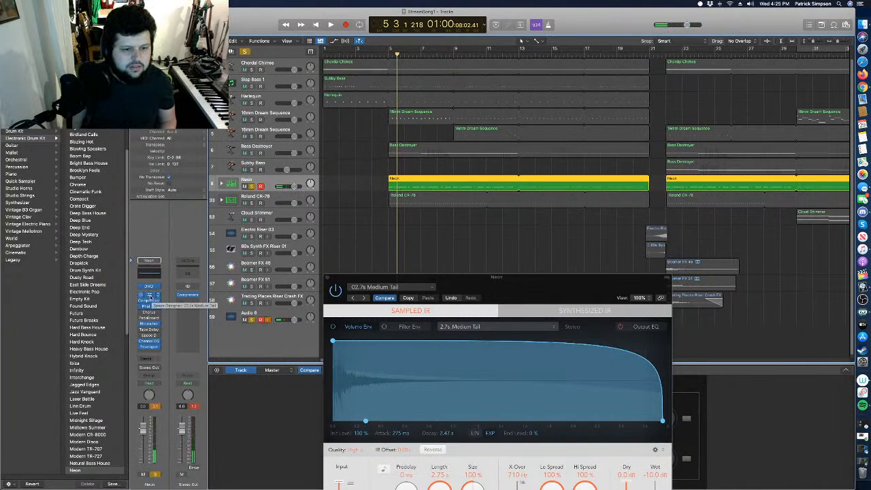
Move Space Designer from the first slot to the end of Neon's effect chain, after Enveloper, and resume playback.
{"action": "left_click_drag", "start_coordinate": [148, 297], "coordinate": [149, 323]}
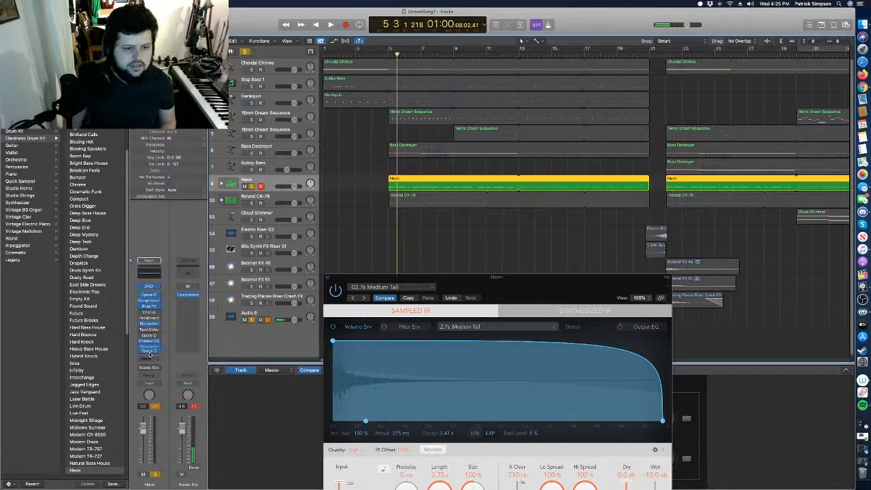
{"action": "left_click_drag", "start_coordinate": [150, 353], "coordinate": [149, 354]}
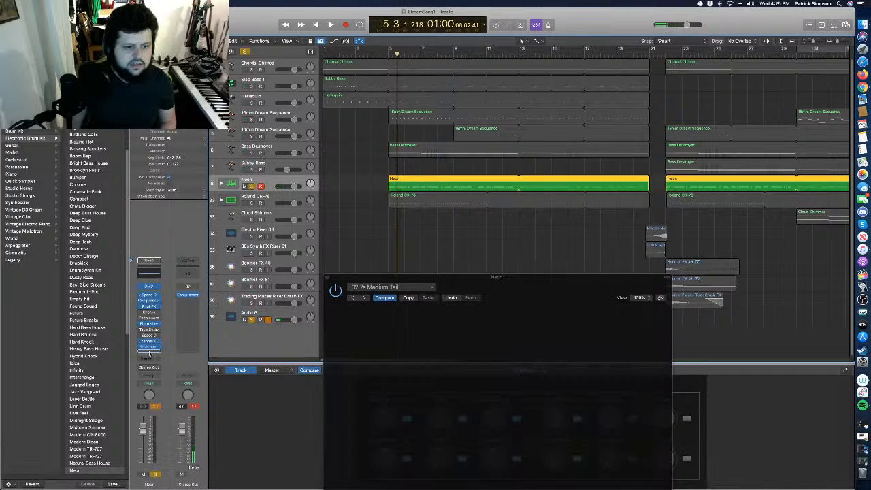
{"action": "key", "text": "space"}
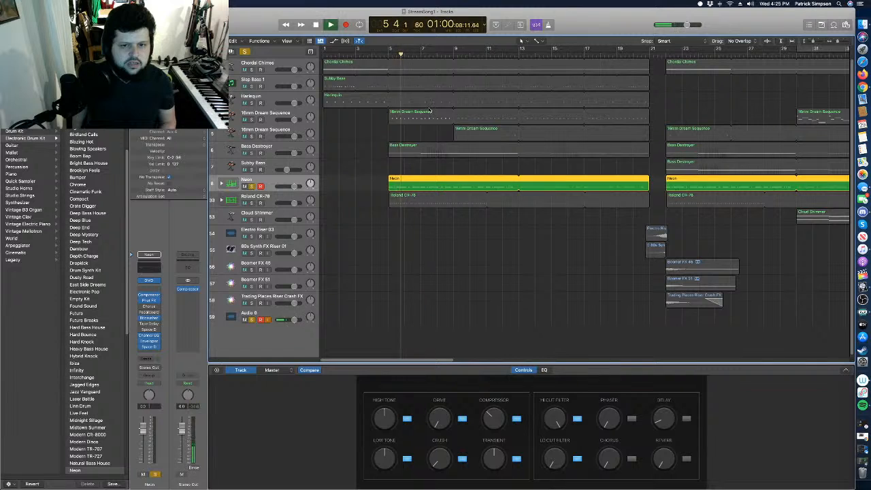
Replay the soloed Neon part from bar 5, comparing the sound with Space Designer at different positions in the effect chain.
{"action": "left_click", "coordinate": [386, 55]}
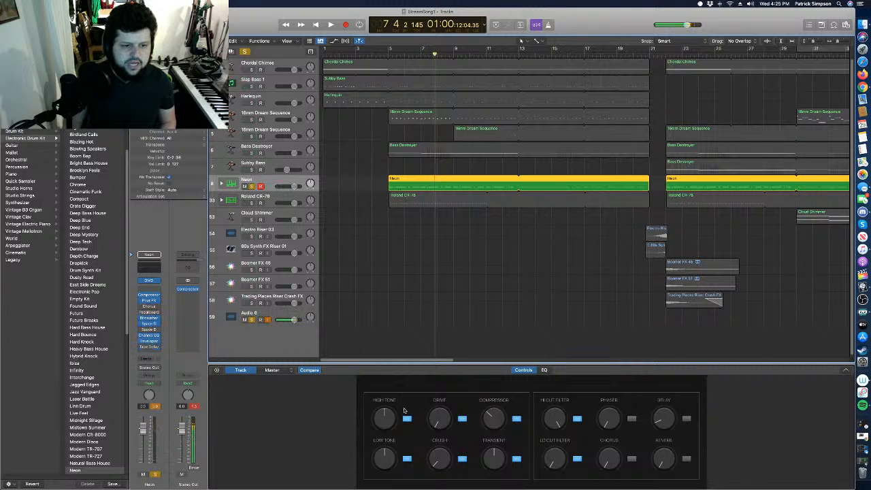
{"action": "key", "text": "space"}
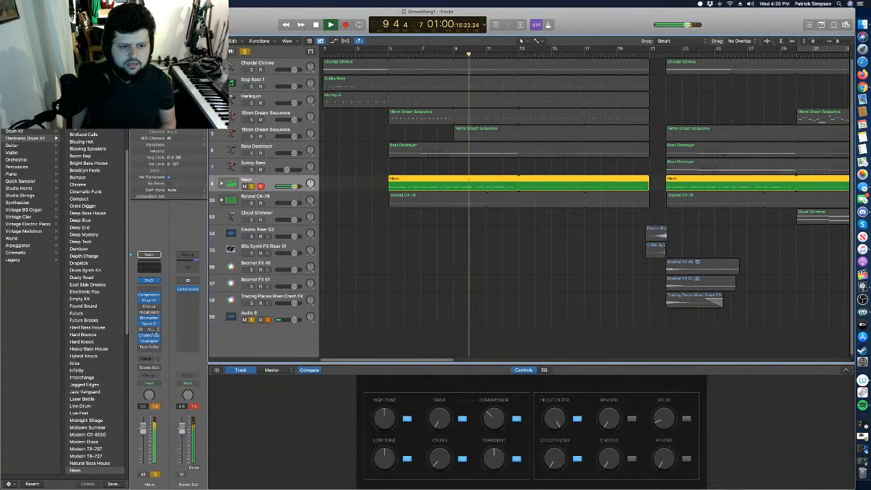
{"action": "key", "text": "space"}
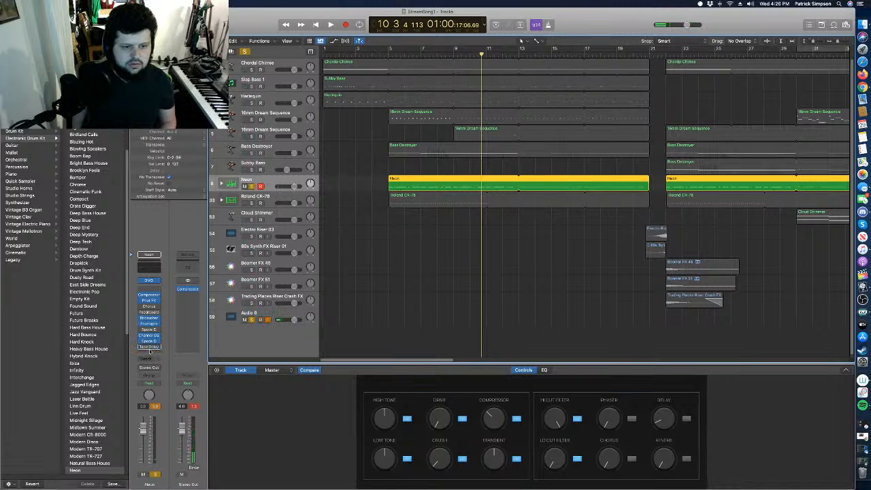
{"action": "key", "text": "space"}
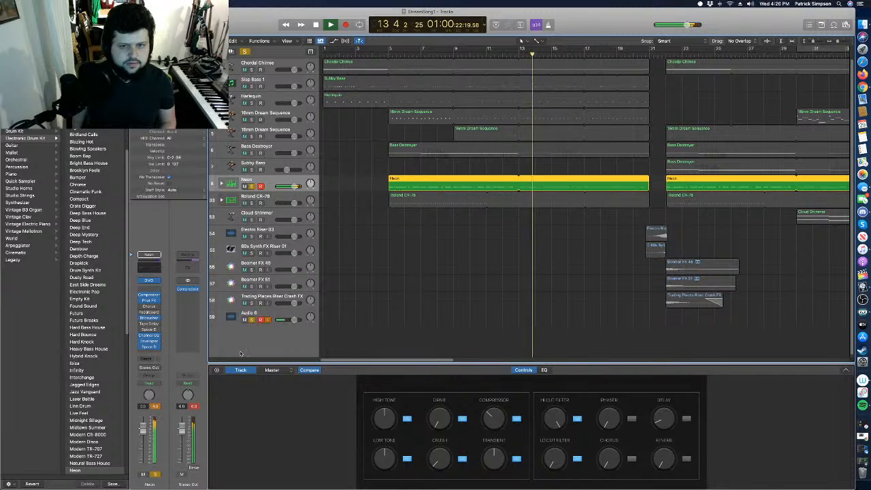
{"action": "key", "text": "space"}
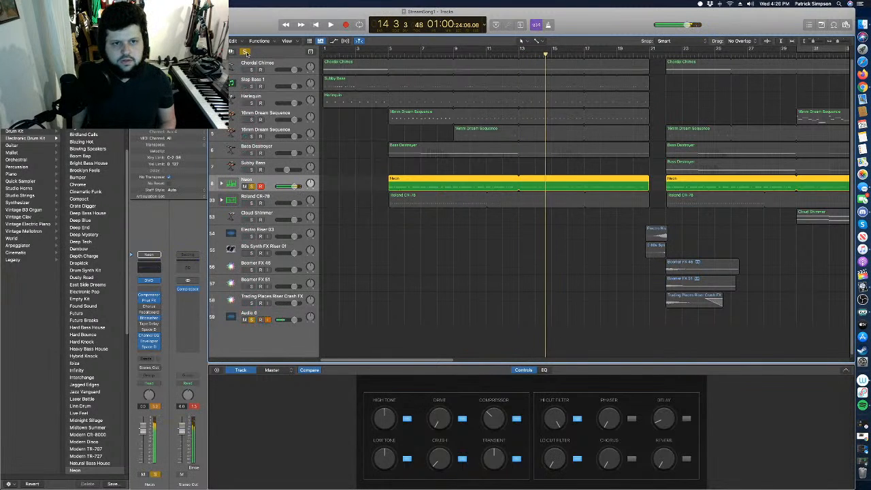
Clear all track solos and play the full mix from just before bar 5.
{"action": "left_click", "coordinate": [246, 53]}
{"action": "left_click", "coordinate": [383, 53]}
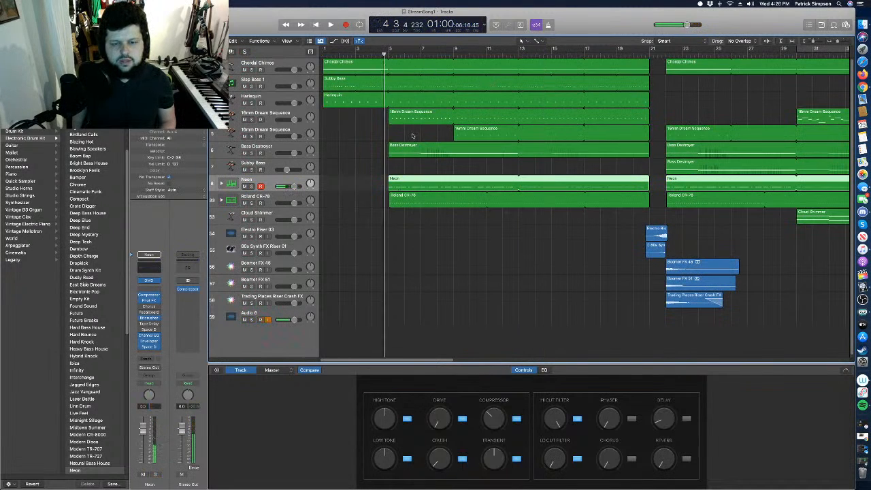
{"action": "key", "text": "space"}
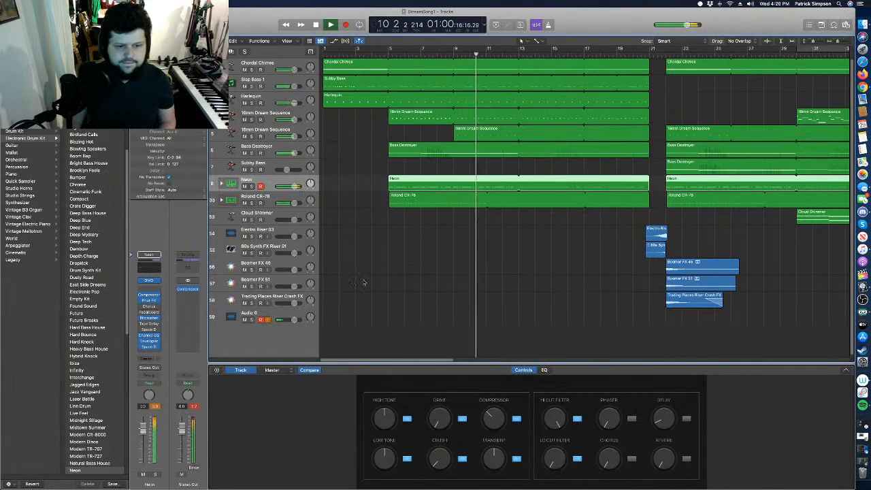
Reopen Space Designer in Neon's last effect slot and shorten its volume envelope to a 719 ms decay with a 5% end level.
{"action": "left_click", "coordinate": [149, 347]}
{"action": "left_click_drag", "start_coordinate": [611, 249], "coordinate": [399, 244]}
{"action": "left_click", "coordinate": [487, 152]}
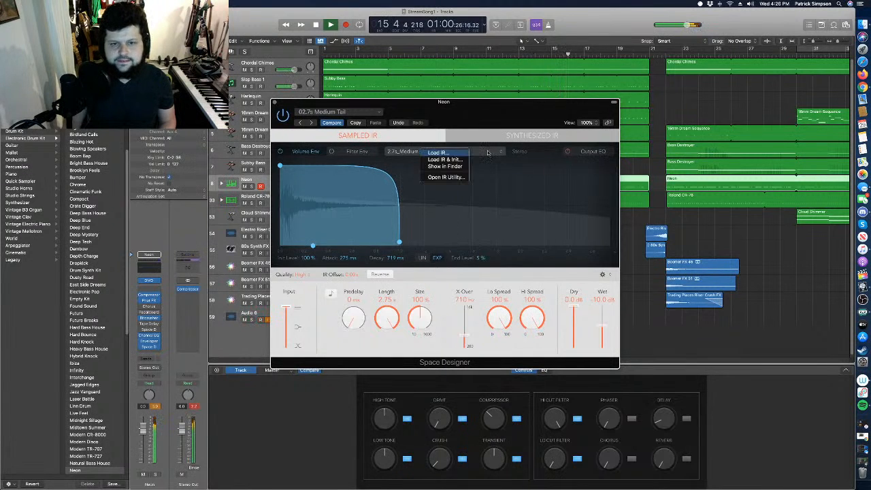
{"action": "left_click", "coordinate": [544, 152]}
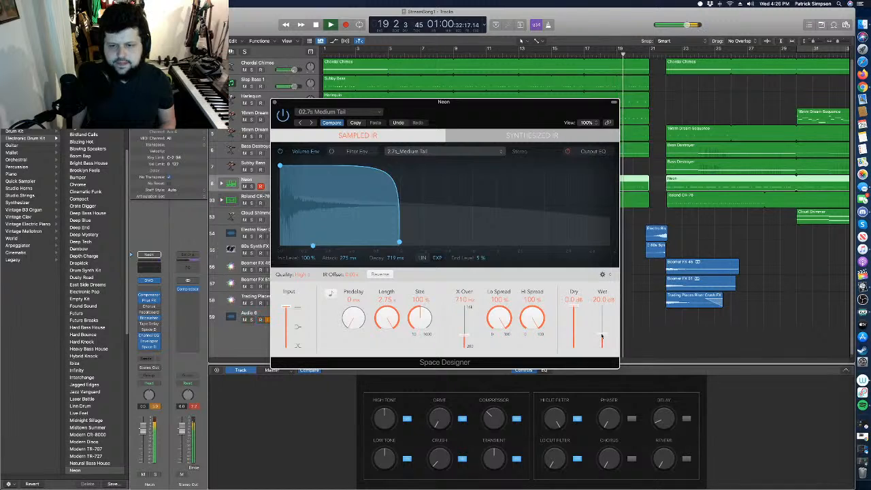
Set Space Designer's wet level to -9.6 dB and dry level to 0 dB, and lengthen its decay to 2.47 s.
{"action": "left_click_drag", "start_coordinate": [602, 336], "coordinate": [602, 321]}
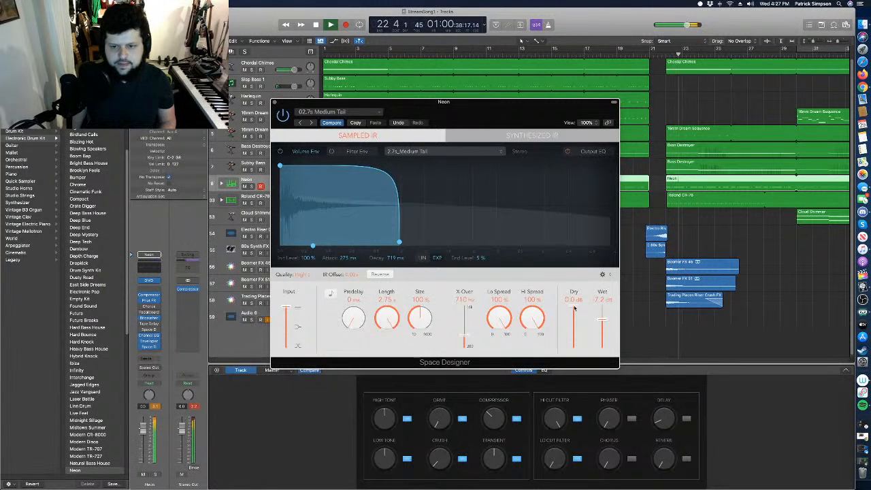
{"action": "left_click_drag", "start_coordinate": [574, 308], "coordinate": [573, 318]}
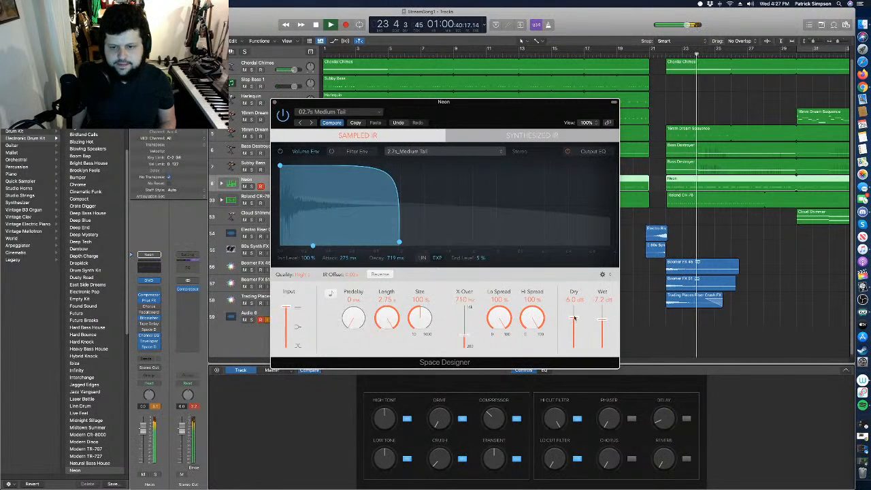
{"action": "left_click", "coordinate": [574, 318], "text": "alt"}
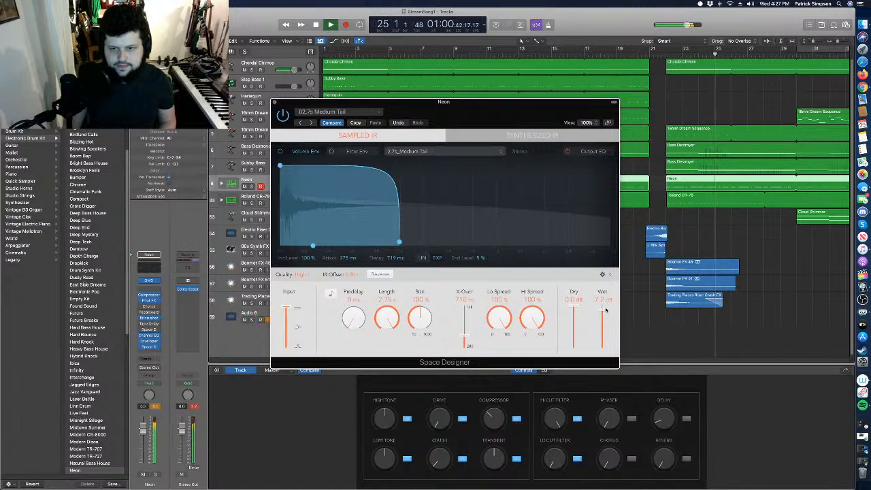
{"action": "left_click_drag", "start_coordinate": [604, 306], "coordinate": [603, 327]}
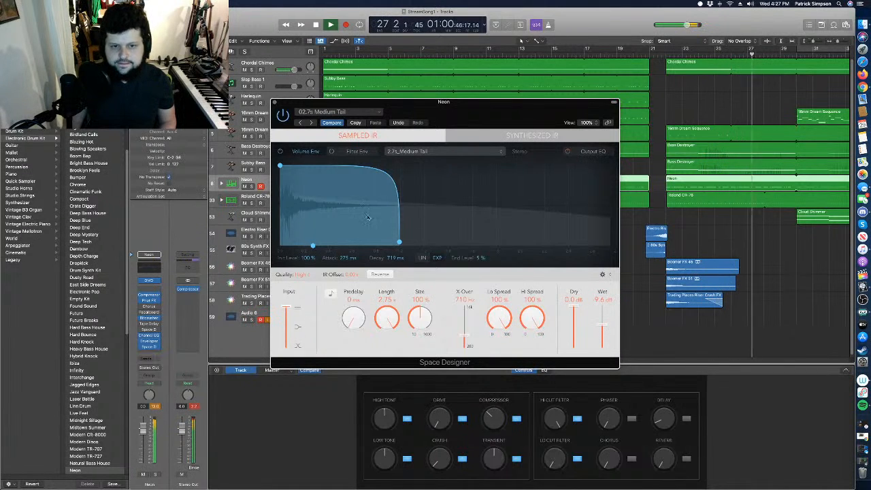
{"action": "left_click_drag", "start_coordinate": [399, 242], "coordinate": [474, 253]}
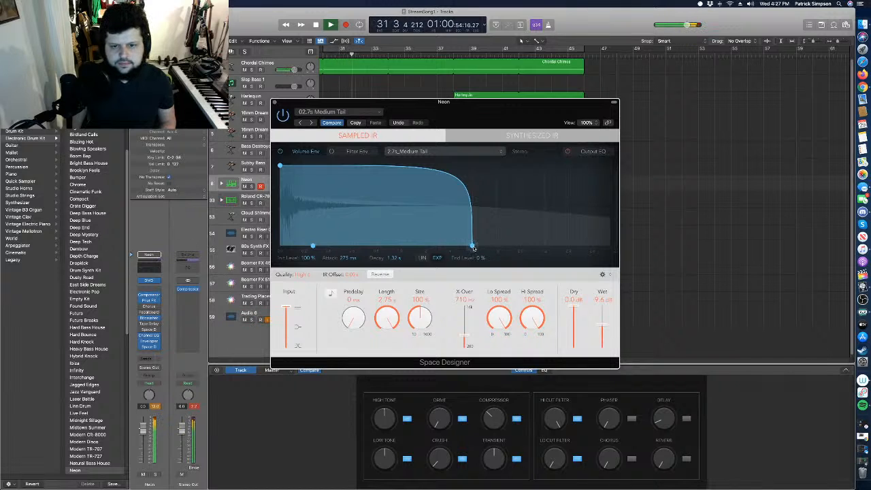
{"action": "left_click_drag", "start_coordinate": [474, 249], "coordinate": [627, 259]}
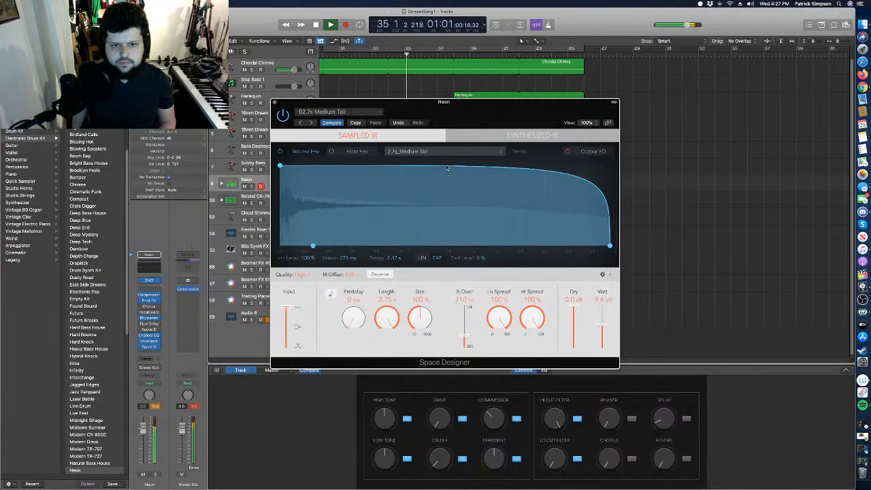
Load the 03.5s Grand Hall Three preset into Space Designer and replay the full mix from bar 1.
{"action": "left_click", "coordinate": [338, 111]}
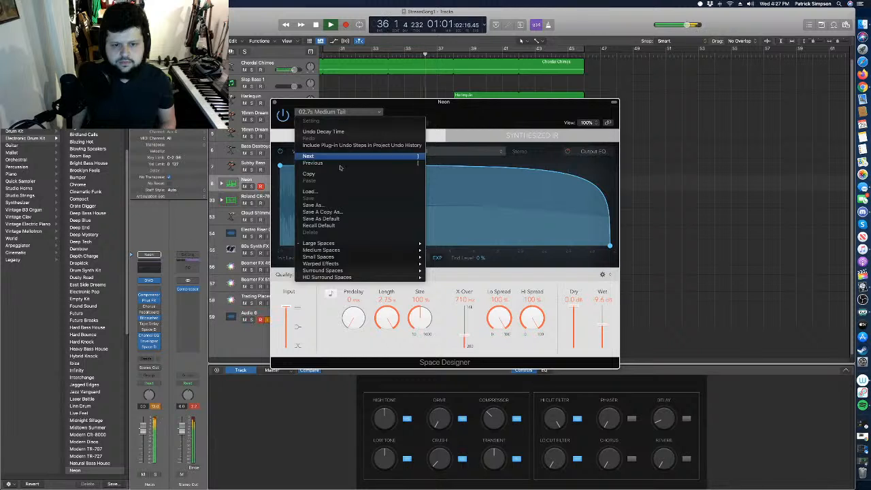
{"action": "mouse_move", "coordinate": [402, 243]}
{"action": "mouse_move", "coordinate": [458, 278]}
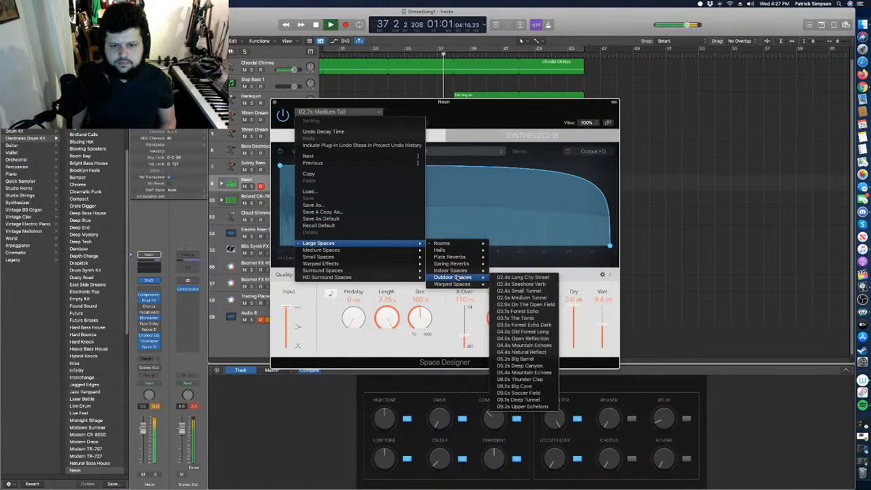
{"action": "mouse_move", "coordinate": [452, 246]}
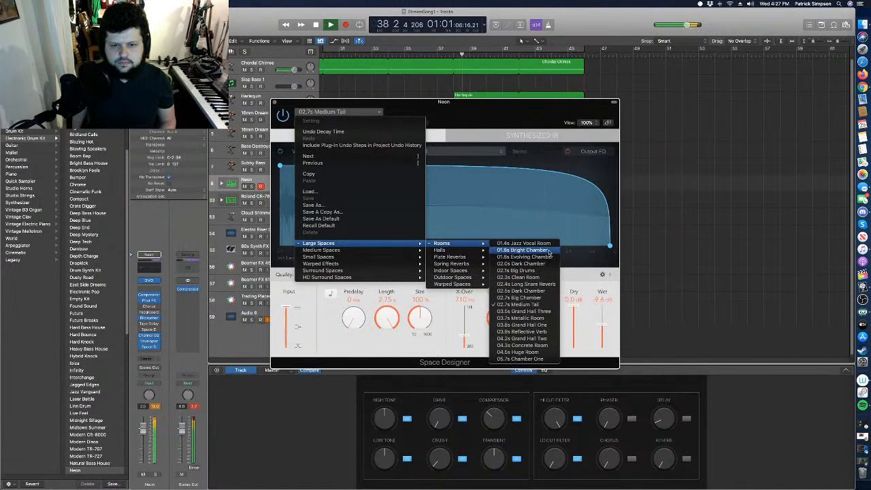
{"action": "left_click", "coordinate": [549, 312]}
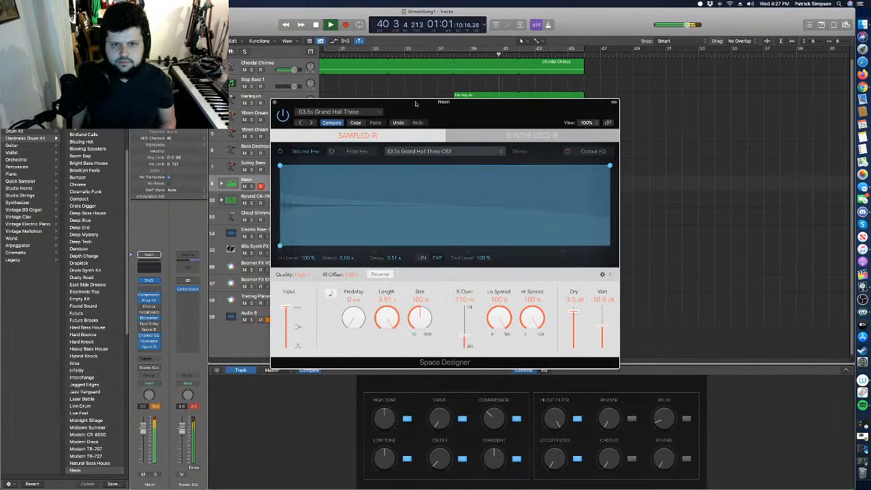
{"action": "left_click_drag", "start_coordinate": [416, 103], "coordinate": [596, 240]}
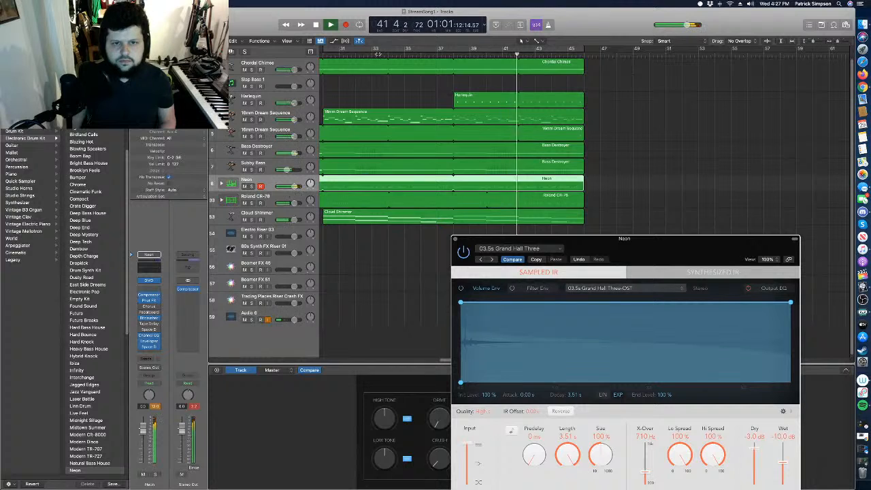
{"action": "left_click_drag", "start_coordinate": [378, 54], "coordinate": [172, 54]}
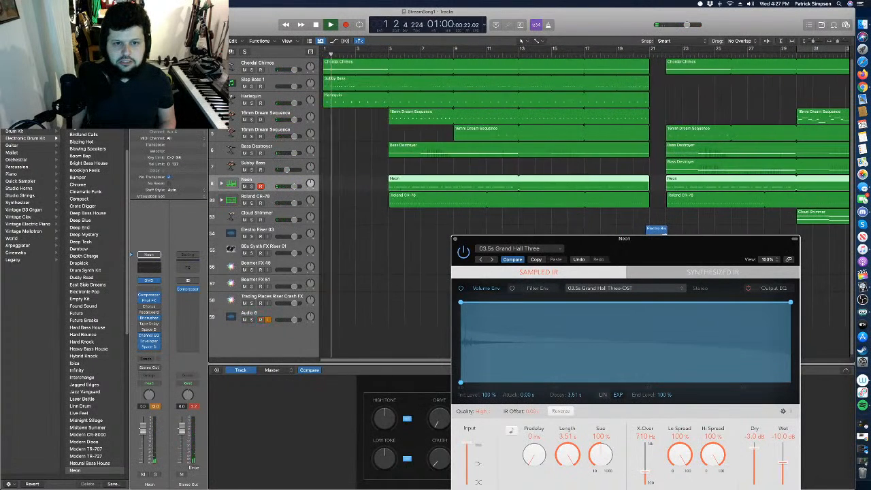
Load the 02.5s Dark Chamber room preset into Space Designer while the mix plays, and stop playback.
{"action": "left_click", "coordinate": [617, 292]}
{"action": "left_click", "coordinate": [564, 244]}
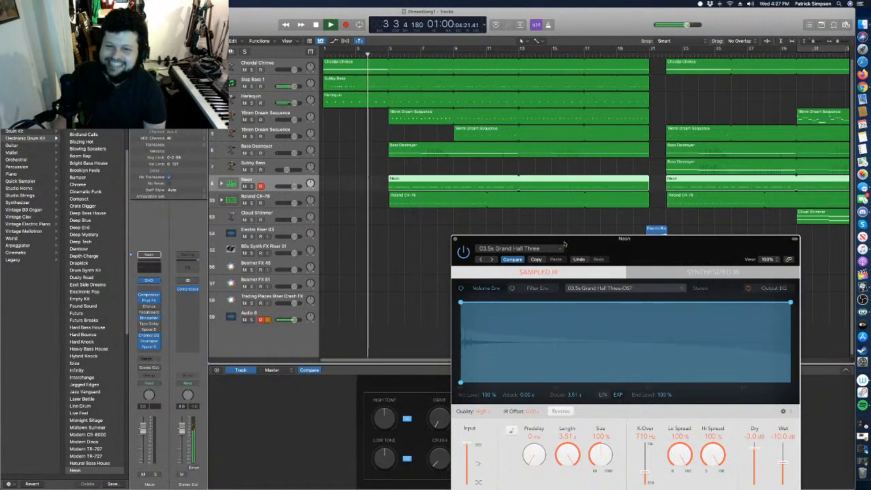
{"action": "left_click", "coordinate": [556, 249]}
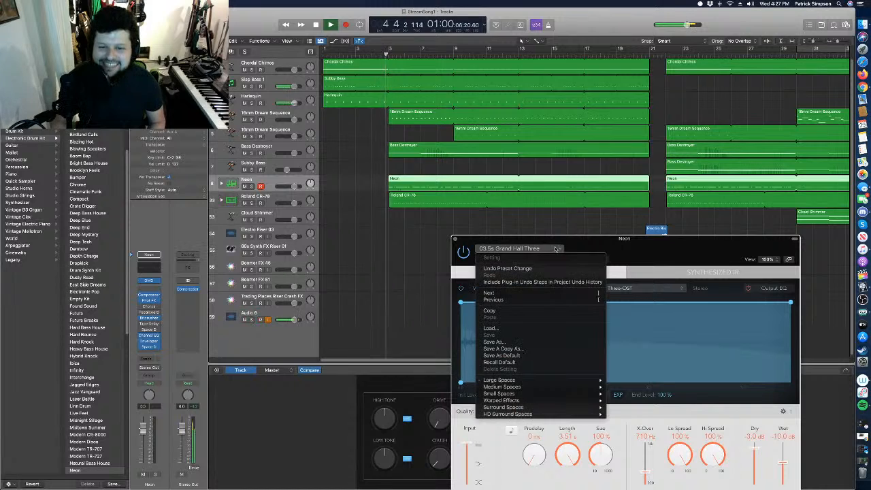
{"action": "mouse_move", "coordinate": [538, 380]}
{"action": "mouse_move", "coordinate": [653, 394]}
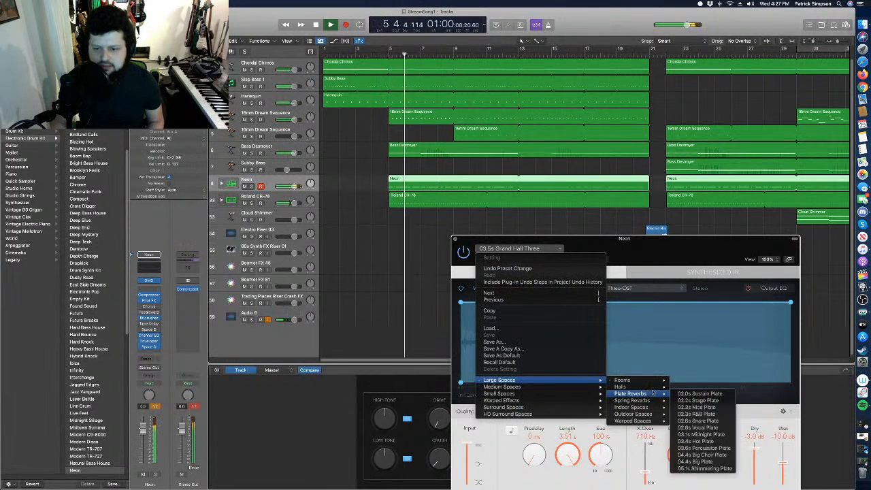
{"action": "mouse_move", "coordinate": [623, 380]}
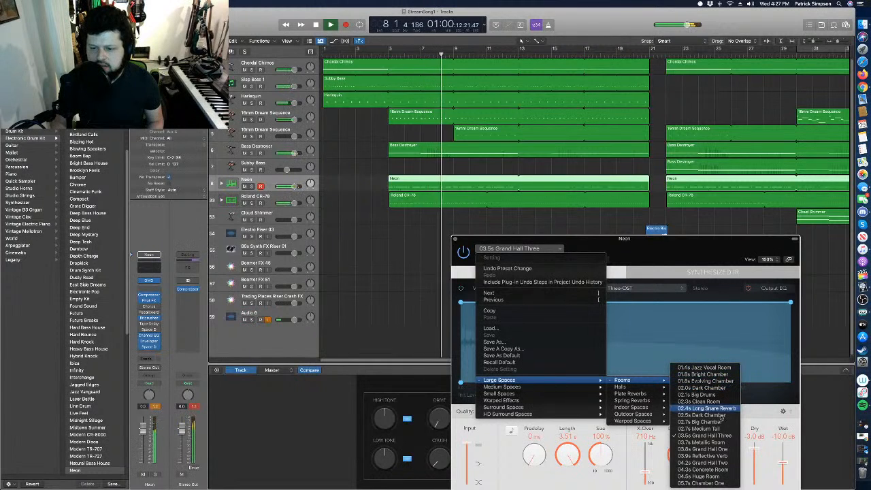
{"action": "left_click", "coordinate": [716, 417]}
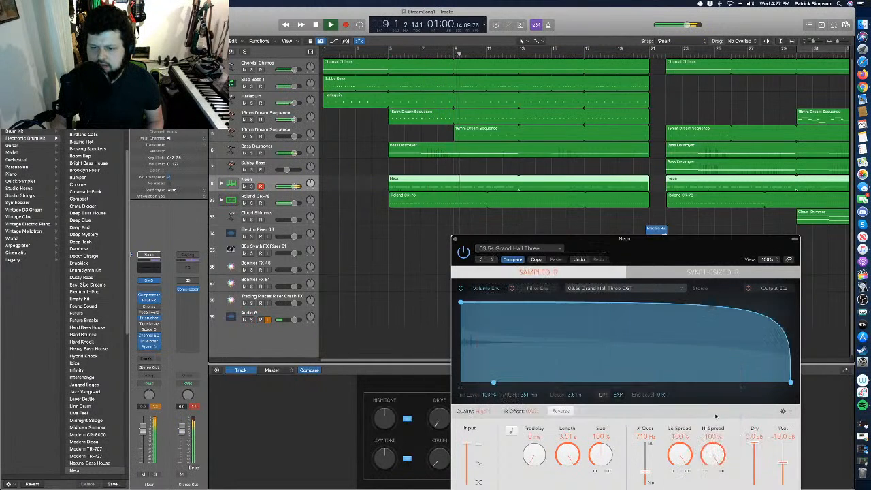
{"action": "left_click", "coordinate": [399, 228]}
{"action": "key", "text": "space"}
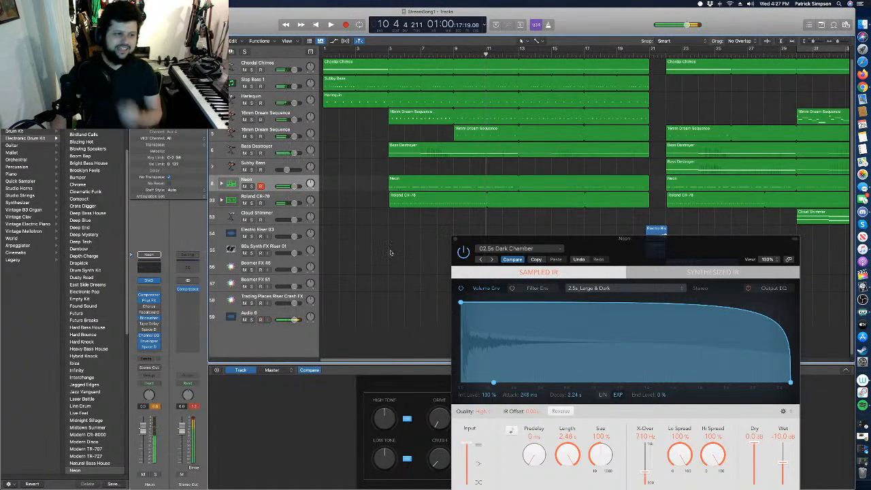
Load the 02.7s Medium Tail preset from the large-space room presets into Neon's Space Designer.
{"action": "left_click", "coordinate": [521, 249]}
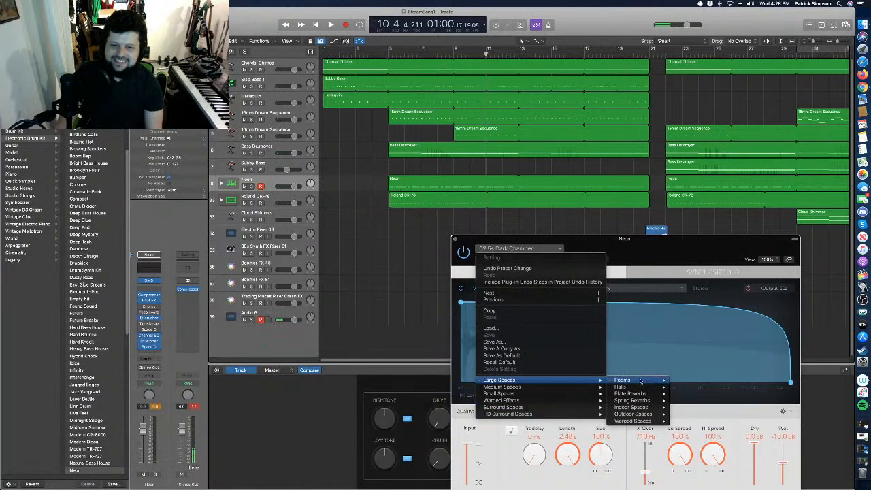
{"action": "mouse_move", "coordinate": [633, 379]}
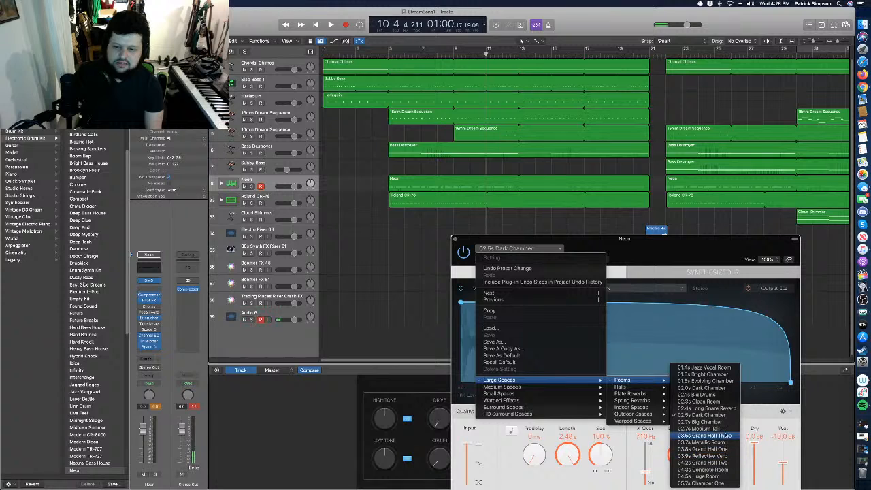
{"action": "left_click", "coordinate": [719, 429]}
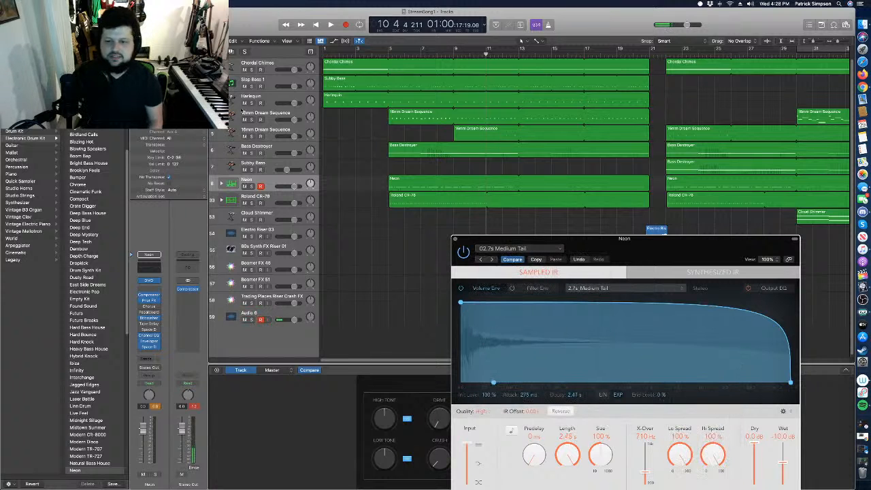
{"action": "left_click", "coordinate": [341, 236]}
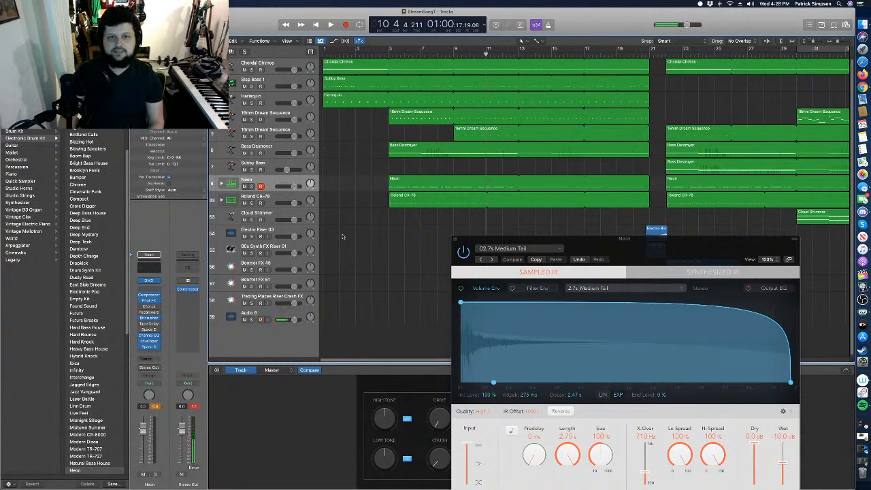
Replay the full mix from bar 1 and close the Space Designer window.
{"action": "left_click_drag", "start_coordinate": [343, 53], "coordinate": [312, 53]}
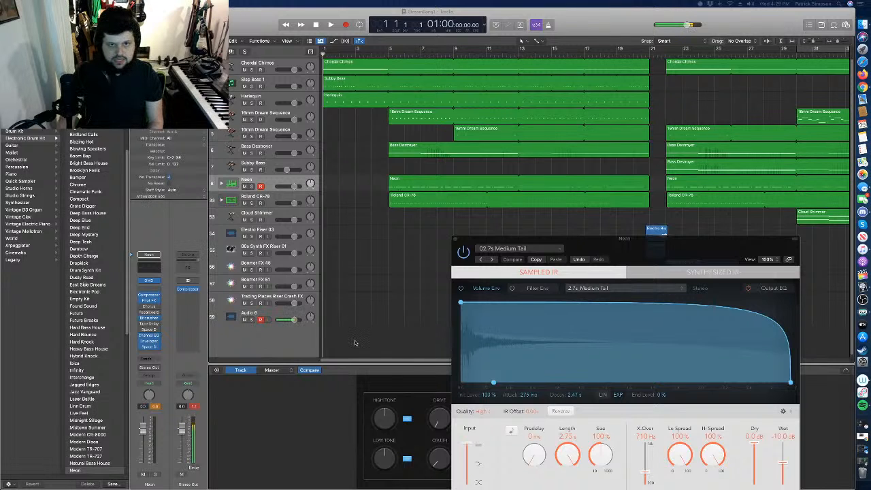
{"action": "key", "text": "space"}
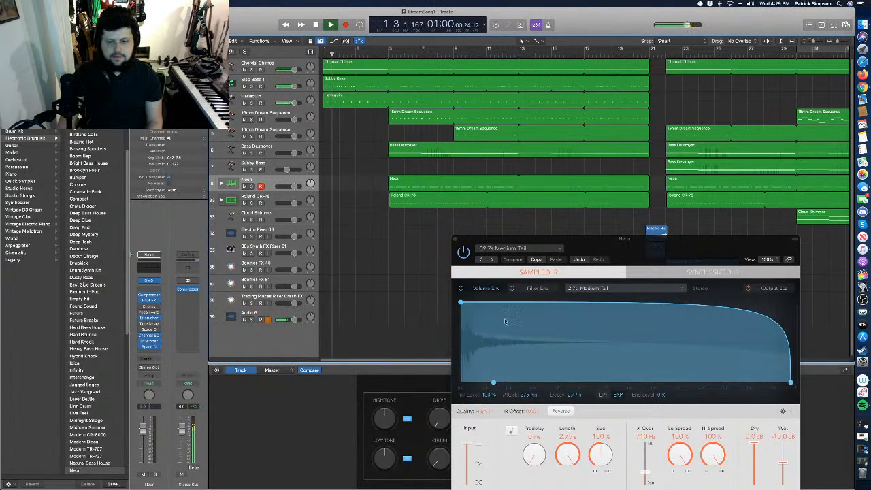
{"action": "left_click", "coordinate": [456, 239]}
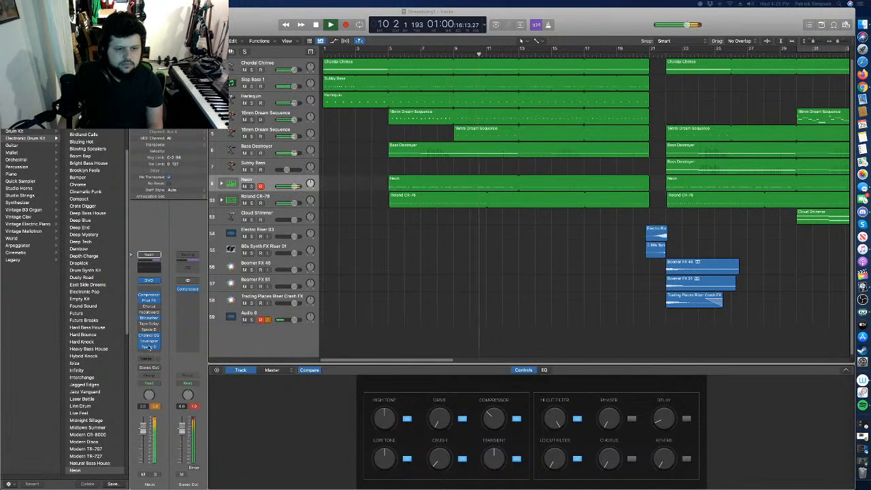
Reopen Neon's last Space Designer, shorten its decay to 1.95 s, set the wet level to -8.6 dB, and close its window.
{"action": "left_click", "coordinate": [150, 346]}
{"action": "left_click_drag", "start_coordinate": [791, 384], "coordinate": [728, 386]}
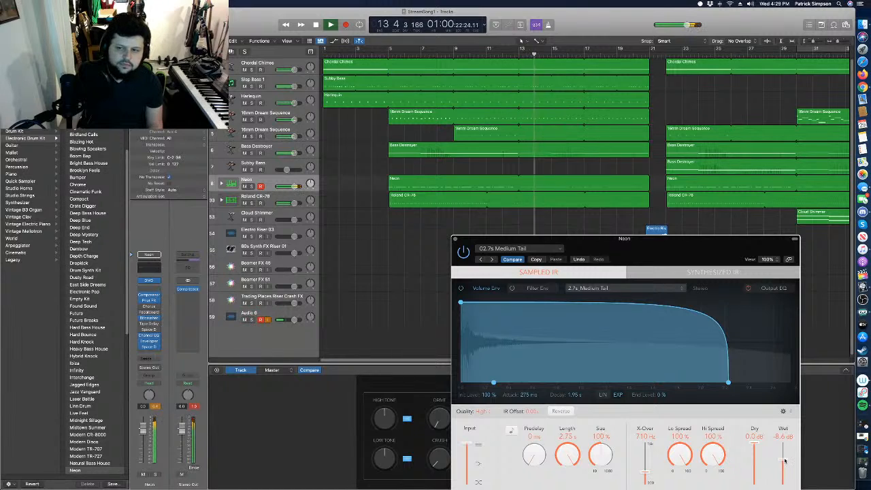
{"action": "left_click", "coordinate": [456, 241]}
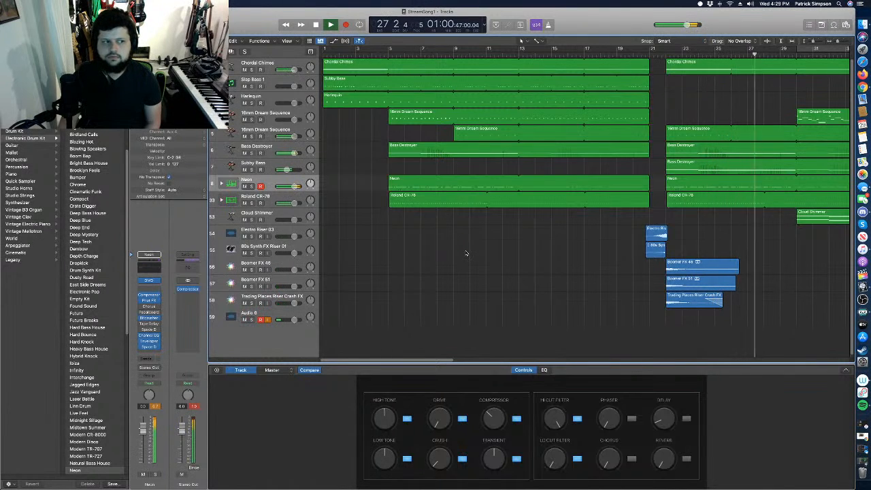
{"action": "left_click_drag", "start_coordinate": [408, 360], "coordinate": [478, 363]}
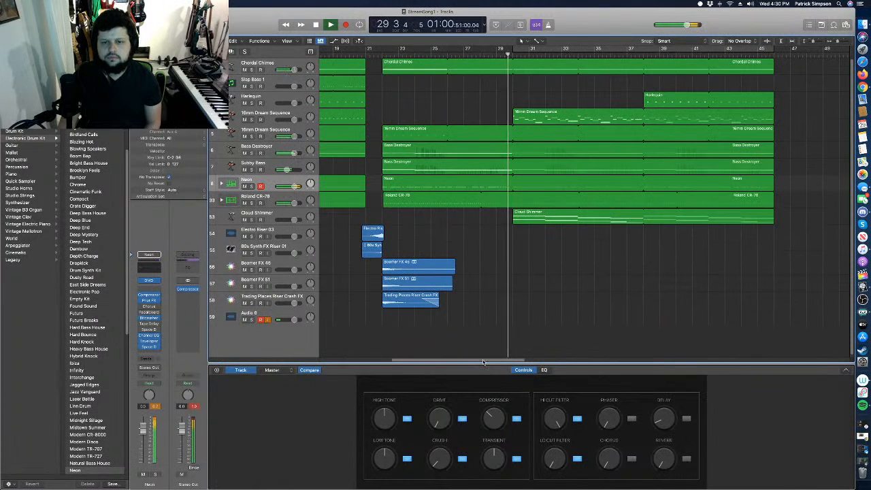